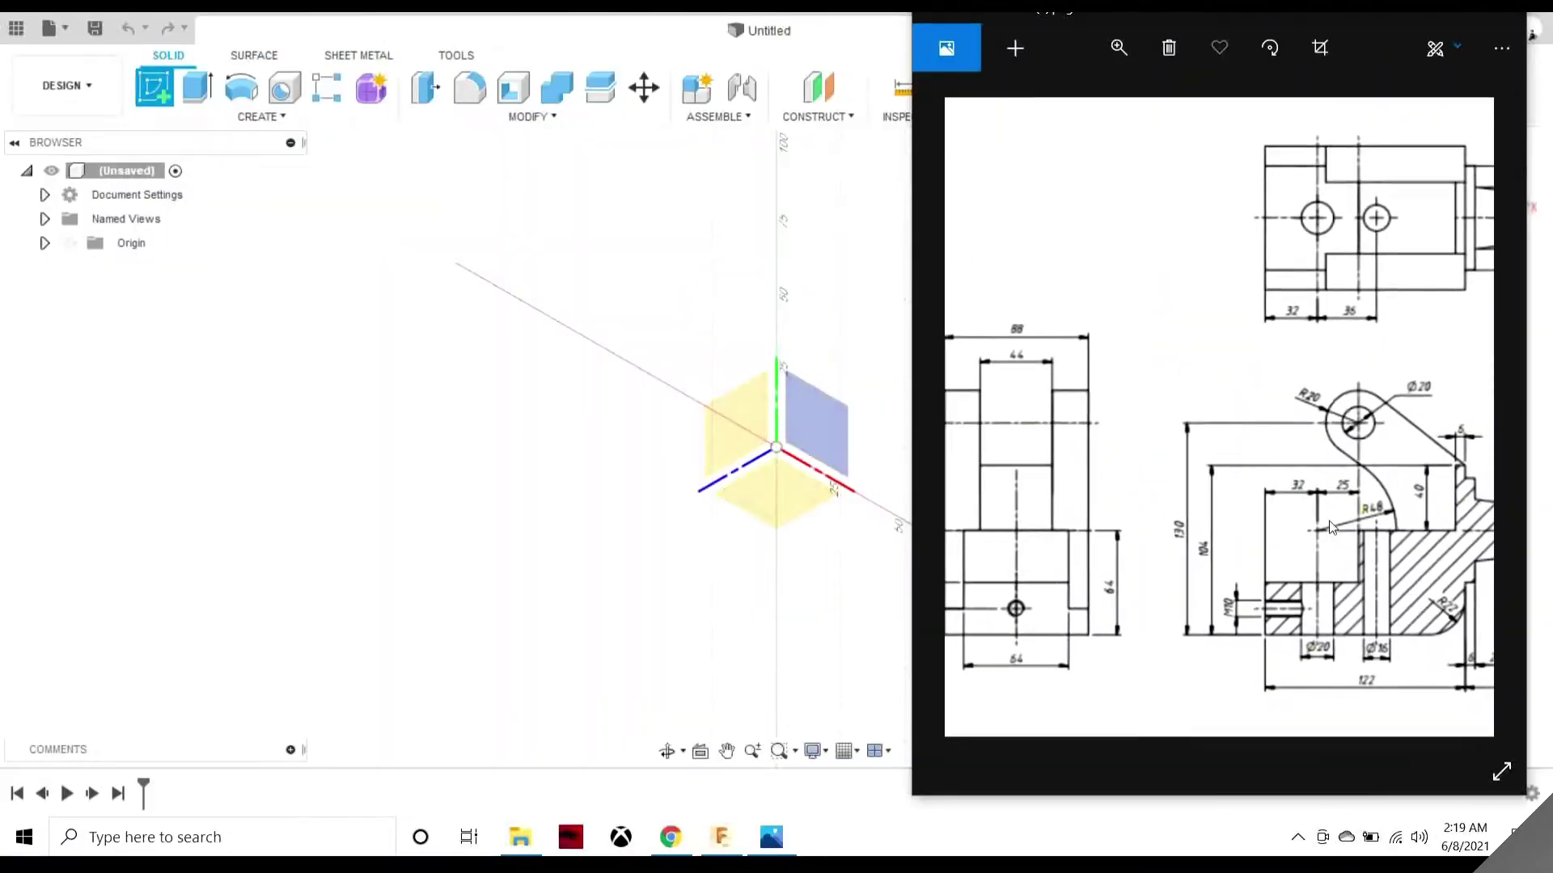
- Sketch a 122 × 32 mm rectangle from the origin on the YZ plane and finish the sketch
click(734, 439)
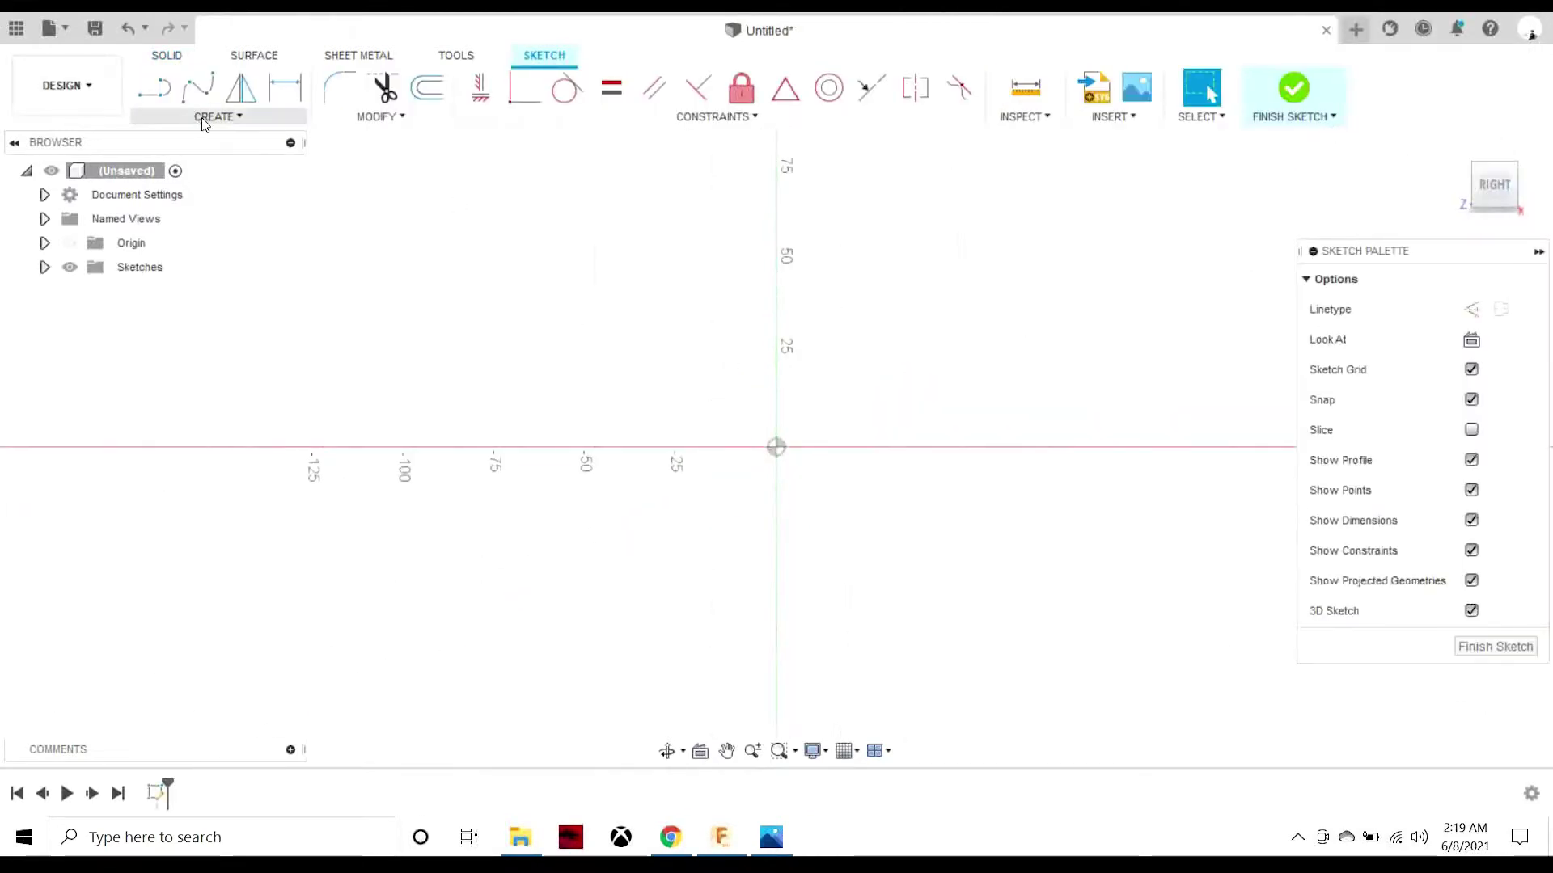
click(206, 117)
click(364, 161)
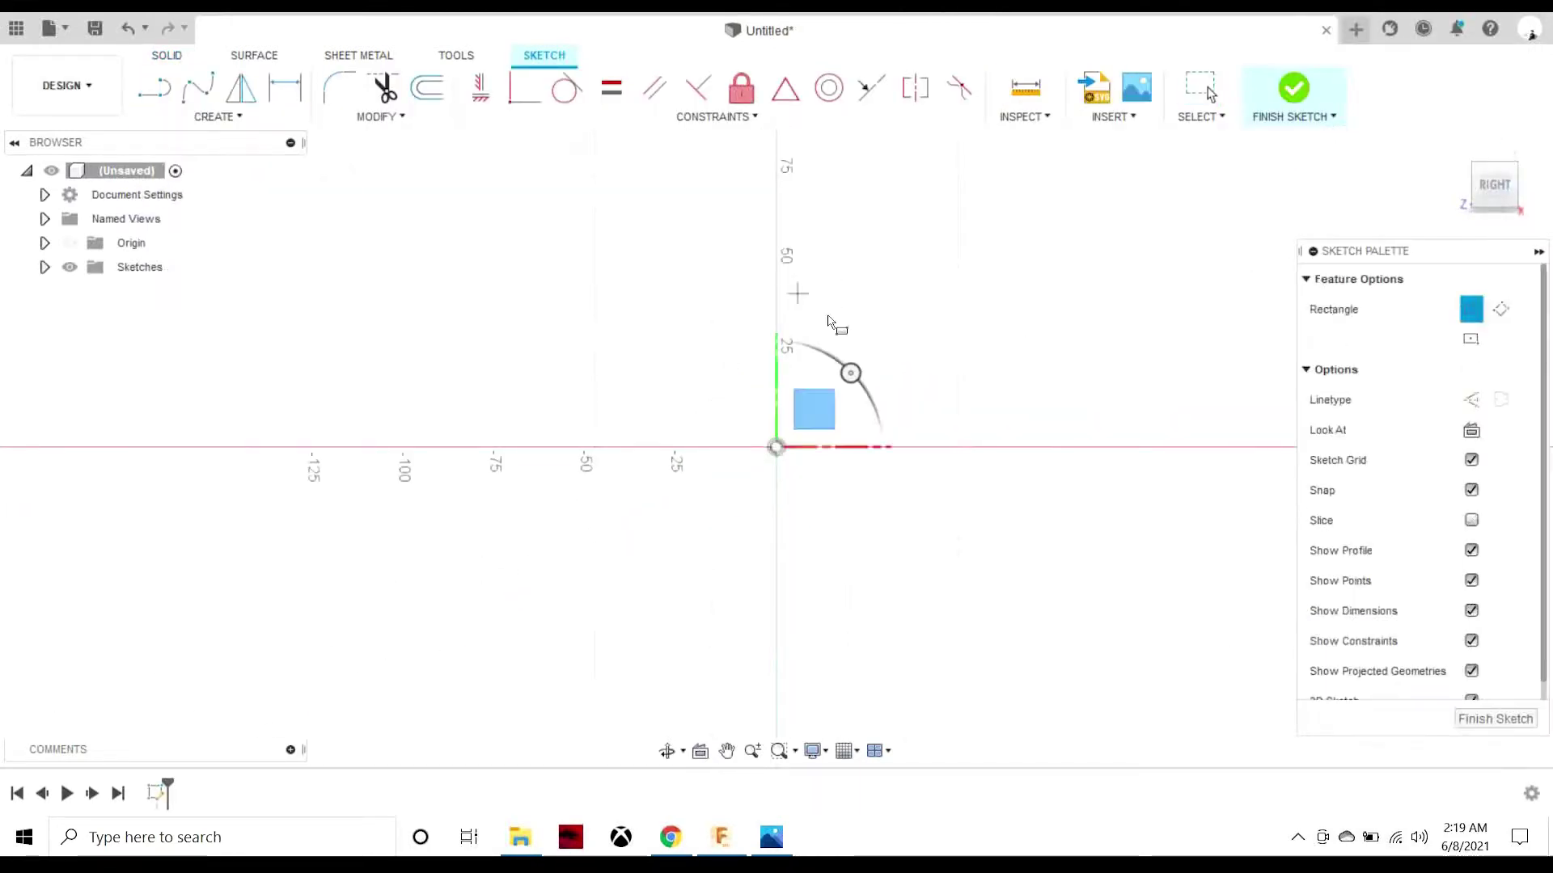
click(776, 447)
text(2)
key(Tab)
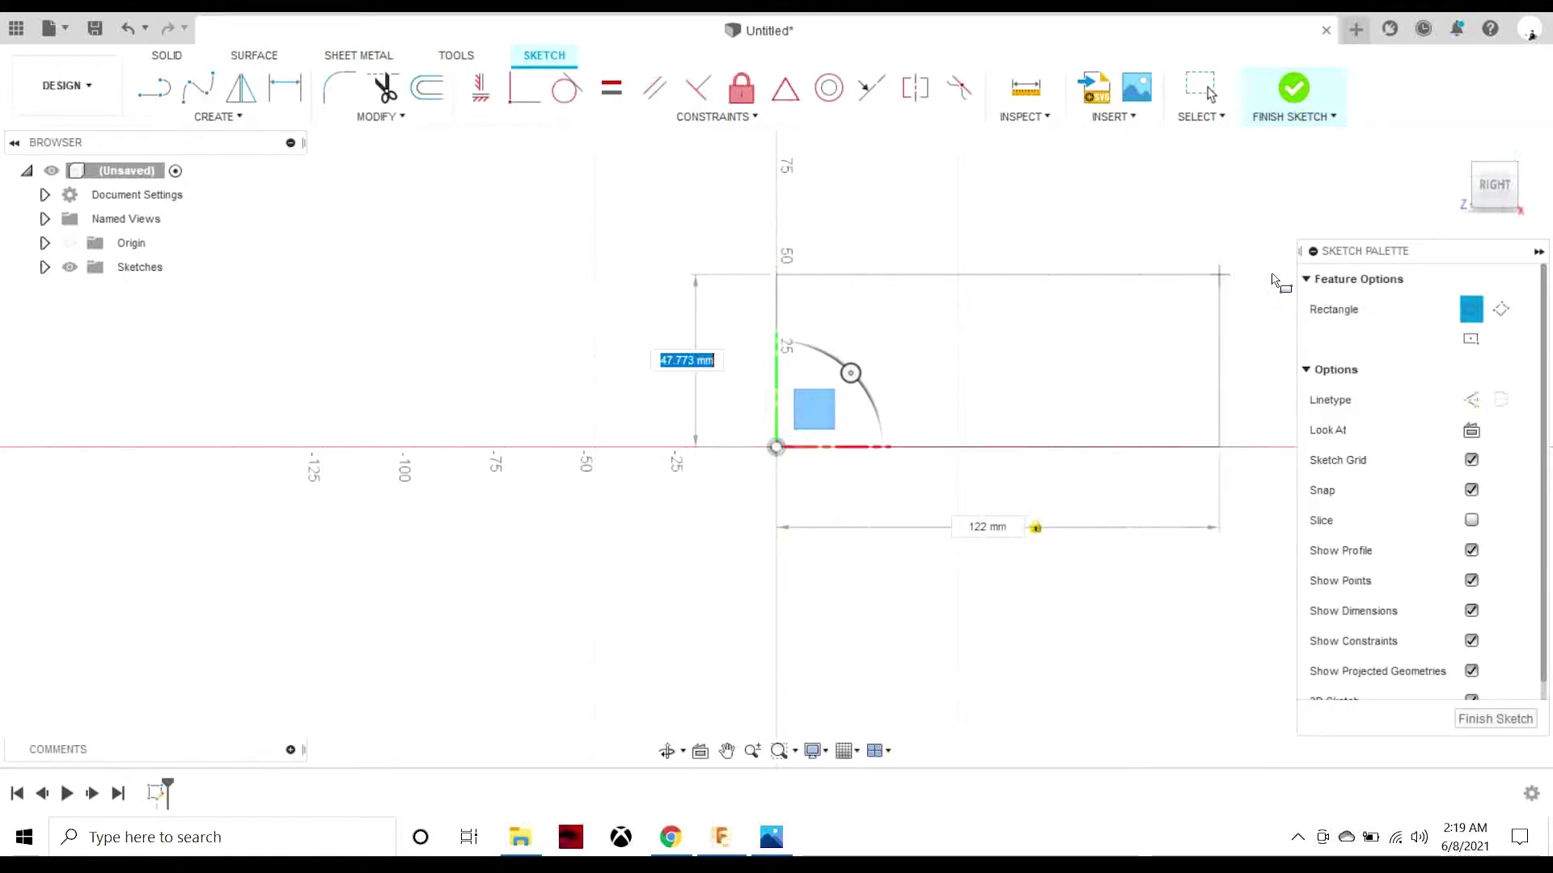
text(32)
key(Return)
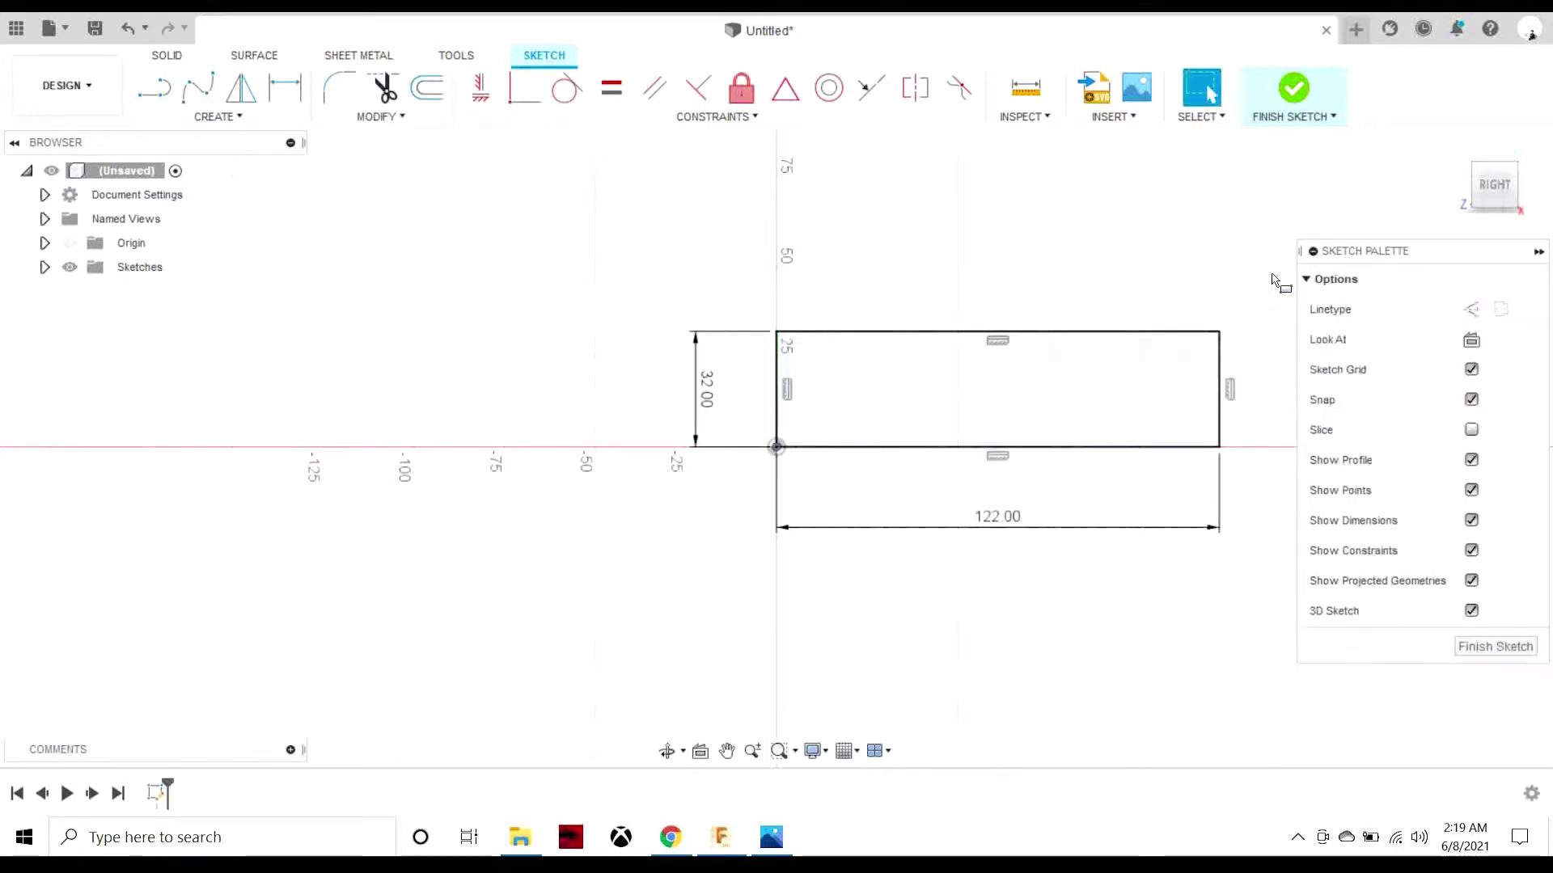
click(1505, 172)
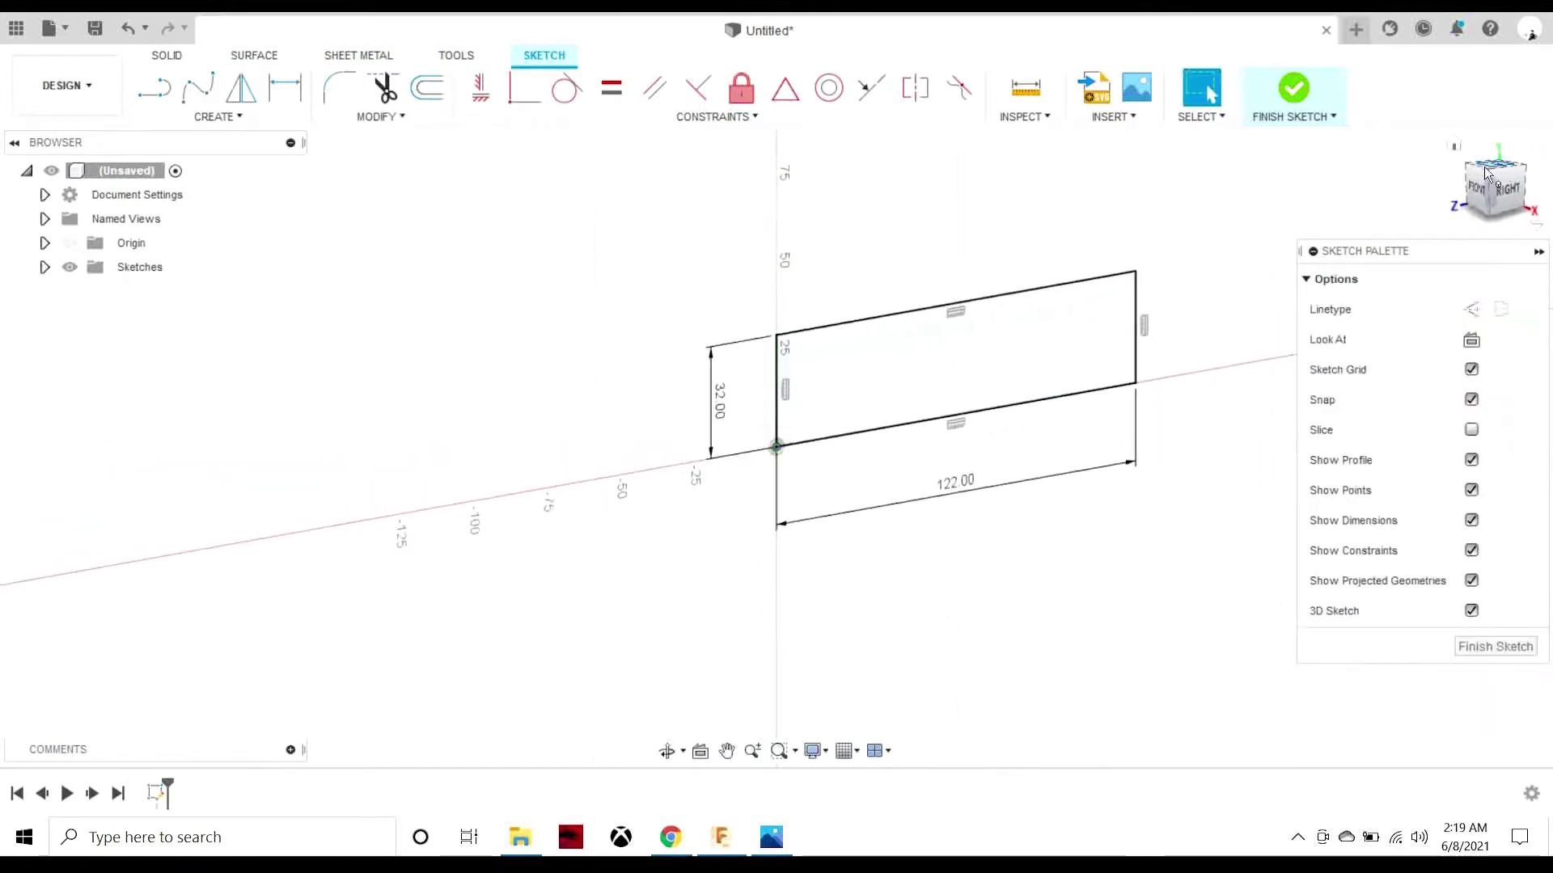
click(162, 55)
- Extrude the 122 × 32 mm rectangle 32 mm into a solid block, checking the reference drawing
click(198, 86)
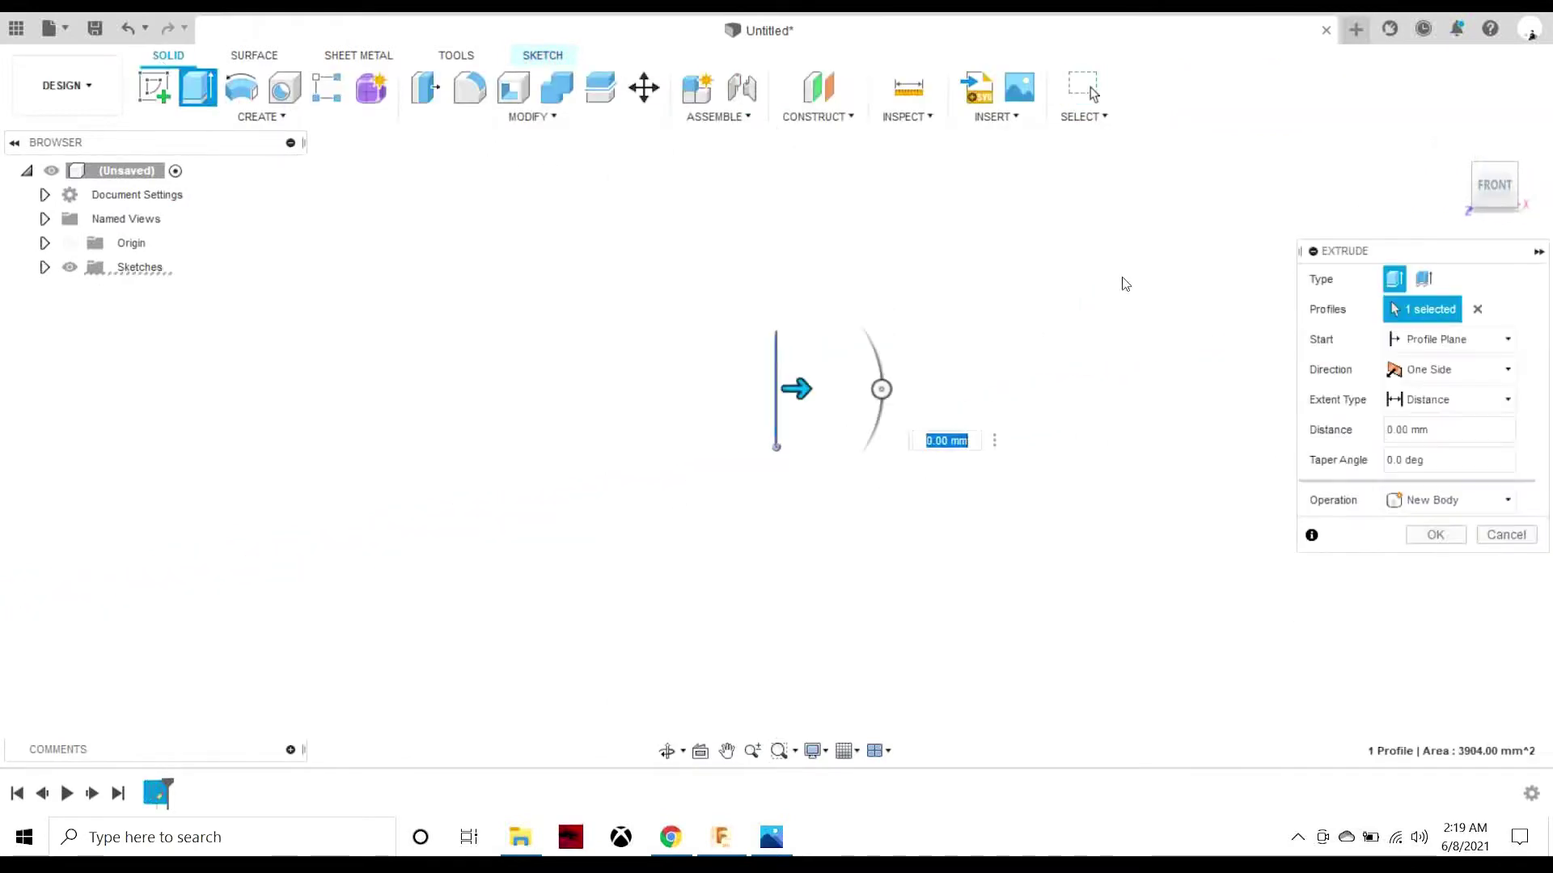
click(1501, 189)
drag(930, 363, 1007, 389)
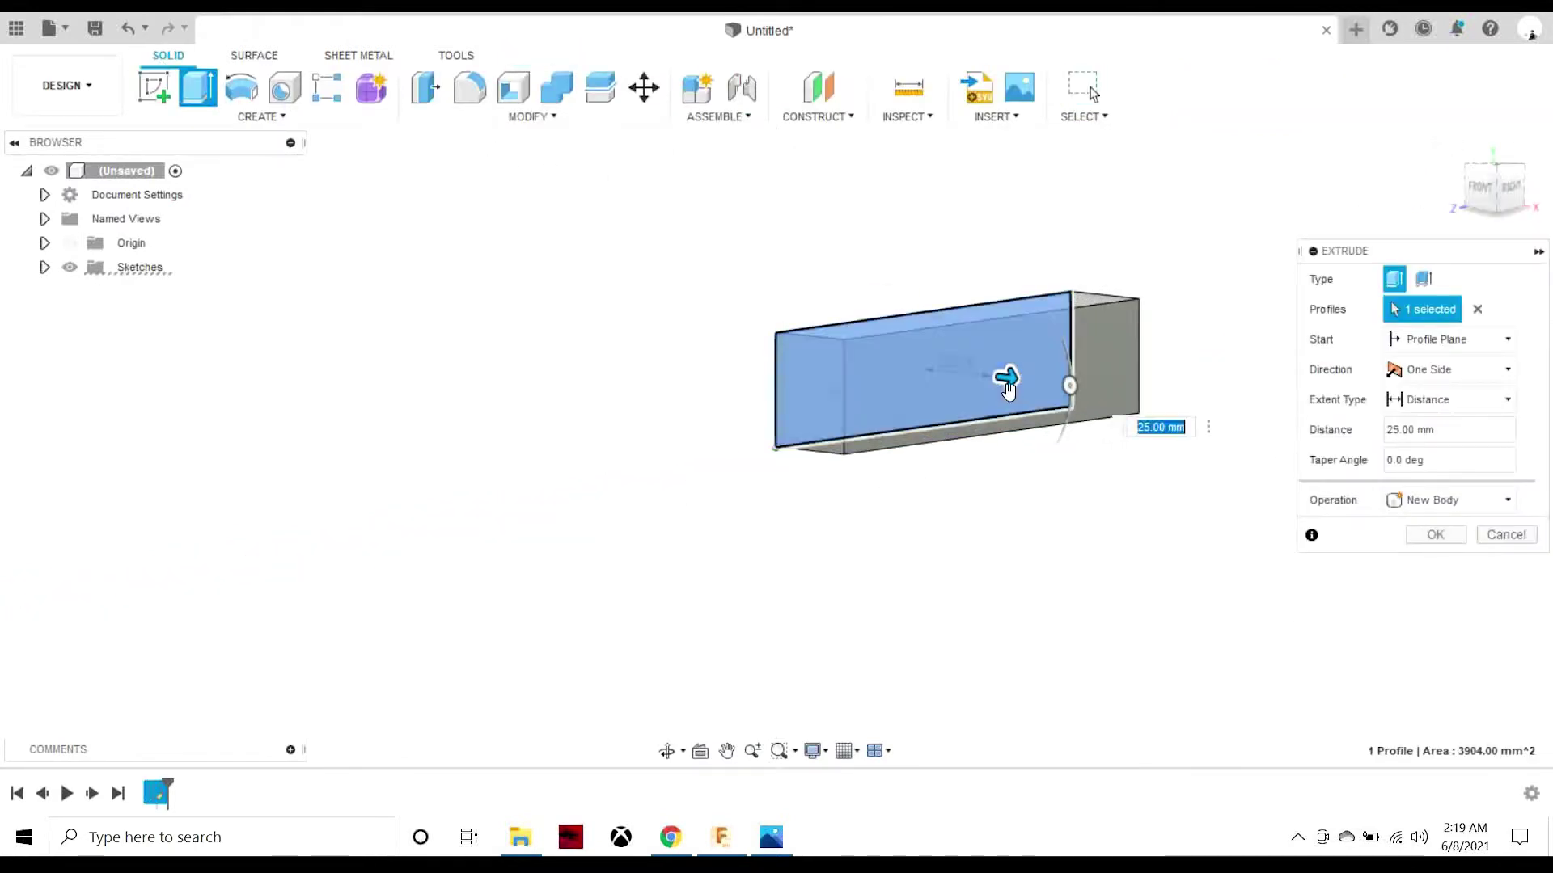
text(2)
click(776, 833)
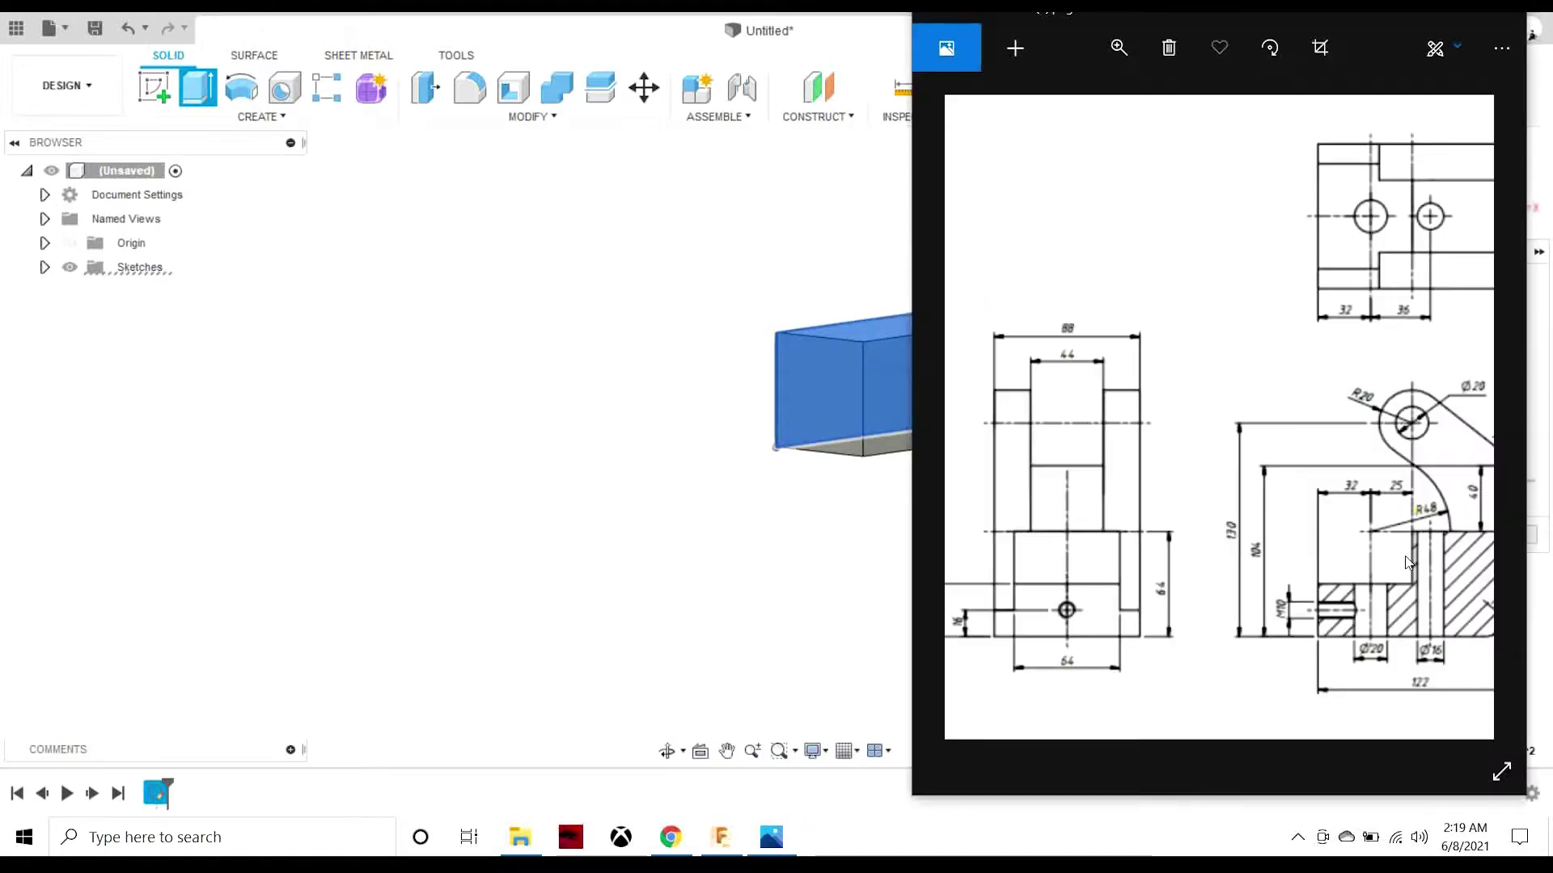
scroll(1378, 564, up, 2)
drag(1379, 564, 1242, 571)
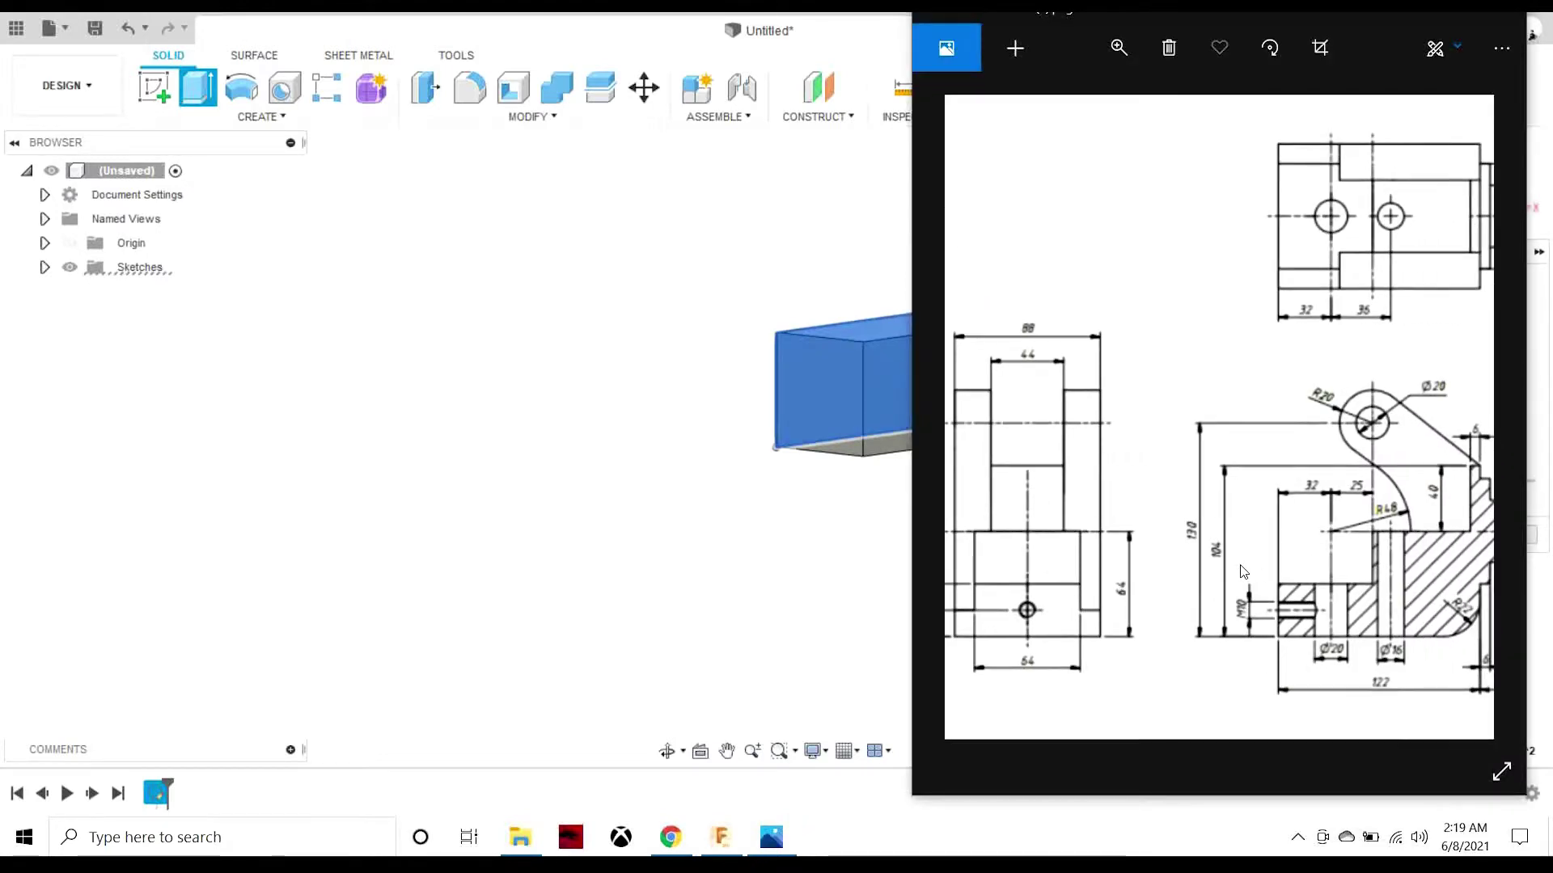
click(752, 523)
click(1436, 536)
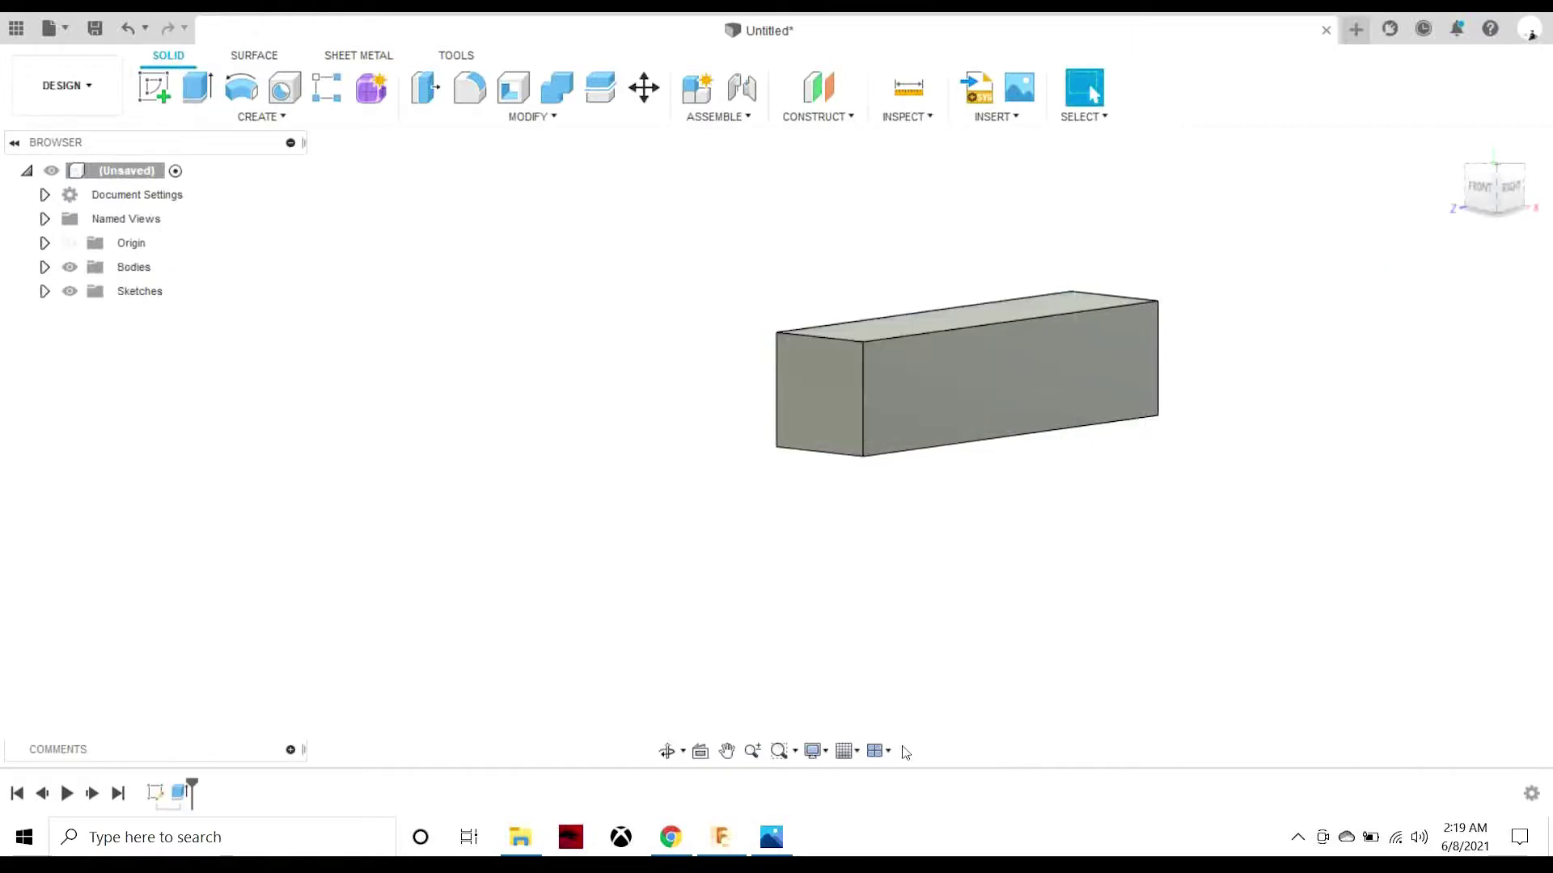
click(771, 836)
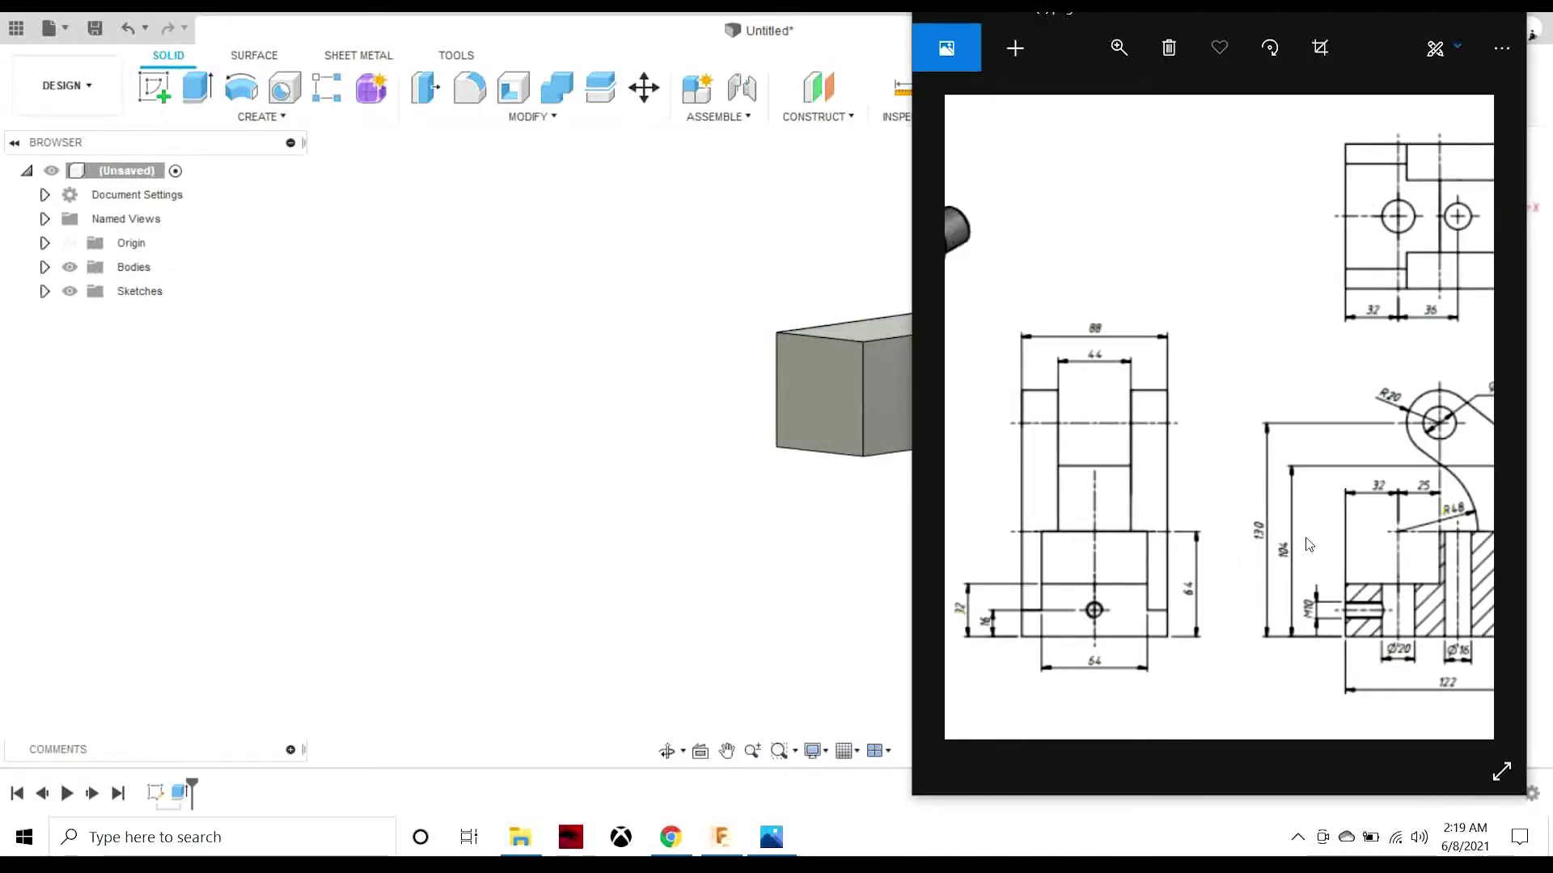
- Extrude the block's side face a further 32 mm, joined to the existing body
click(149, 91)
click(197, 87)
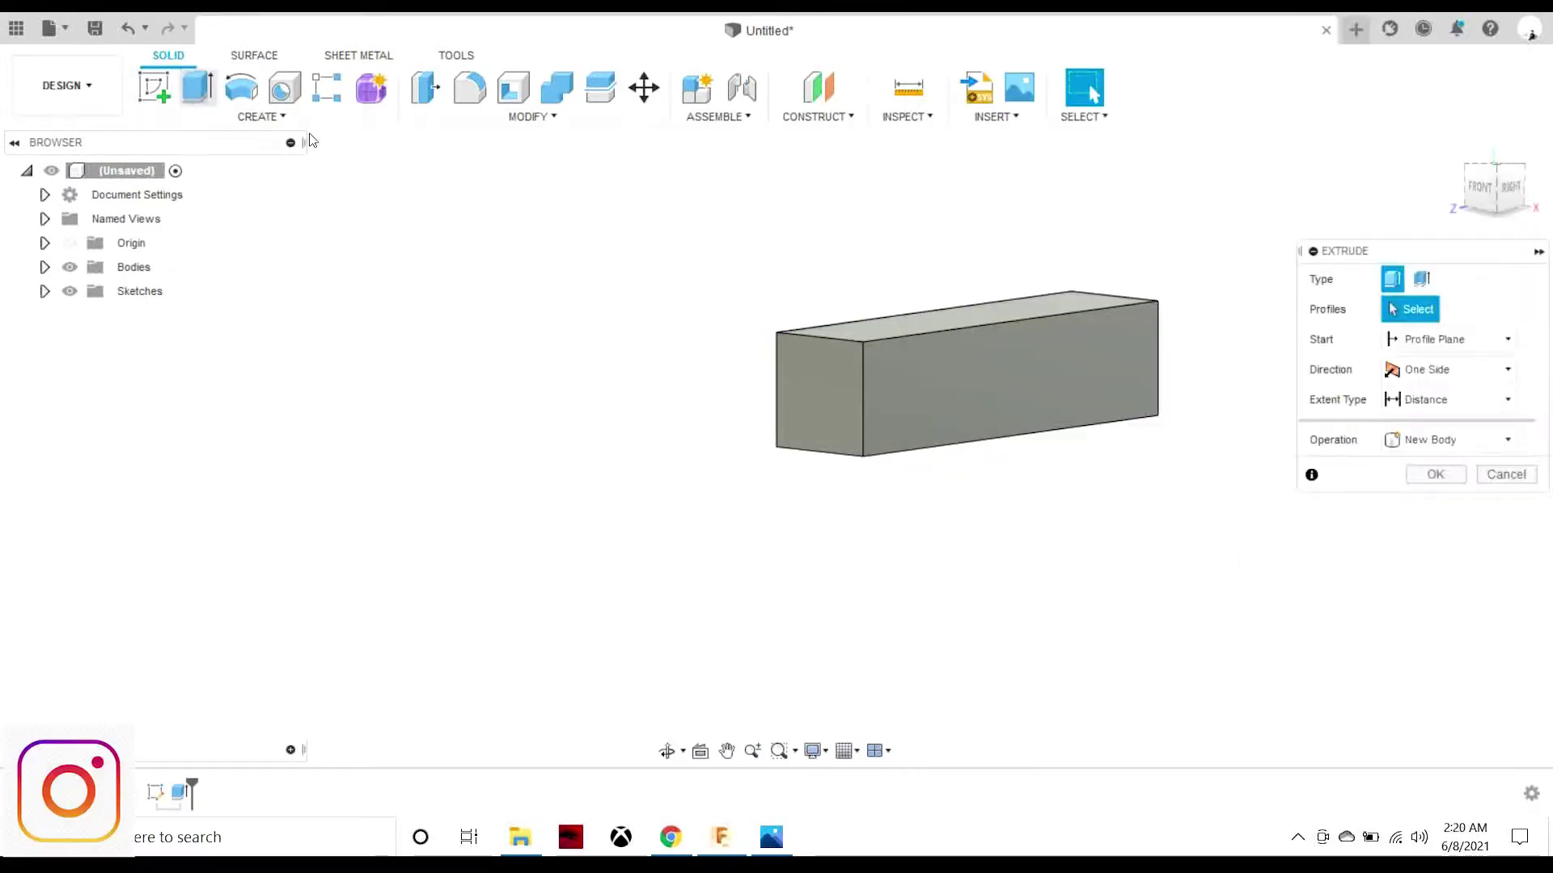
click(925, 415)
drag(1000, 419, 1057, 430)
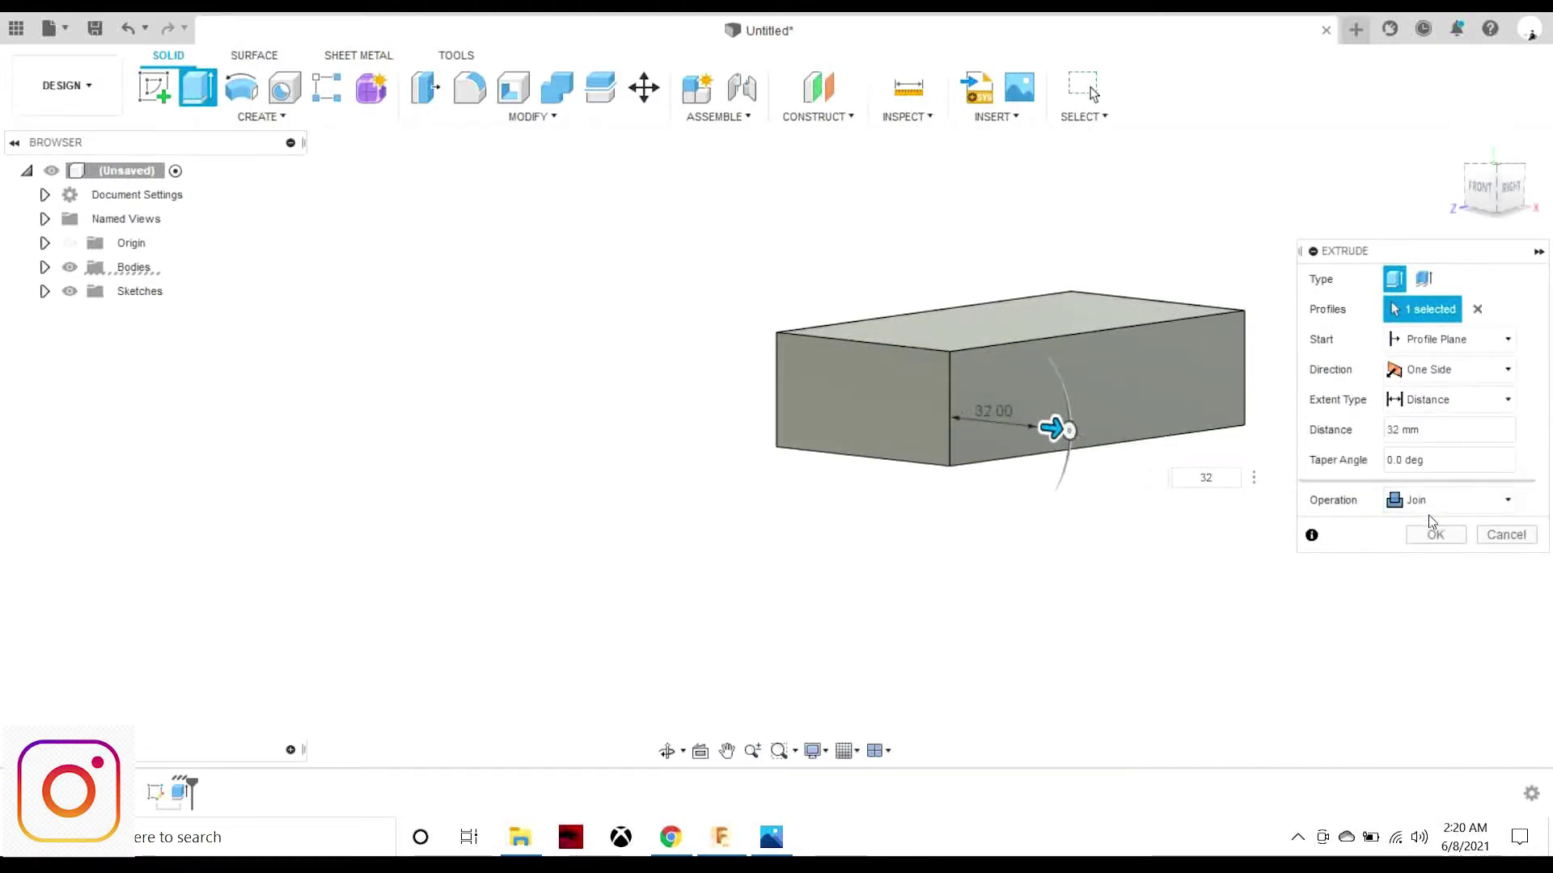
key(Return)
- Scroll through the reference drawing to compare it against the model
click(773, 838)
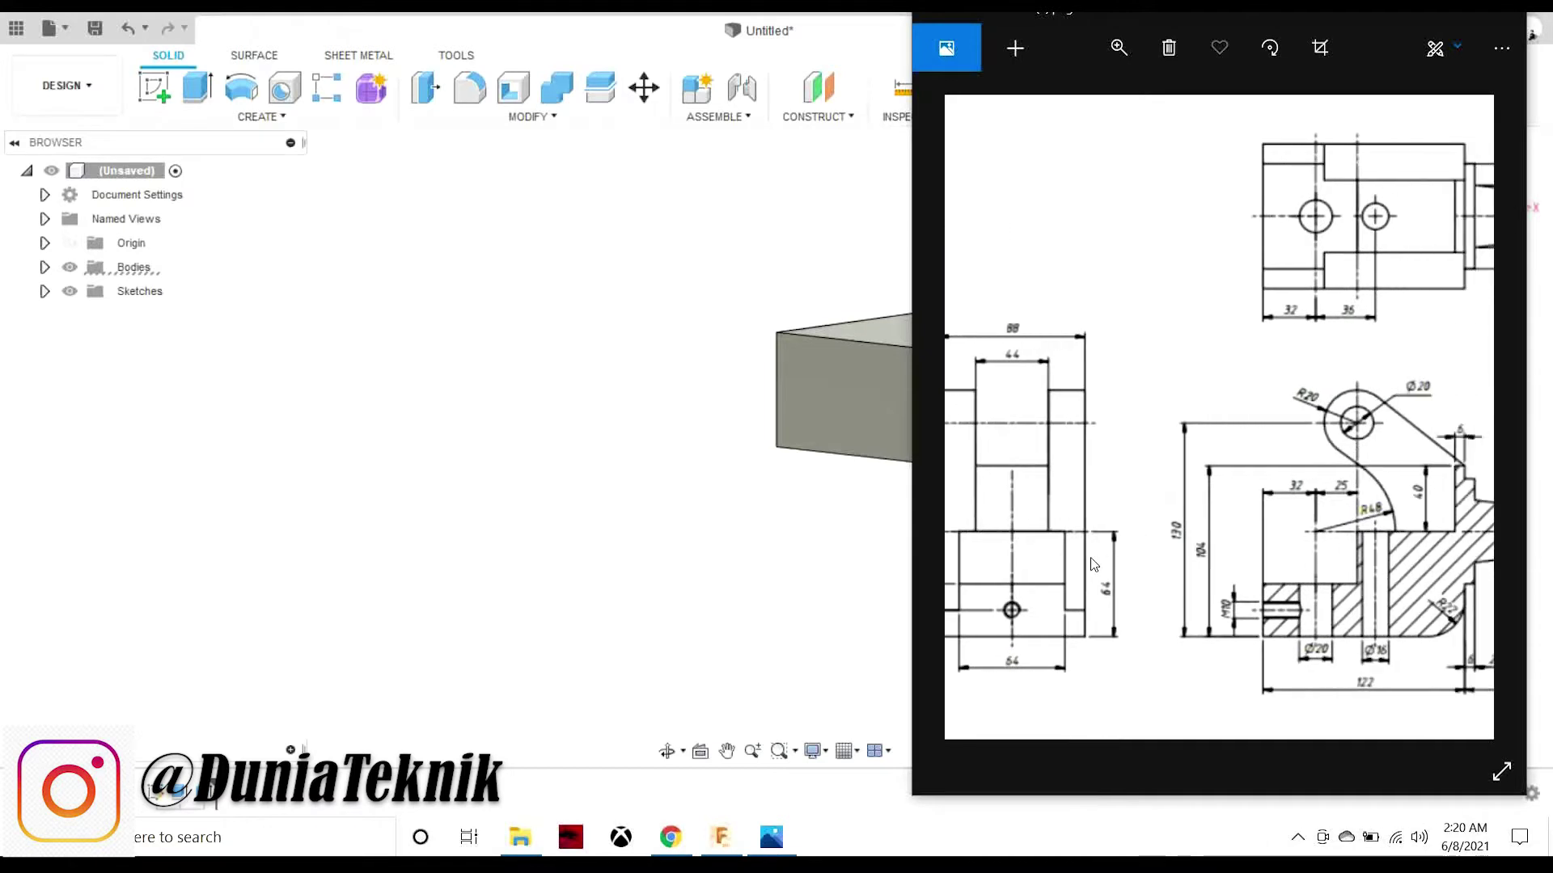
scroll(1129, 564, right, 2)
scroll(1129, 564, right, 2)
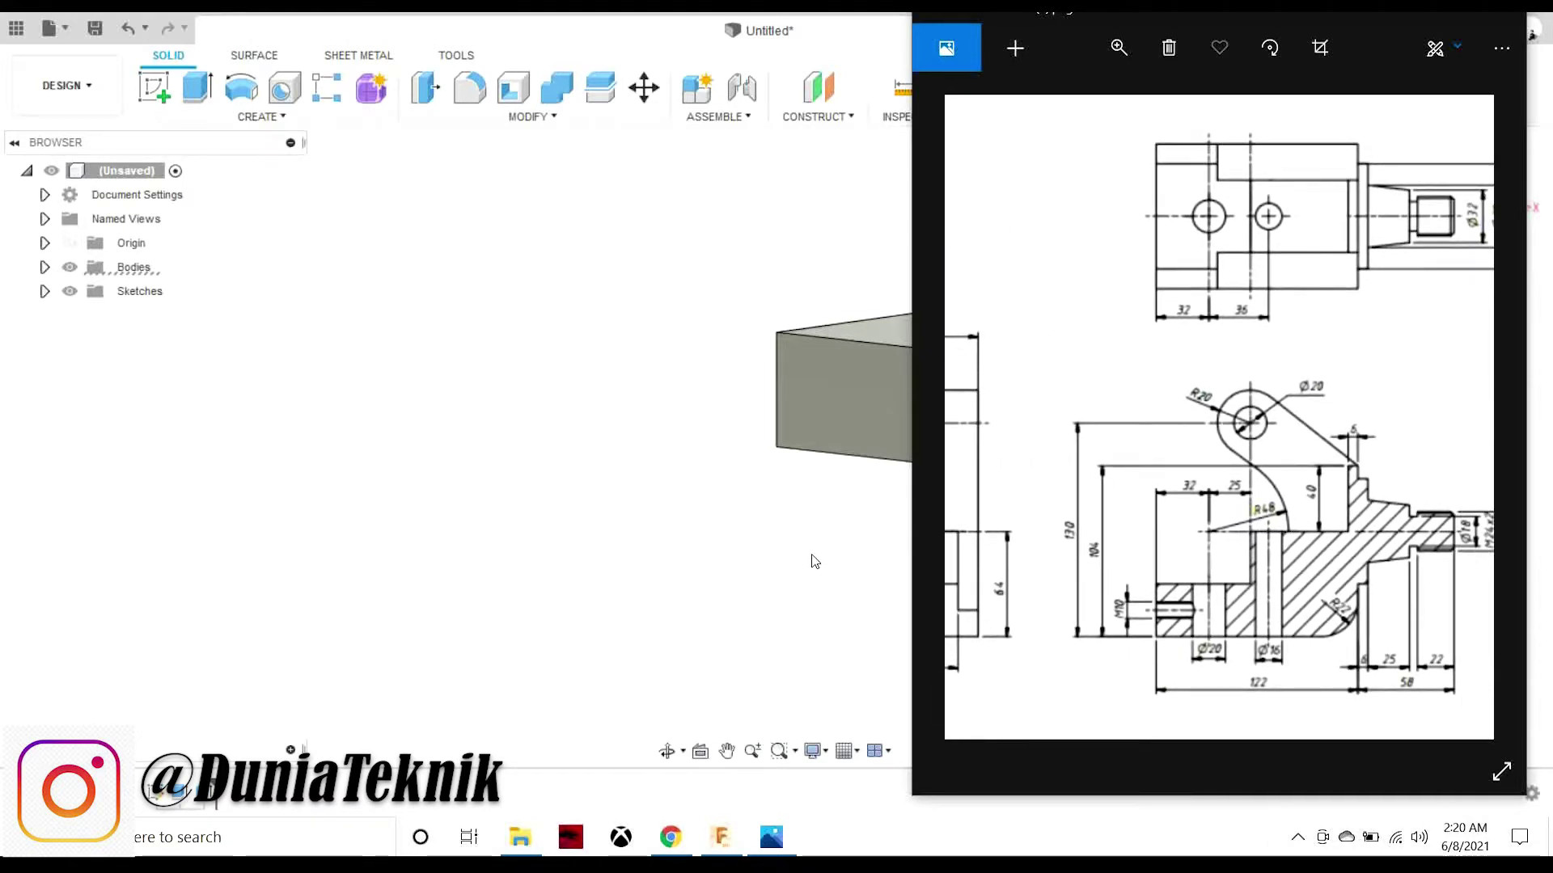
scroll(1092, 595, left, 2)
scroll(1093, 596, left, 2)
scroll(1092, 596, left, 2)
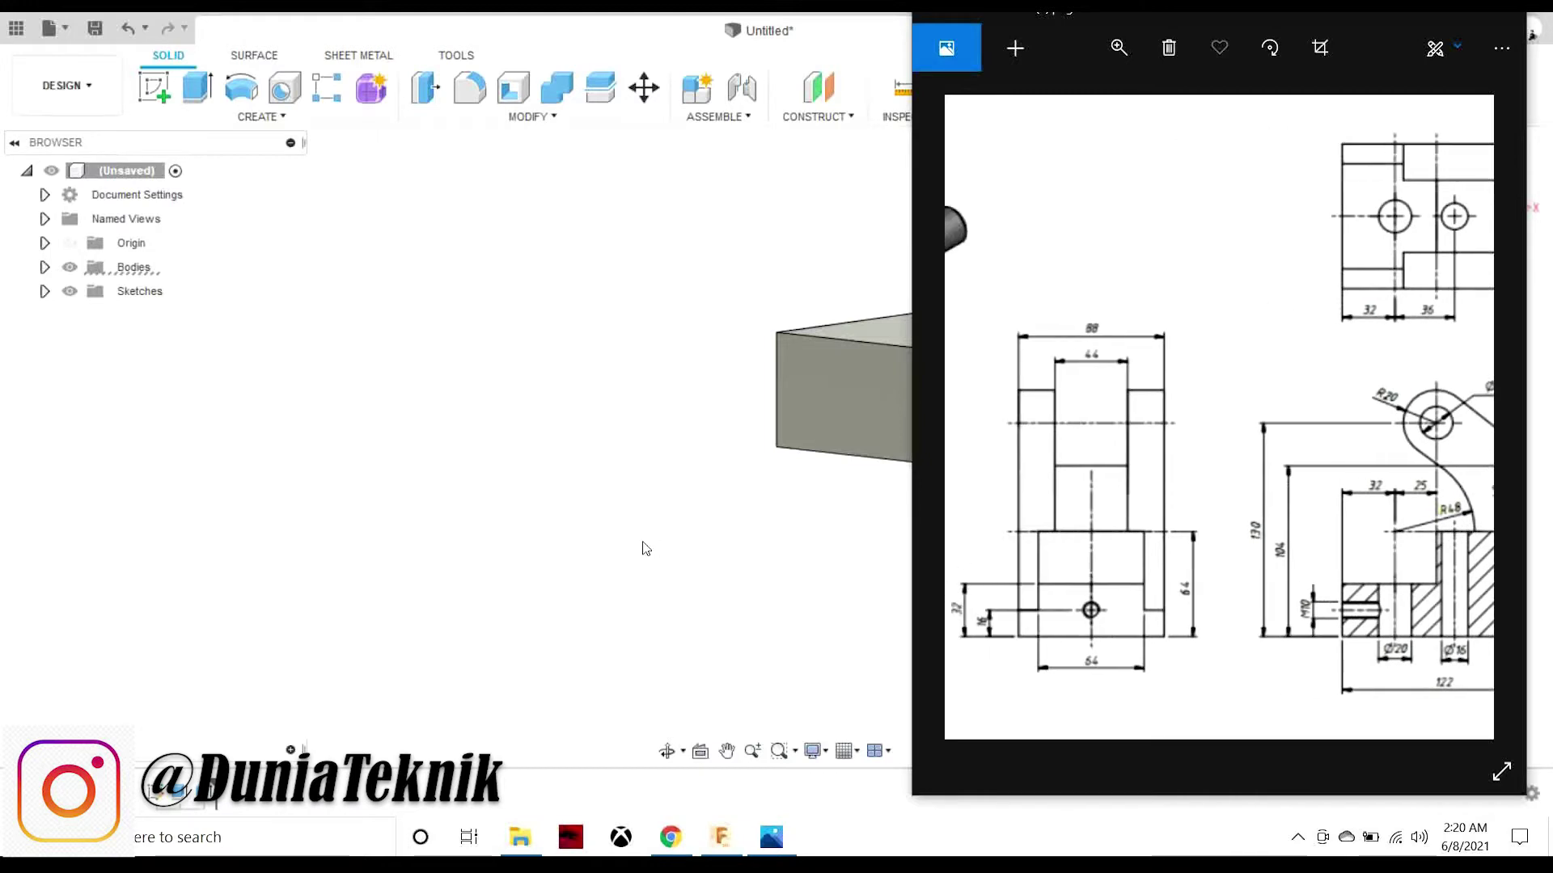
click(647, 549)
- Start a sketch on the block's front face and draw a 16 mm vertical locating line
click(154, 86)
click(748, 396)
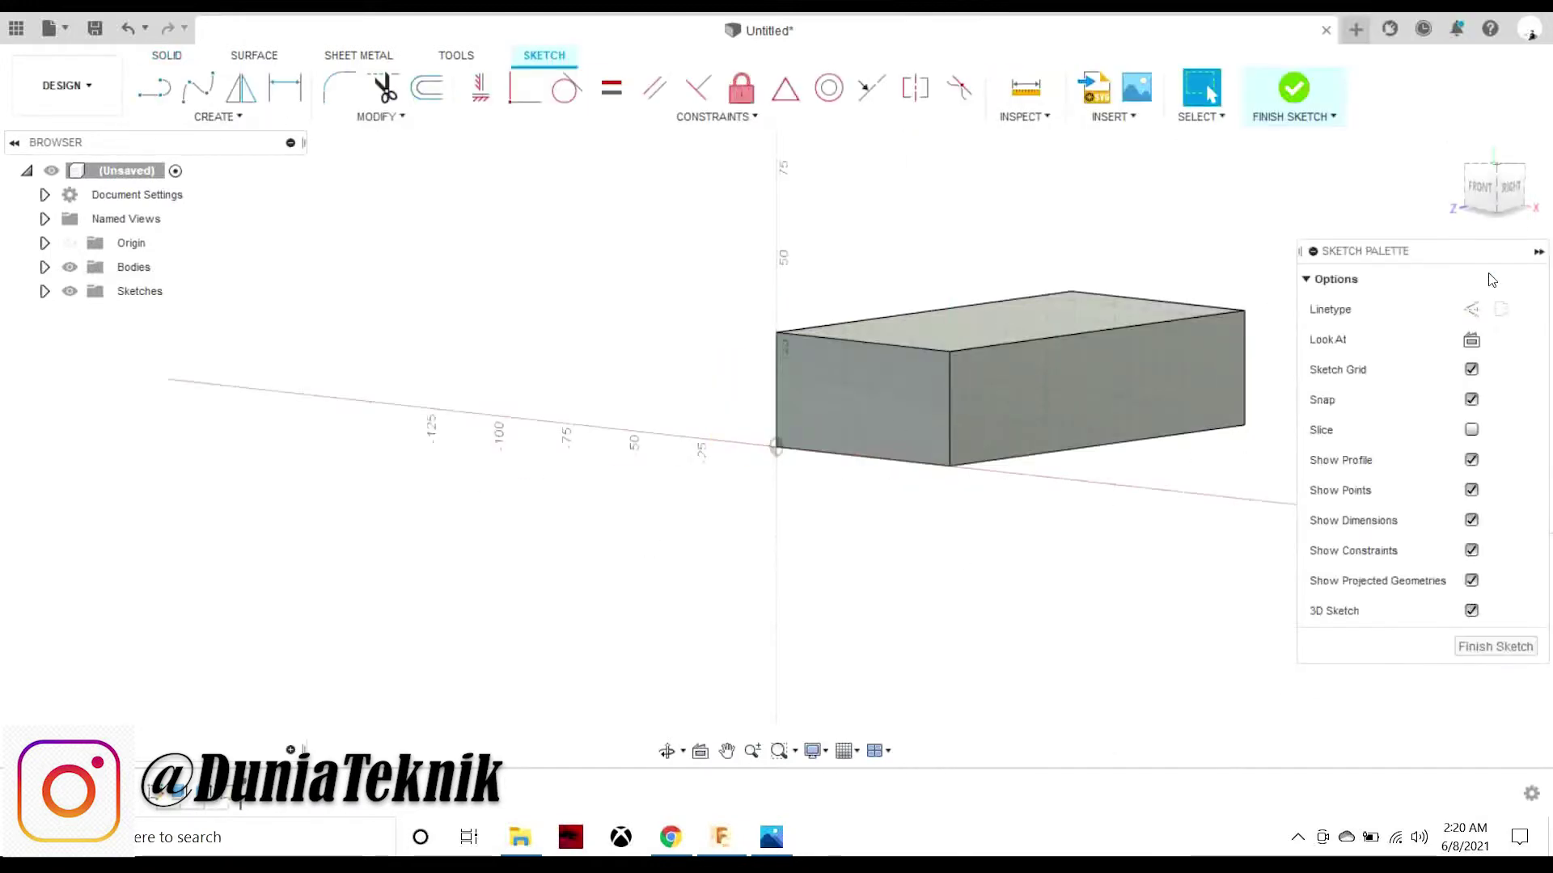
click(1468, 201)
click(778, 833)
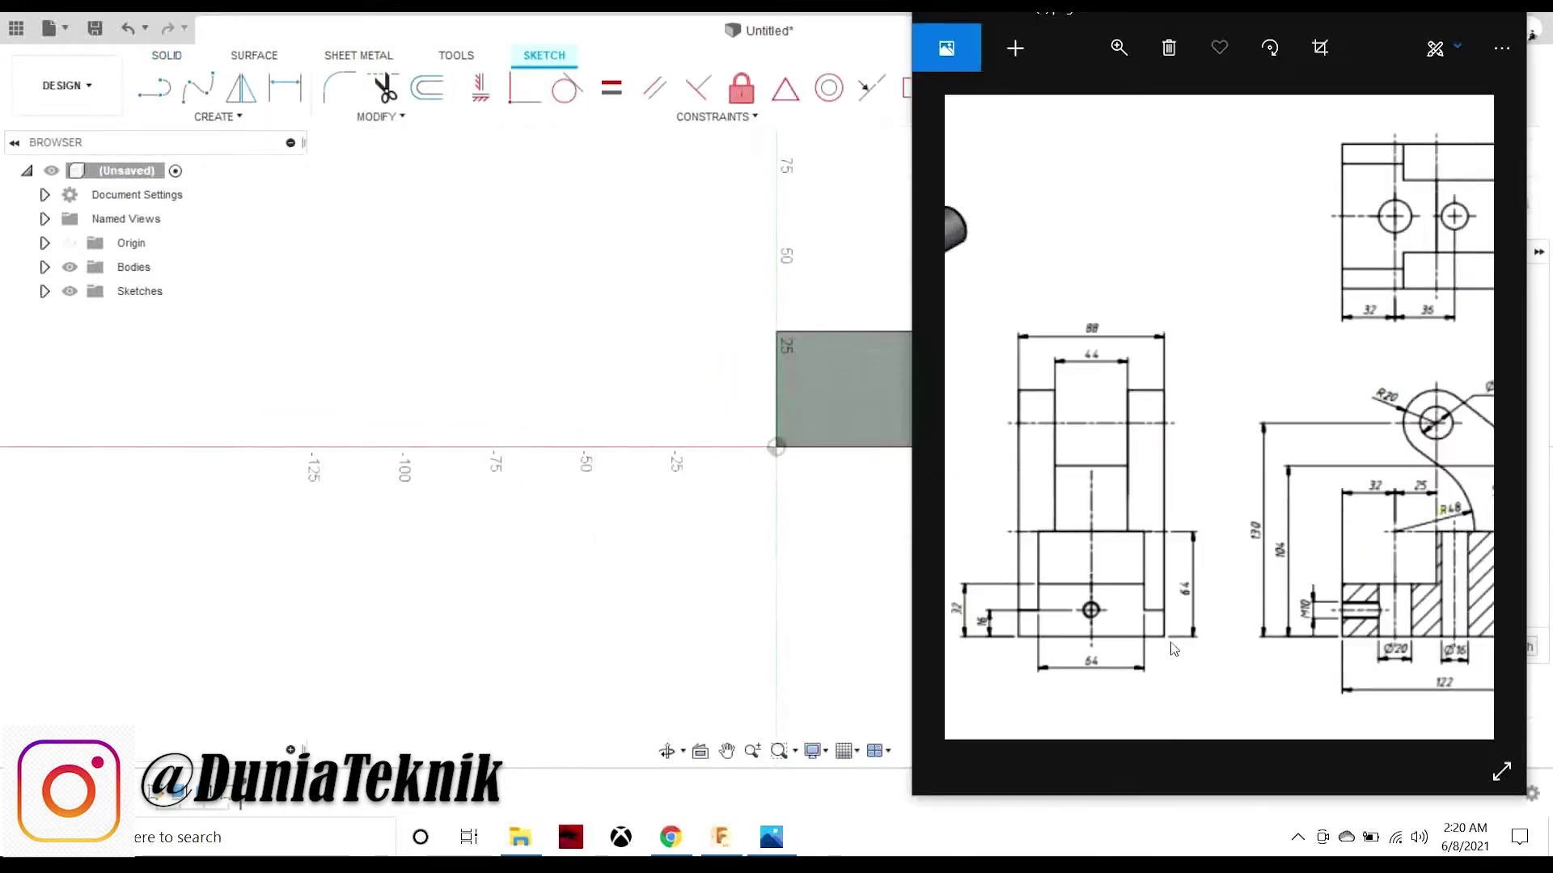
click(698, 580)
key(l)
click(900, 446)
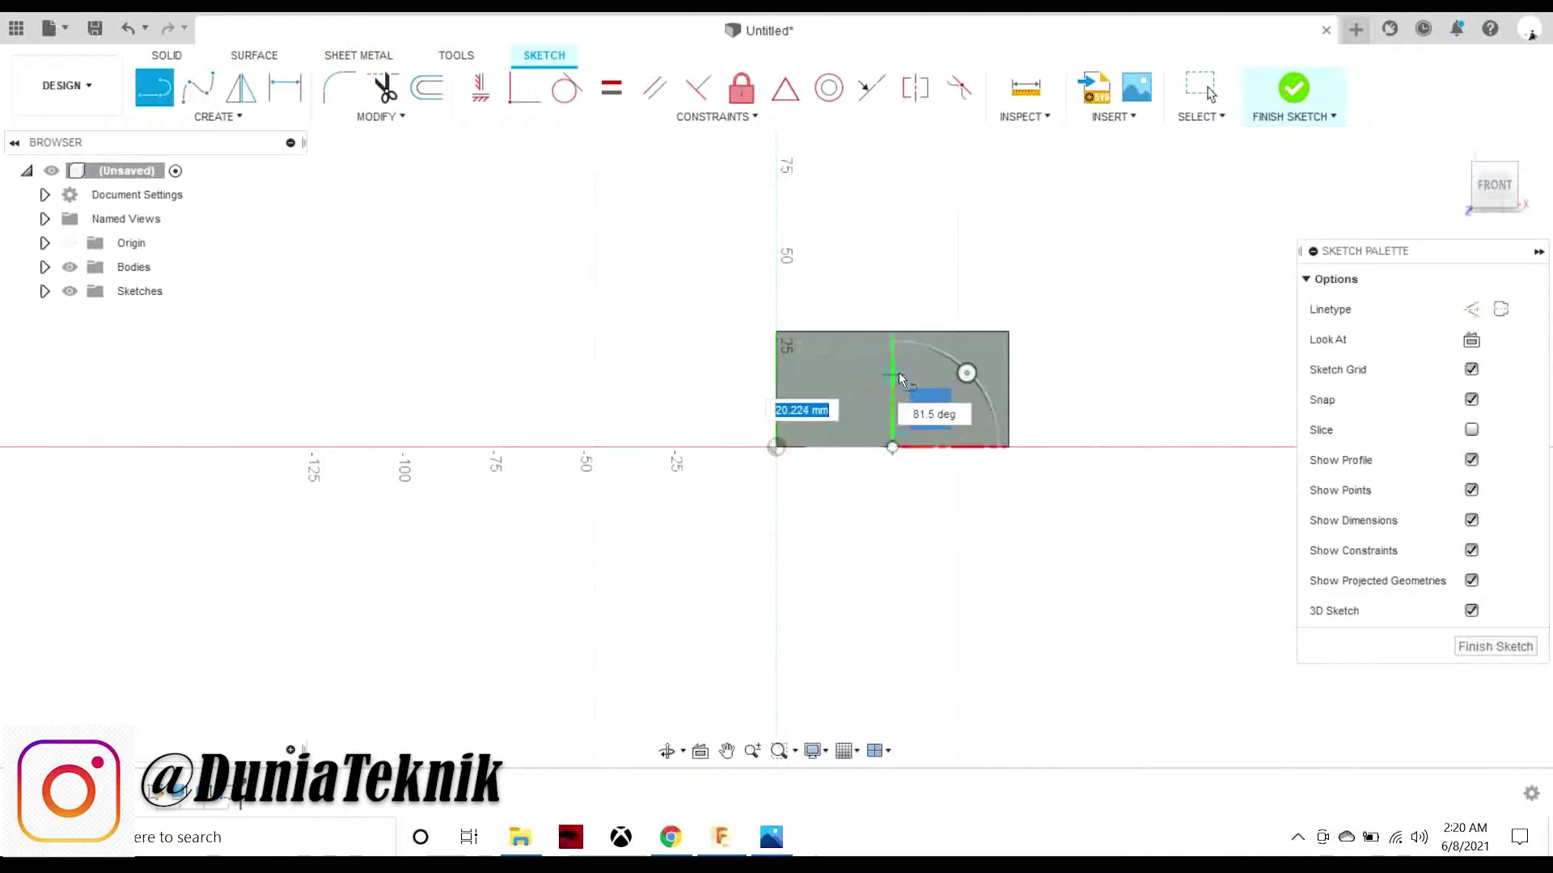
text(16)
key(Return)
key(Escape)
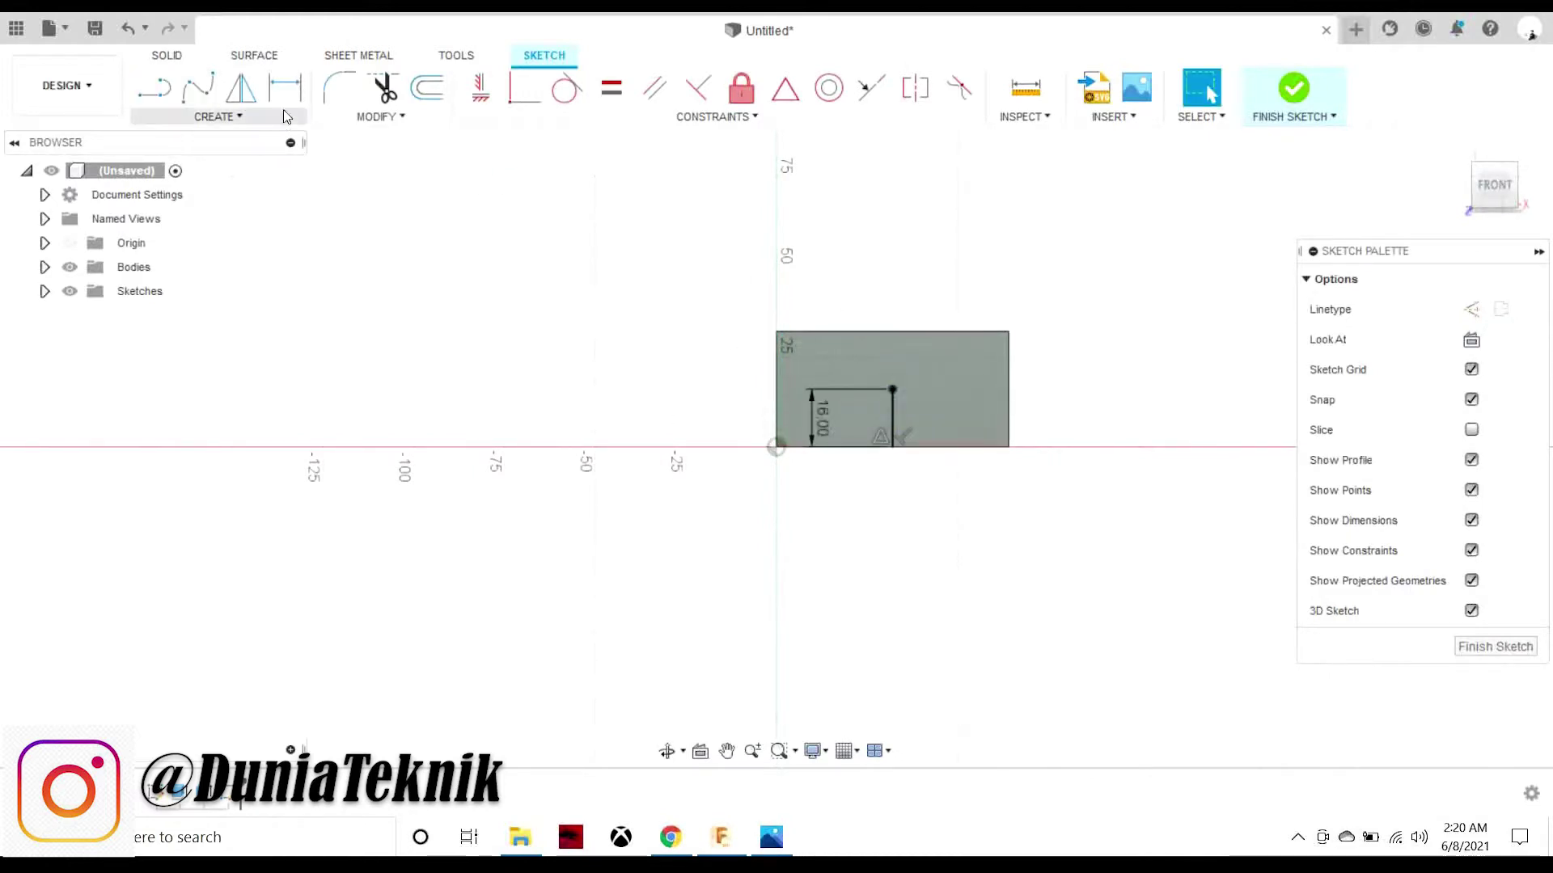
- Draw a 10 mm center-diameter circle at the locating line's end point
key(alt+Tab)
drag(1264, 640, 1148, 640)
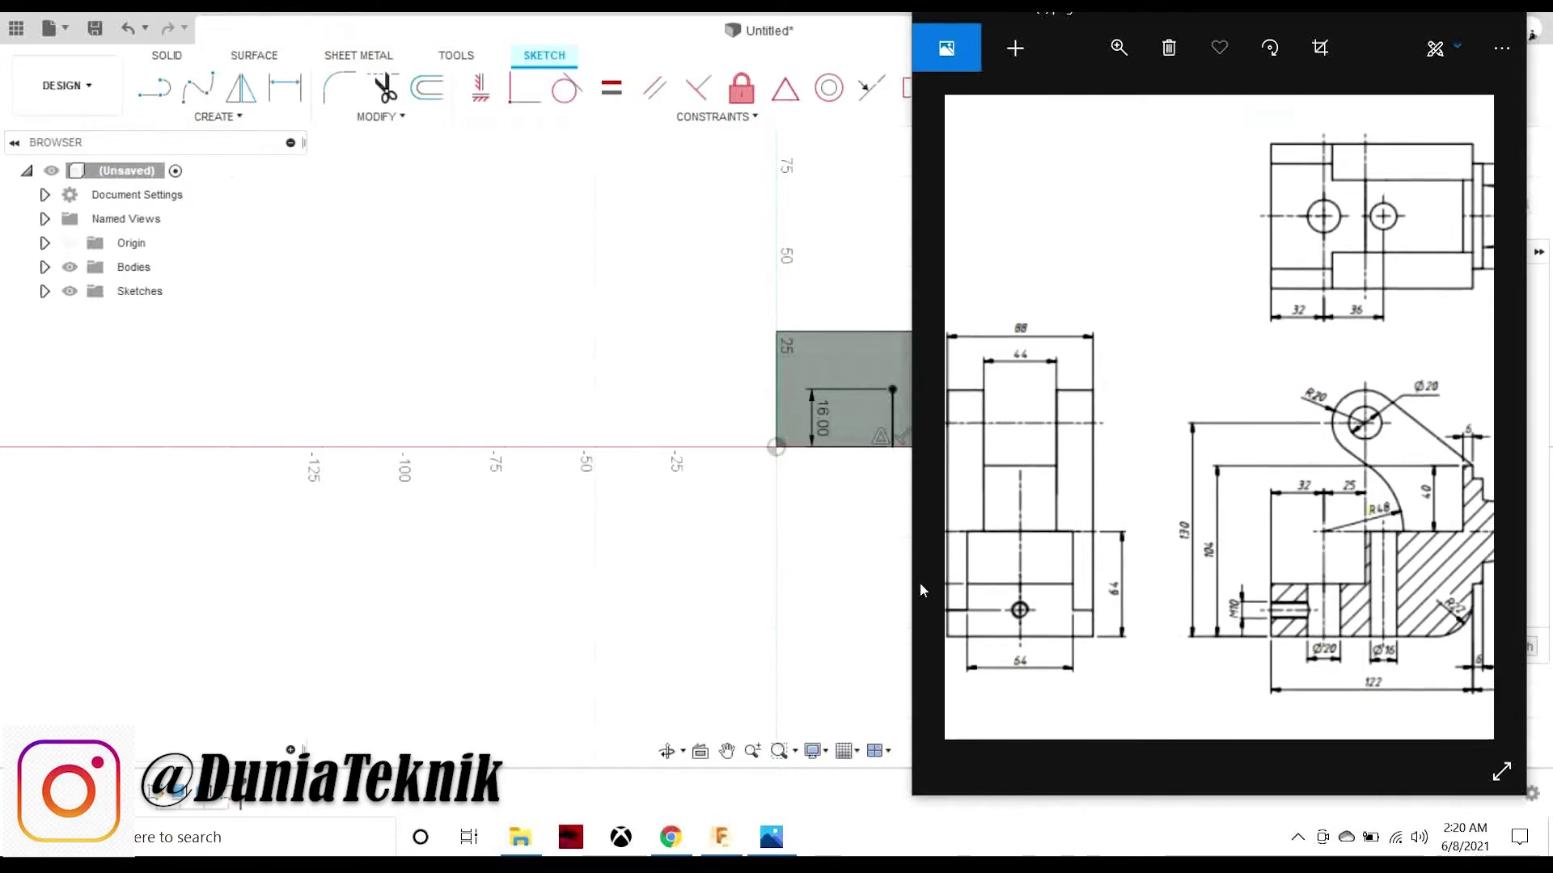
key(alt+Tab)
click(218, 117)
click(329, 186)
scroll(940, 377, up, 2)
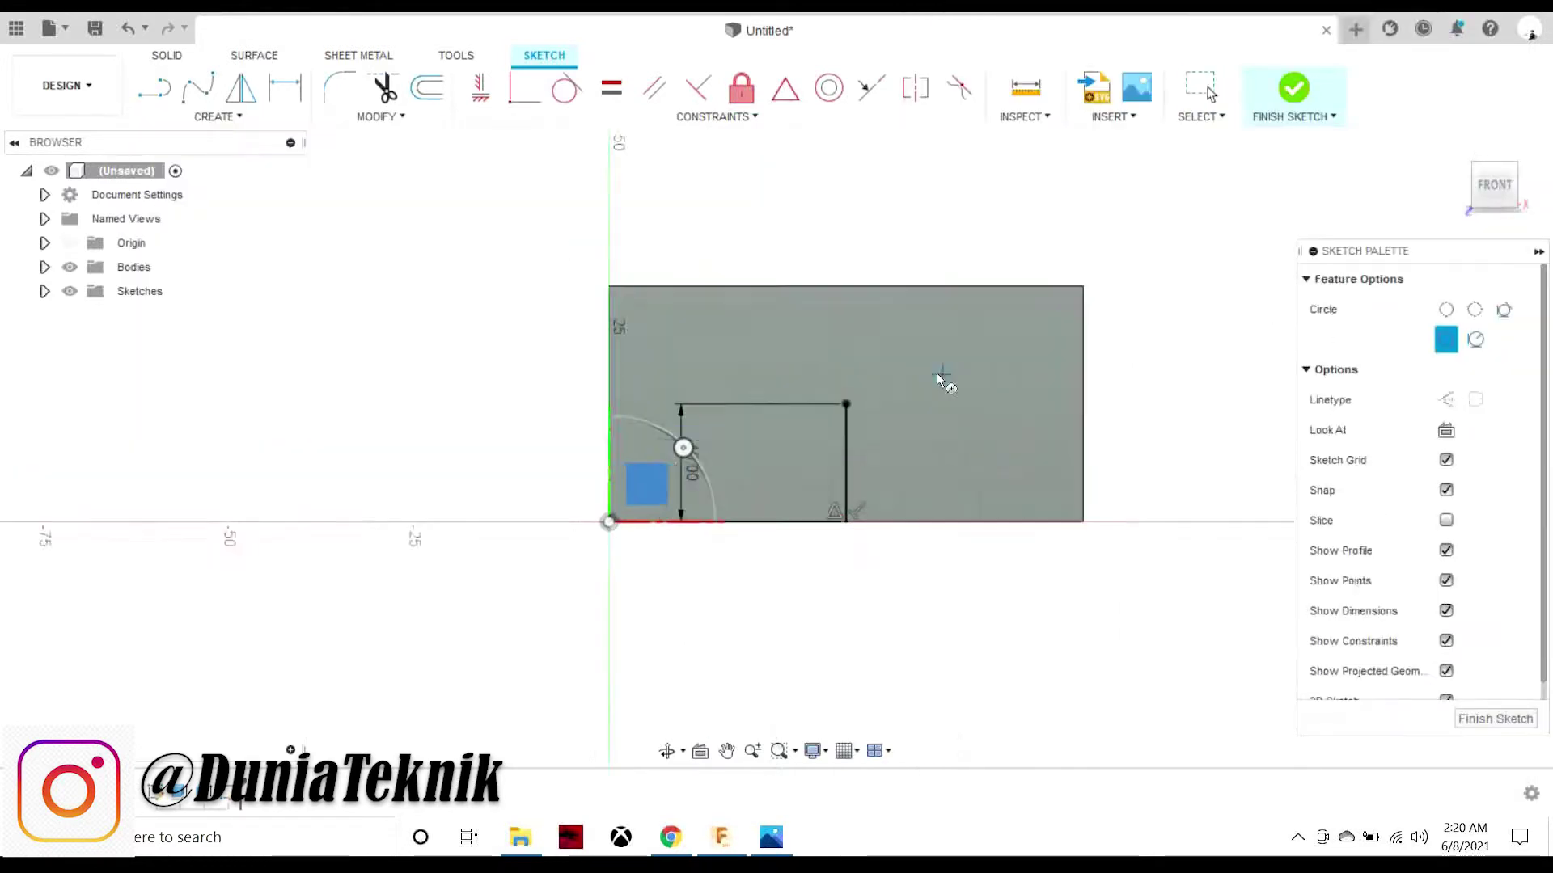
scroll(893, 418, up, 2)
click(813, 389)
key(Return)
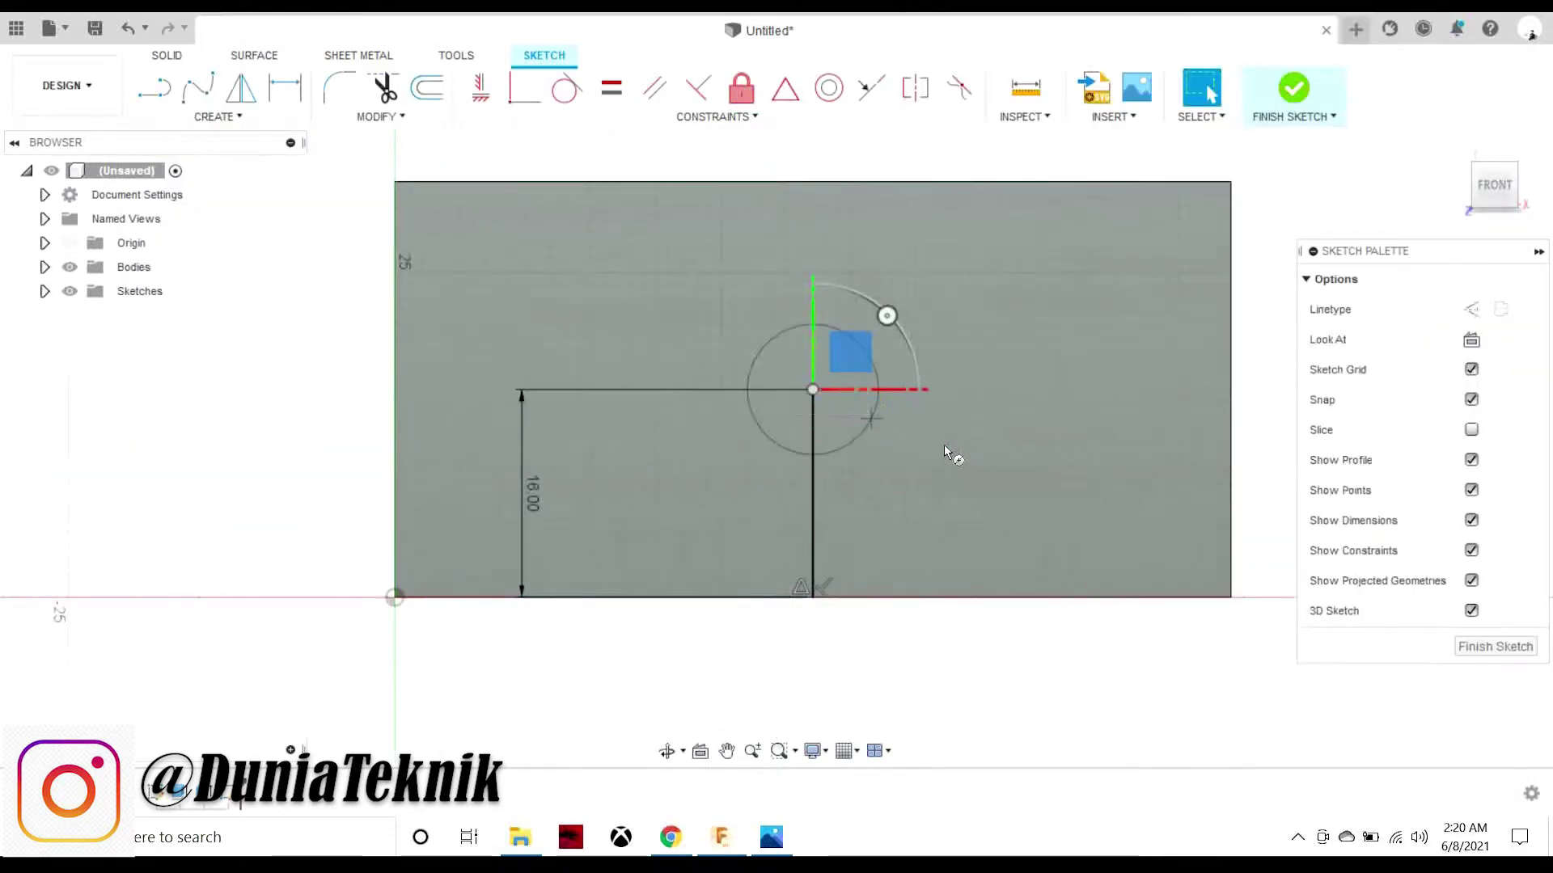
- Start an extrusion and check the hole details on the reference drawing
key(e)
click(778, 828)
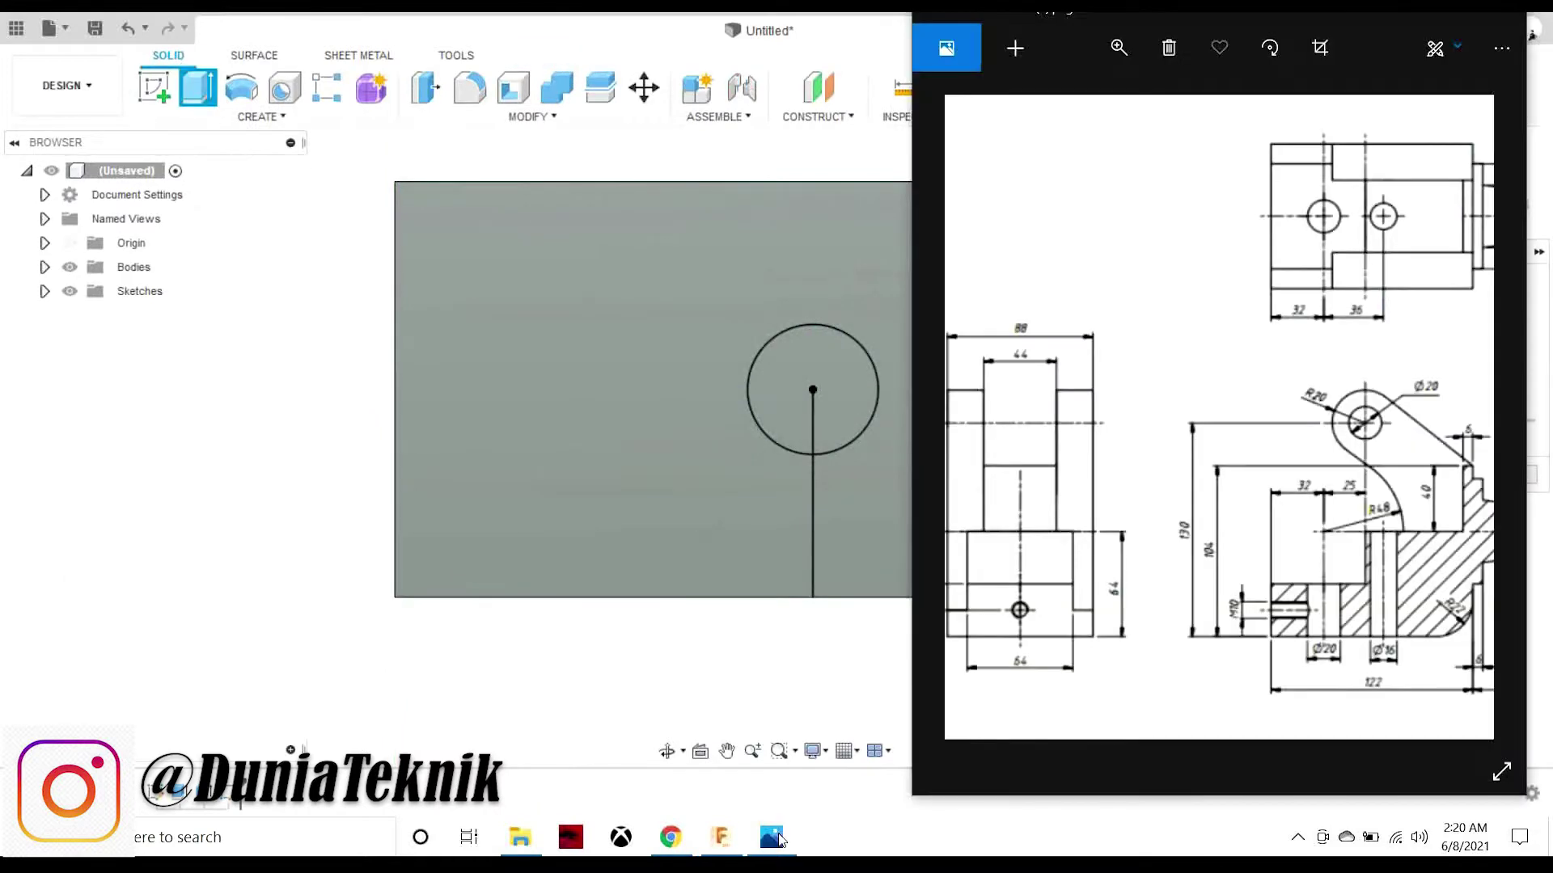
drag(1318, 644, 1280, 643)
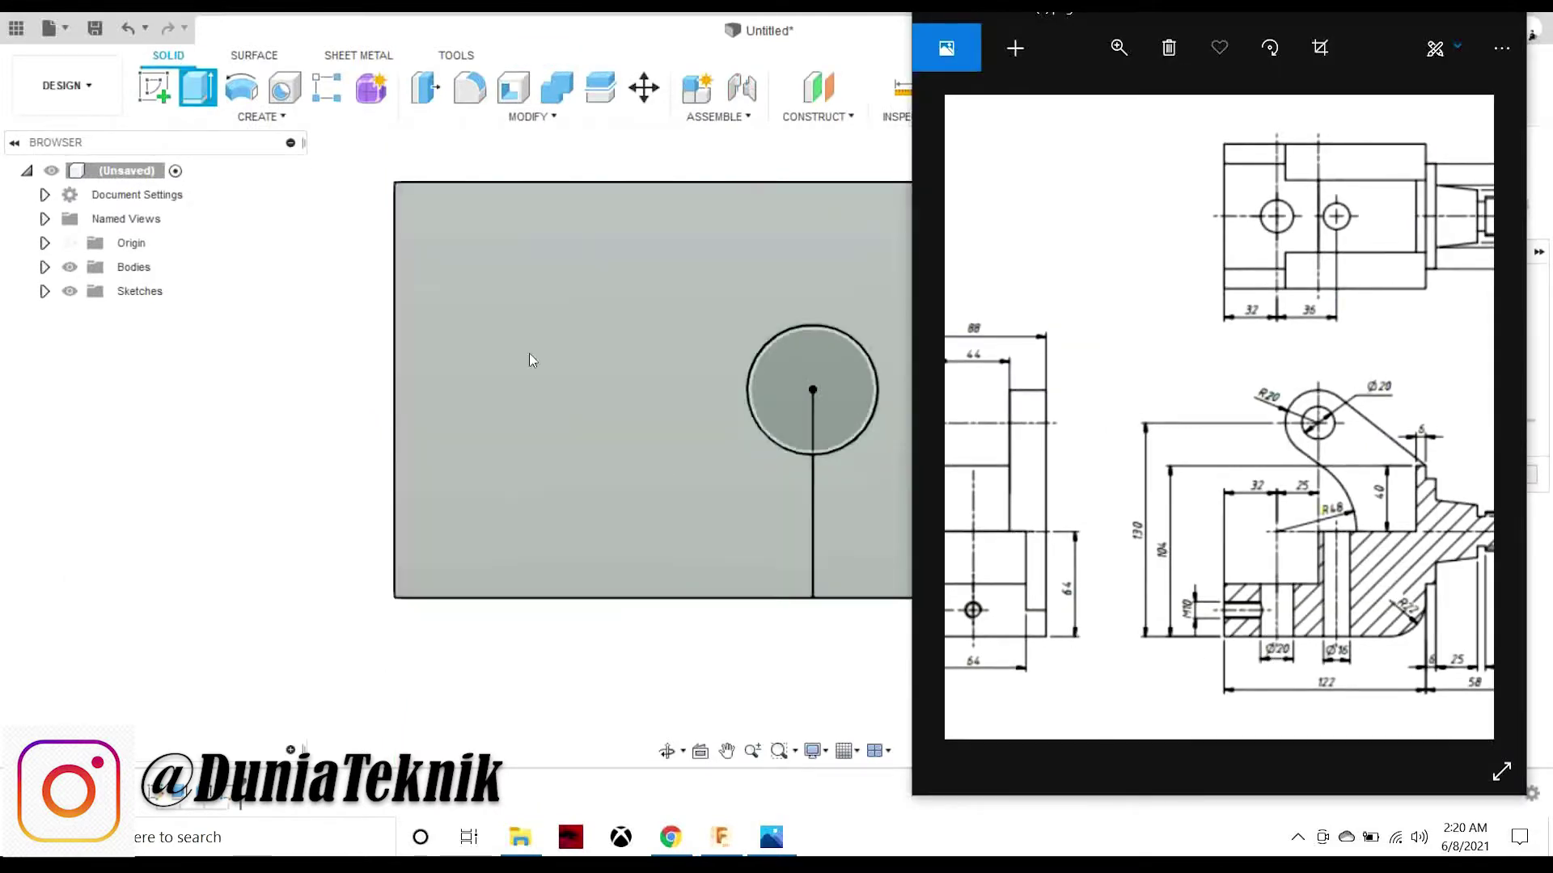
click(823, 404)
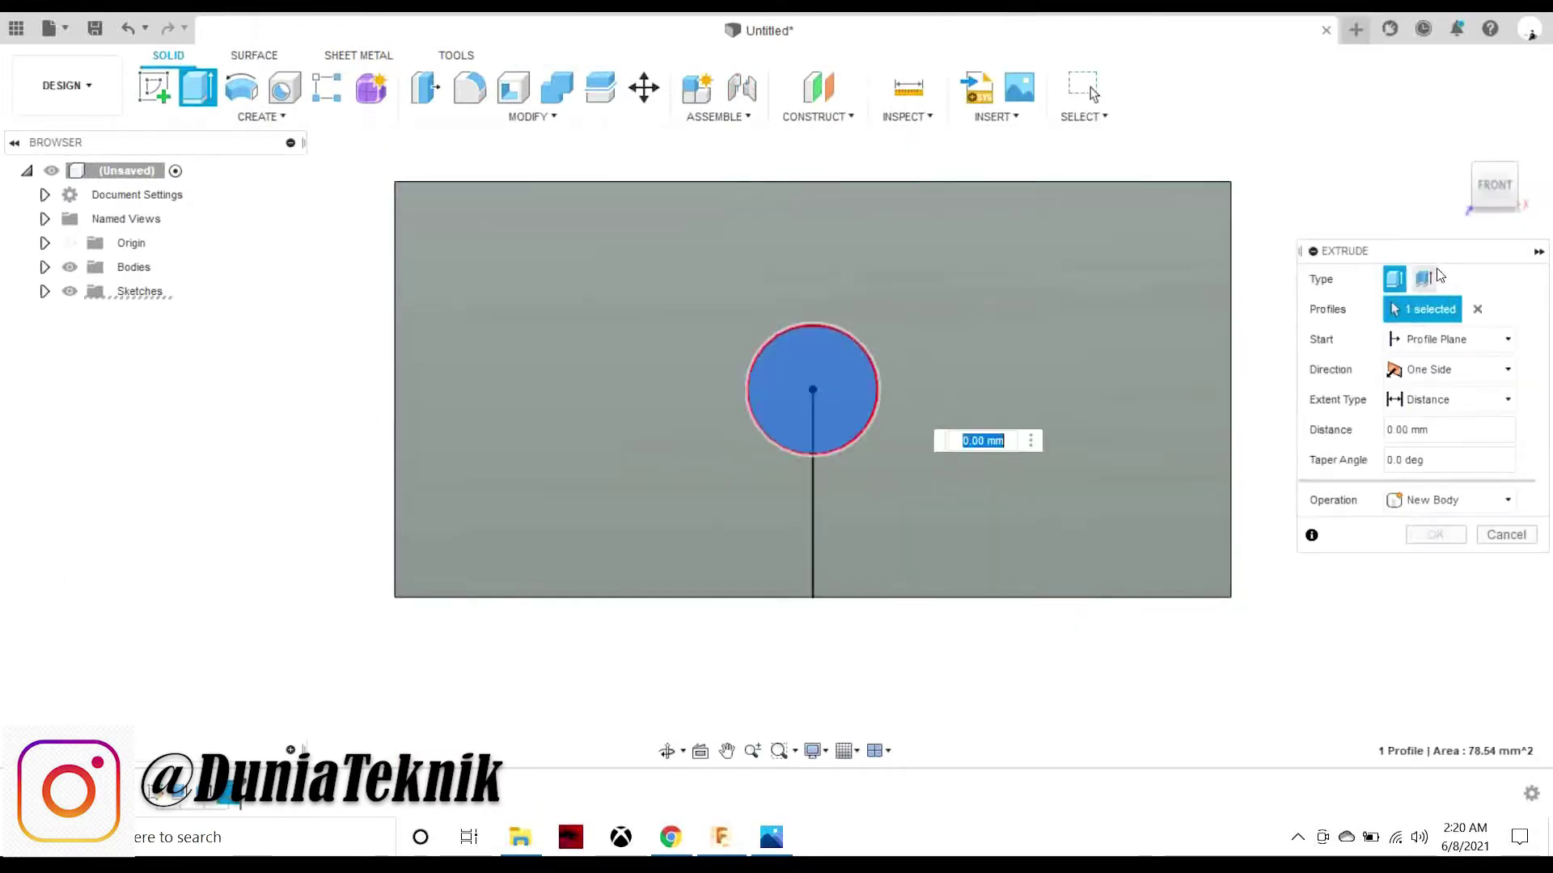
- Cut the 10 mm circle 11 mm deep into the block's end face
click(1536, 188)
drag(788, 390, 879, 396)
text(-11)
key(Return)
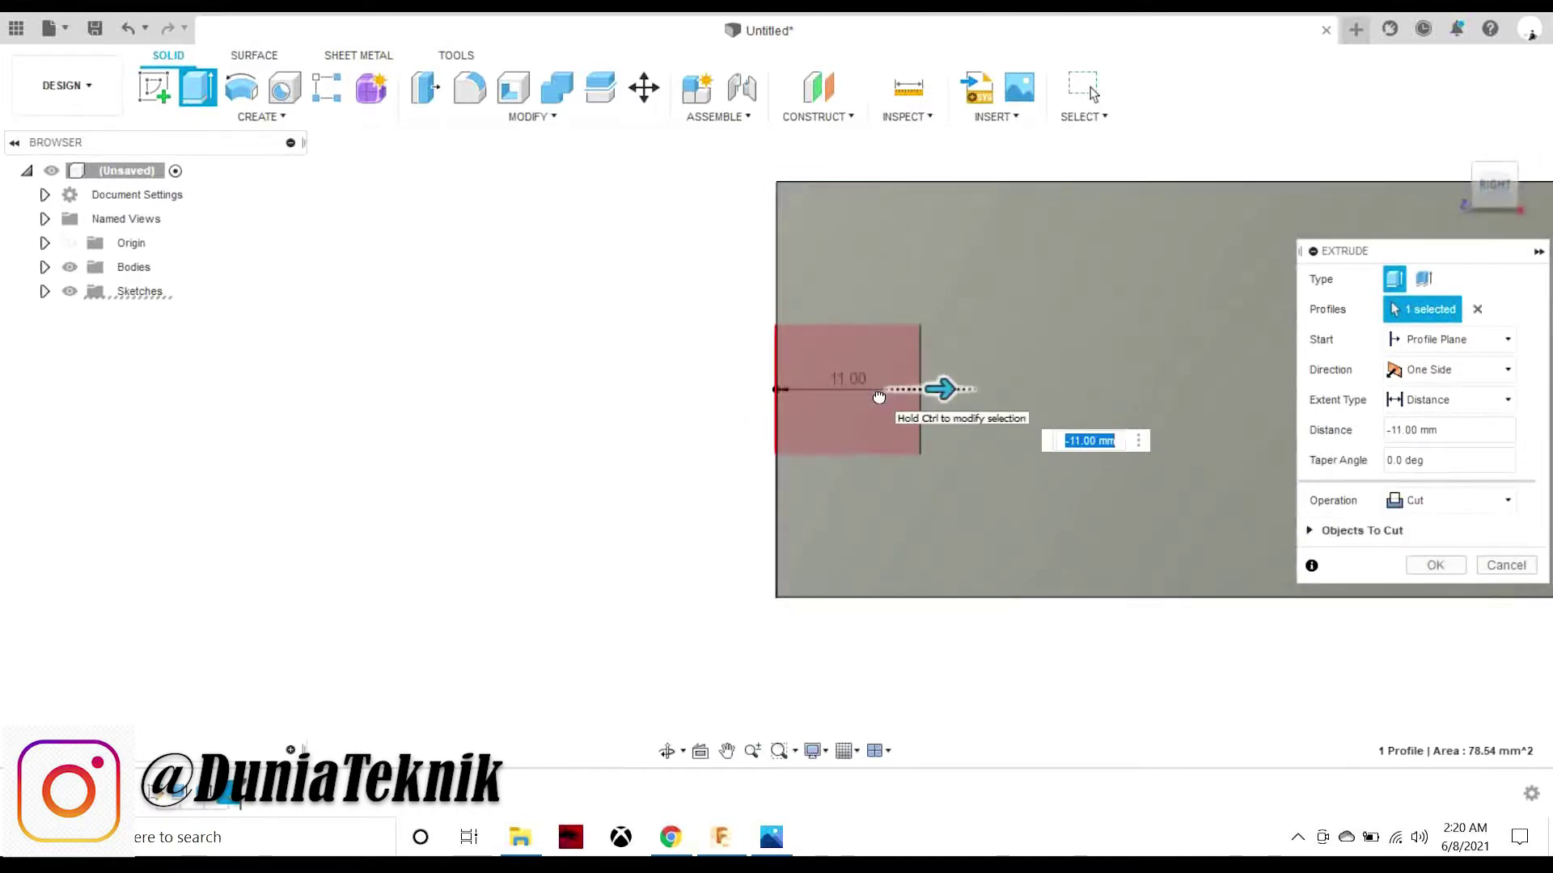
text(0)
key(Return)
scroll(881, 392, down, 3)
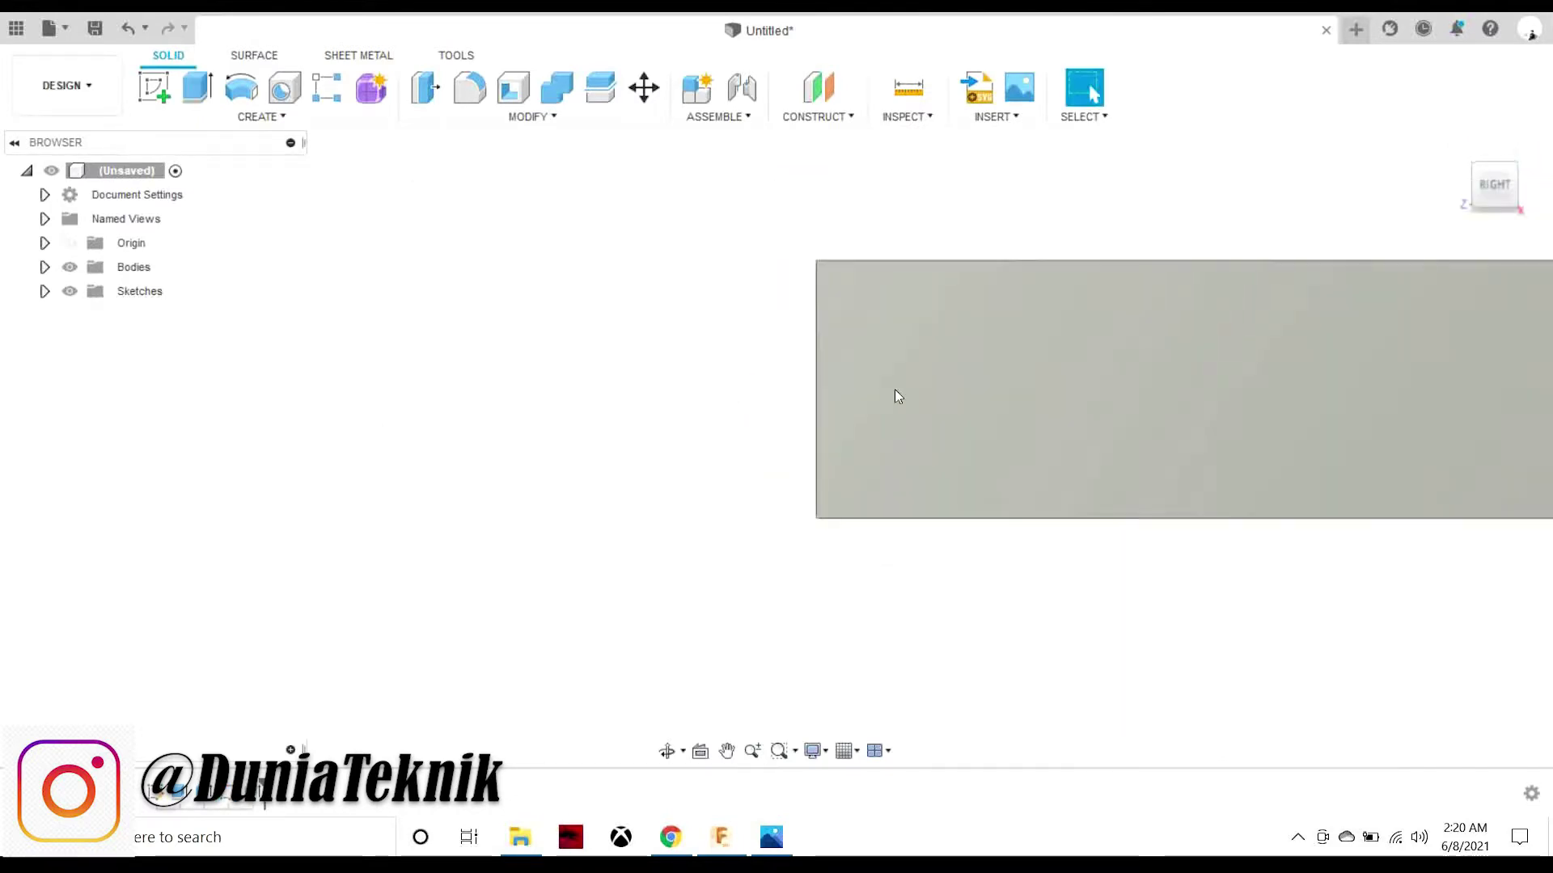
click(1514, 198)
key(alt+Tab)
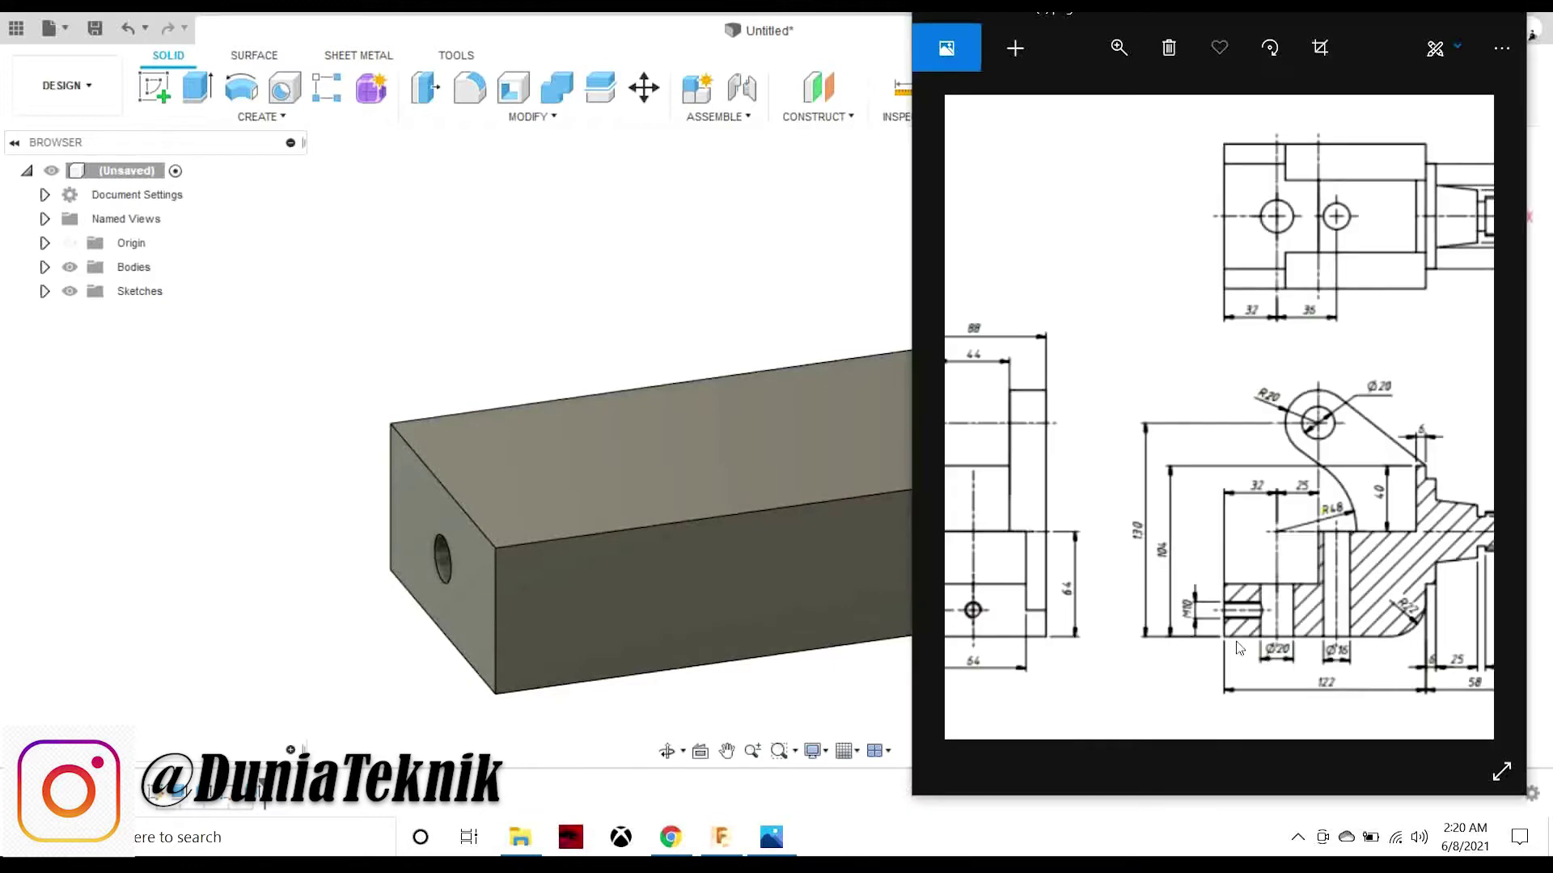
- Sketch a 20 mm diameter circle on the block's top face at the locating line's end
click(138, 74)
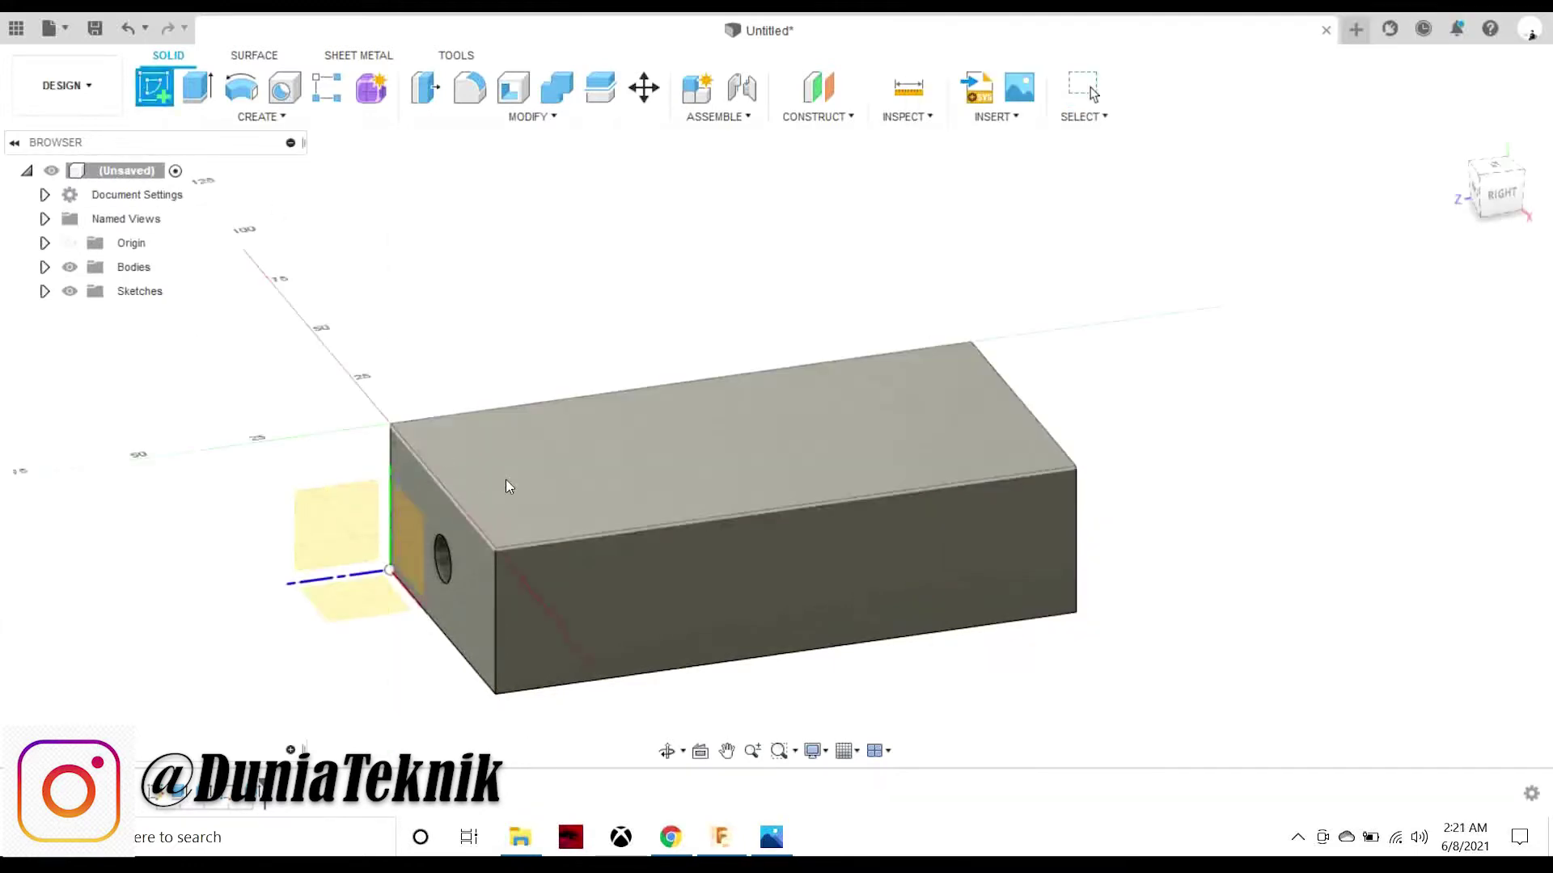
click(506, 479)
click(443, 485)
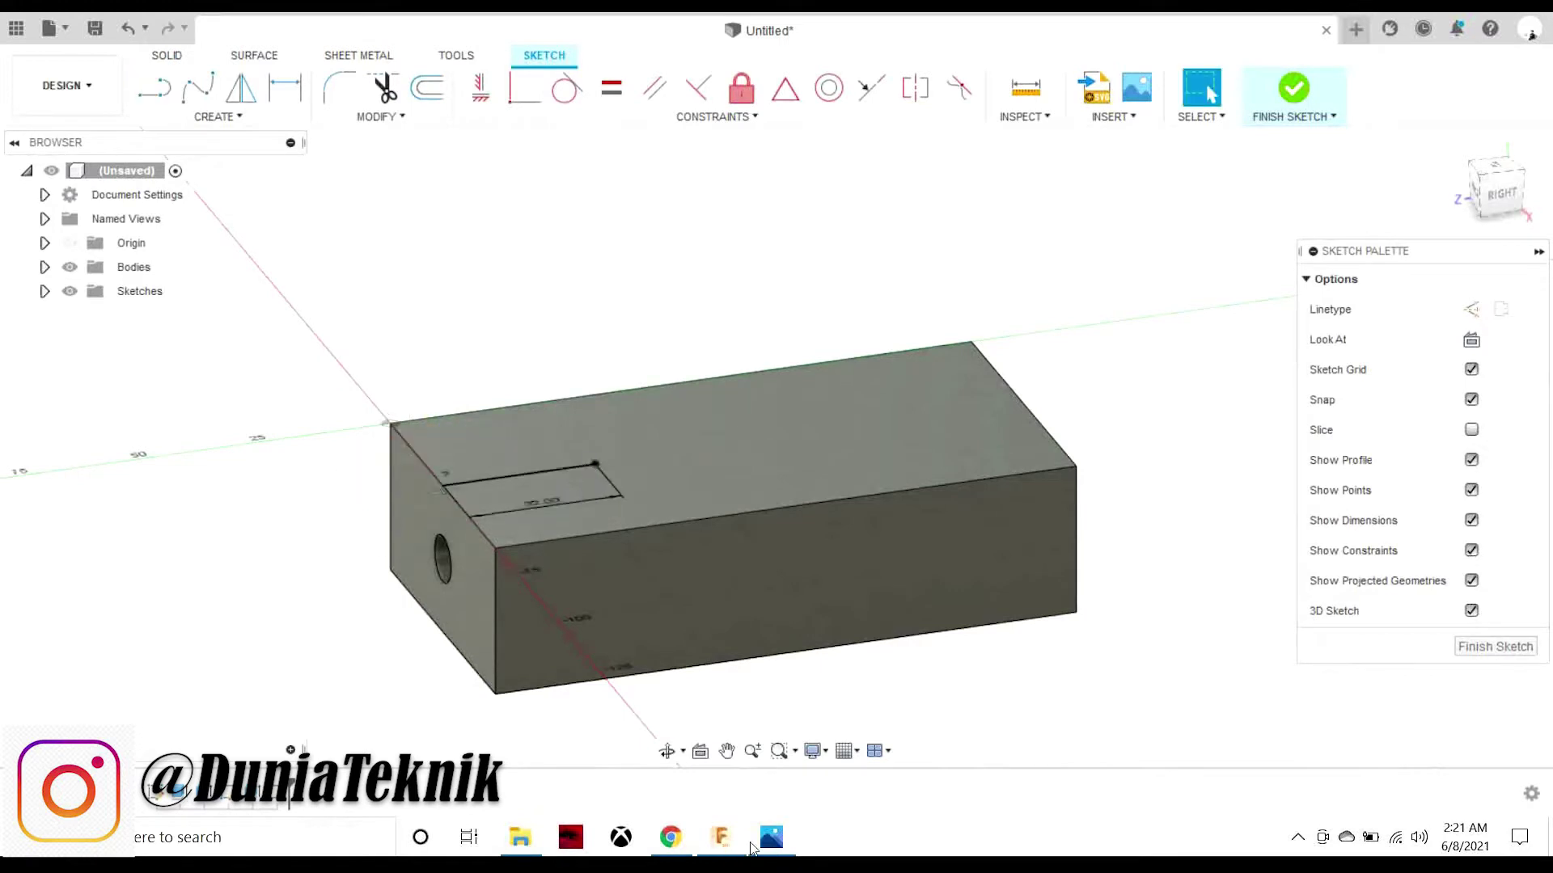
click(769, 839)
click(217, 117)
mouse_move(168, 183)
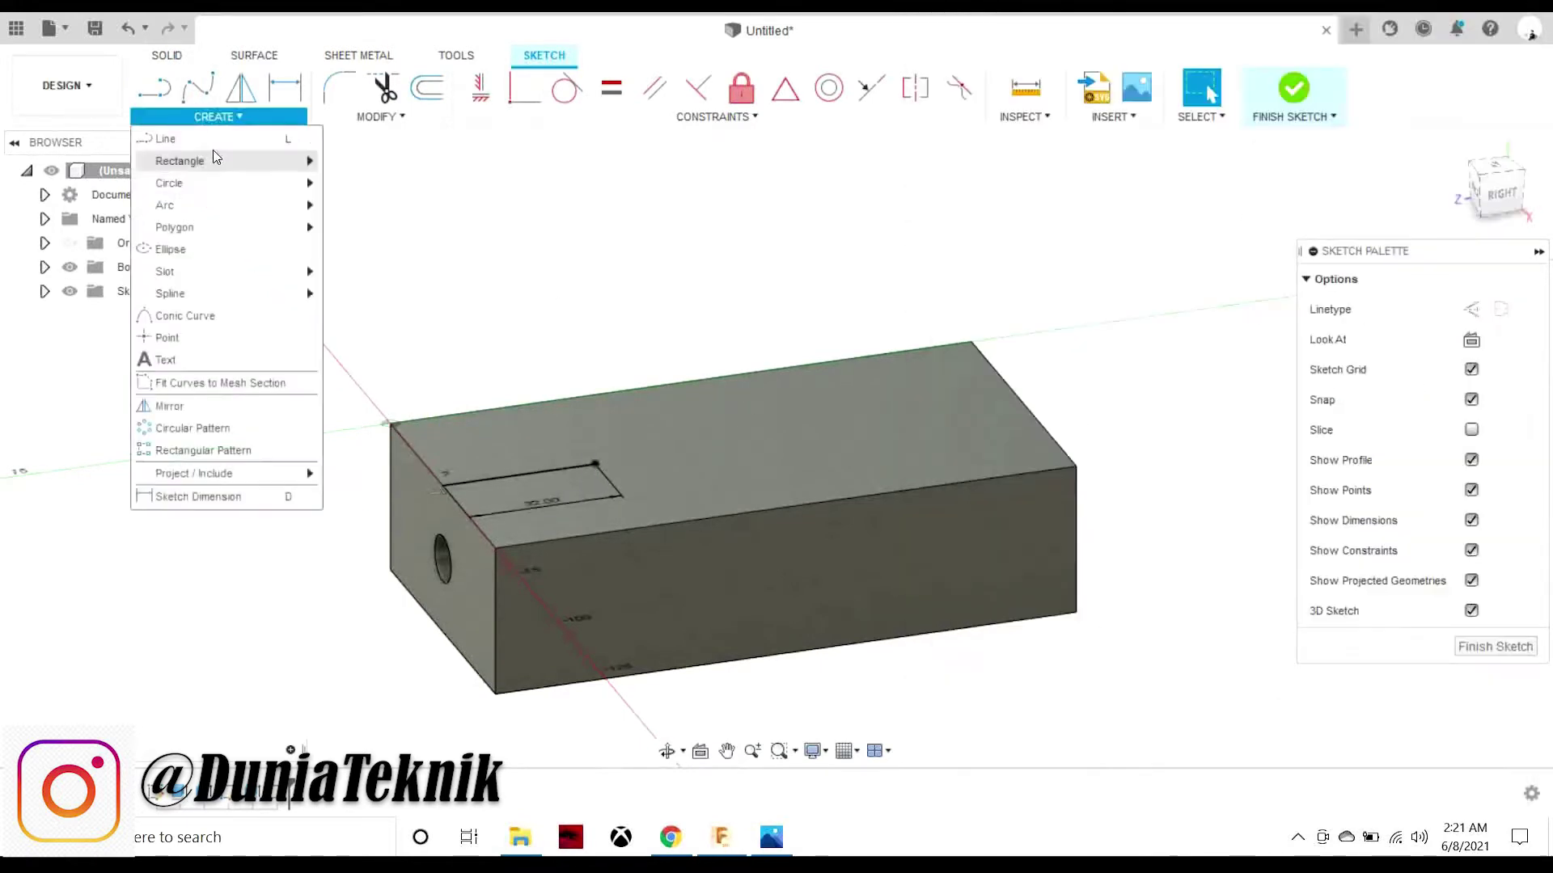
click(380, 180)
click(596, 462)
text(20)
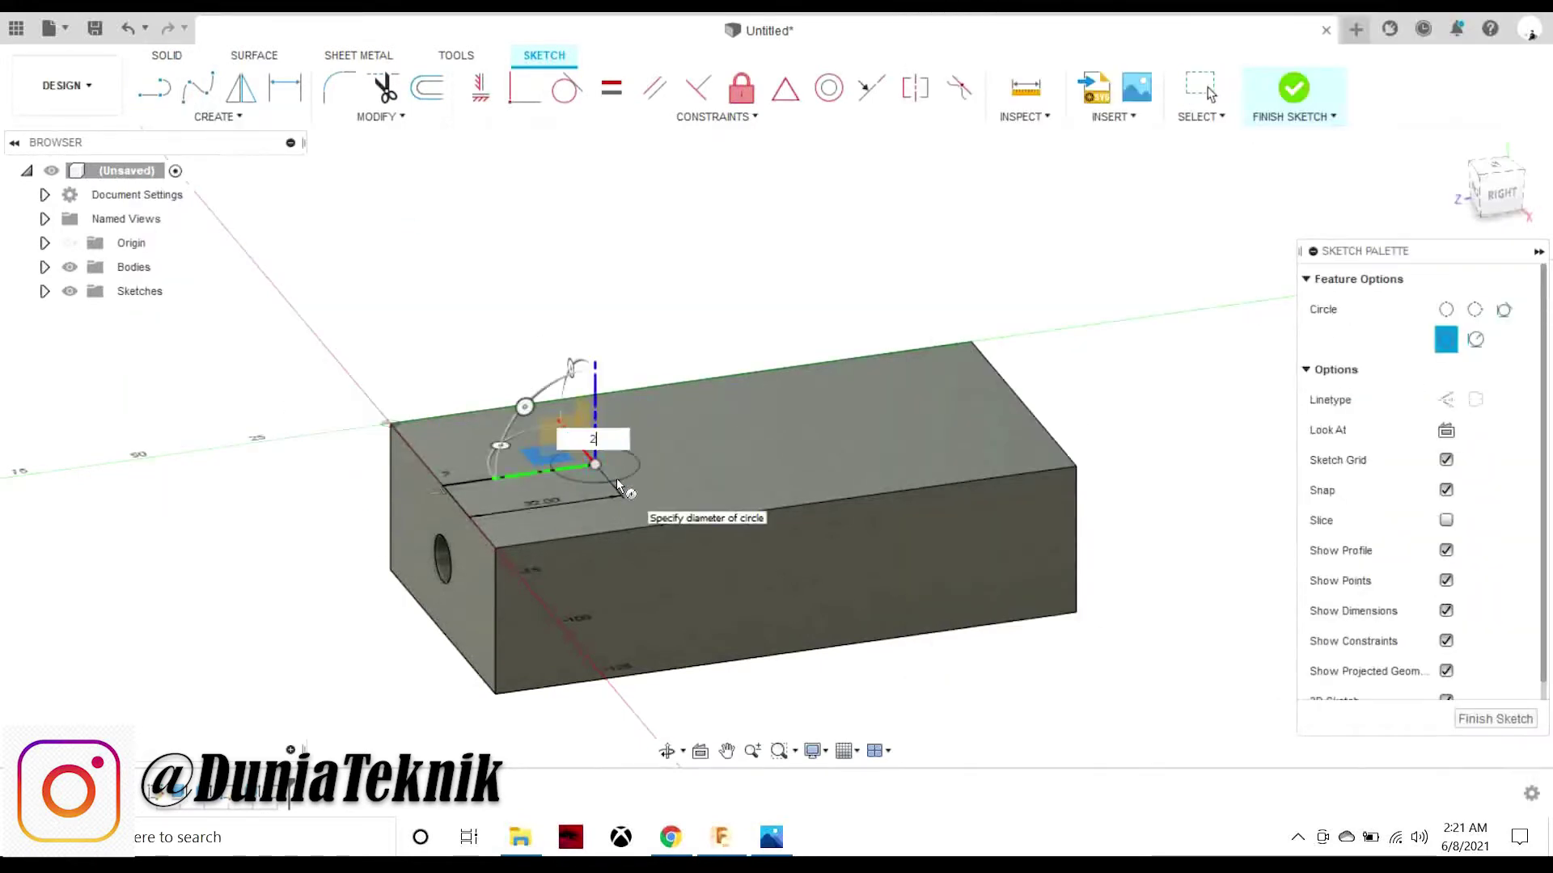
key(Return)
- Extrude the 20 mm circle as a cut down into the block
click(166, 58)
click(196, 89)
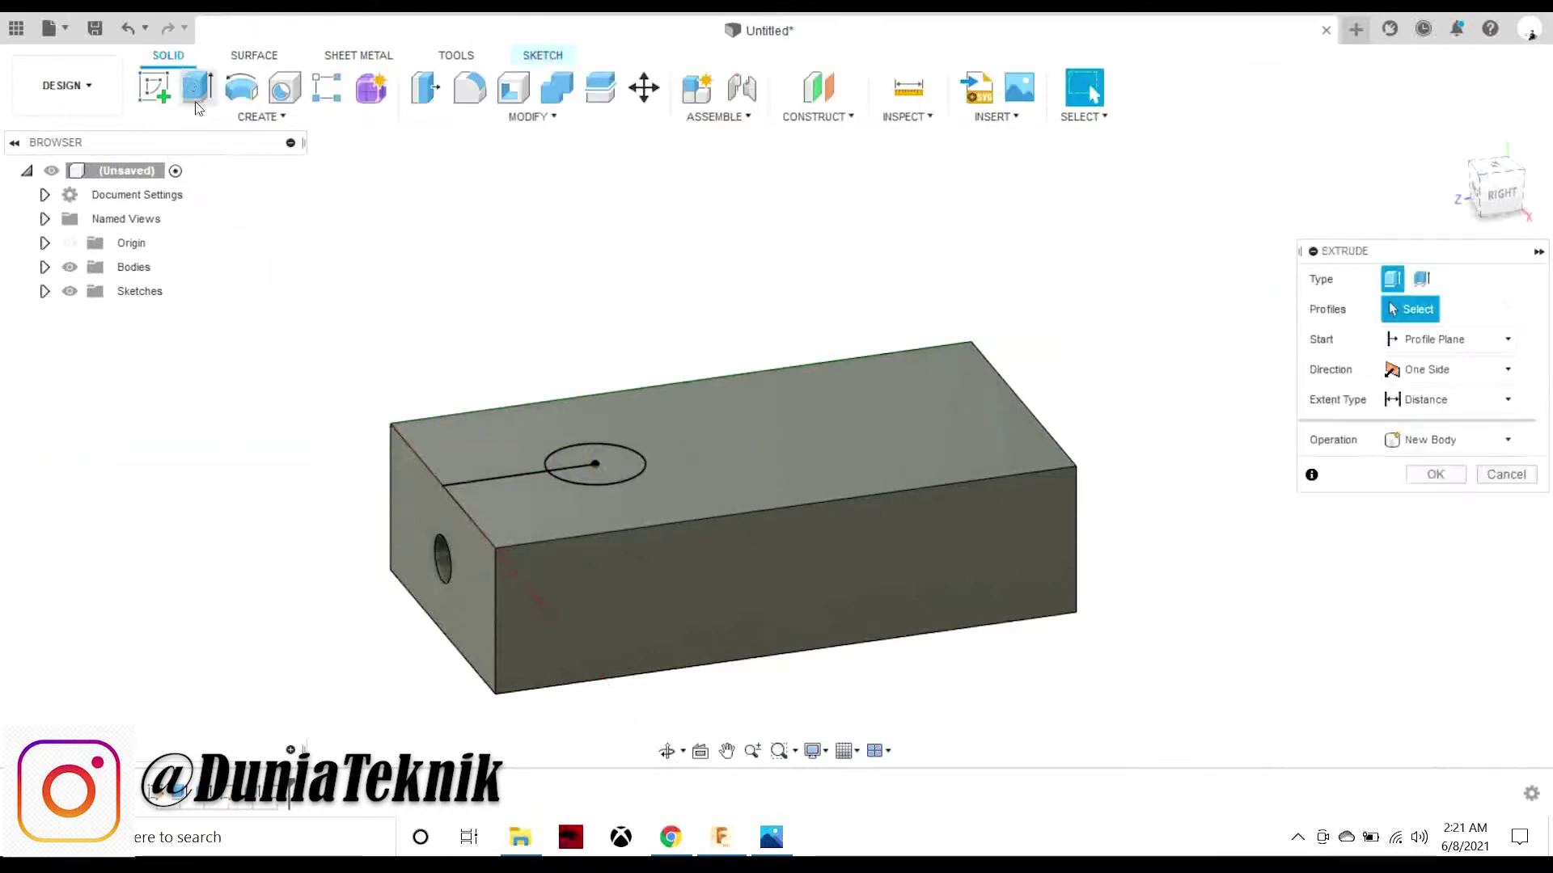
click(770, 837)
click(595, 465)
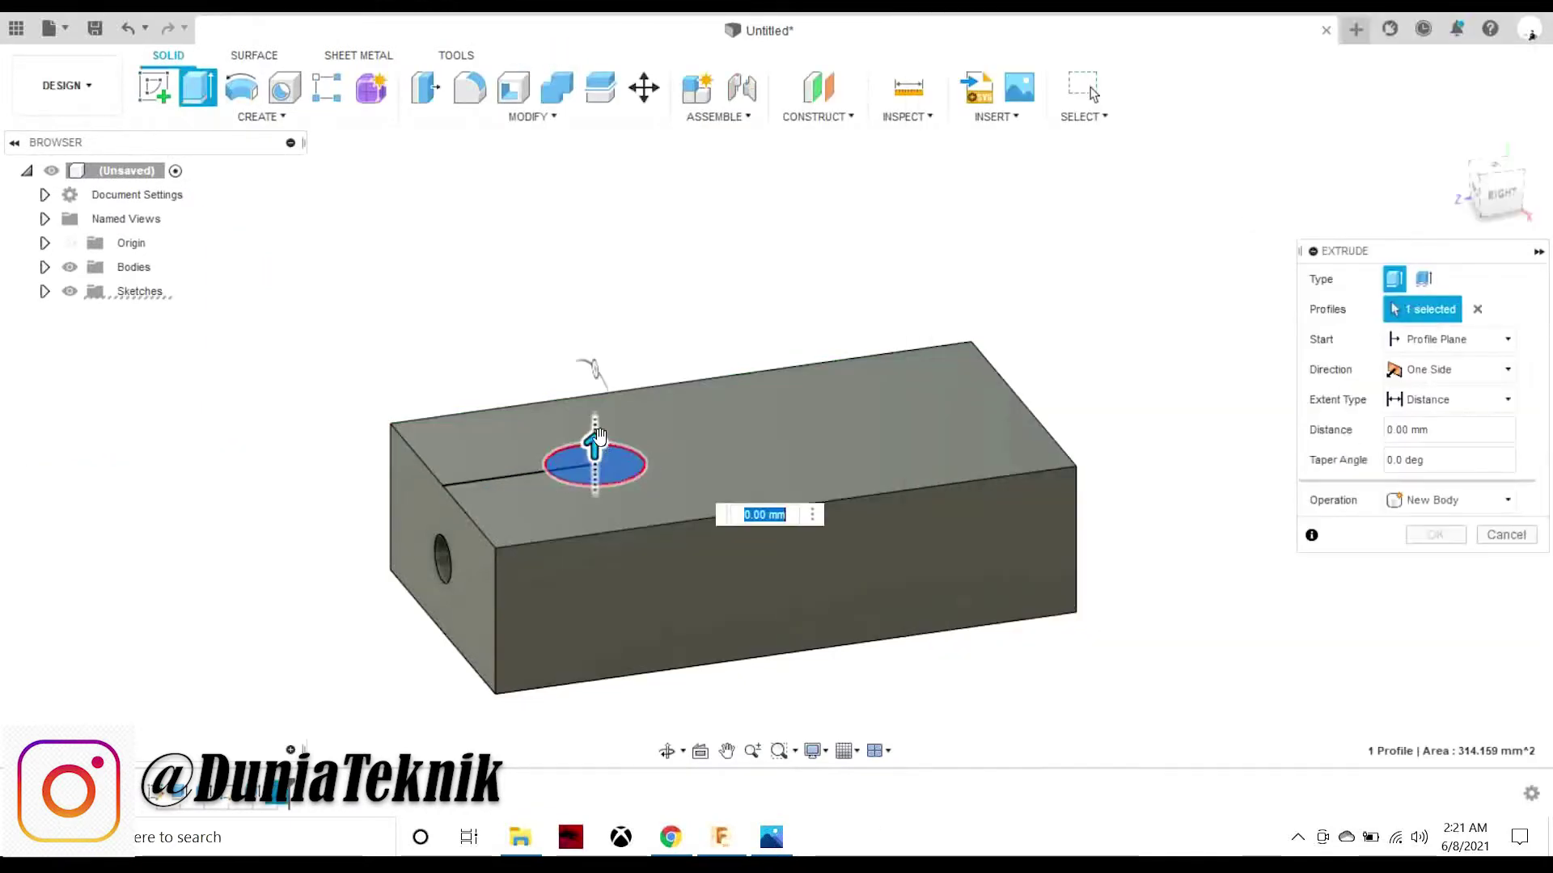
click(1434, 564)
- Start a sketch on the block's side face with a 57 mm line along its top edge
click(1496, 190)
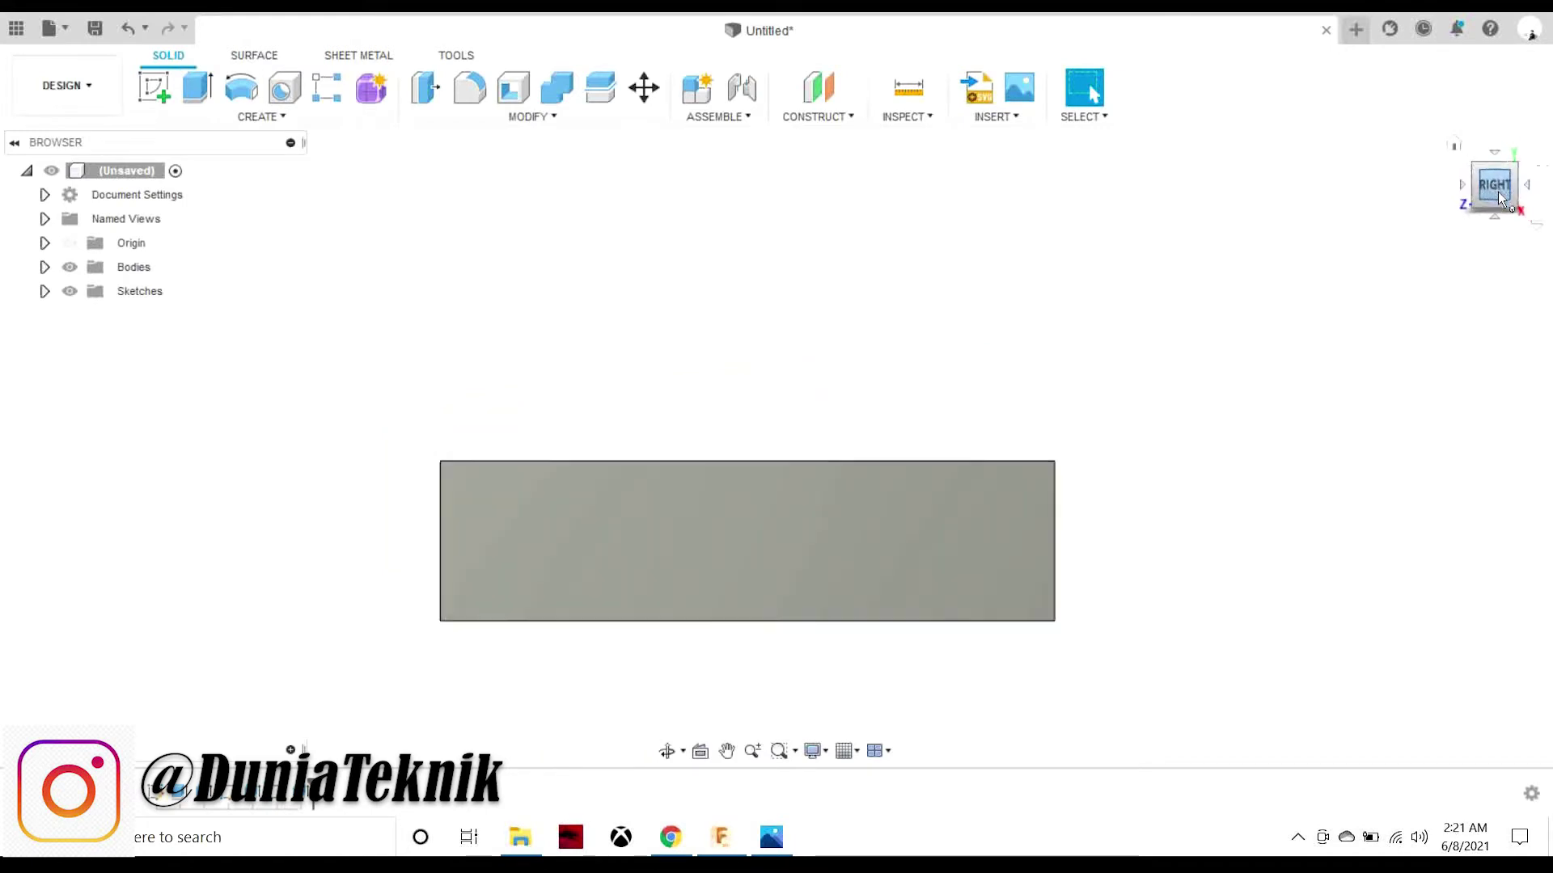
click(769, 837)
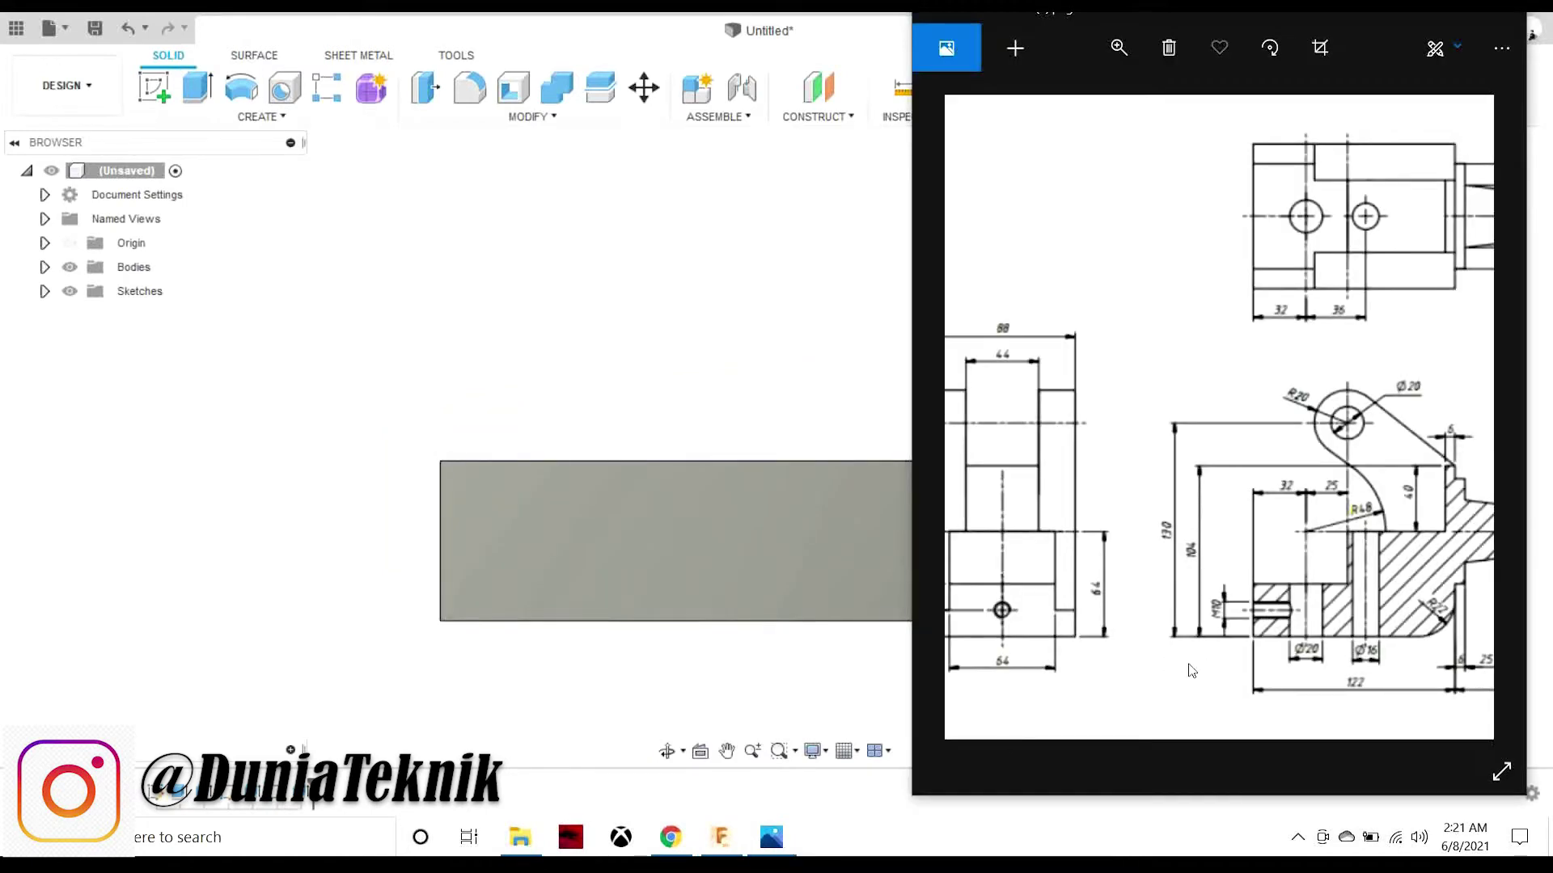
drag(1195, 670, 1140, 659)
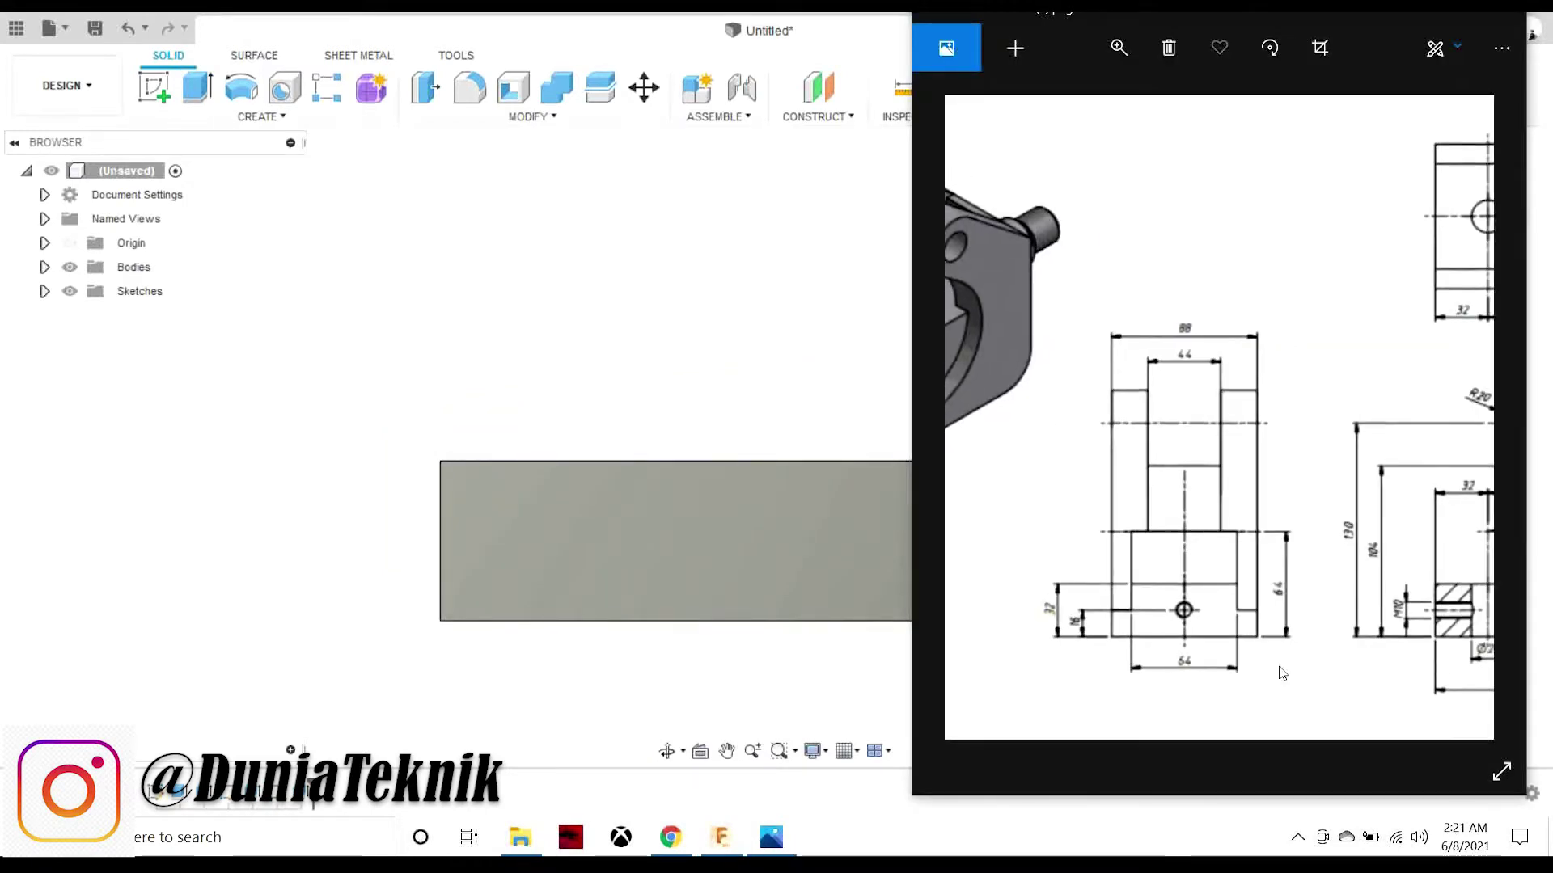
click(150, 89)
click(384, 566)
key(l)
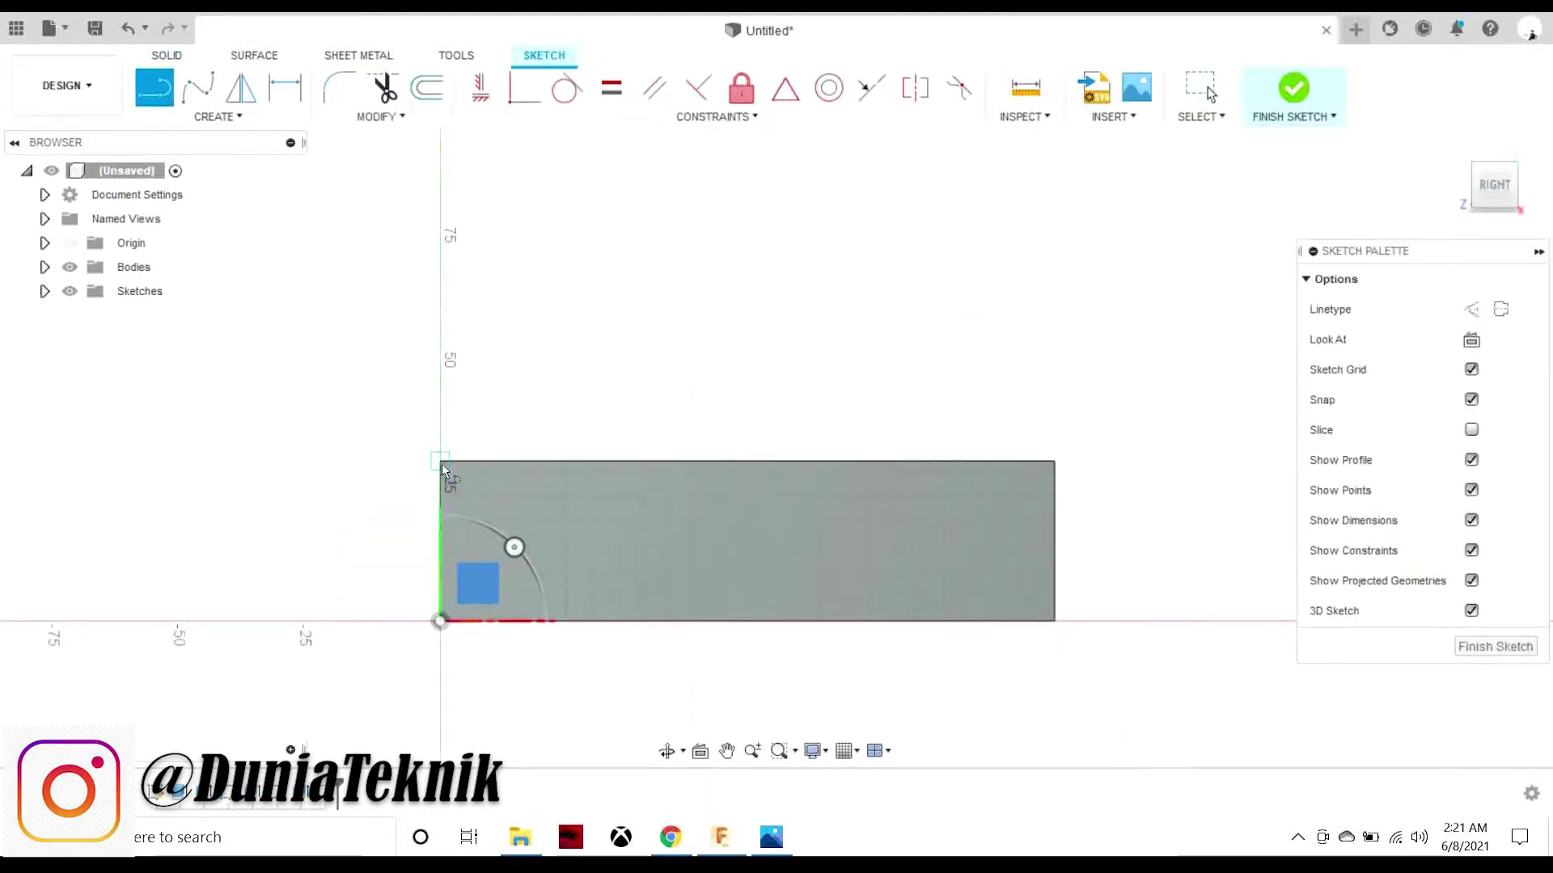
click(442, 464)
text(57)
key(Return)
key(Escape)
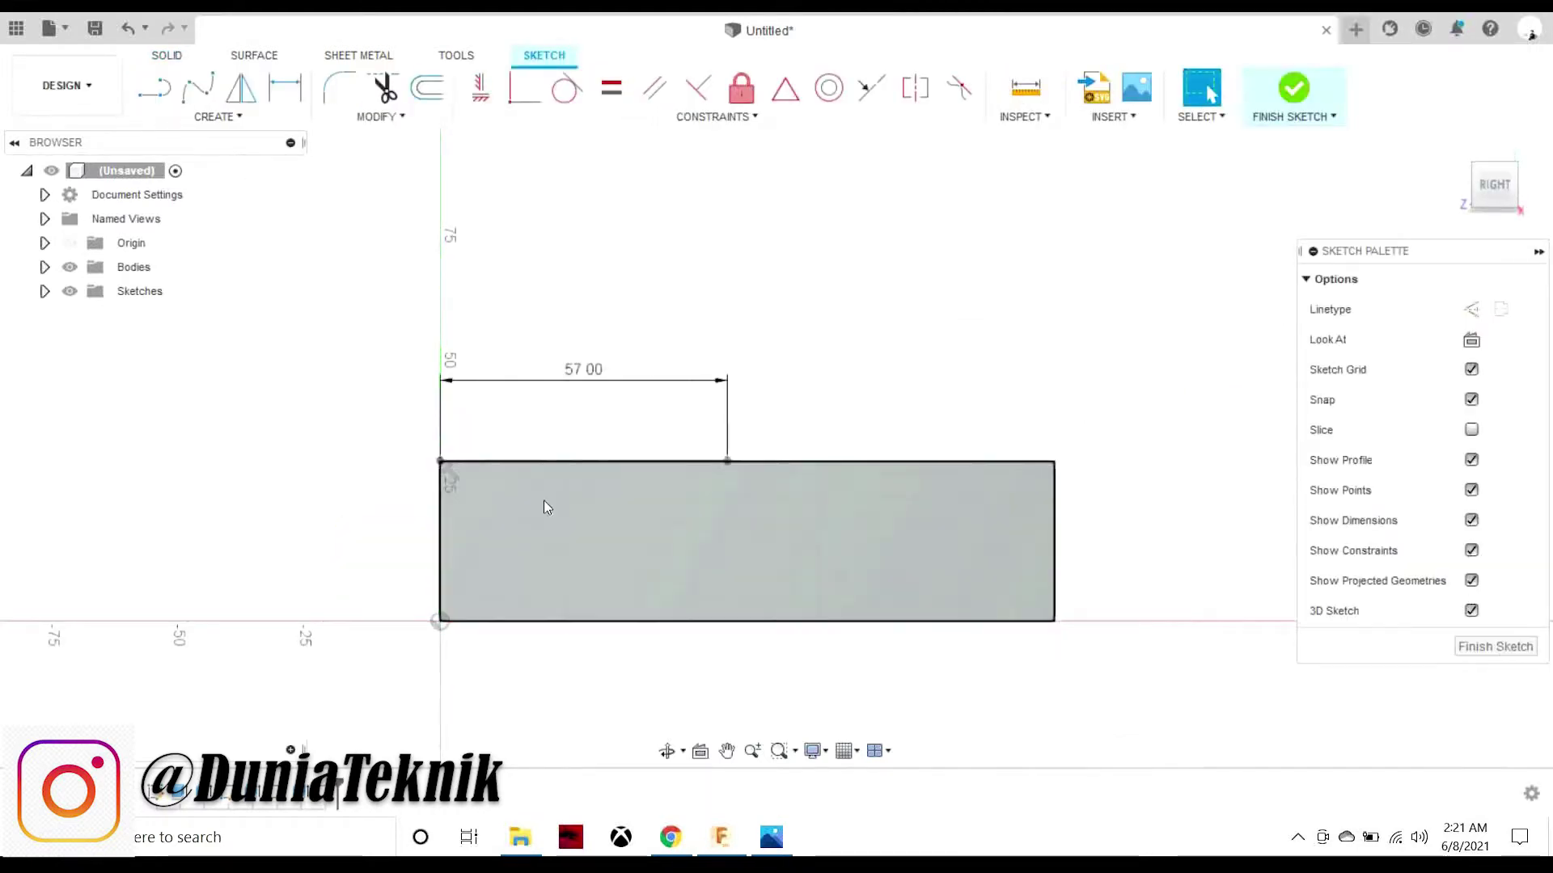
- Draw vertical lines from the 57 mm mark down to the base and 32 mm up
click(771, 837)
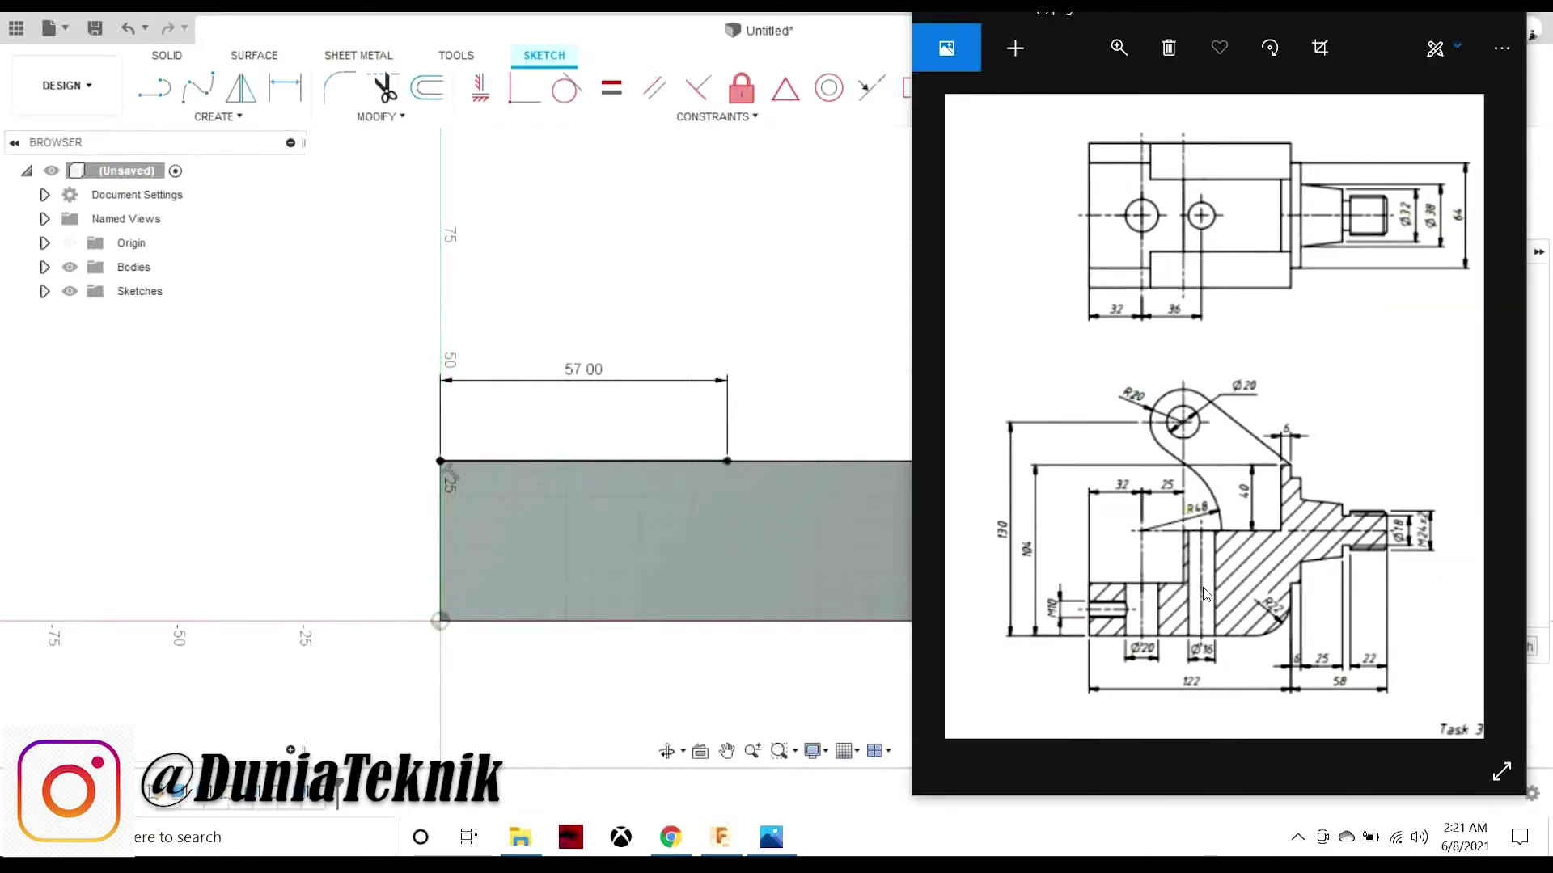
scroll(1204, 594, up, 3)
click(401, 394)
key(l)
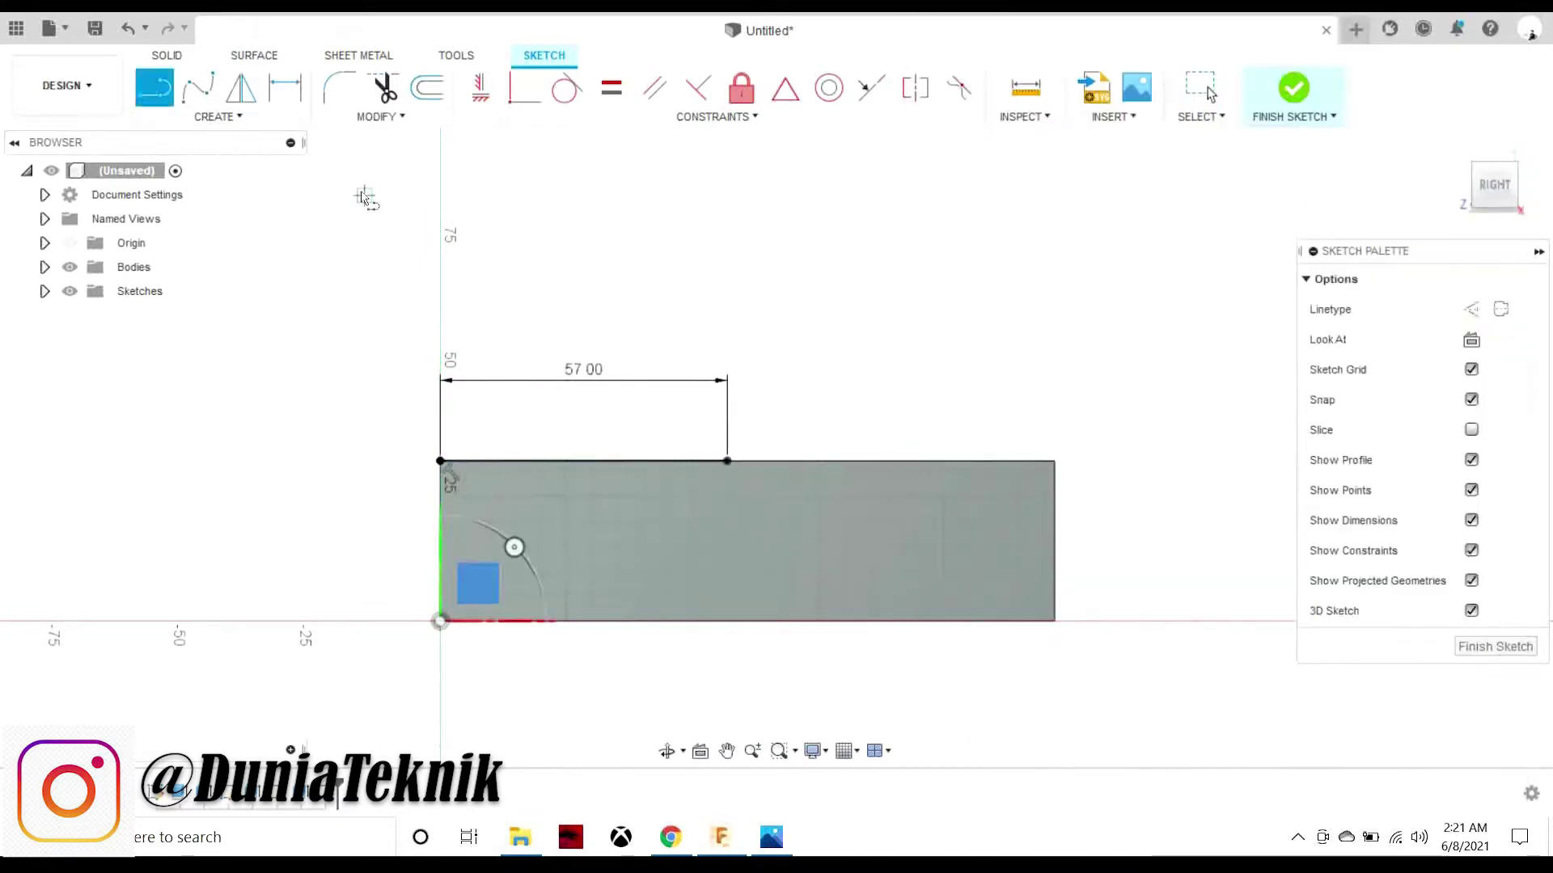
click(728, 461)
click(728, 621)
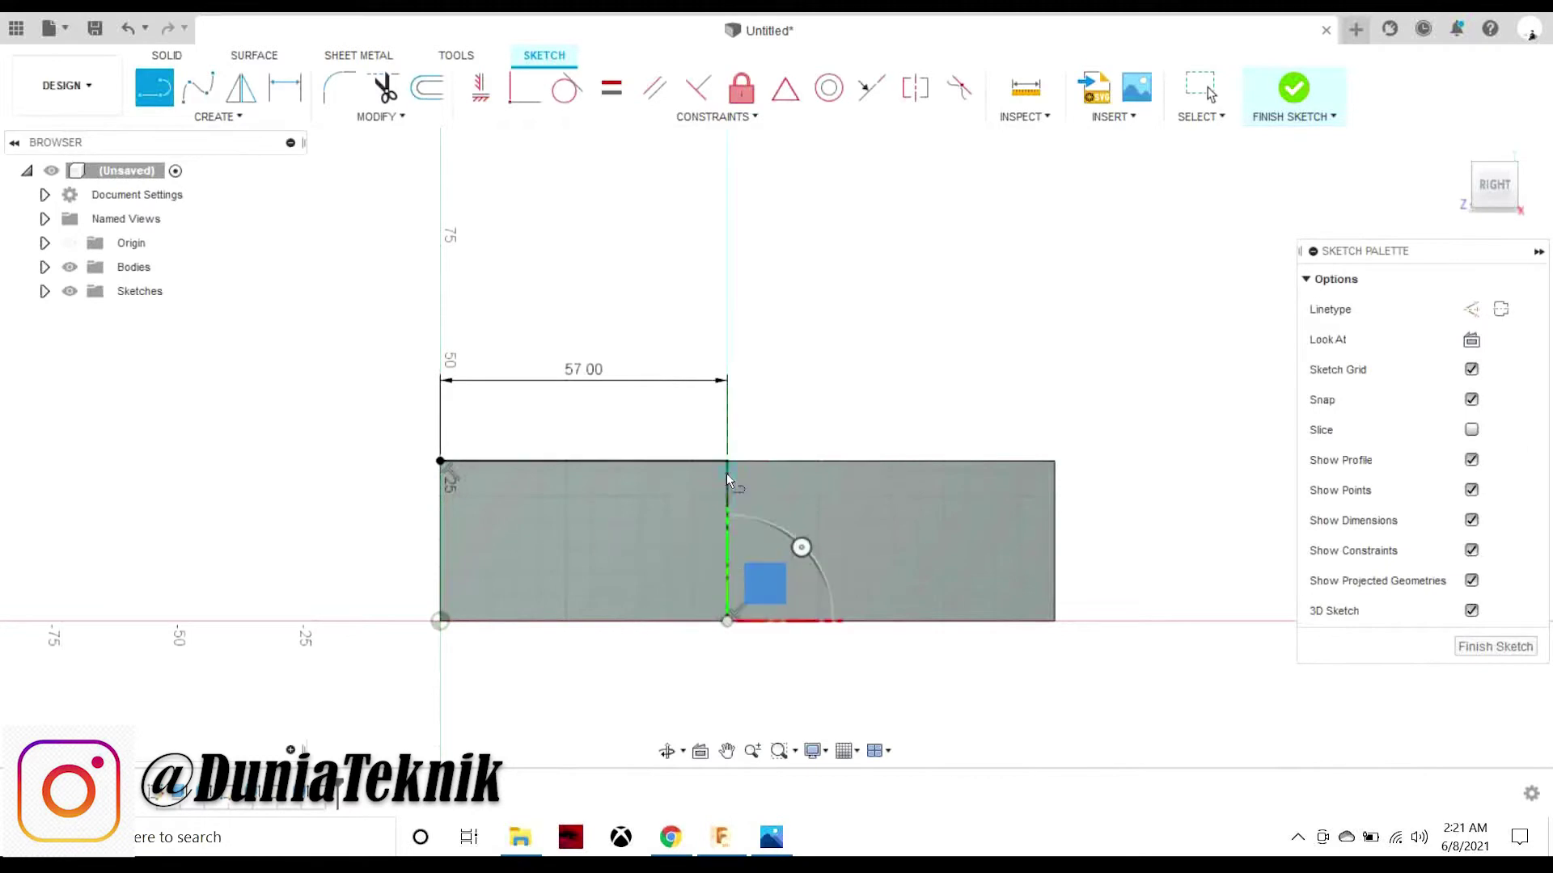
click(790, 849)
scroll(1197, 634, up, 2)
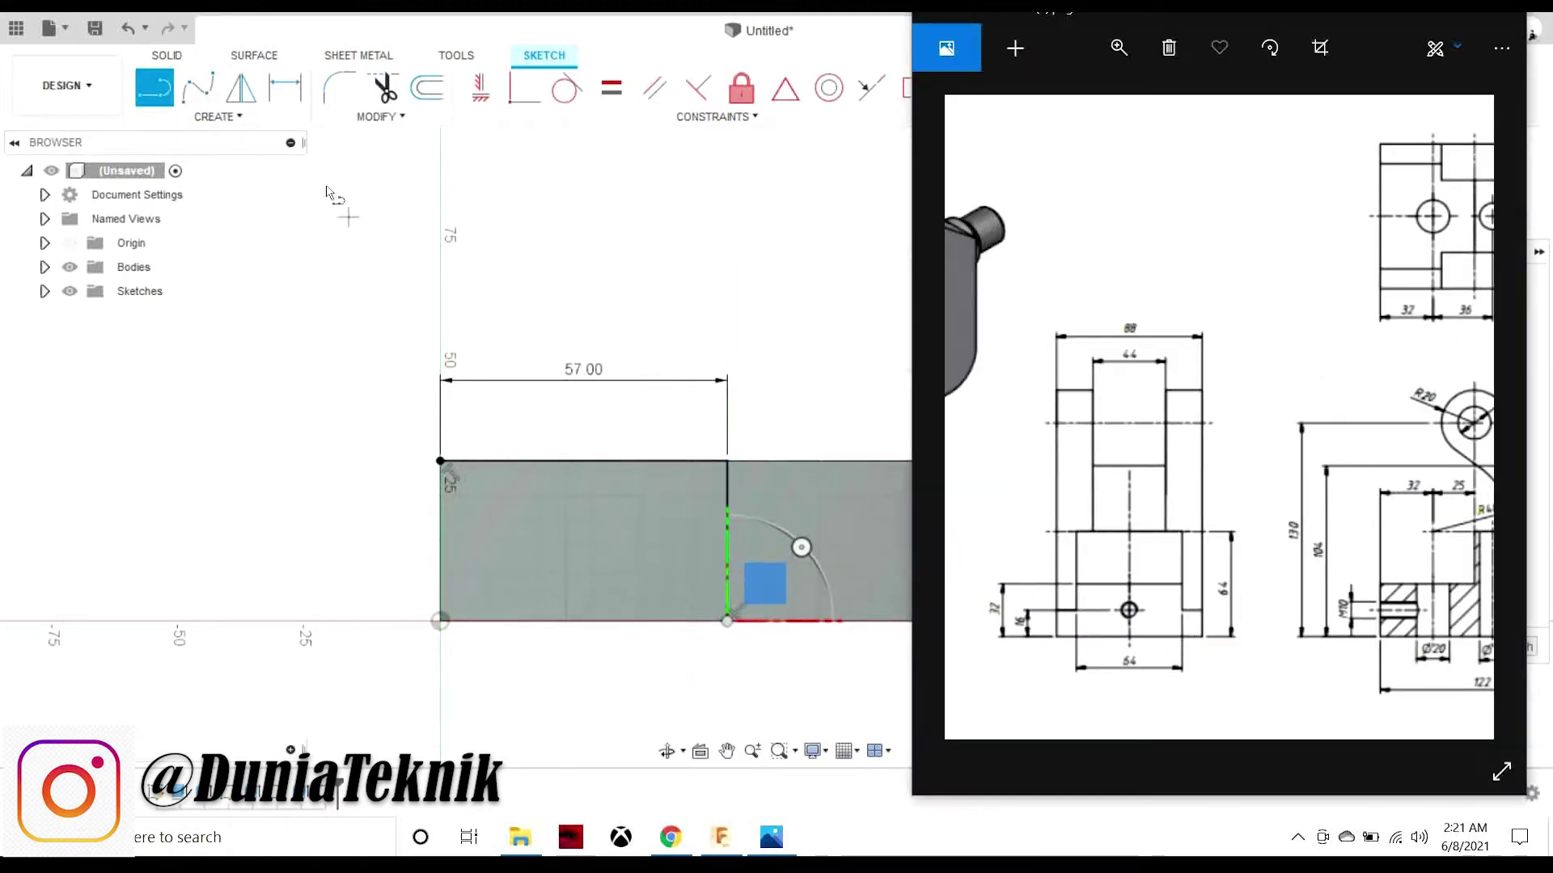
click(730, 460)
key(Return)
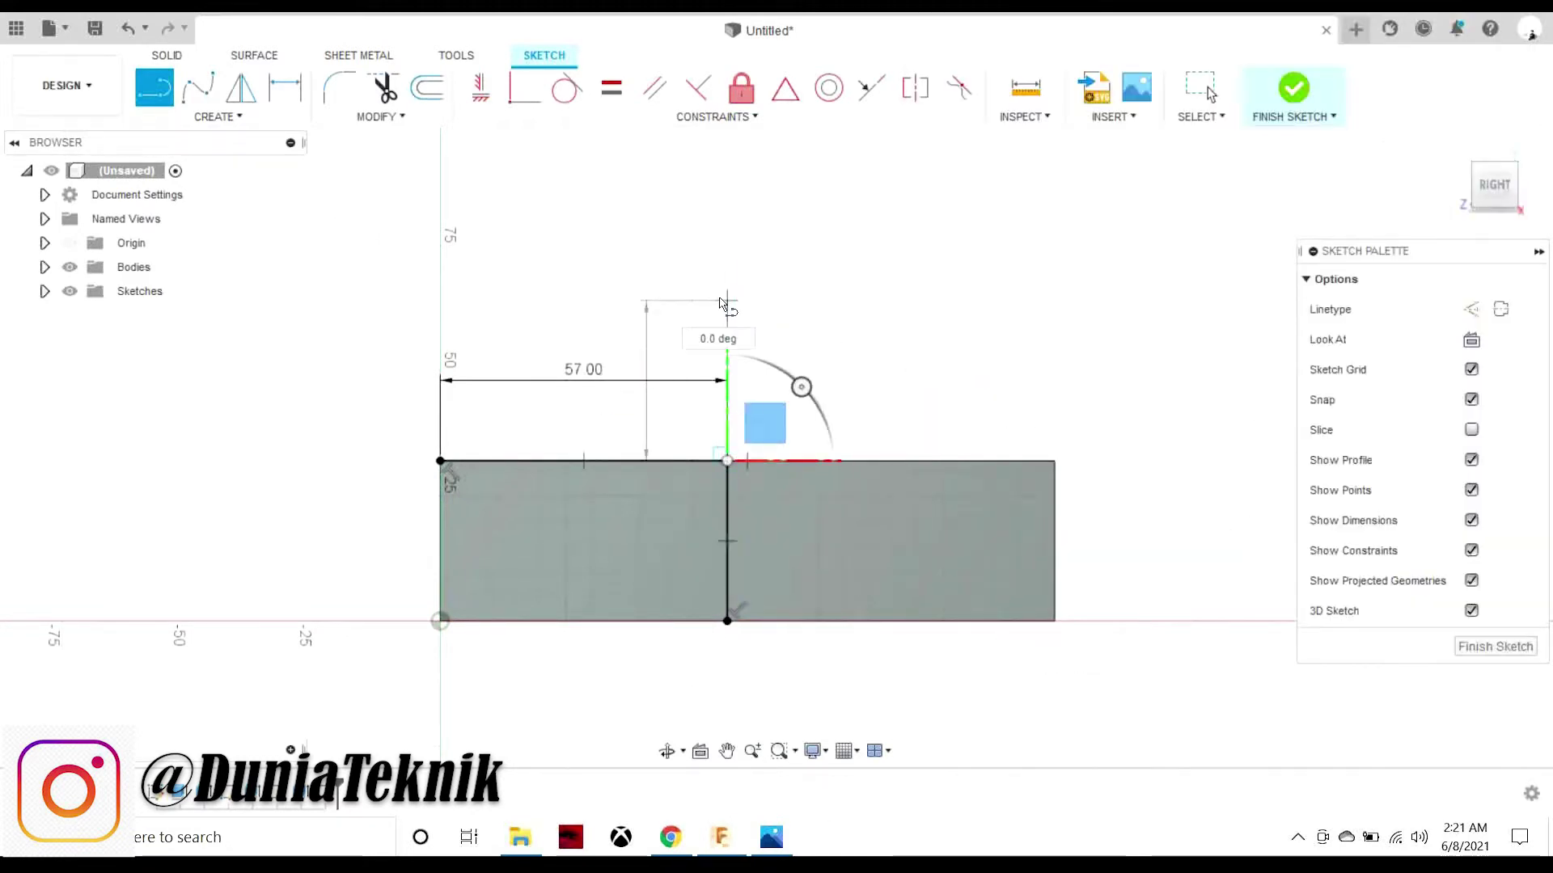
key(Escape)
- Draw a rectangle from the top of the 32 mm line outlining the raised step
click(771, 837)
drag(1087, 652, 997, 660)
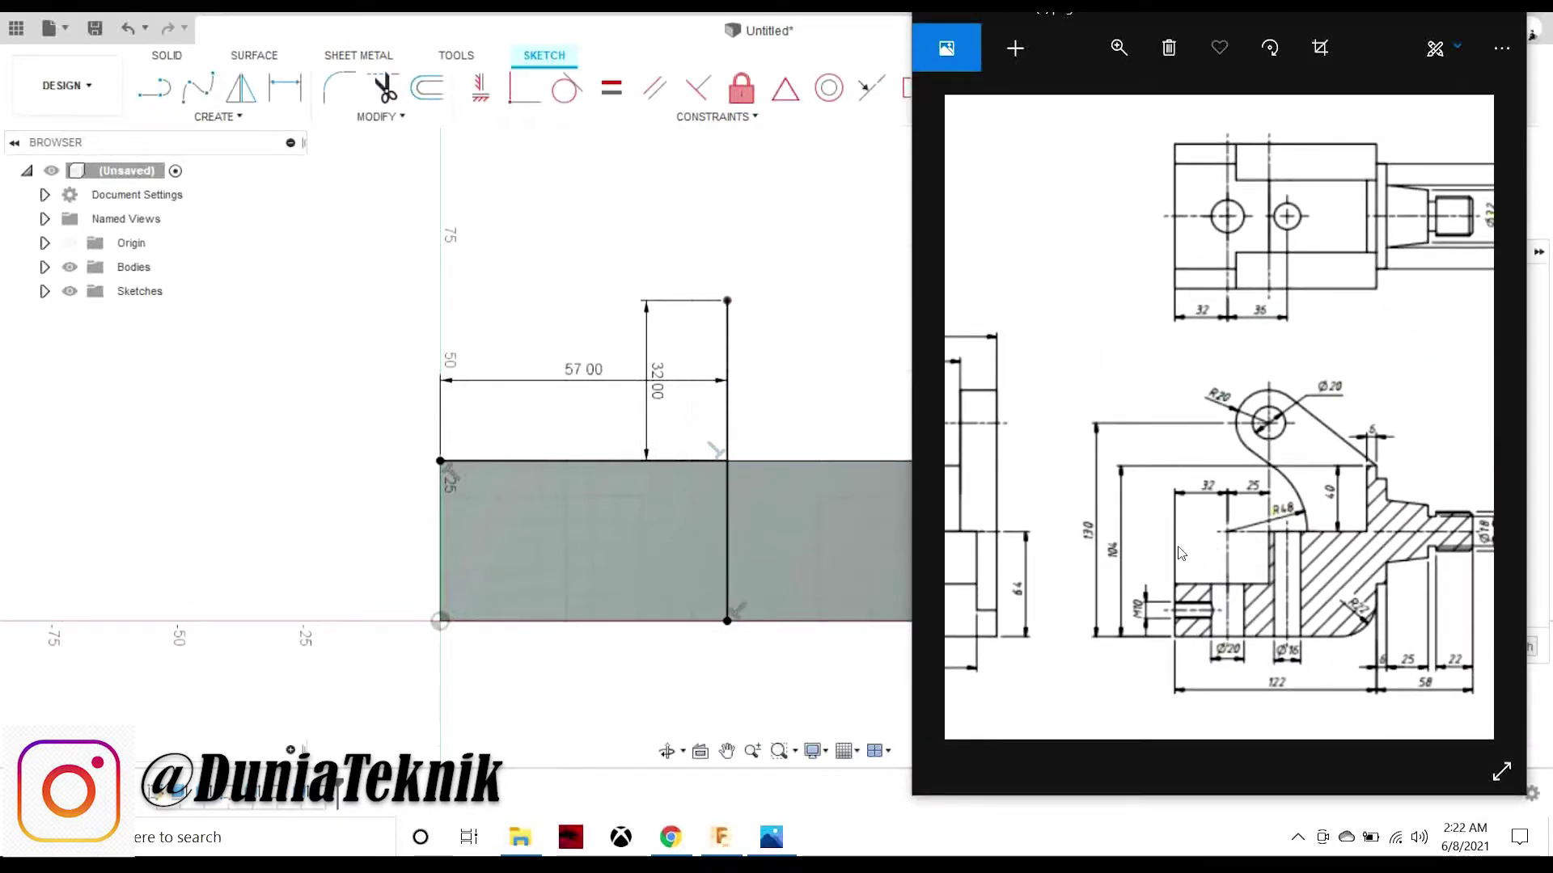
drag(1180, 553, 1103, 558)
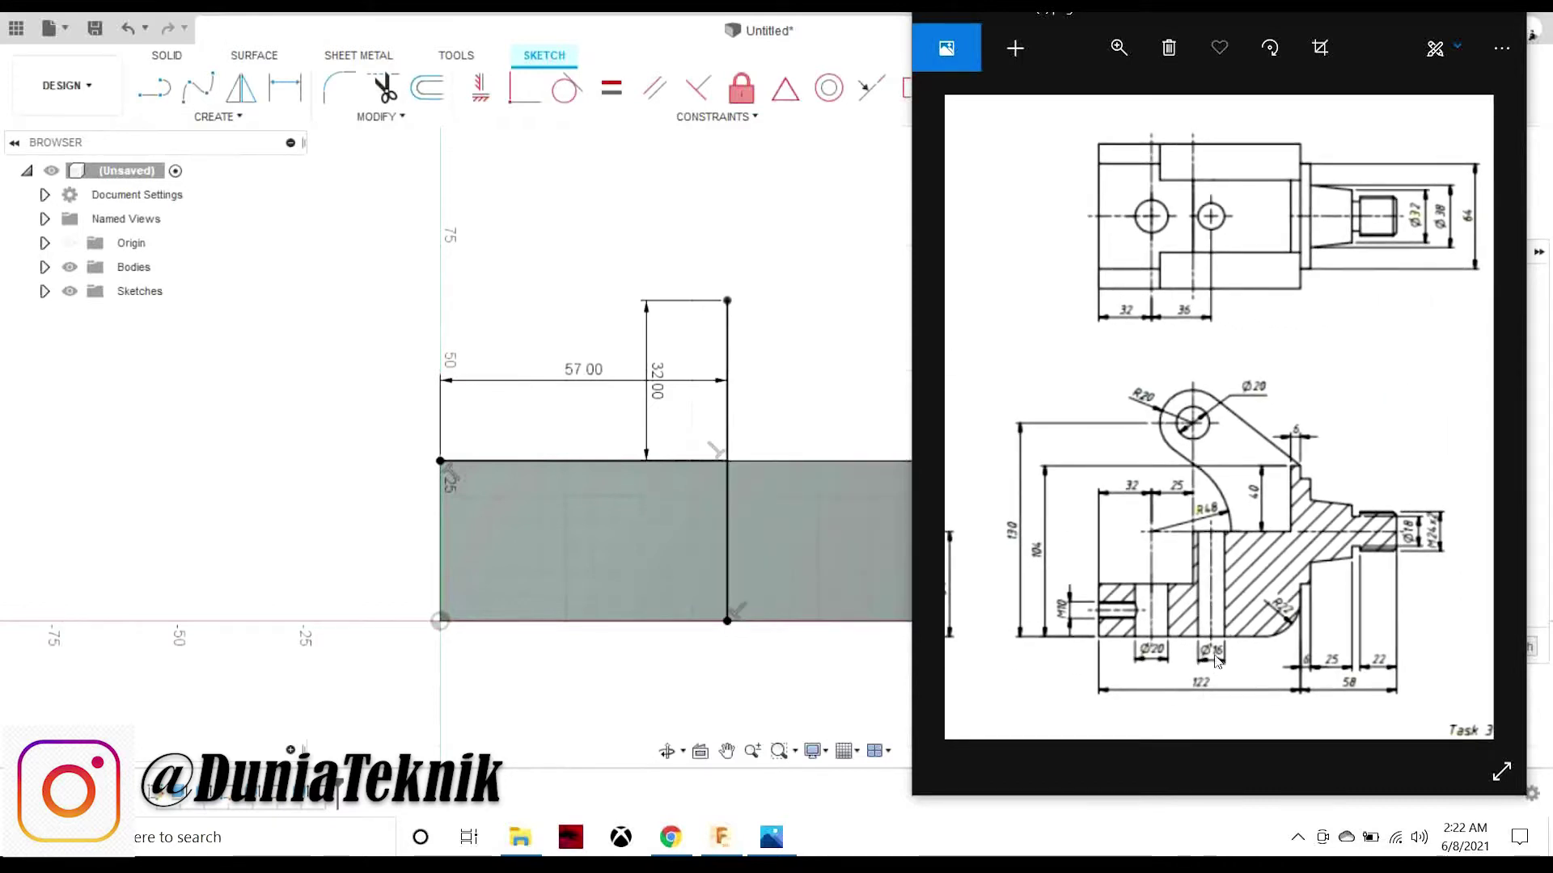
click(817, 678)
click(154, 87)
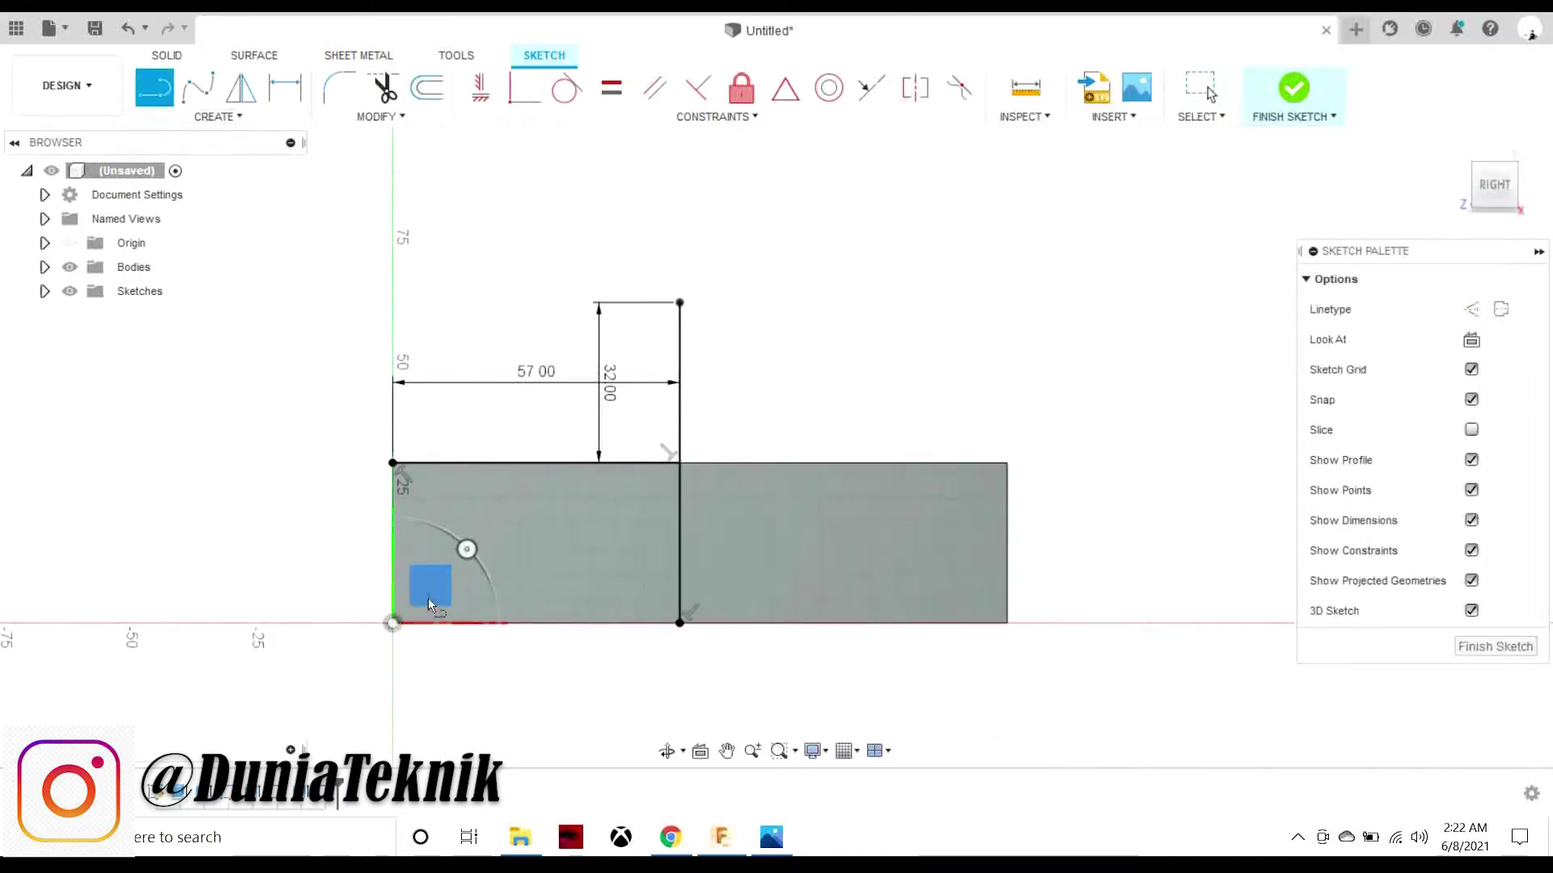
key(Escape)
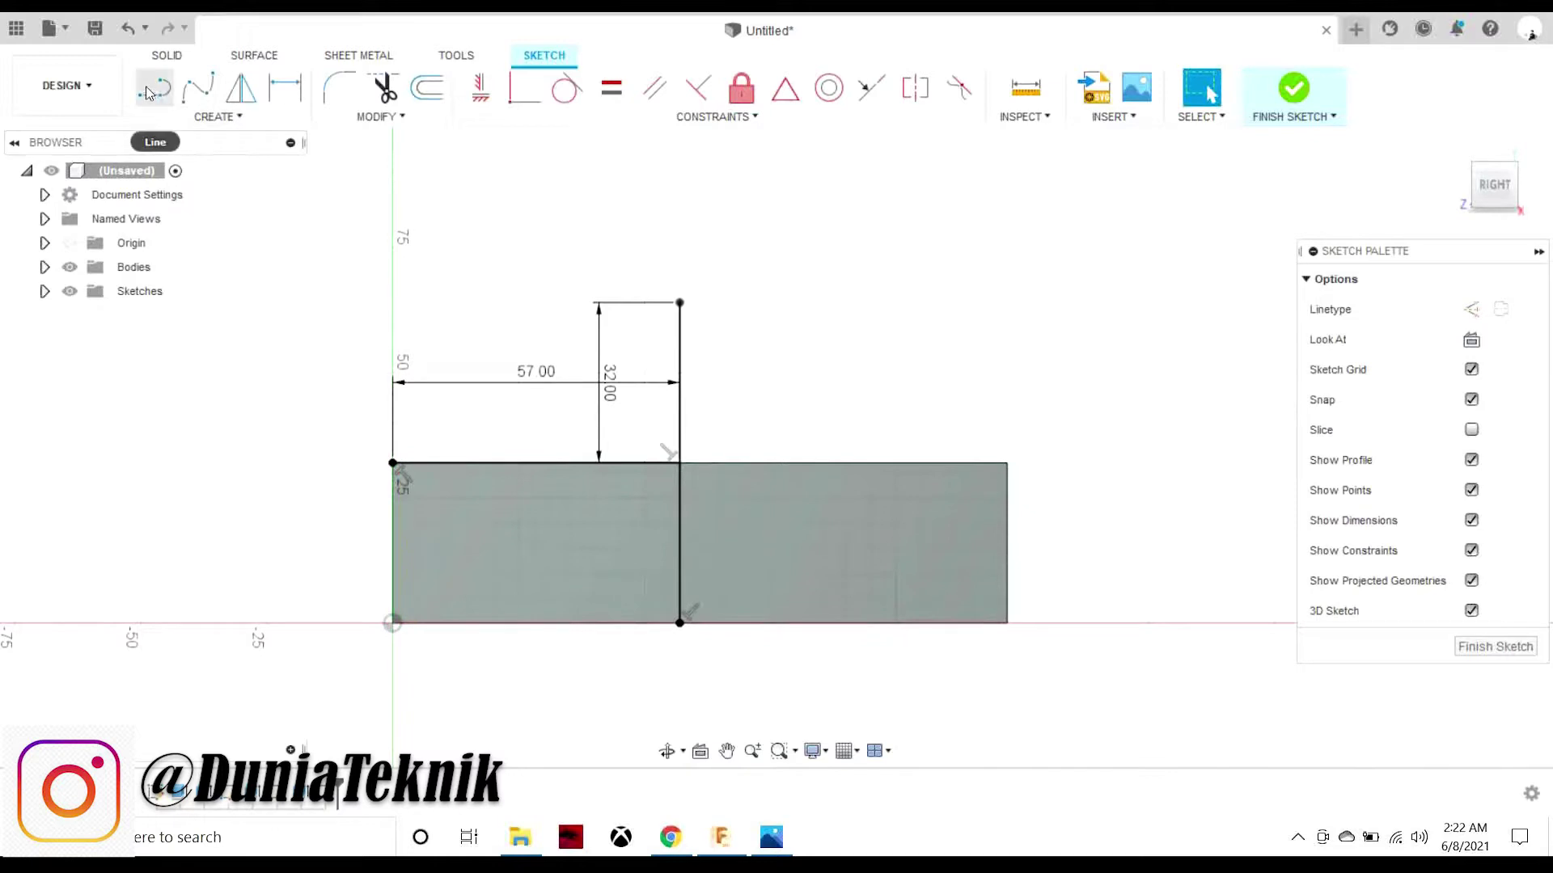
click(214, 117)
click(380, 151)
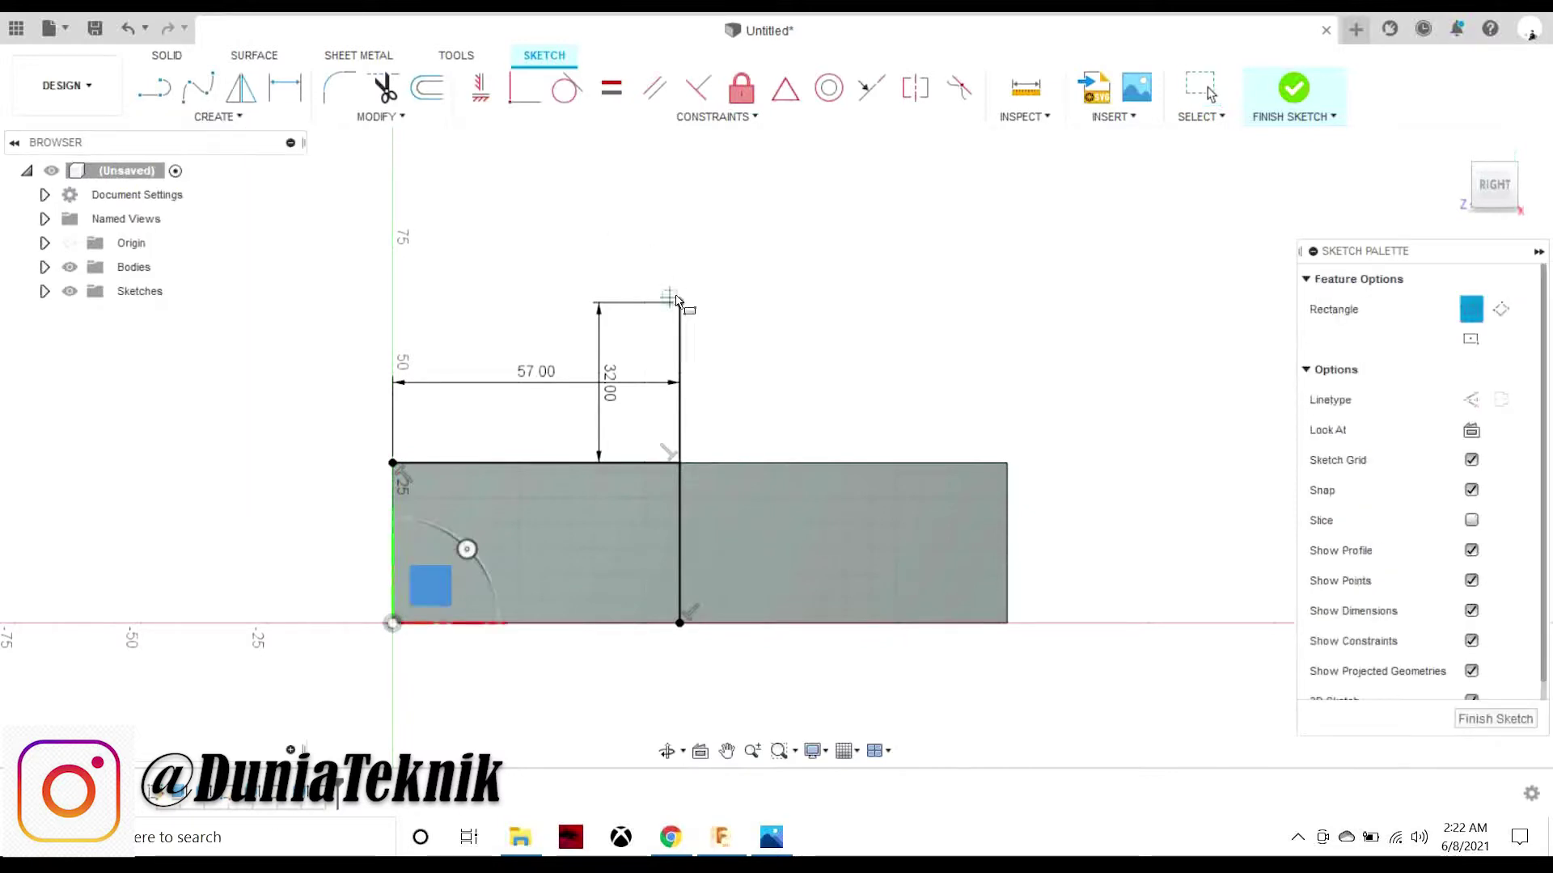
click(679, 302)
click(1017, 451)
key(Escape)
key(e)
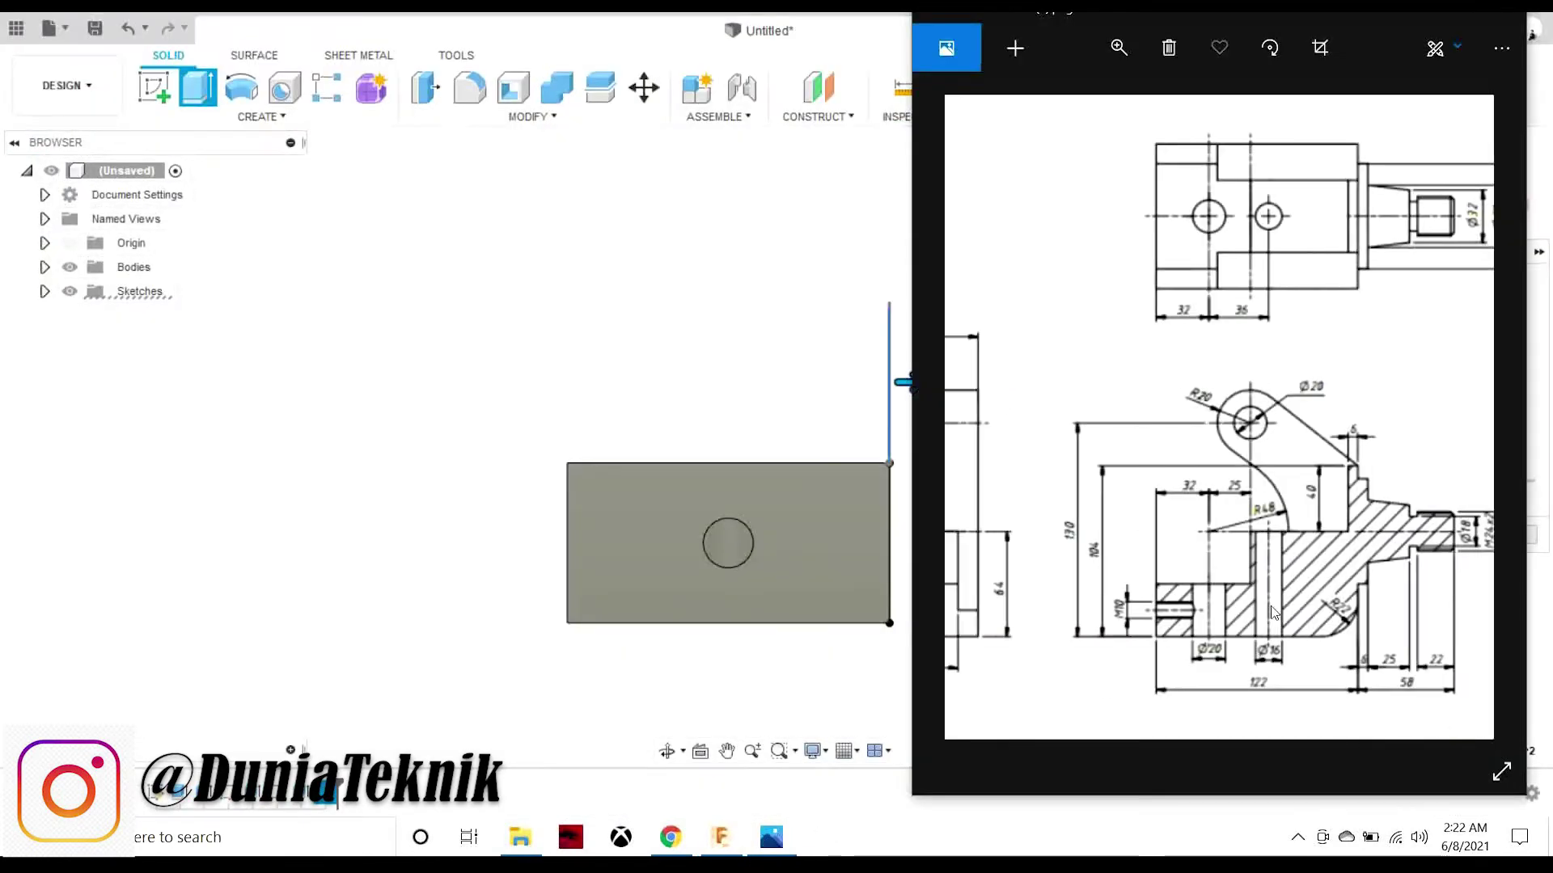
- Extrude the step rectangle 64 mm joined to the block, then return to the Home view
drag(1187, 610, 1421, 610)
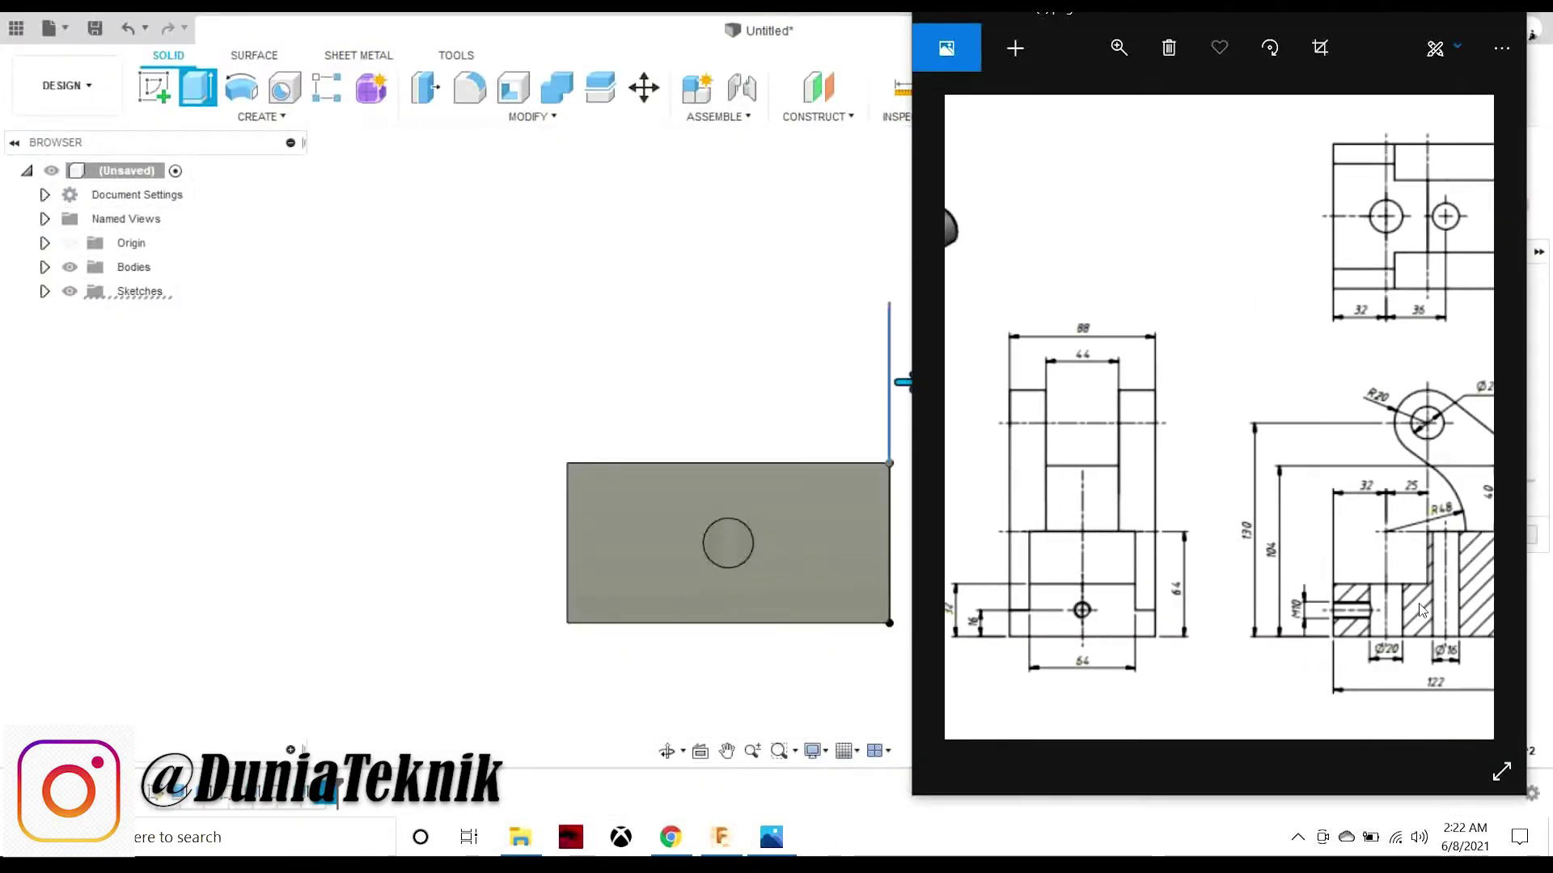
click(737, 411)
drag(906, 382, 701, 380)
text(-64)
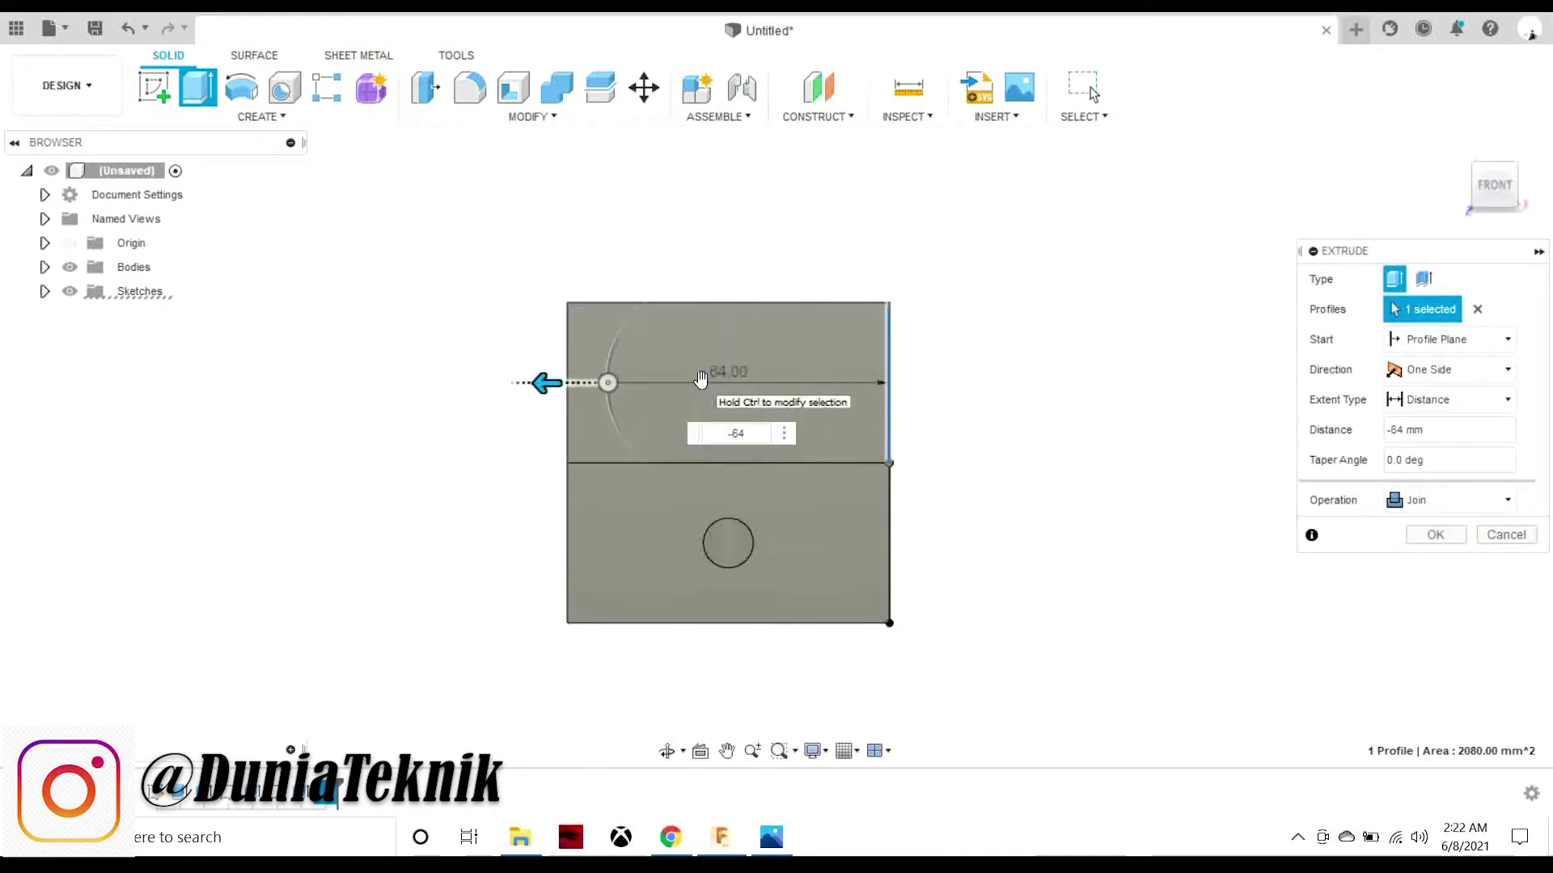
key(Return)
click(1454, 146)
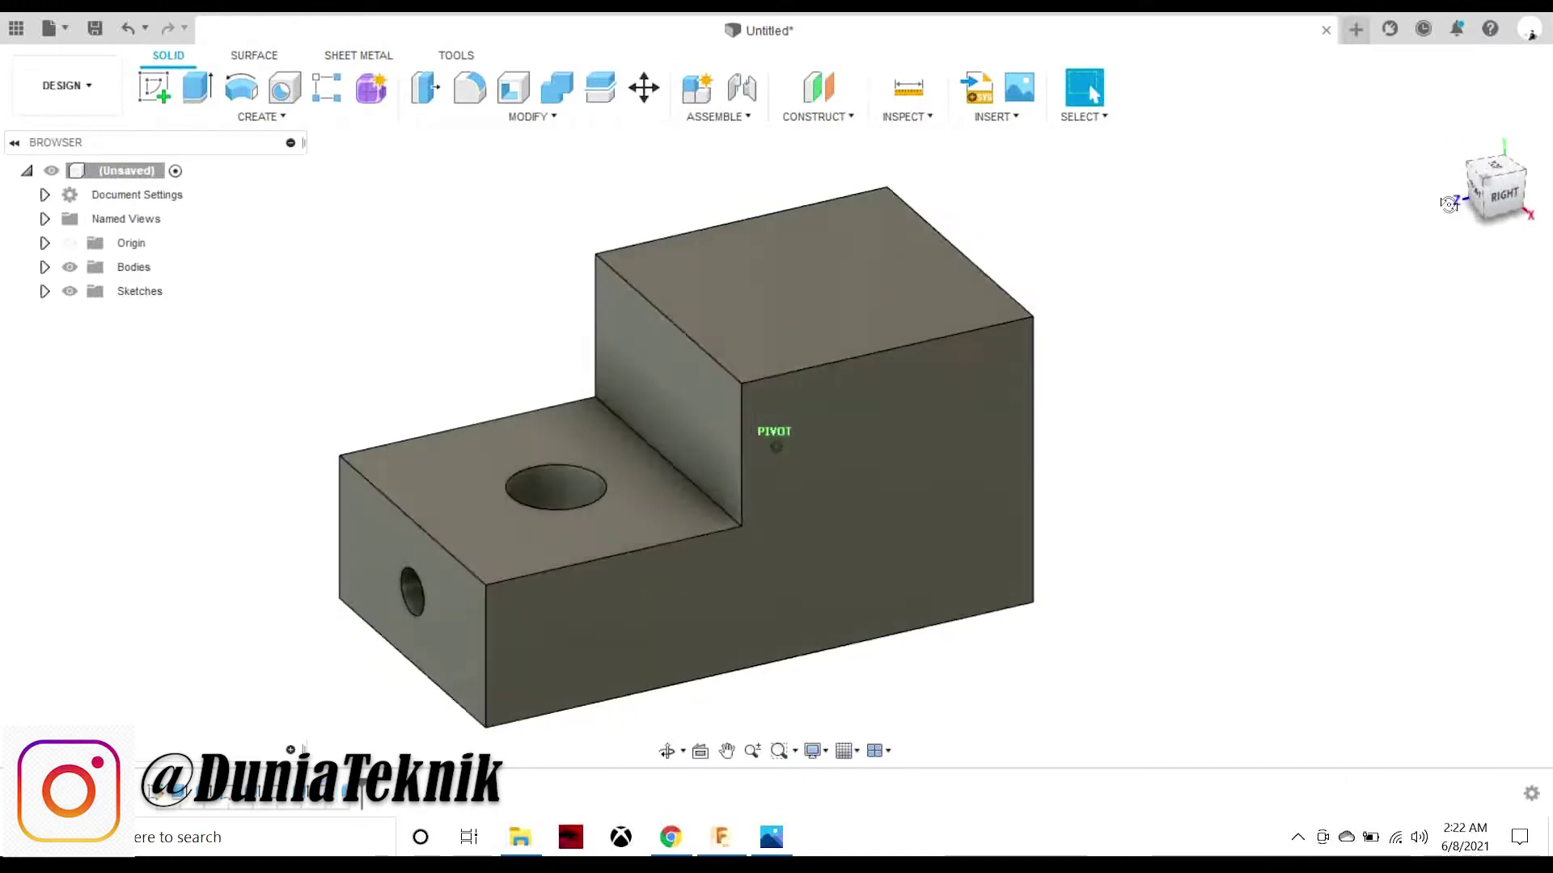
click(772, 837)
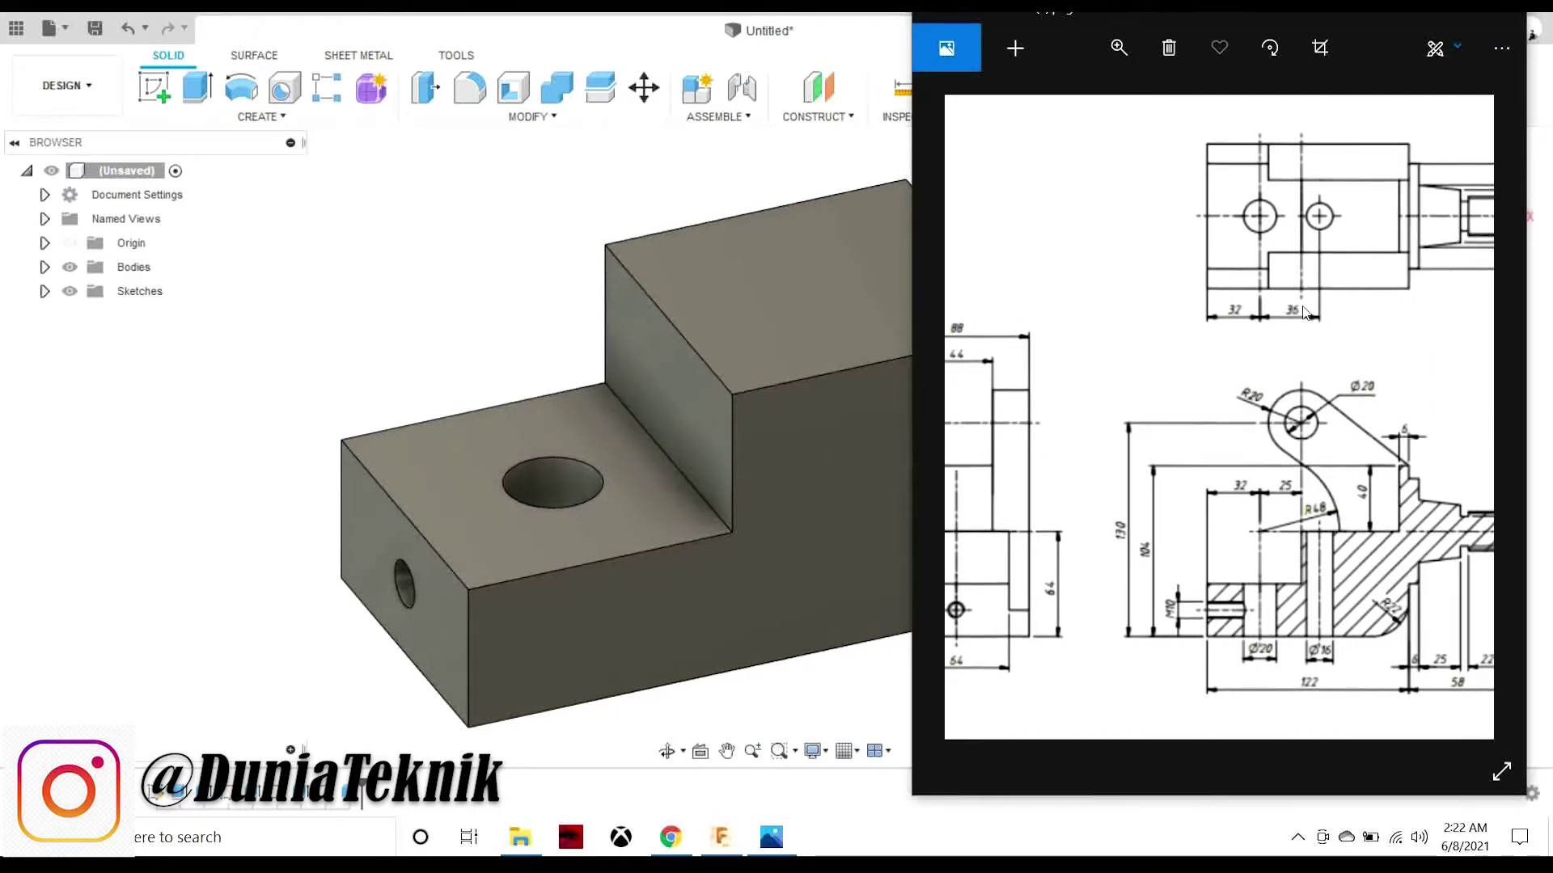
- Start a sketch on the lower top face and draw a 32 mm line toward the hole centre
click(153, 87)
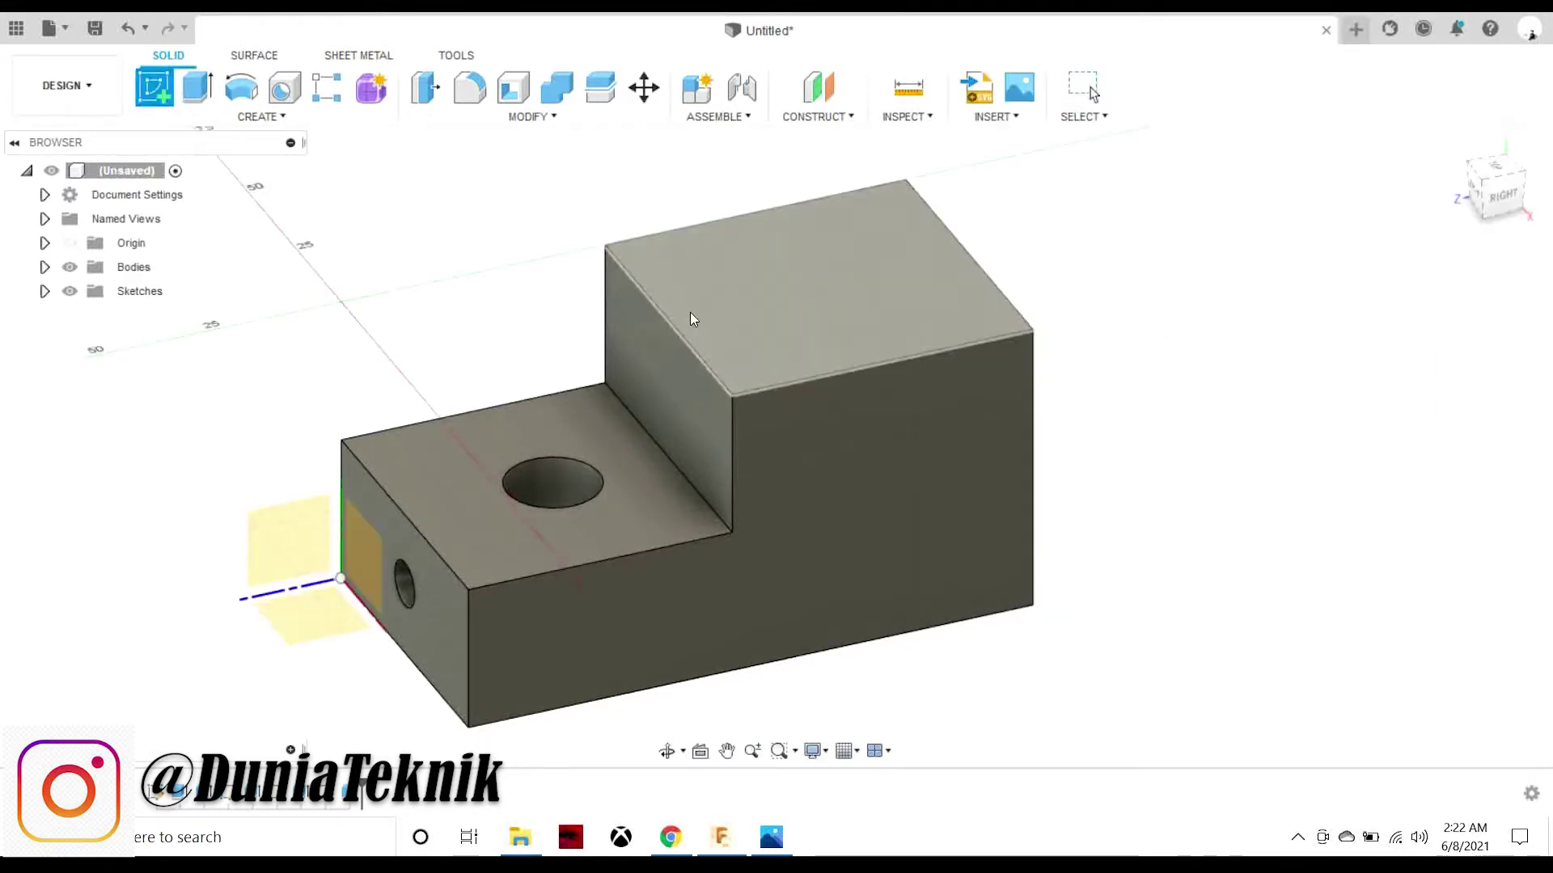
click(690, 312)
click(153, 86)
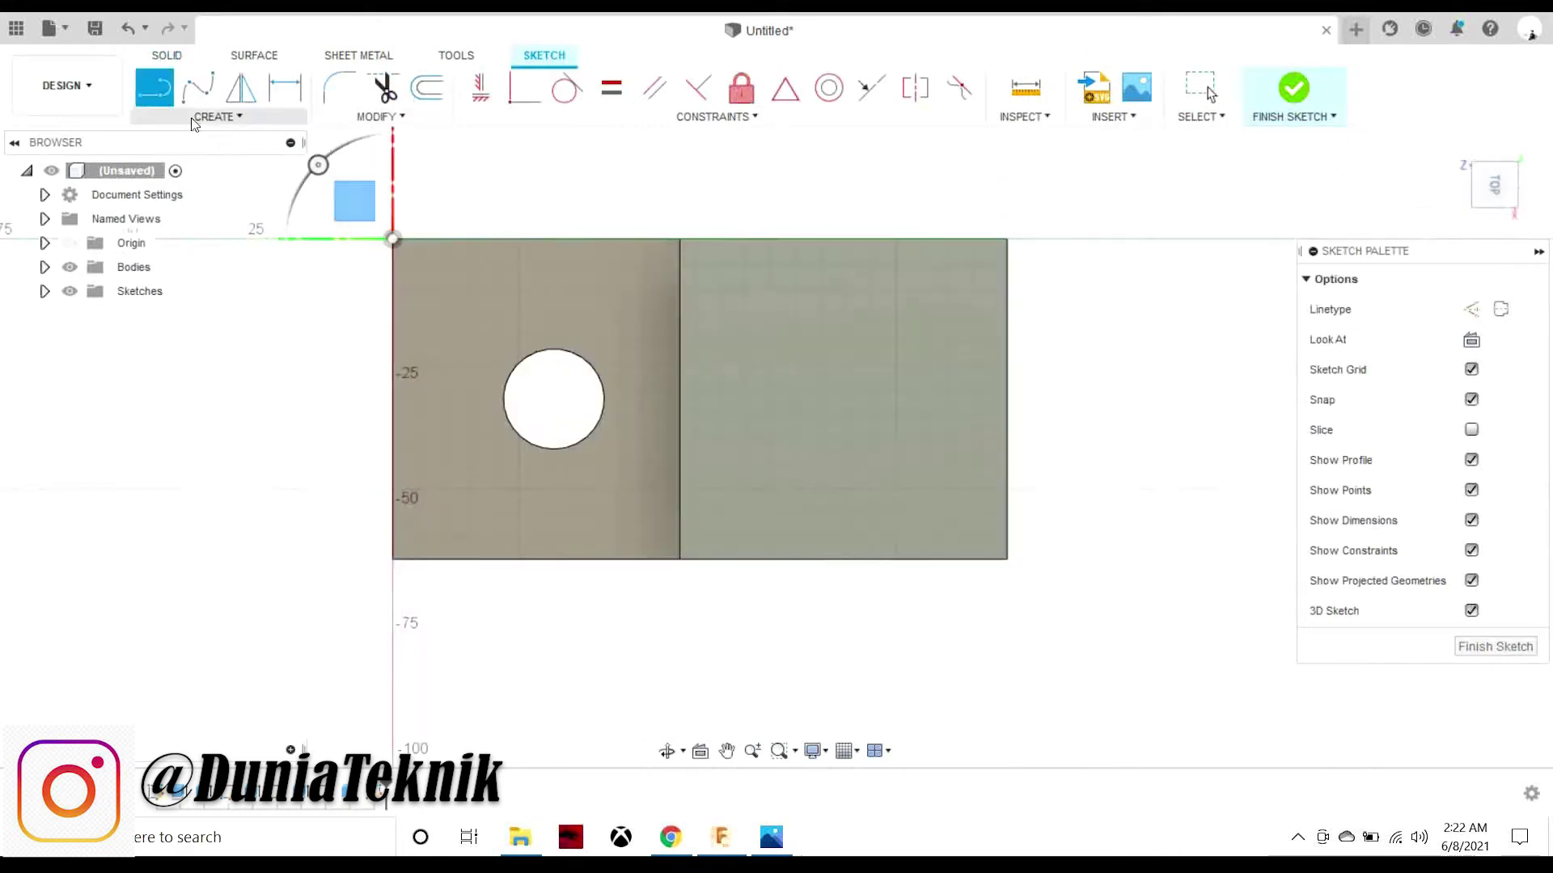
click(681, 399)
click(390, 399)
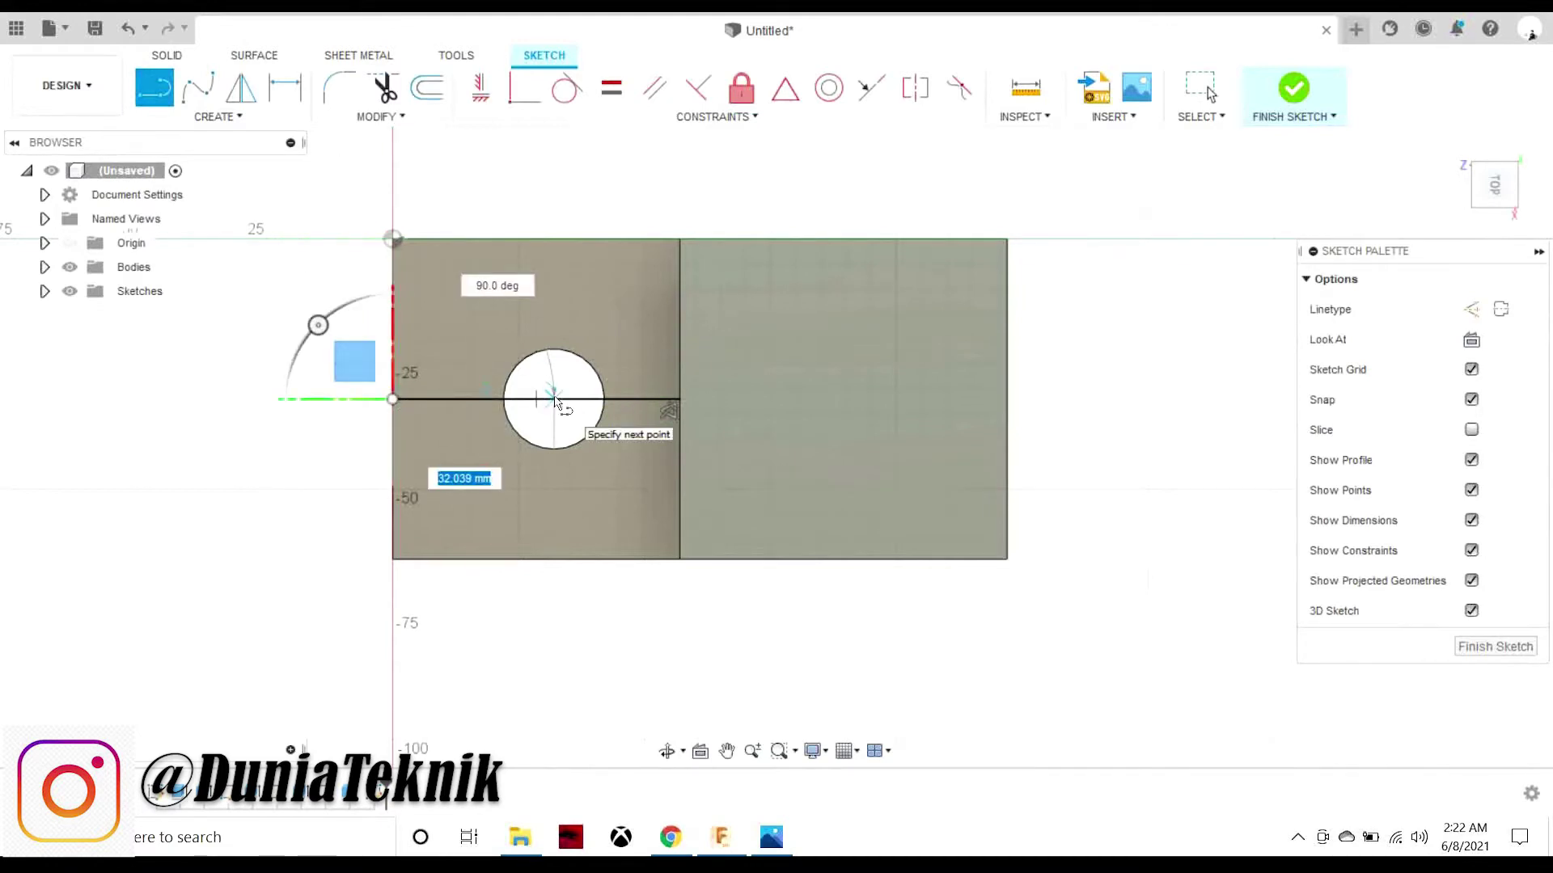
text(32)
key(Return)
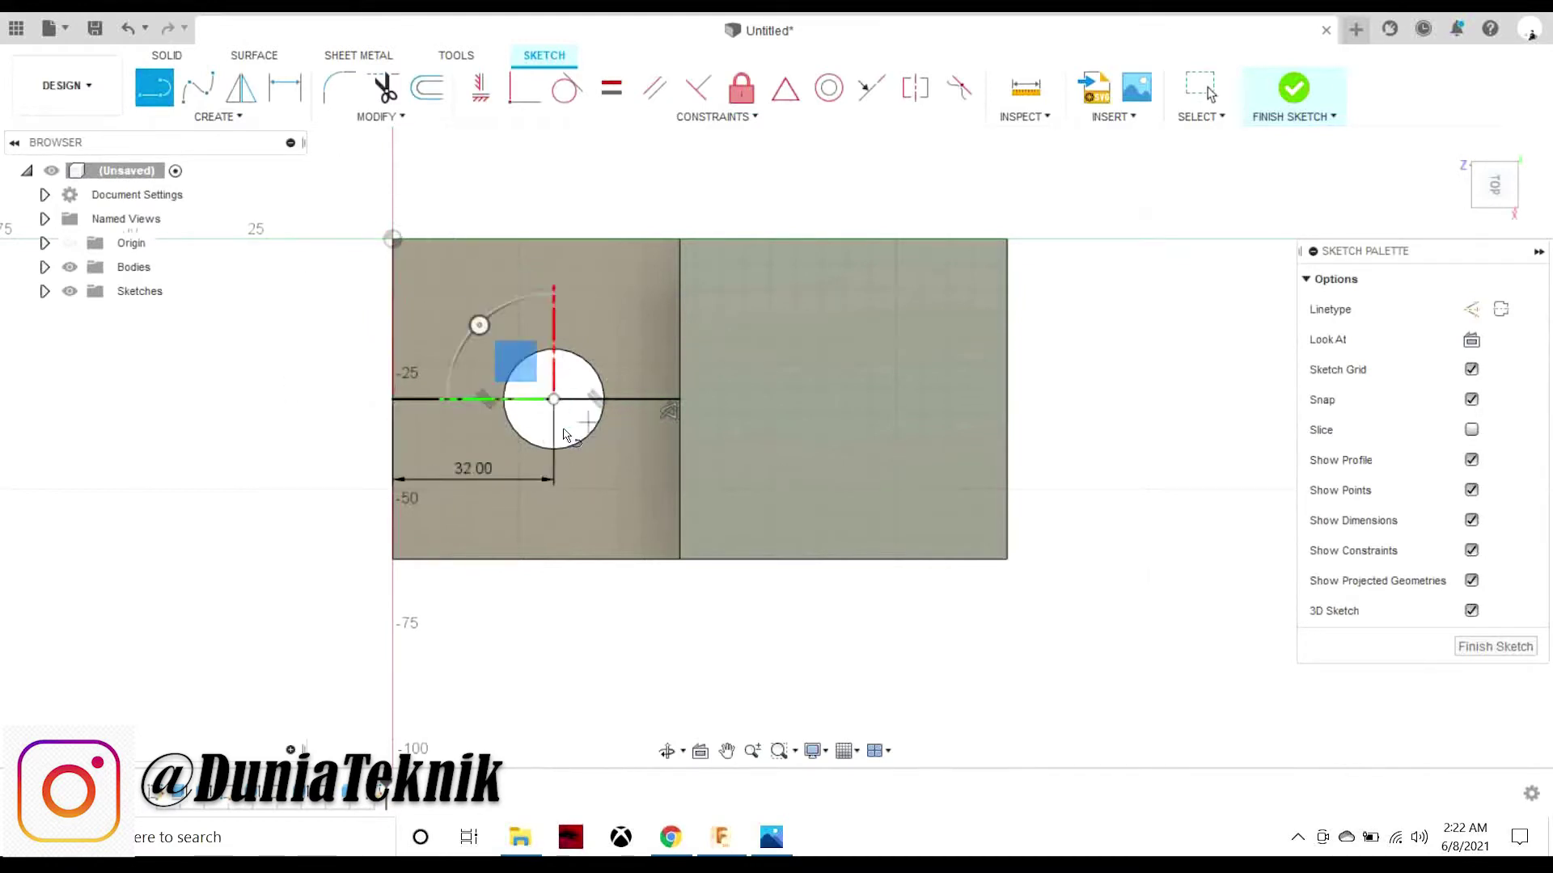
key(Escape)
- Draw a 36 mm line starting from the first hole's centre
key(alt+Tab)
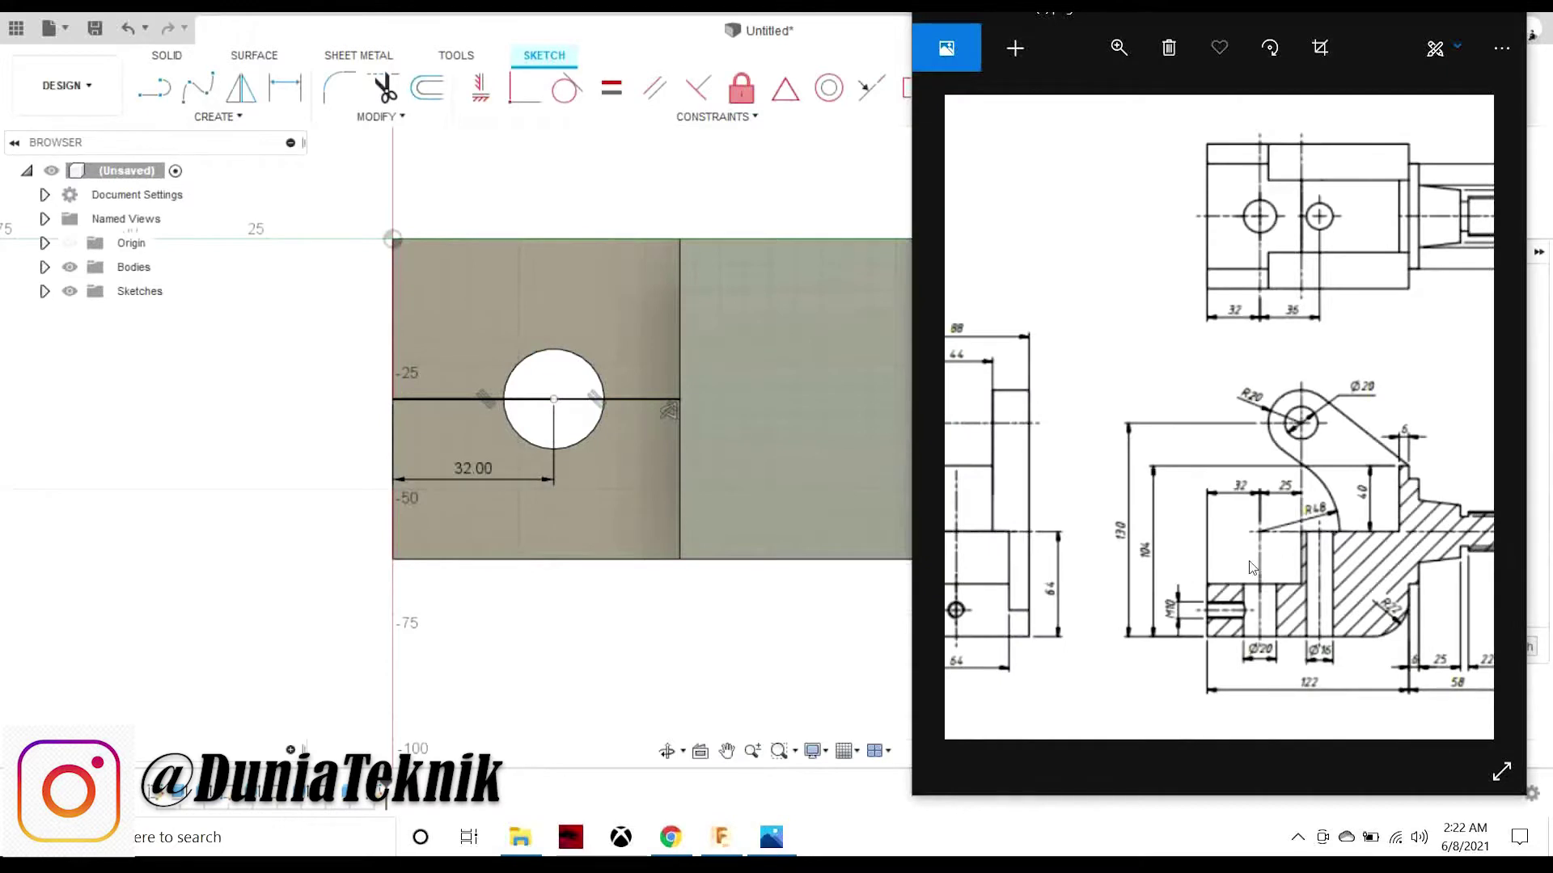
key(alt+Tab)
key(l)
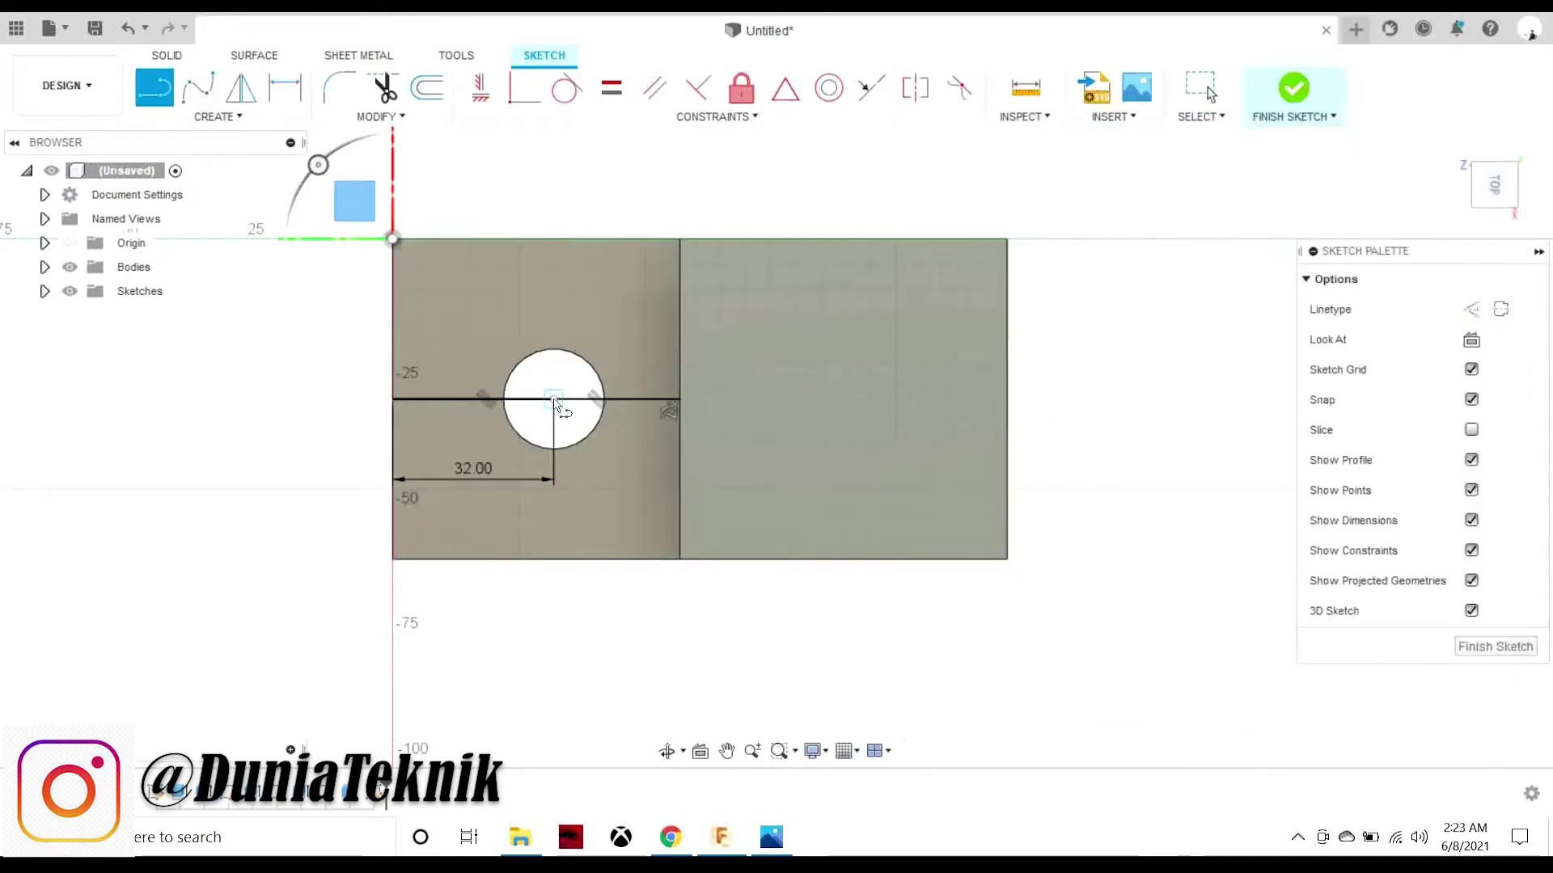
click(554, 400)
text(36)
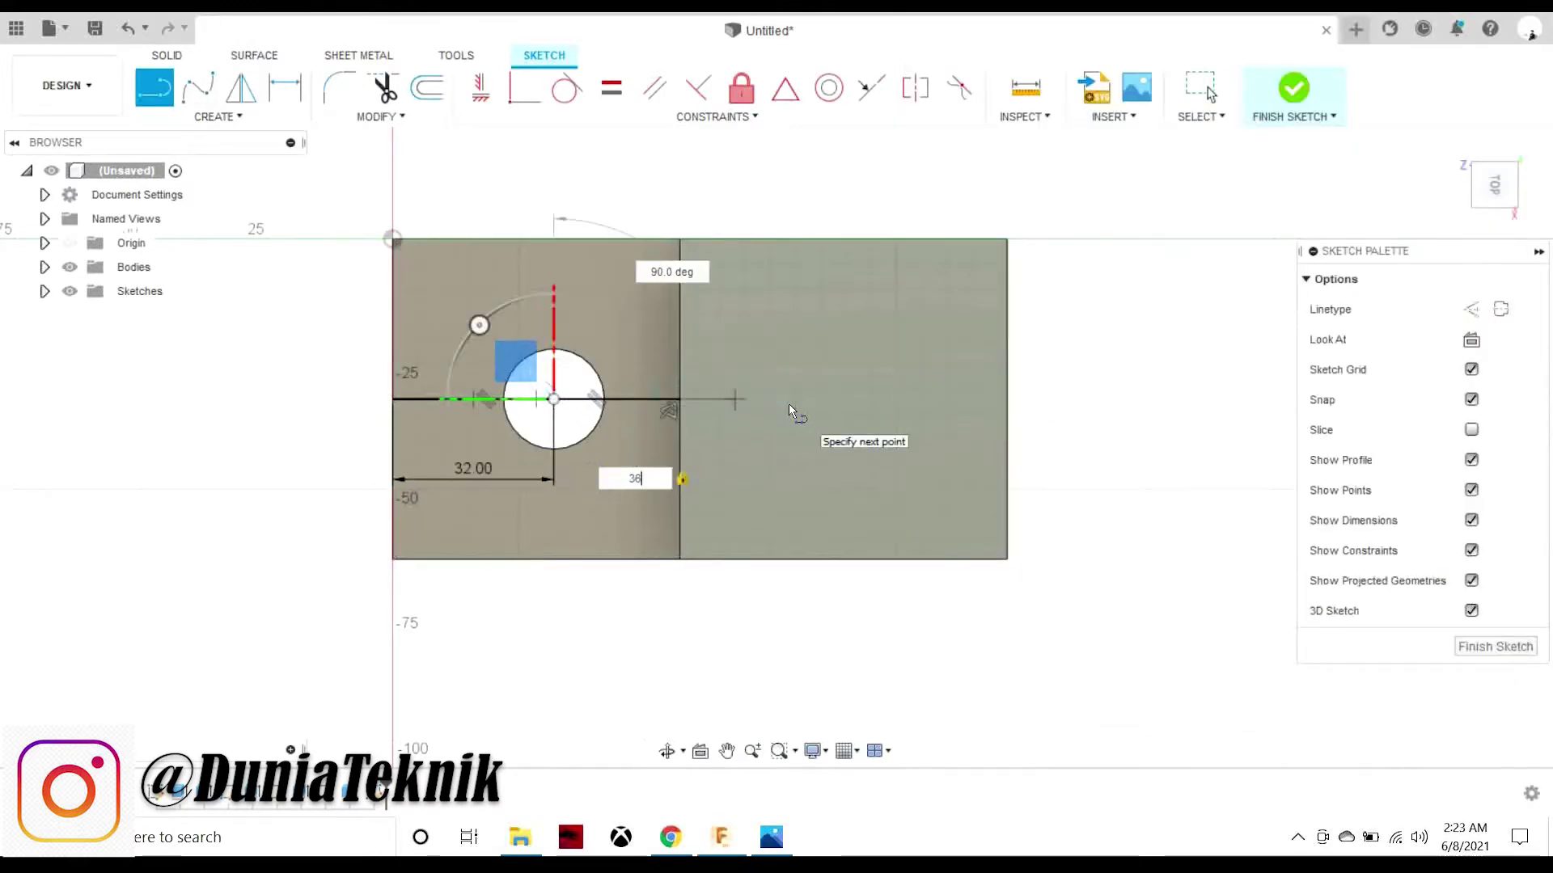
key(Return)
key(Escape)
key(alt+Tab)
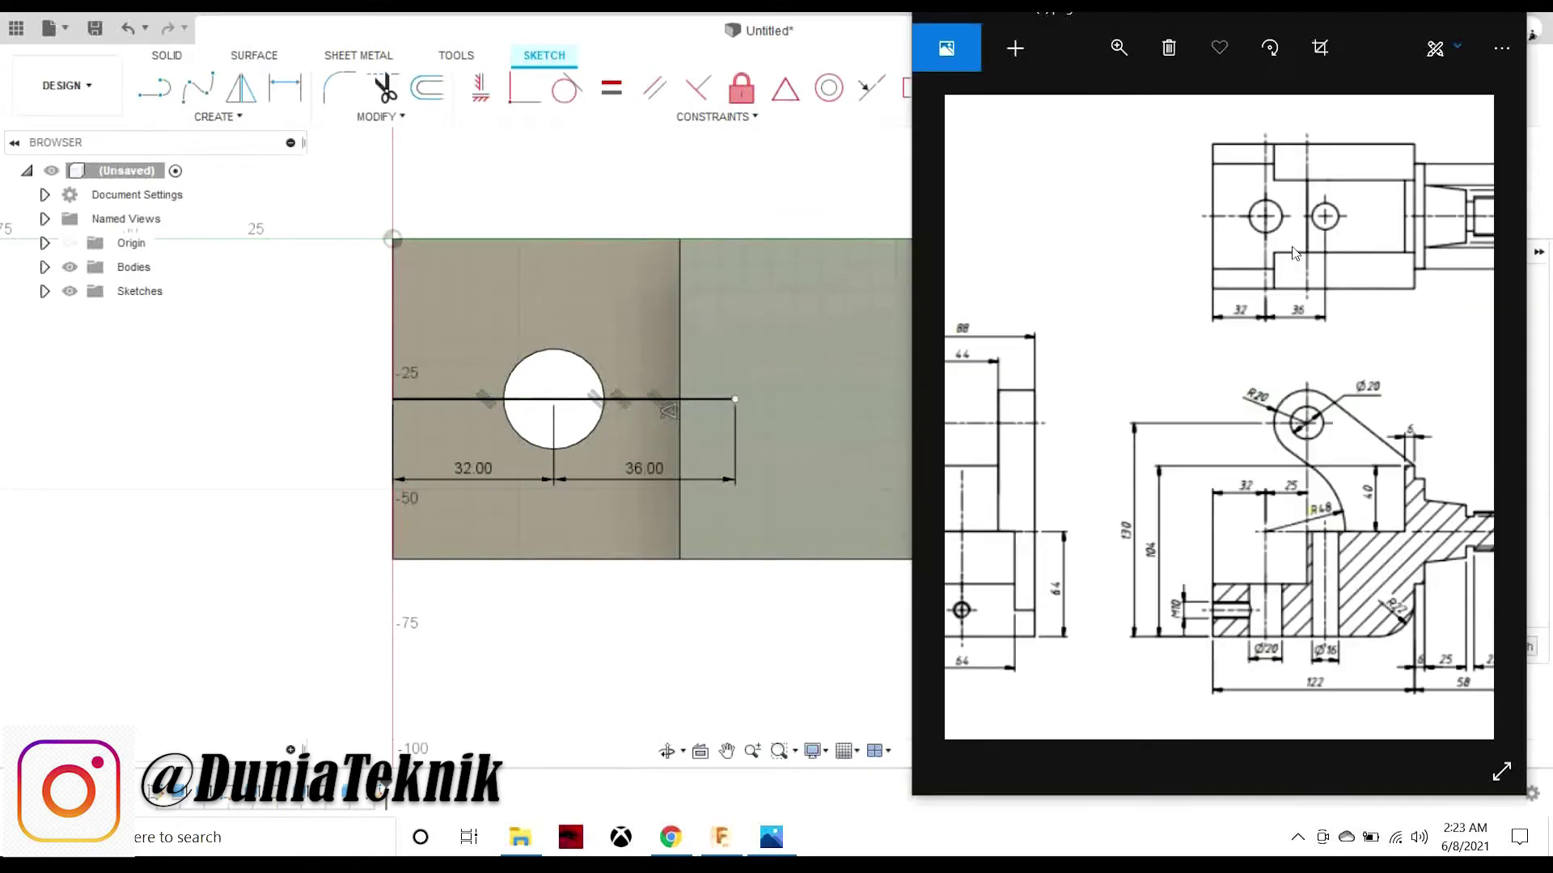
- Draw a trial 15 mm centre-diameter circle at the line's end, then delete it
click(218, 117)
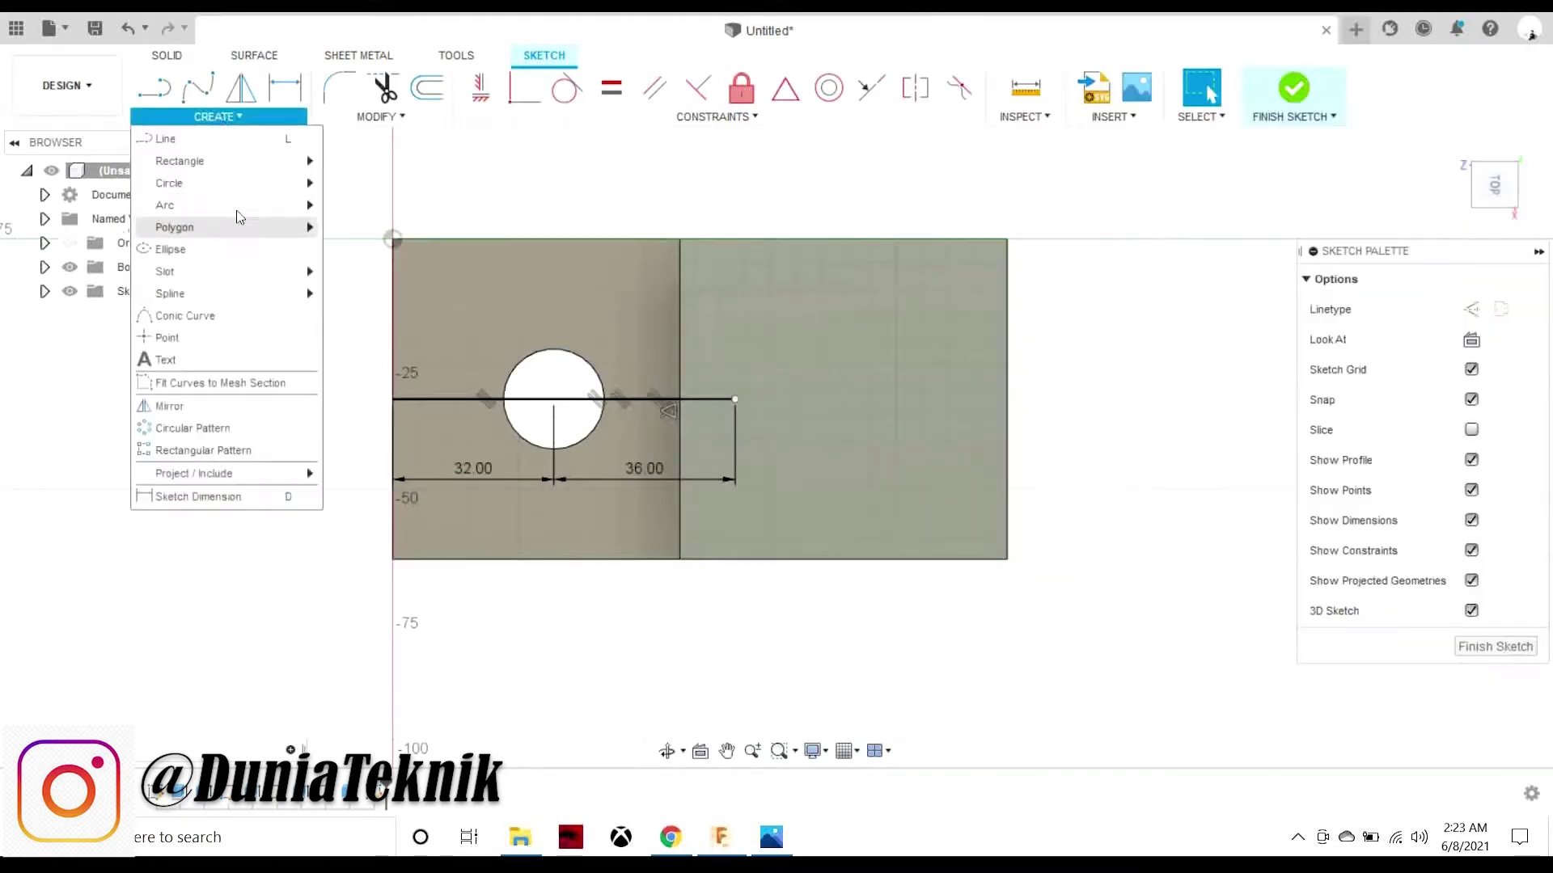
click(380, 180)
click(734, 400)
text(15)
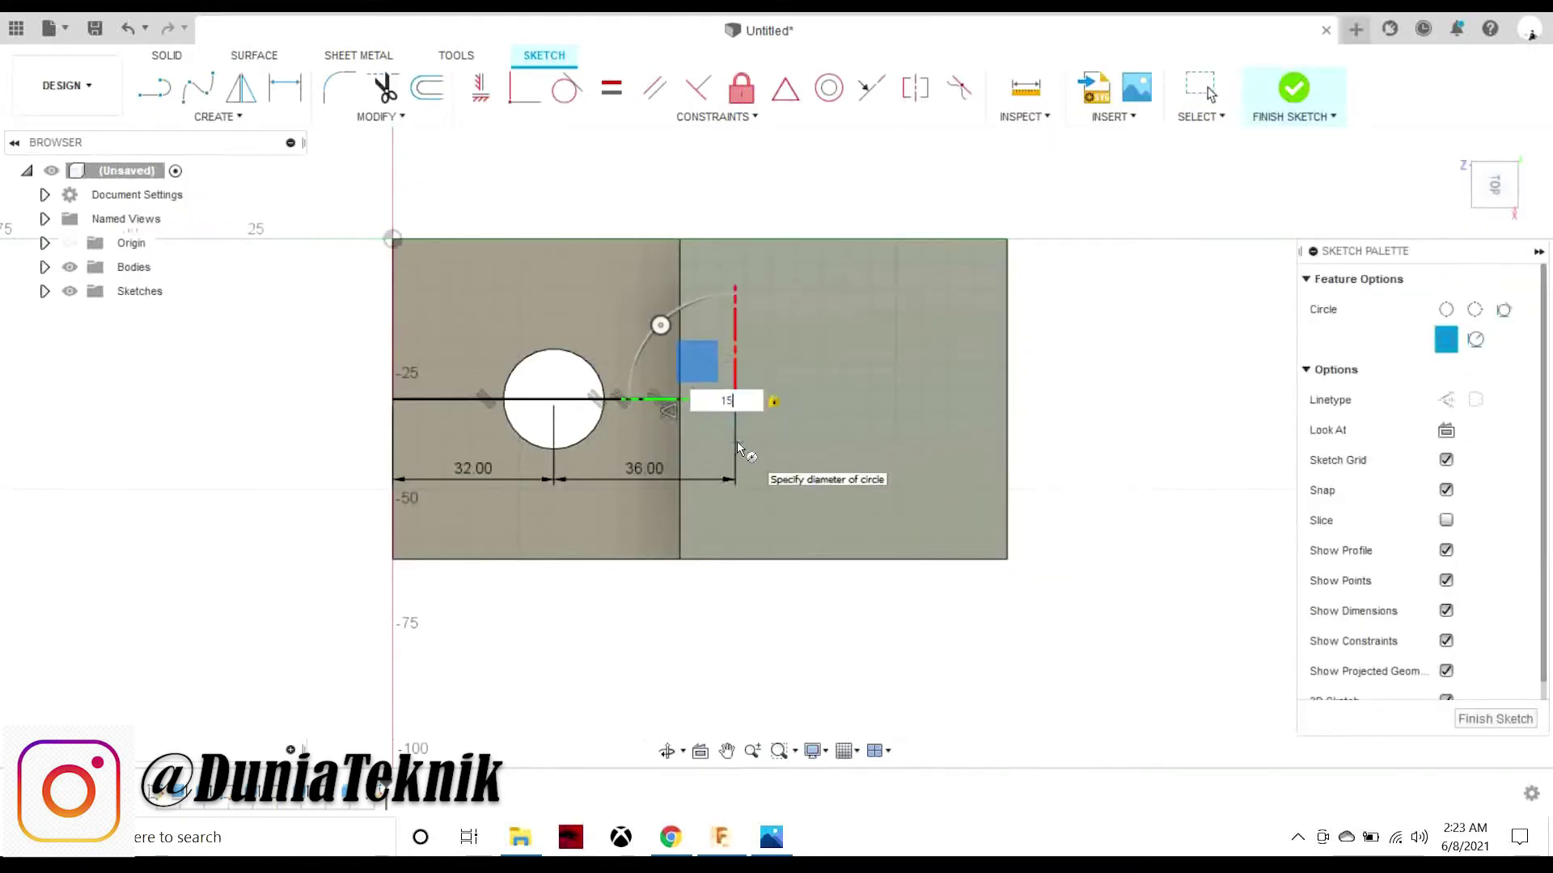
key(Return)
key(Escape)
click(772, 839)
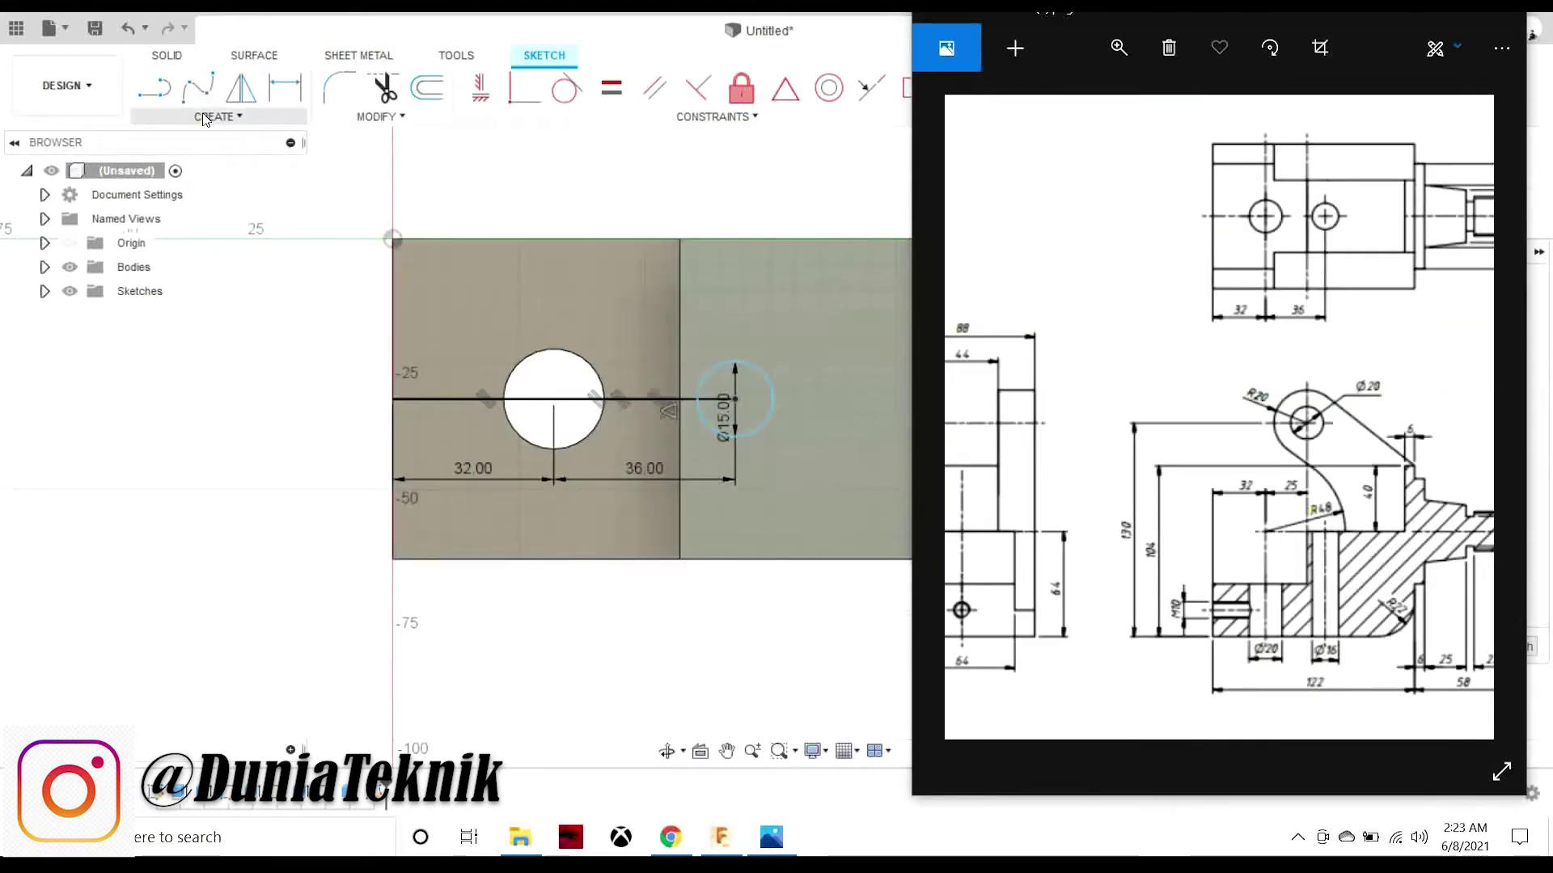
click(765, 419)
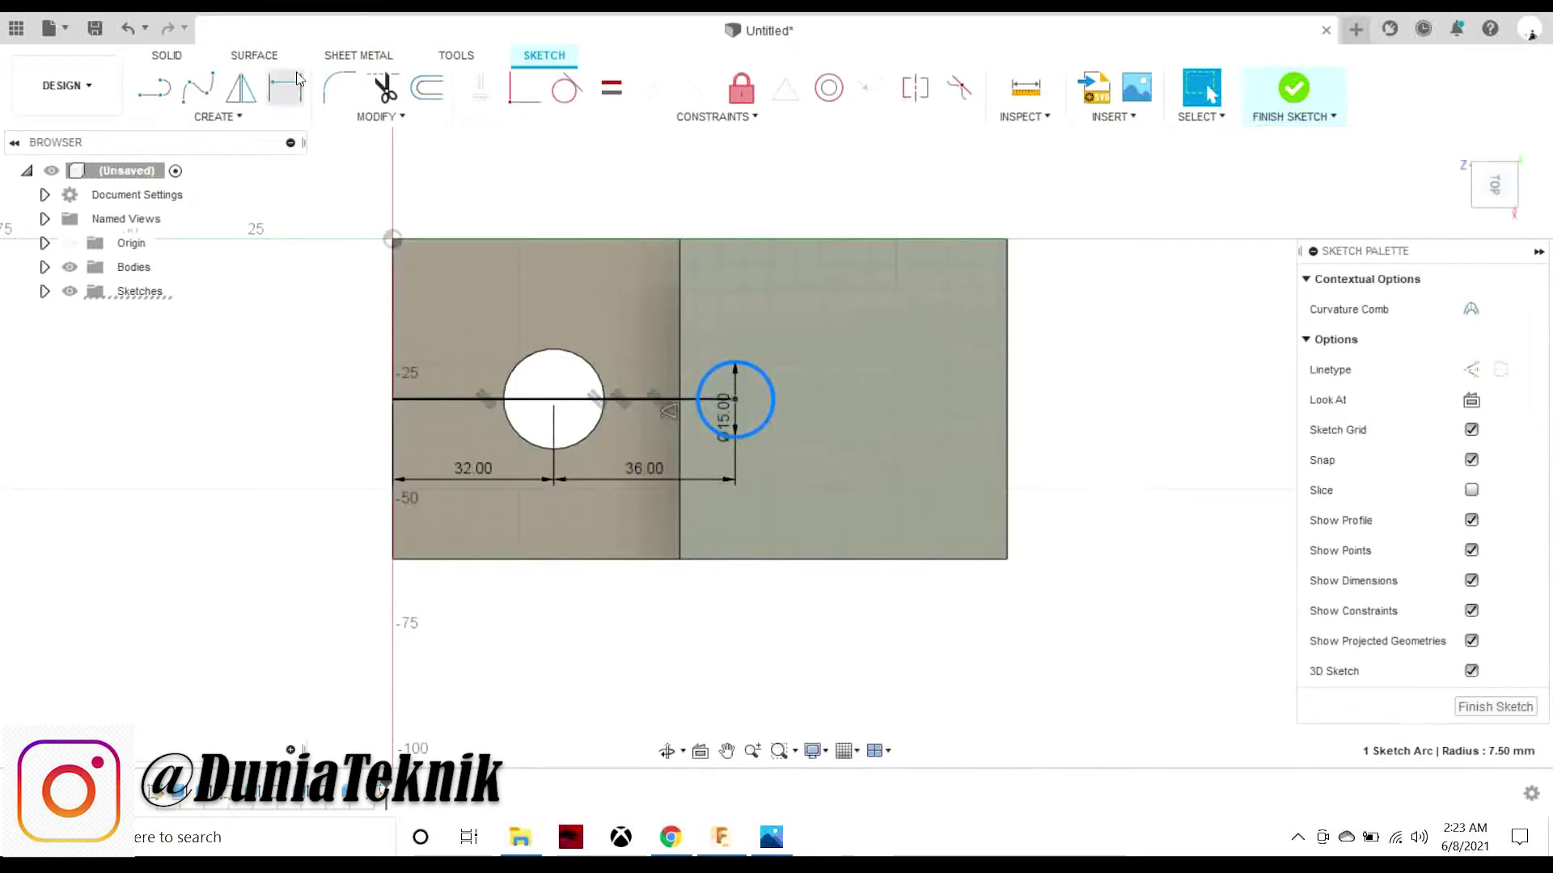
click(291, 81)
click(835, 379)
click(961, 435)
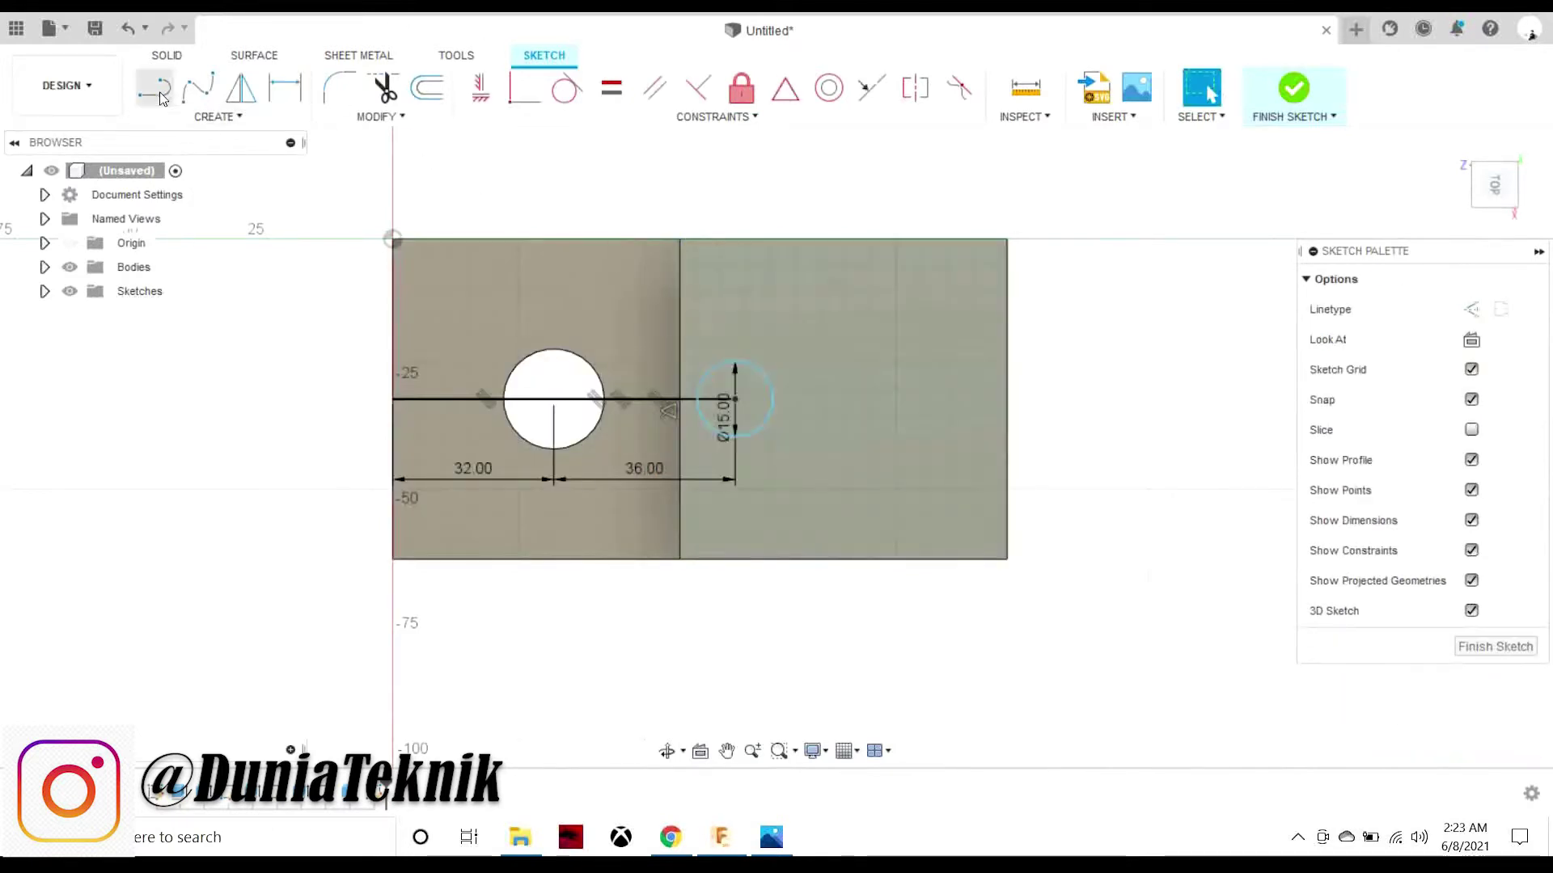
key(Delete)
- Draw a 16 mm circle centred at the end of the 36 mm line
click(214, 117)
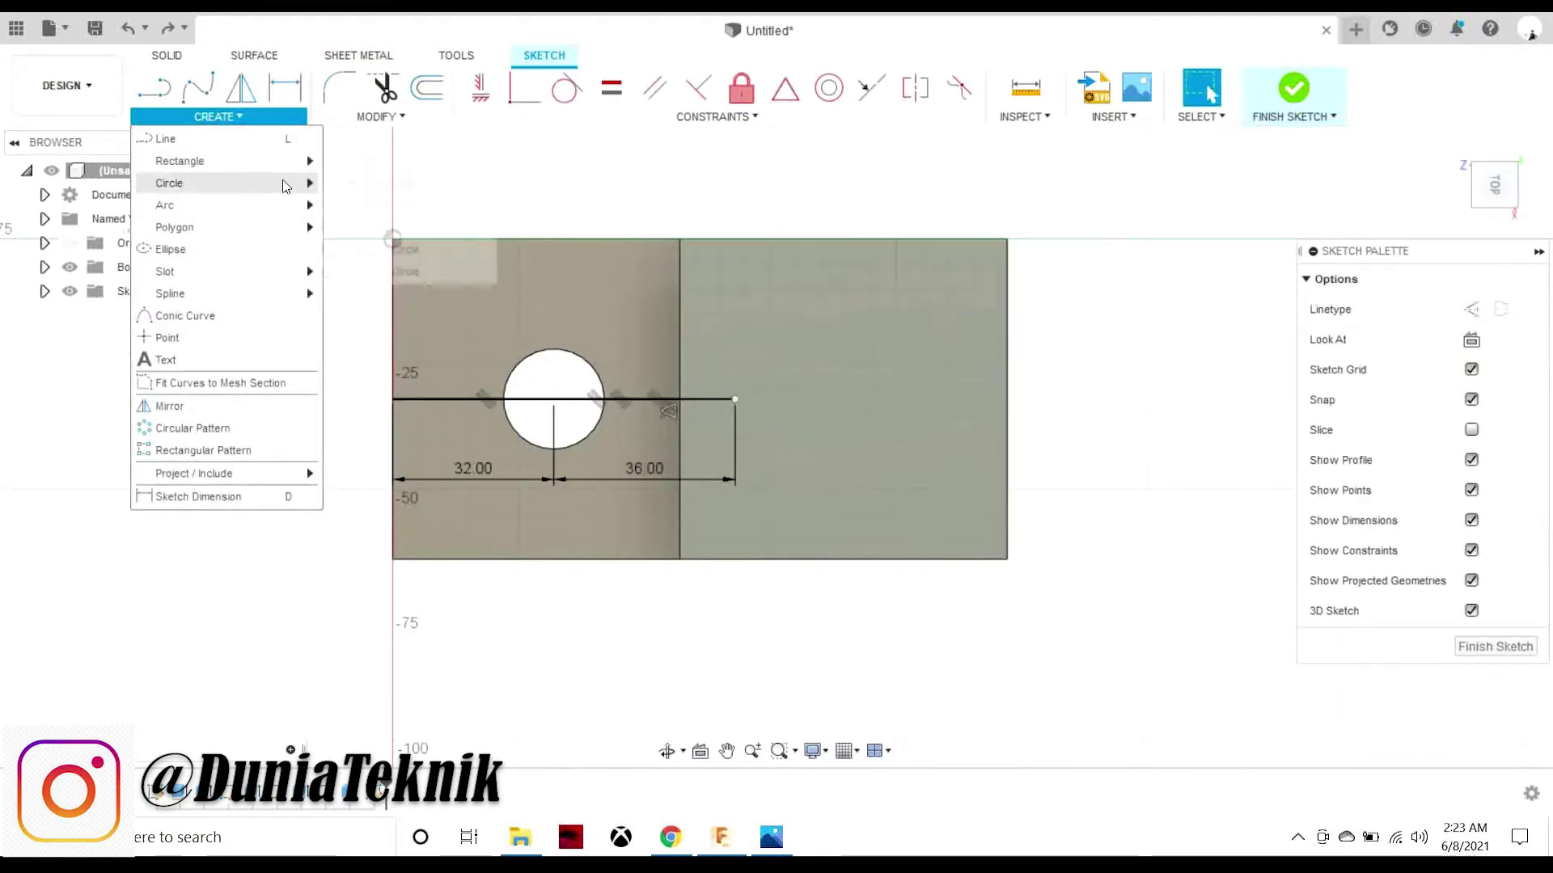
click(267, 180)
click(734, 398)
key(Return)
key(Escape)
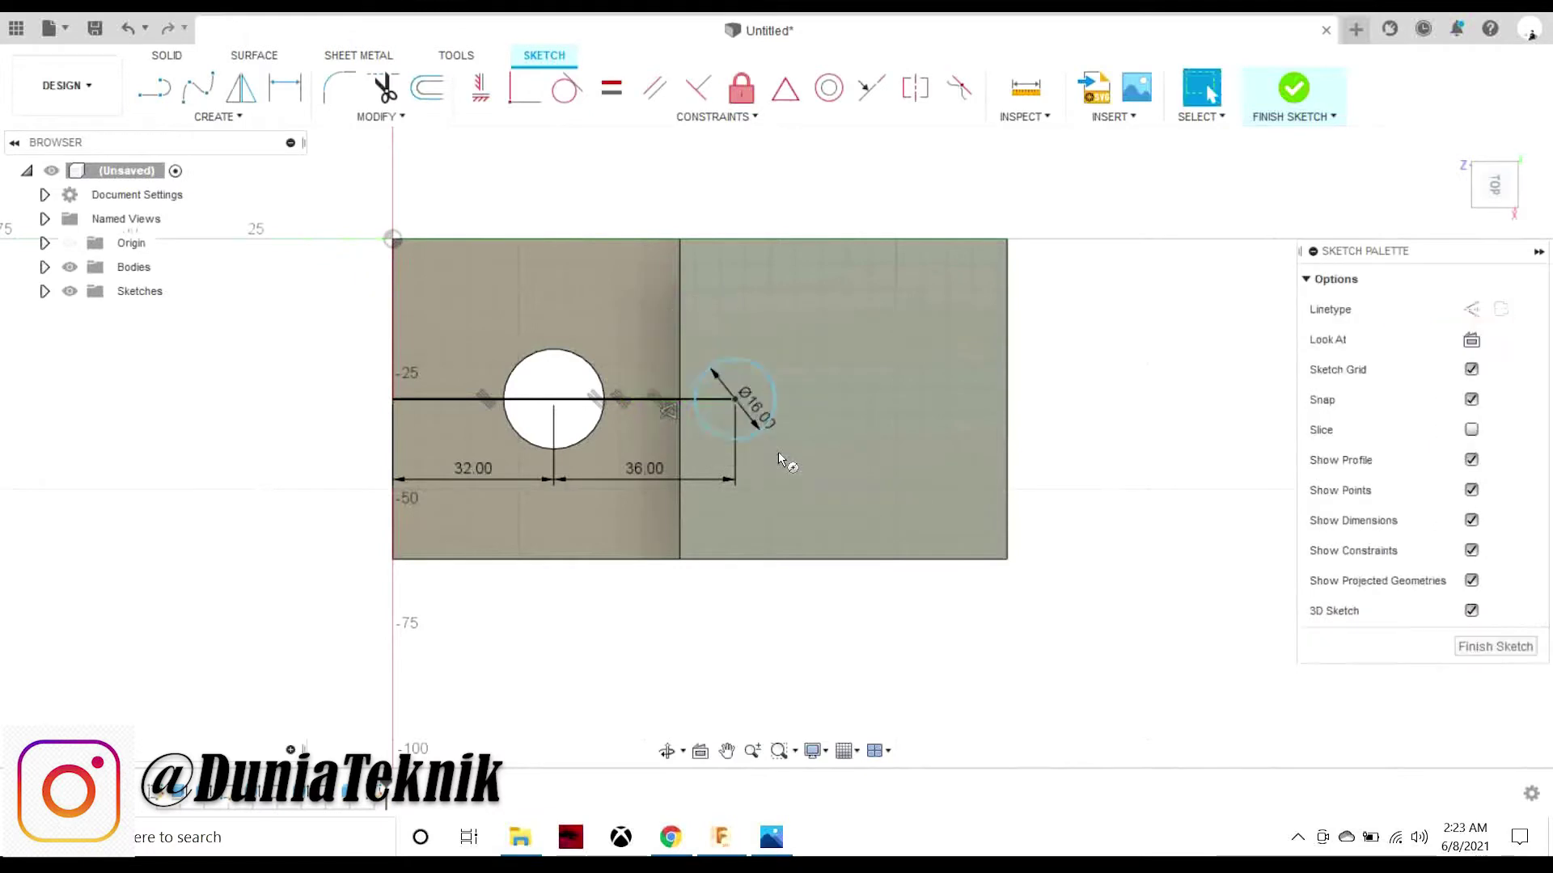
click(167, 55)
- Extrude-cut the 16 mm circle down through the block to make the second hole
click(1509, 196)
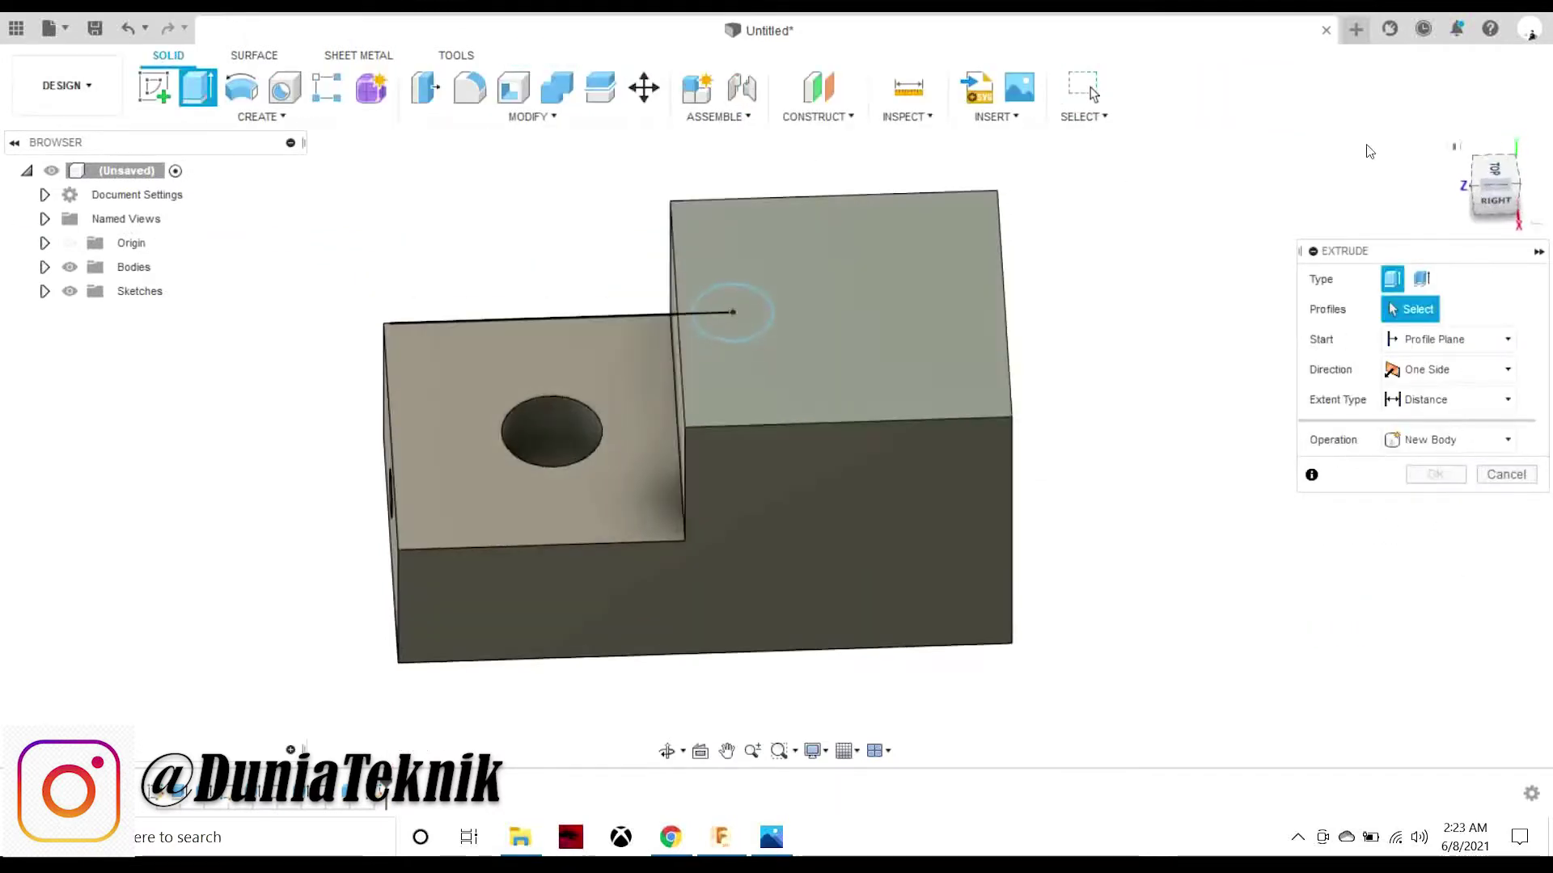
click(738, 305)
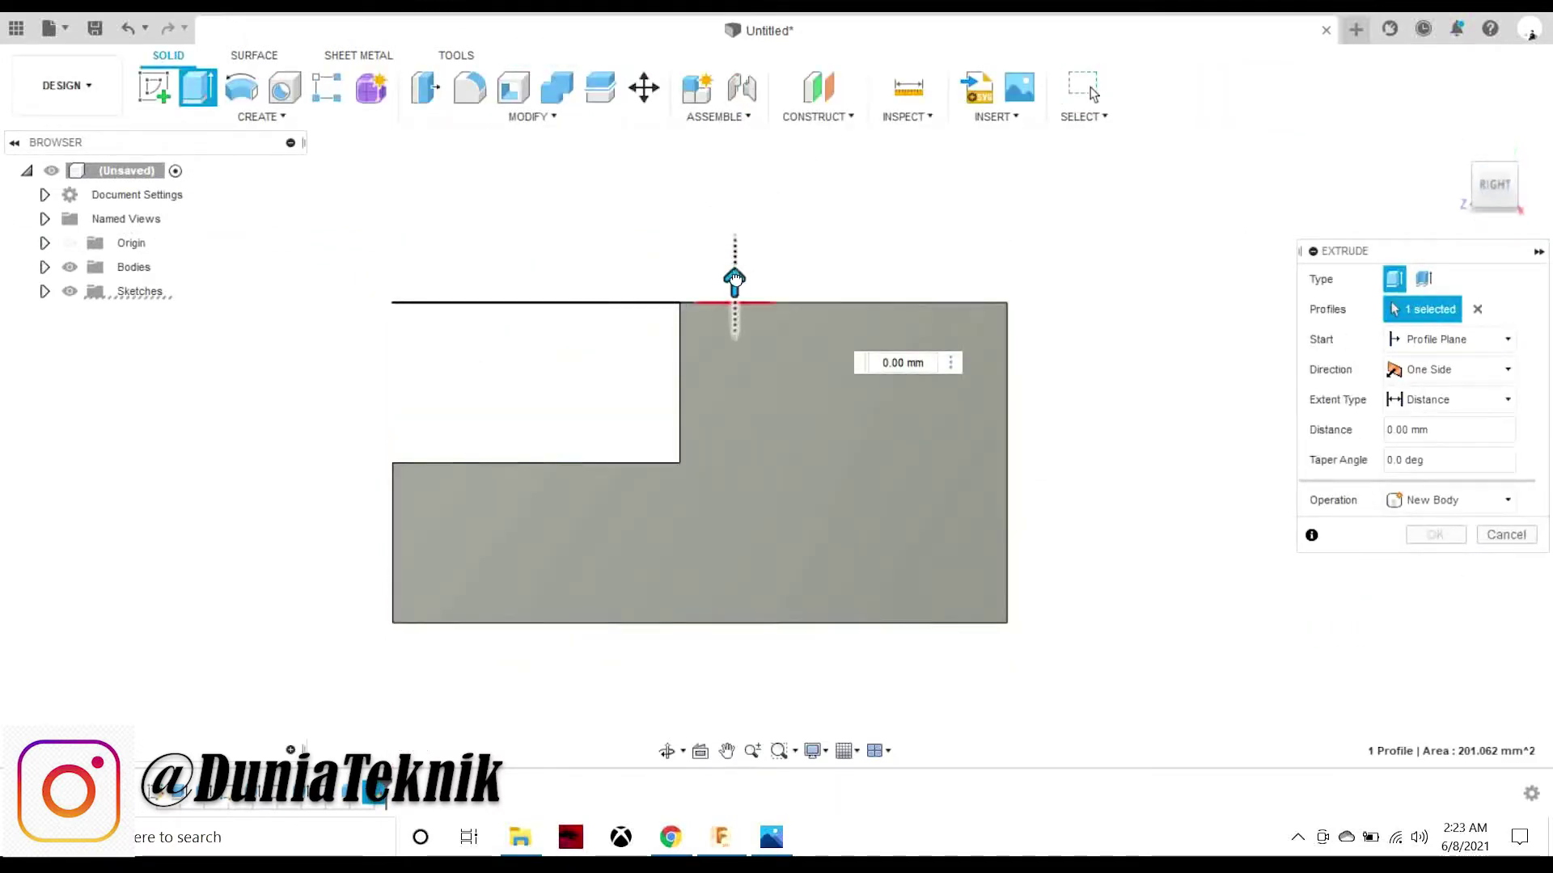
drag(734, 282, 736, 728)
key(Return)
drag(1496, 194, 1525, 243)
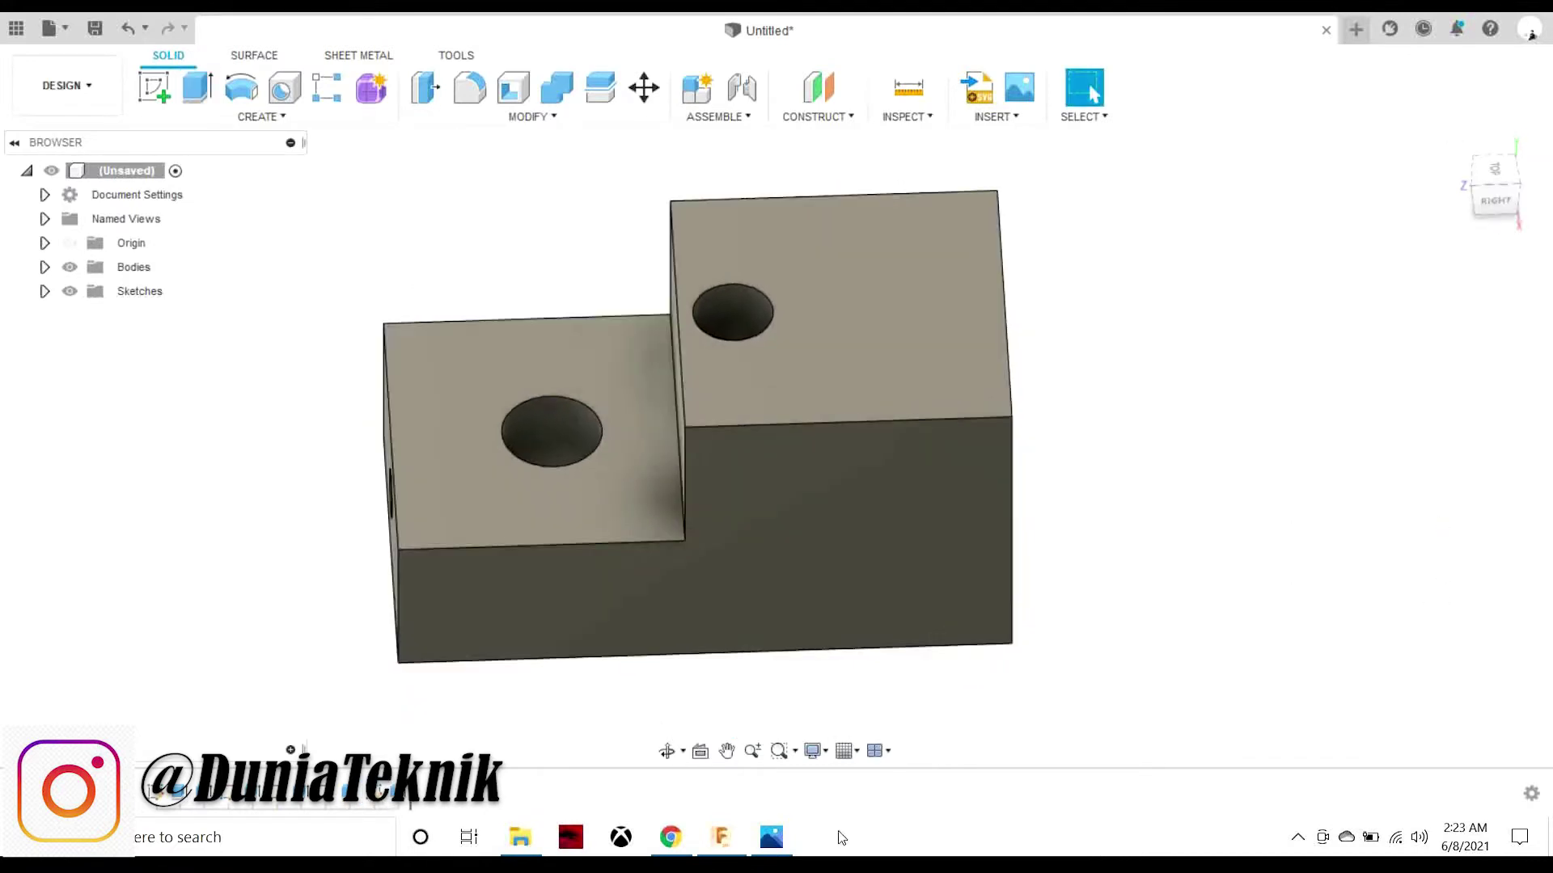
click(771, 836)
mouse_move(1148, 582)
mouse_down()
mouse_move(1258, 617)
mouse_move(1144, 594)
mouse_move(1310, 645)
mouse_up()
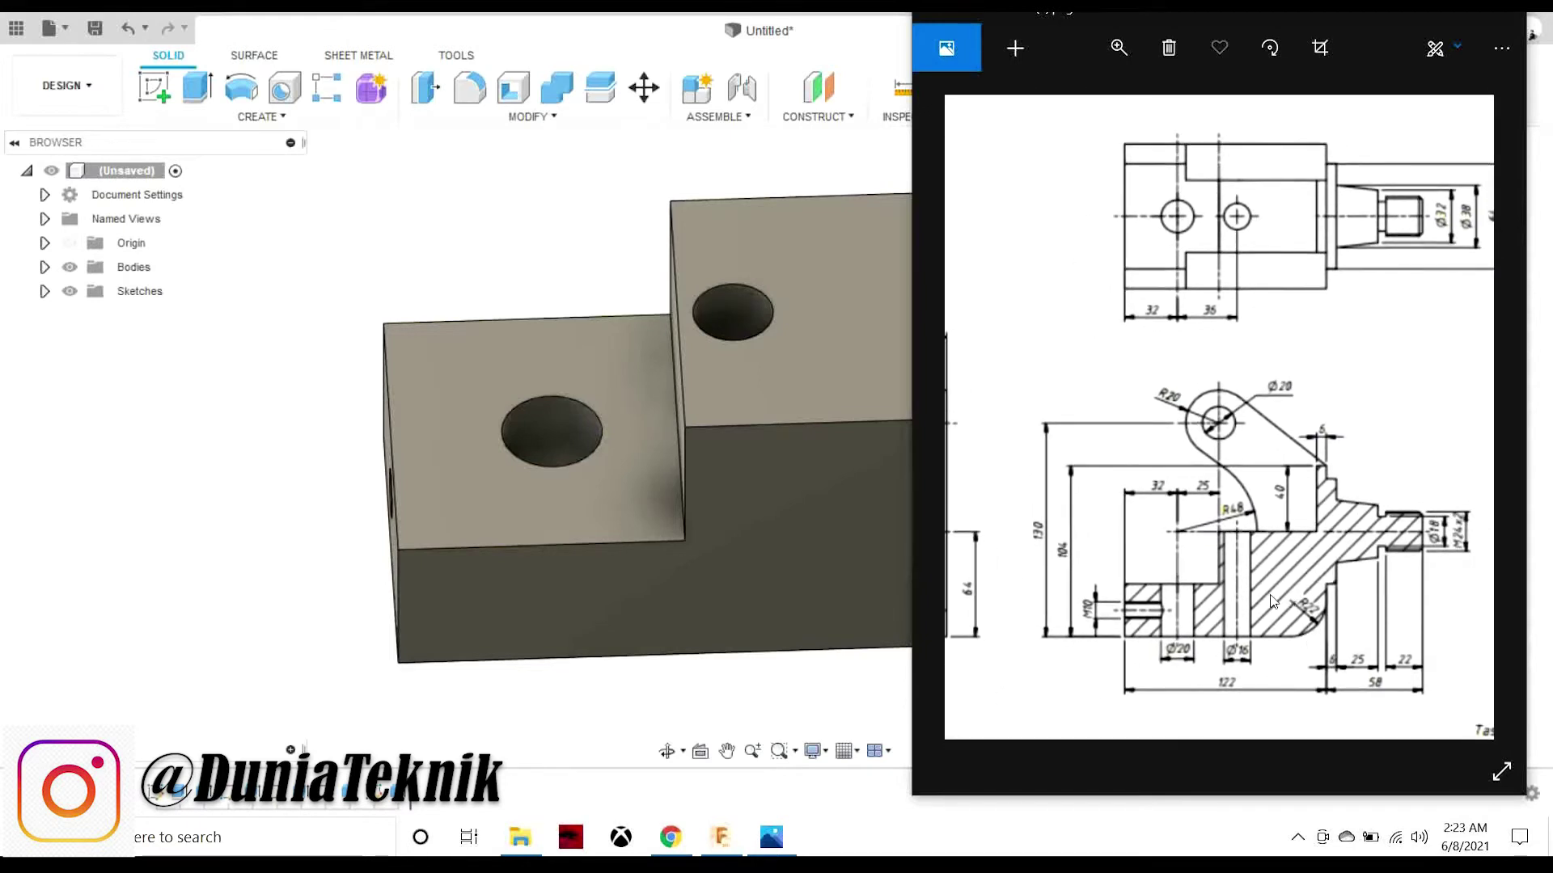
click(797, 530)
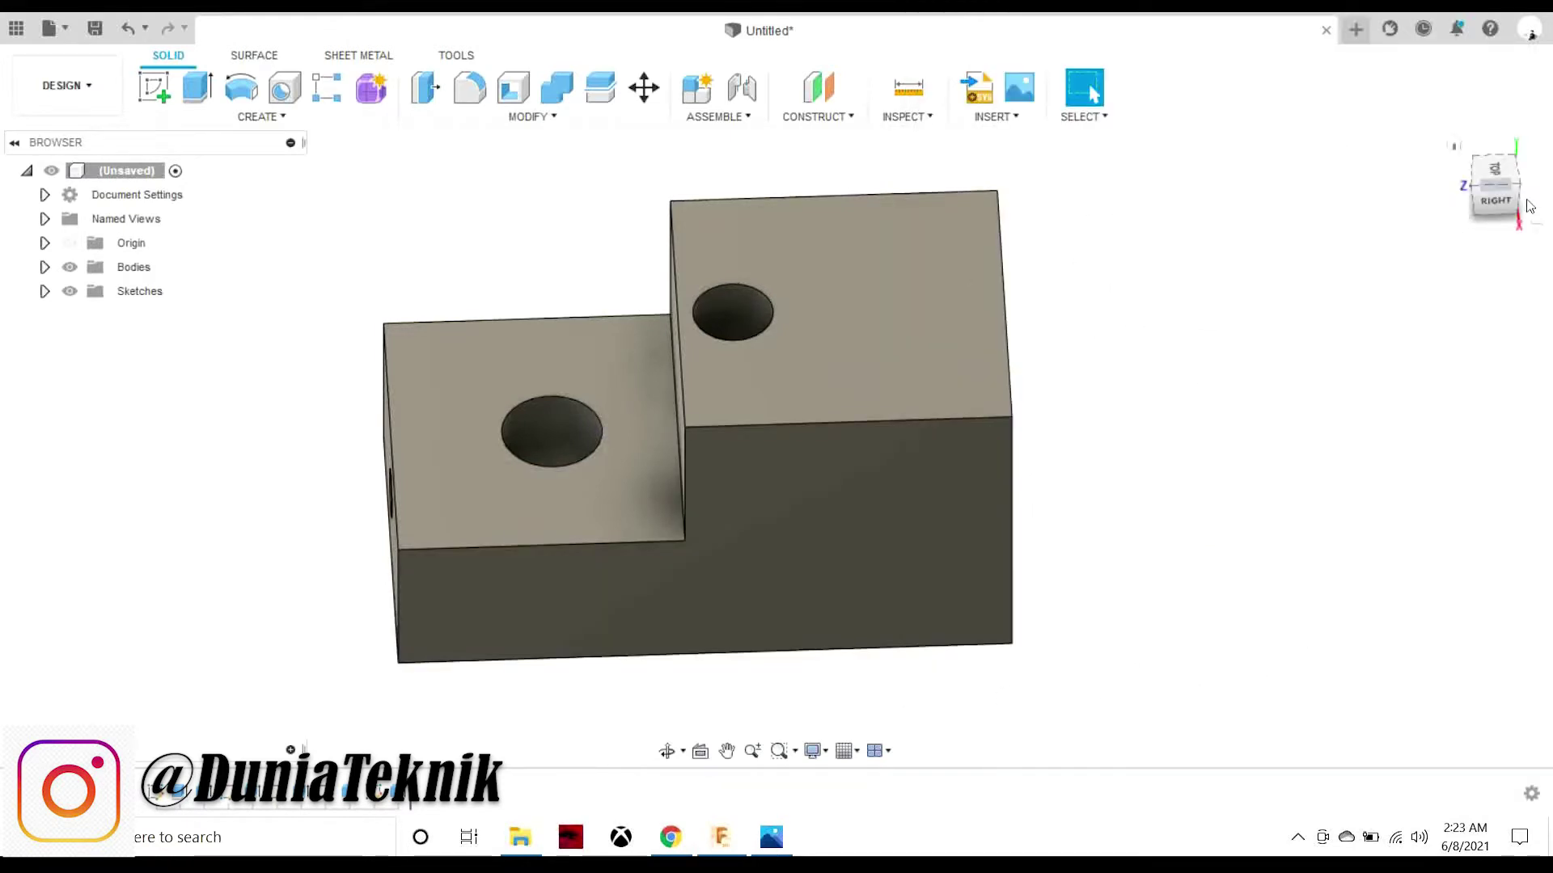
- Preview a 17.50 mm fillet on the block's bottom and right edges, then cancel it
key(f)
click(983, 622)
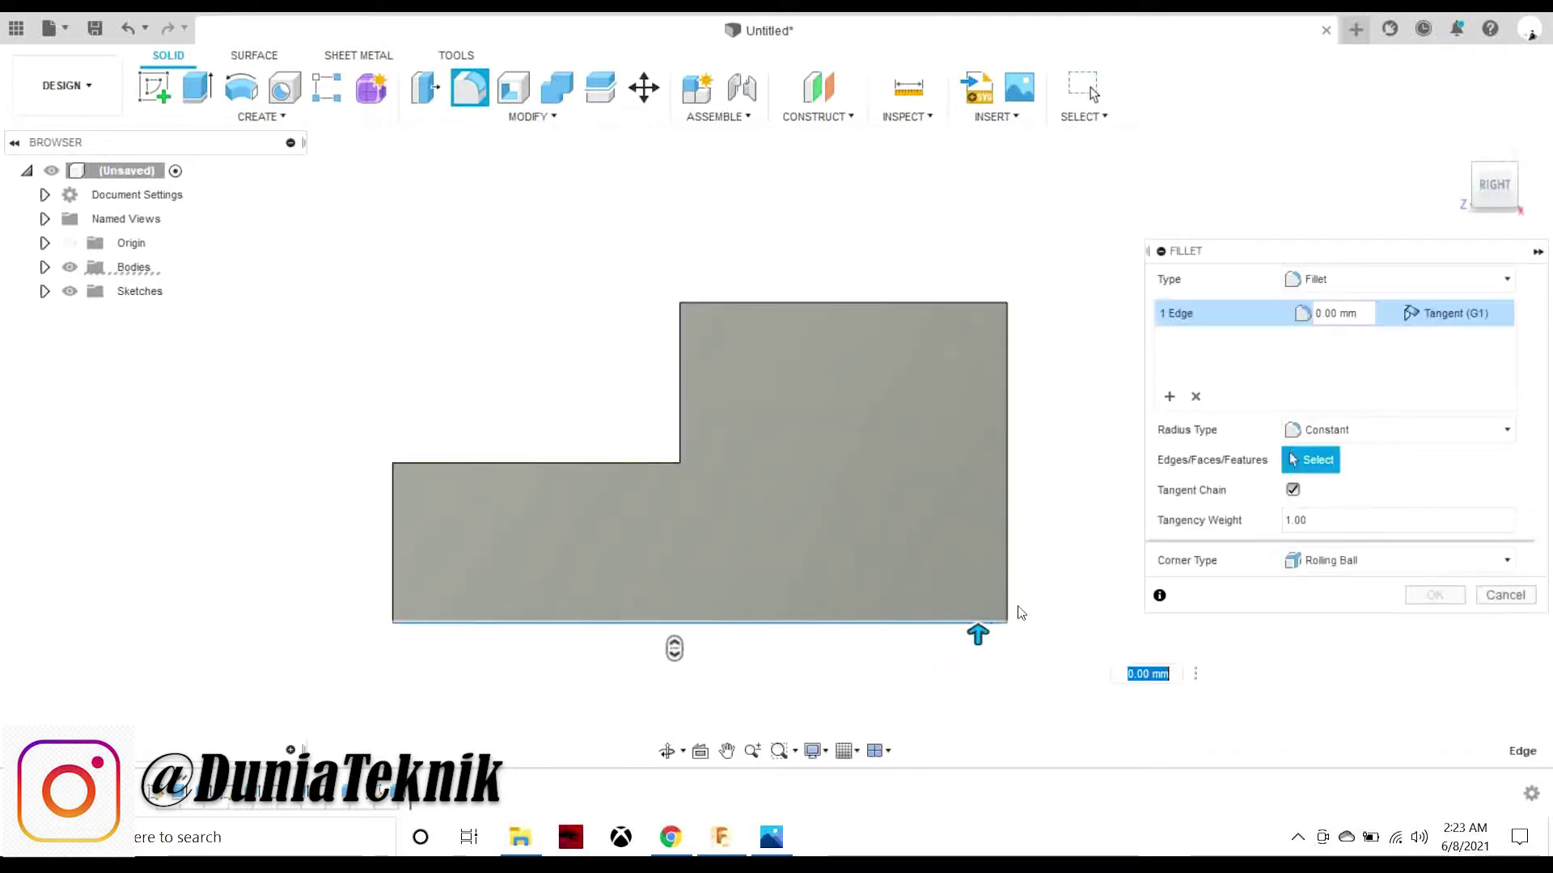
click(1015, 611)
key(F6)
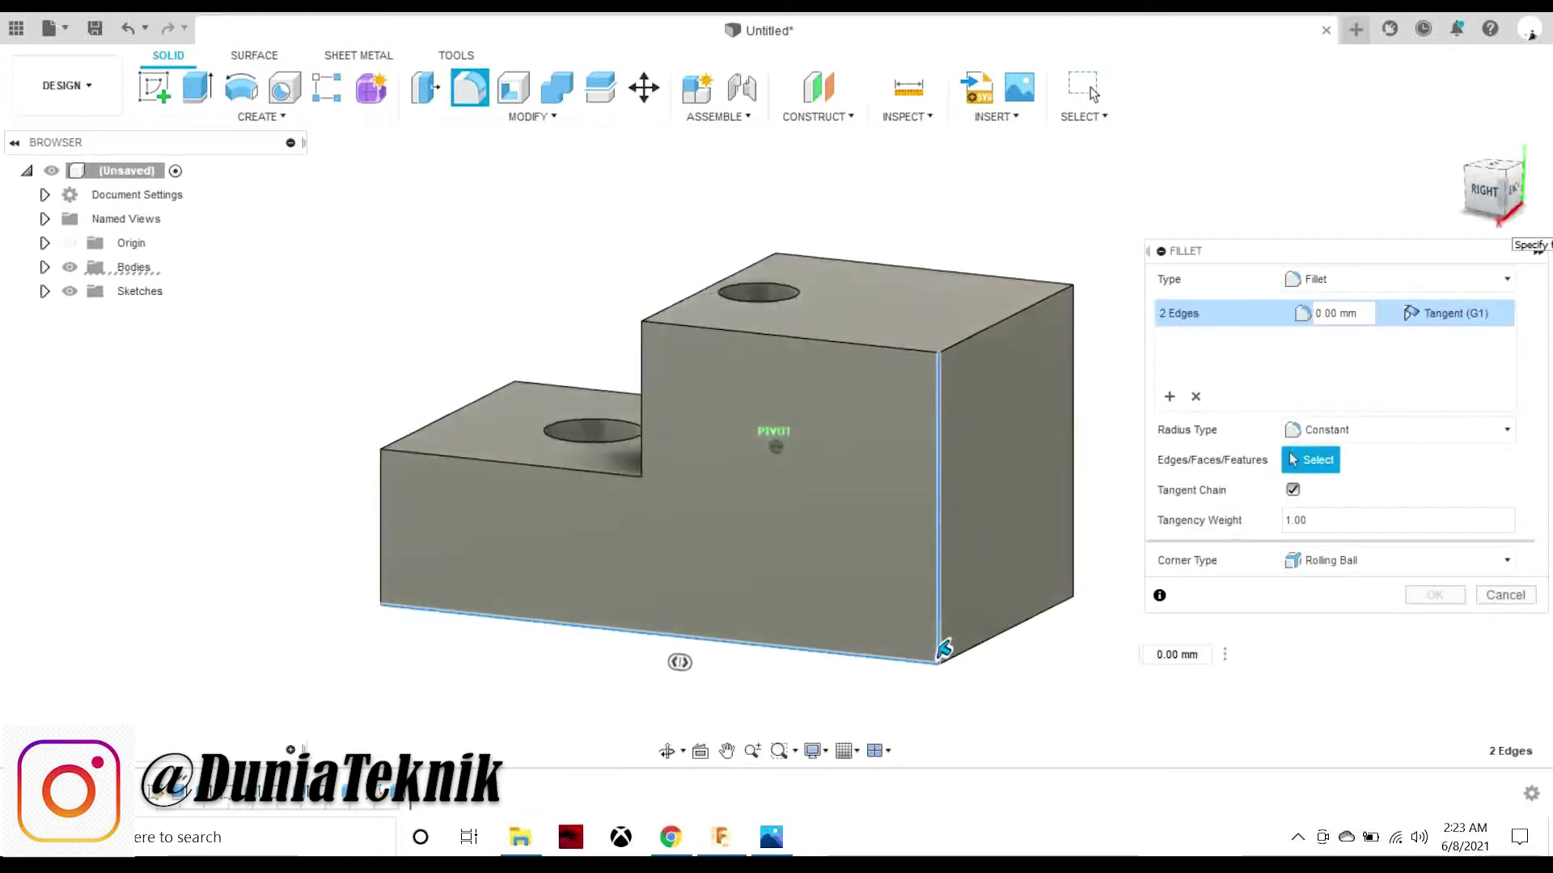
drag(959, 663, 1011, 697)
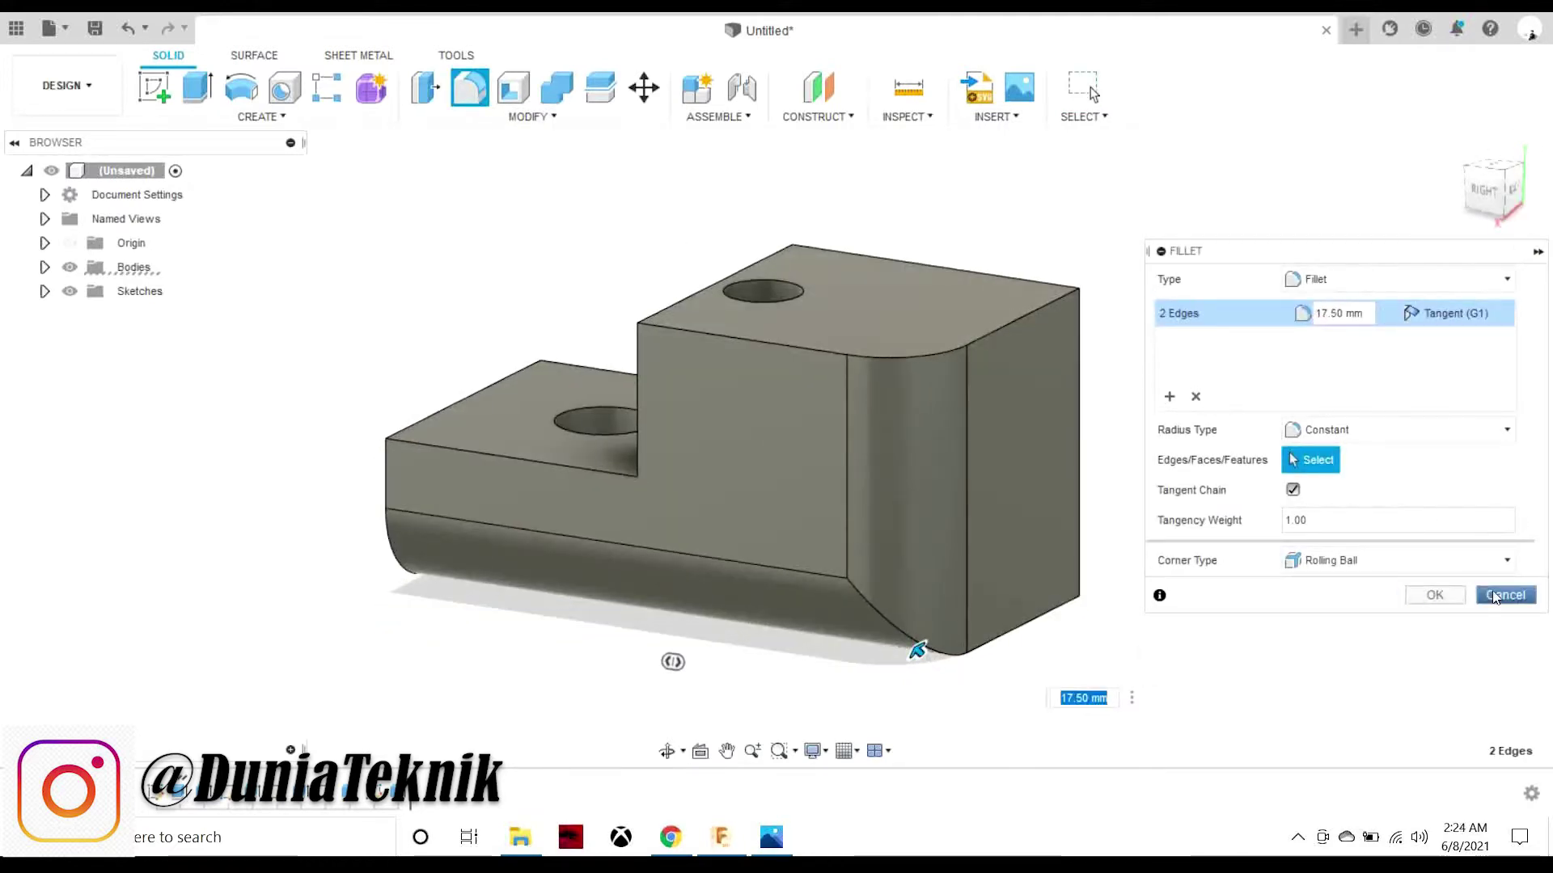
click(1505, 595)
click(154, 87)
- Sketch a 12 × 12 mm two-point rectangle at the side face's lower right corner
click(663, 517)
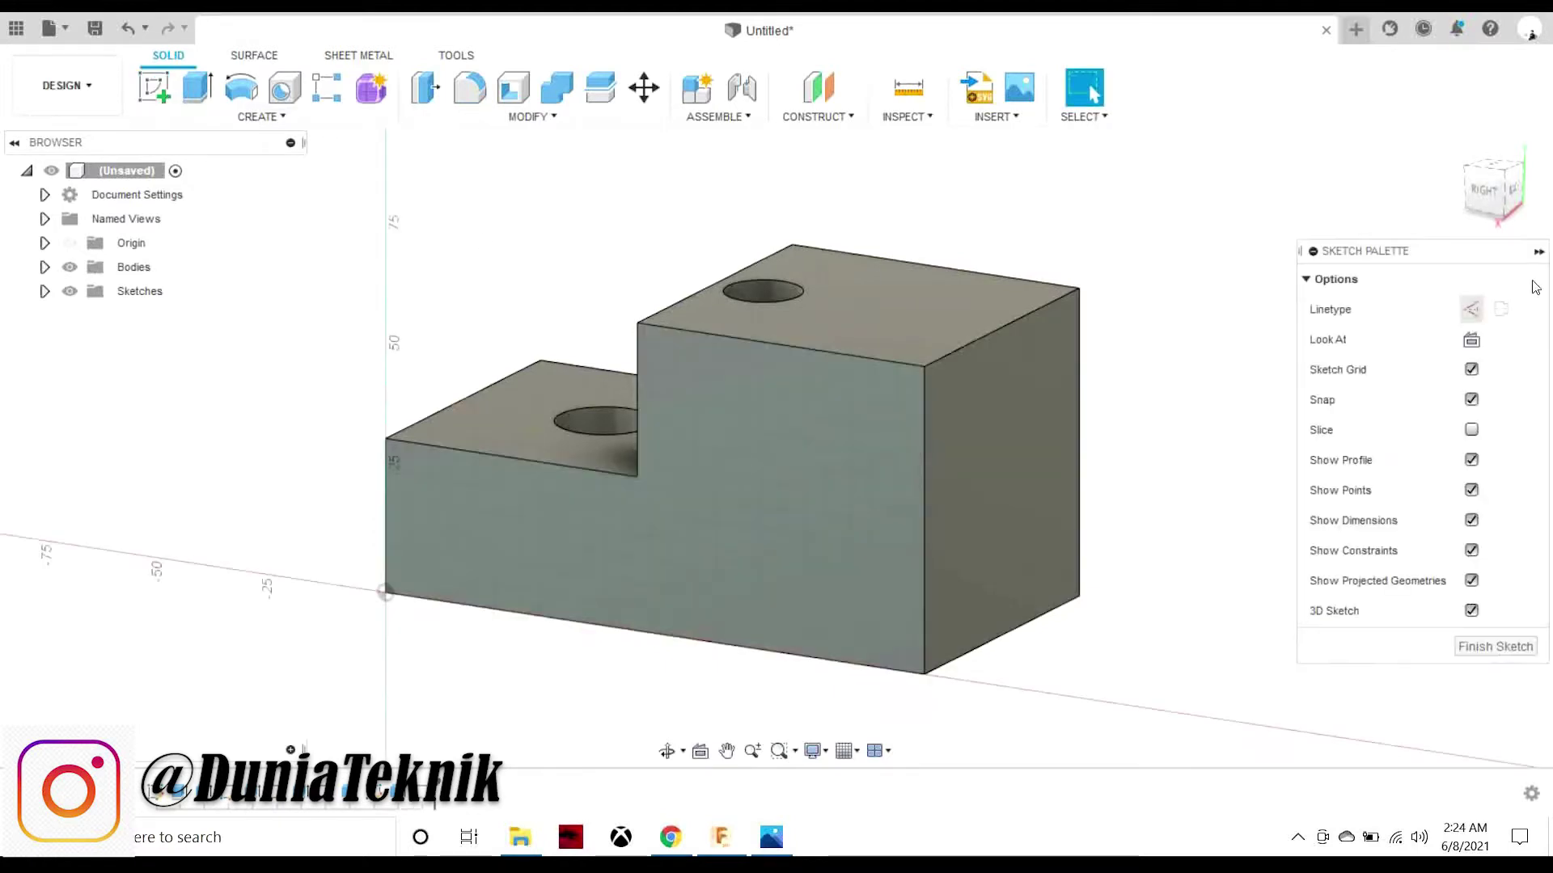
click(1487, 208)
click(211, 115)
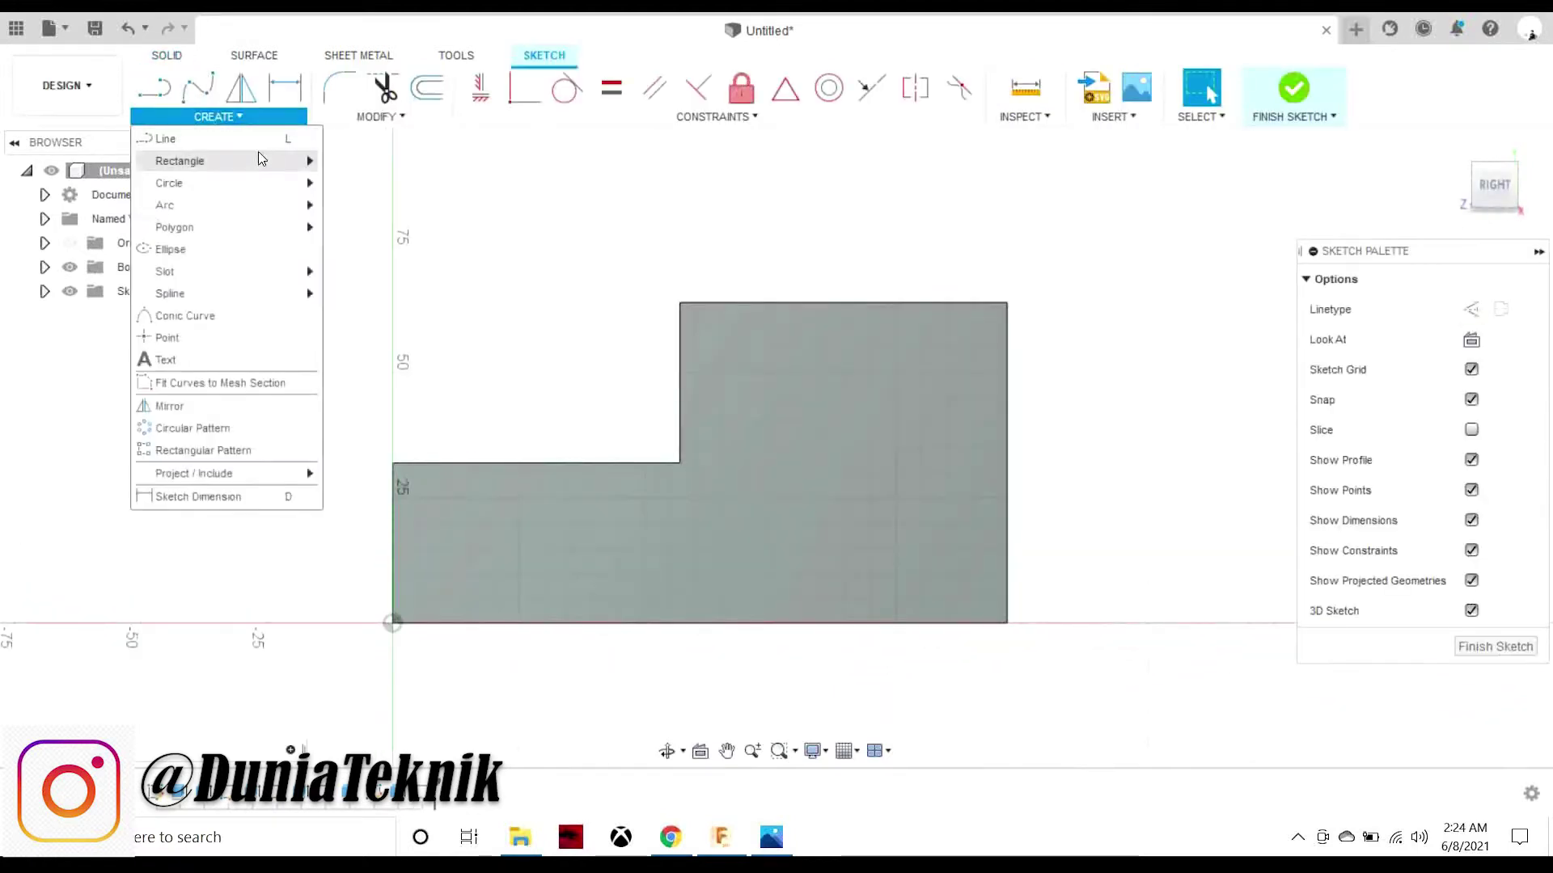
click(325, 162)
click(1006, 623)
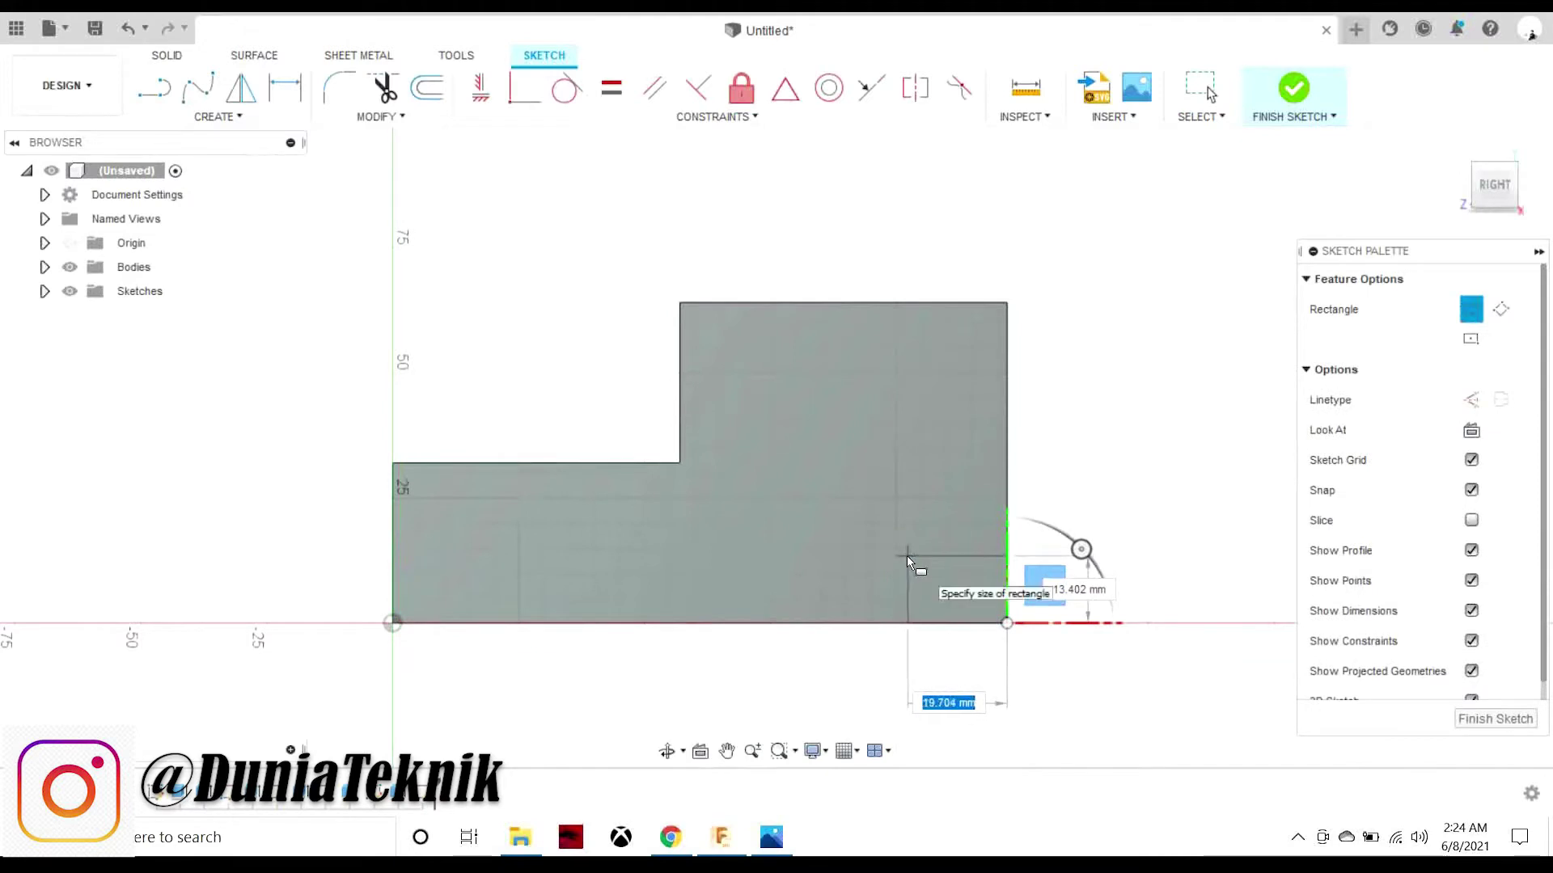
text(12)
key(Tab)
text(12)
key(Return)
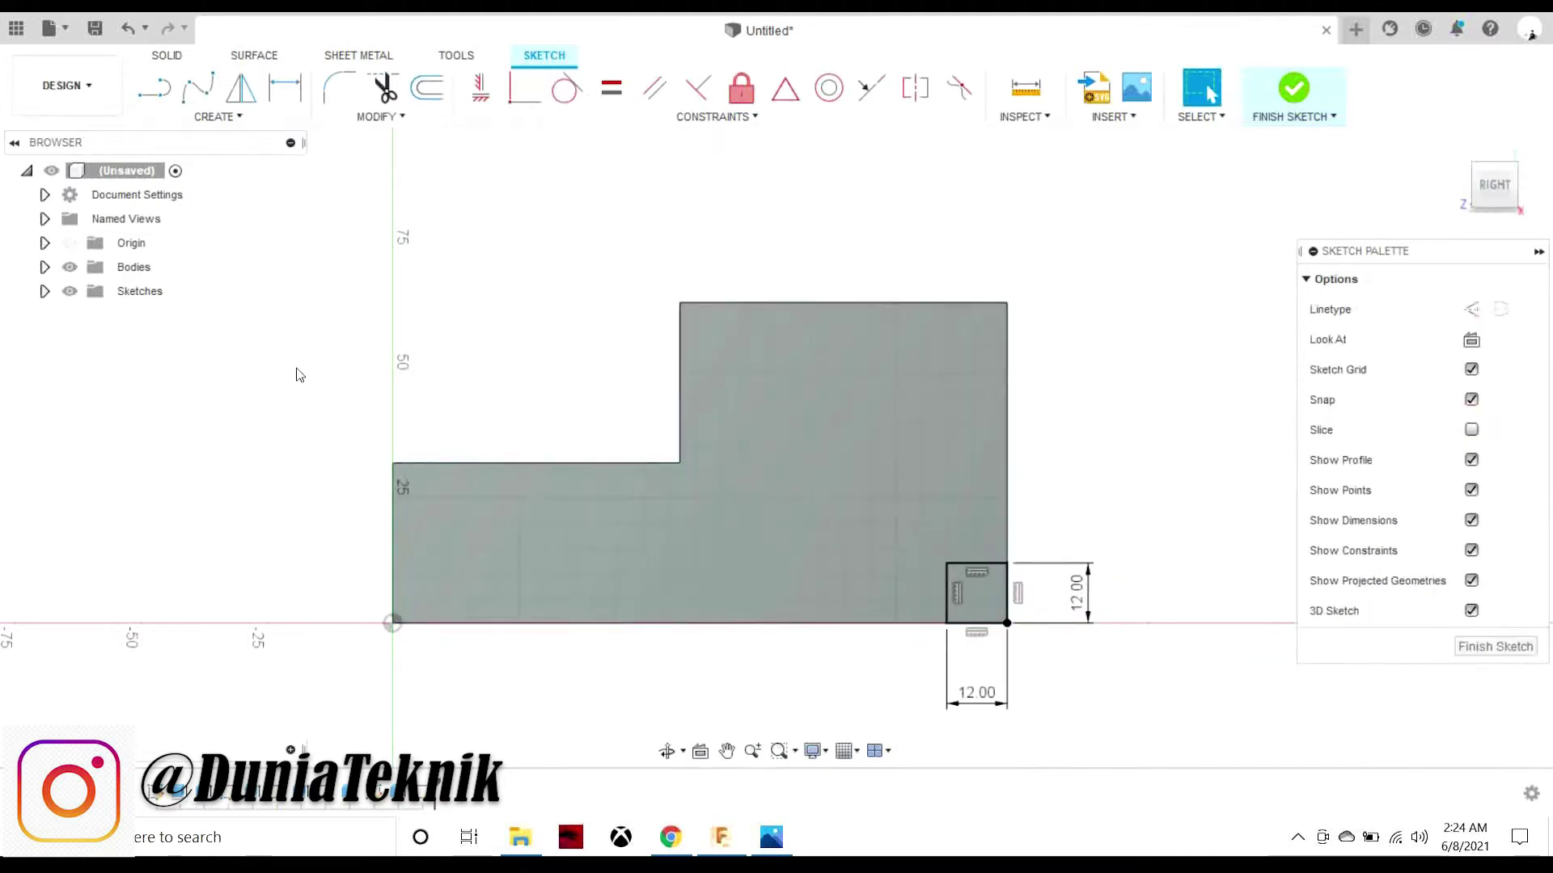
- Add a quarter arc across the corner square, finish the sketch, and pick the rounded profile
click(243, 120)
click(364, 202)
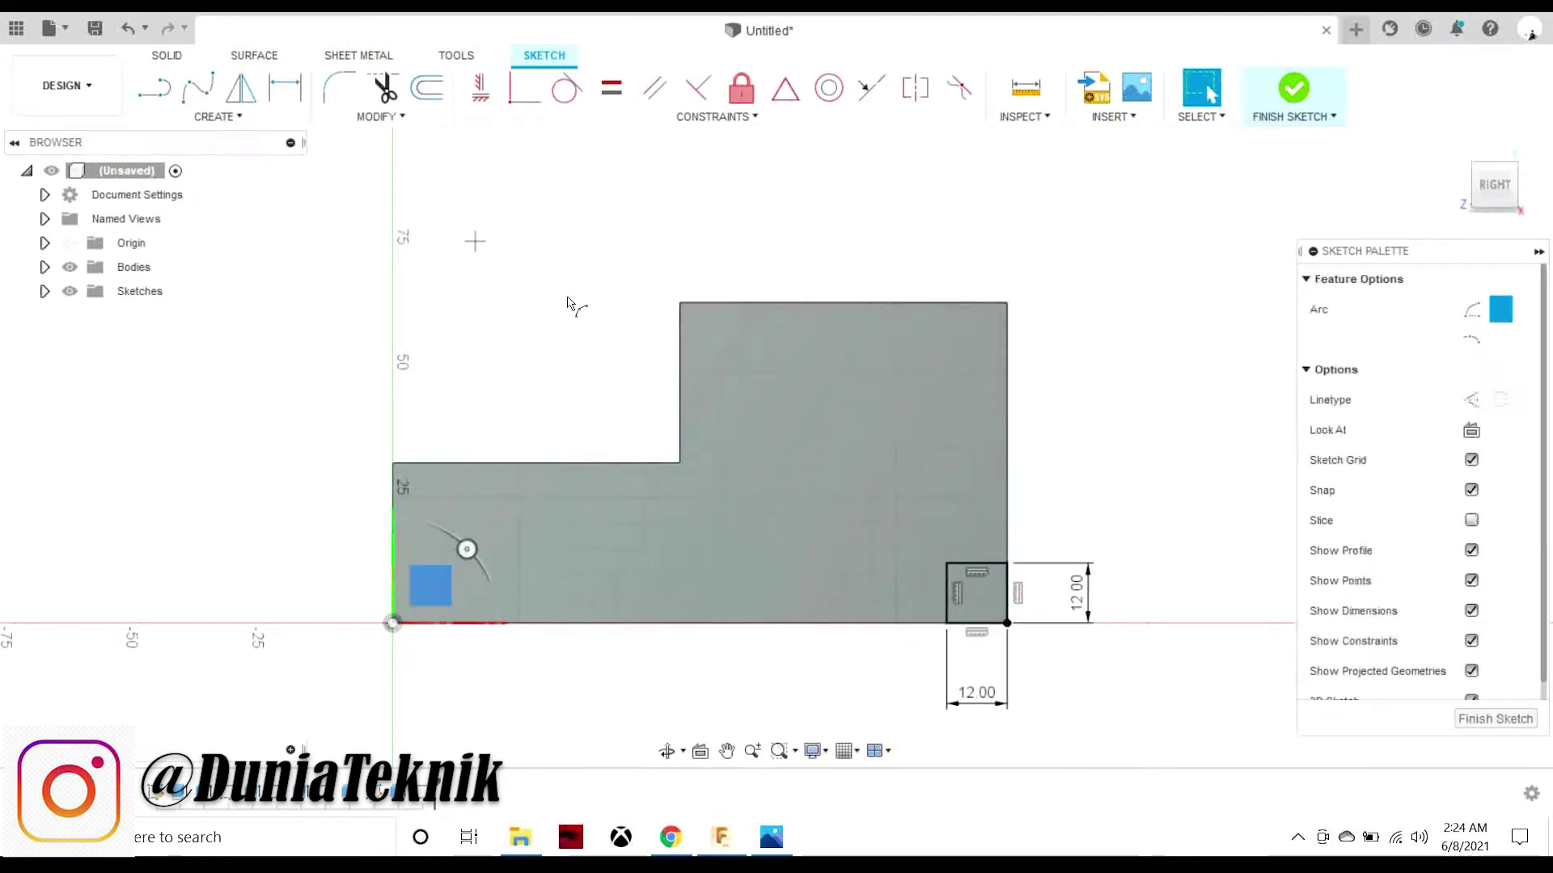
click(946, 622)
scroll(978, 599, up, 2)
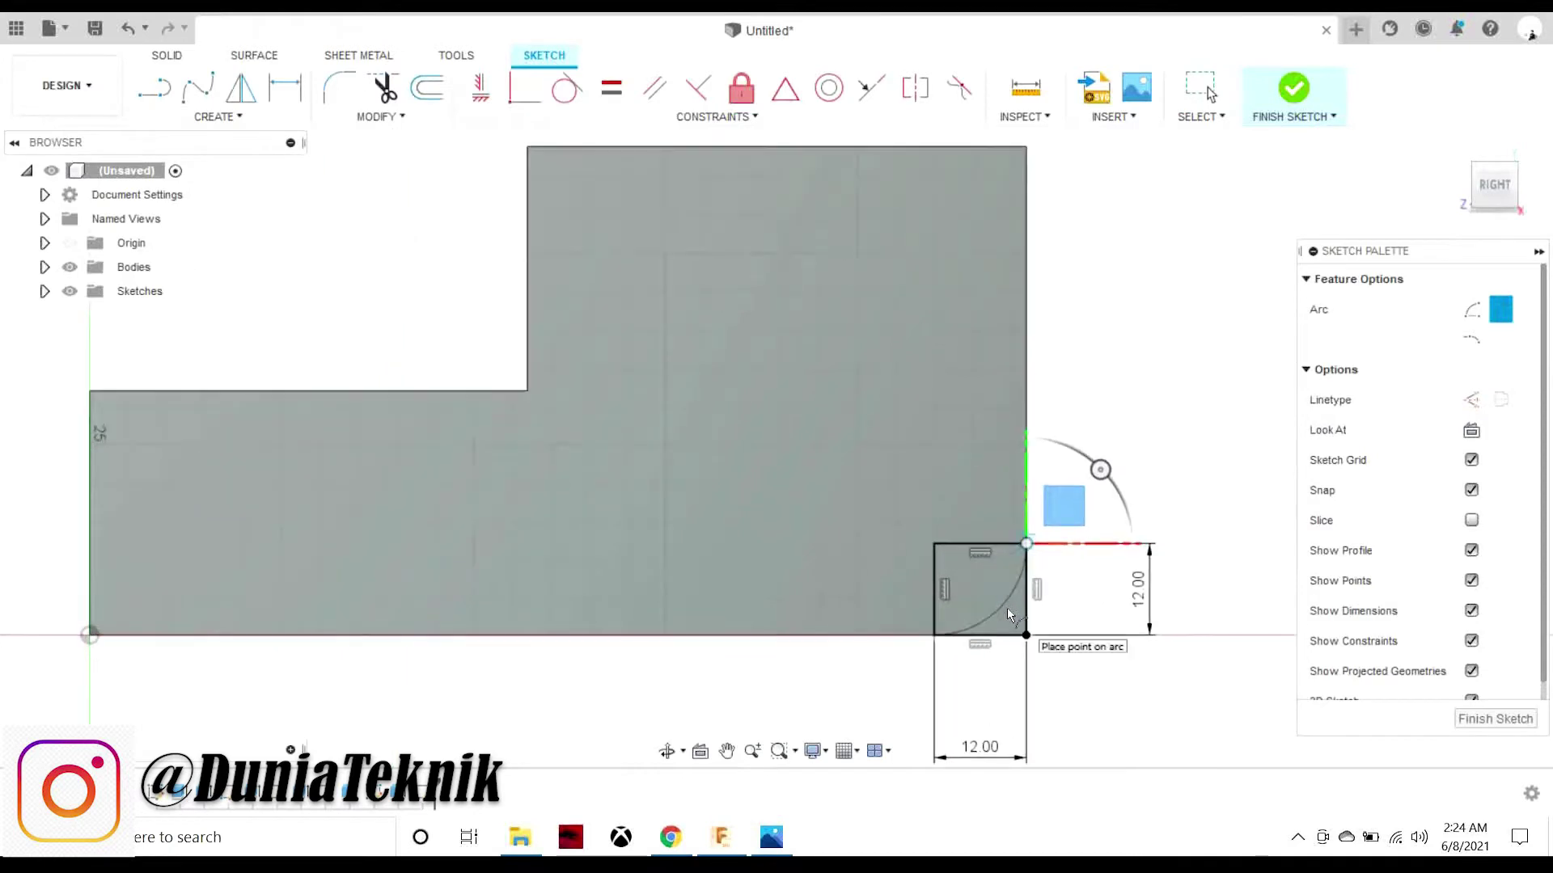
click(162, 68)
click(198, 87)
click(1007, 616)
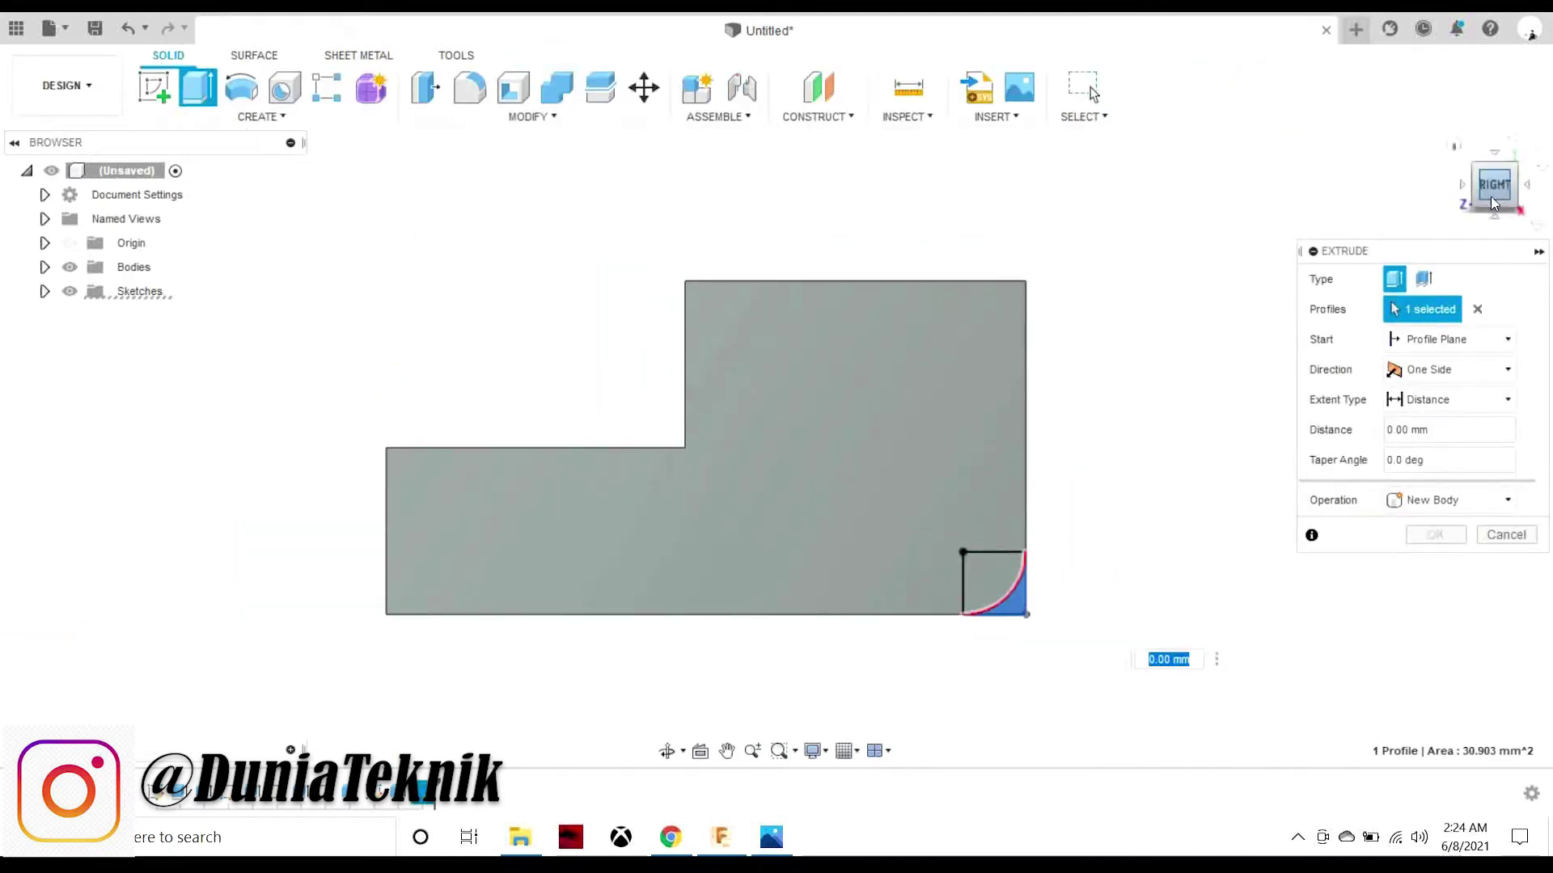
- Cut the corner profile along the whole block, then view it from the right side
drag(921, 631, 1178, 527)
key(Return)
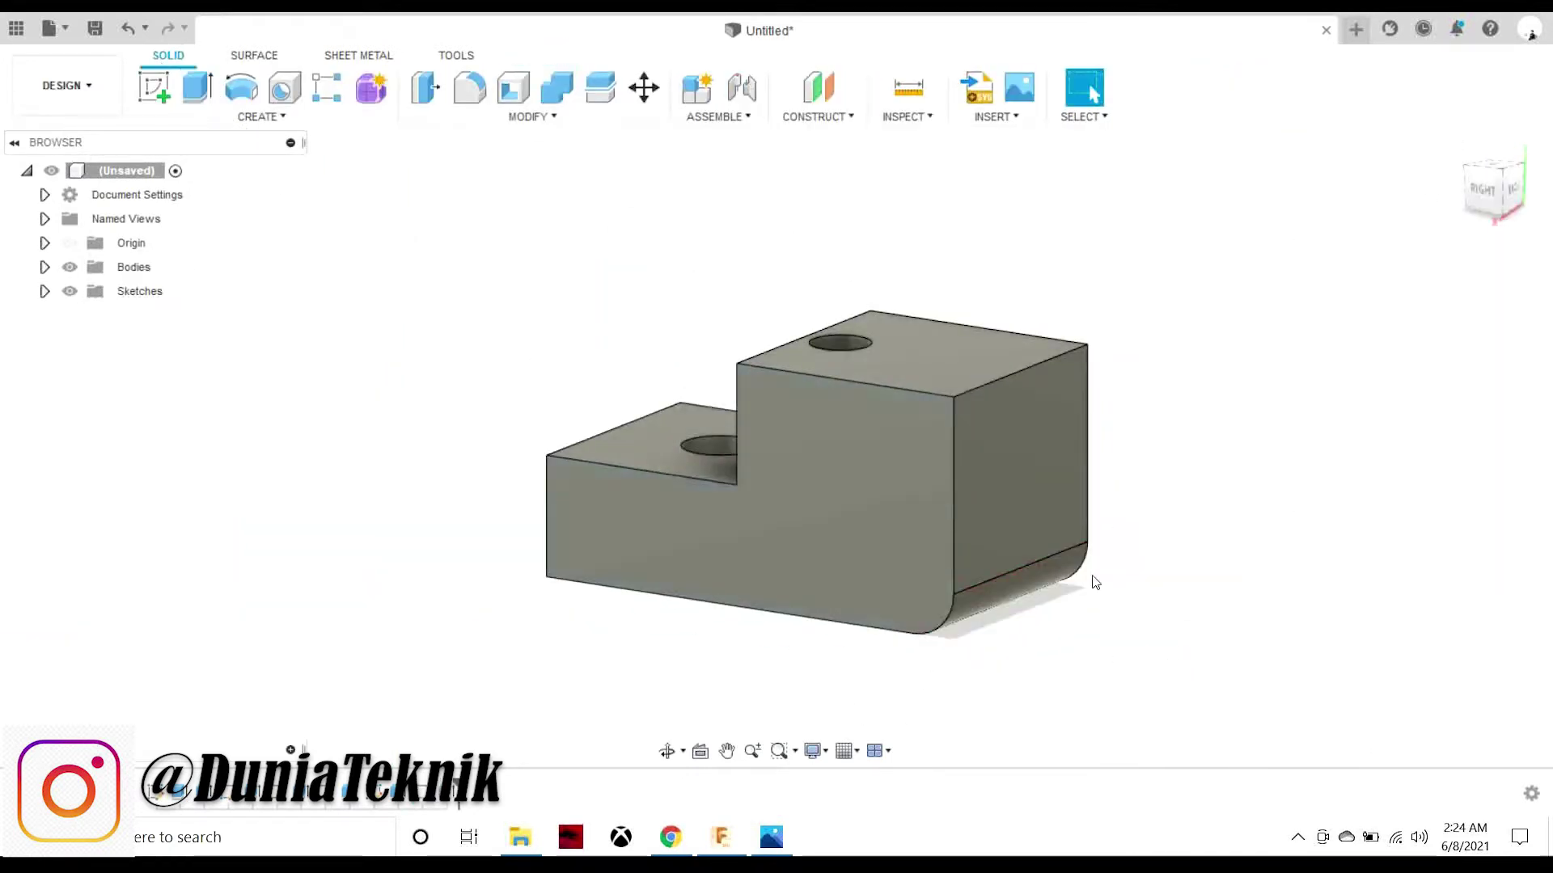
scroll(974, 624, up, 3)
scroll(974, 624, down, 3)
click(1482, 190)
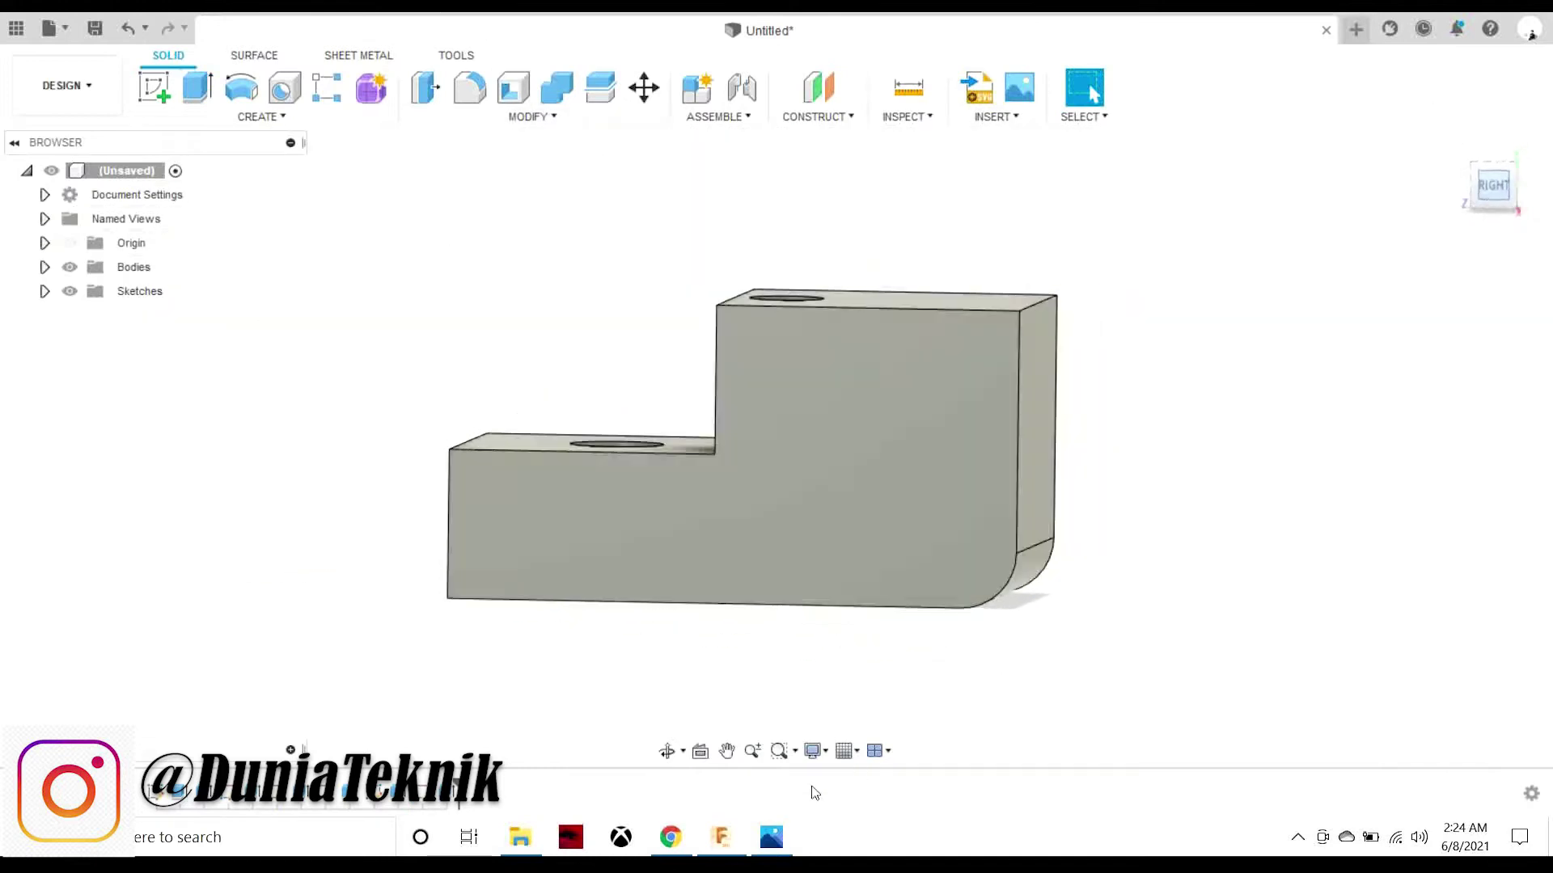
click(771, 837)
click(855, 676)
middle_drag(855, 676, 693, 752)
click(771, 837)
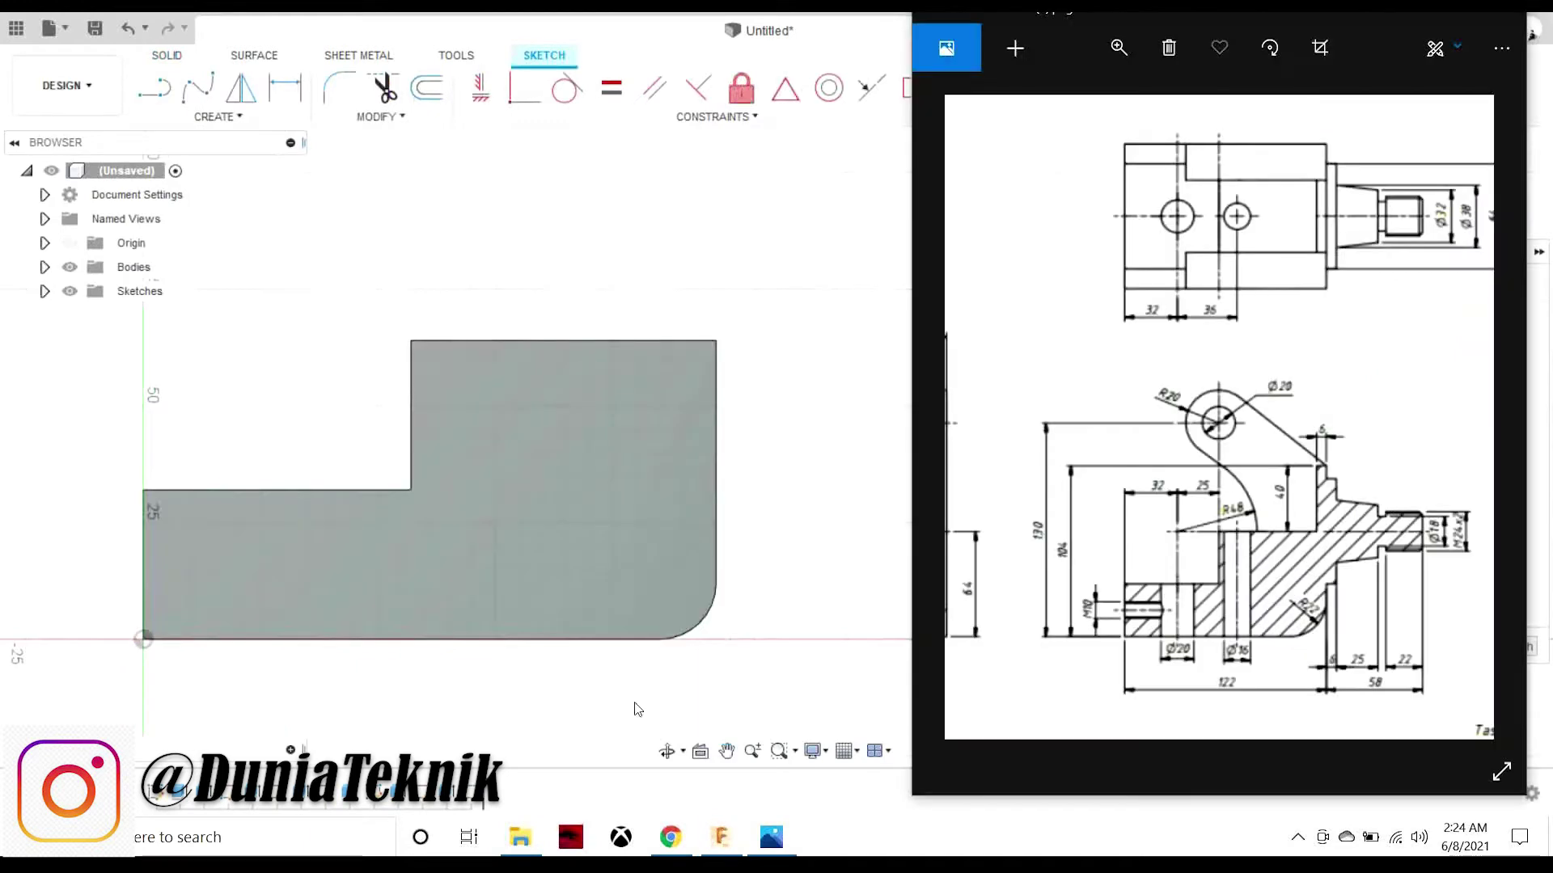
- Draw a line from the step's inner corner to the right edge and extend it 6 mm
key(l)
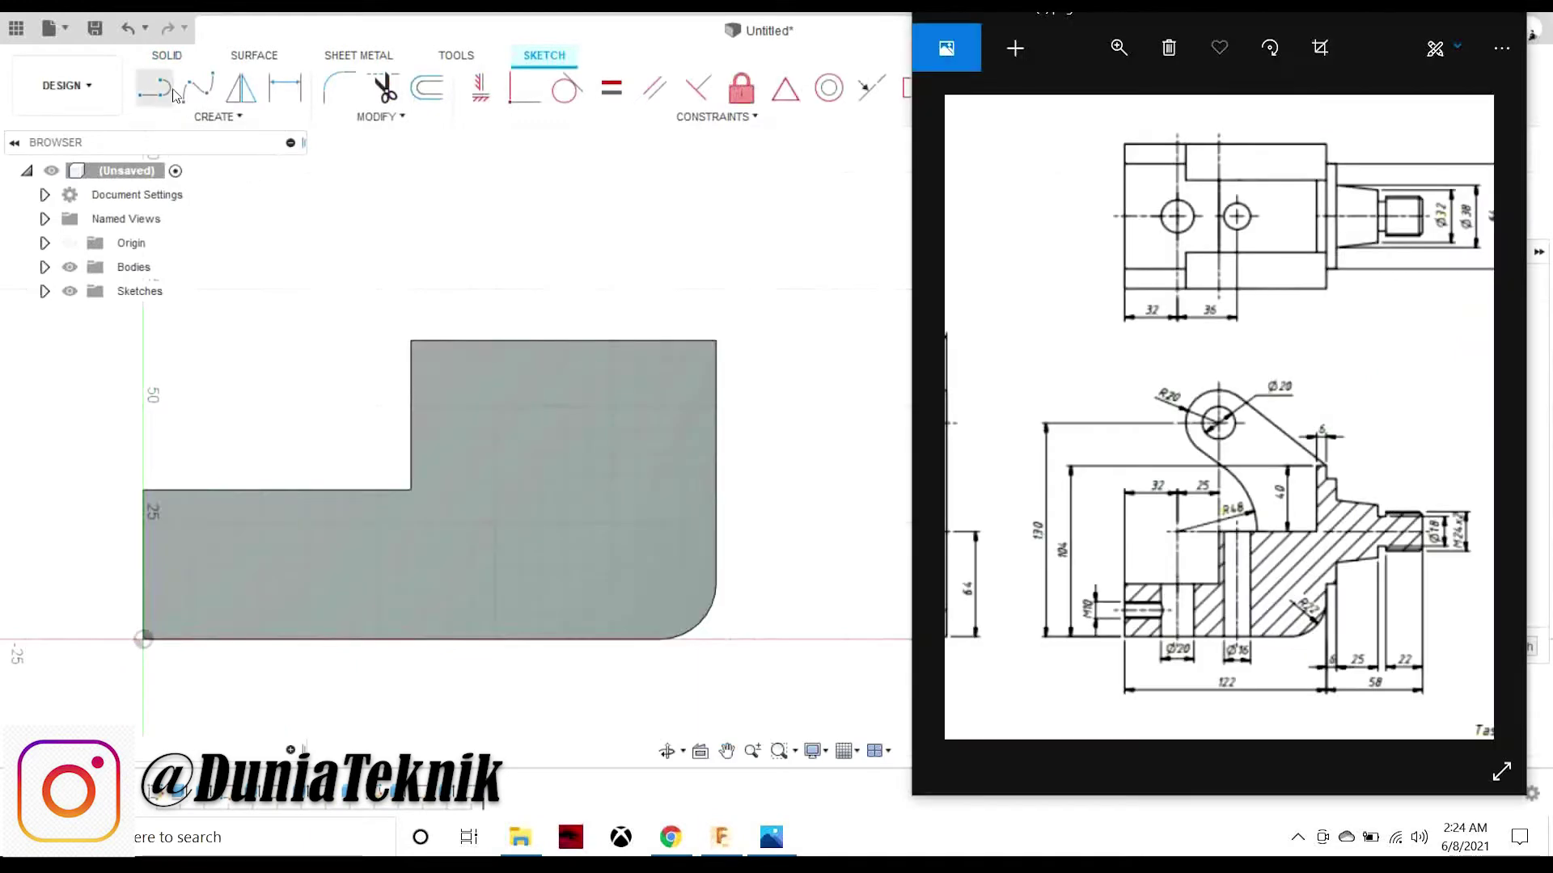
click(142, 639)
click(414, 492)
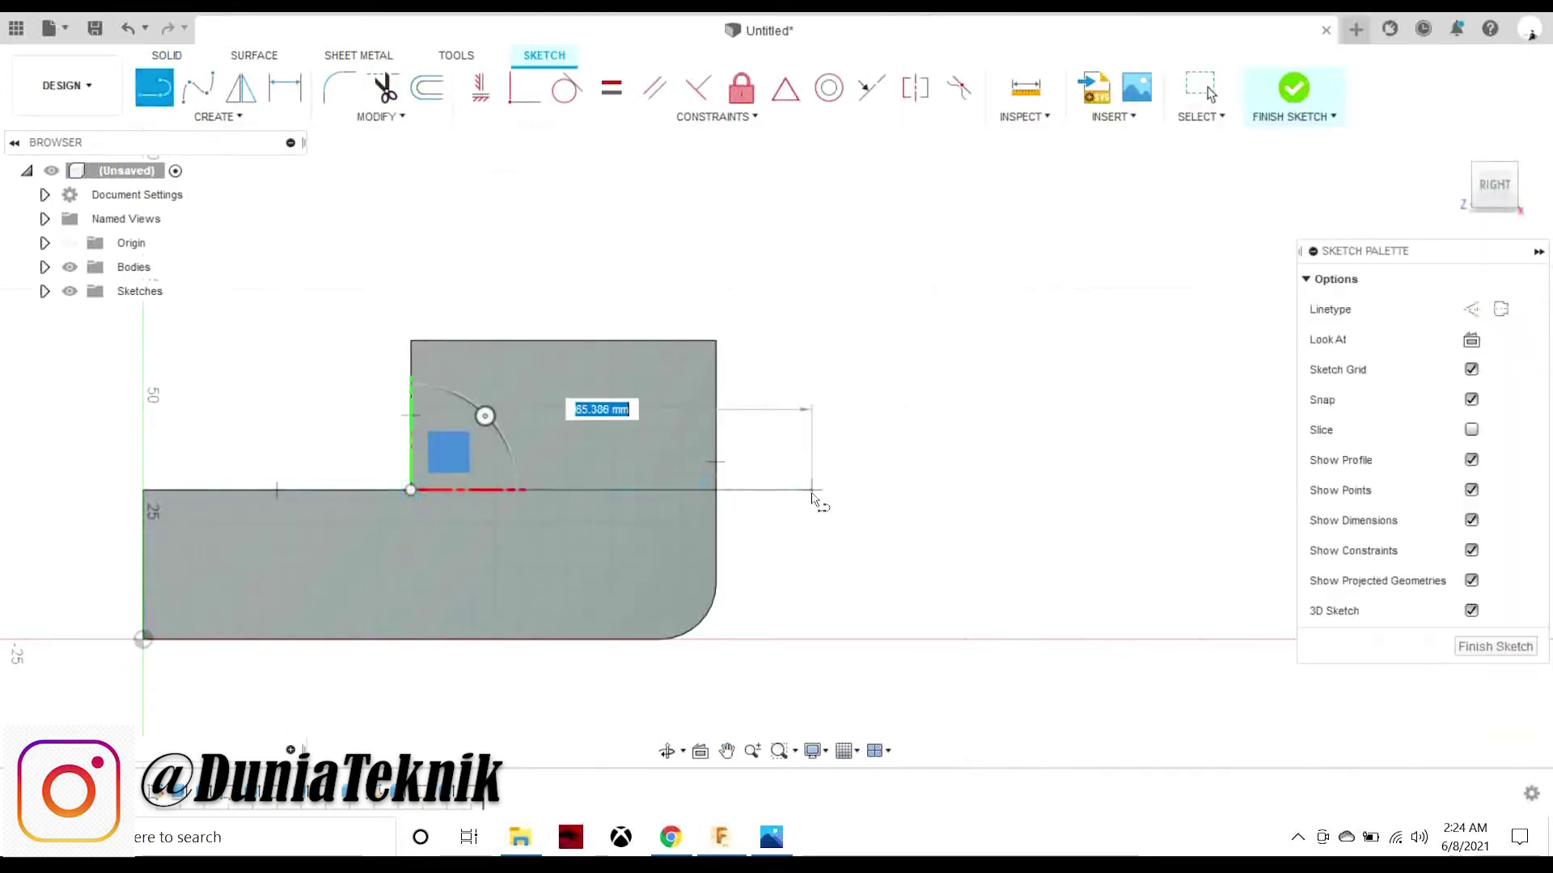
click(716, 490)
click(773, 837)
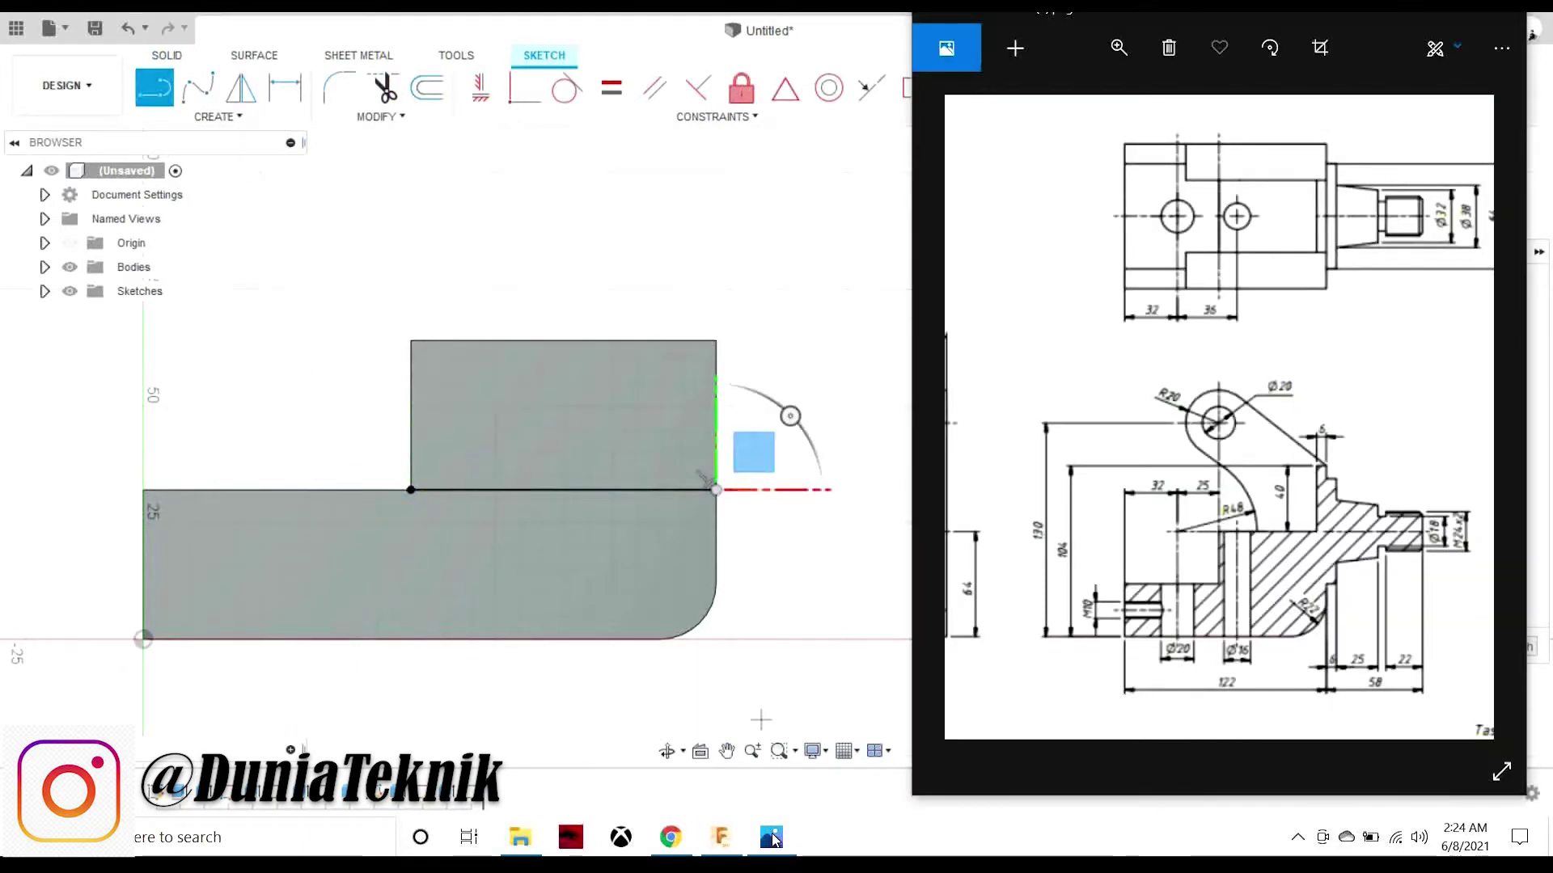
text(6)
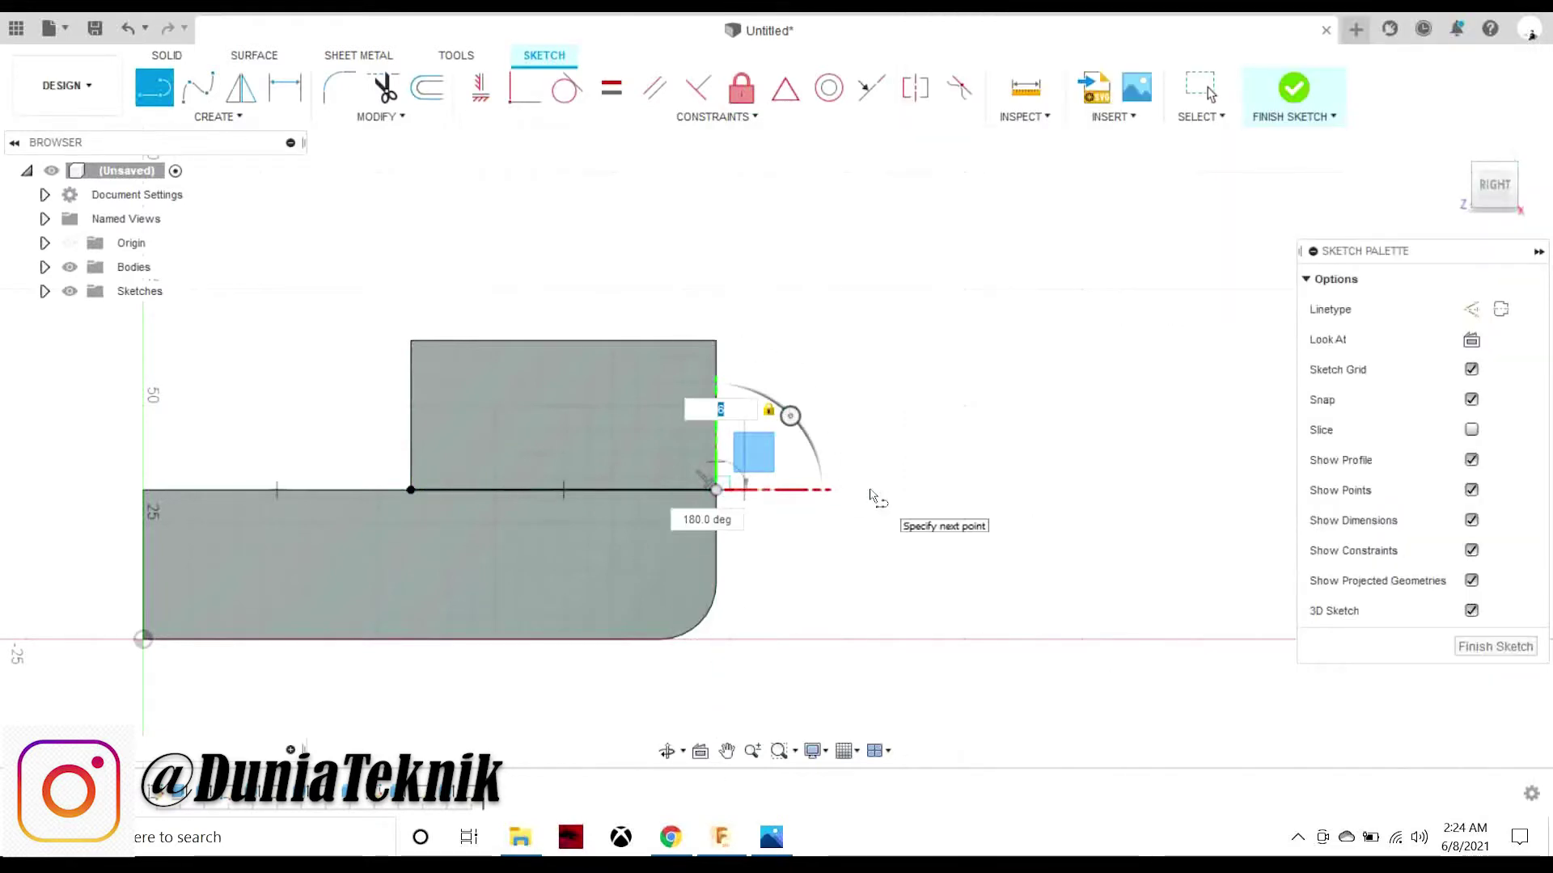
key(Return)
click(772, 837)
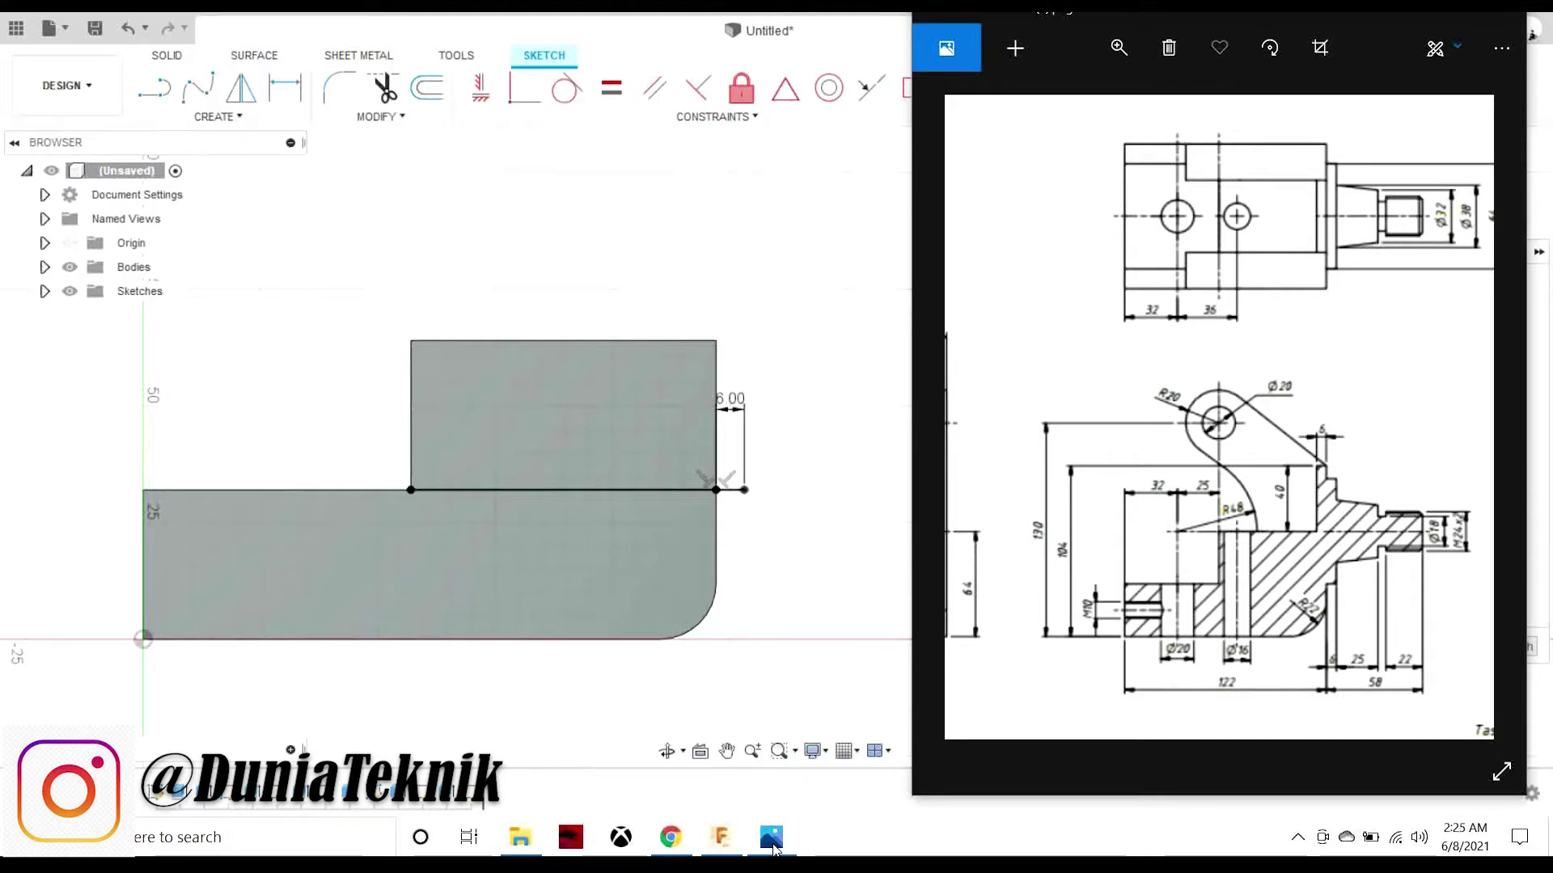
mouse_move(1064, 664)
mouse_down()
mouse_move(1368, 851)
mouse_move(1264, 652)
mouse_move(1088, 670)
mouse_up()
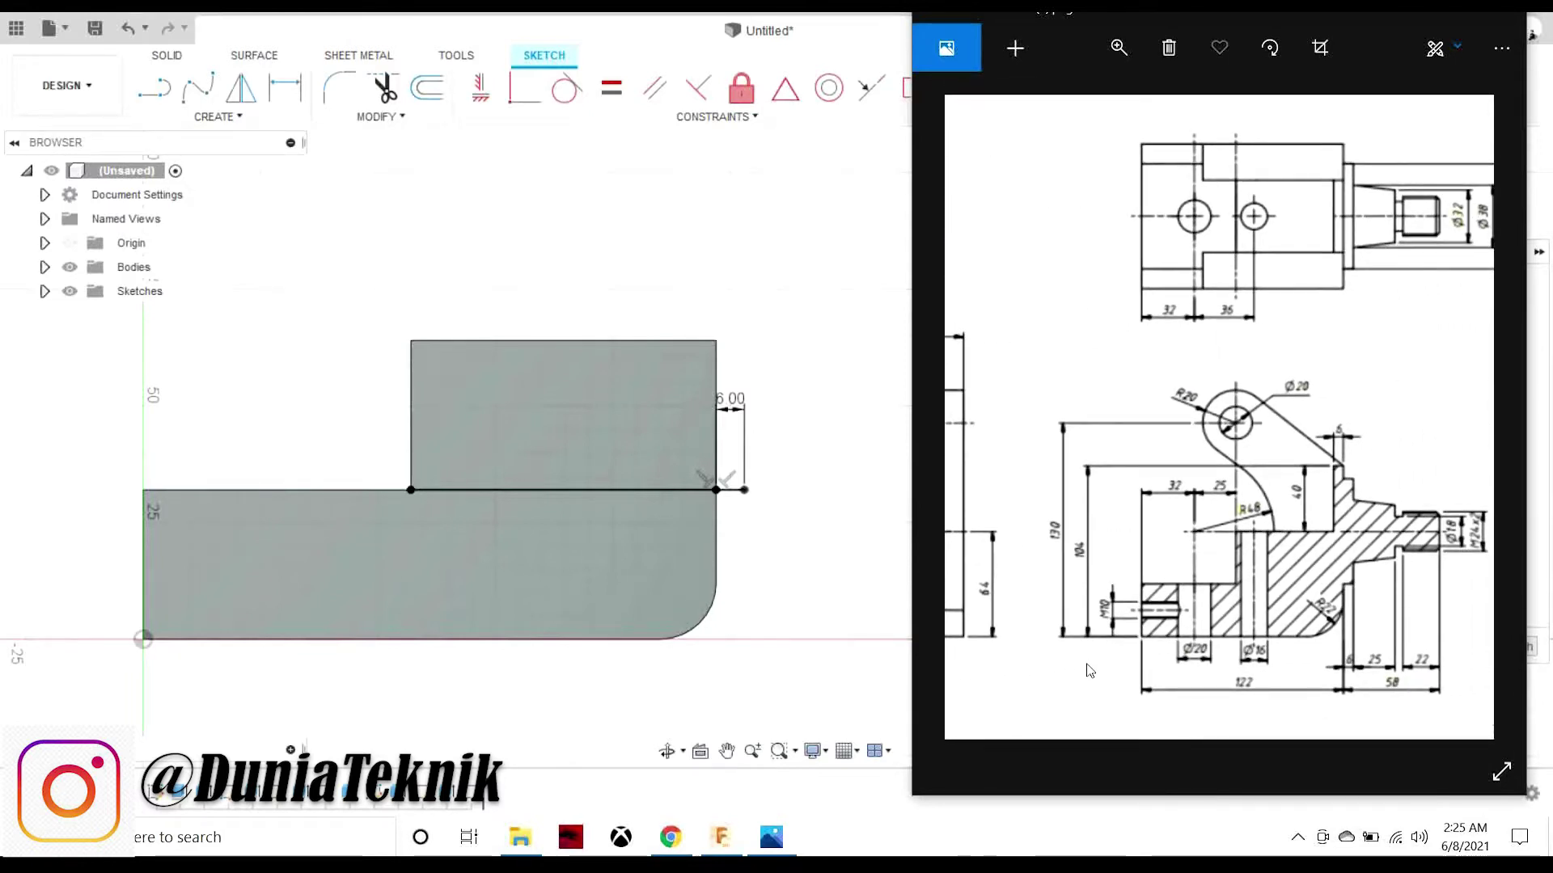
- Draw the vertical edge from the step corner down to the base and a 58 mm base line
key(l)
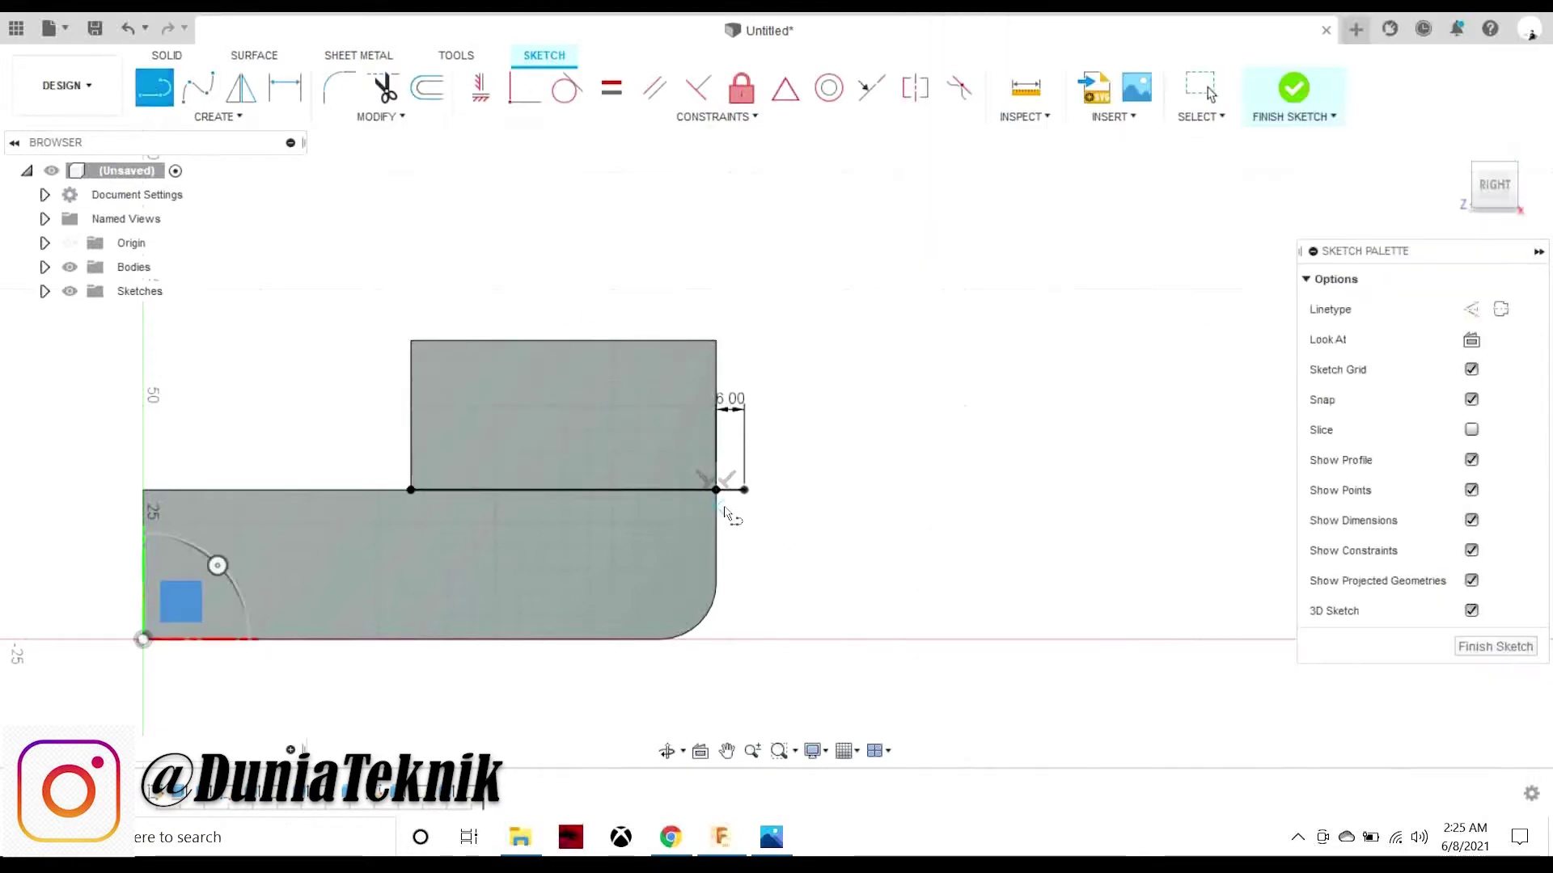
click(716, 490)
click(722, 646)
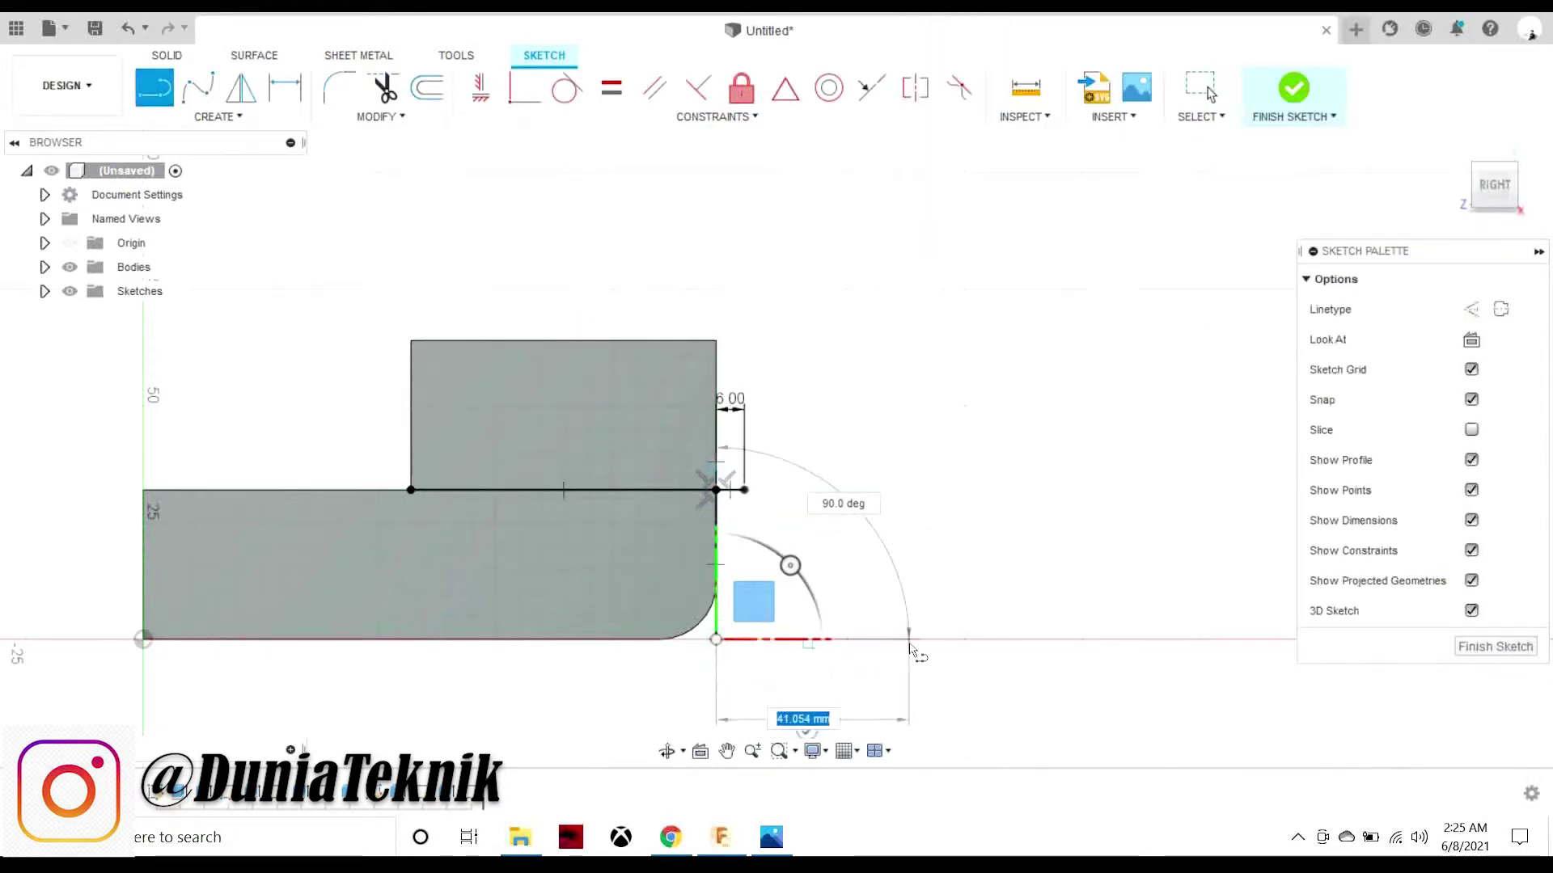
text(58)
key(Return)
key(Escape)
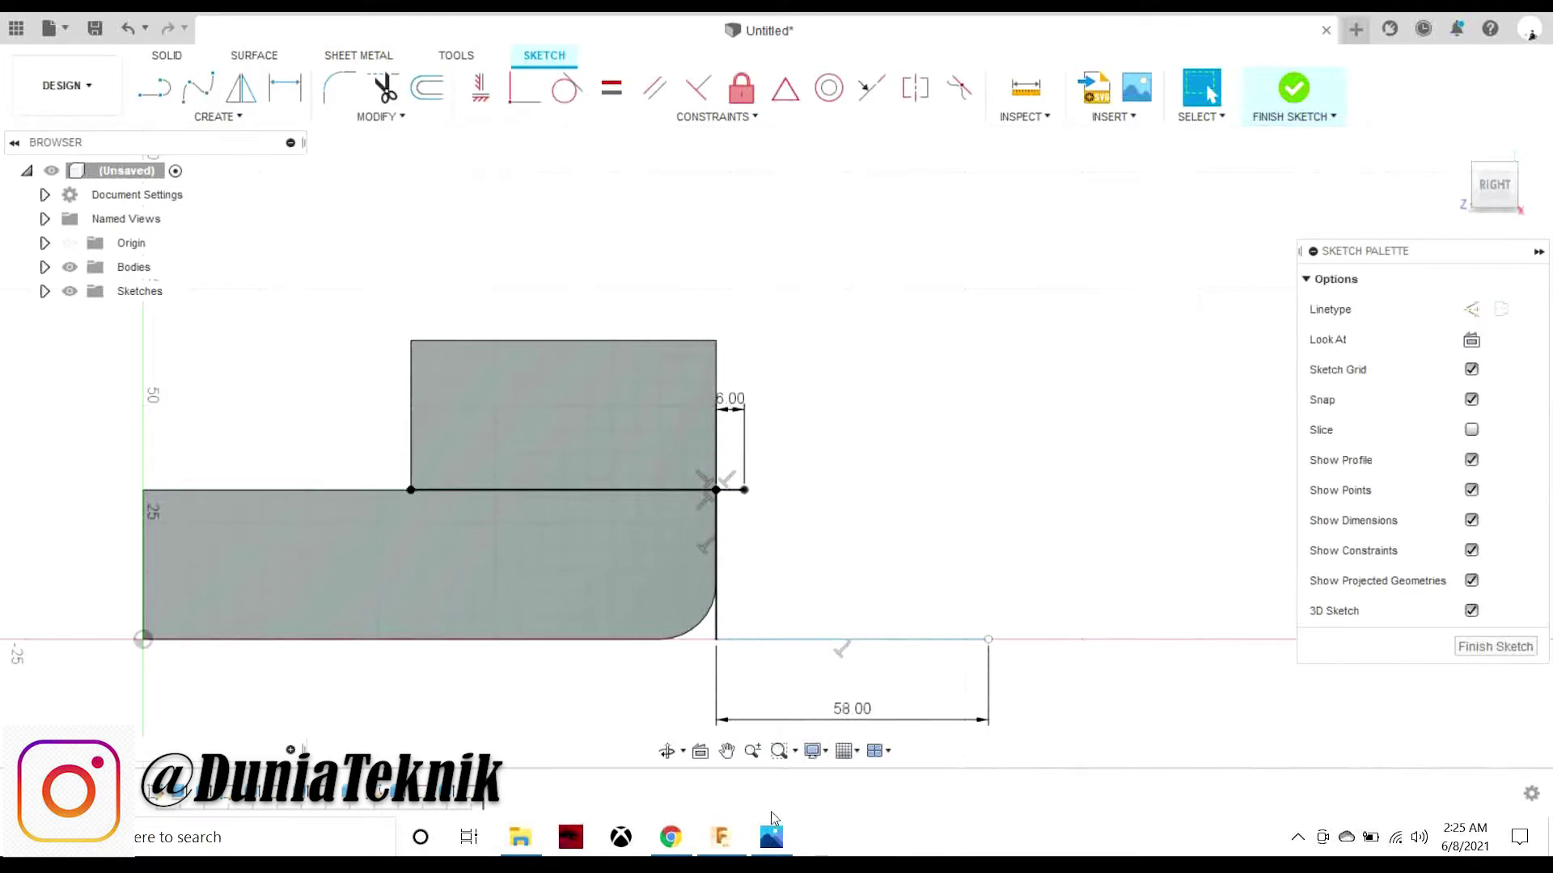
key(alt+Tab)
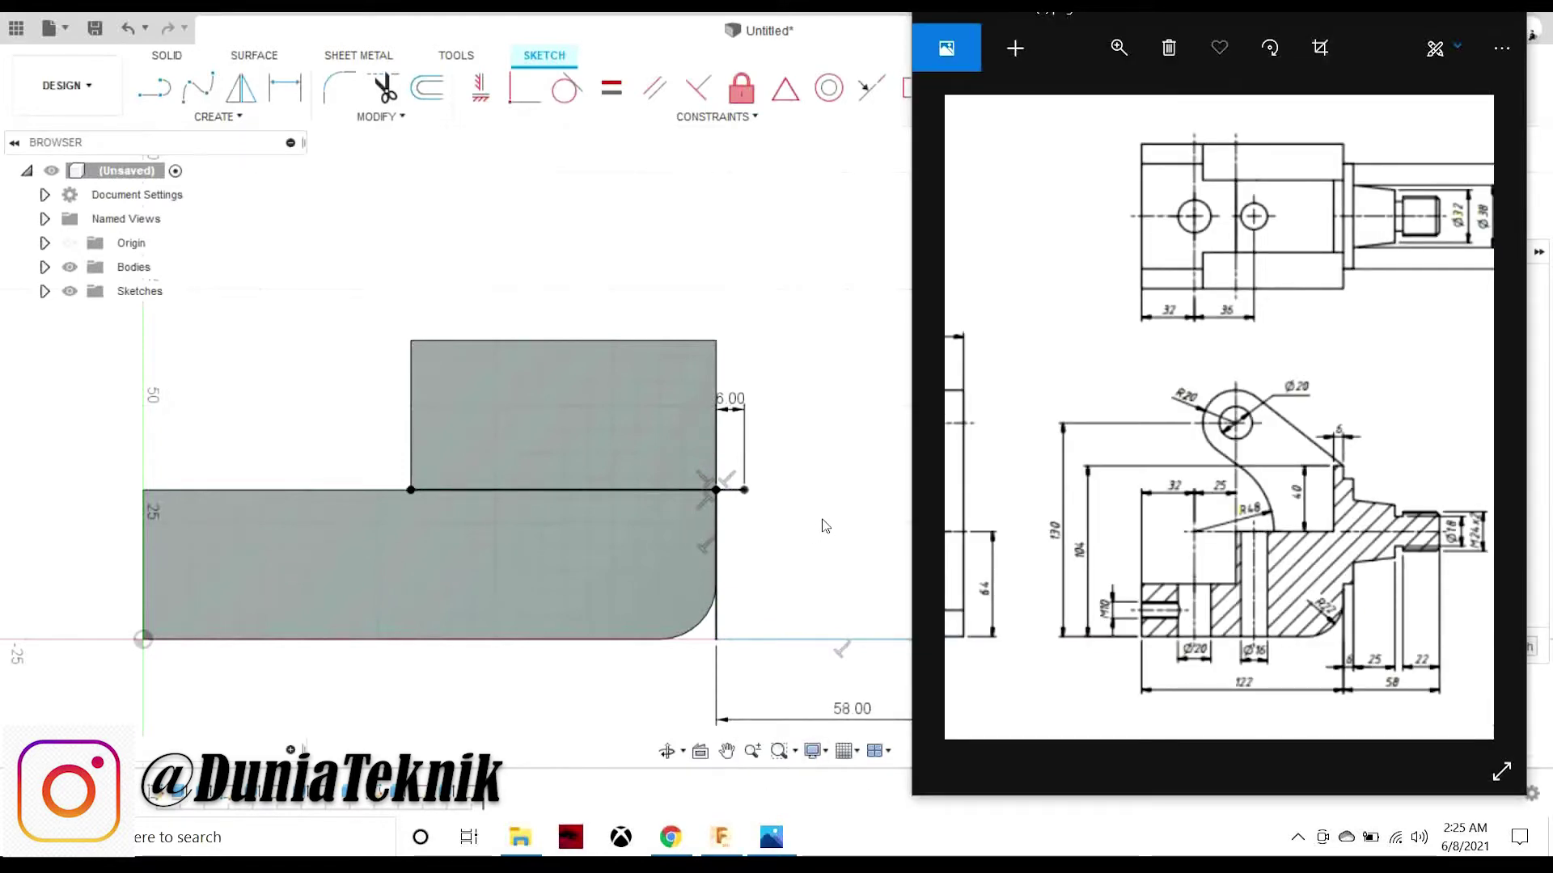
mouse_move(1089, 436)
mouse_down()
mouse_move(1445, 420)
mouse_move(1092, 417)
mouse_up()
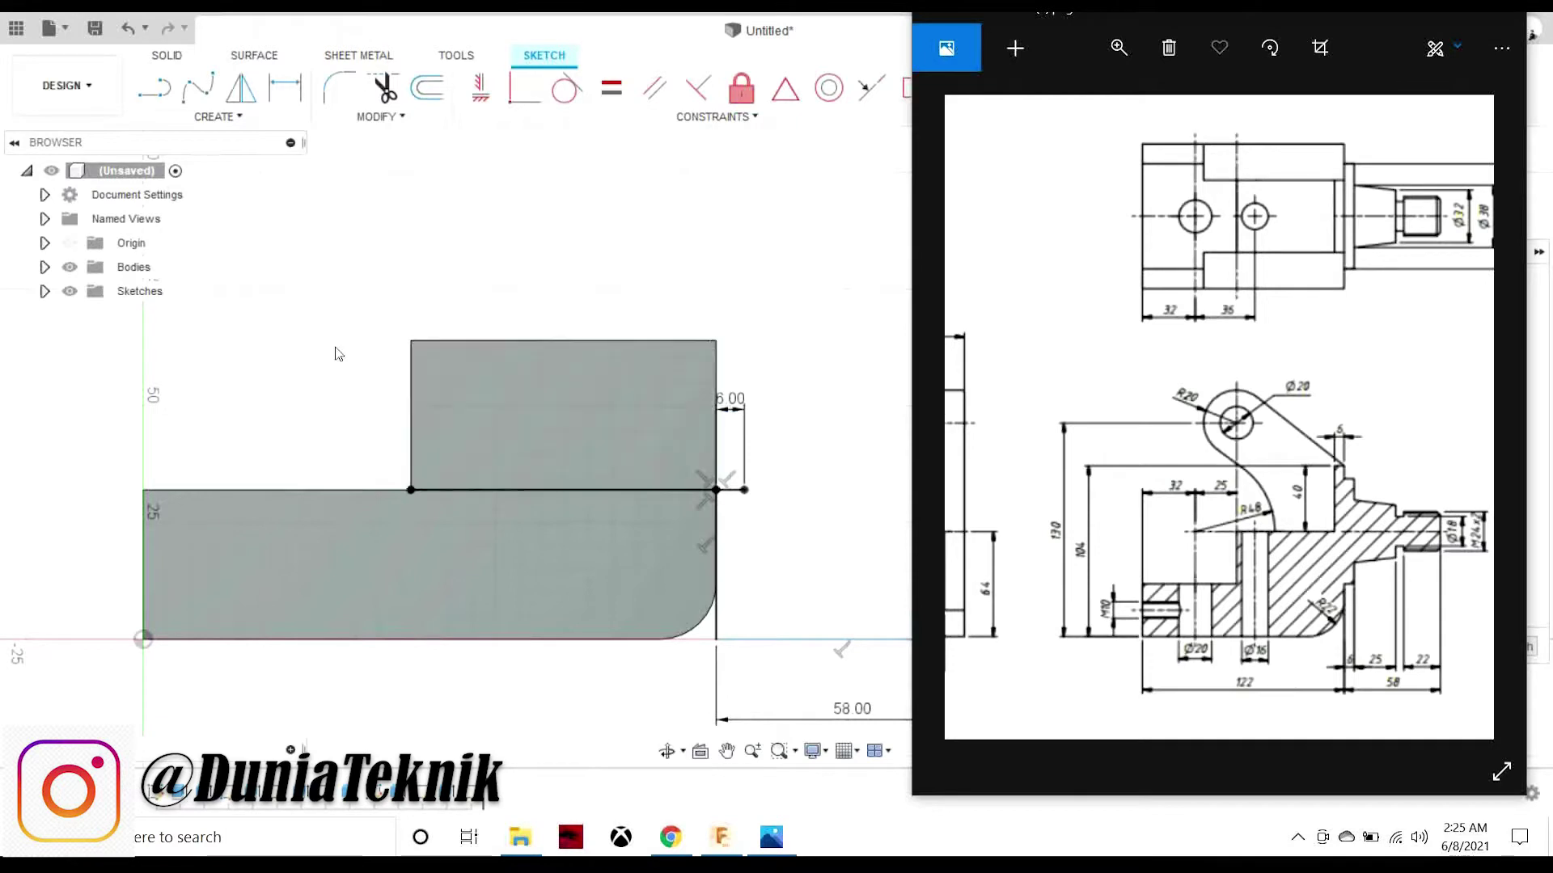
- Draw a matching 58 mm top line from the upper block's top-right corner
click(154, 87)
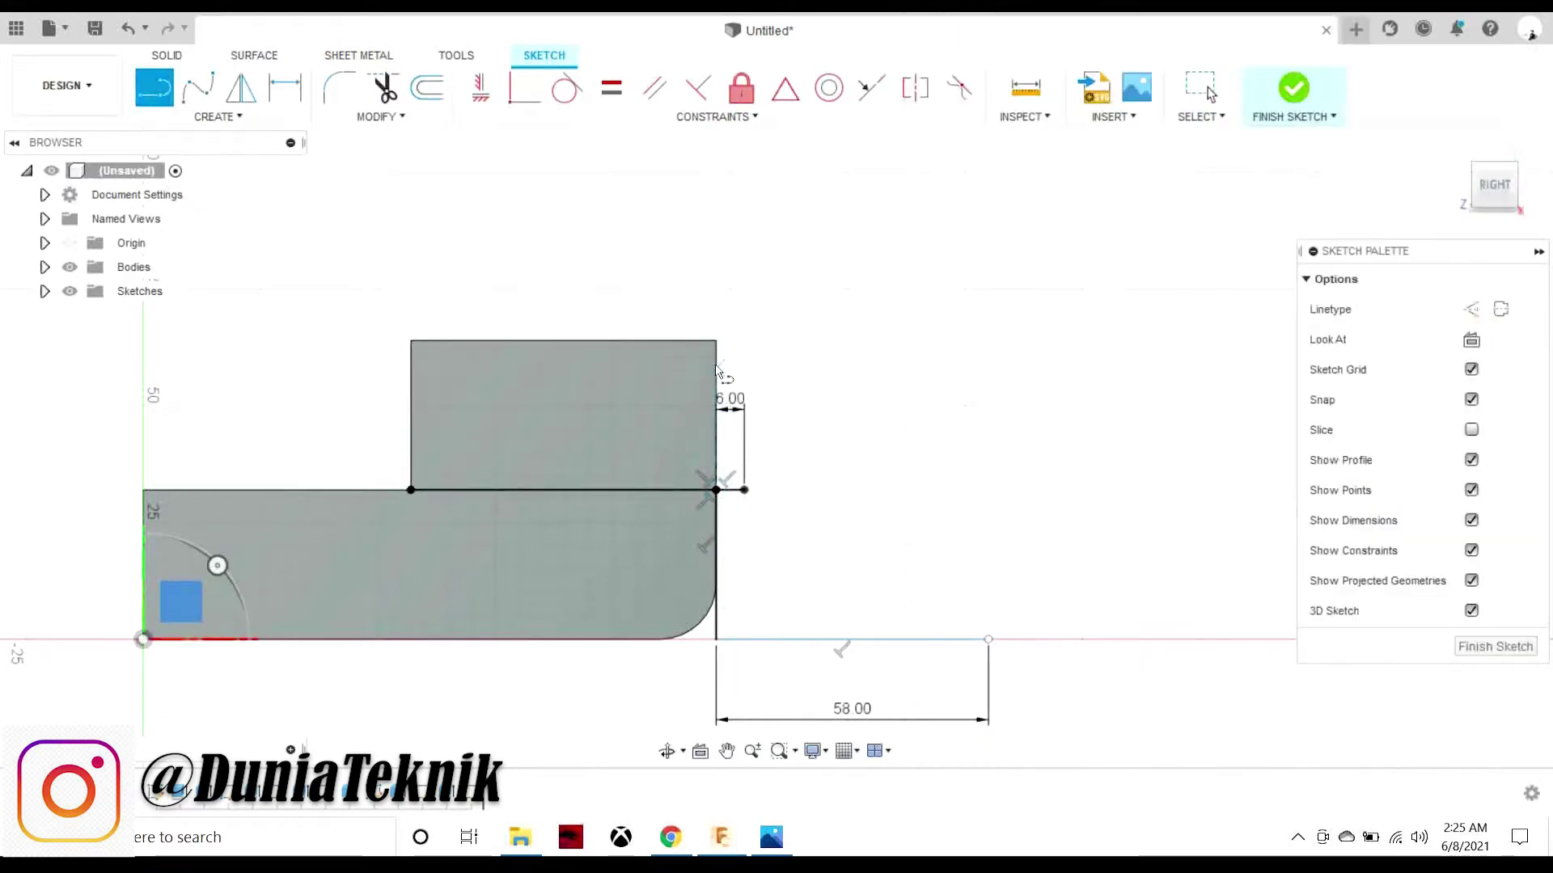
click(716, 341)
click(987, 340)
key(Escape)
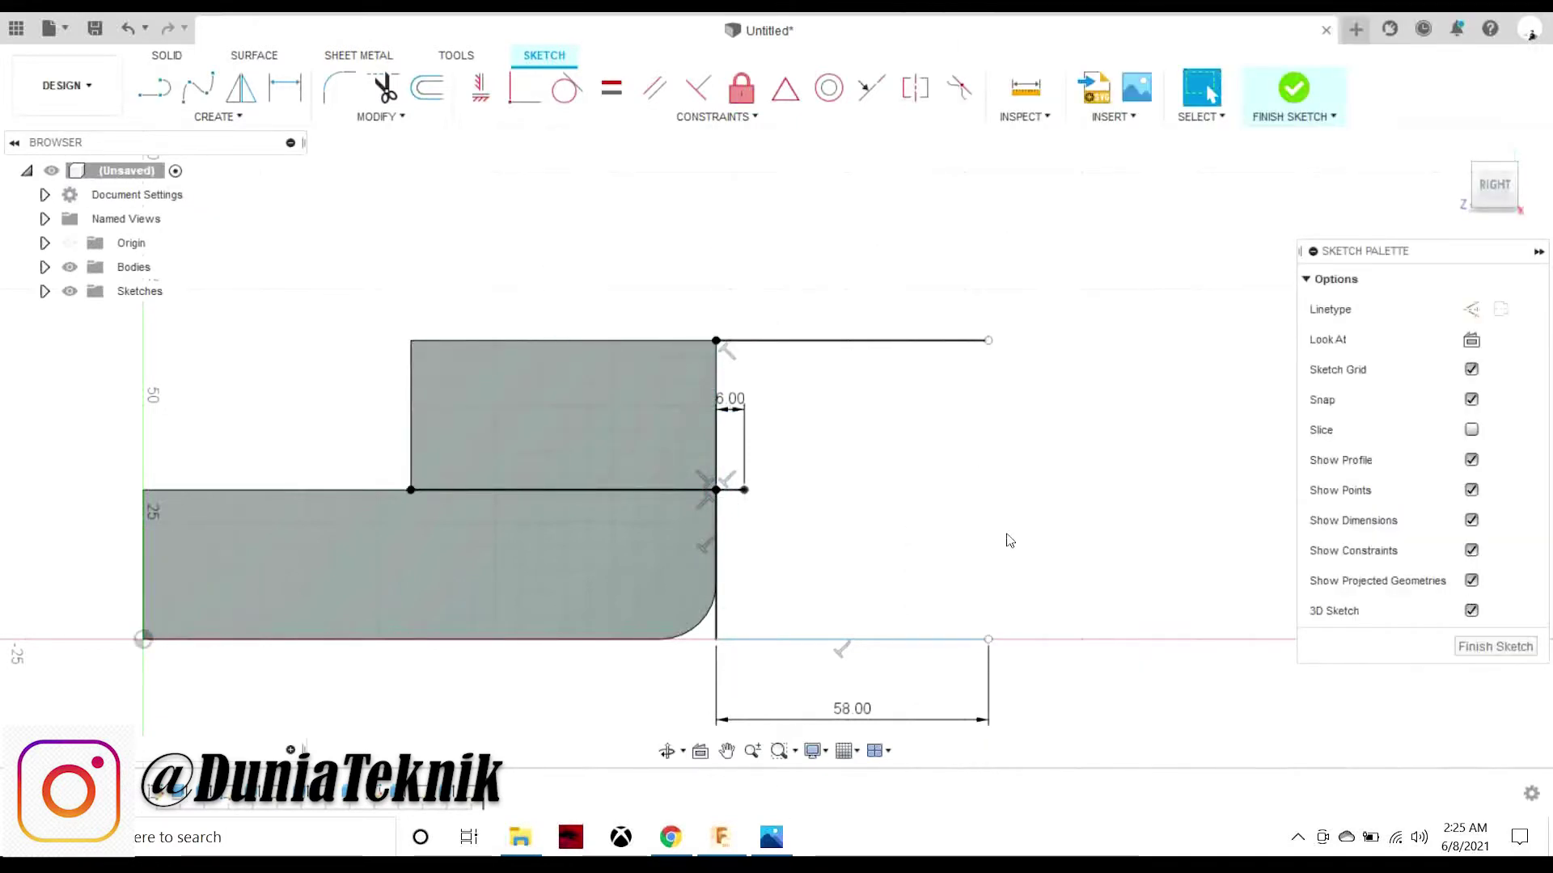
middle_drag(955, 768, 782, 797)
click(771, 837)
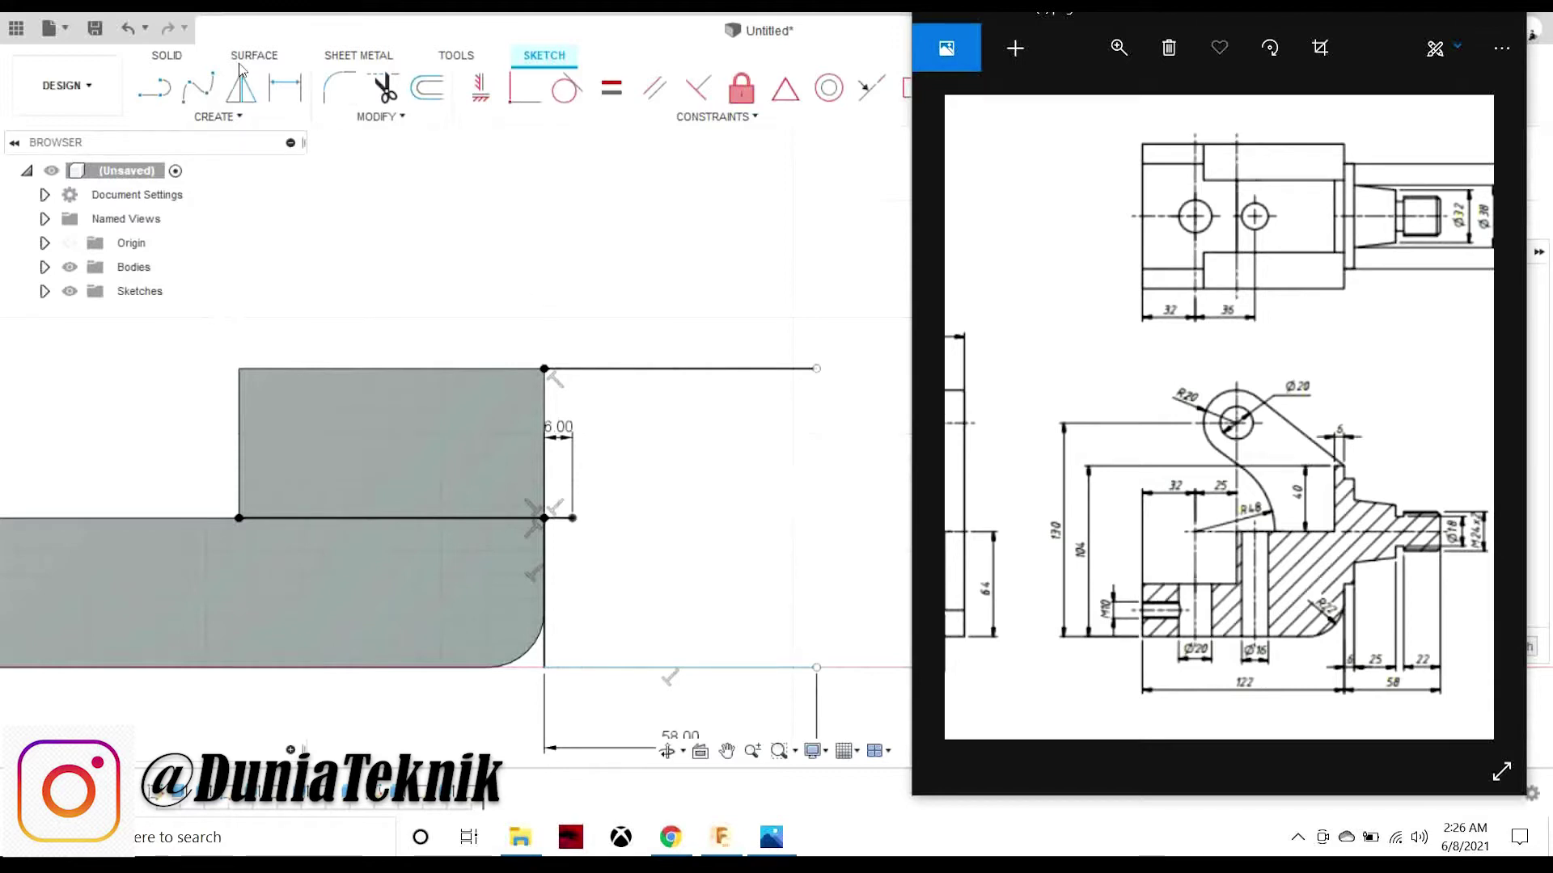
- Draw the 6 mm offset edge up to the top line and a 12 mm drop from its right end
click(154, 88)
click(572, 517)
click(572, 369)
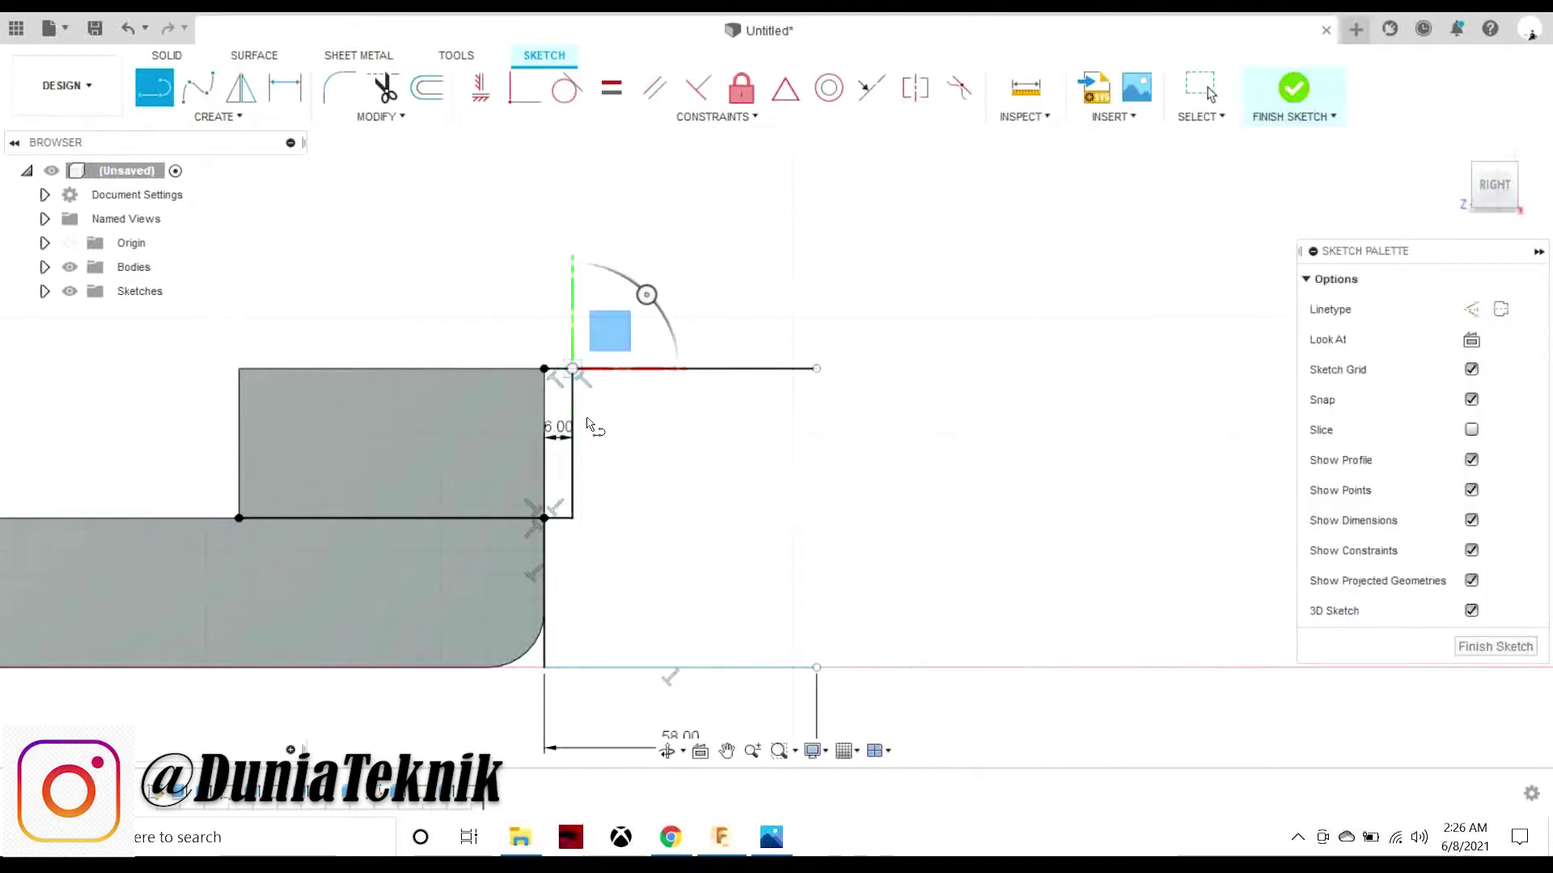
key(alt+Tab)
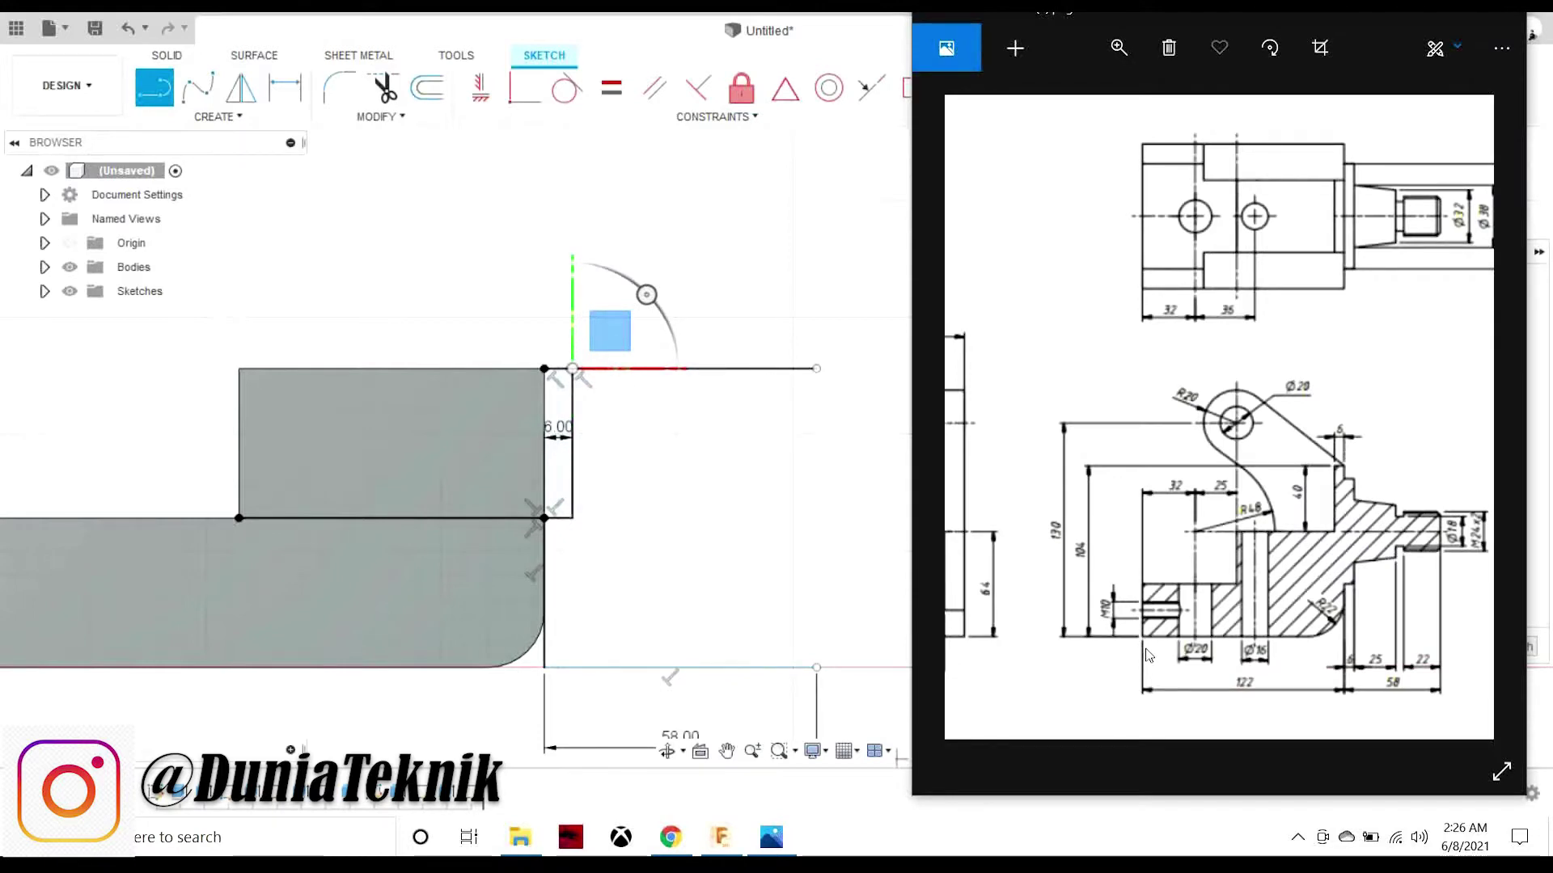
click(824, 373)
text(12)
key(Return)
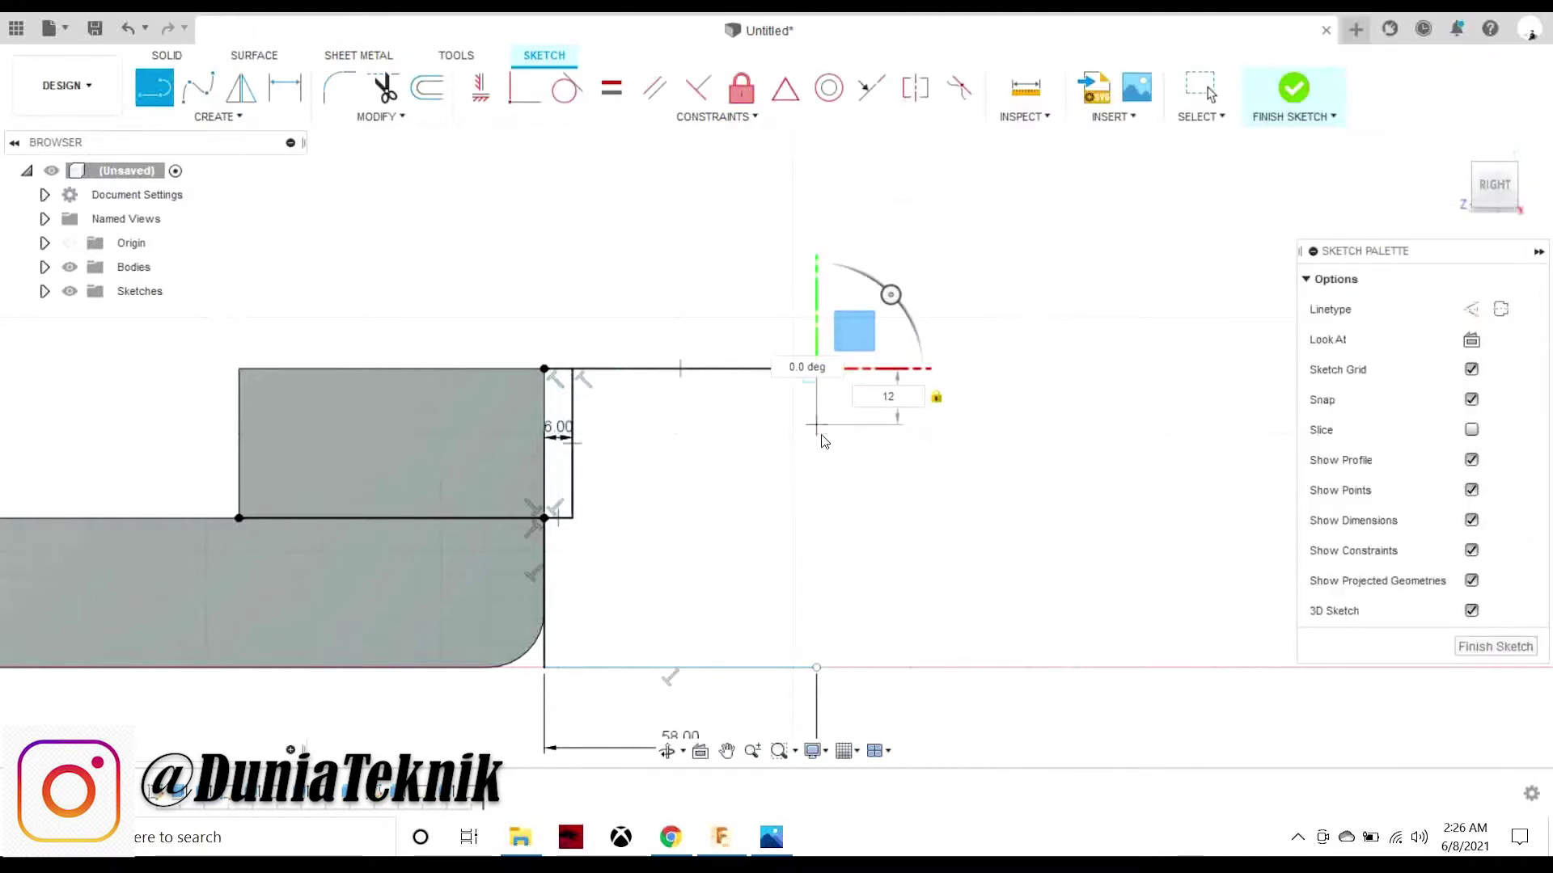
key(Escape)
click(770, 836)
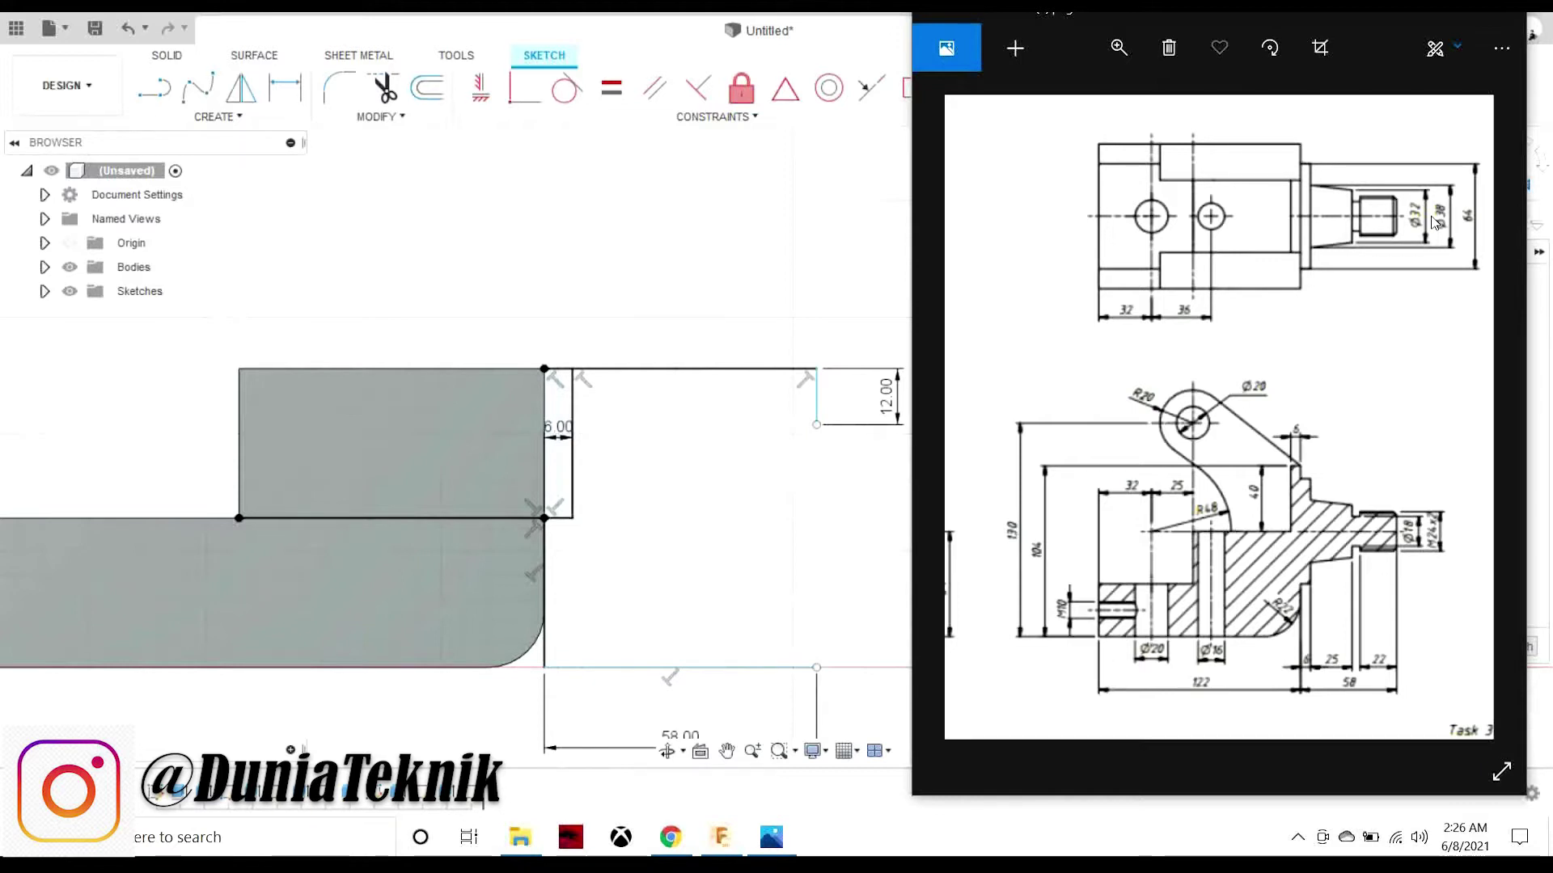
- Draw a 22 mm line heading left from the bottom of the 12 mm drop
click(154, 87)
click(816, 423)
text(22)
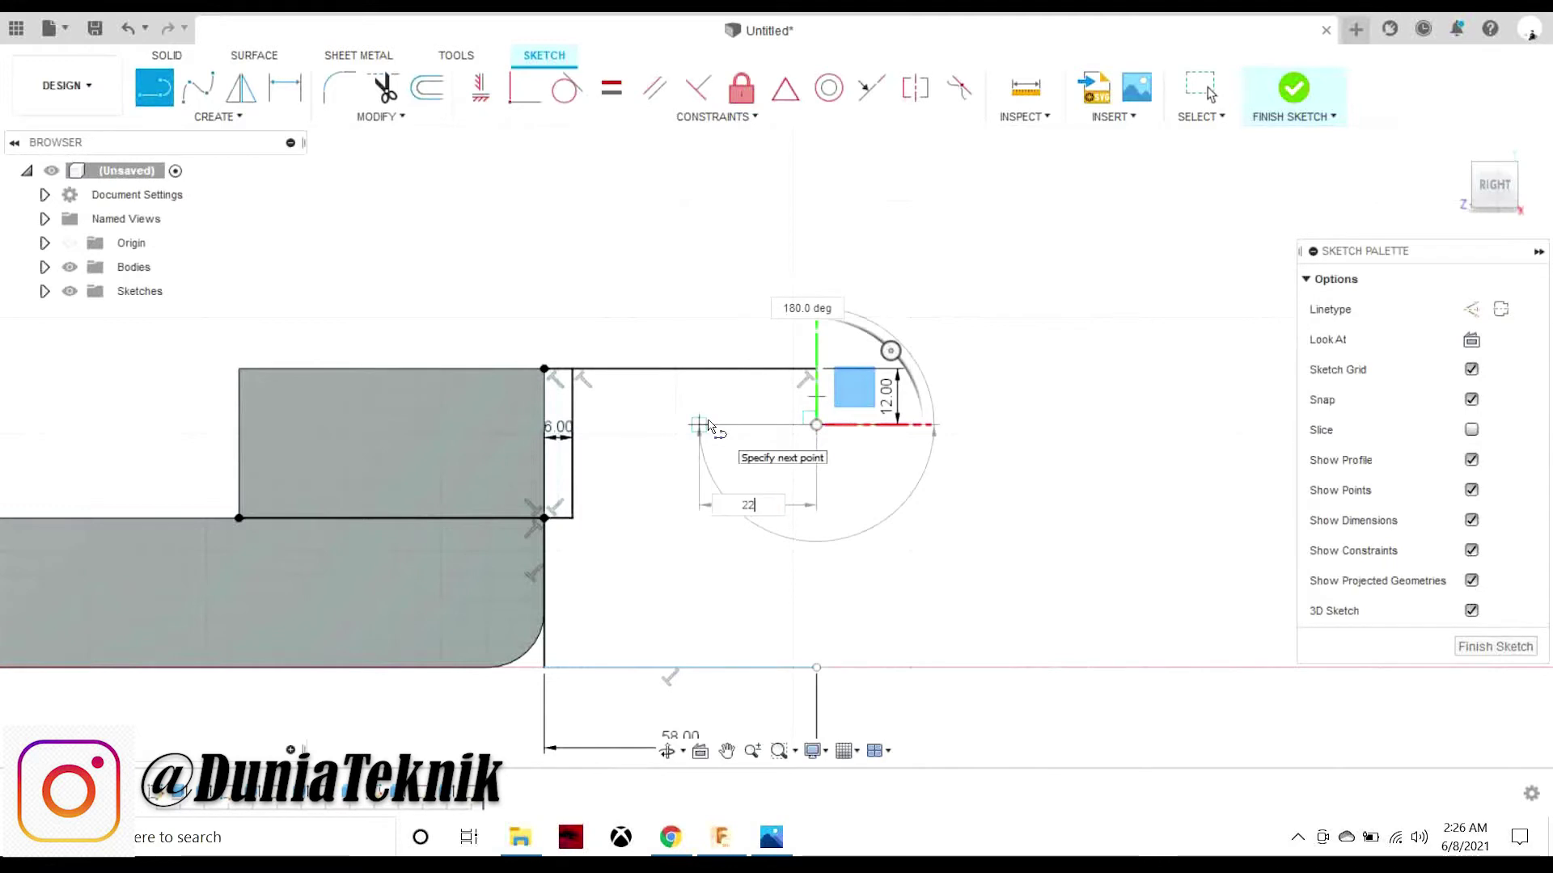
key(Return)
key(Escape)
click(770, 839)
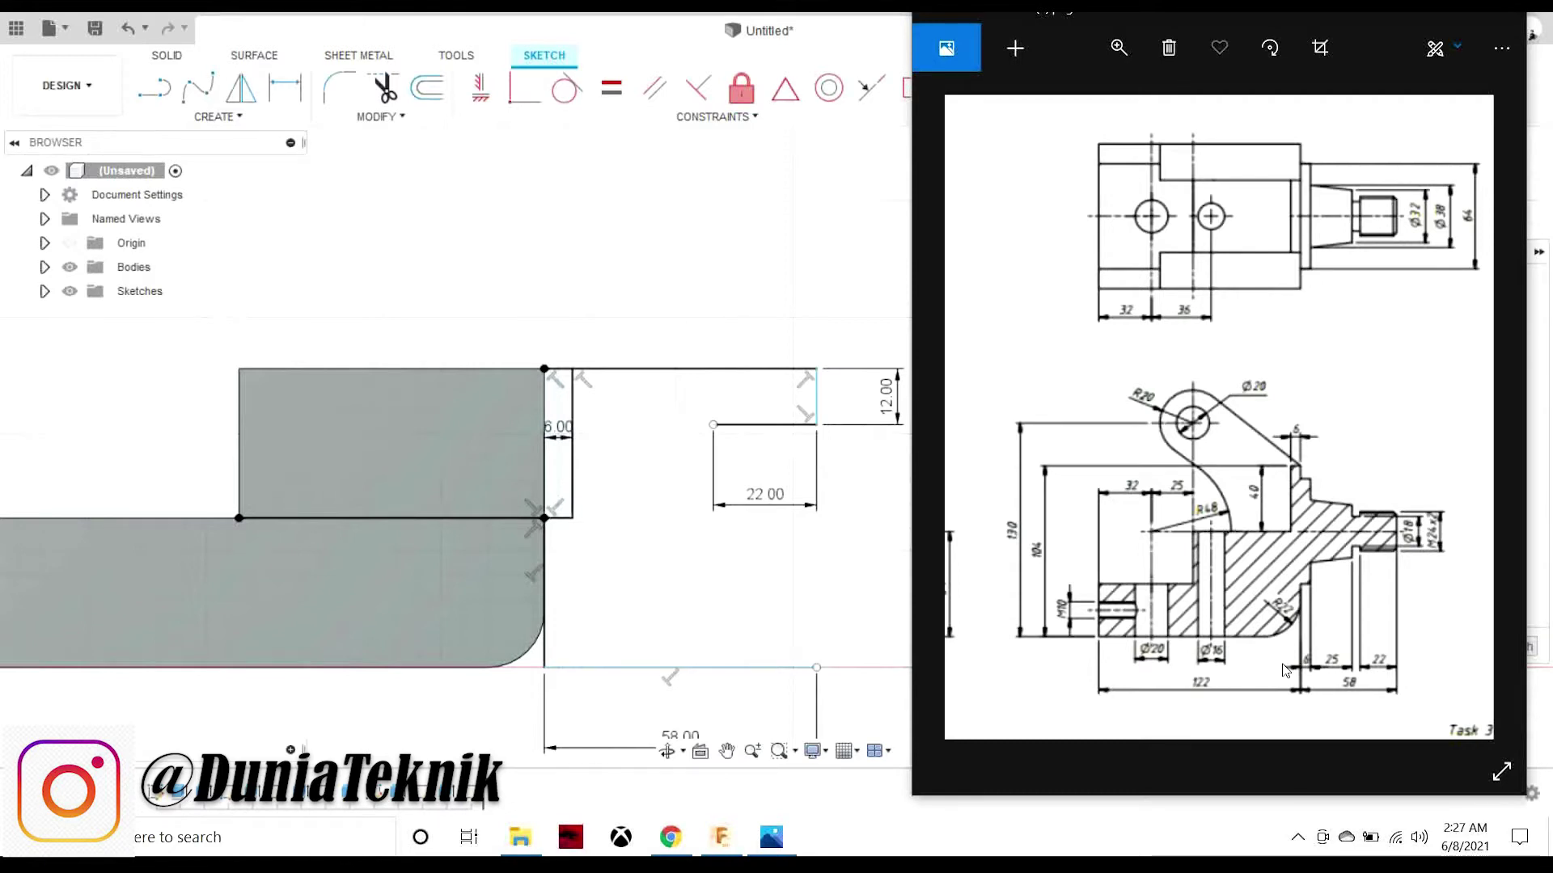
- Draw a 5 mm wide two-point rectangle at the end of the 22 mm line
click(214, 116)
mouse_move(182, 160)
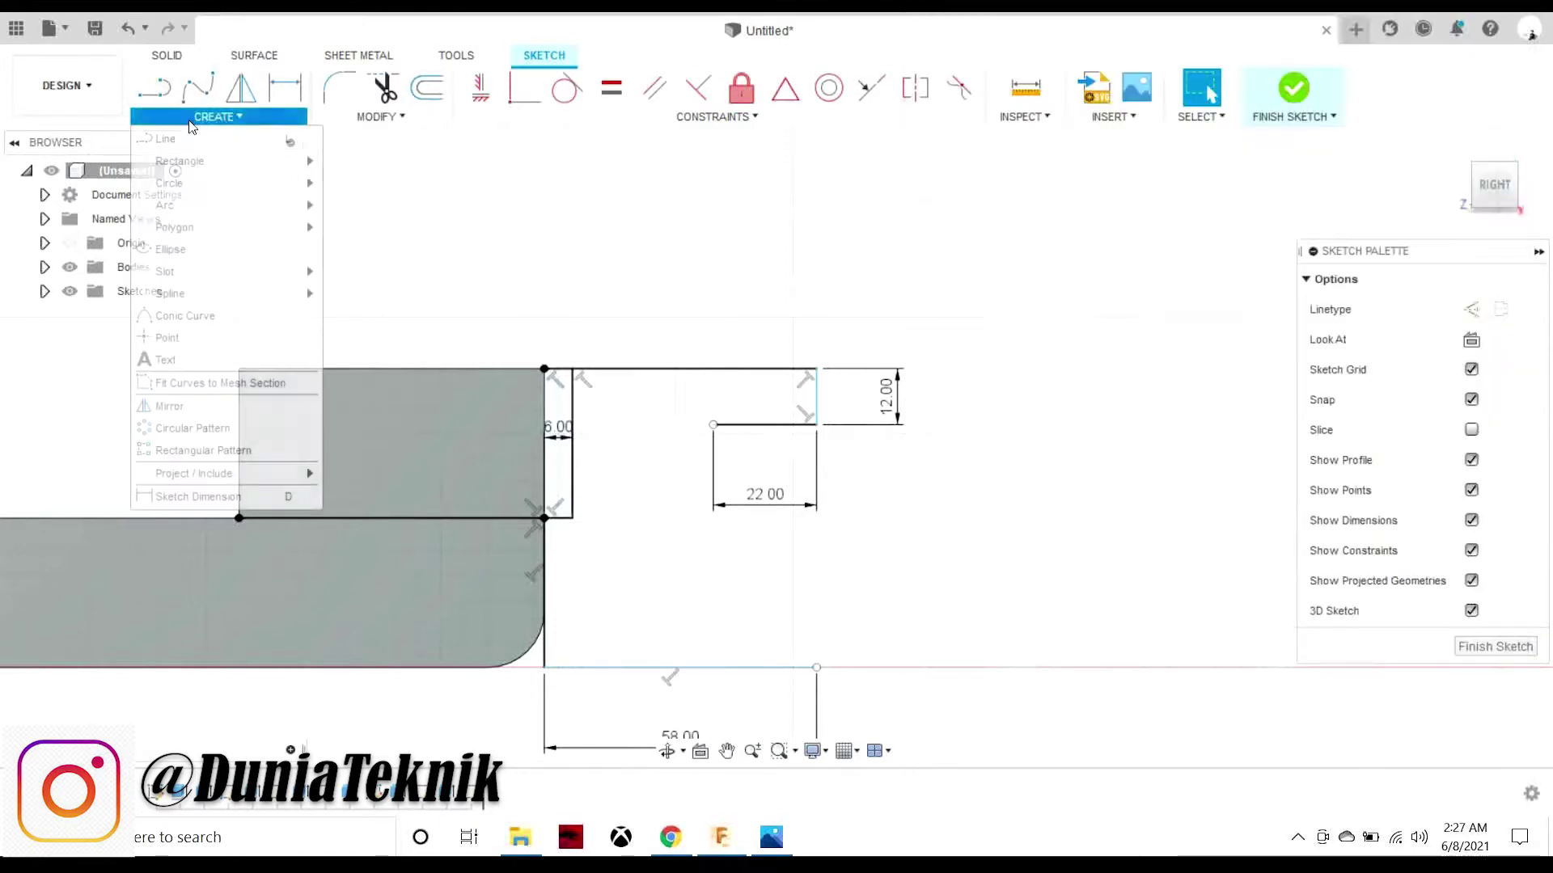
click(383, 160)
click(712, 425)
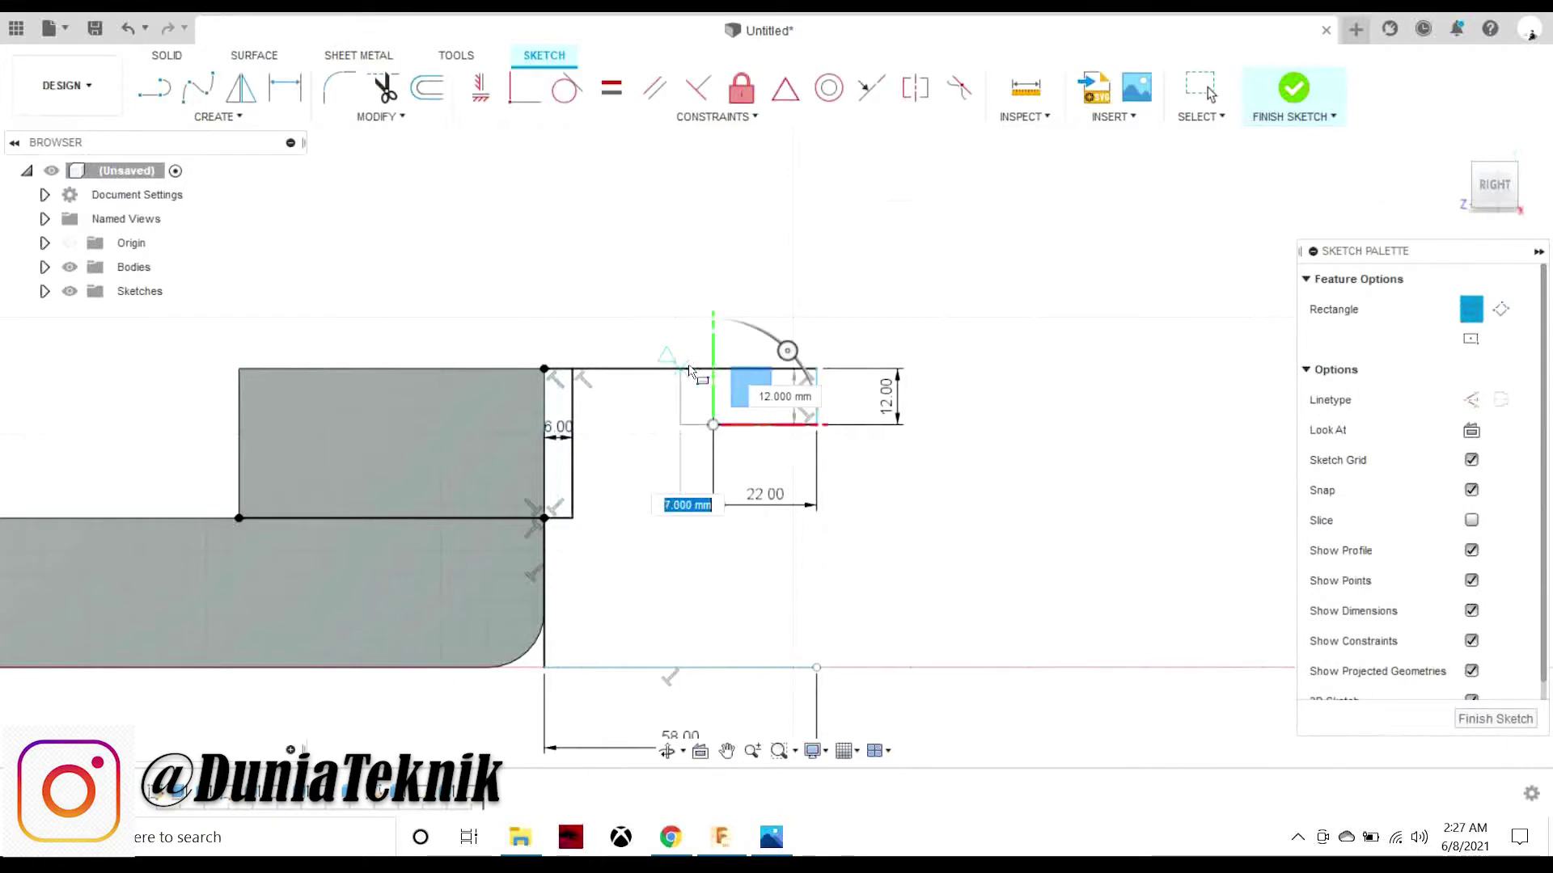
click(689, 370)
key(Escape)
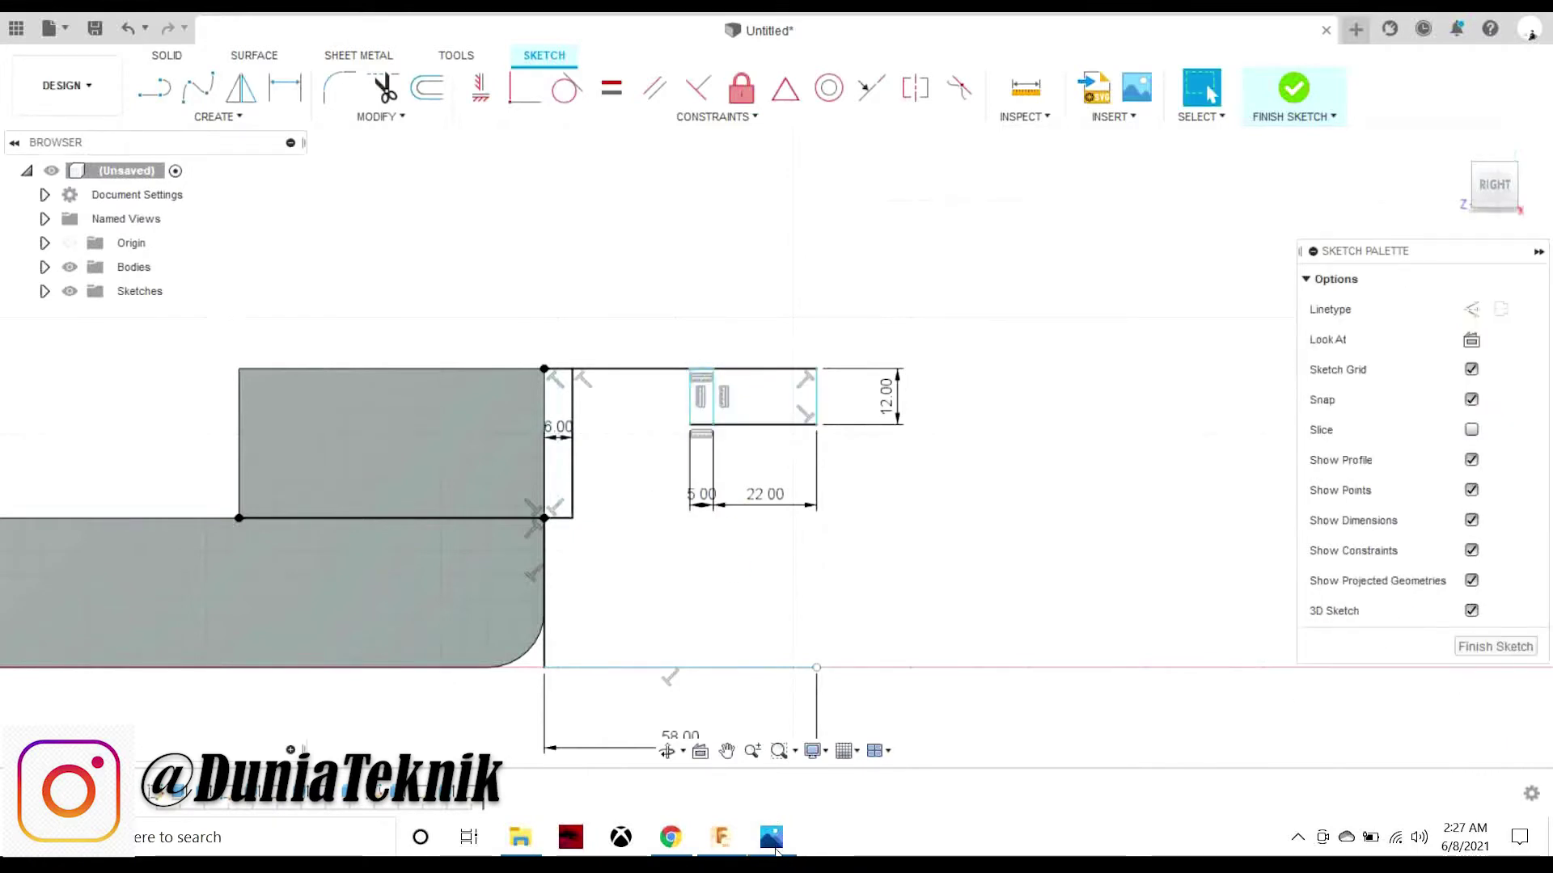
click(777, 851)
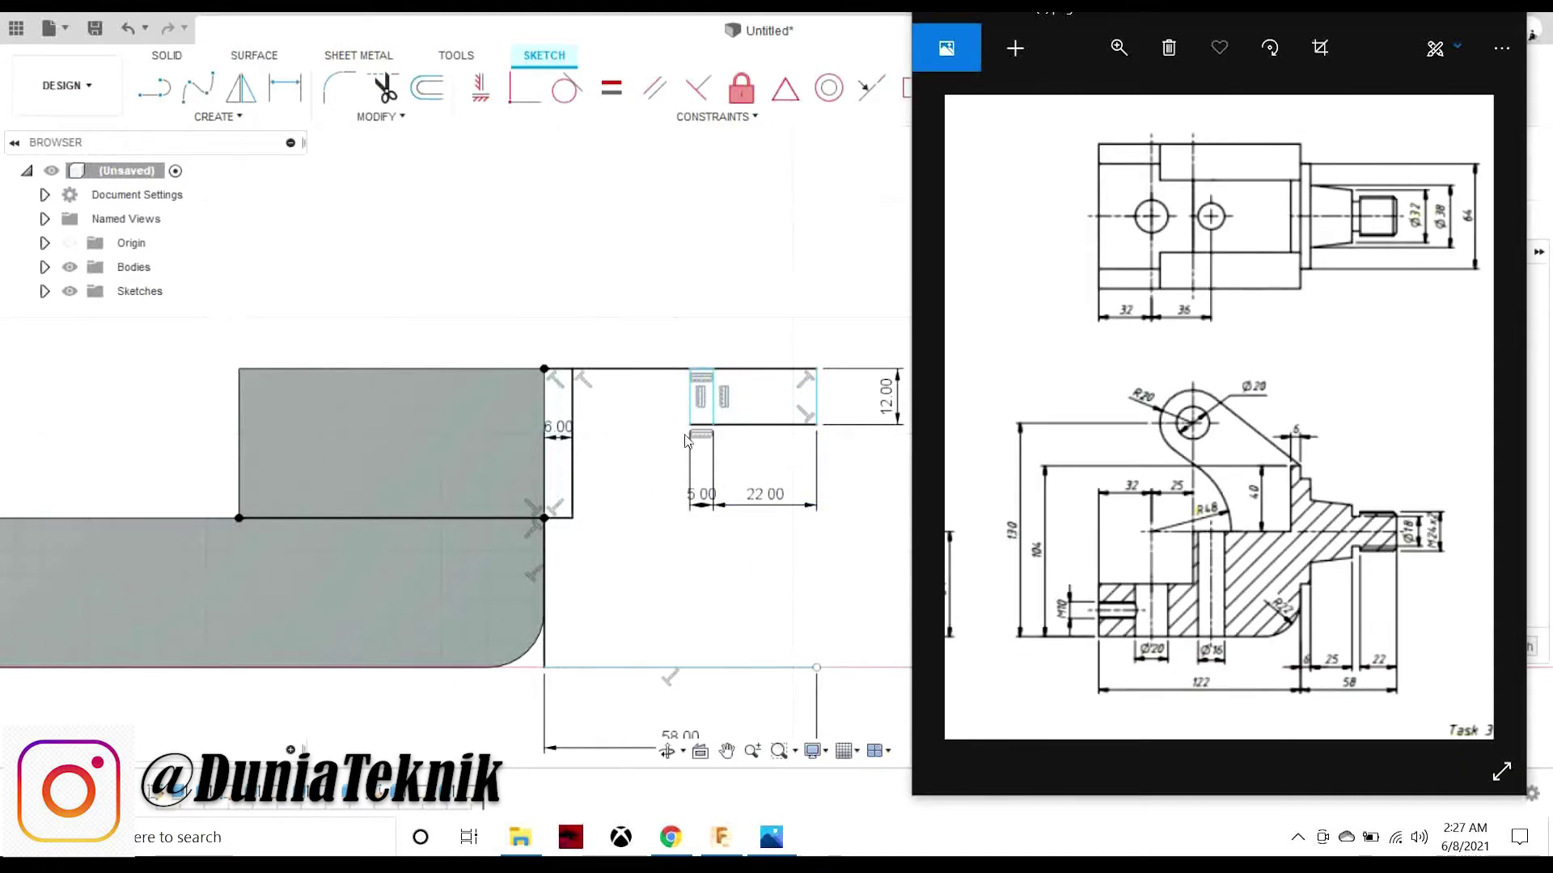
- Draw a 19 mm vertical line at the rectangle's top corner, then delete it as wrong
click(154, 87)
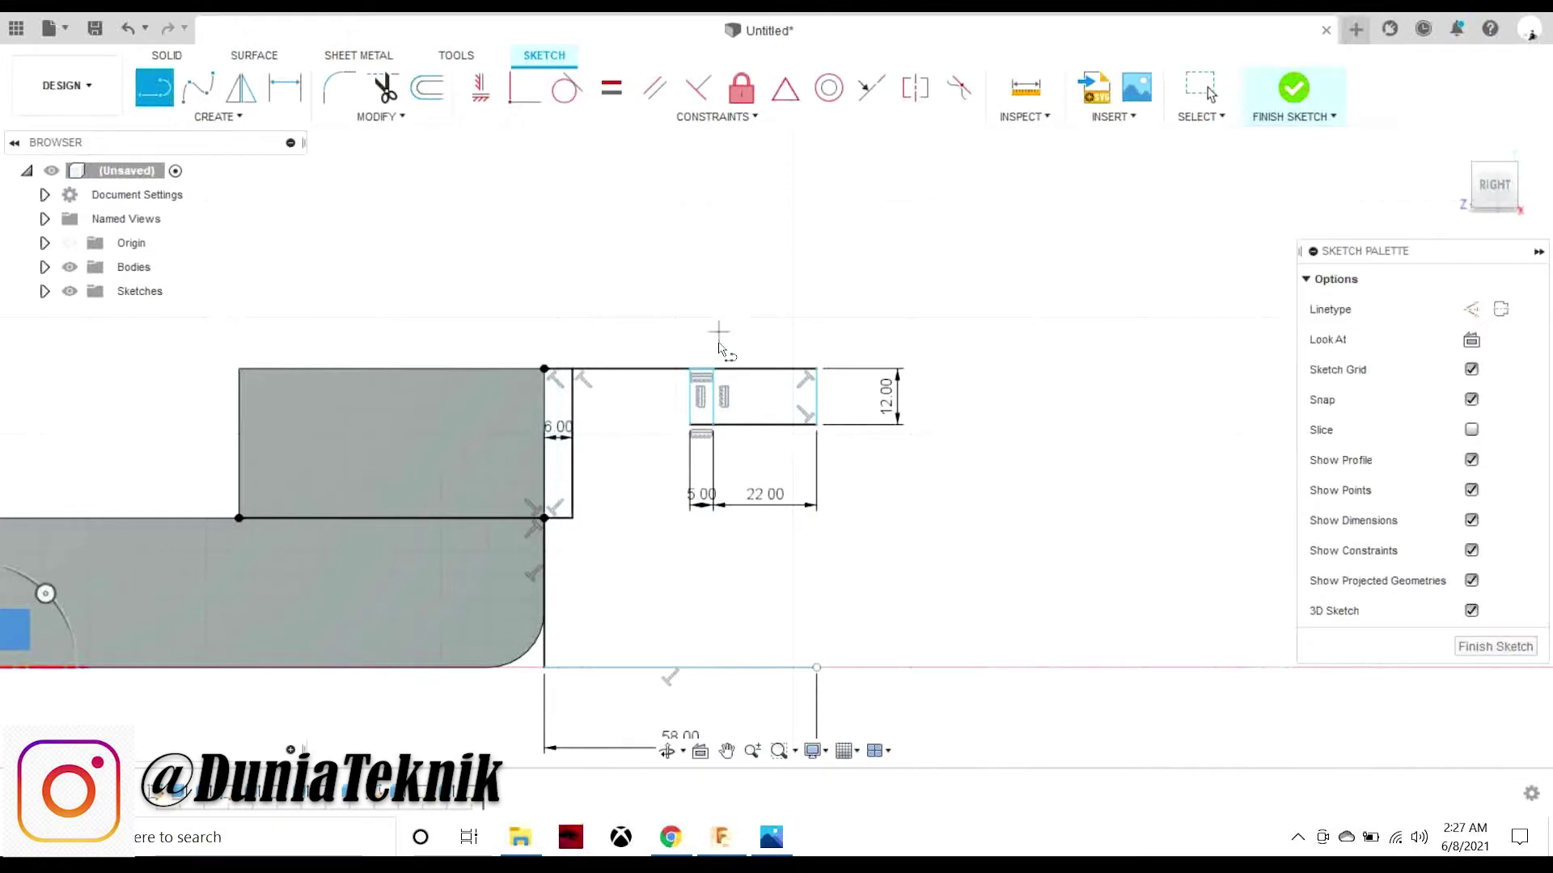
click(689, 369)
text(19)
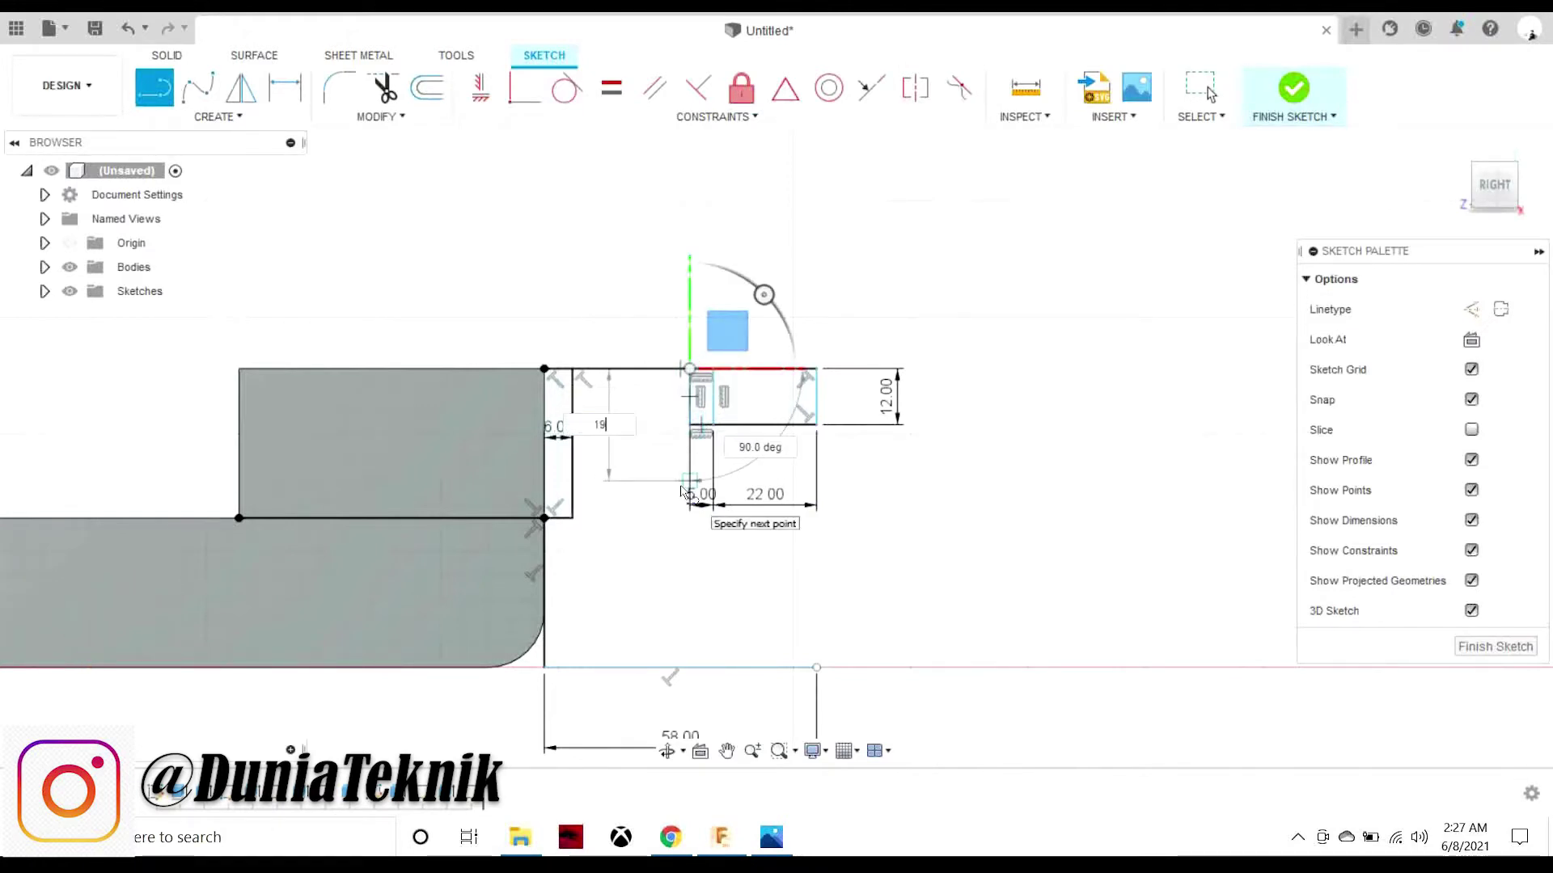
key(Return)
key(Escape)
click(768, 846)
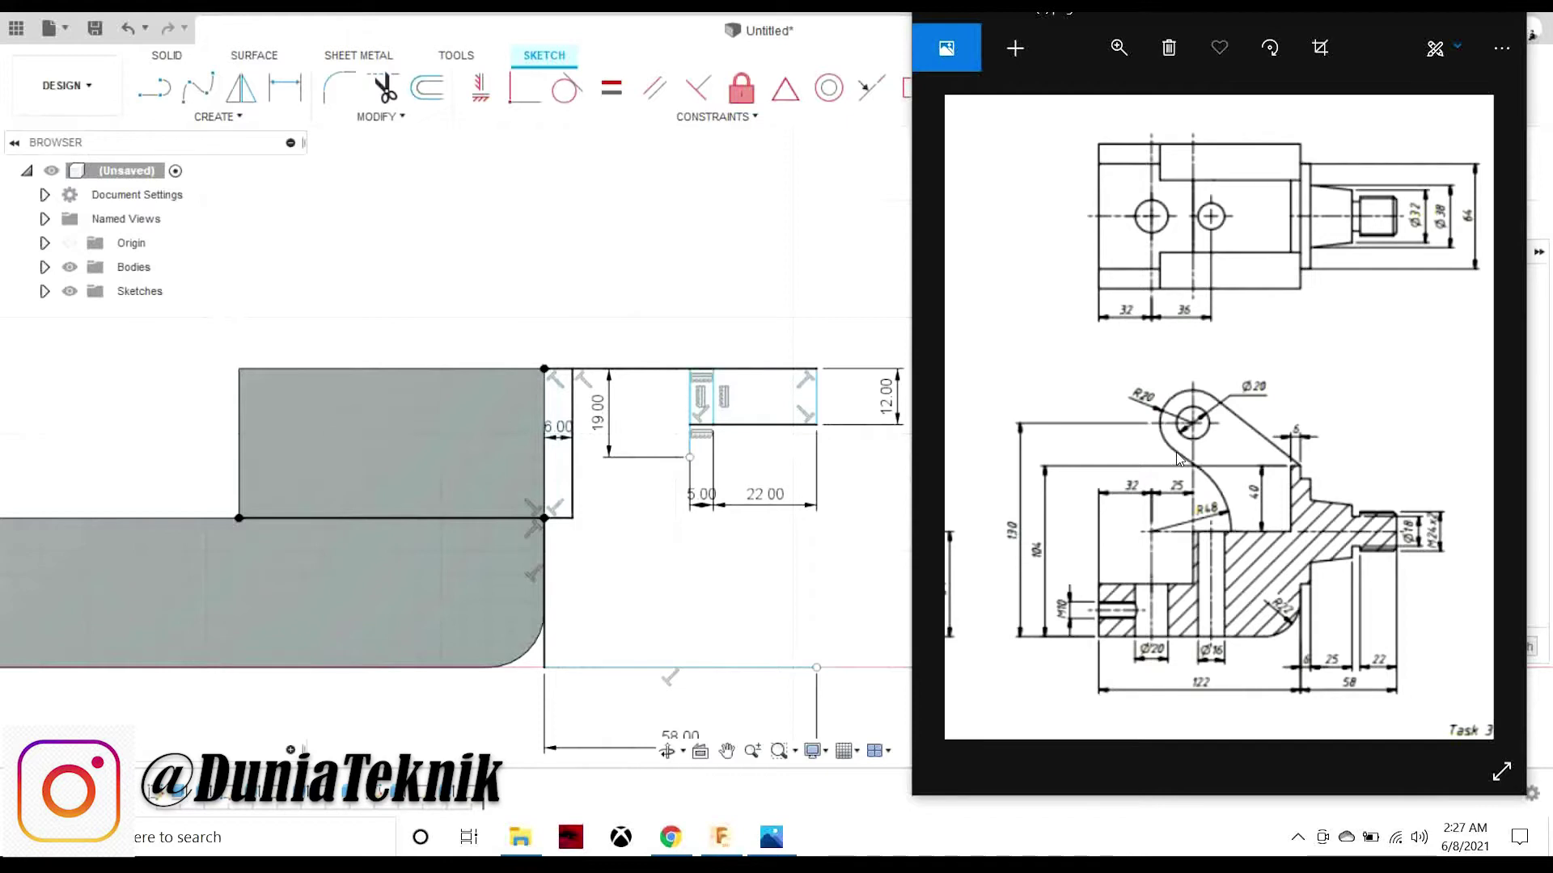
click(691, 451)
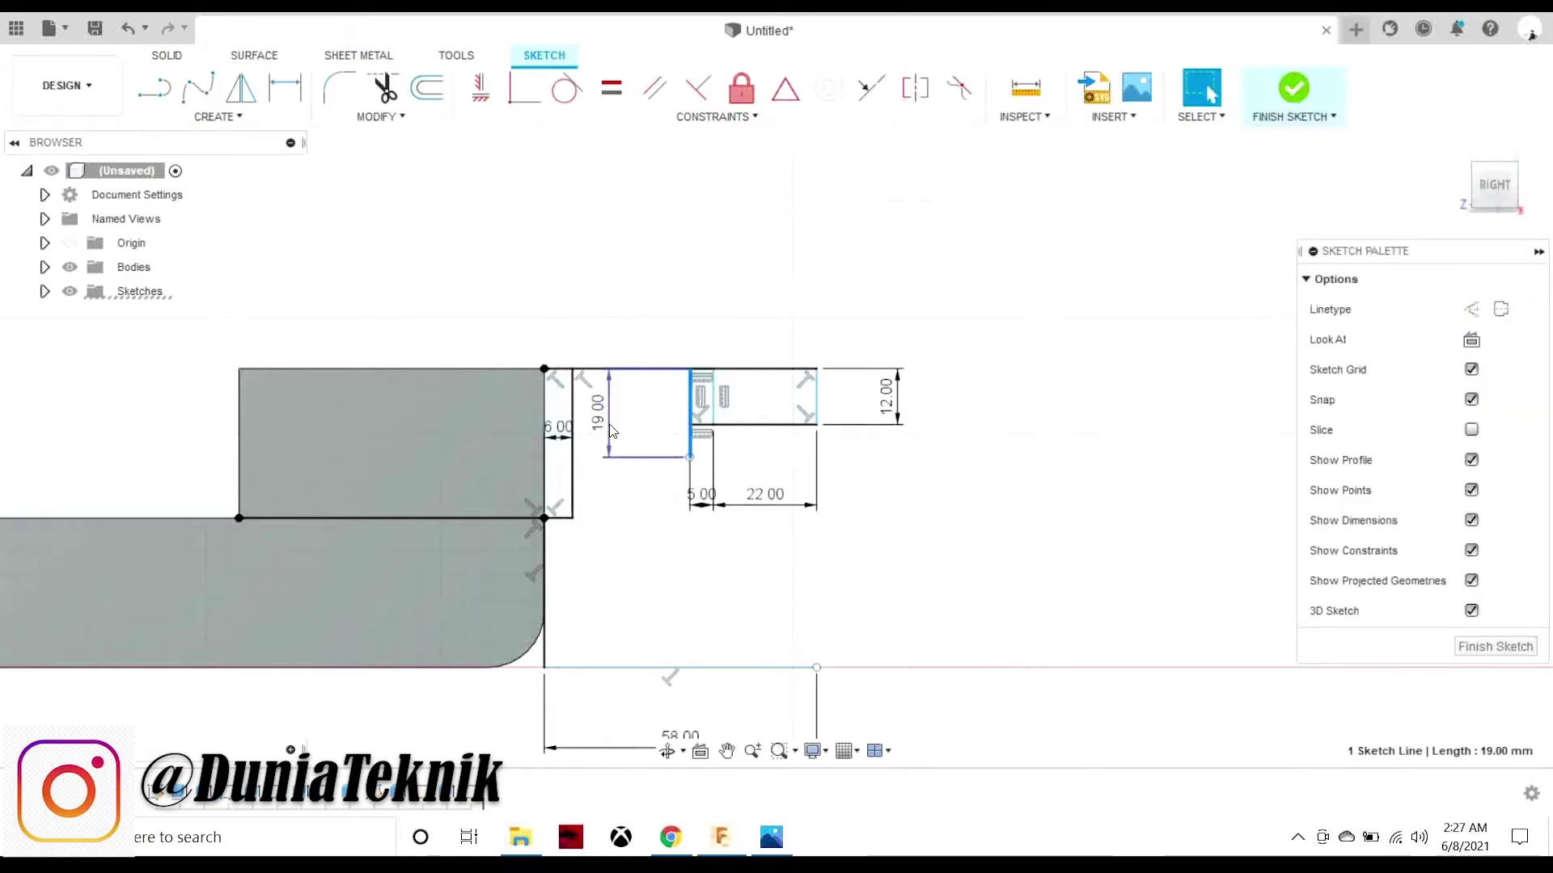
key(Delete)
- Draw a 16 mm vertical line from the rectangle's top corner
key(l)
click(690, 368)
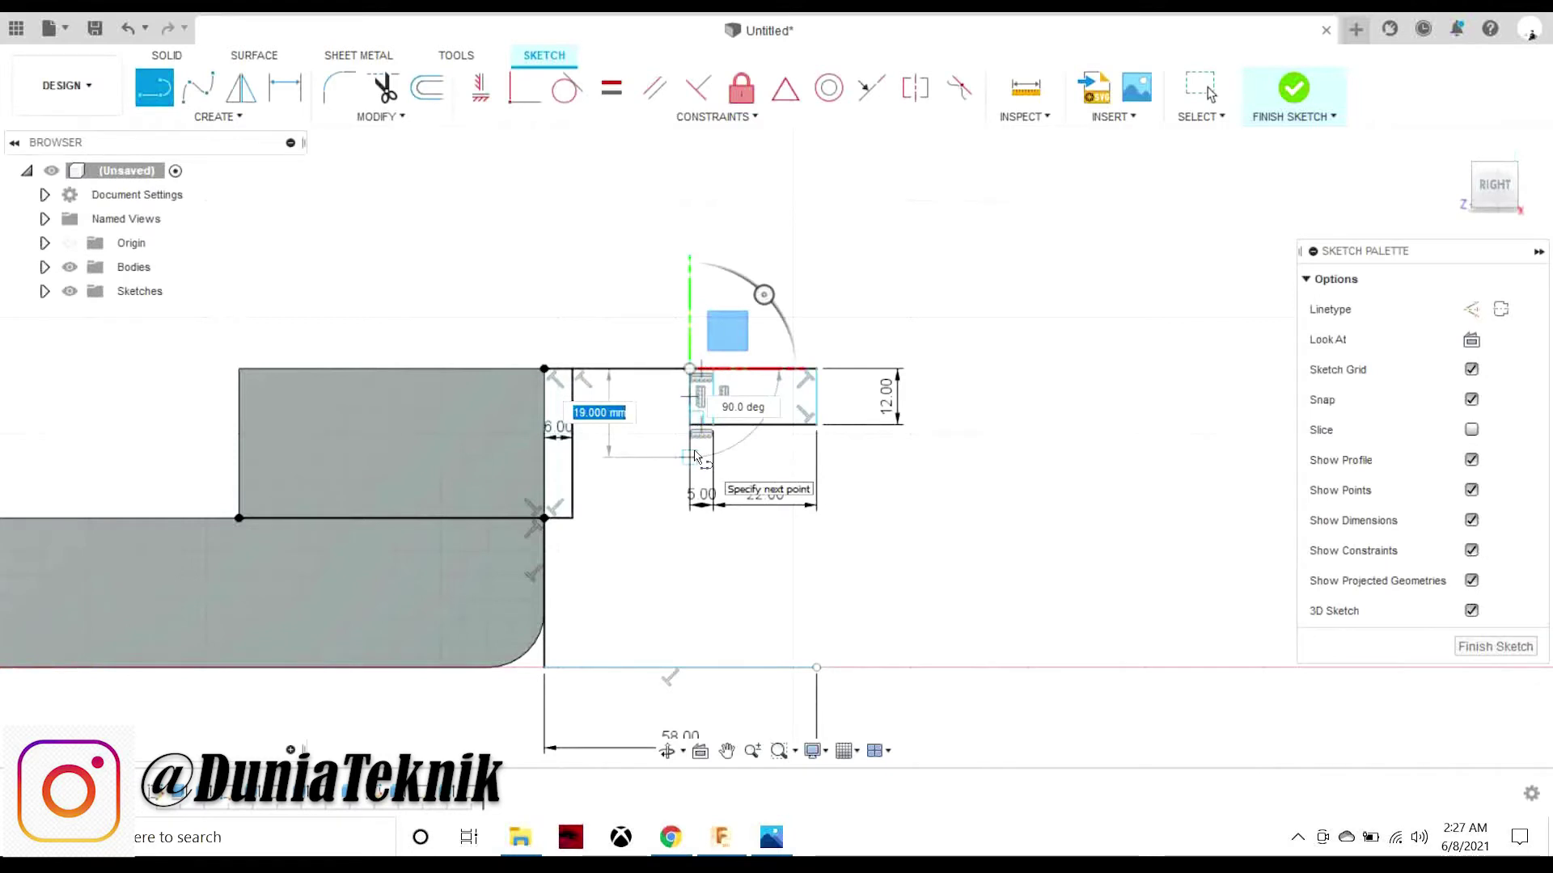
text(16)
key(Return)
key(Escape)
click(772, 837)
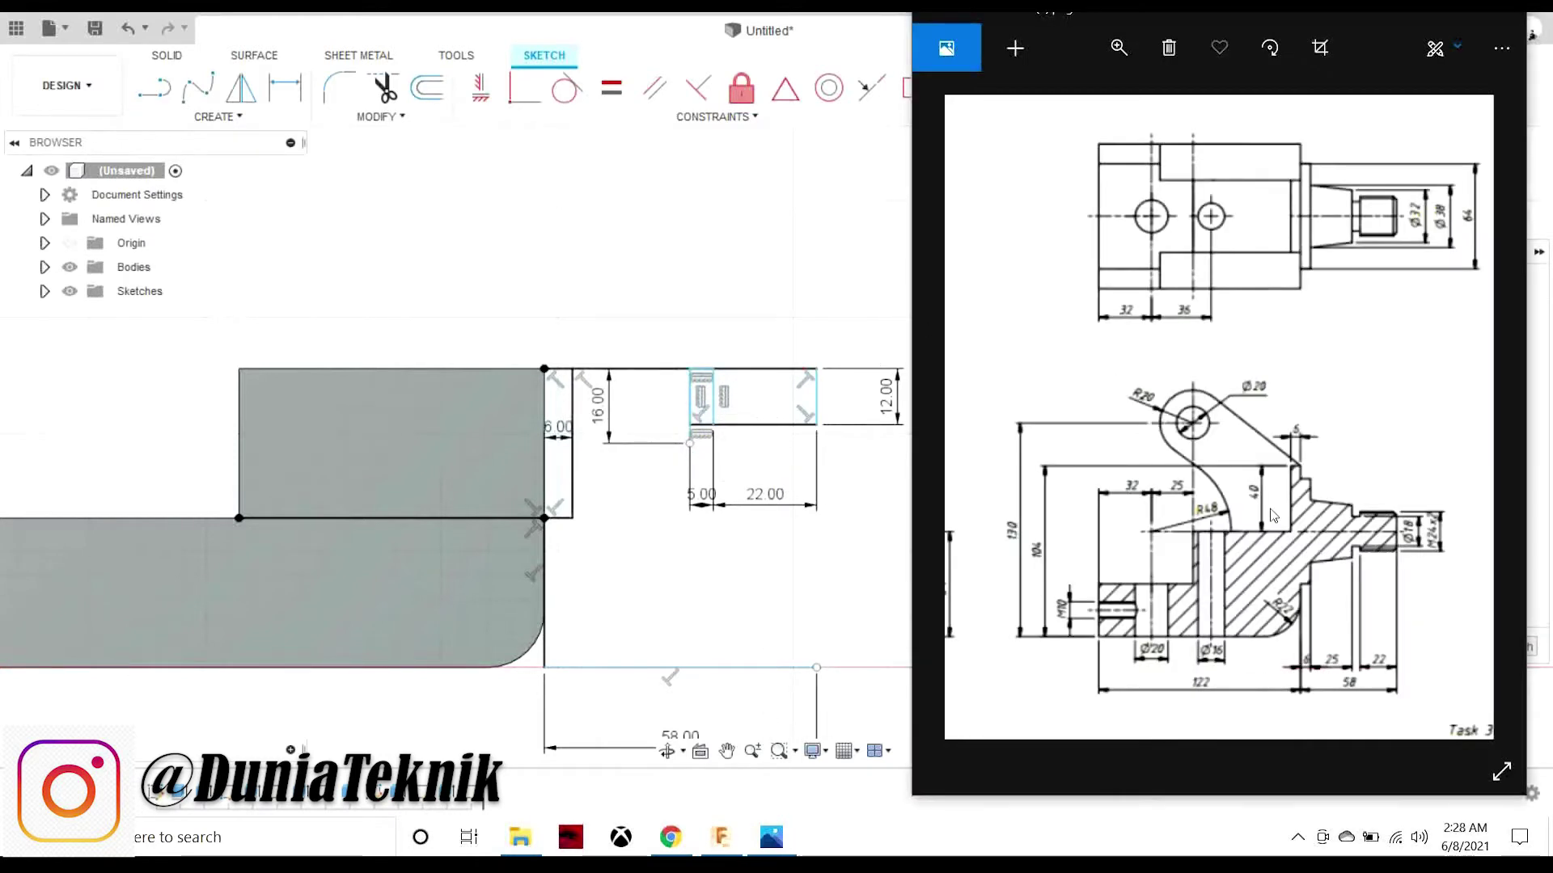
- Draw a 19 mm vertical at the offset edge, sloping to the 16 mm edge's end
click(154, 87)
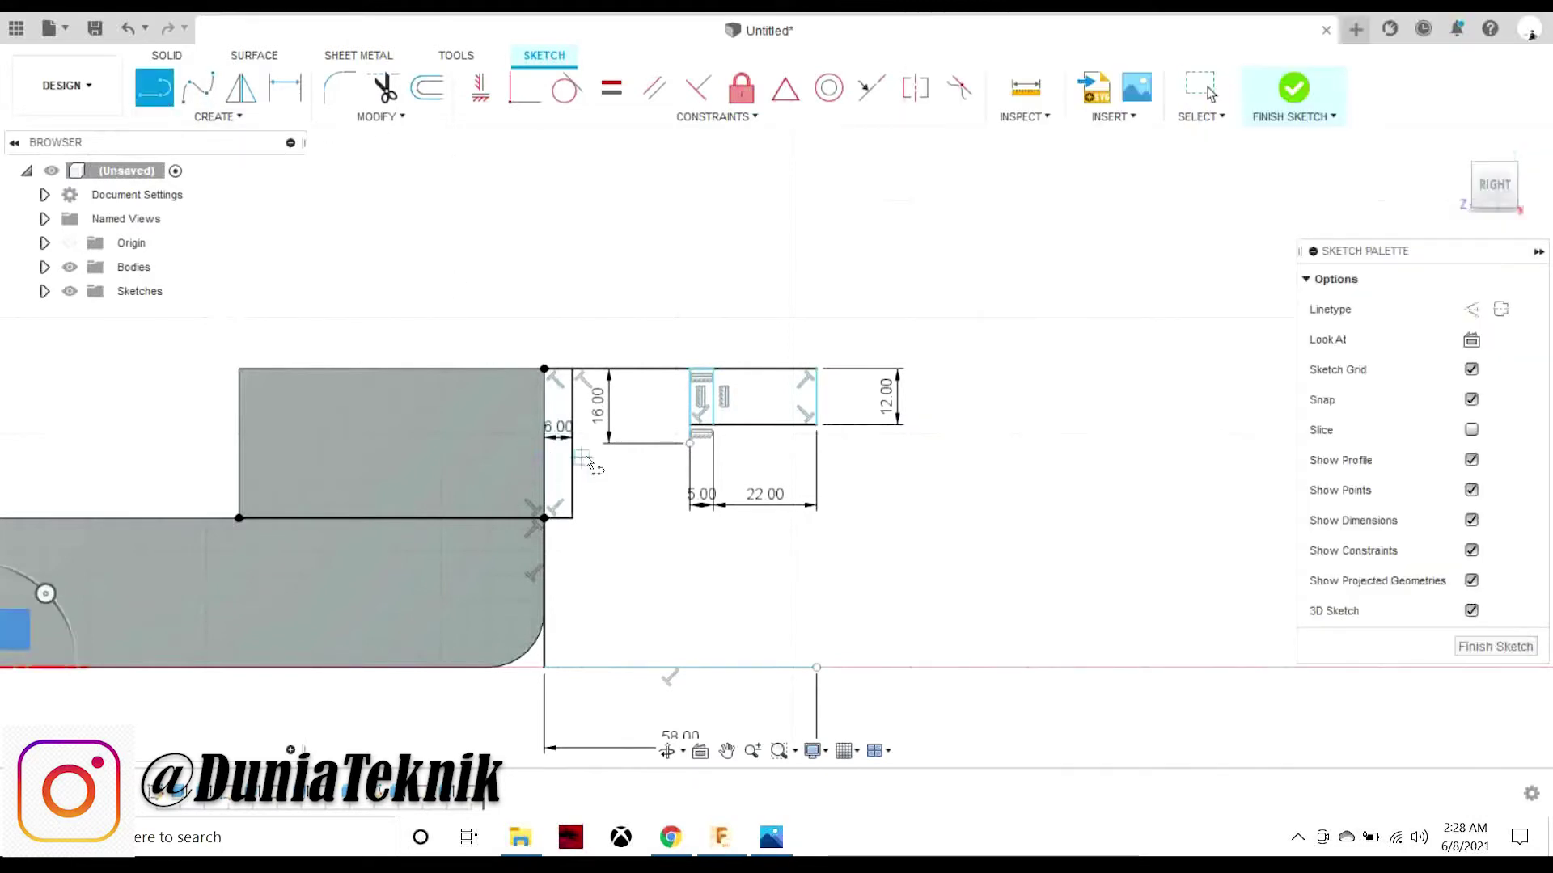
click(572, 369)
text(19)
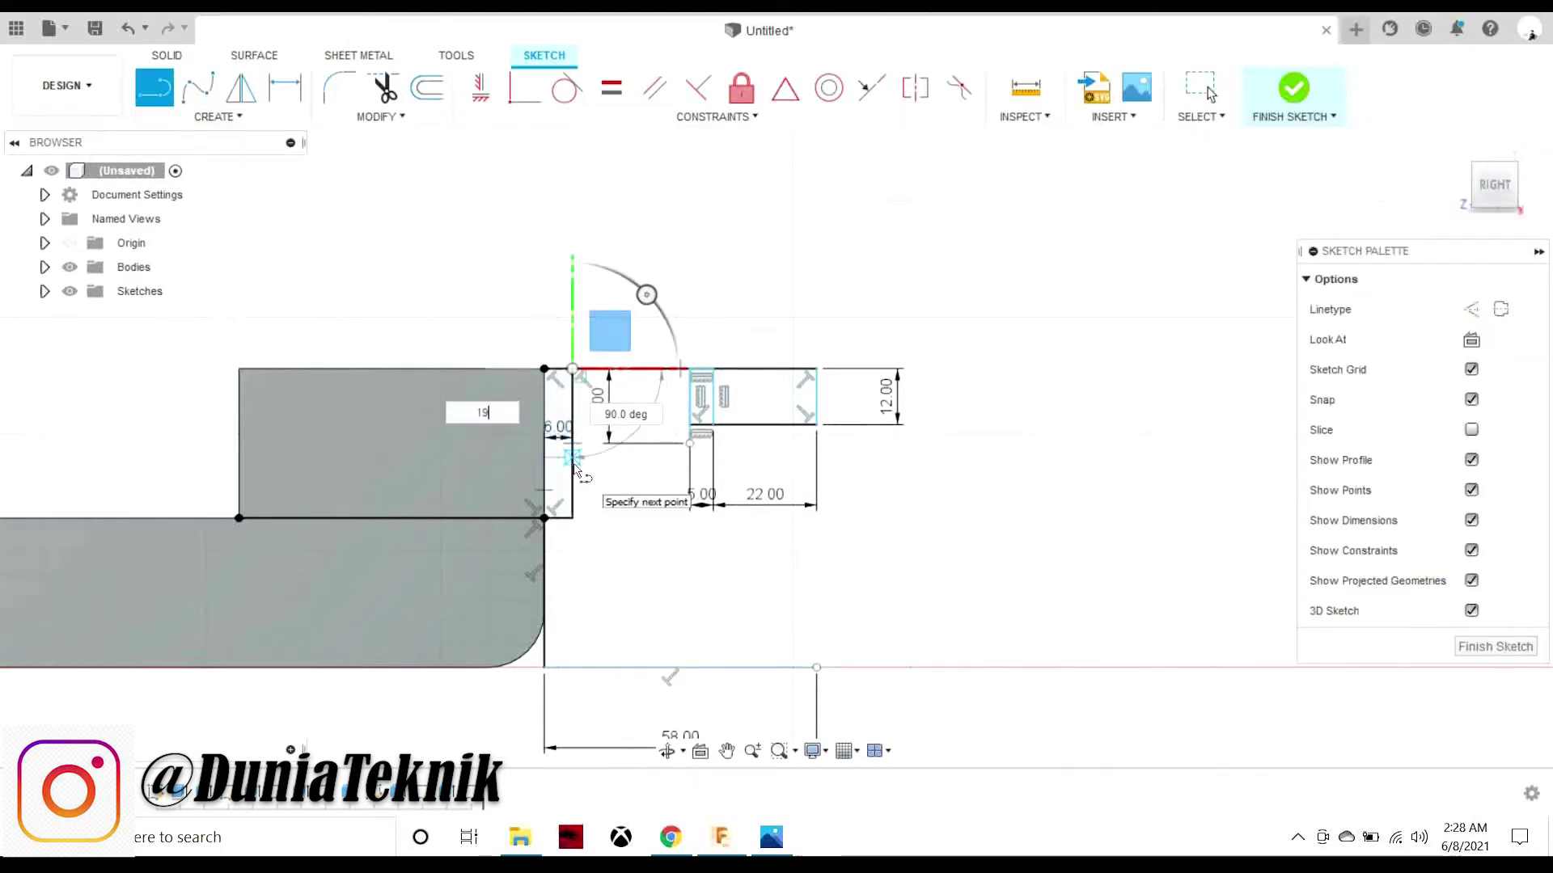
key(Return)
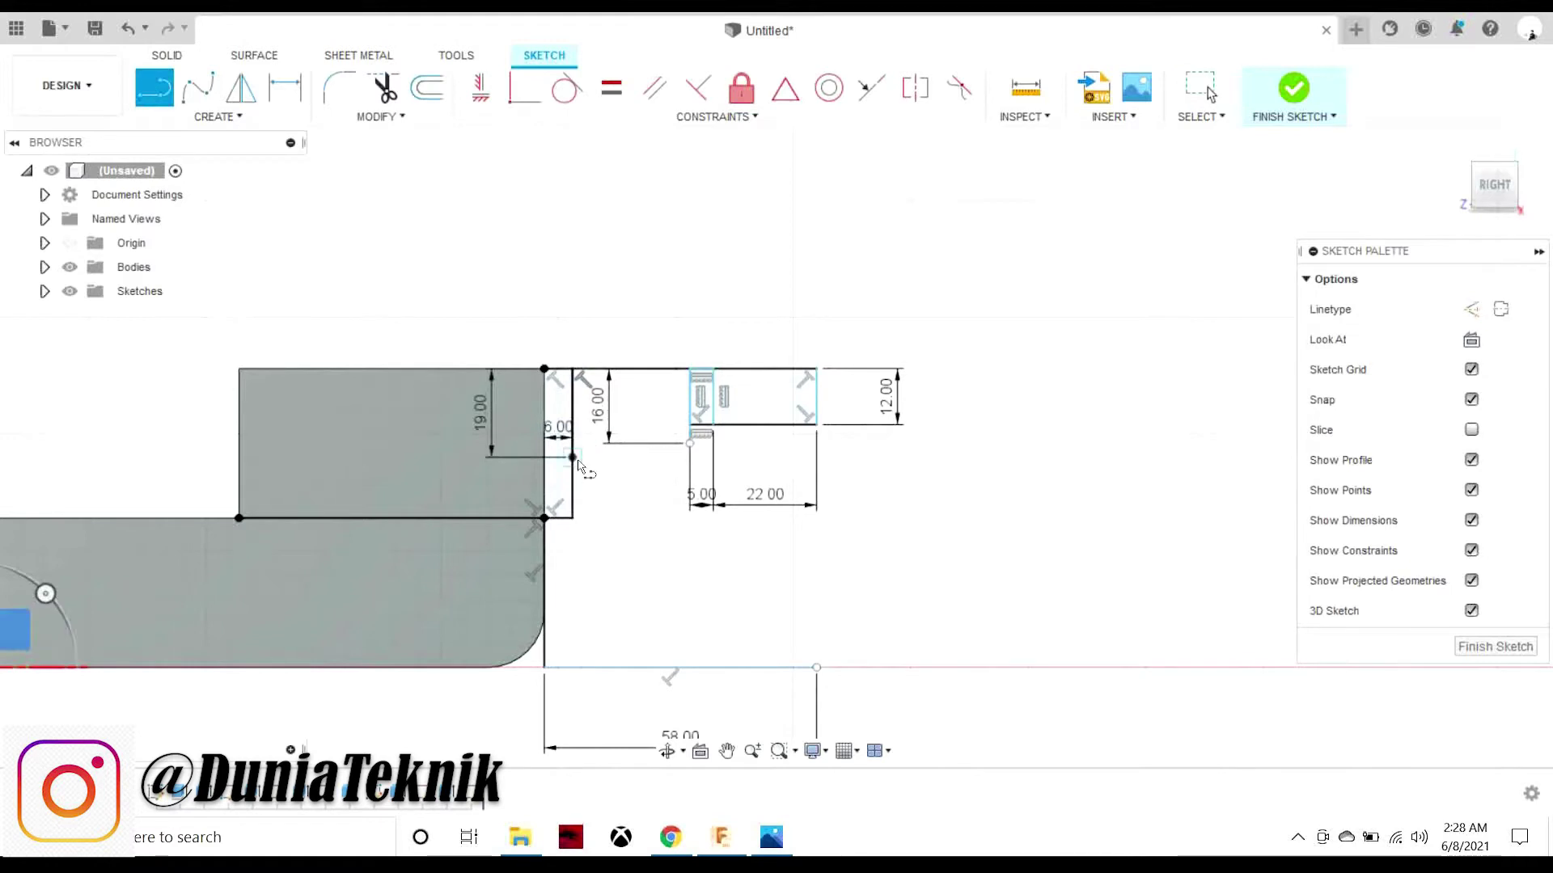
click(689, 443)
key(Escape)
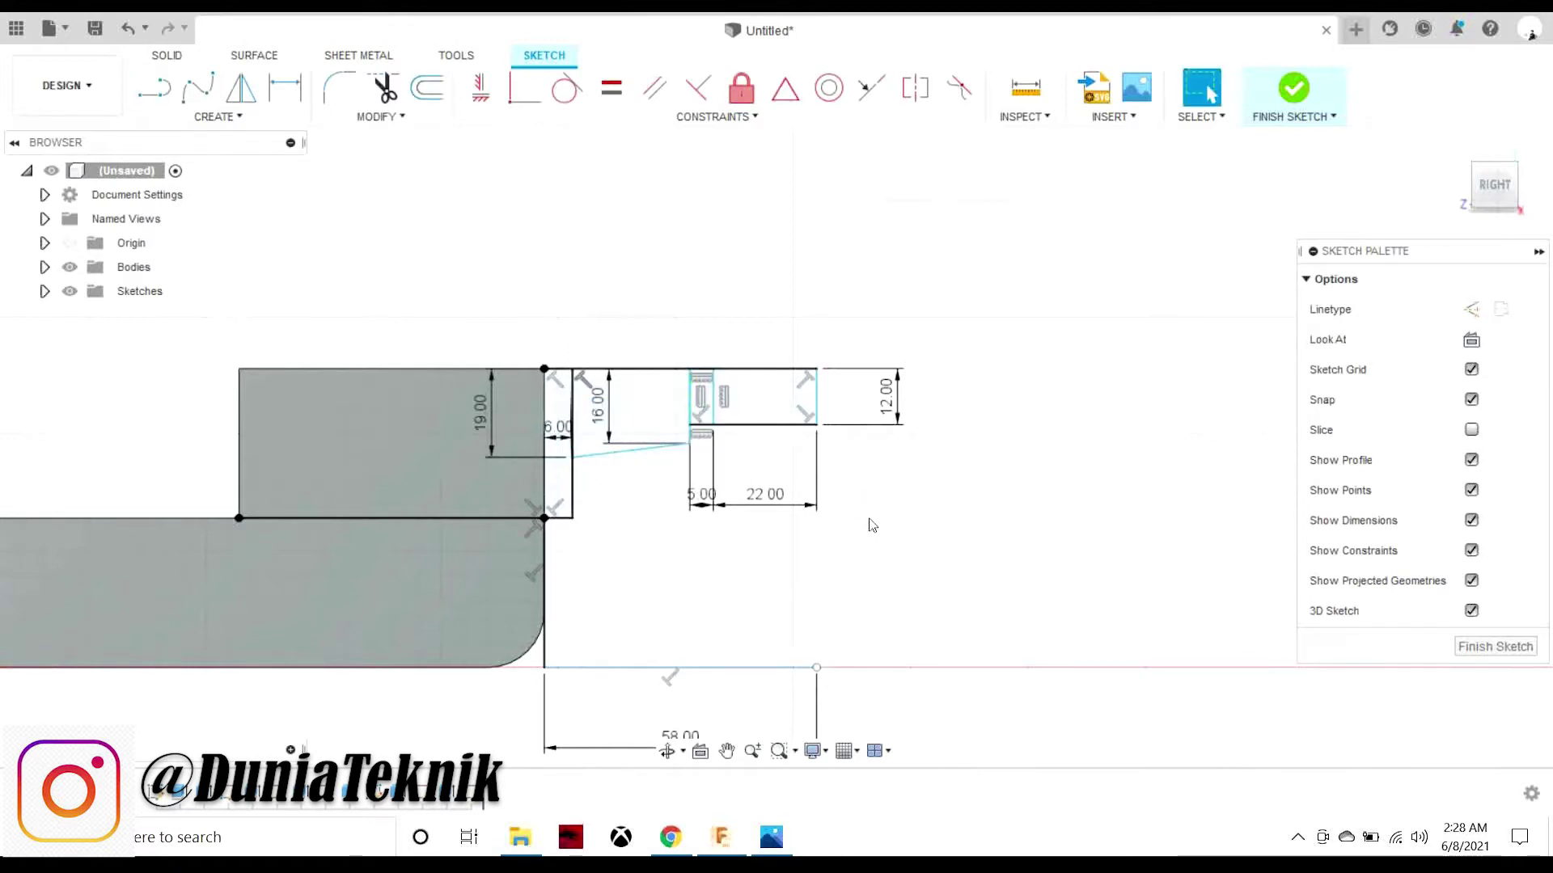
key(alt+Tab)
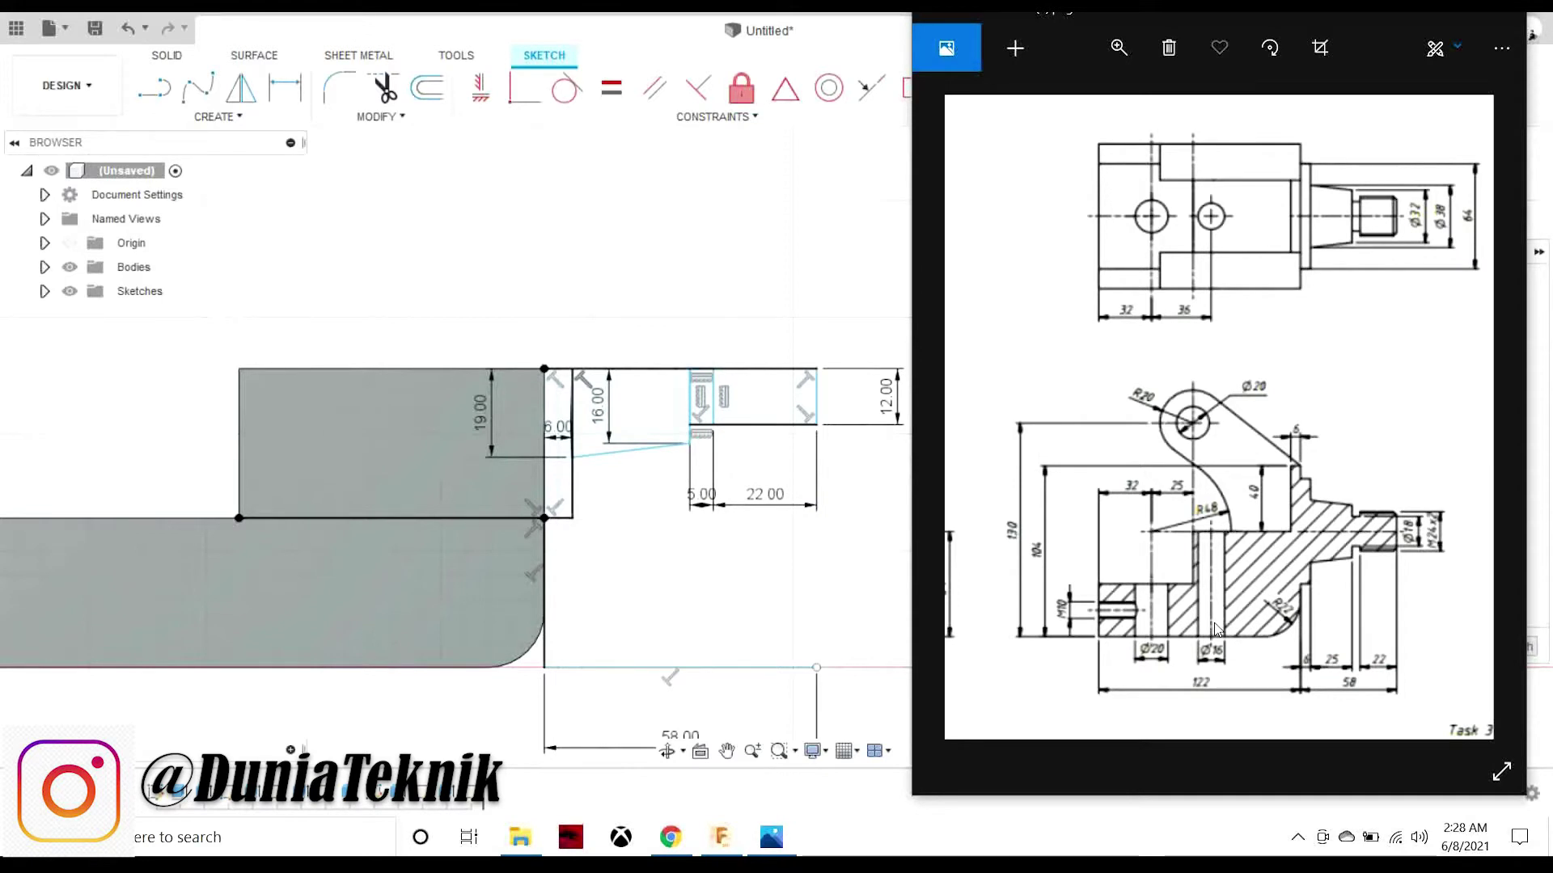
mouse_move(1180, 645)
mouse_down()
mouse_move(1344, 598)
mouse_move(1272, 598)
mouse_up()
key(alt+Tab)
shift+middle_drag(777, 447, 954, 404)
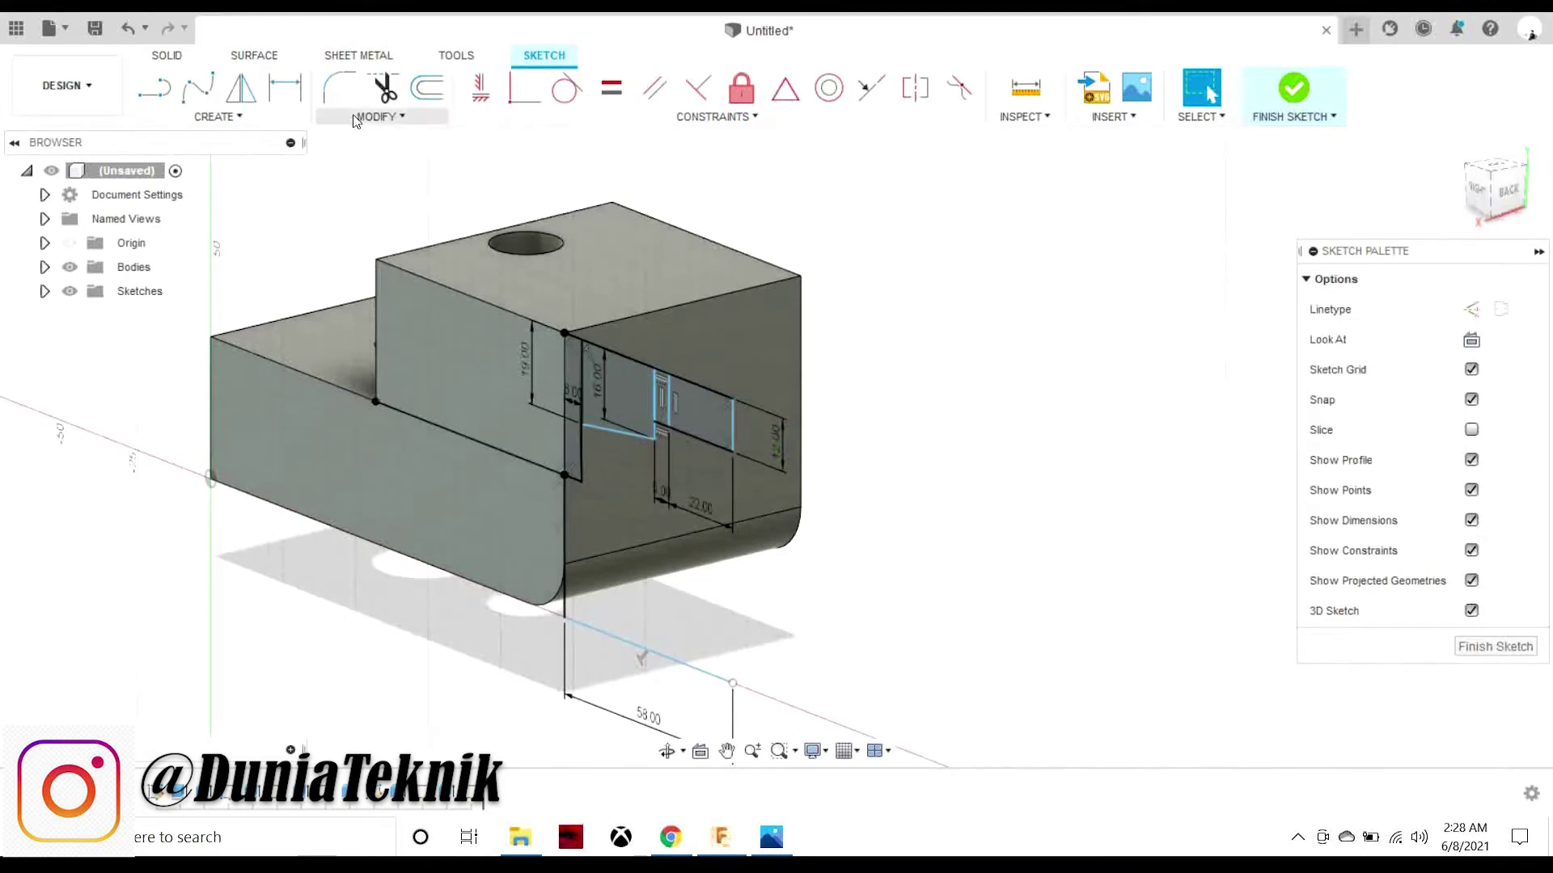
- Extrude all four side profiles 65 mm into the block as a Join
key(e)
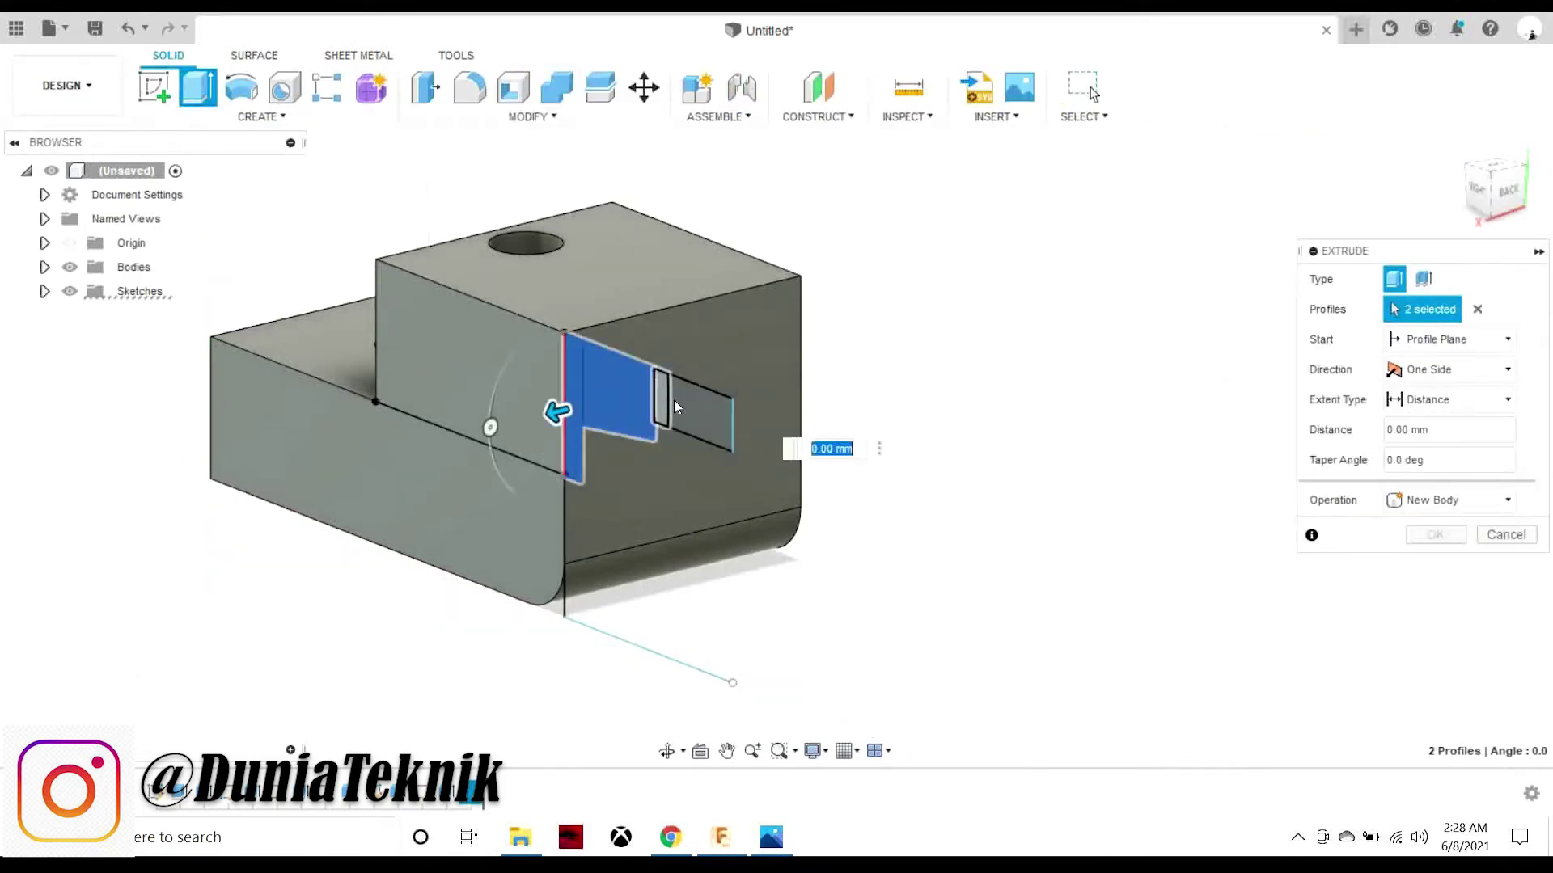
click(673, 400)
drag(678, 398, 1013, 397)
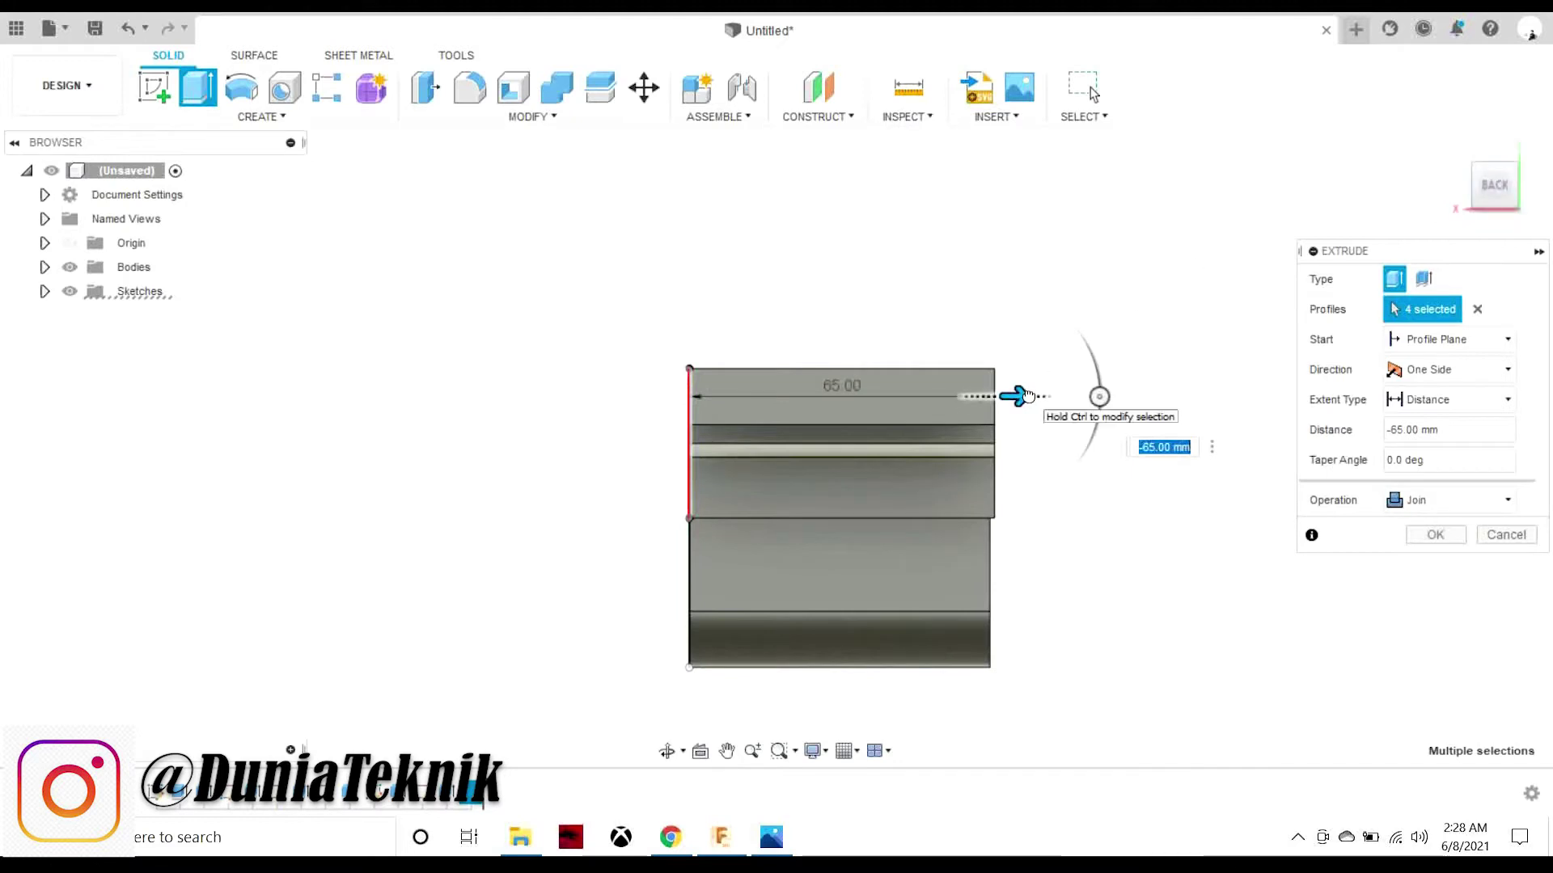
key(Return)
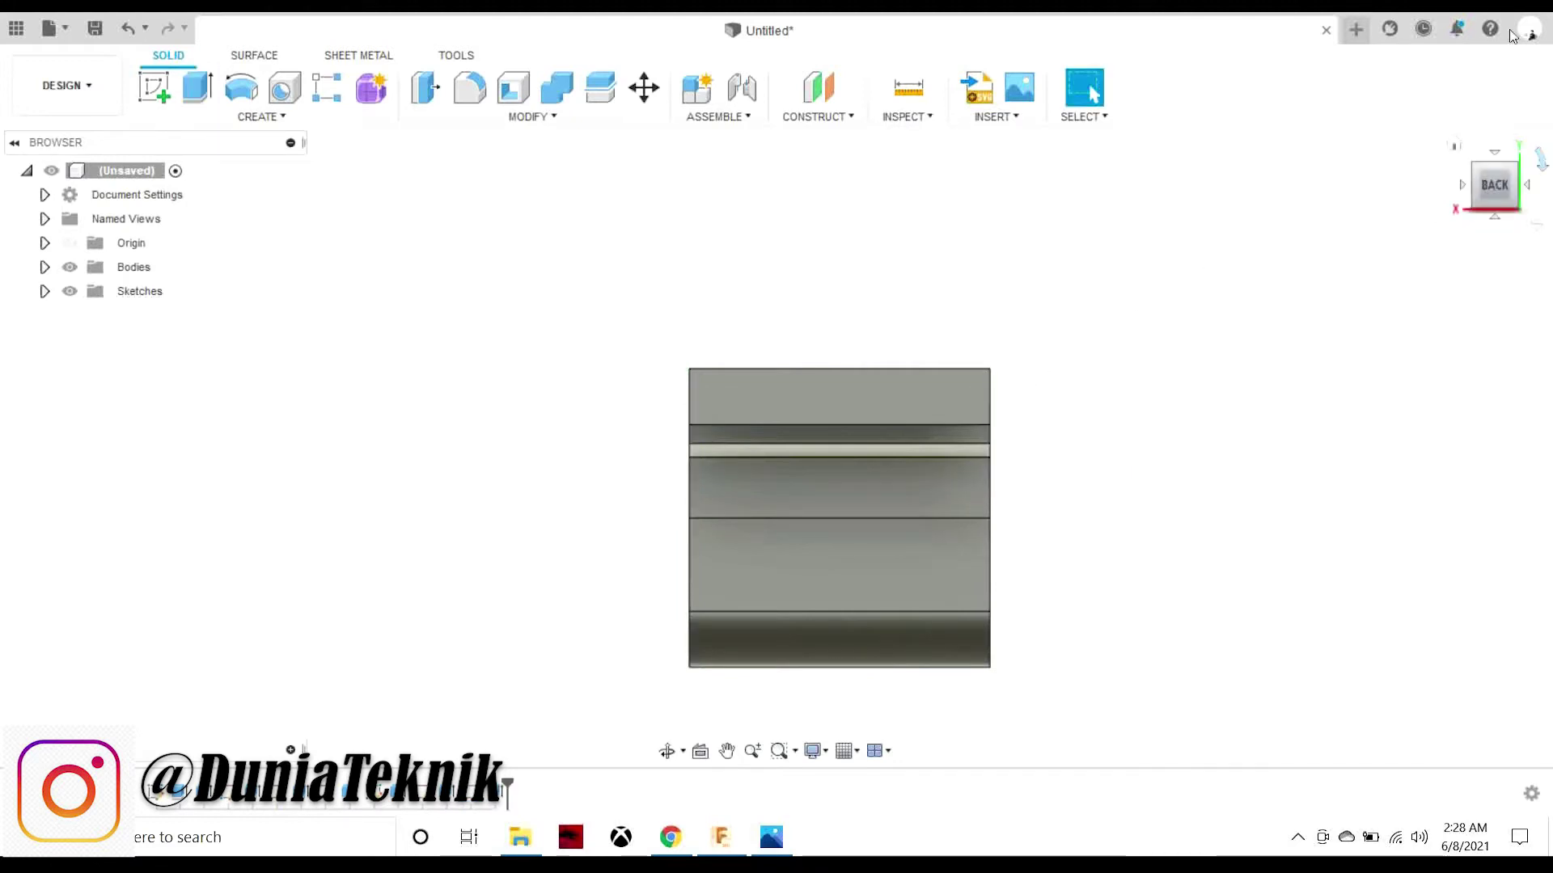
shift+middle_drag(775, 447, 930, 364)
shift+middle_drag(775, 447, 778, 663)
- Start a sketch on the block's top face with a line through the hole centre
click(771, 836)
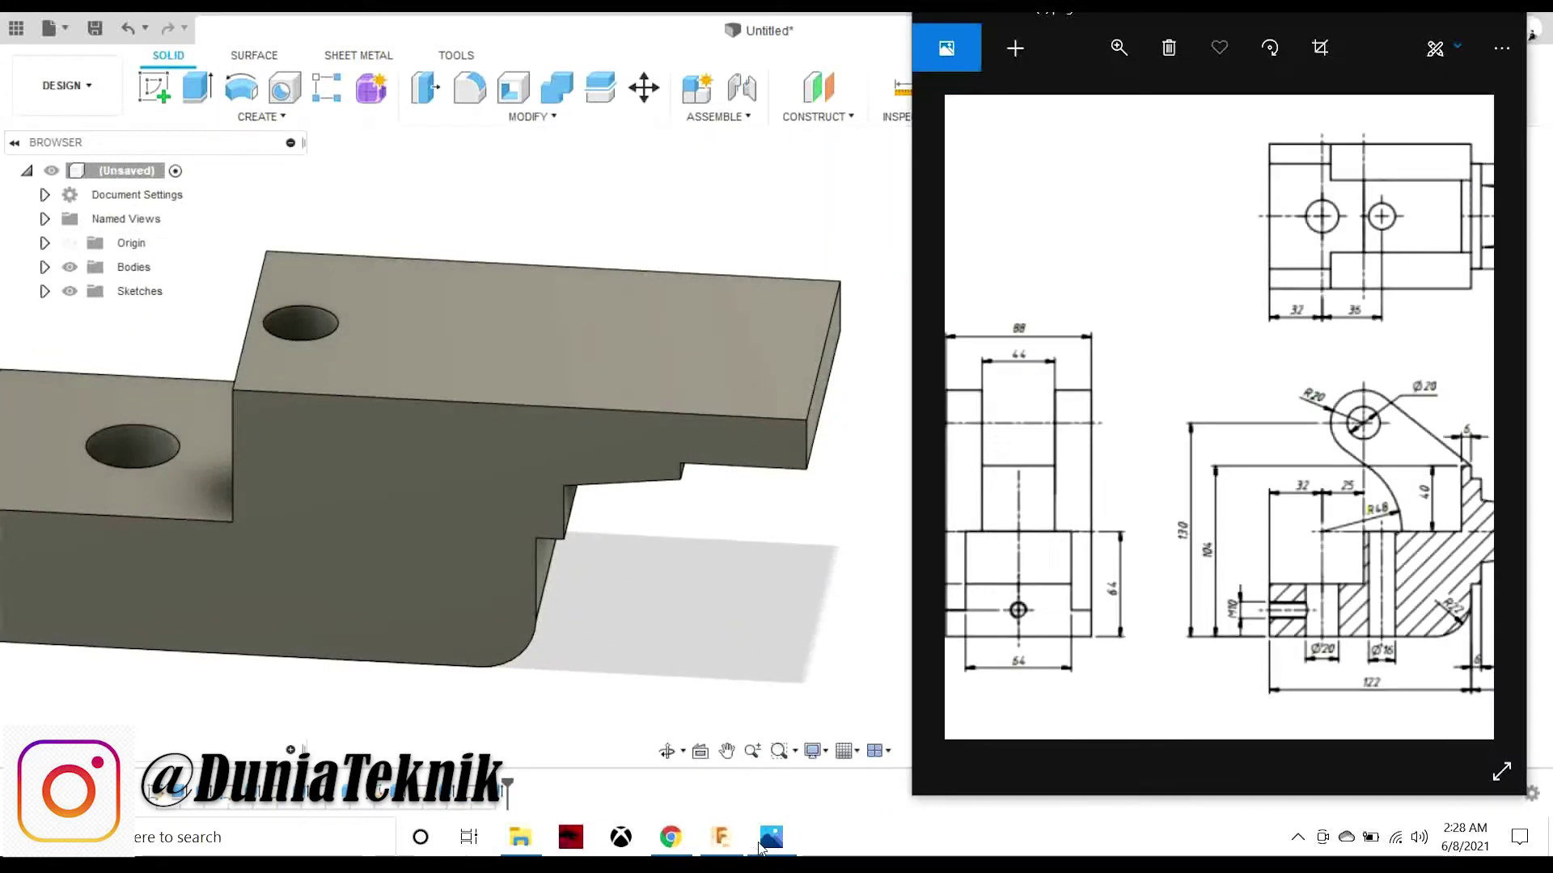
scroll(1217, 477, up, 2)
drag(1217, 477, 1116, 457)
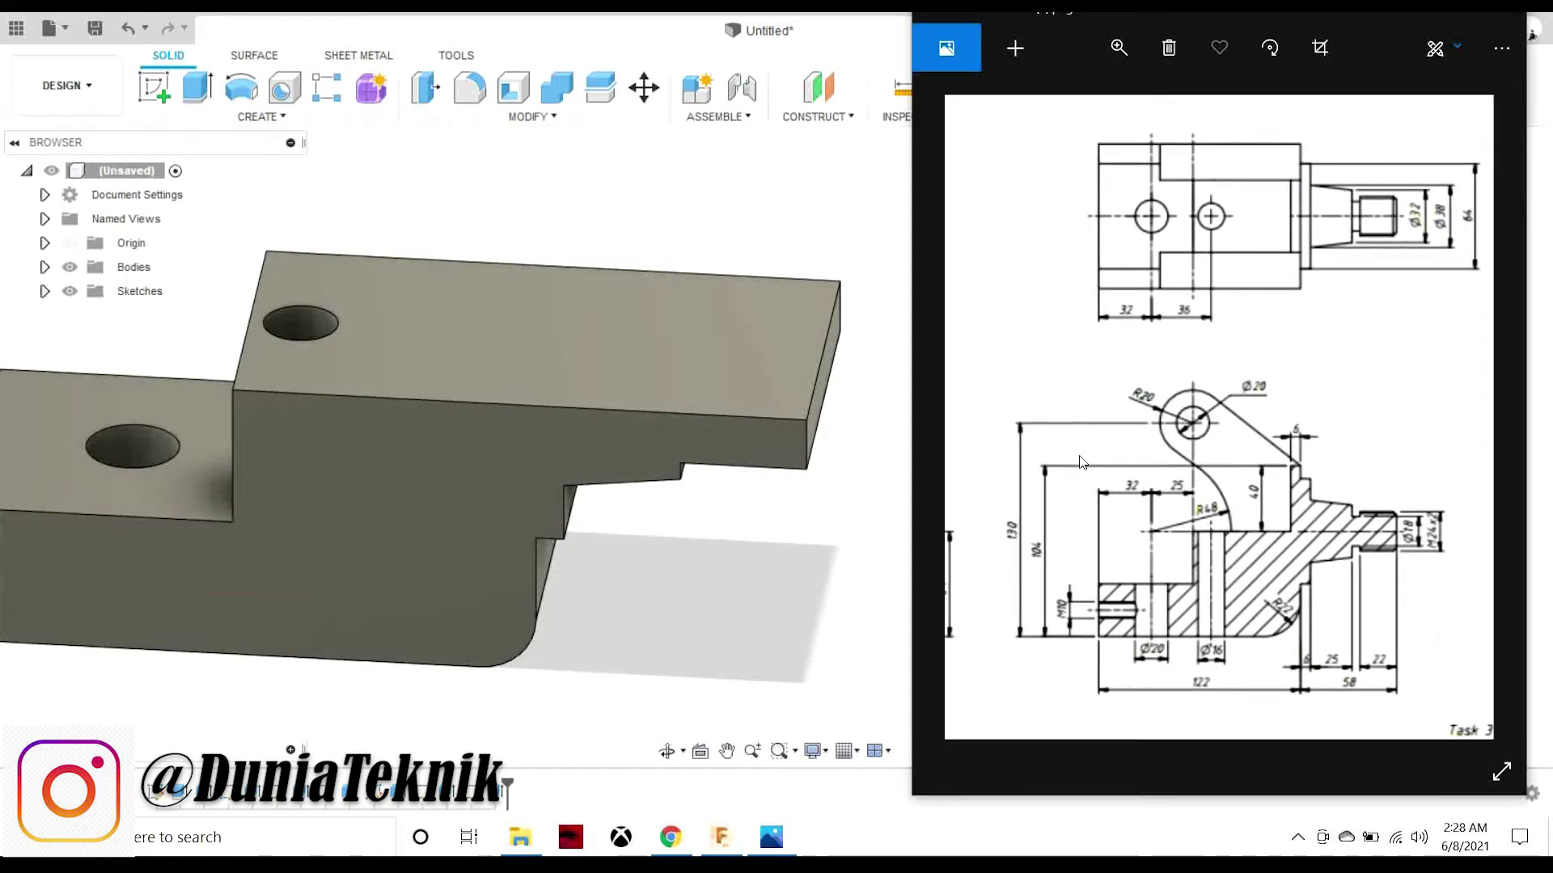
click(154, 87)
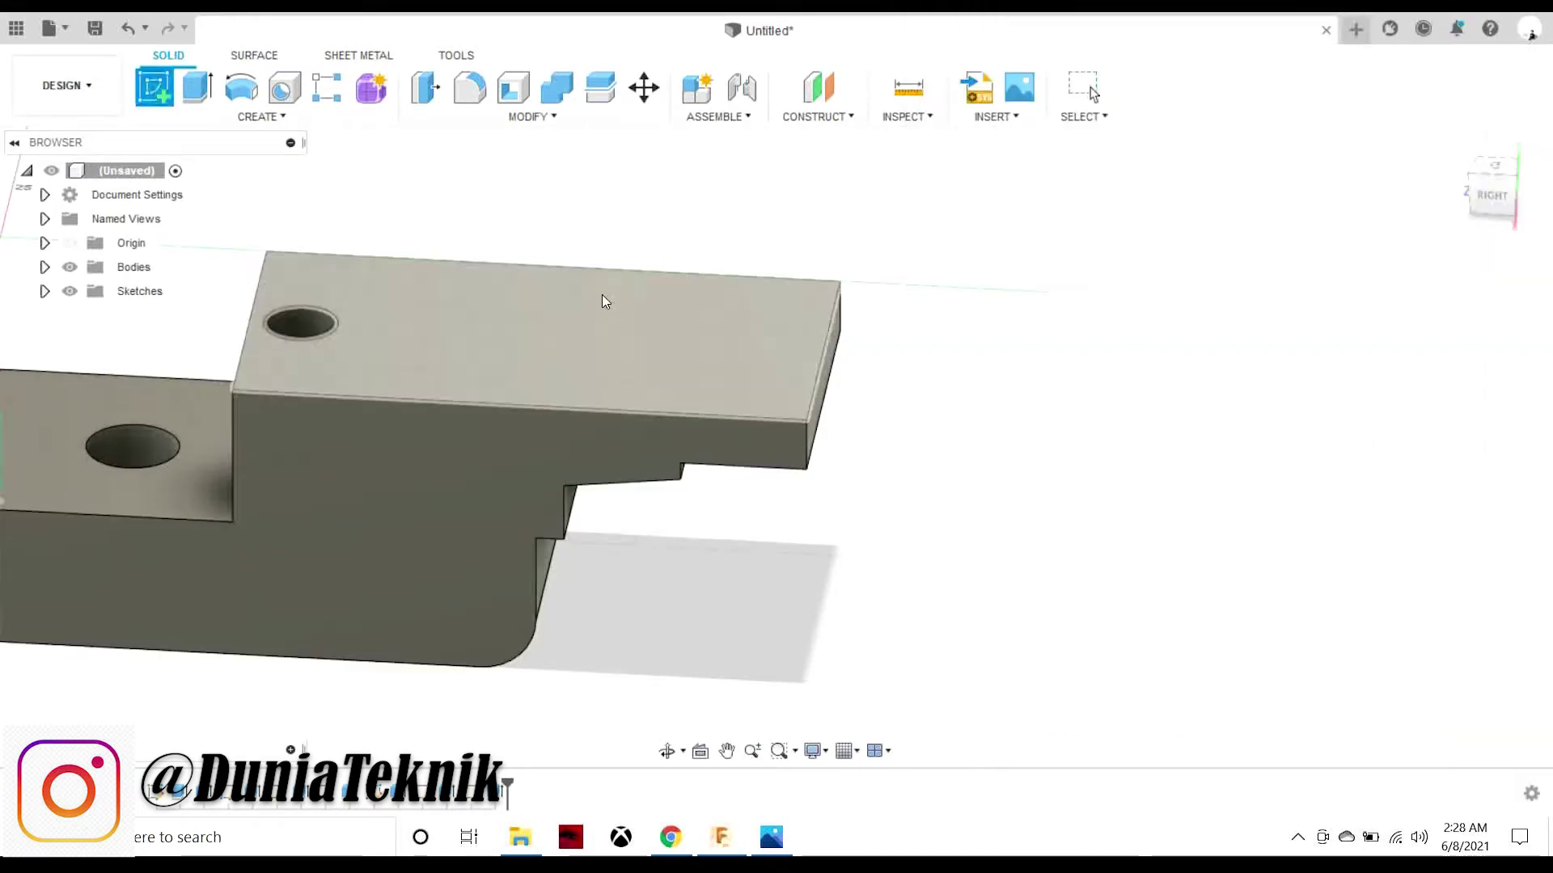
click(603, 302)
key(l)
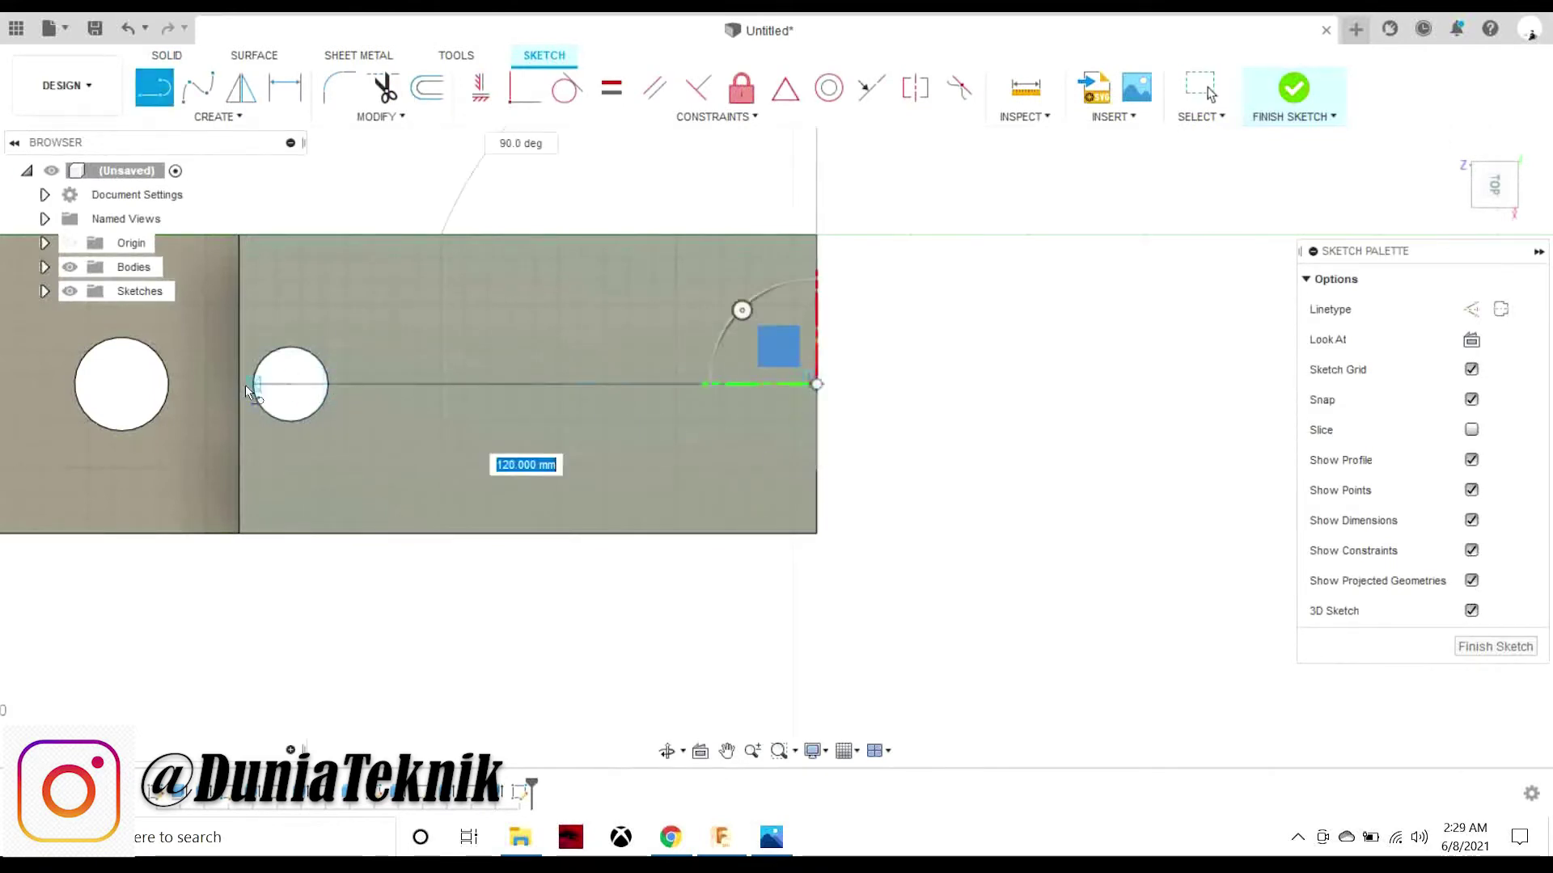
click(815, 382)
key(Escape)
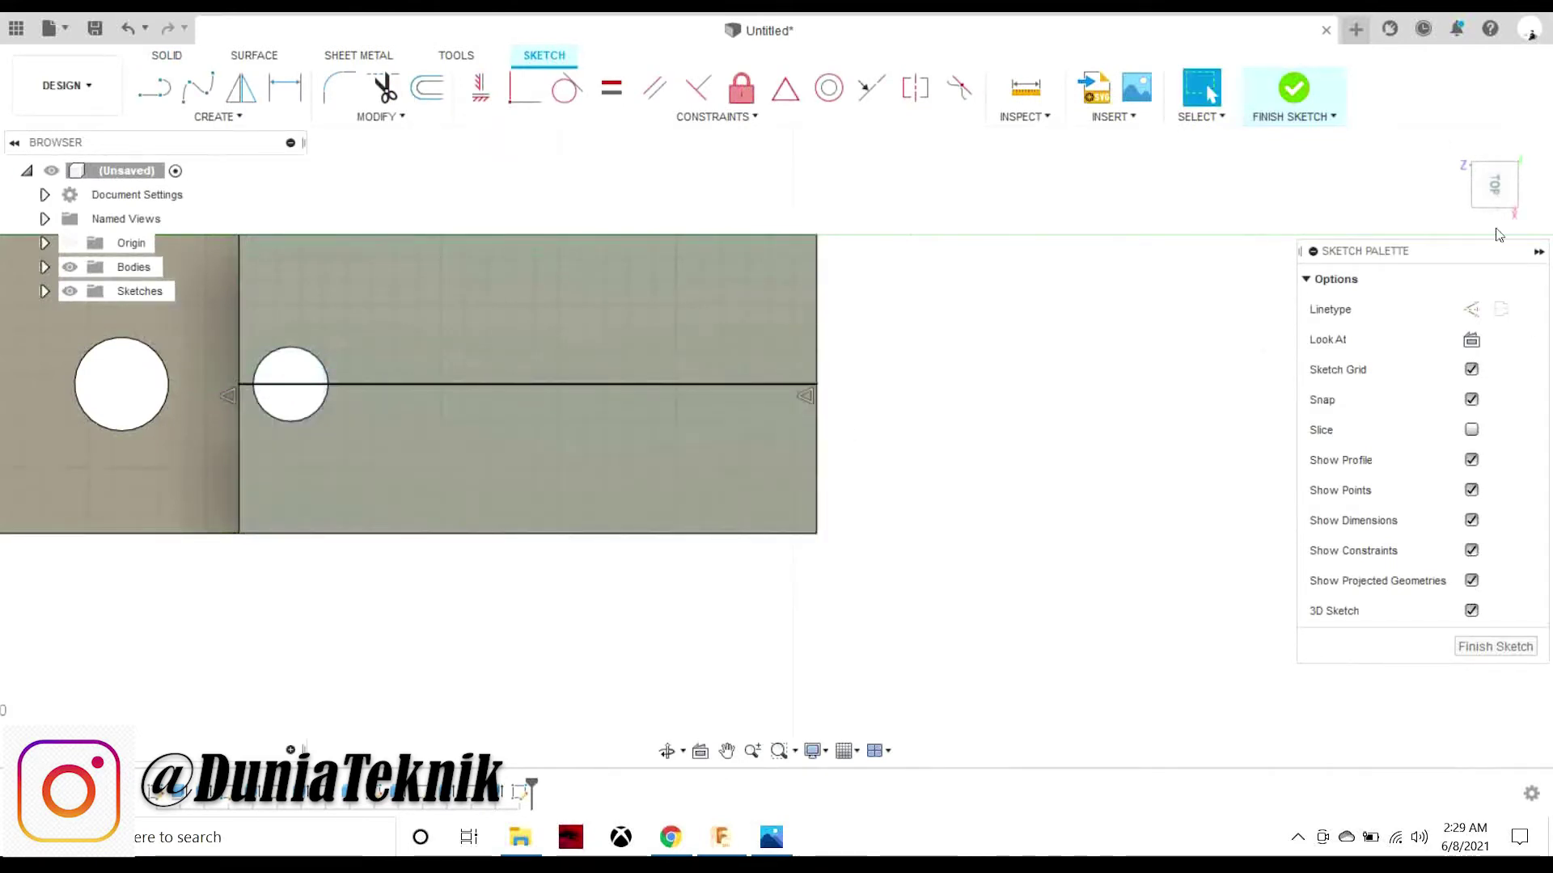
- Project the body's bottom edge into the top-face sketch
click(1500, 212)
key(alt+Tab)
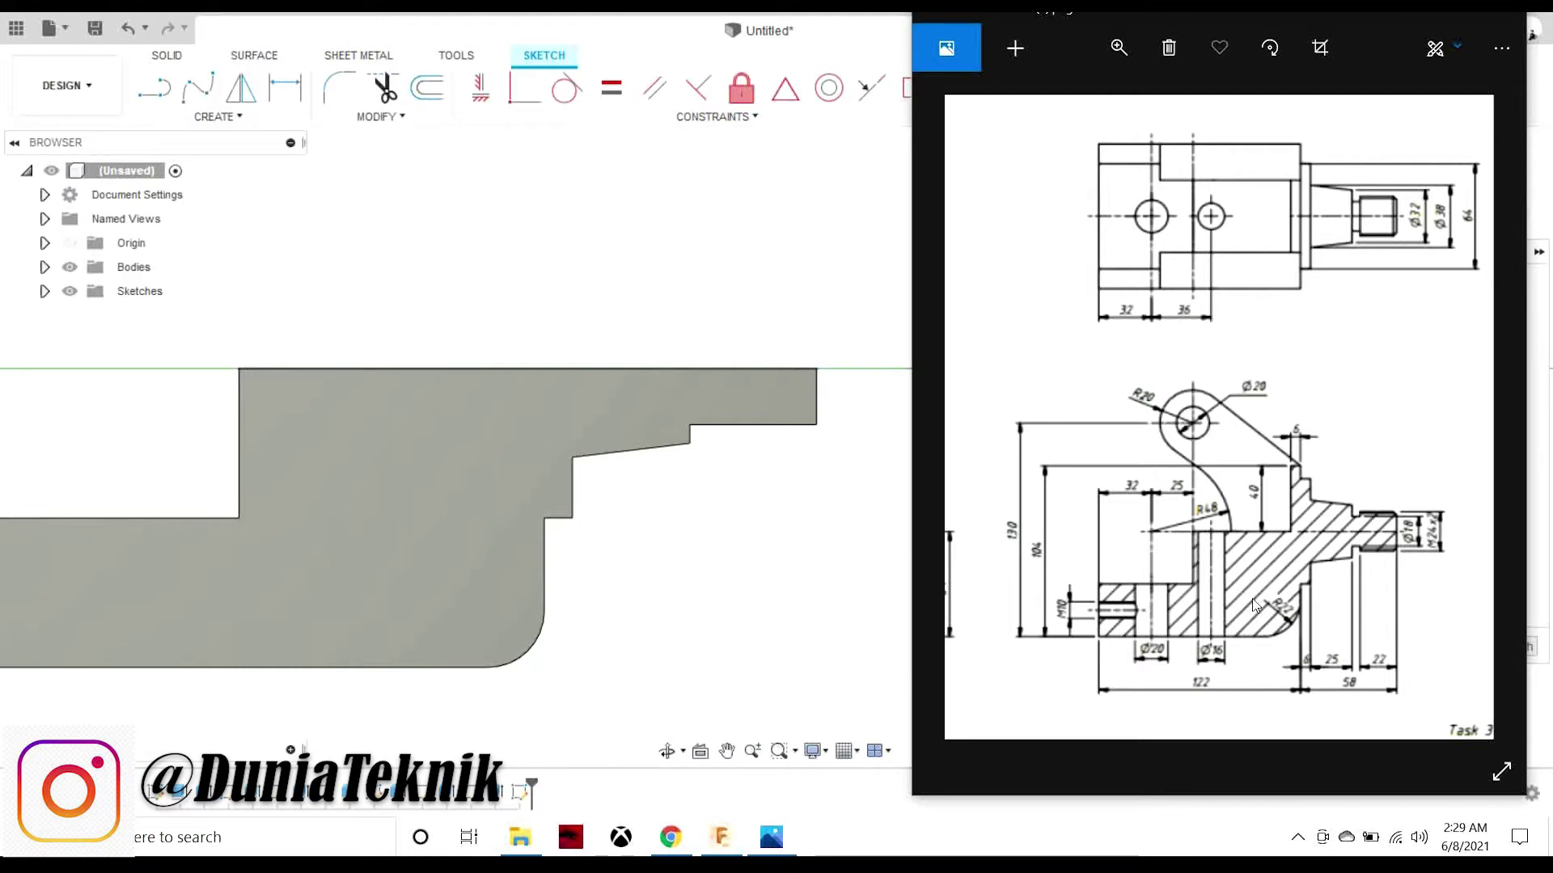
click(848, 614)
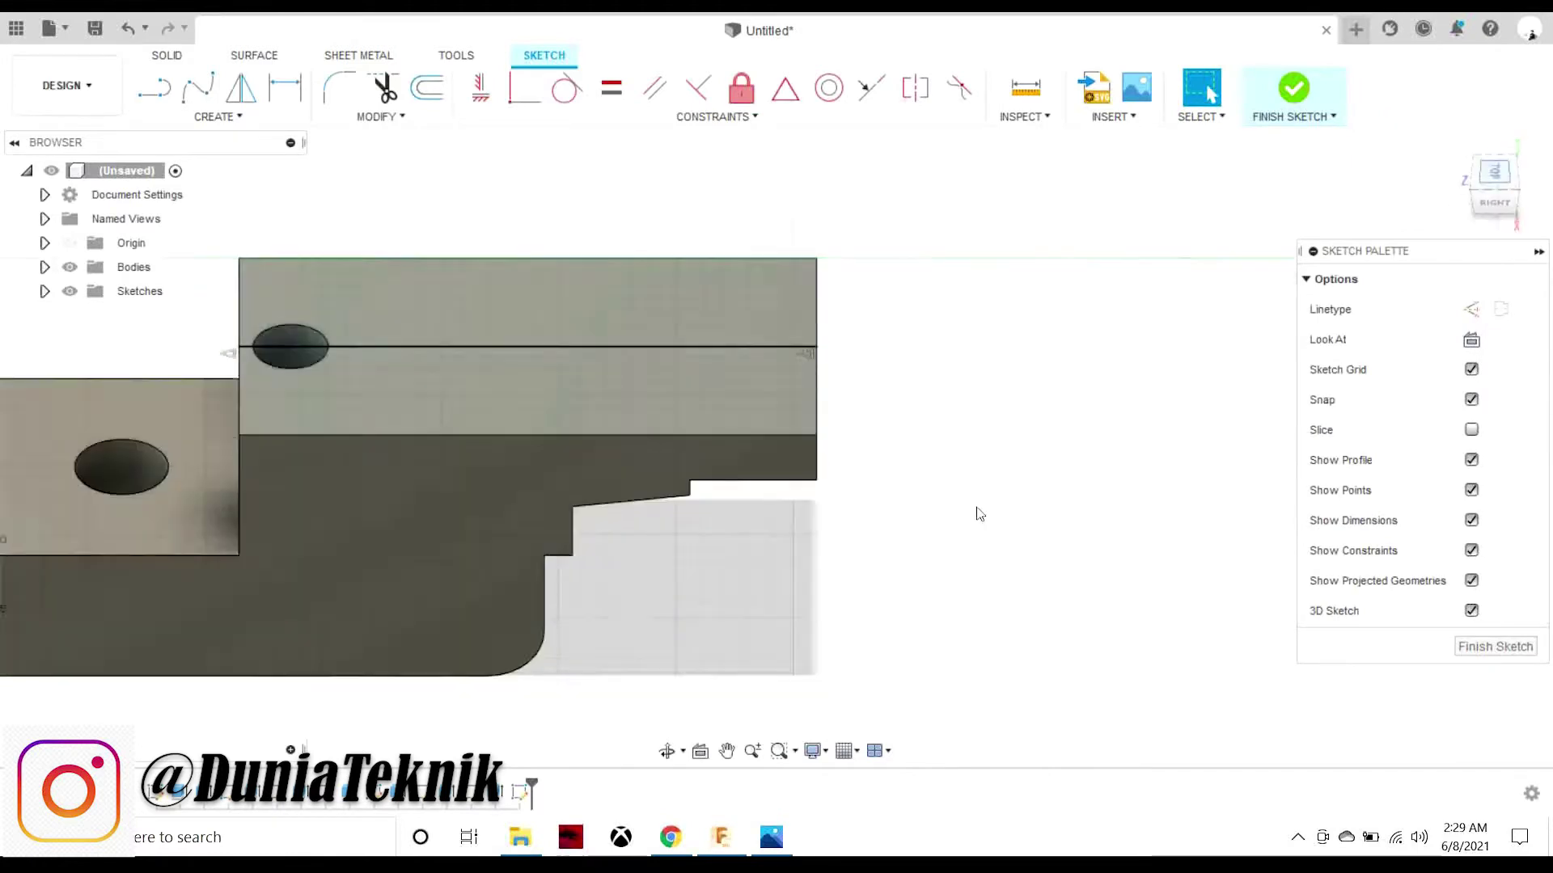
click(771, 841)
click(218, 117)
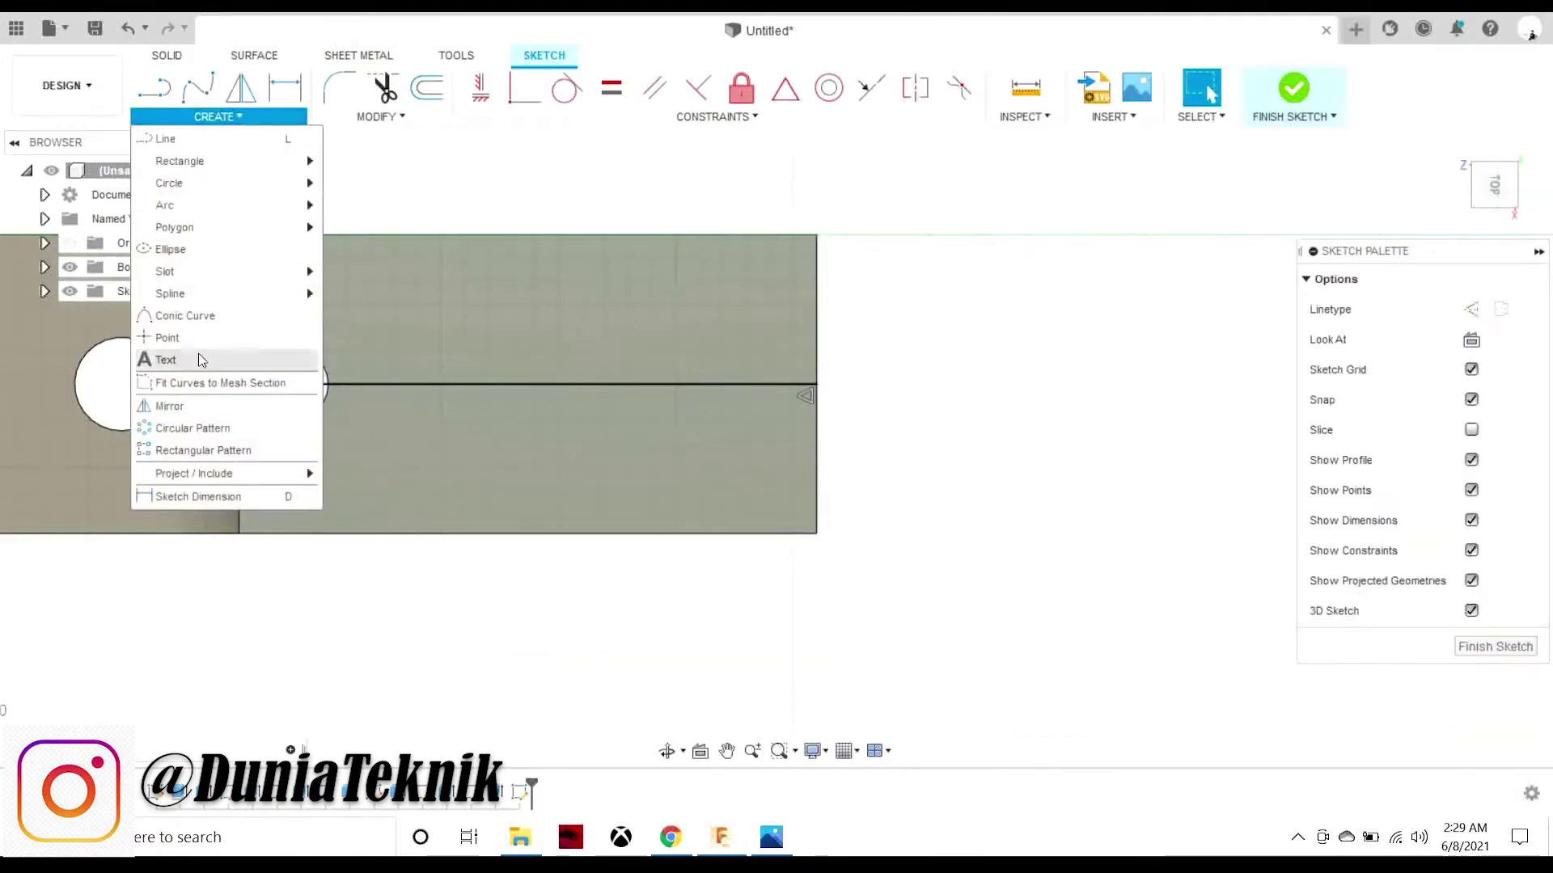
click(356, 477)
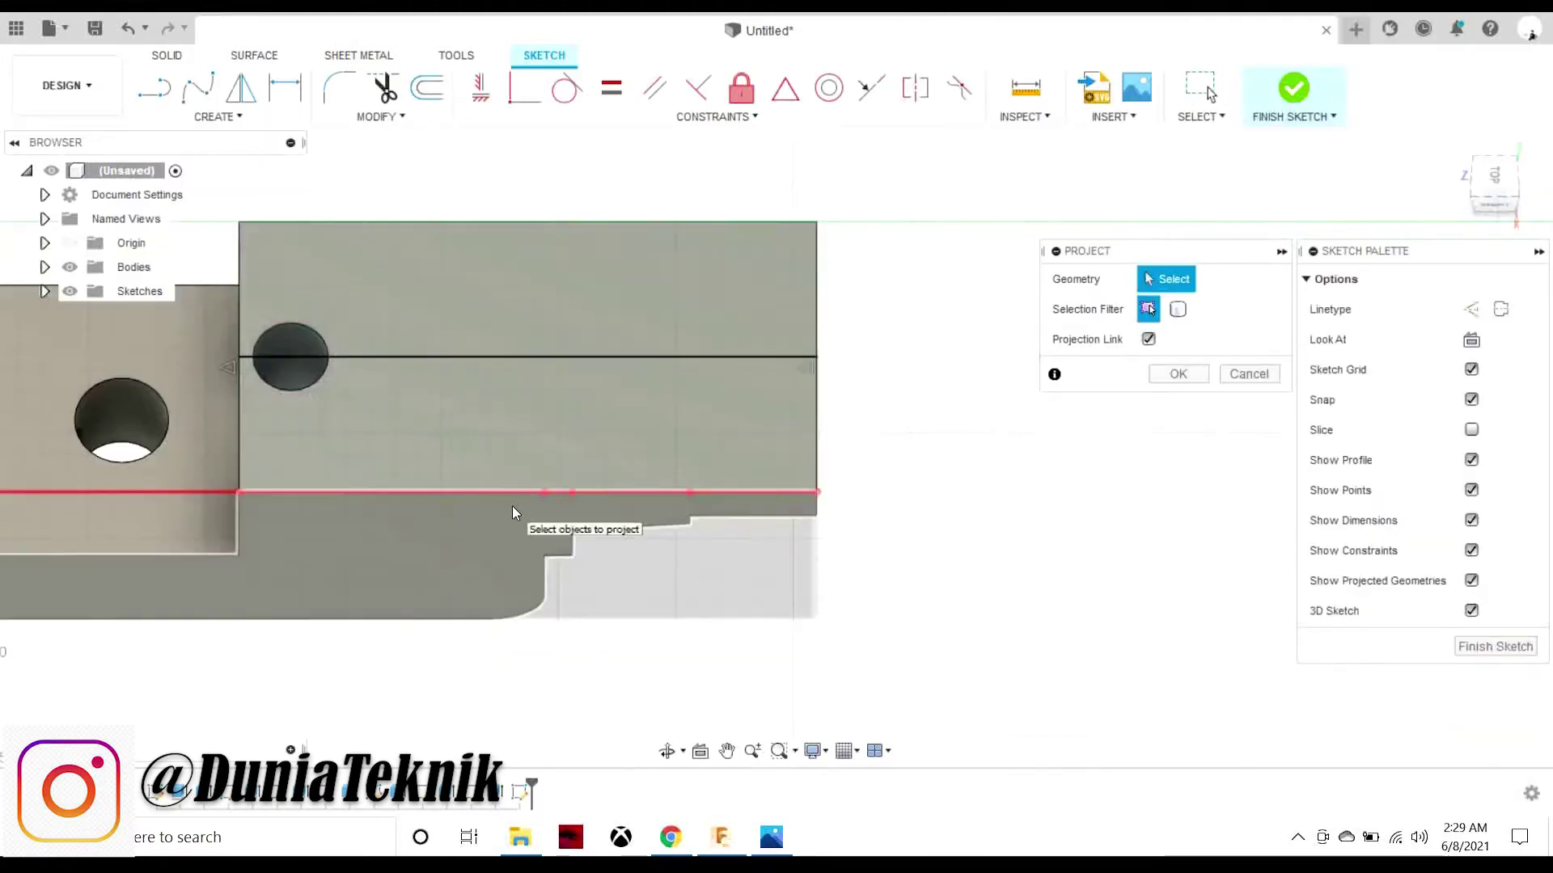
click(511, 506)
click(1177, 374)
click(771, 841)
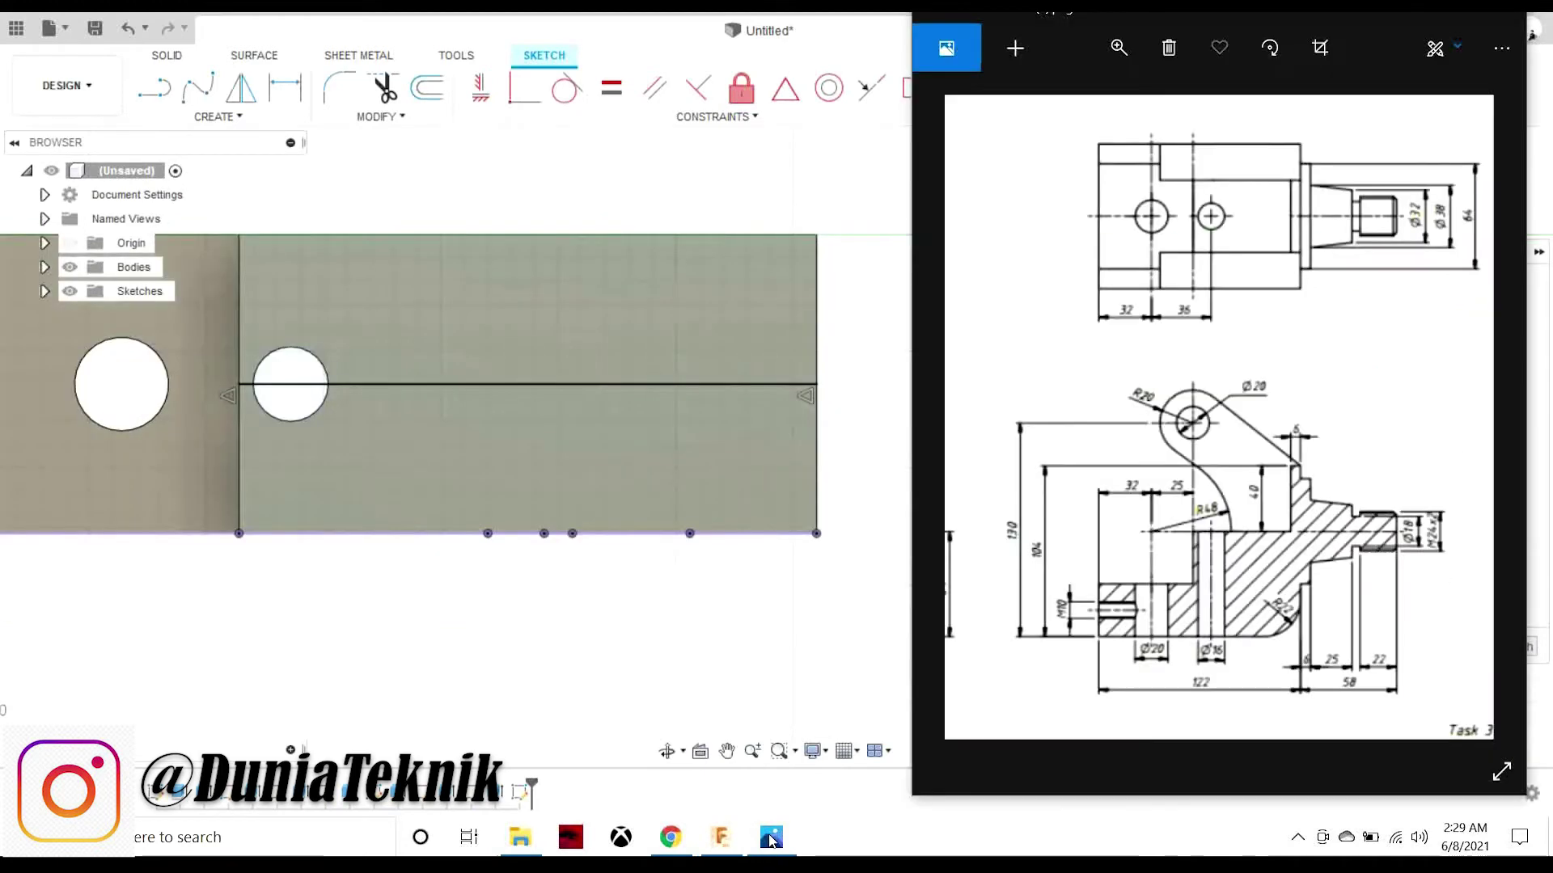
- Draw four vertical lines from the bottom edge to the top edge of the face
click(154, 97)
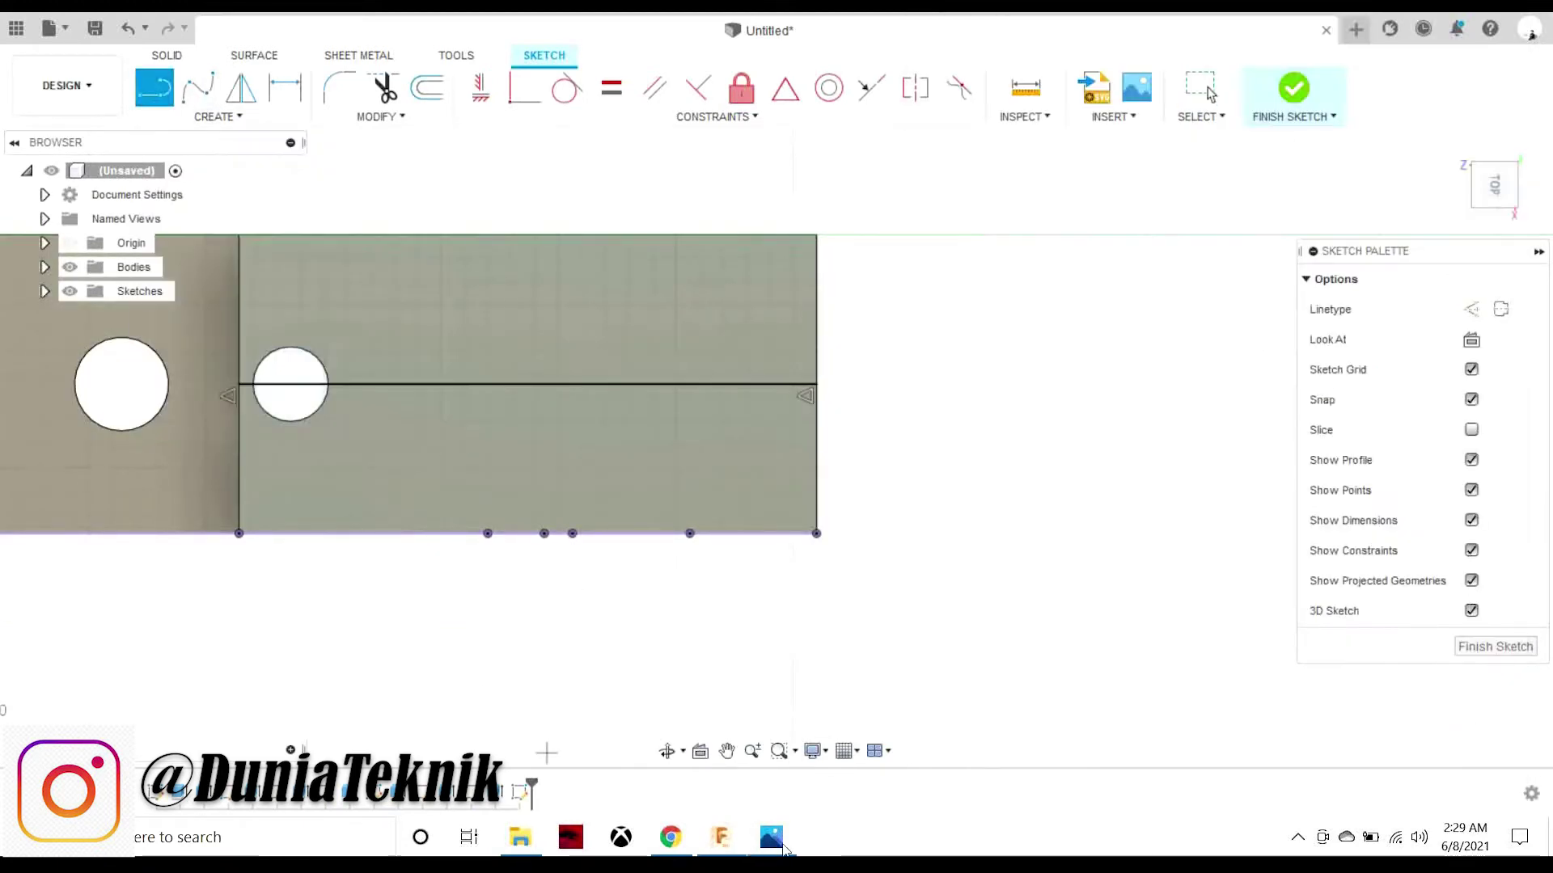
click(781, 845)
click(487, 533)
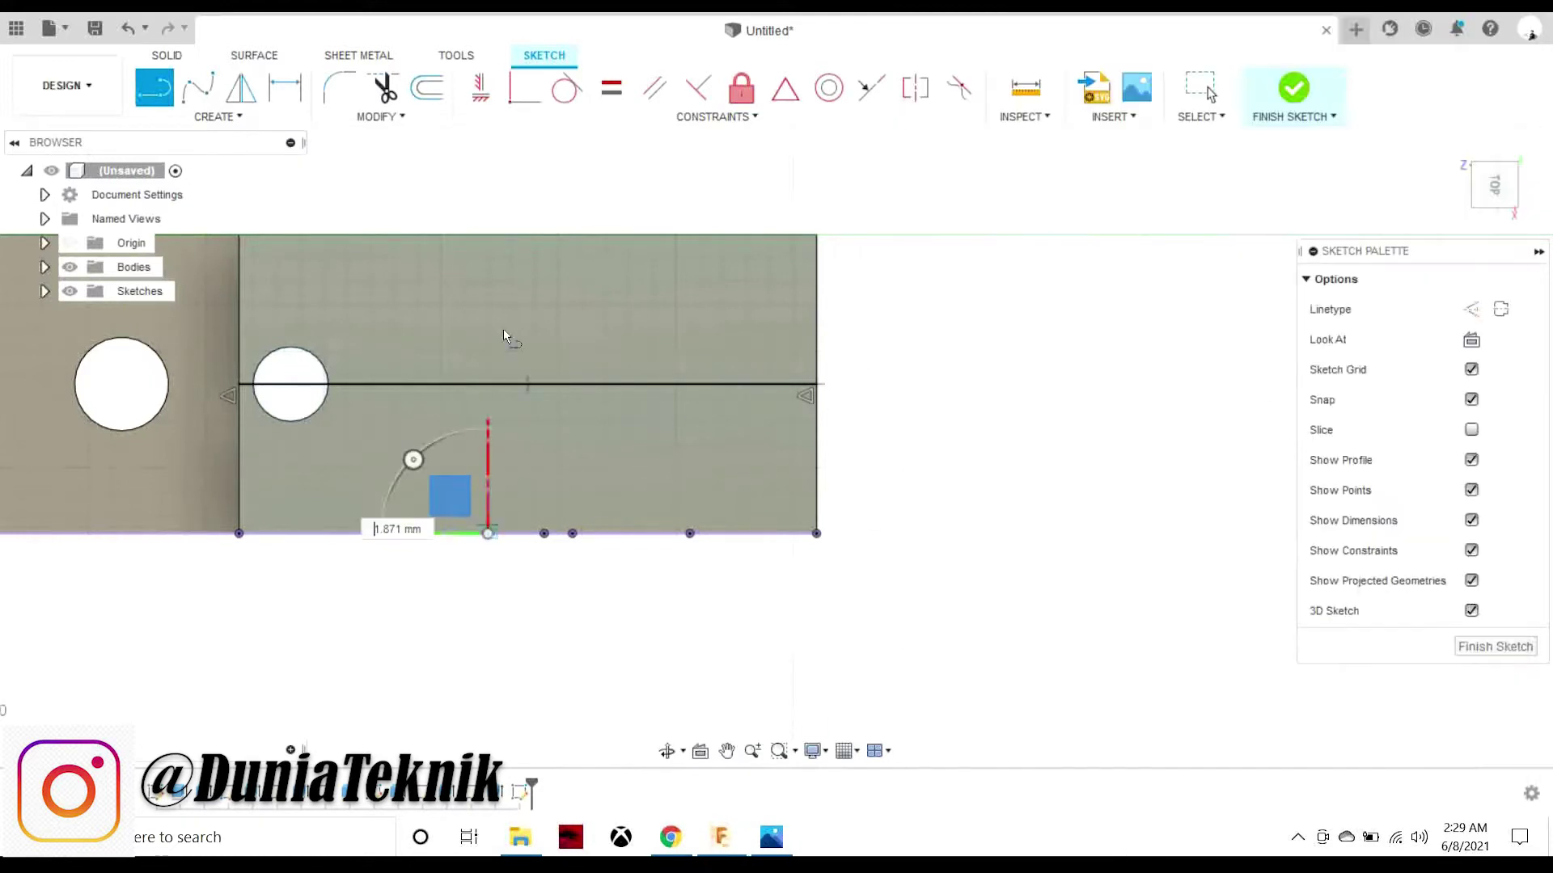
double_click(488, 234)
click(544, 533)
double_click(544, 234)
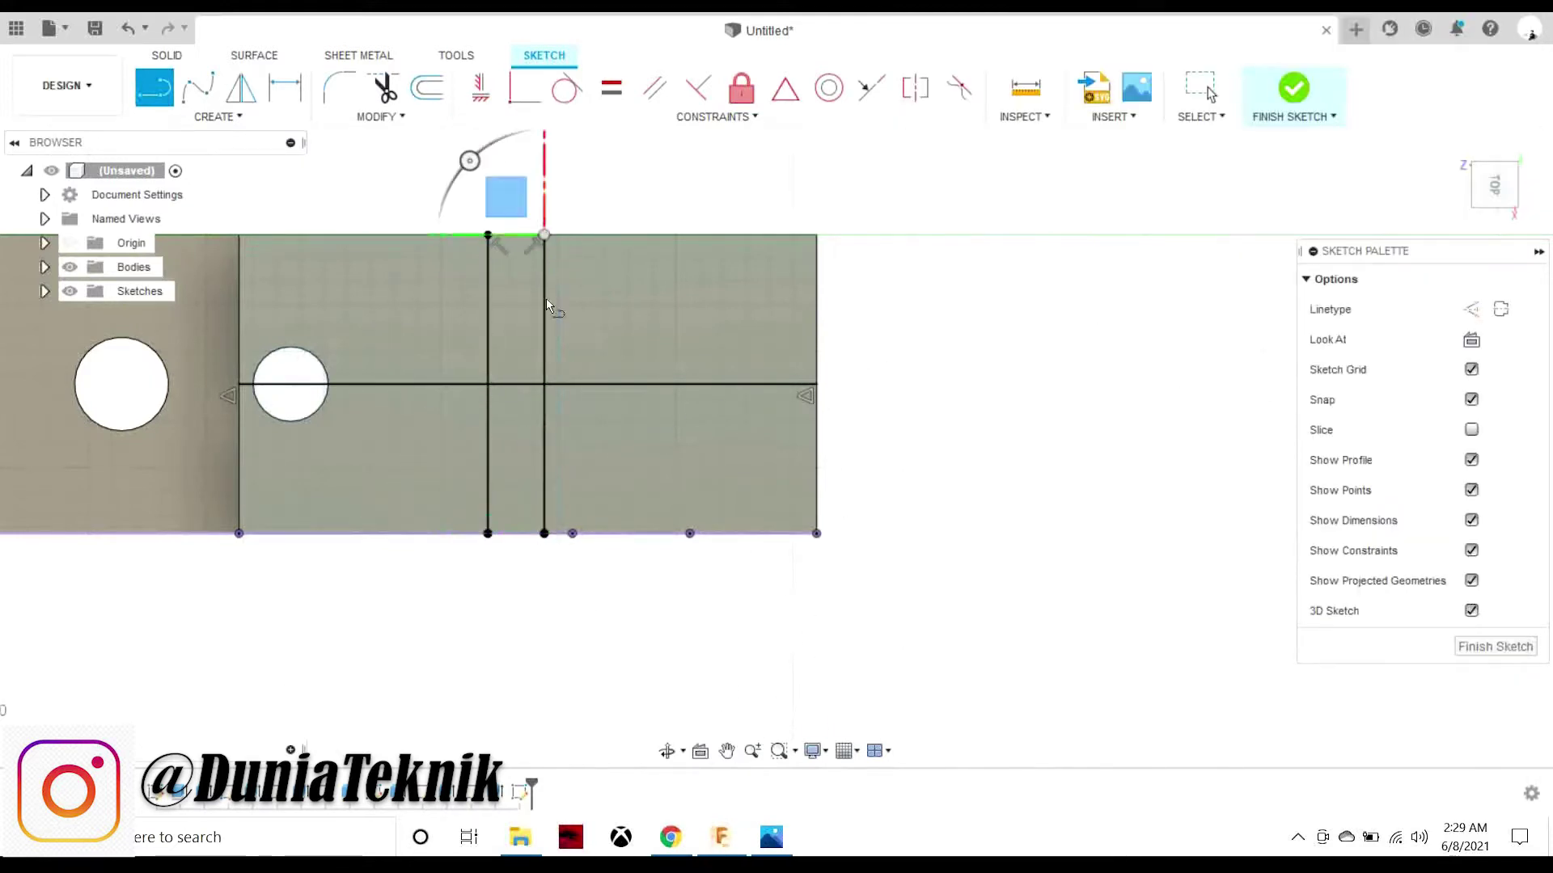
click(573, 533)
click(572, 235)
click(690, 533)
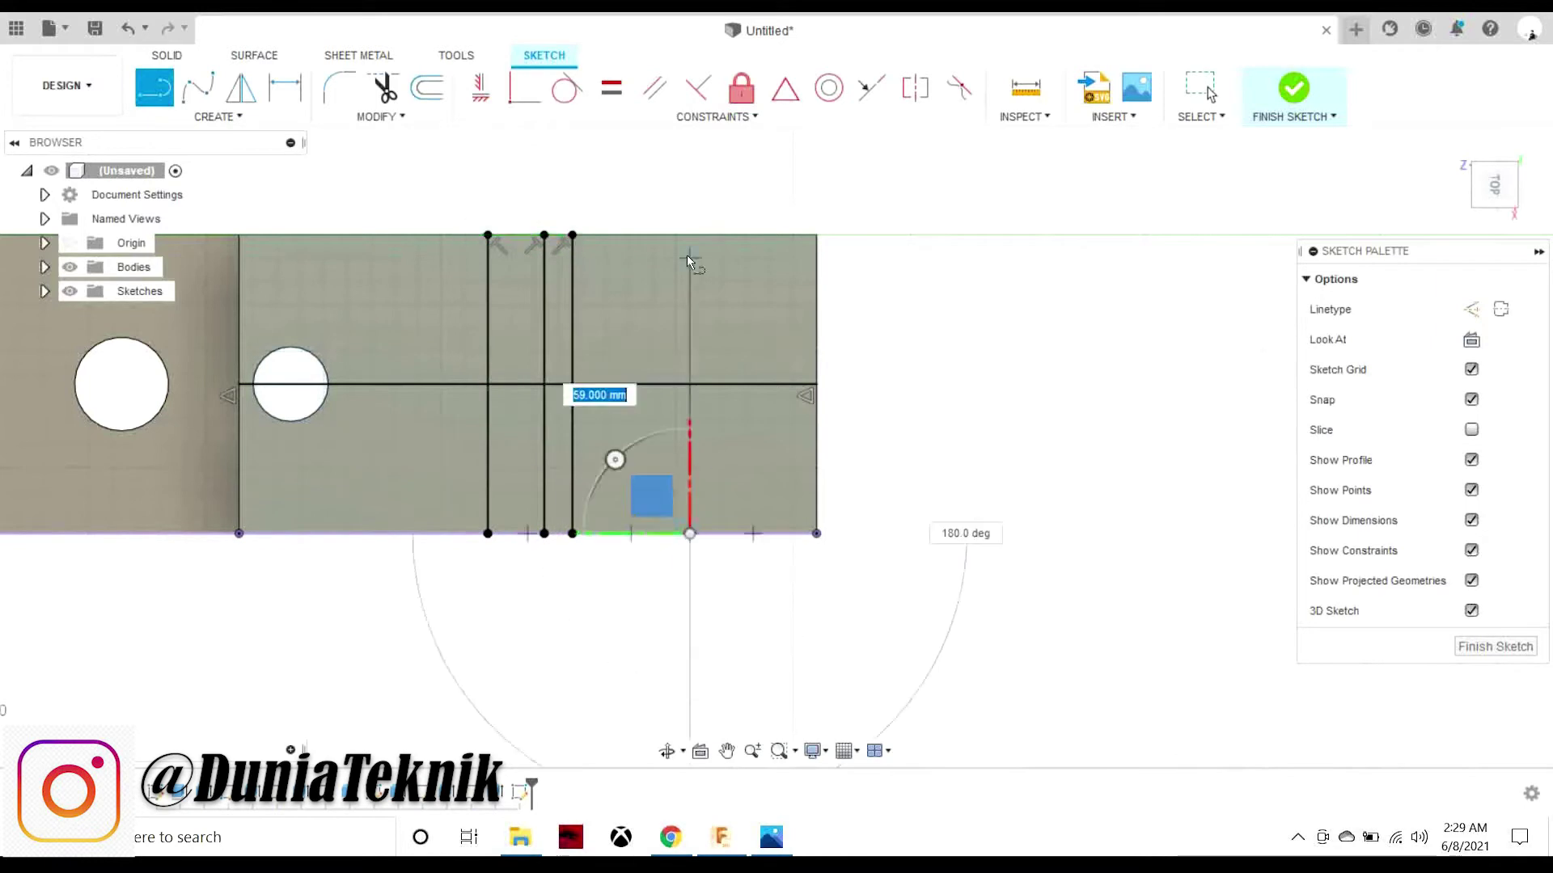
double_click(689, 235)
- Draw a centre-line segment from the right edge to the fourth vertical line
click(772, 839)
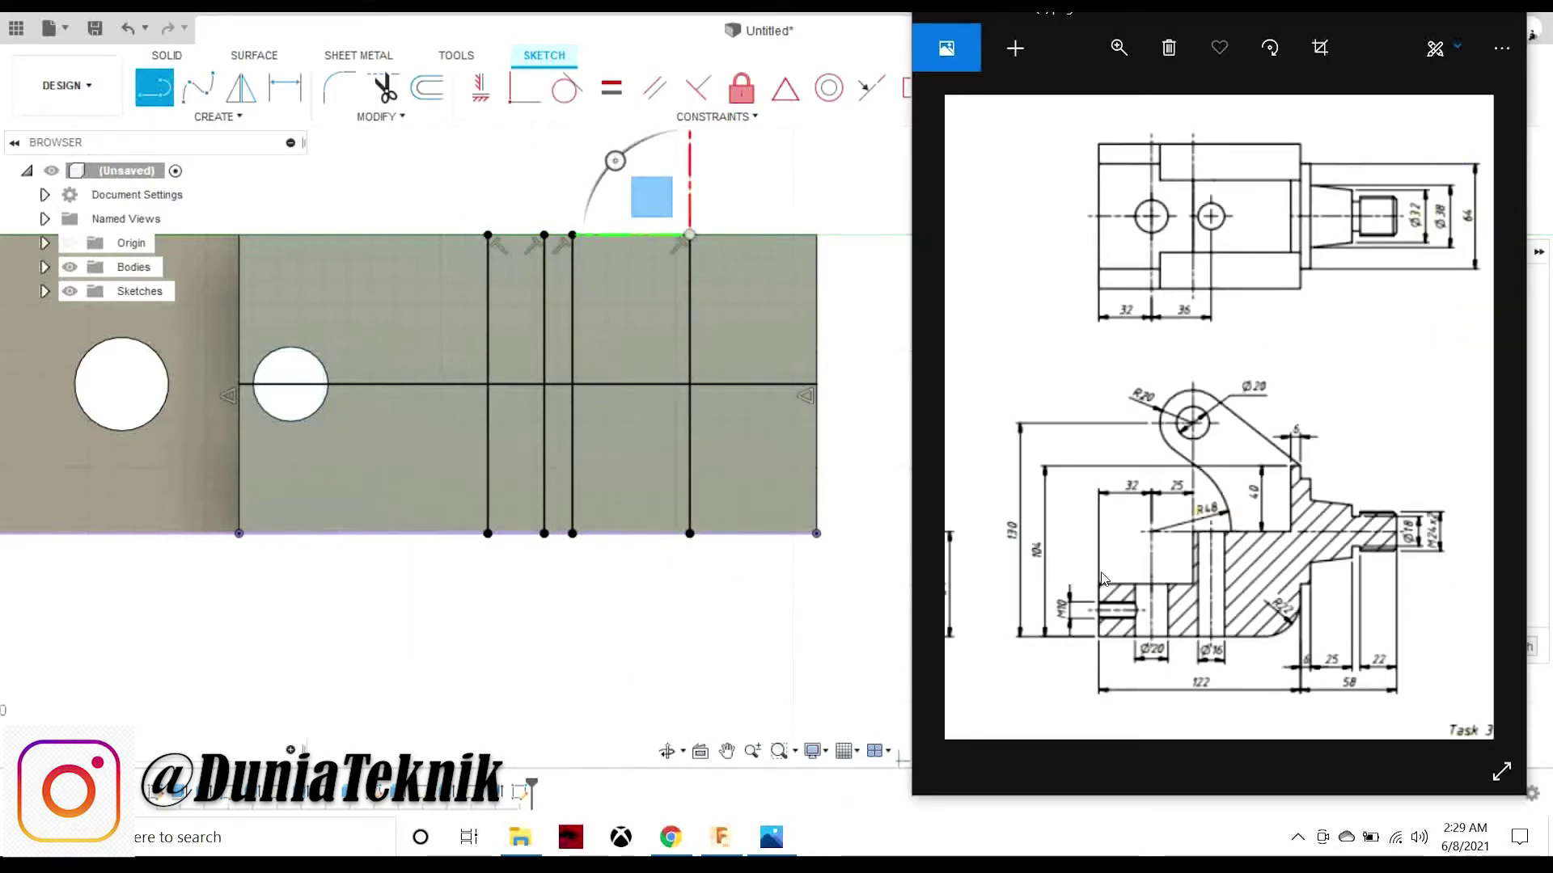
click(818, 382)
click(689, 384)
key(Escape)
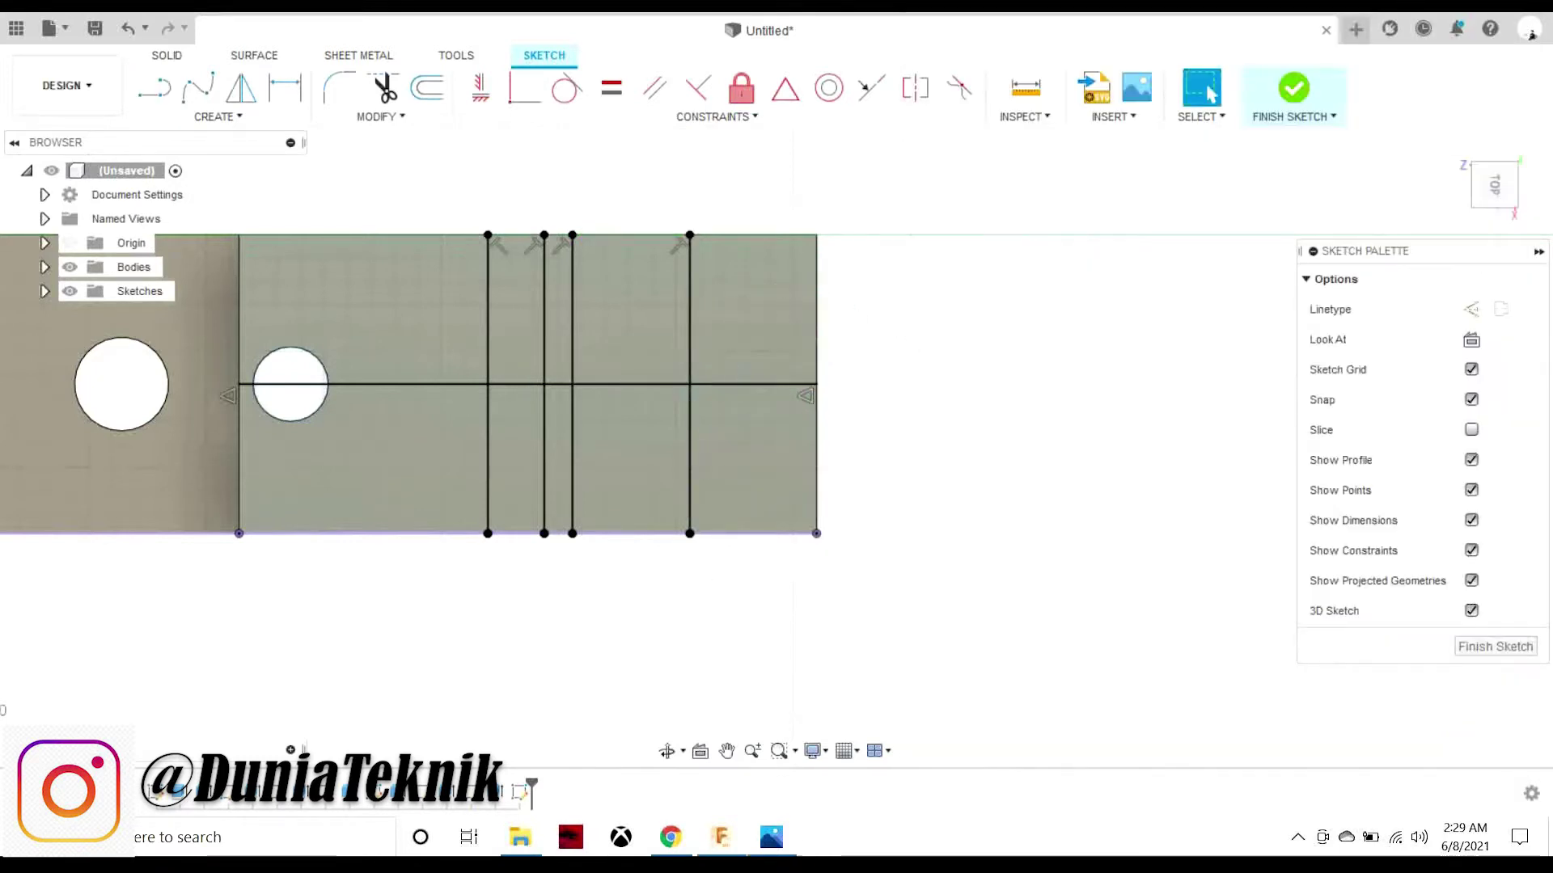
click(772, 838)
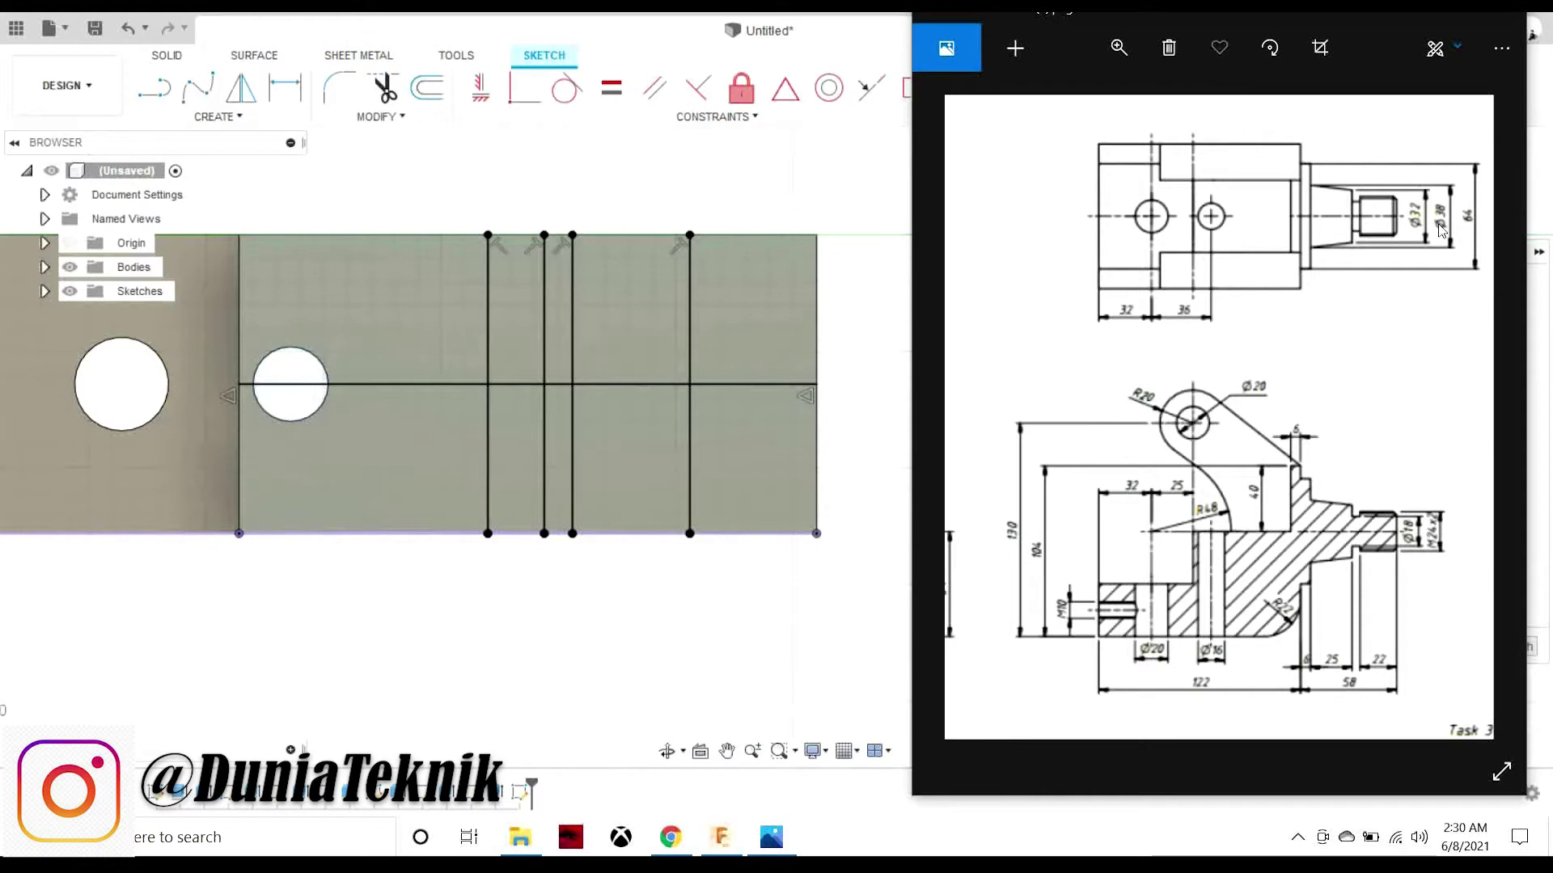
- Draw 16 mm and 19 mm lines down from the centre line
click(154, 87)
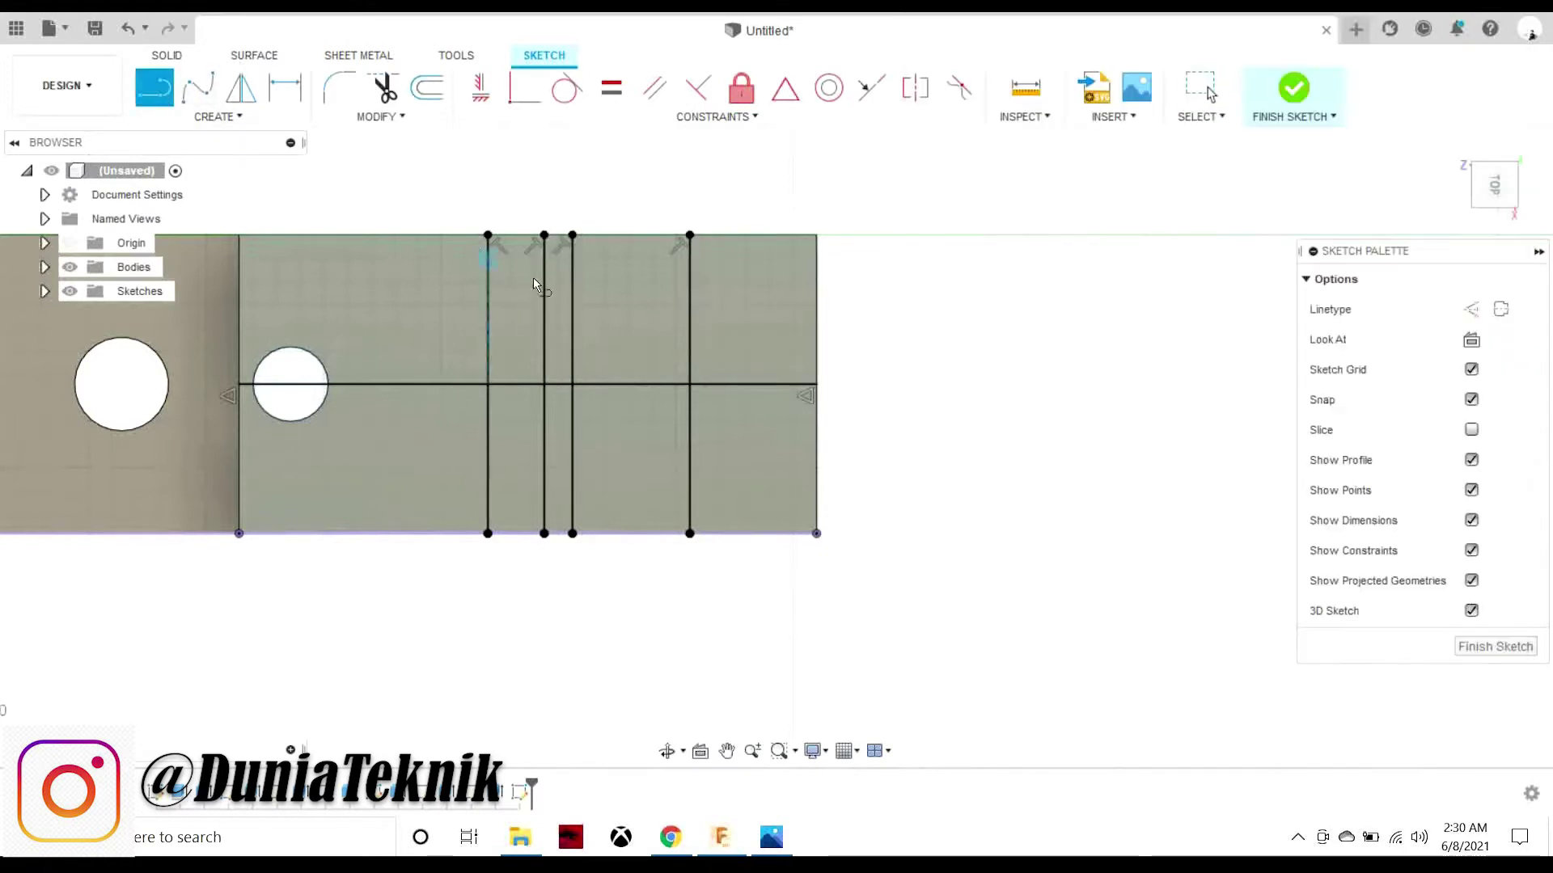
click(696, 383)
text(16)
key(Return)
key(Escape)
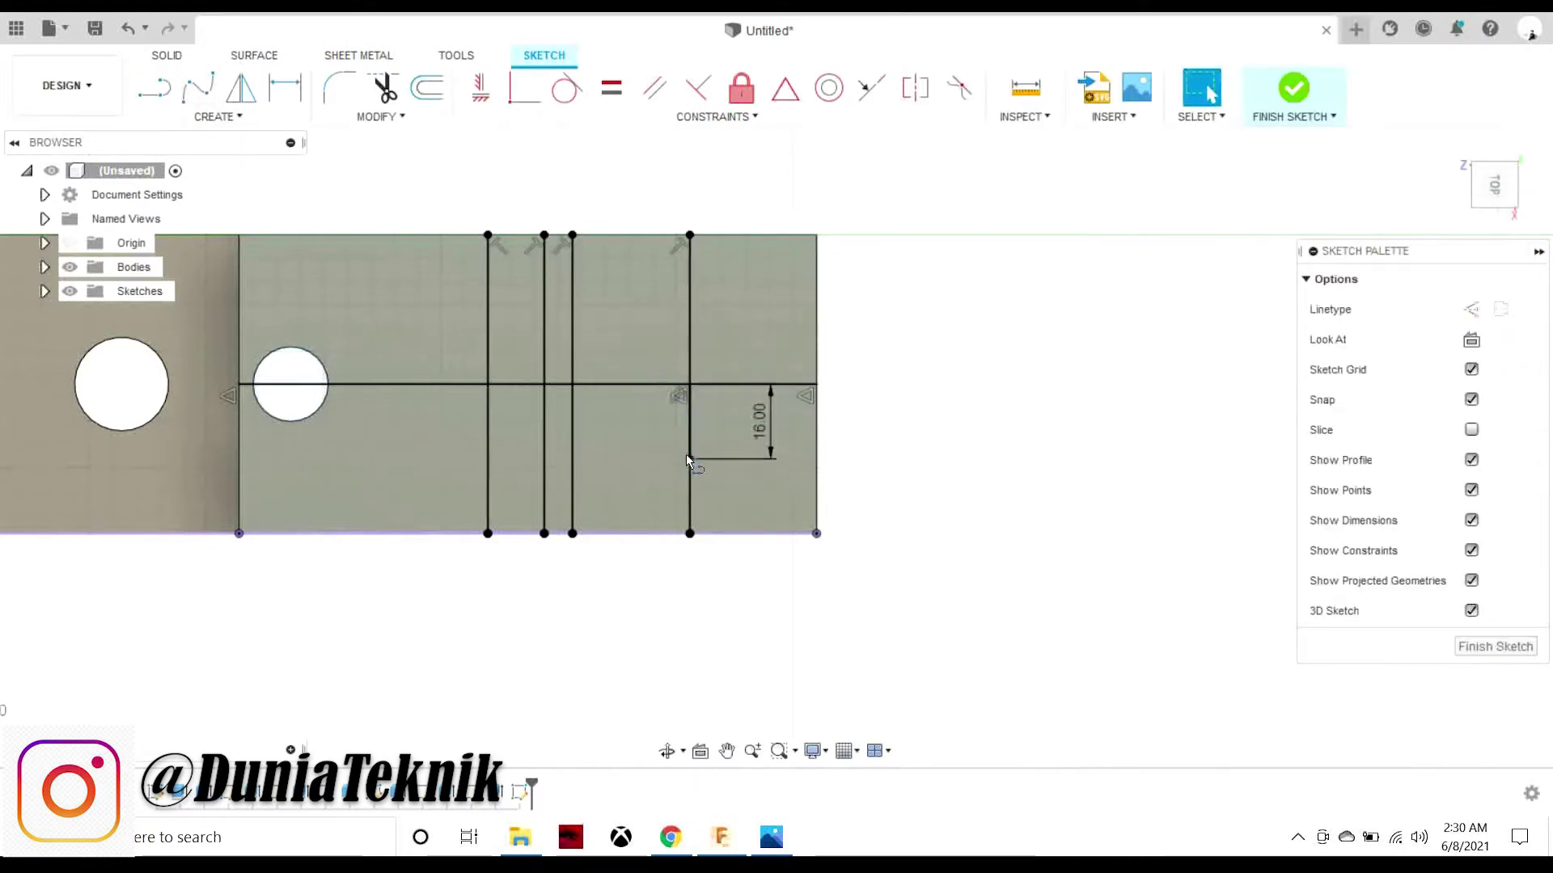
click(155, 87)
click(574, 383)
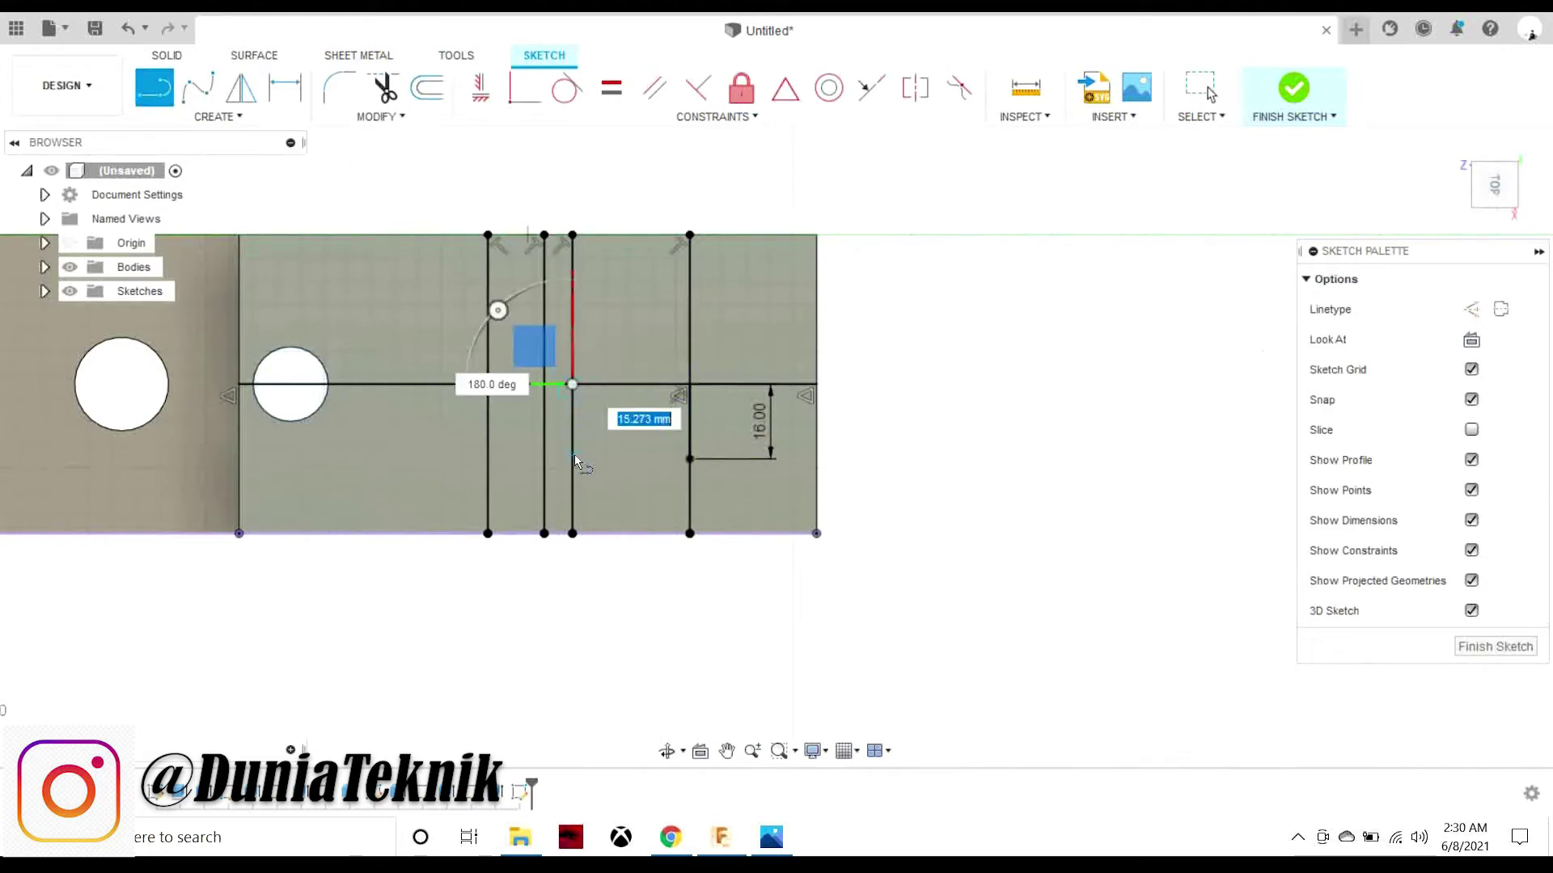
text(19)
key(Return)
key(Escape)
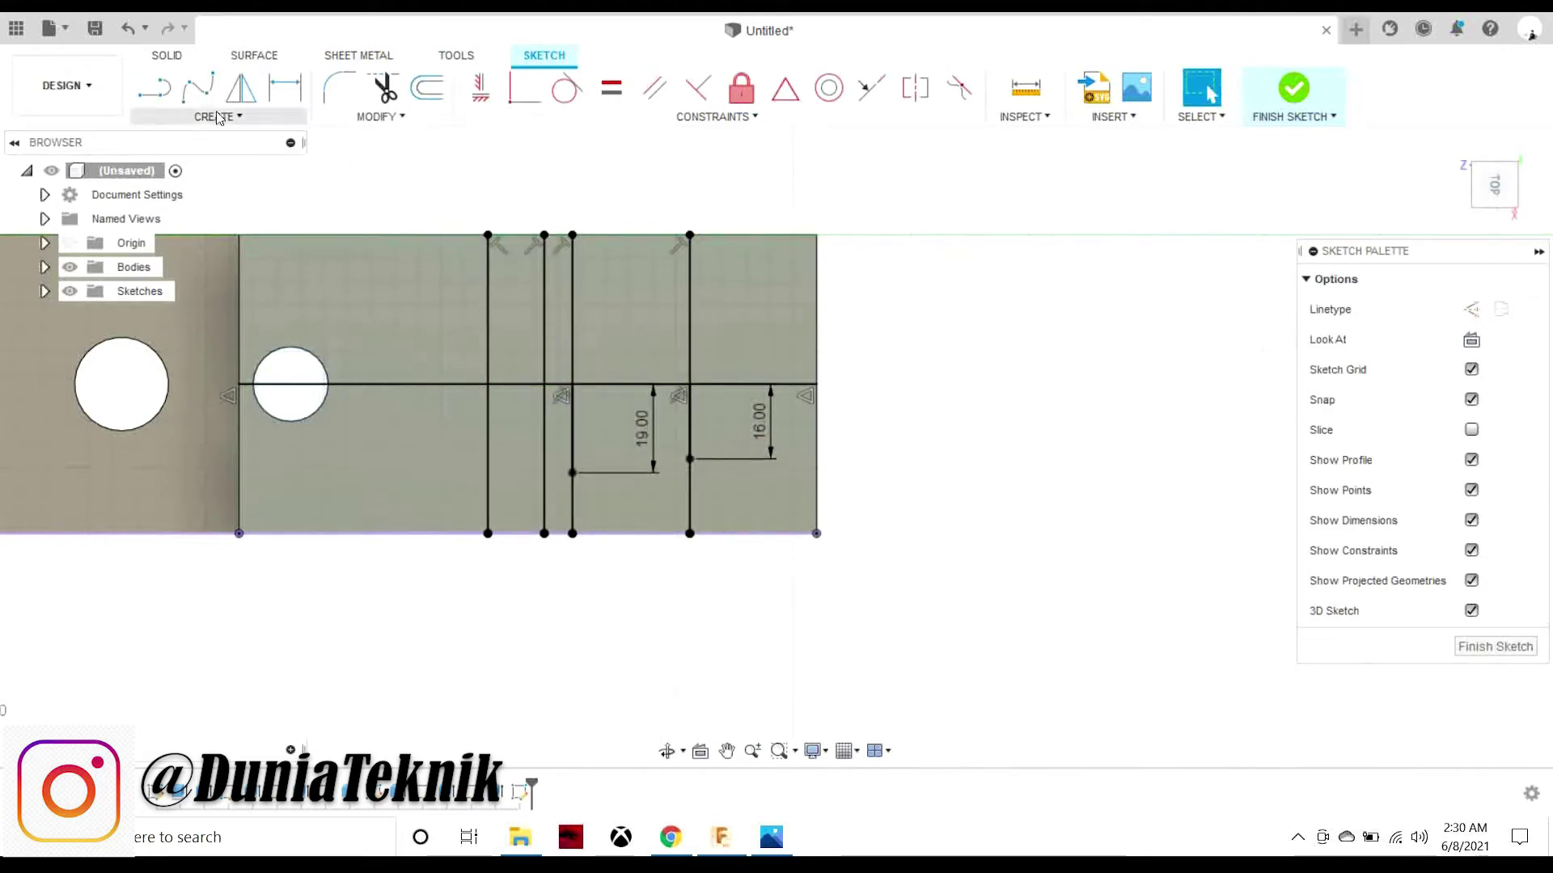
- Join the 19 mm and 16 mm line ends with a tapered line
click(154, 87)
click(572, 472)
click(687, 461)
key(Escape)
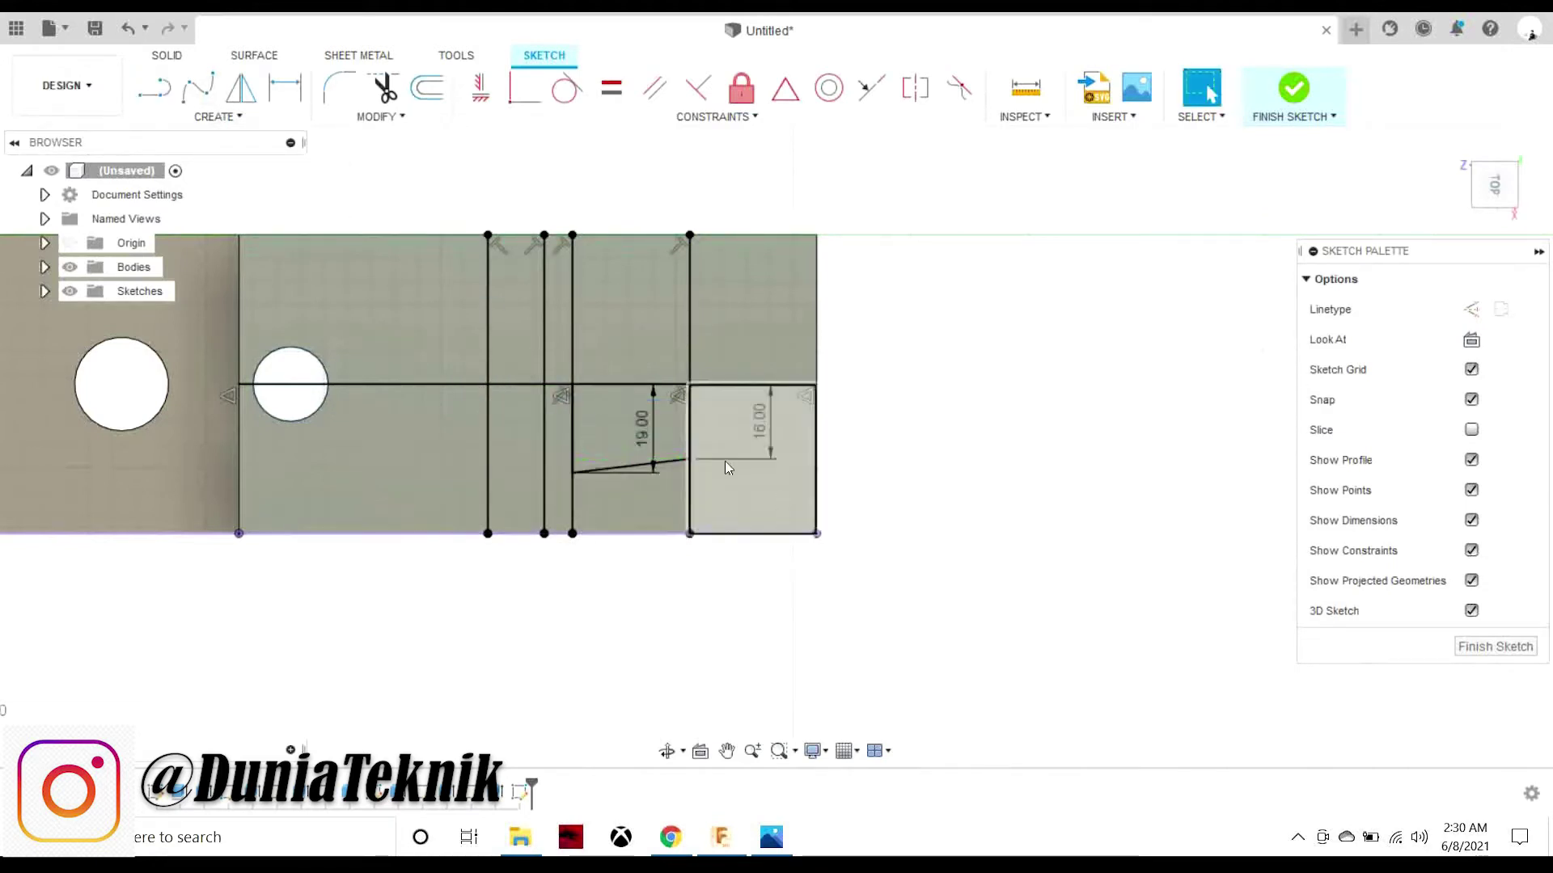
click(758, 845)
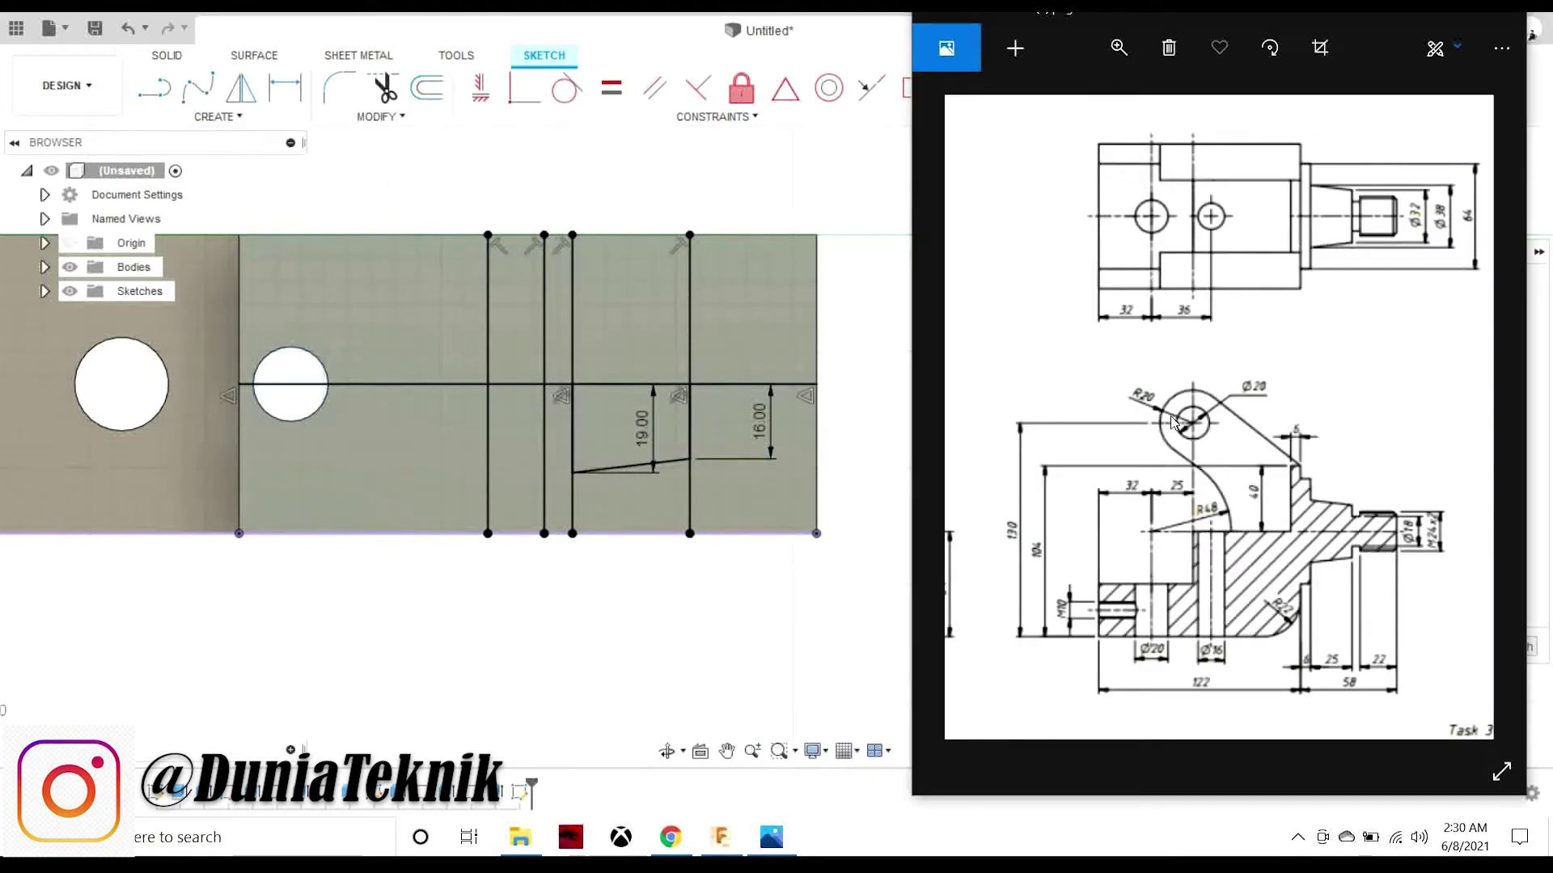
- Start and cancel extra lines from the notch sketch's bottom edge
click(153, 88)
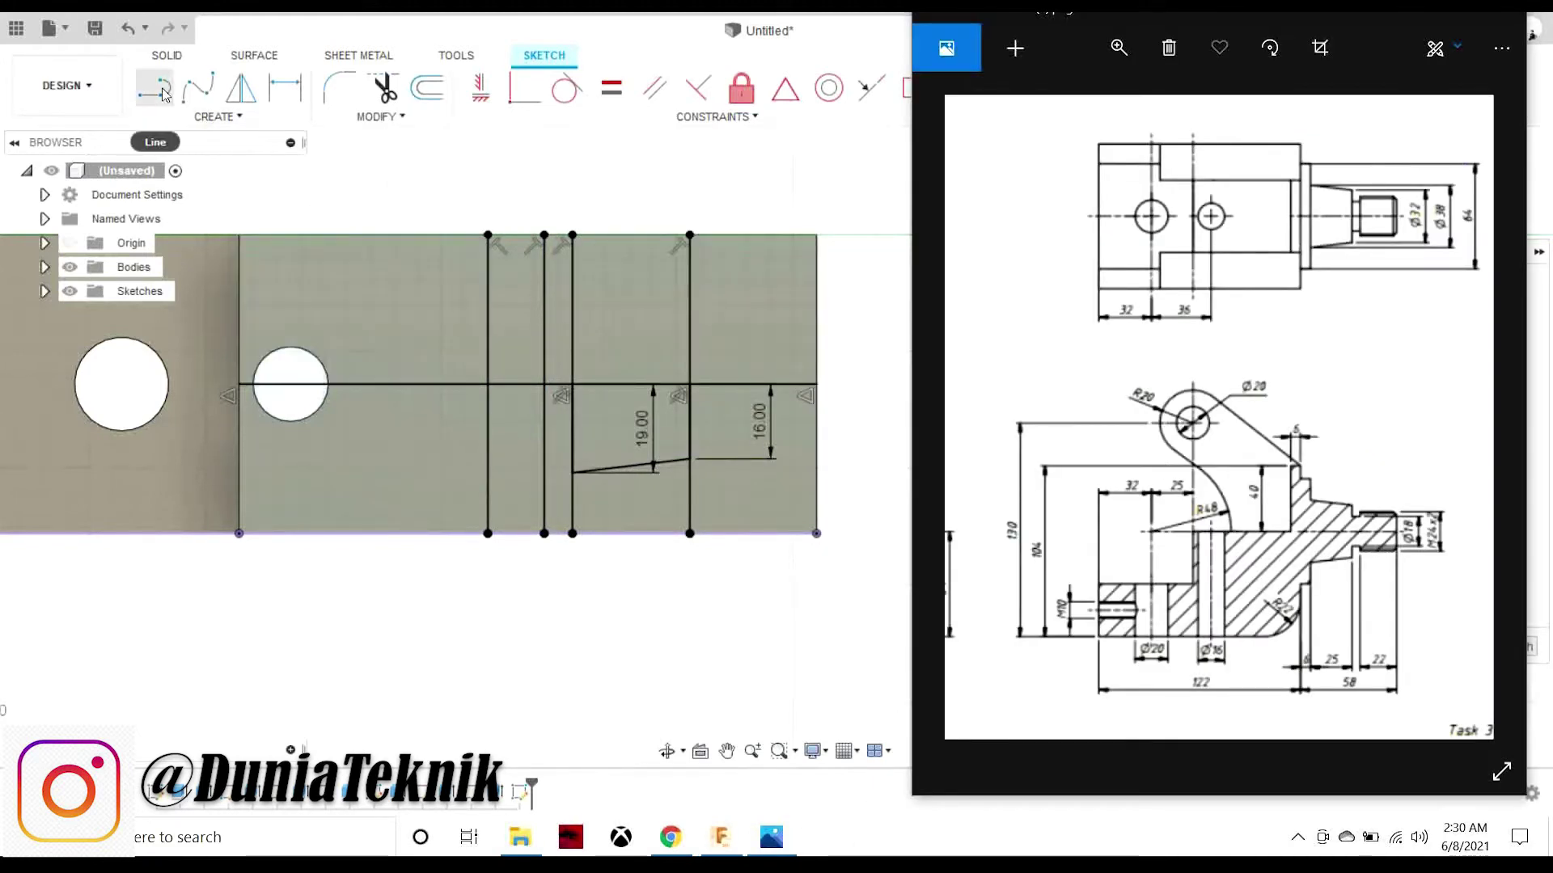
click(572, 533)
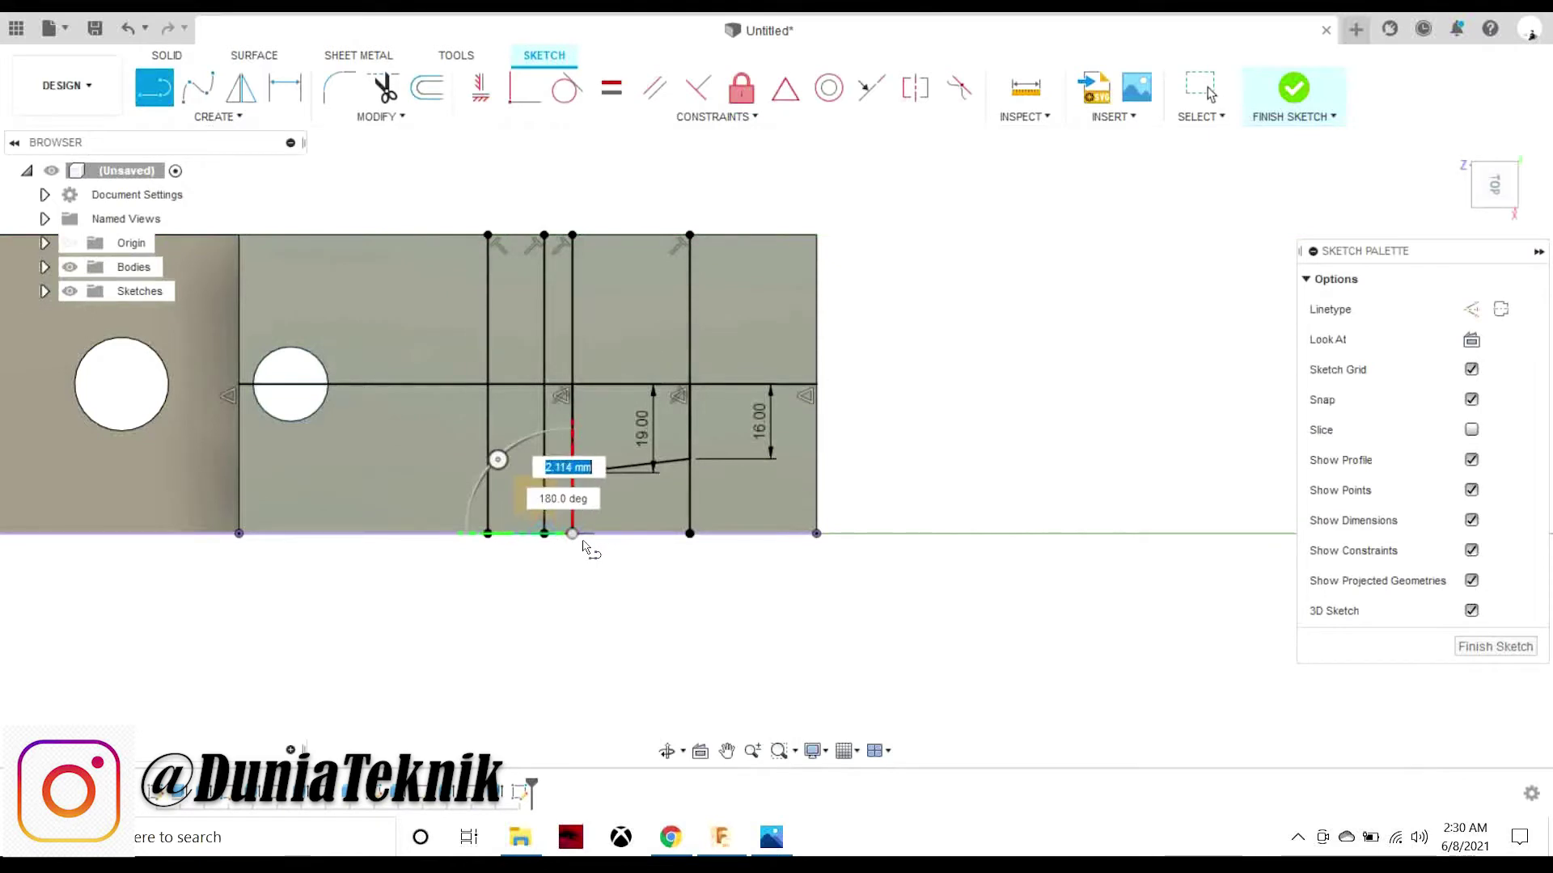
key(Escape)
key(l)
scroll(554, 551, up, 5)
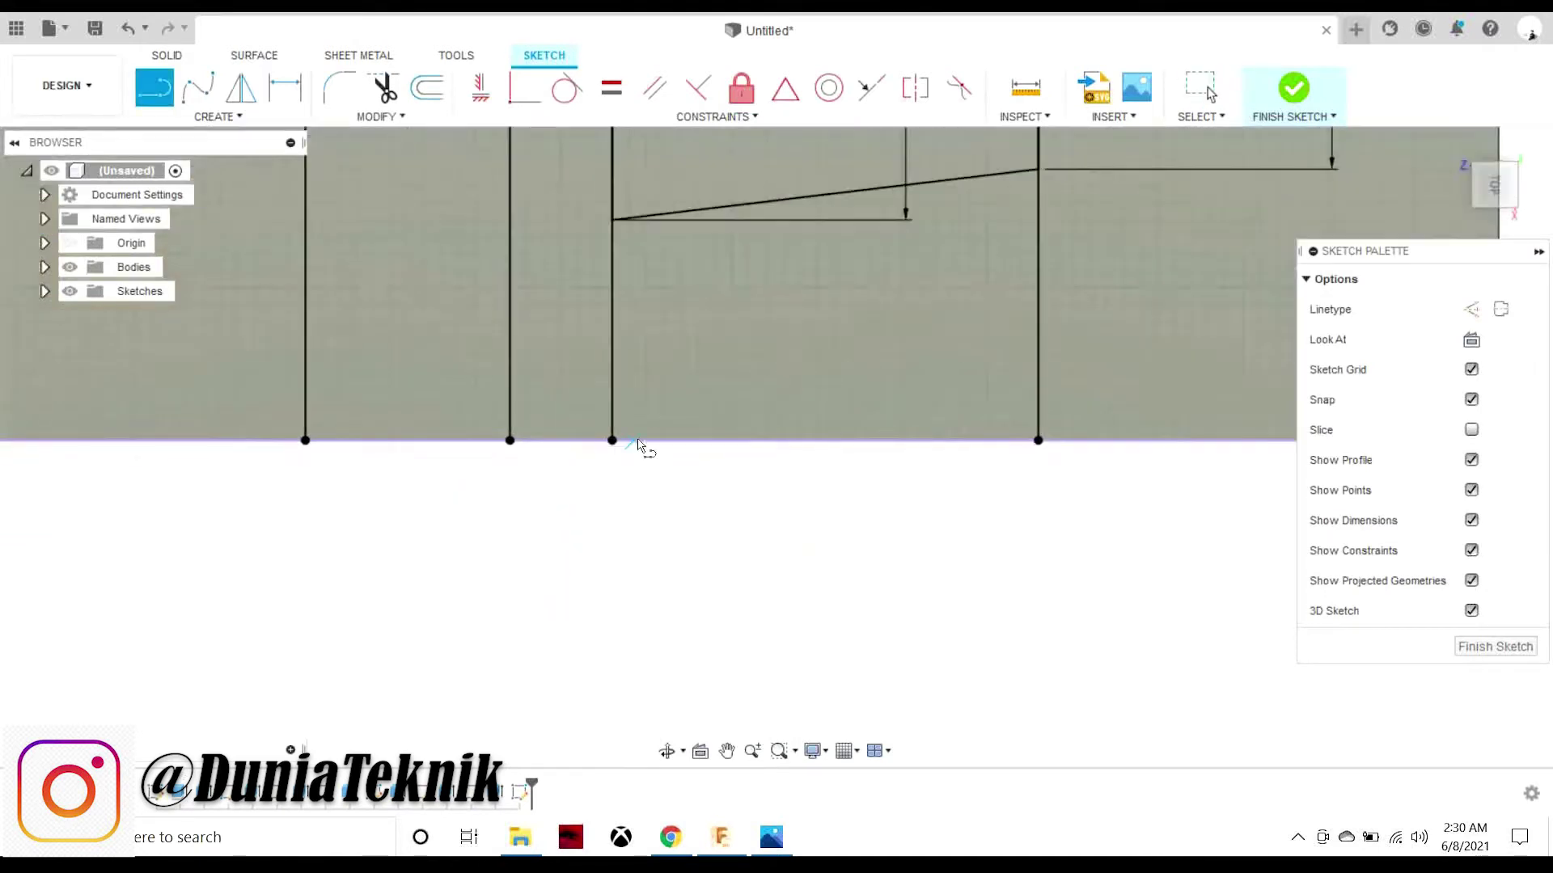
click(612, 441)
scroll(513, 446, down, 3)
key(Escape)
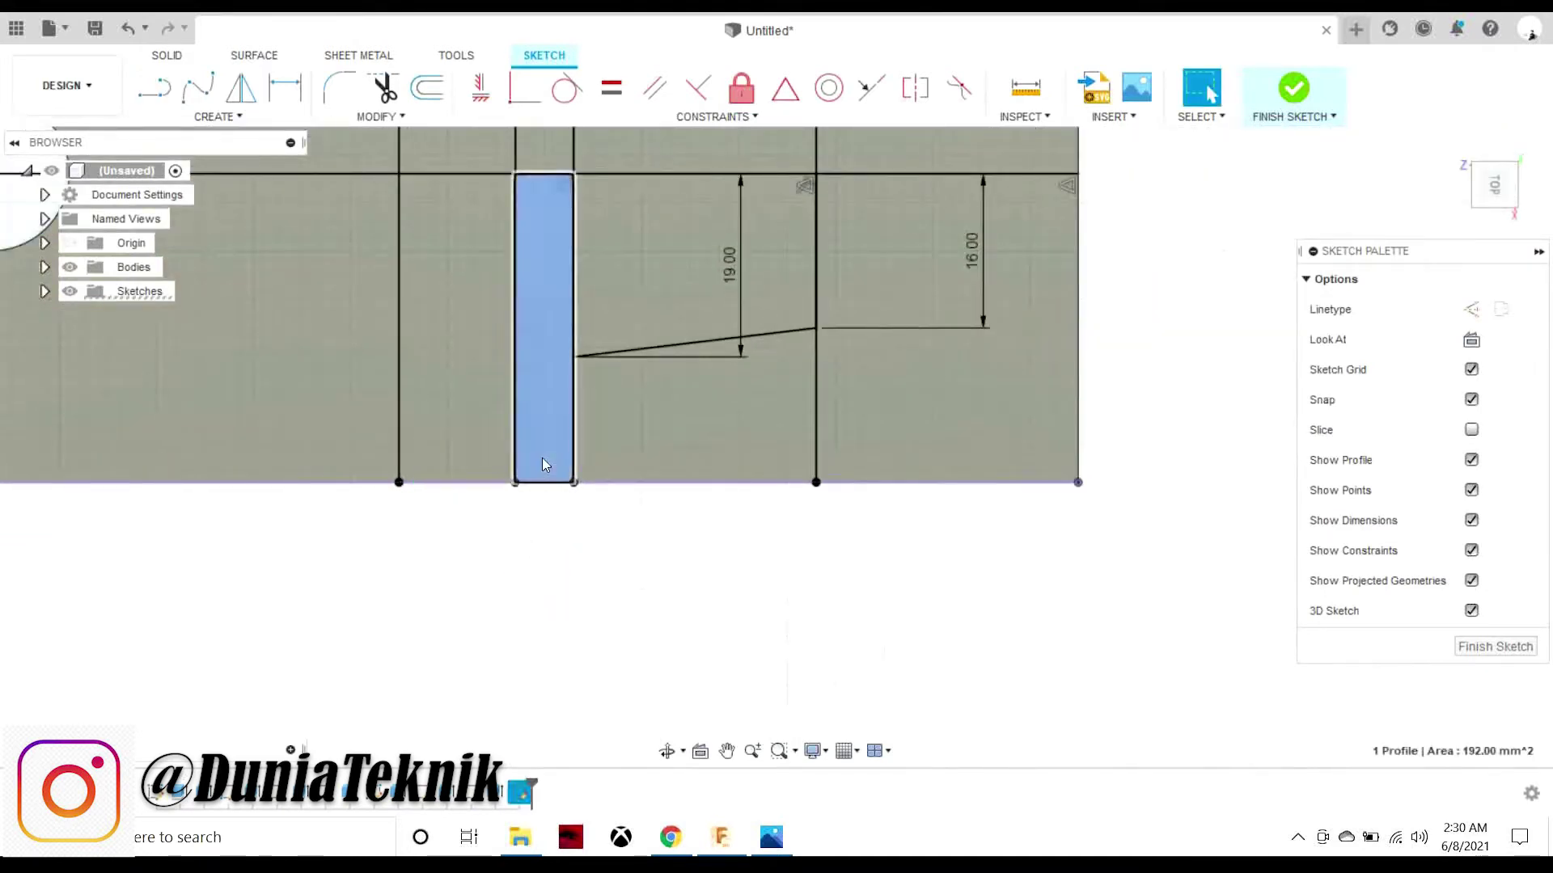
scroll(542, 458, down, 3)
- Try the Mirror, Line and Trim tools on the notch sketch, cancelling each
click(259, 89)
click(647, 385)
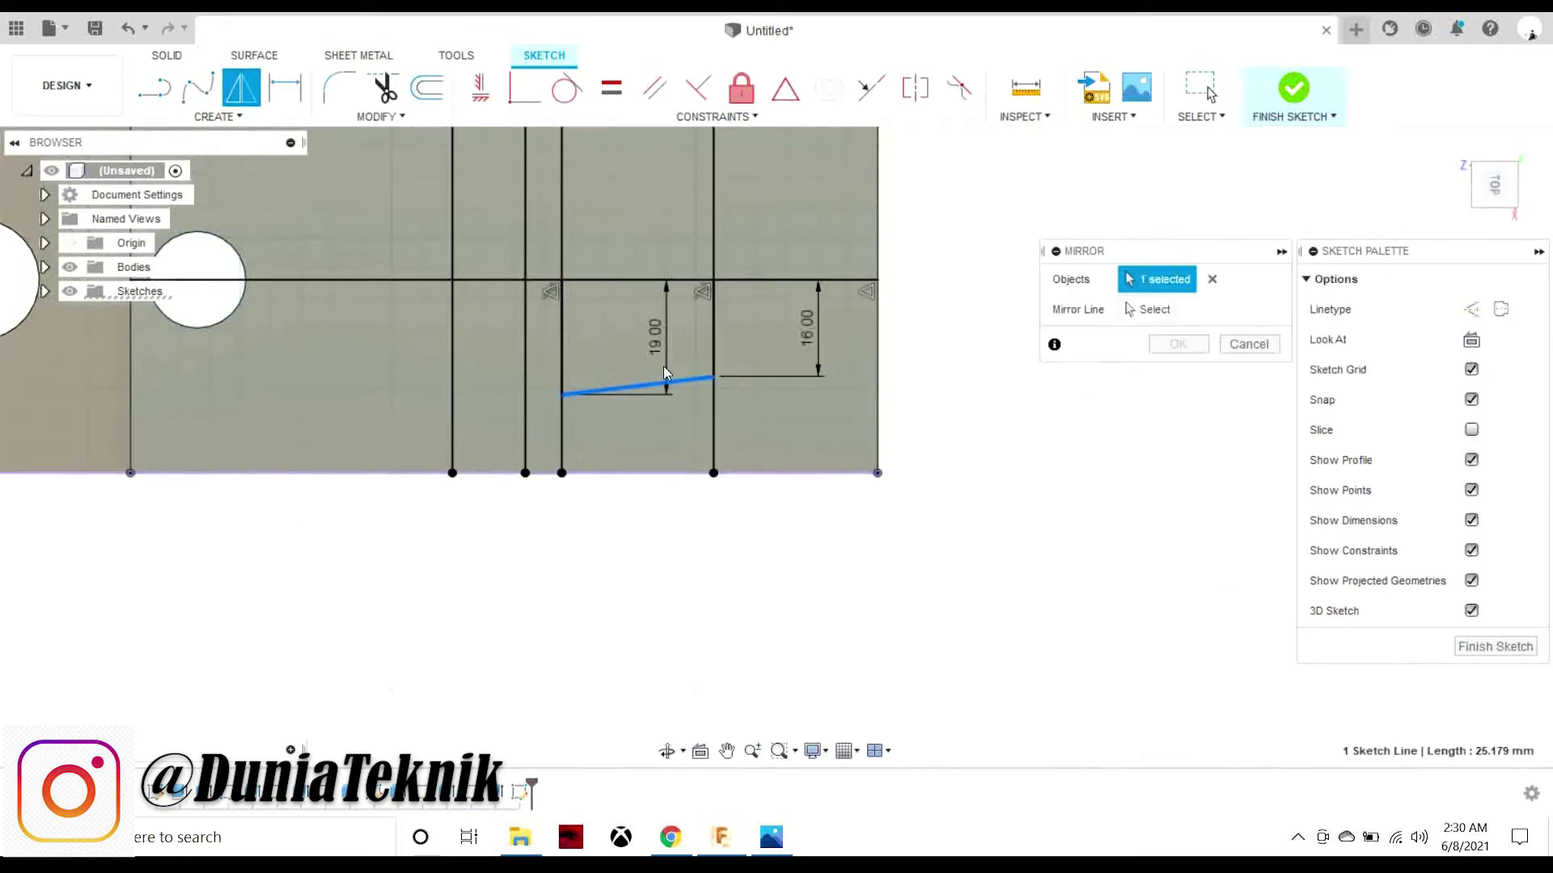
key(Escape)
key(l)
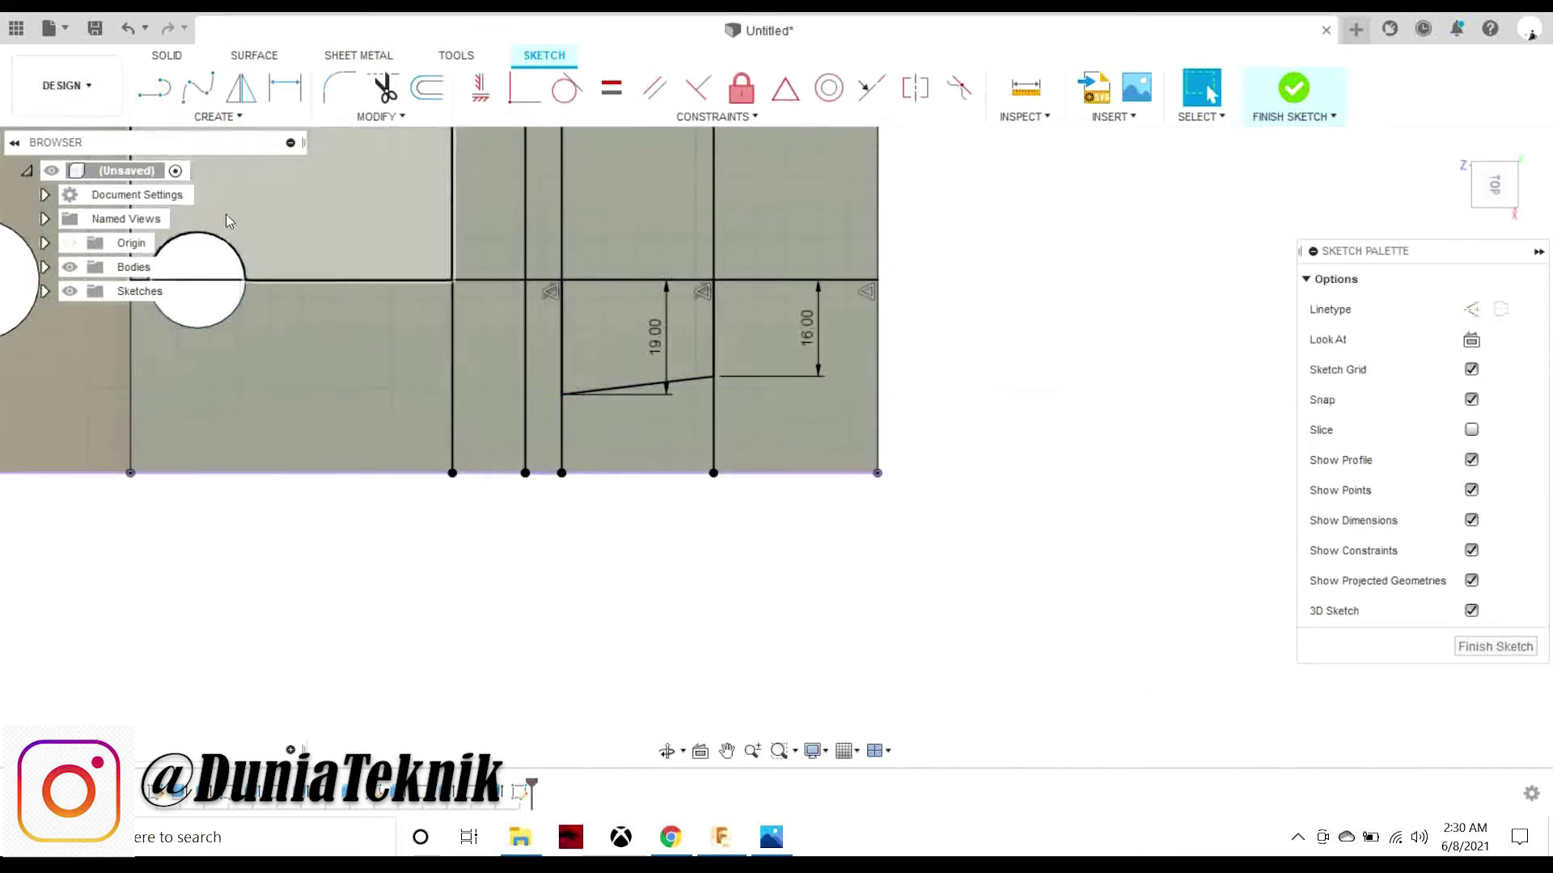
scroll(461, 495, up, 2)
scroll(463, 500, up, 2)
click(459, 487)
key(Escape)
scroll(711, 561, down, 2)
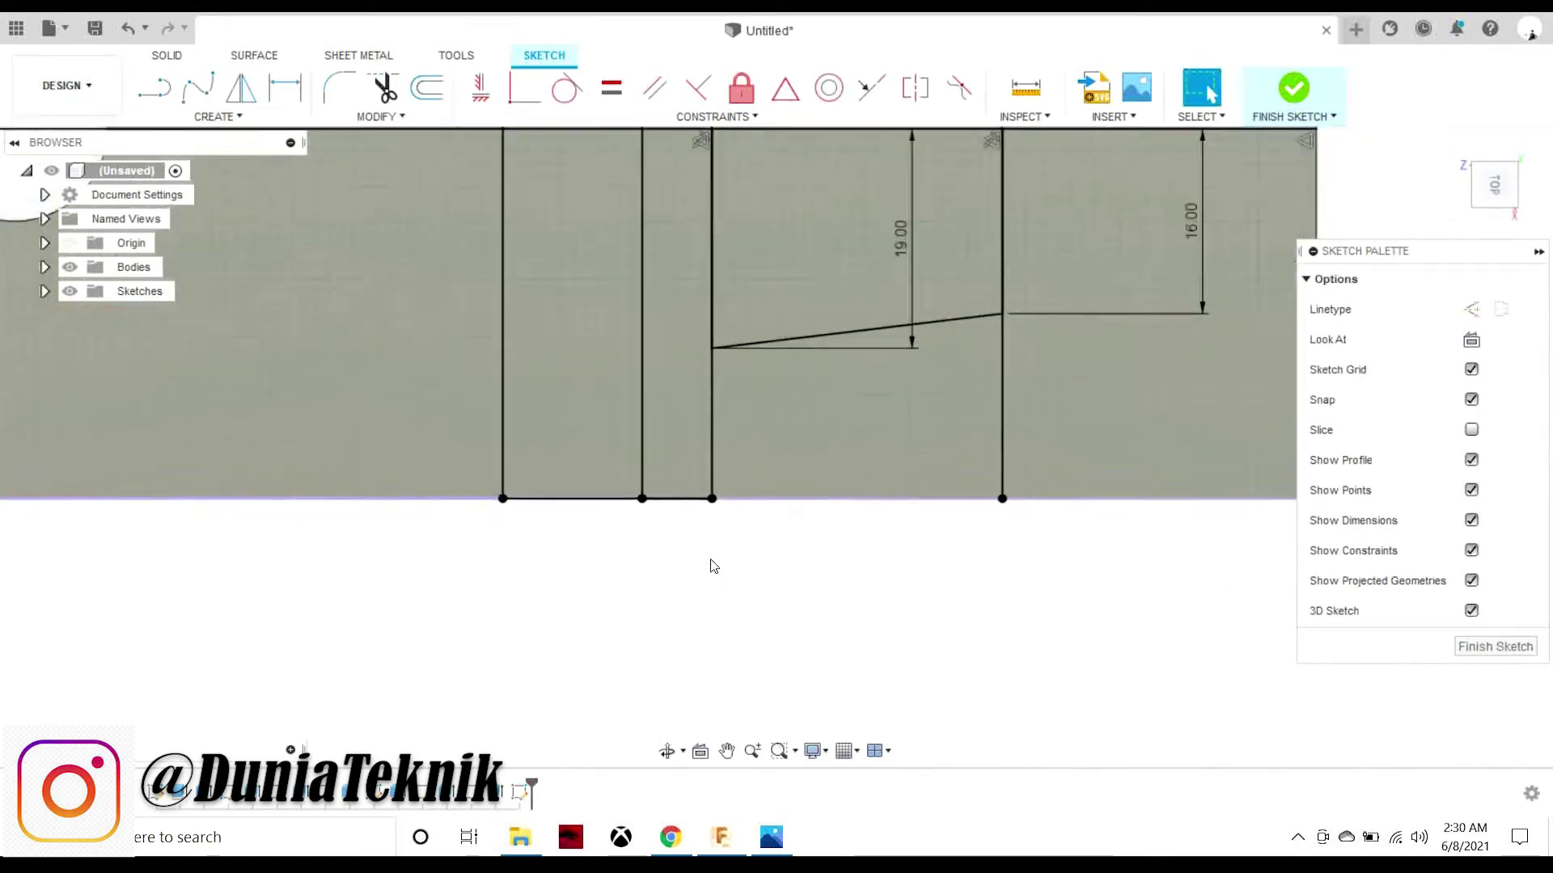
click(378, 95)
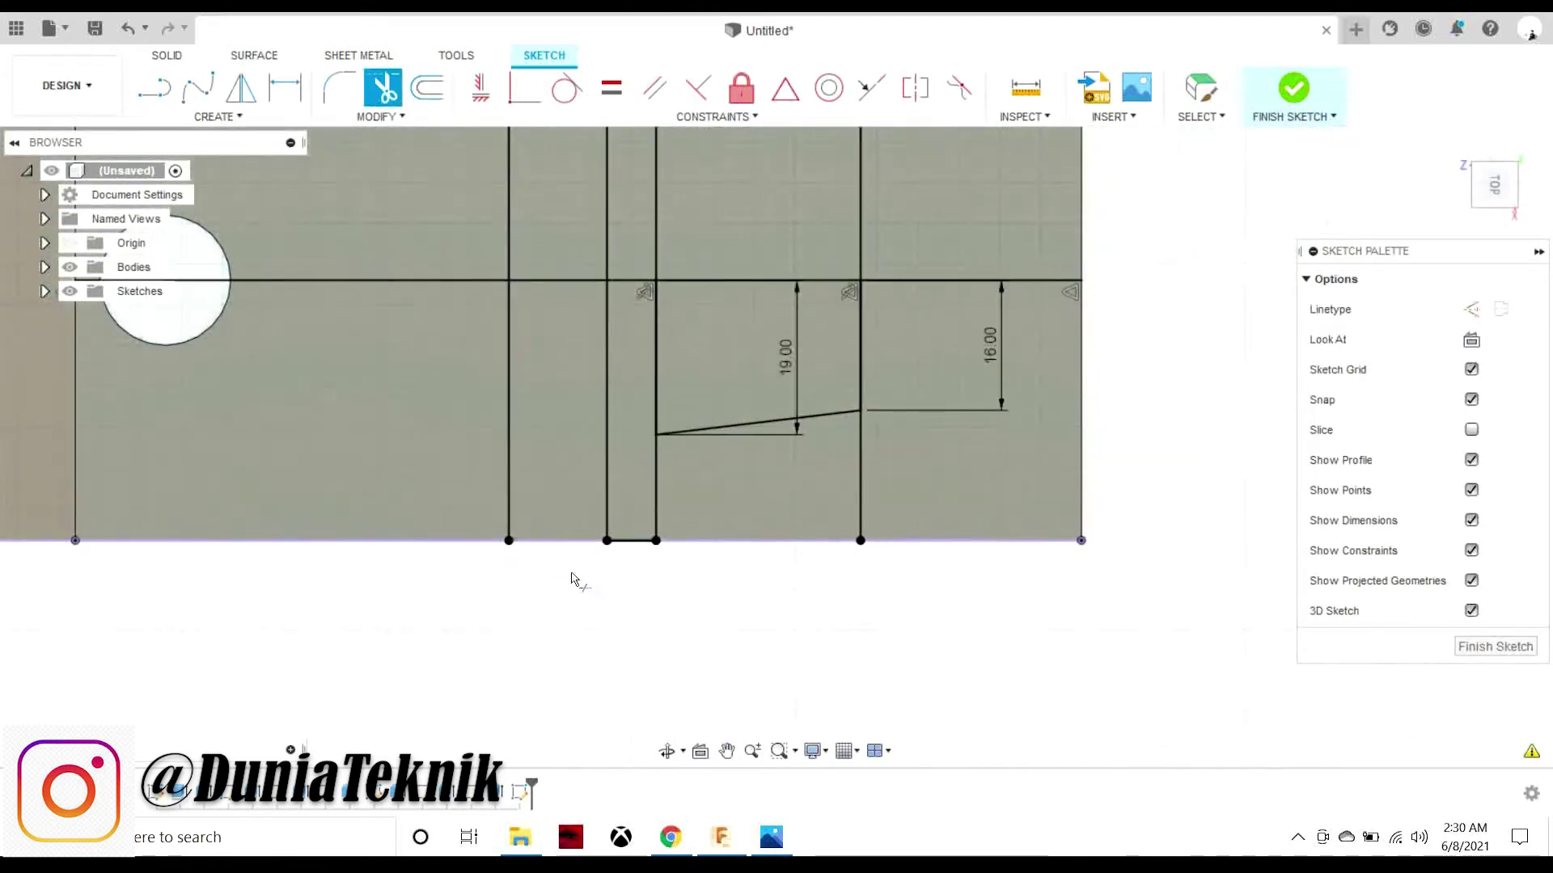
key(Escape)
- Mirror the short bottom line and sloped line about the horizontal centre line, and finish the sketch
click(241, 87)
click(643, 540)
click(841, 412)
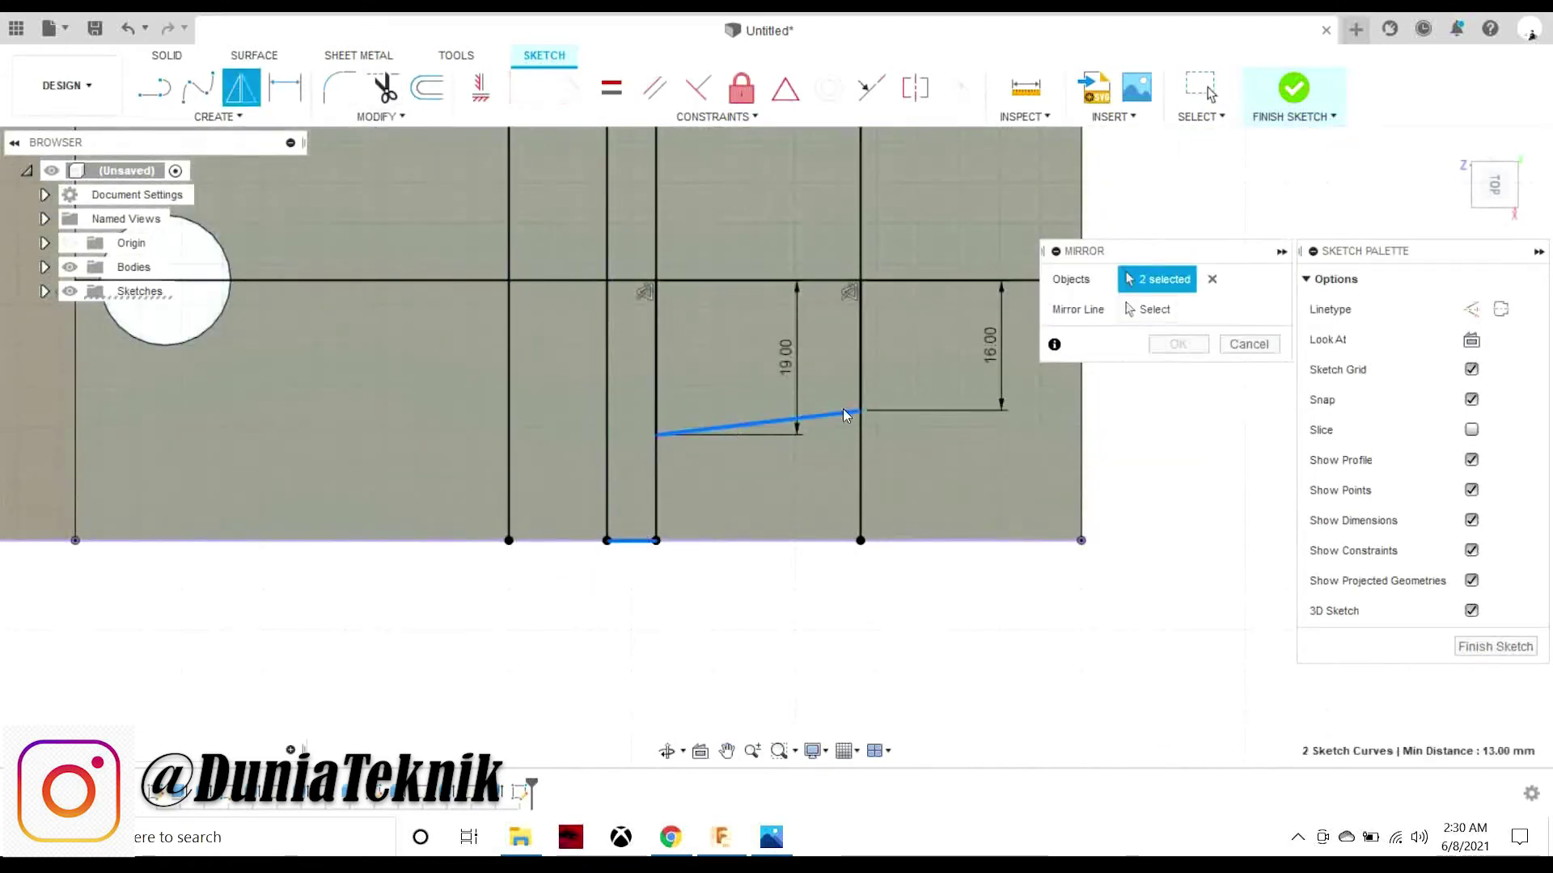
click(1152, 309)
click(905, 280)
click(1177, 344)
scroll(647, 364, down, 2)
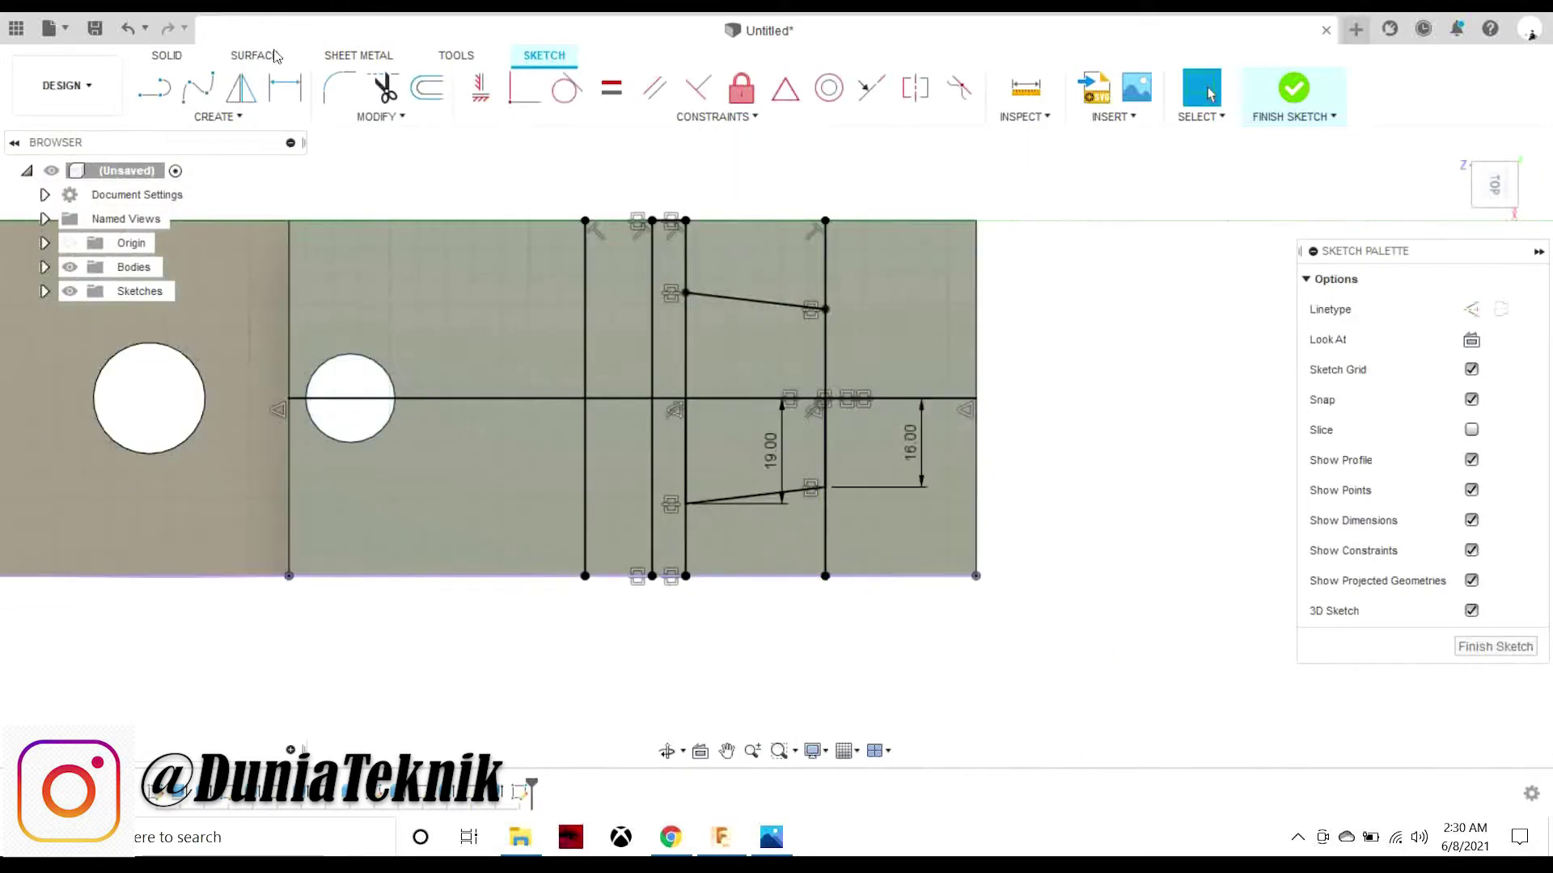
click(1293, 88)
- Cut both notch profiles 60 mm down through the extension
key(e)
click(721, 244)
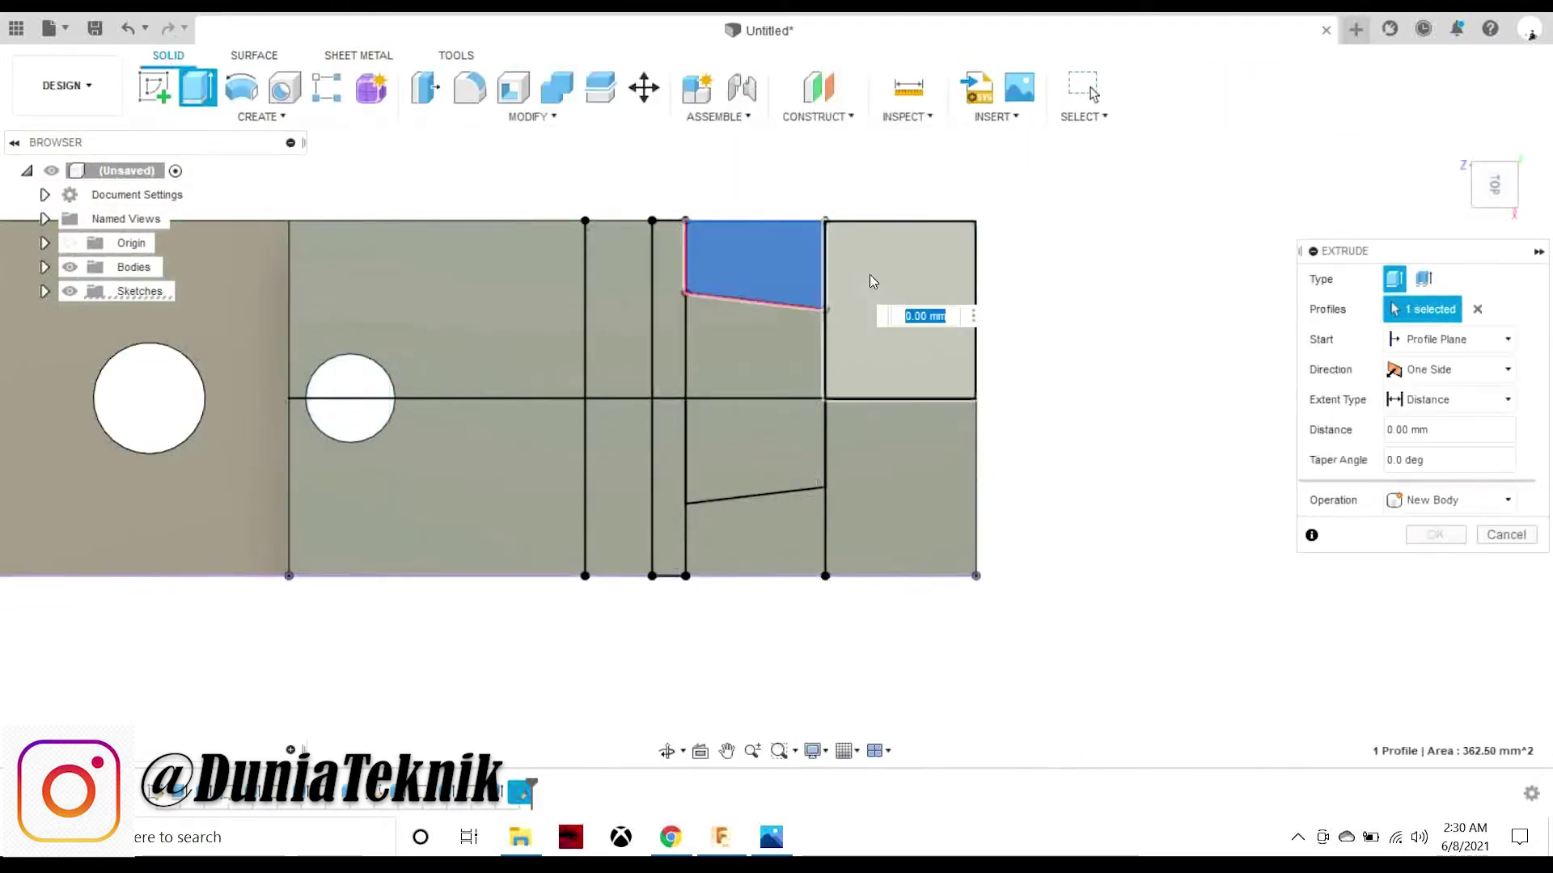
click(777, 534)
drag(724, 443, 724, 627)
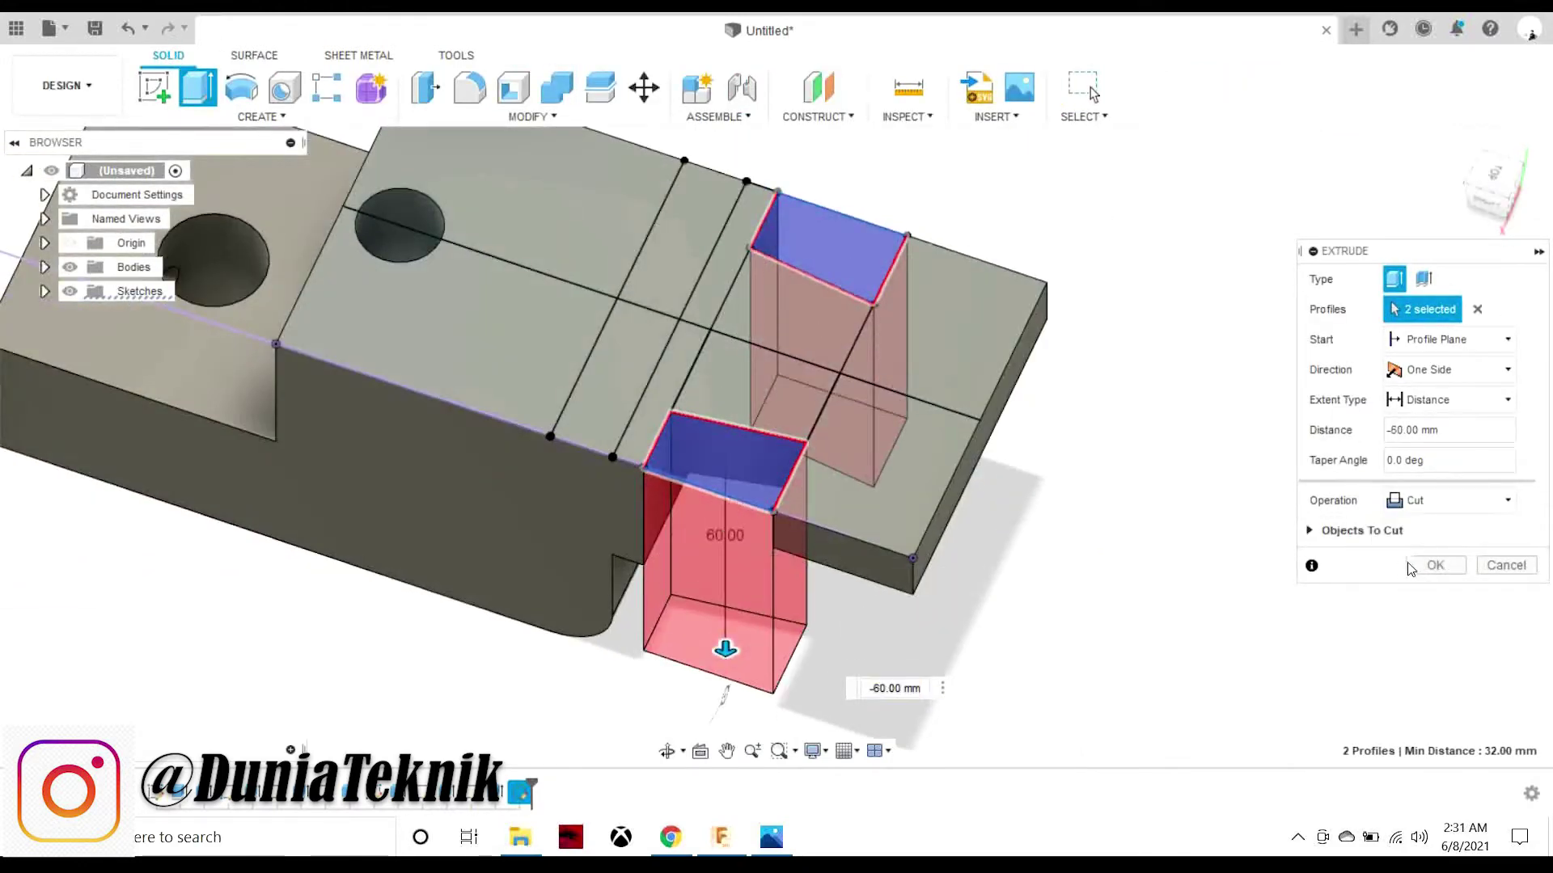
click(1407, 562)
mouse_move(774, 445)
shift+middle_down()
mouse_move(849, 388)
mouse_move(711, 566)
shift+middle_up()
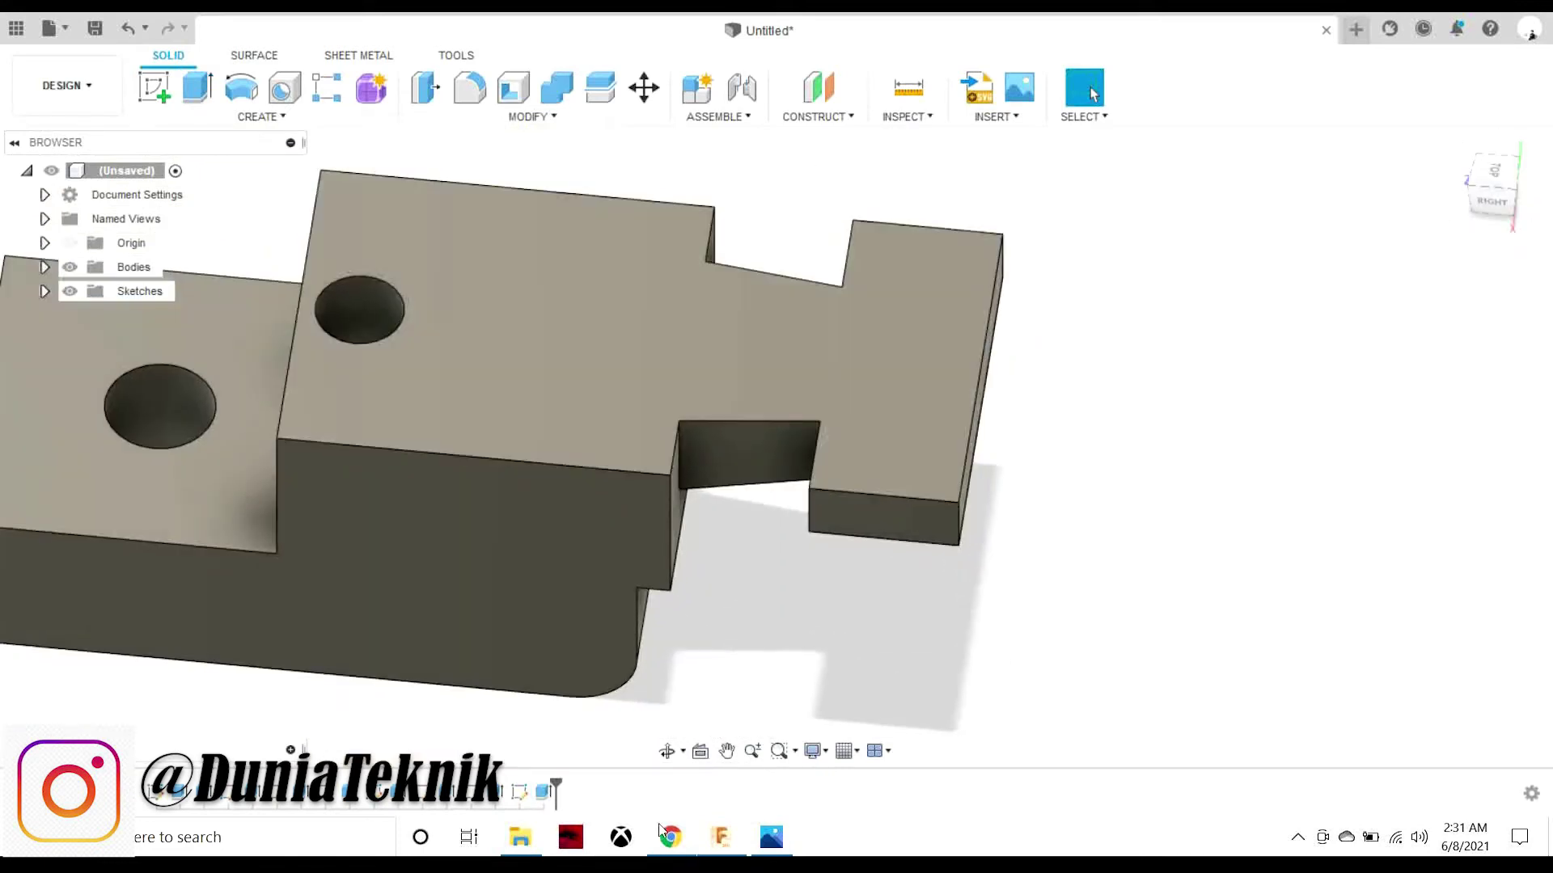
click(769, 837)
scroll(1275, 483, down, 1)
- Cut Sketch8's two end profiles 55 mm away, then hide Sketch8
scroll(1229, 461, down, 1)
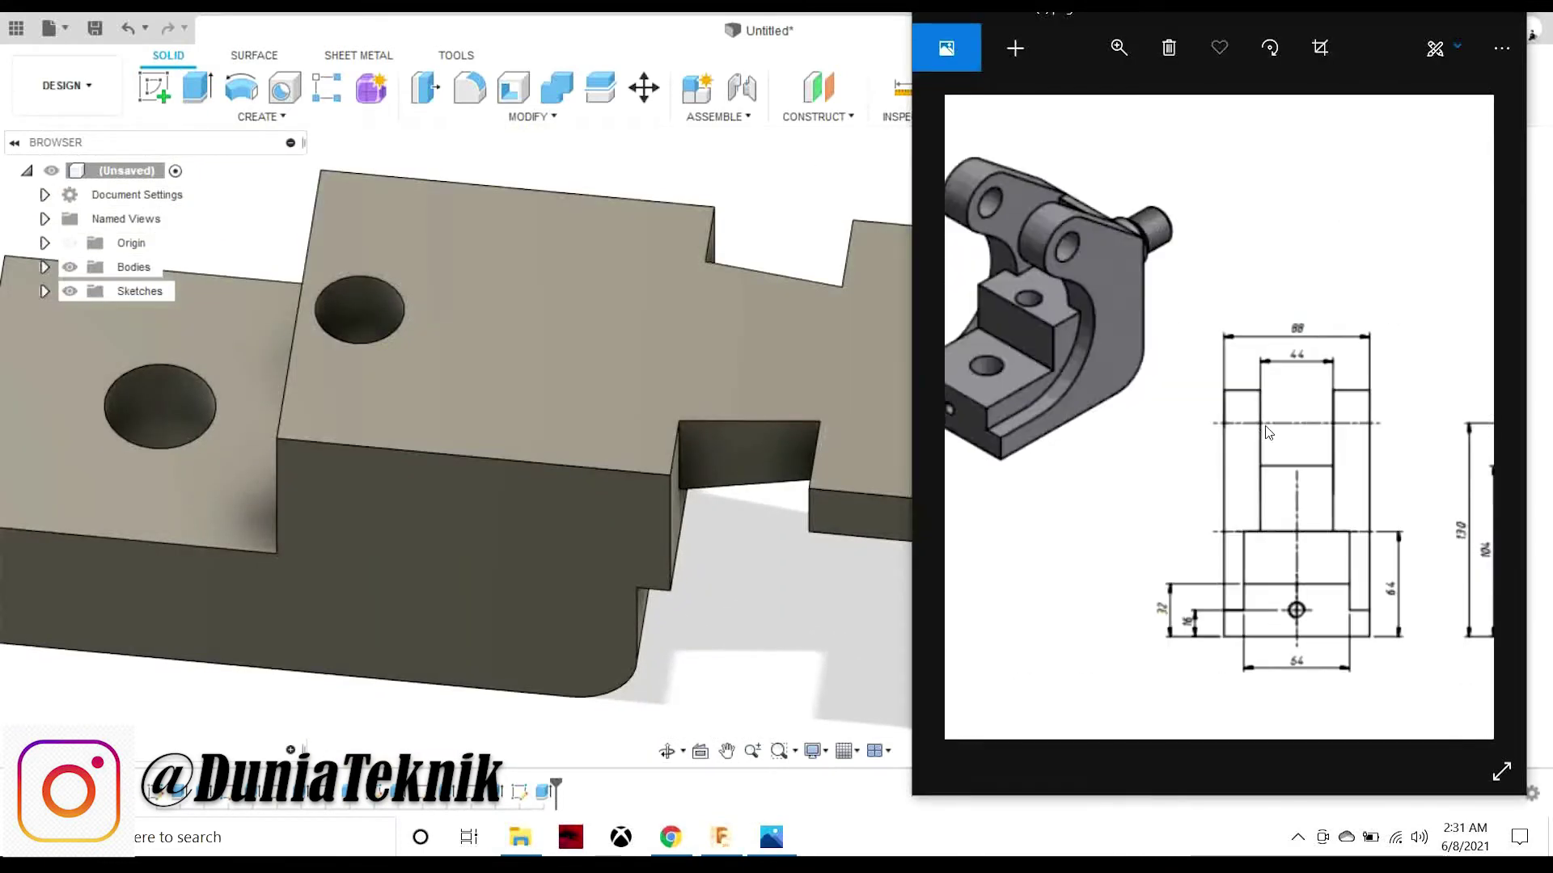
scroll(1181, 437, up, 2)
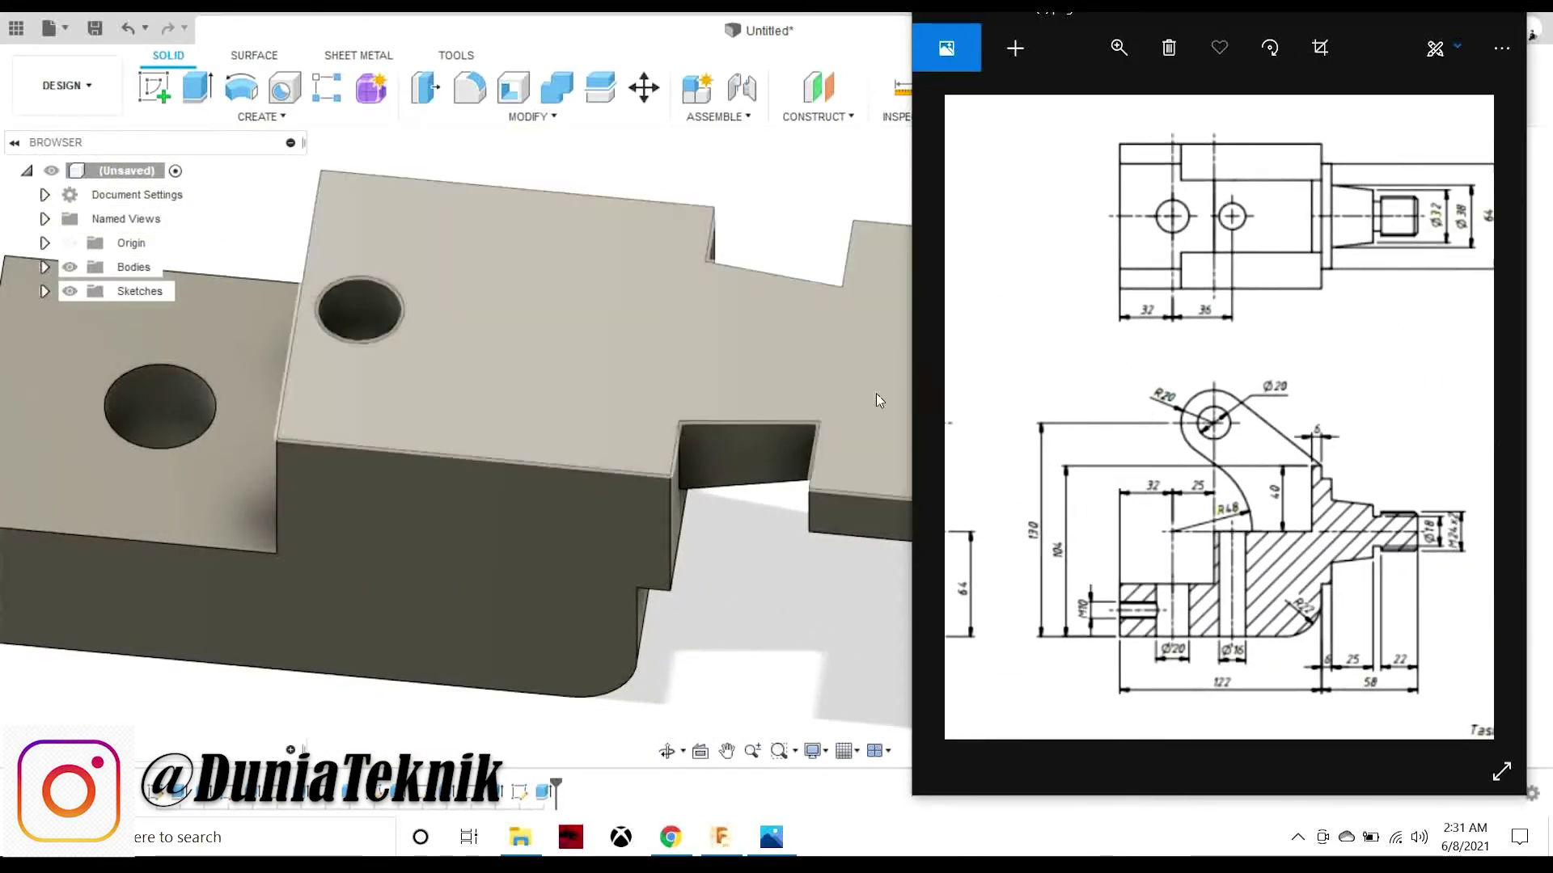
click(160, 95)
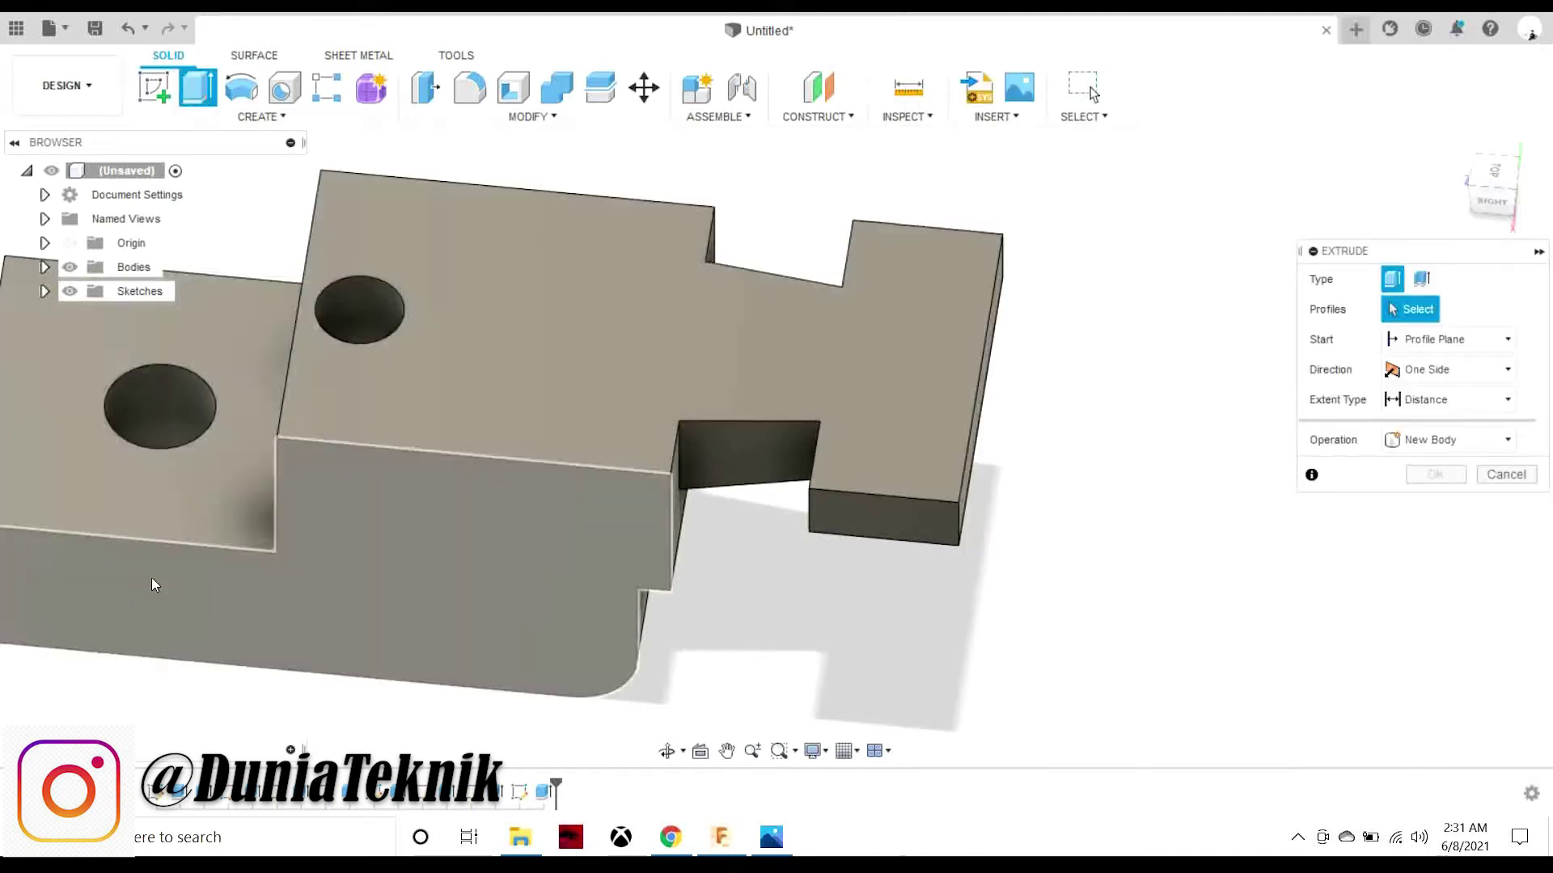
click(44, 291)
click(88, 484)
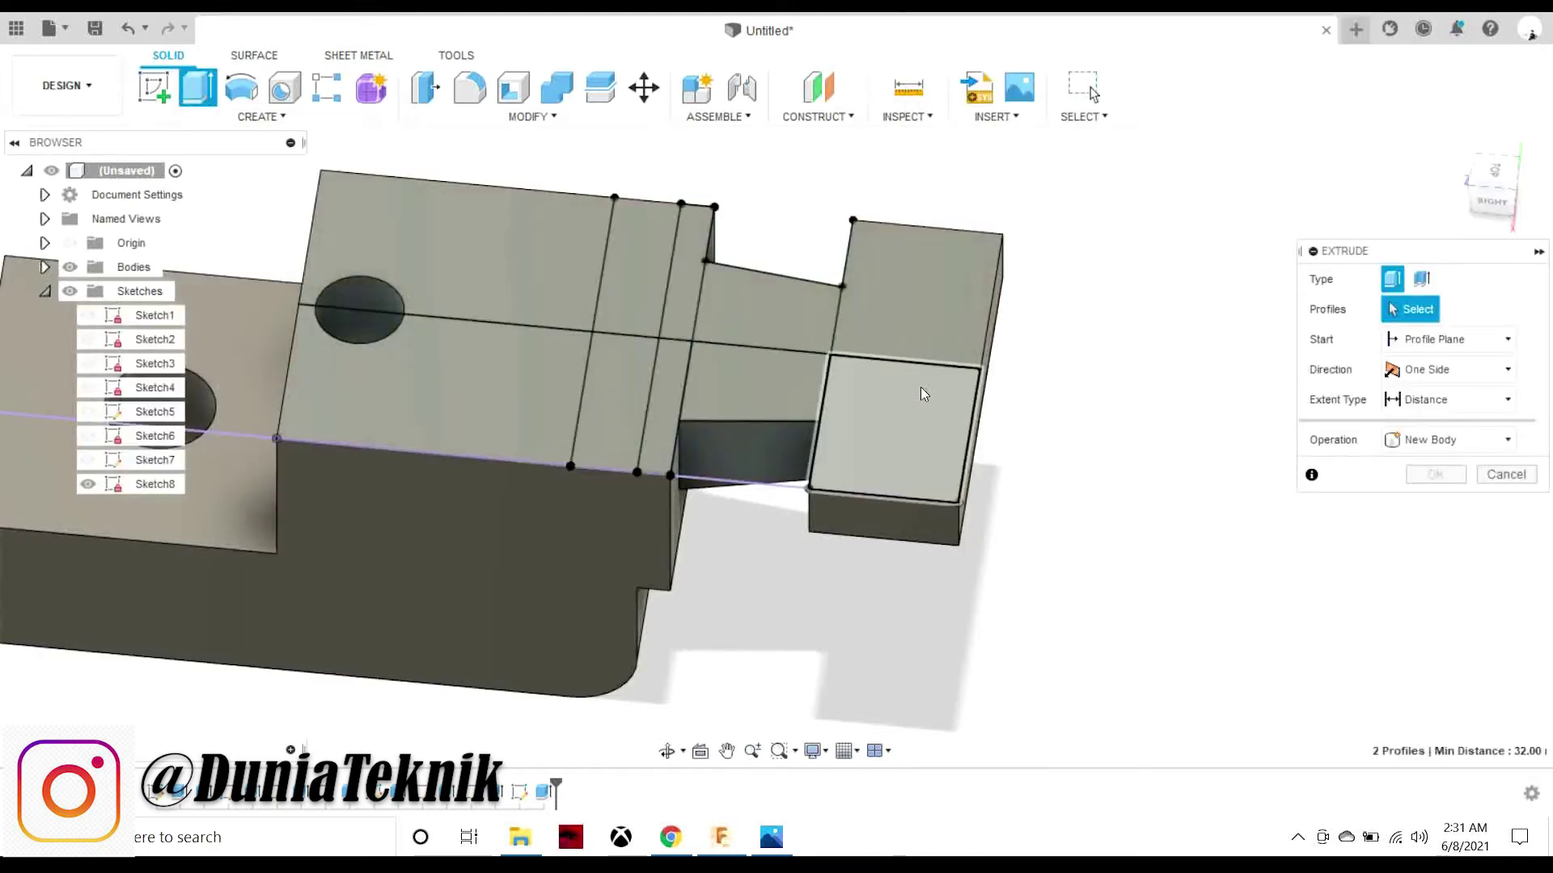
click(920, 387)
click(1434, 565)
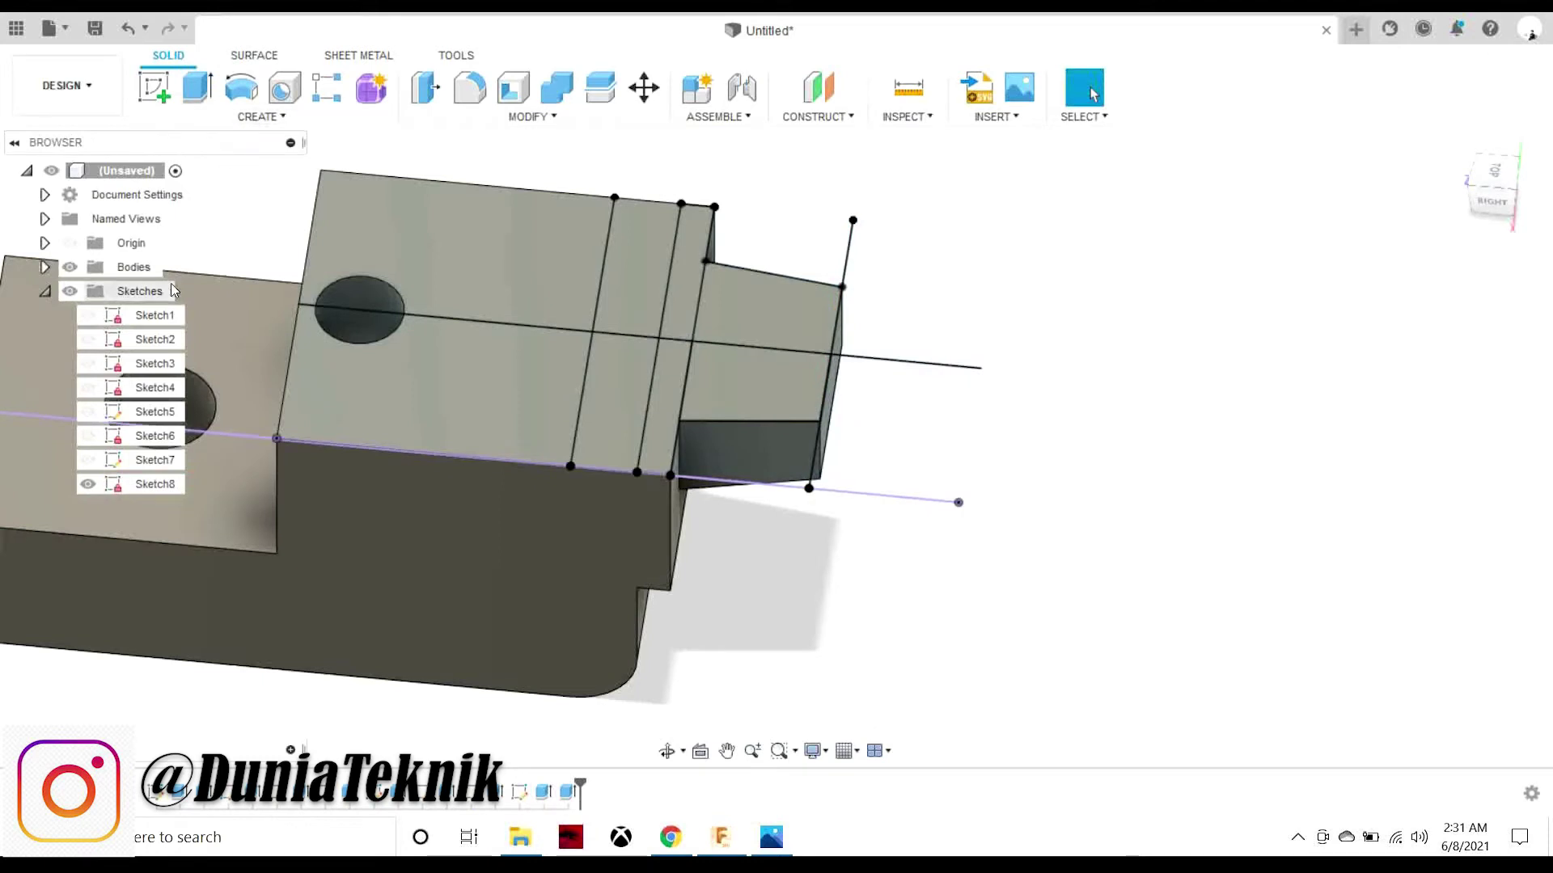
click(88, 484)
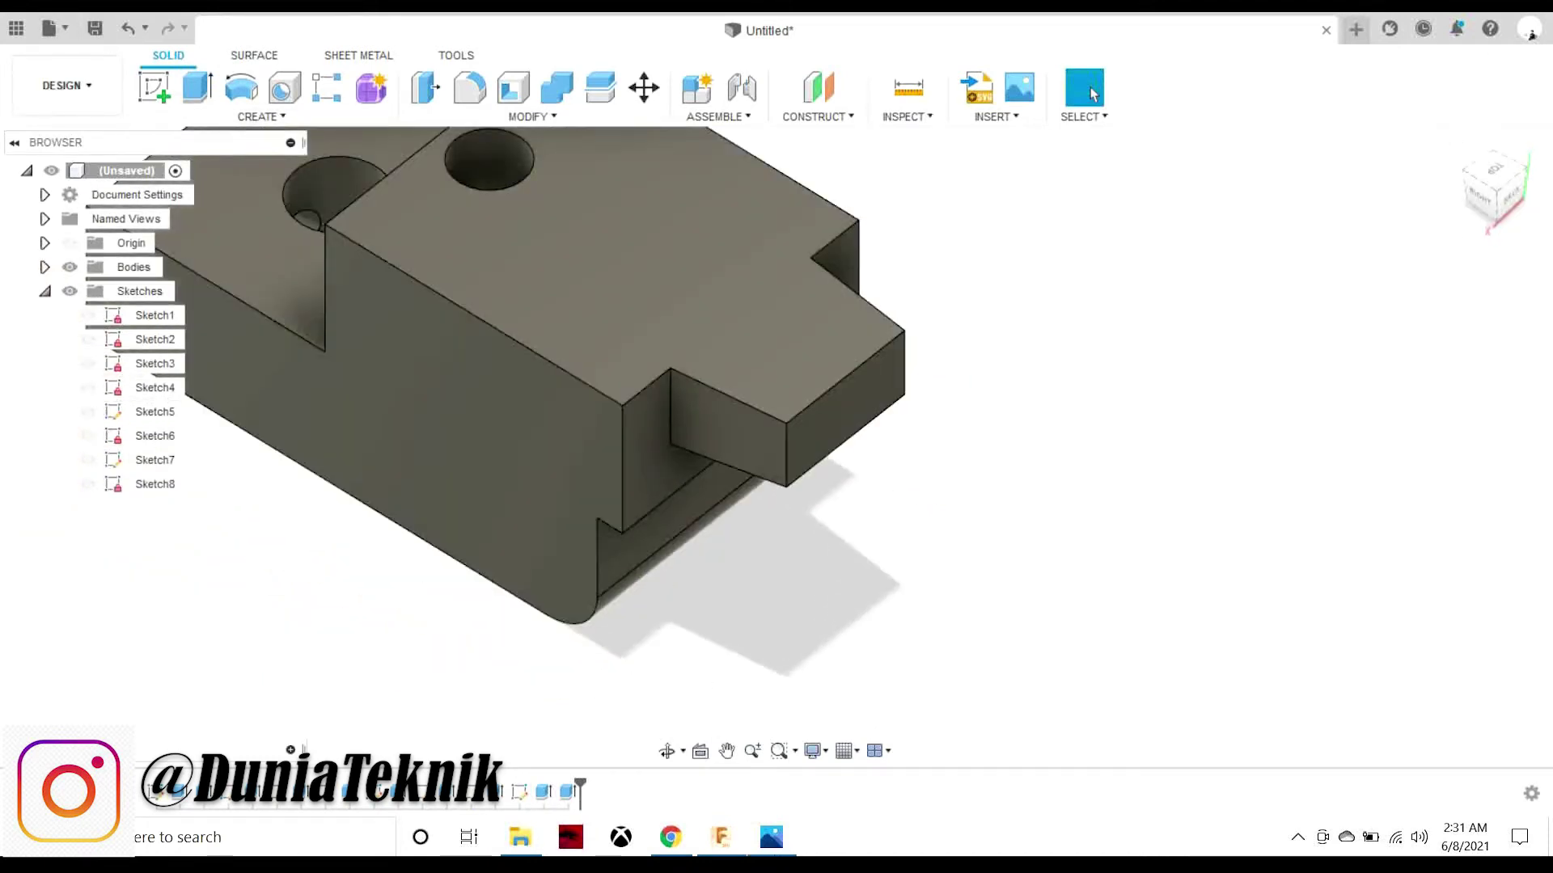
- Start a new sketch on the arm's end face
click(770, 835)
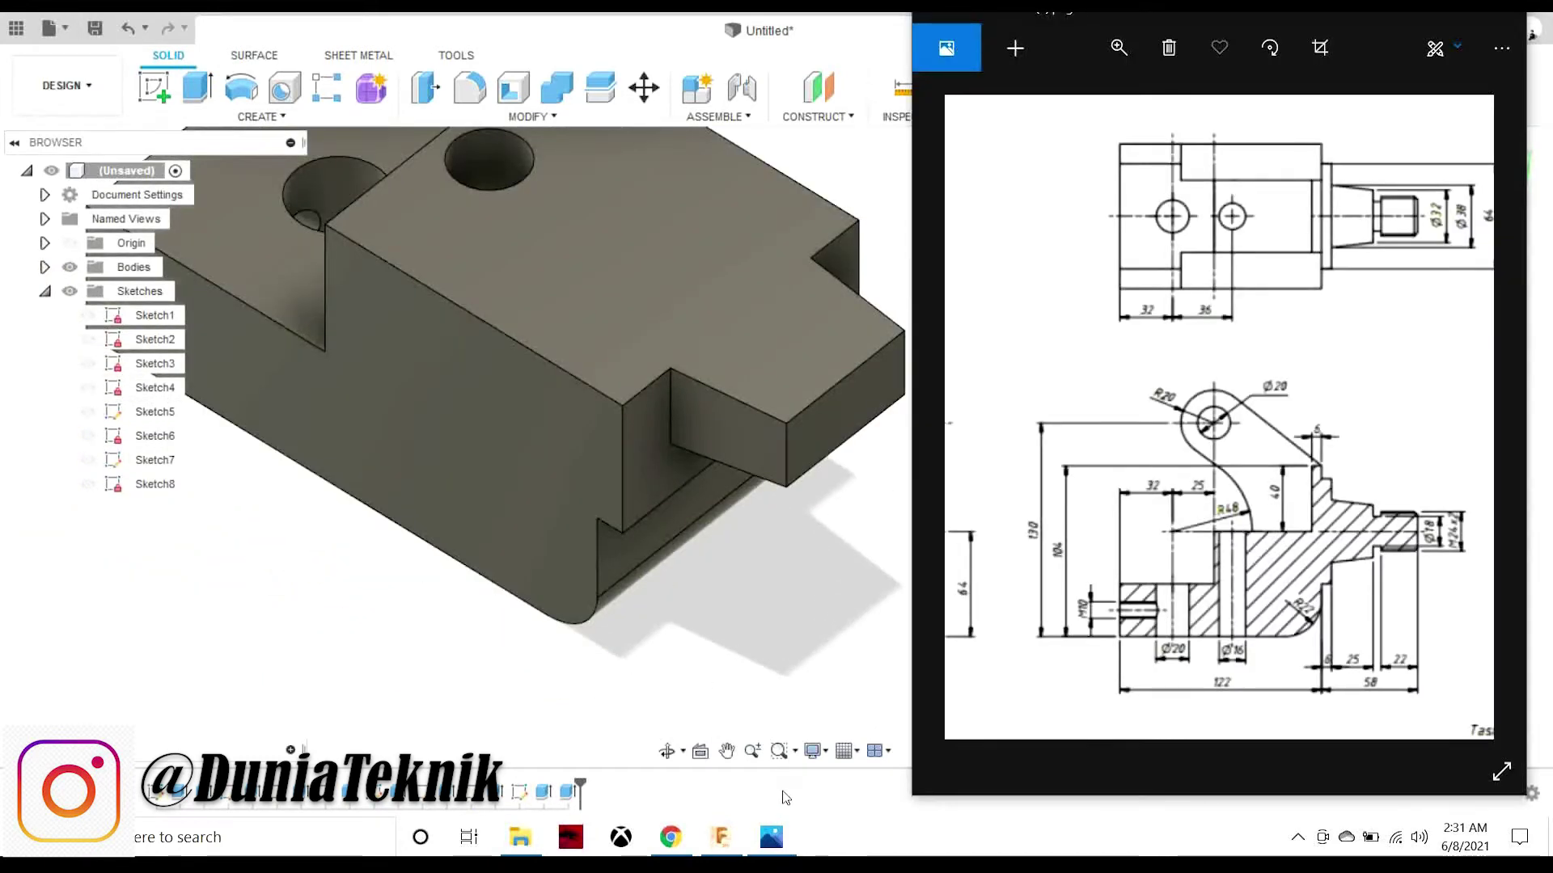
click(153, 87)
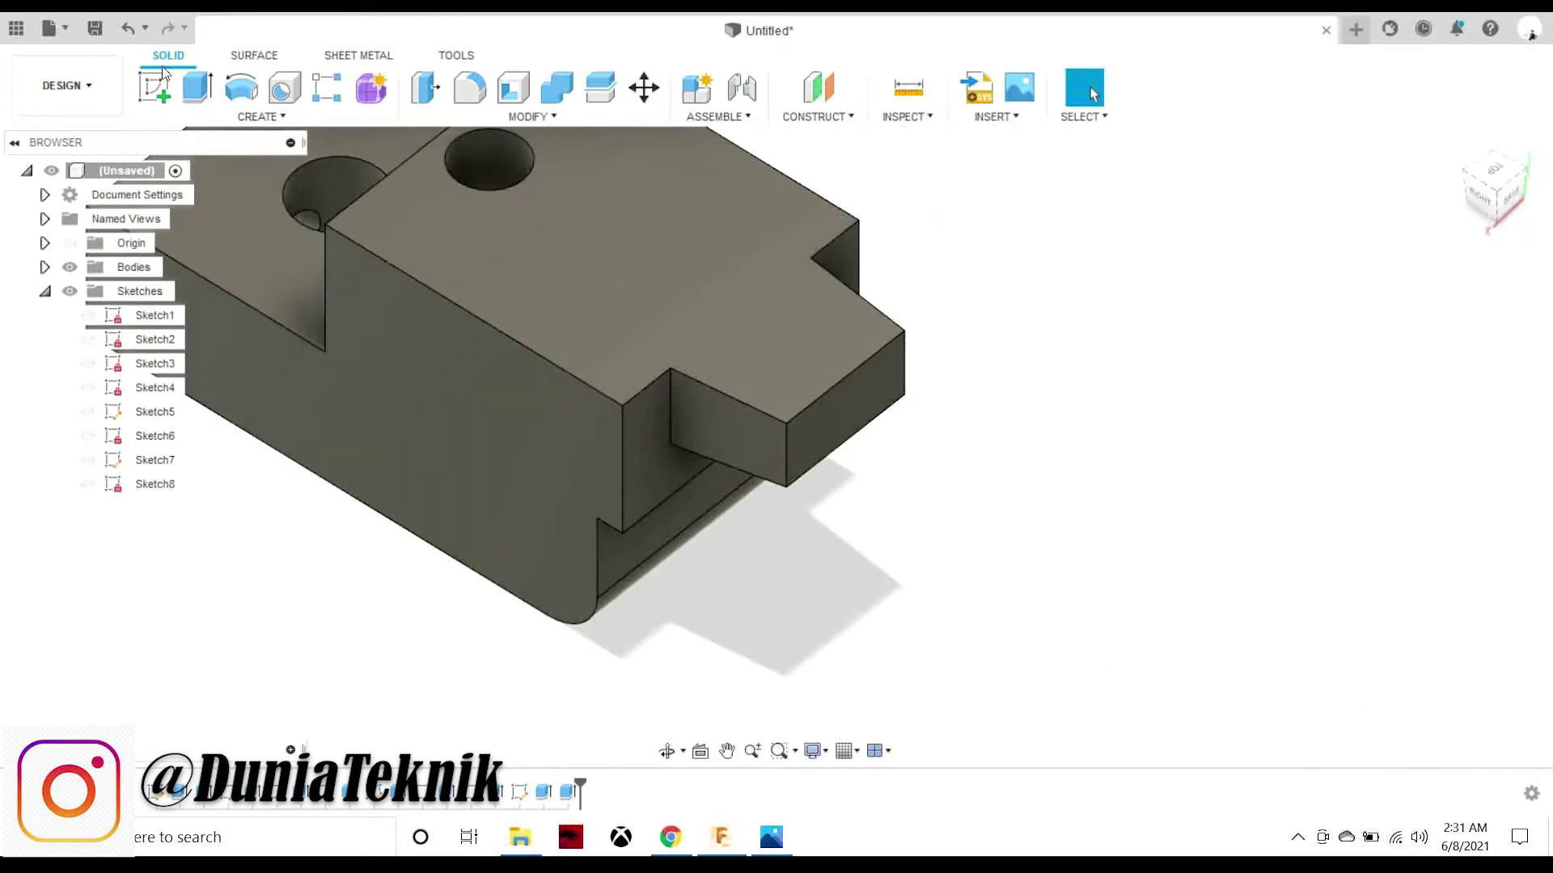
click(724, 427)
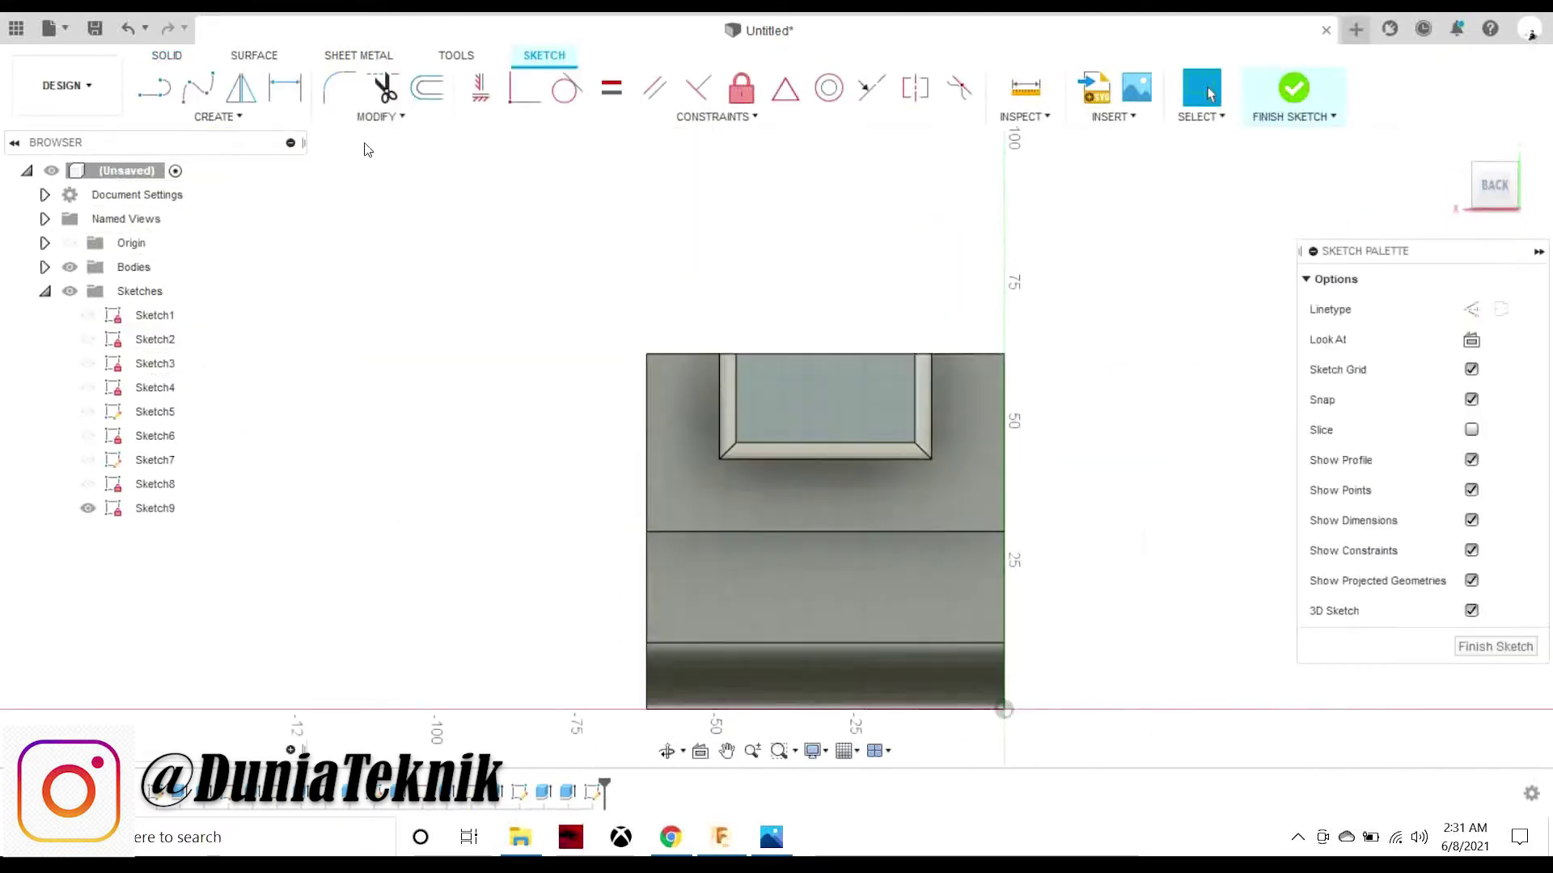
- Draw a vertical centre line between the end face's top and bottom edge midpoints
click(241, 87)
key(l)
click(825, 355)
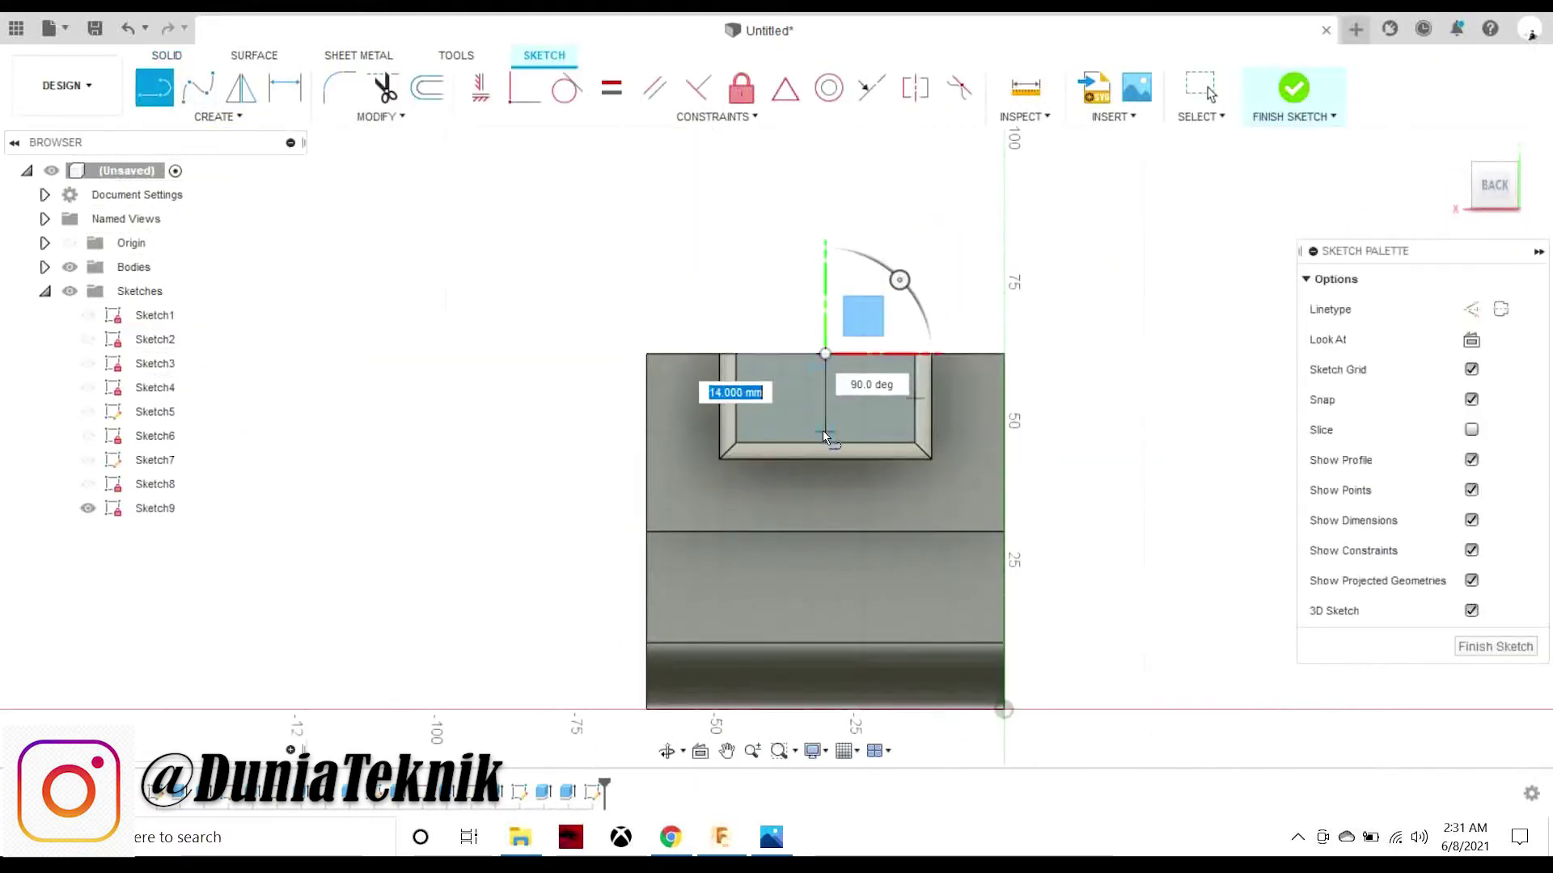
click(825, 442)
- Place a centre-diameter circle on the centre line; it comes out at 18 mm
click(226, 119)
click(348, 183)
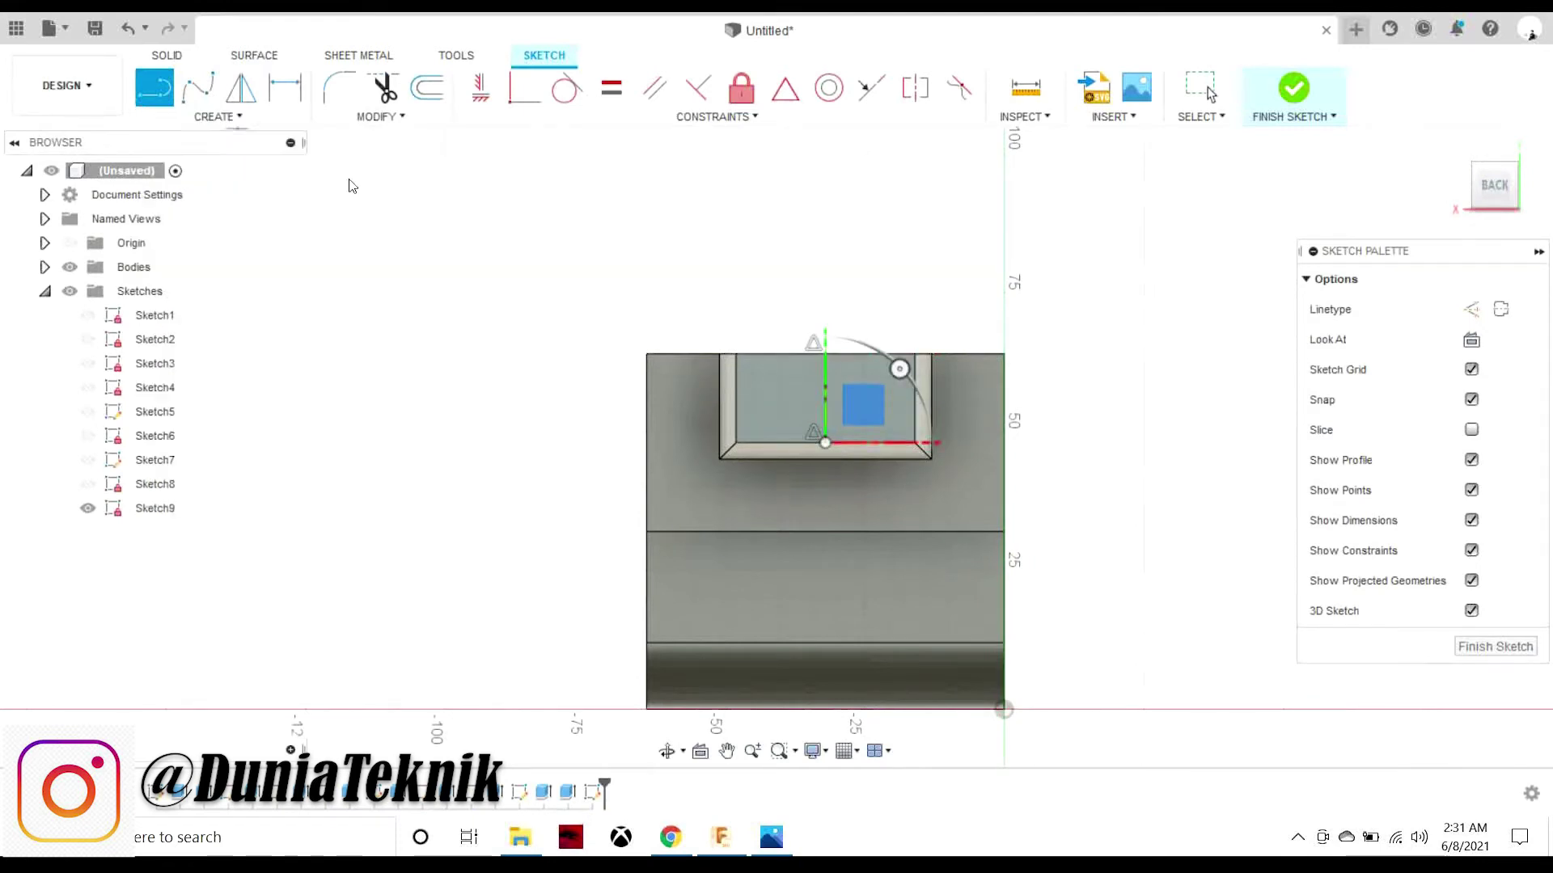
scroll(819, 400, up, 3)
click(836, 381)
text(18)
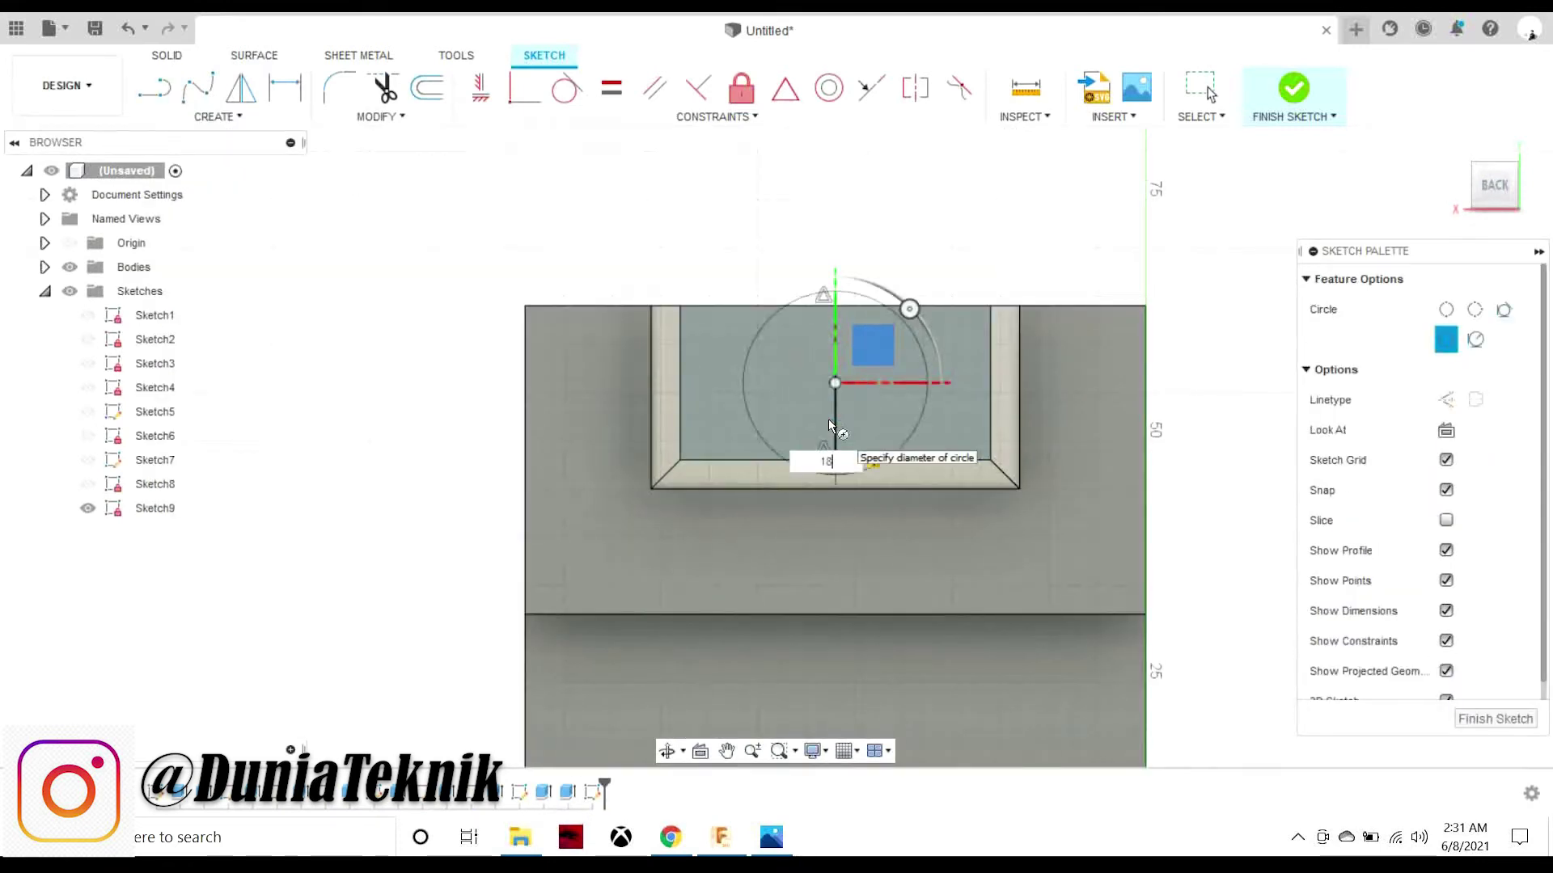
key(Return)
key(Escape)
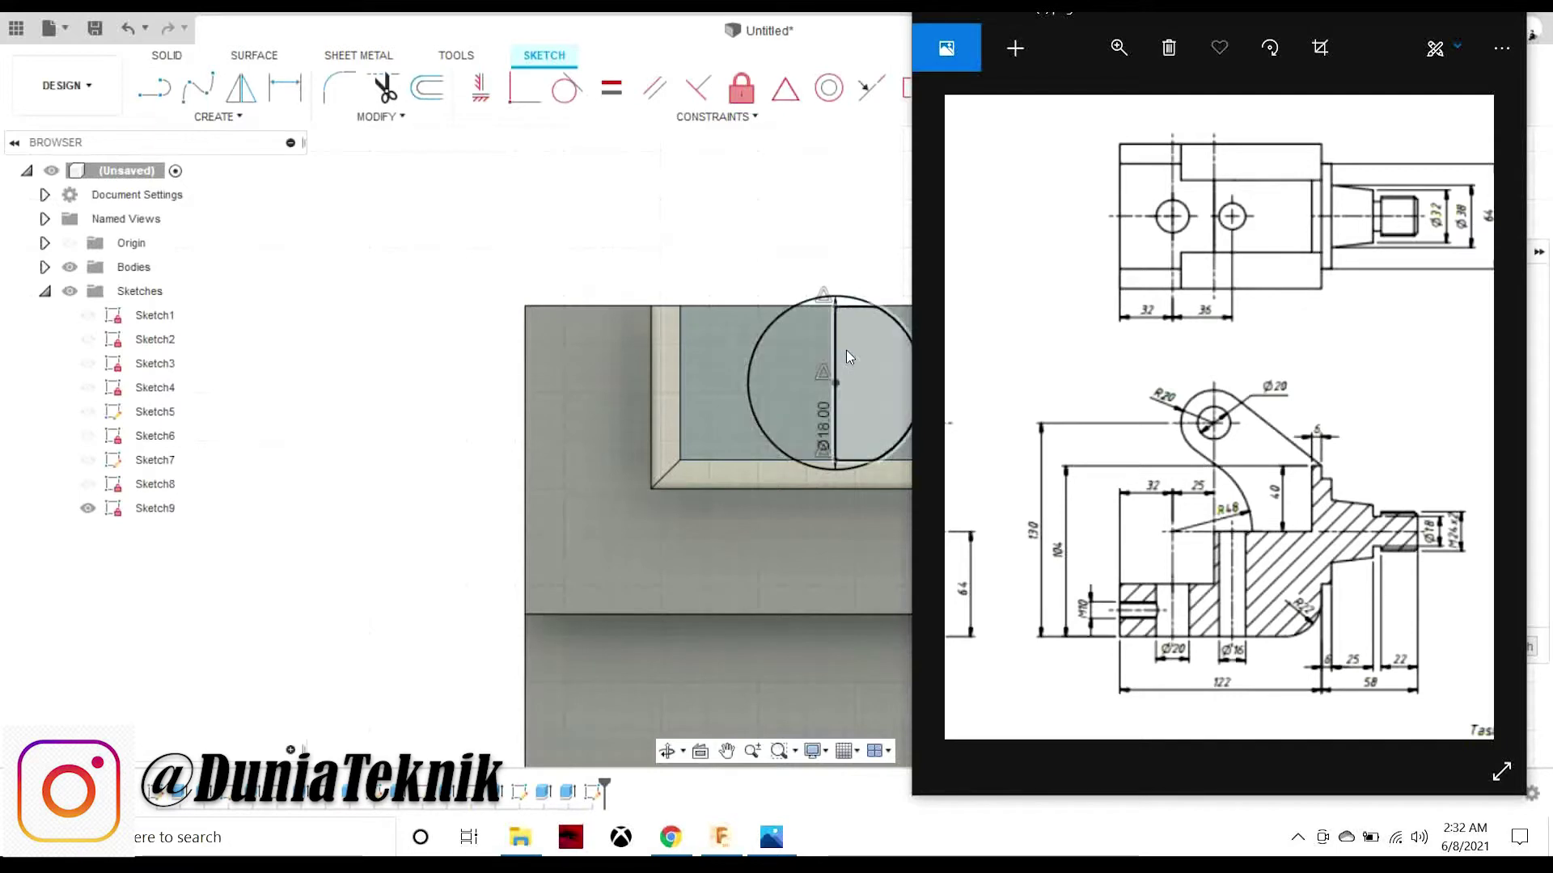
- Replace the oversized 18 mm circle with a 9 mm circle on the centre line and finish the sketch
click(845, 349)
click(855, 301)
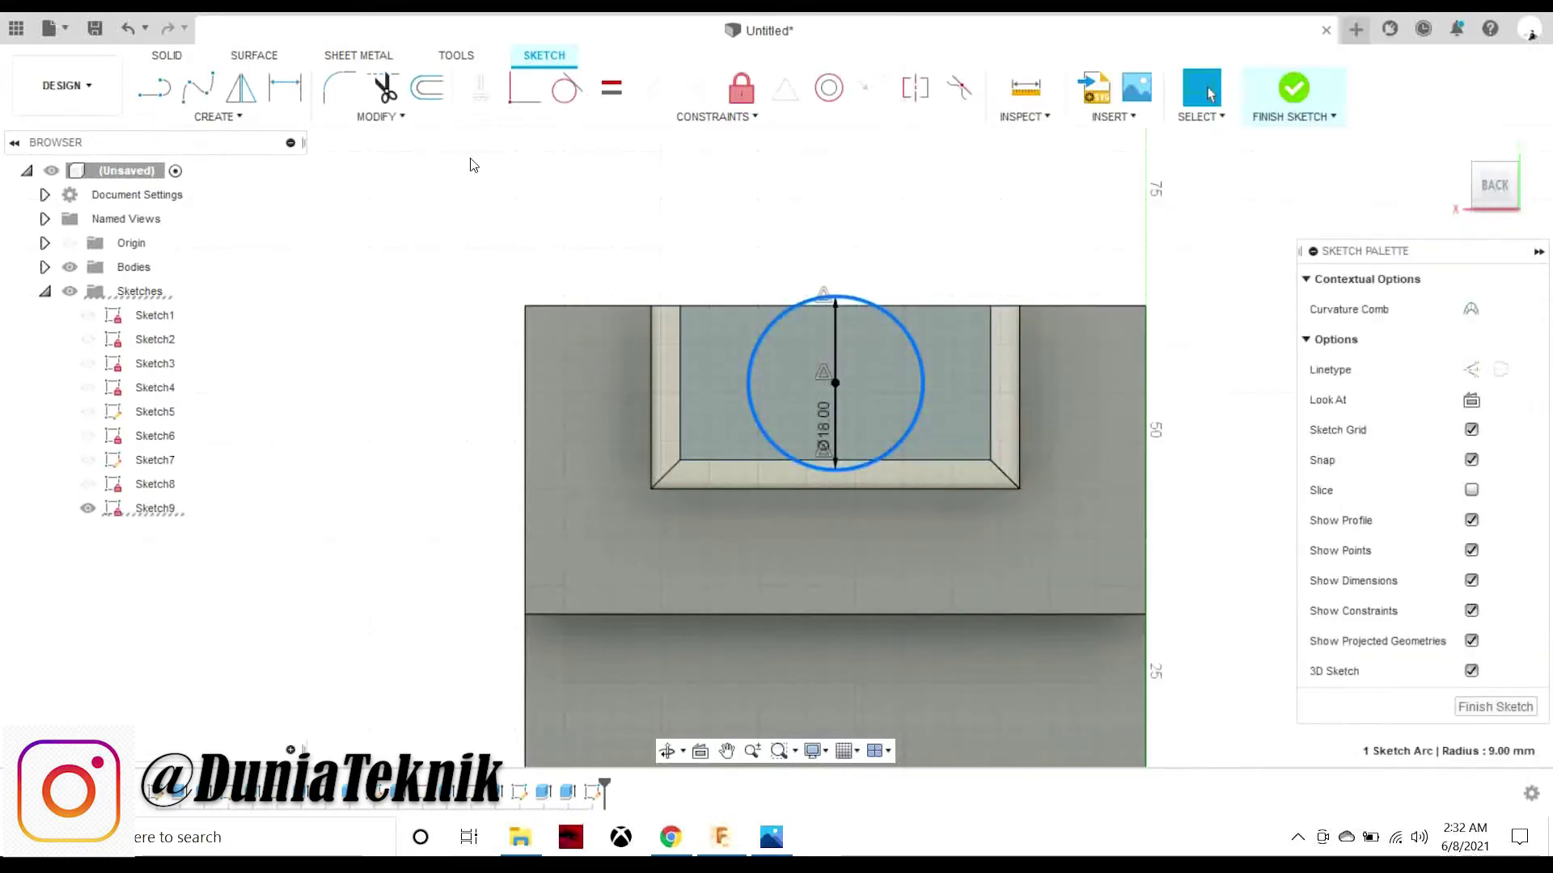
key(Delete)
click(217, 116)
click(388, 180)
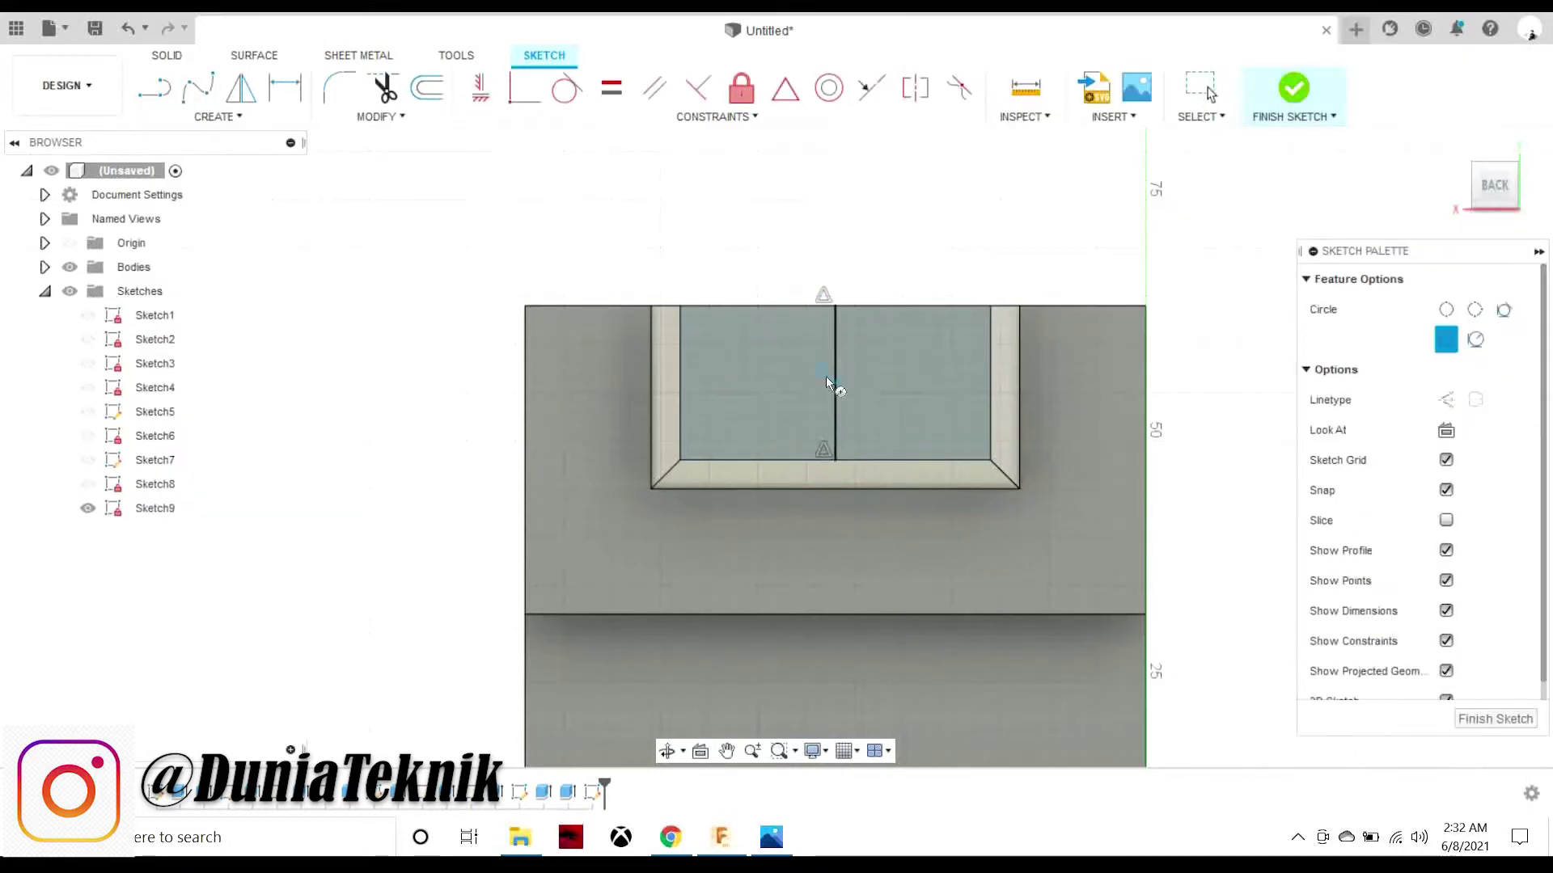
click(835, 382)
text(9)
key(Return)
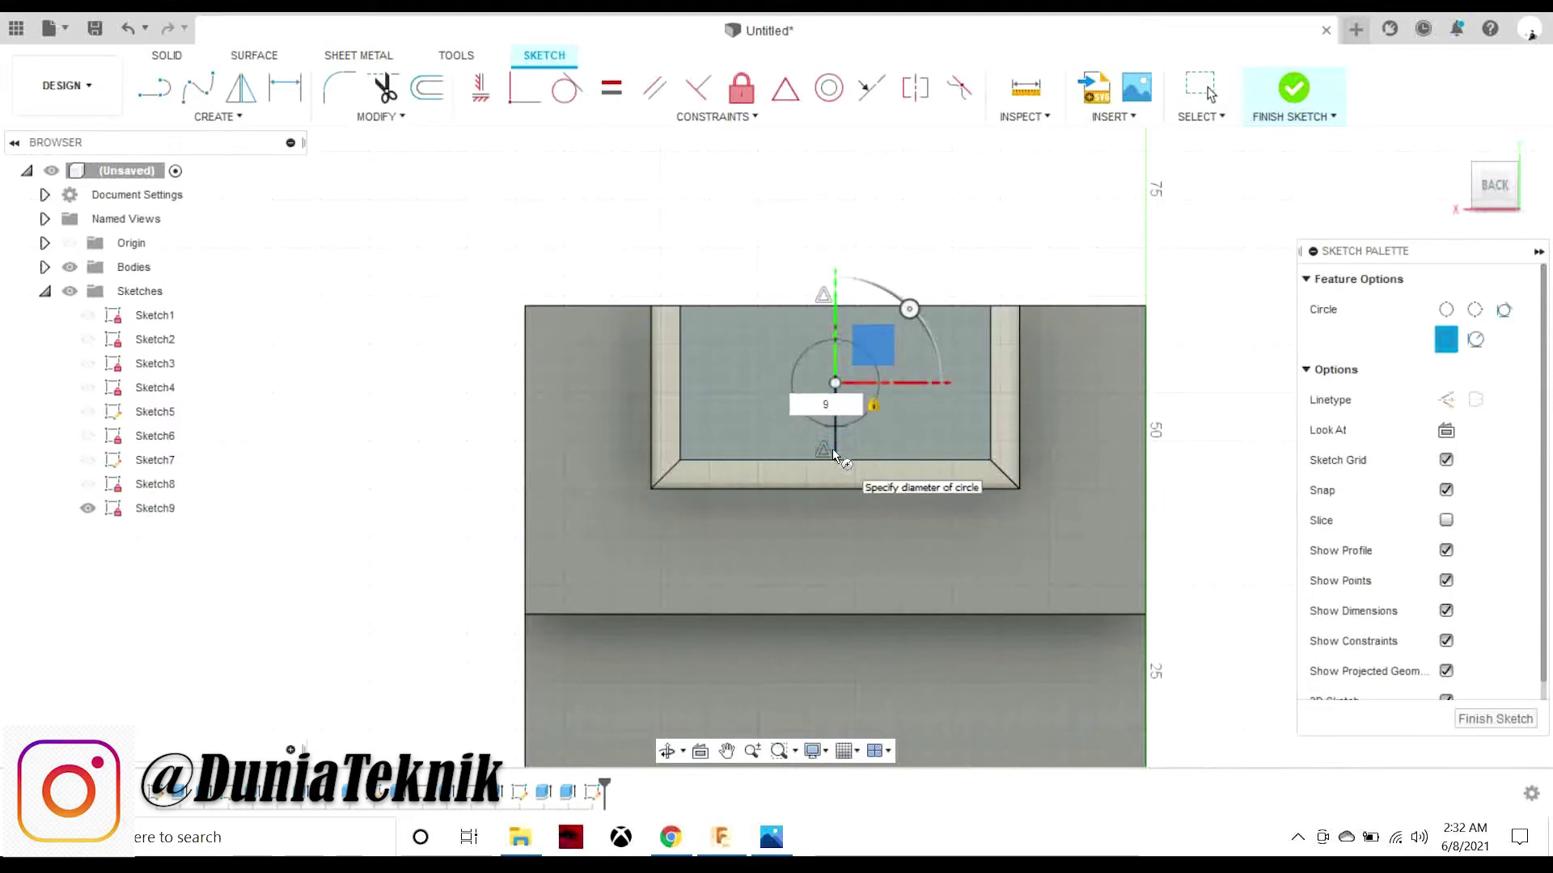
key(Escape)
click(167, 55)
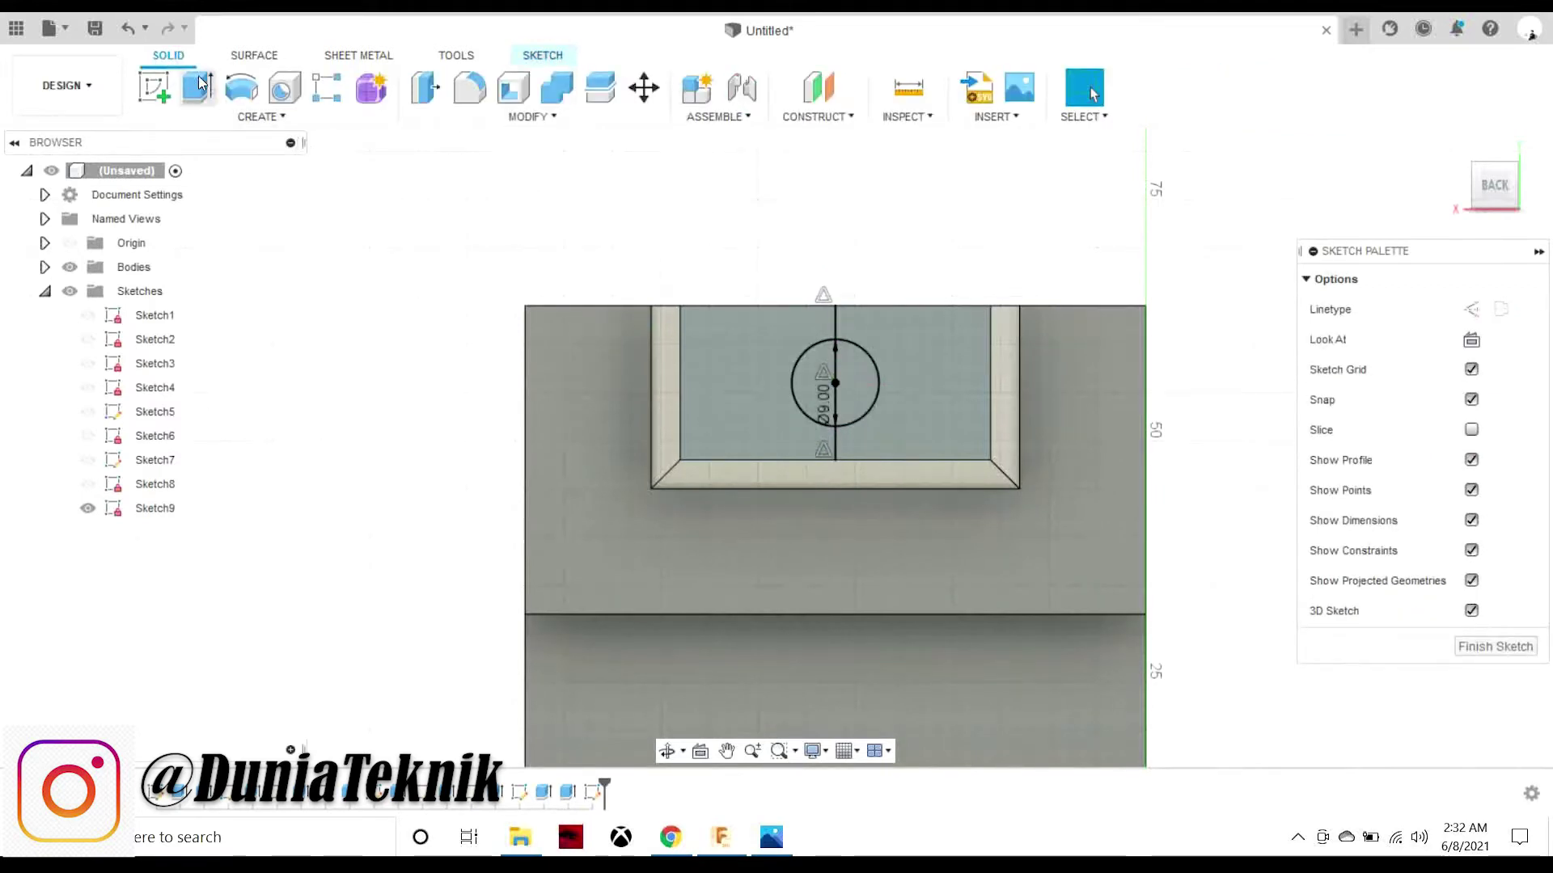
click(197, 86)
- Extrude the 9 mm circle 5 mm, joined to the body, forming the pin
click(817, 361)
click(853, 380)
click(1466, 186)
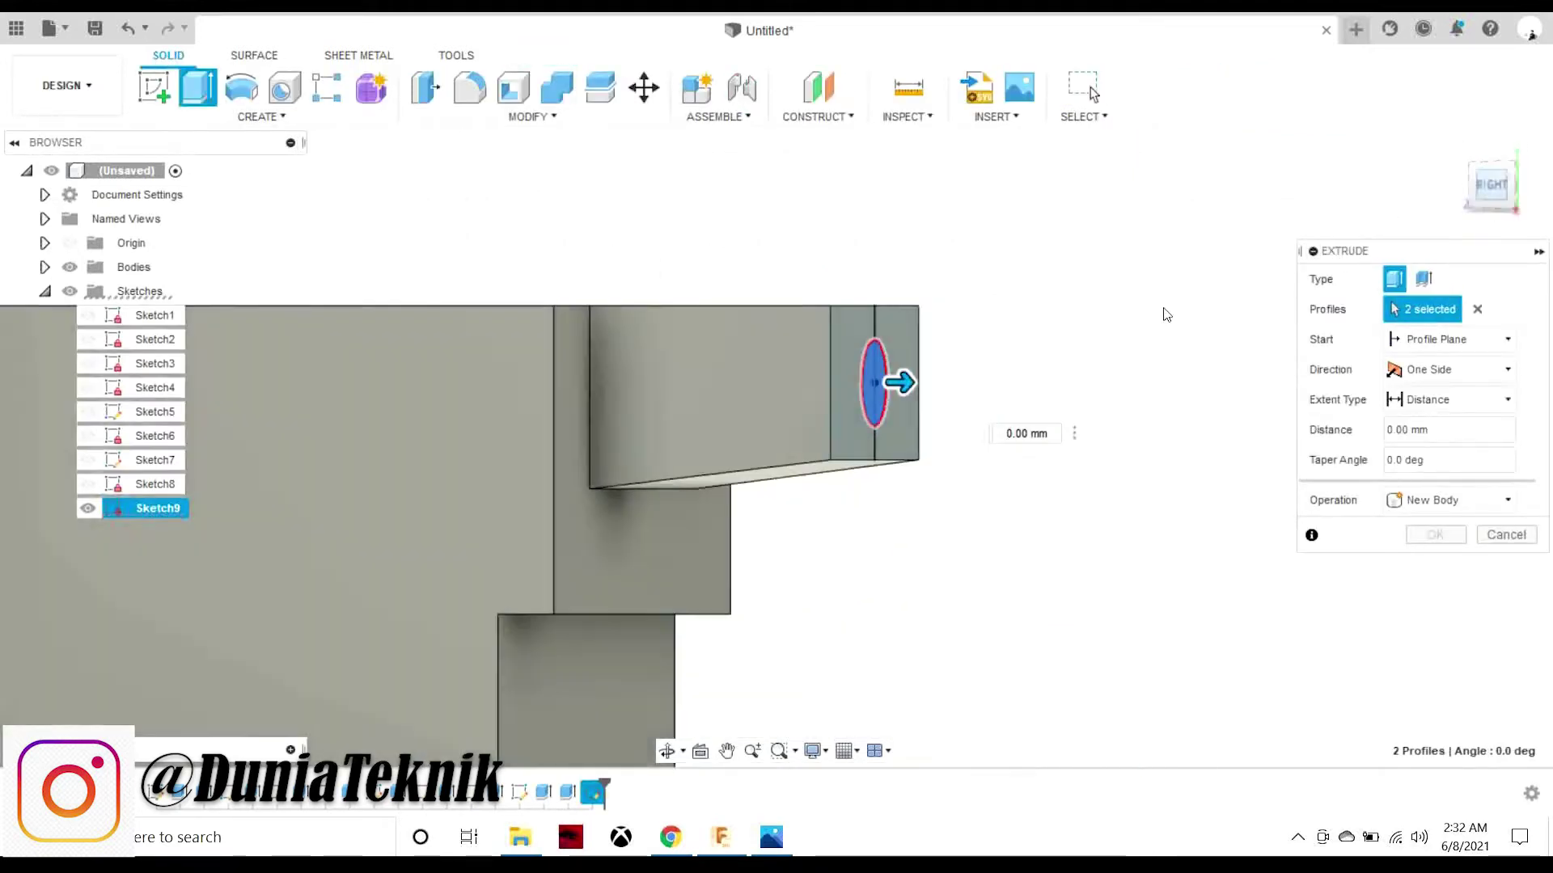
drag(883, 383, 934, 383)
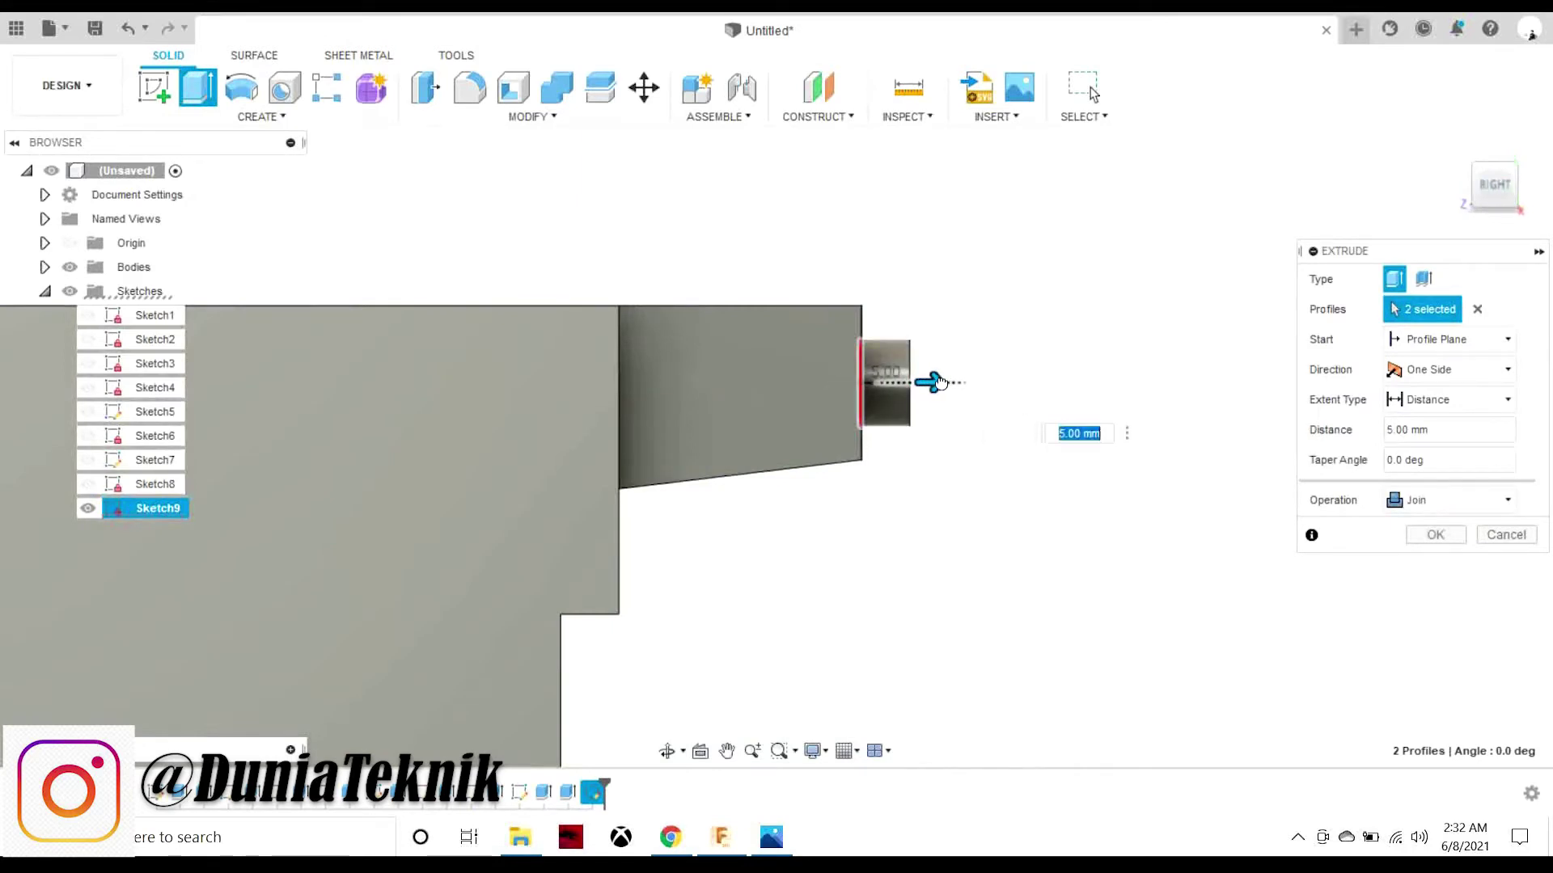
key(Return)
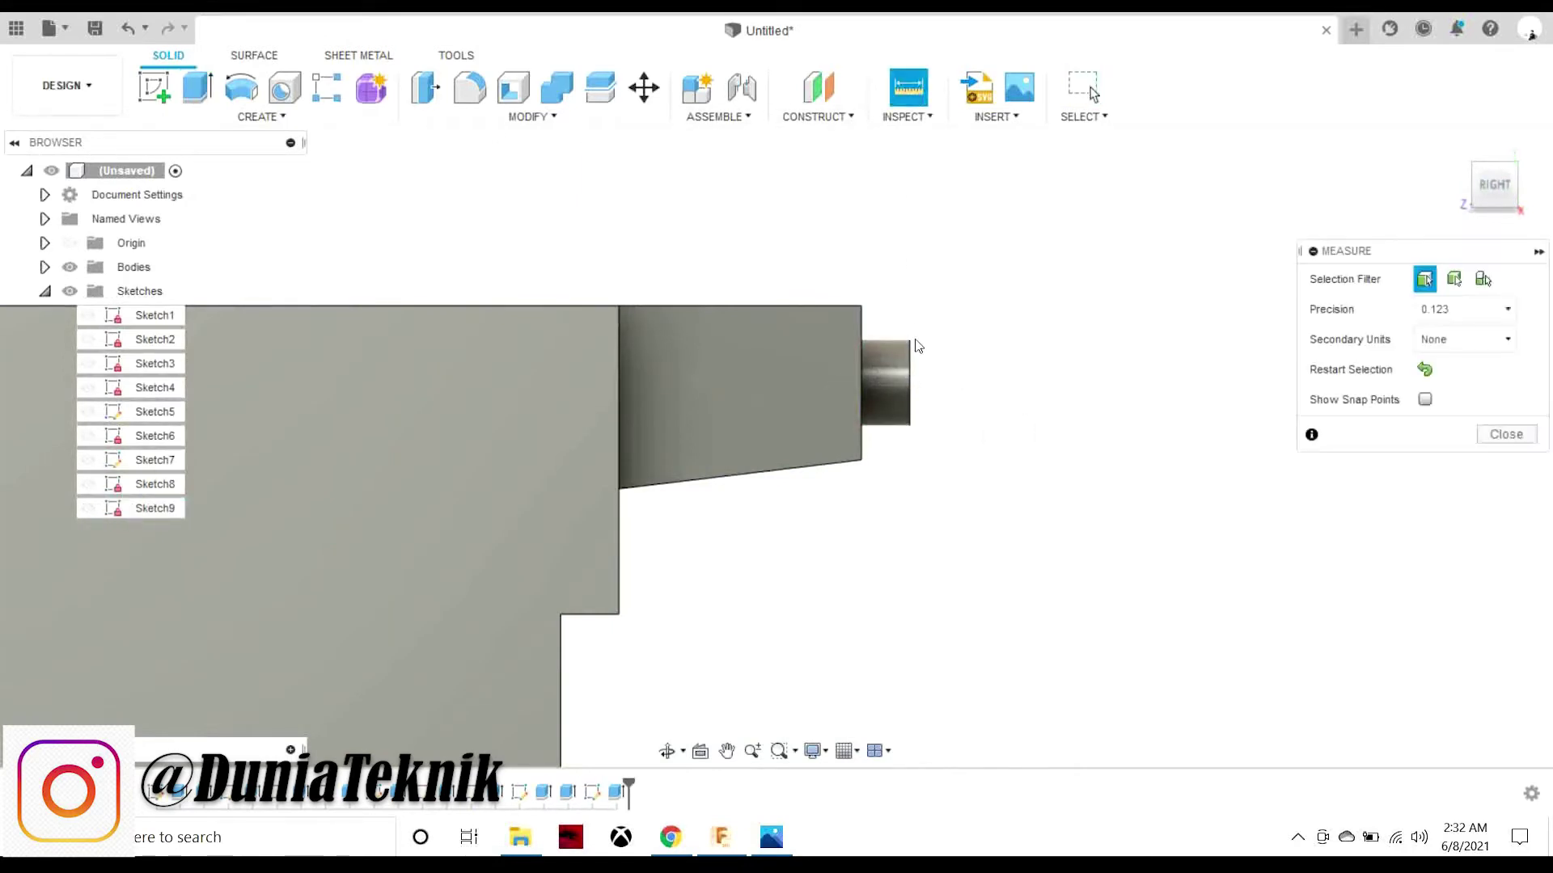
- Start a sketch on the tapered side face, abandon it, and bring up the reference drawing
key(s)
click(787, 358)
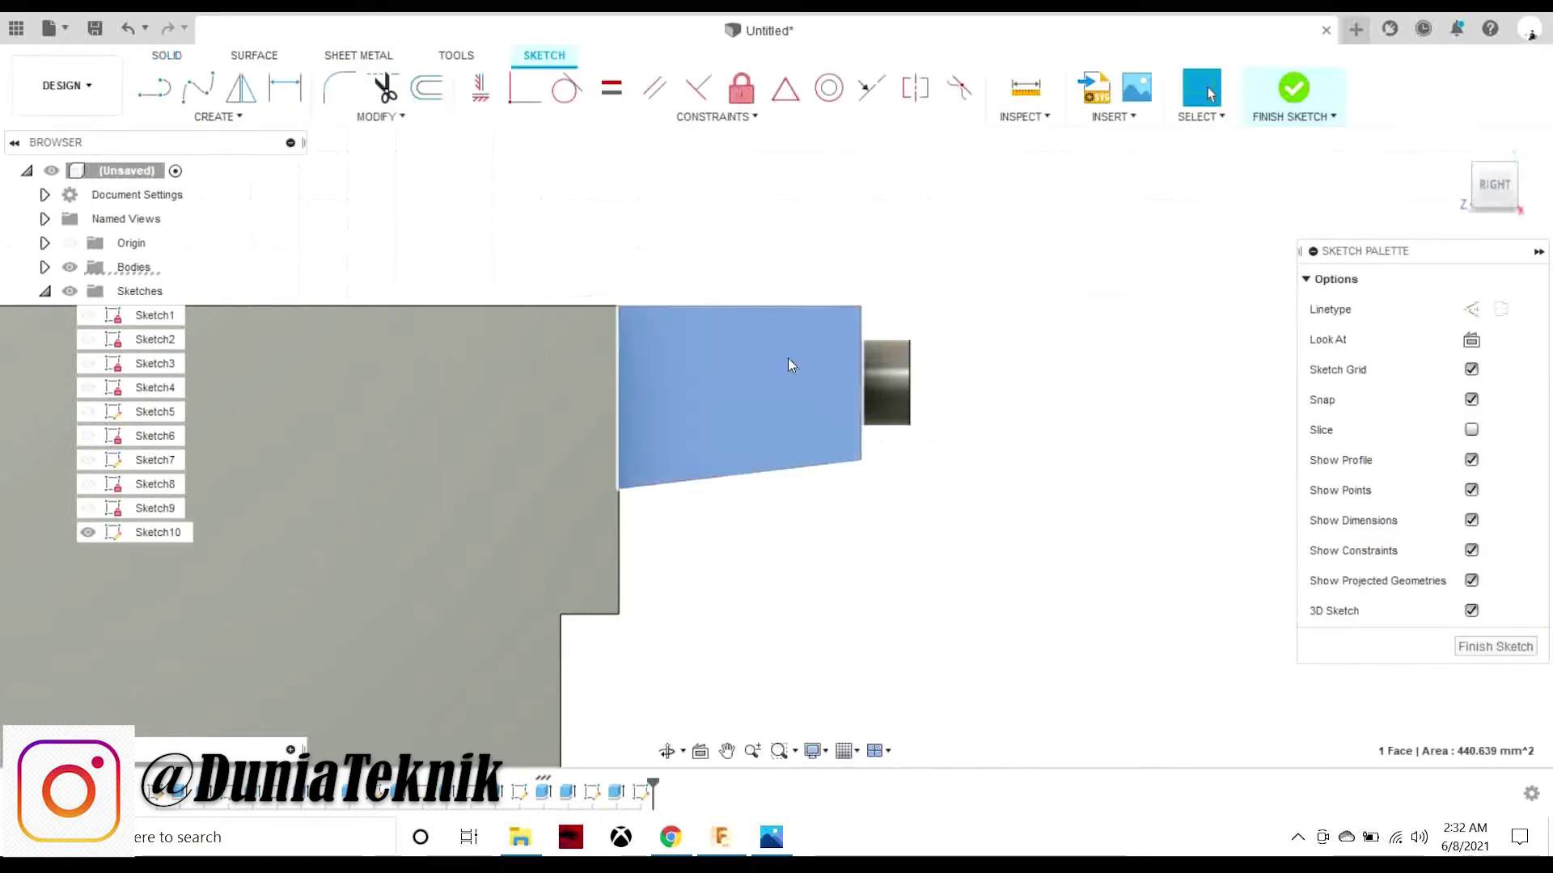
key(l)
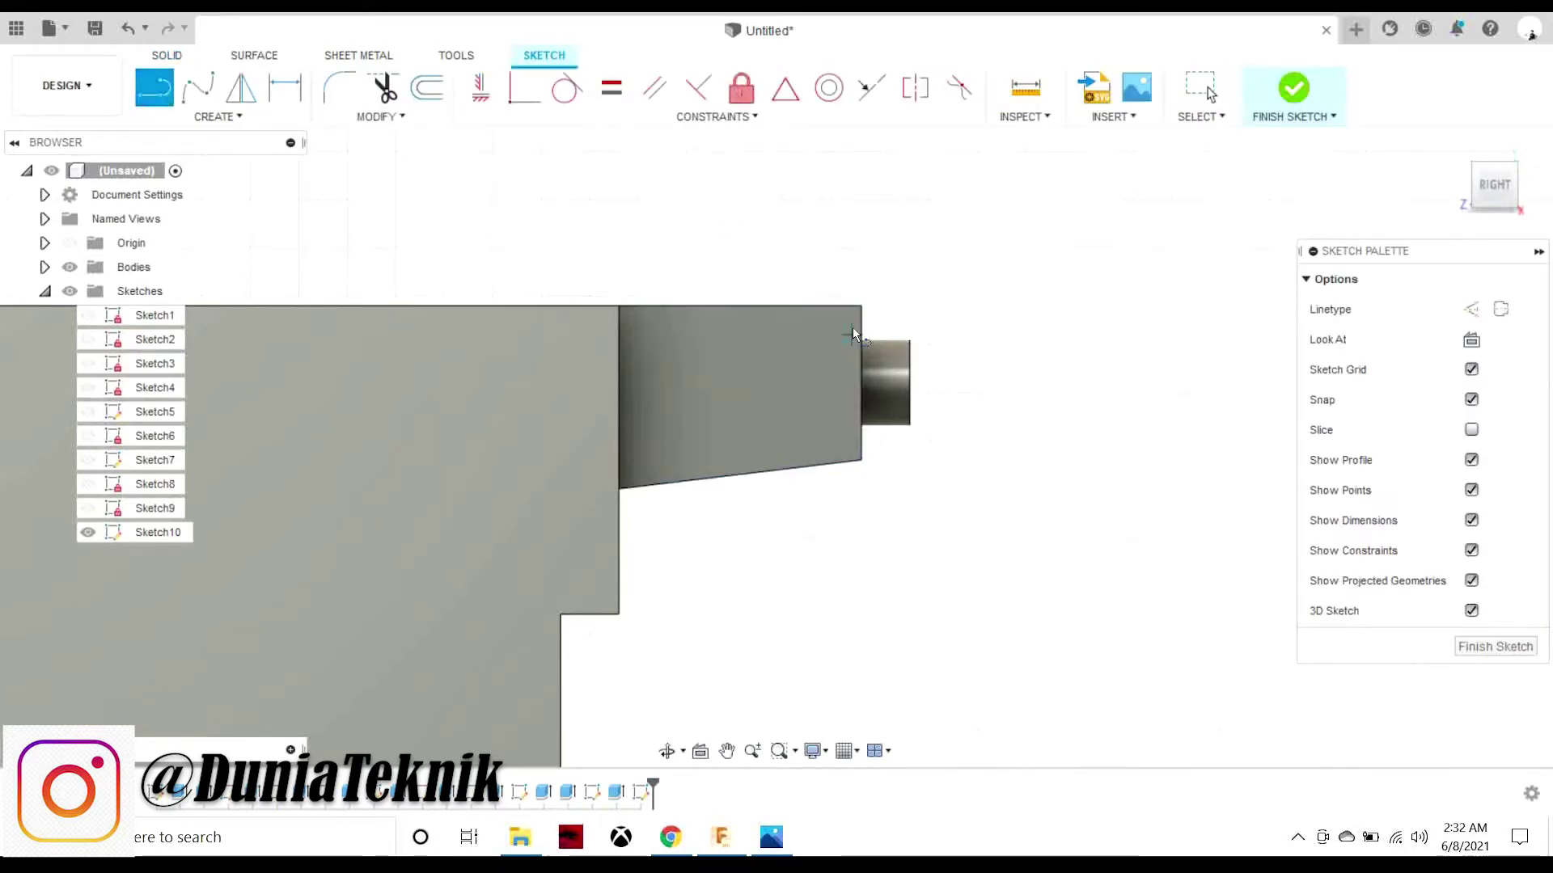
click(862, 341)
key(Escape)
key(ctrl+z)
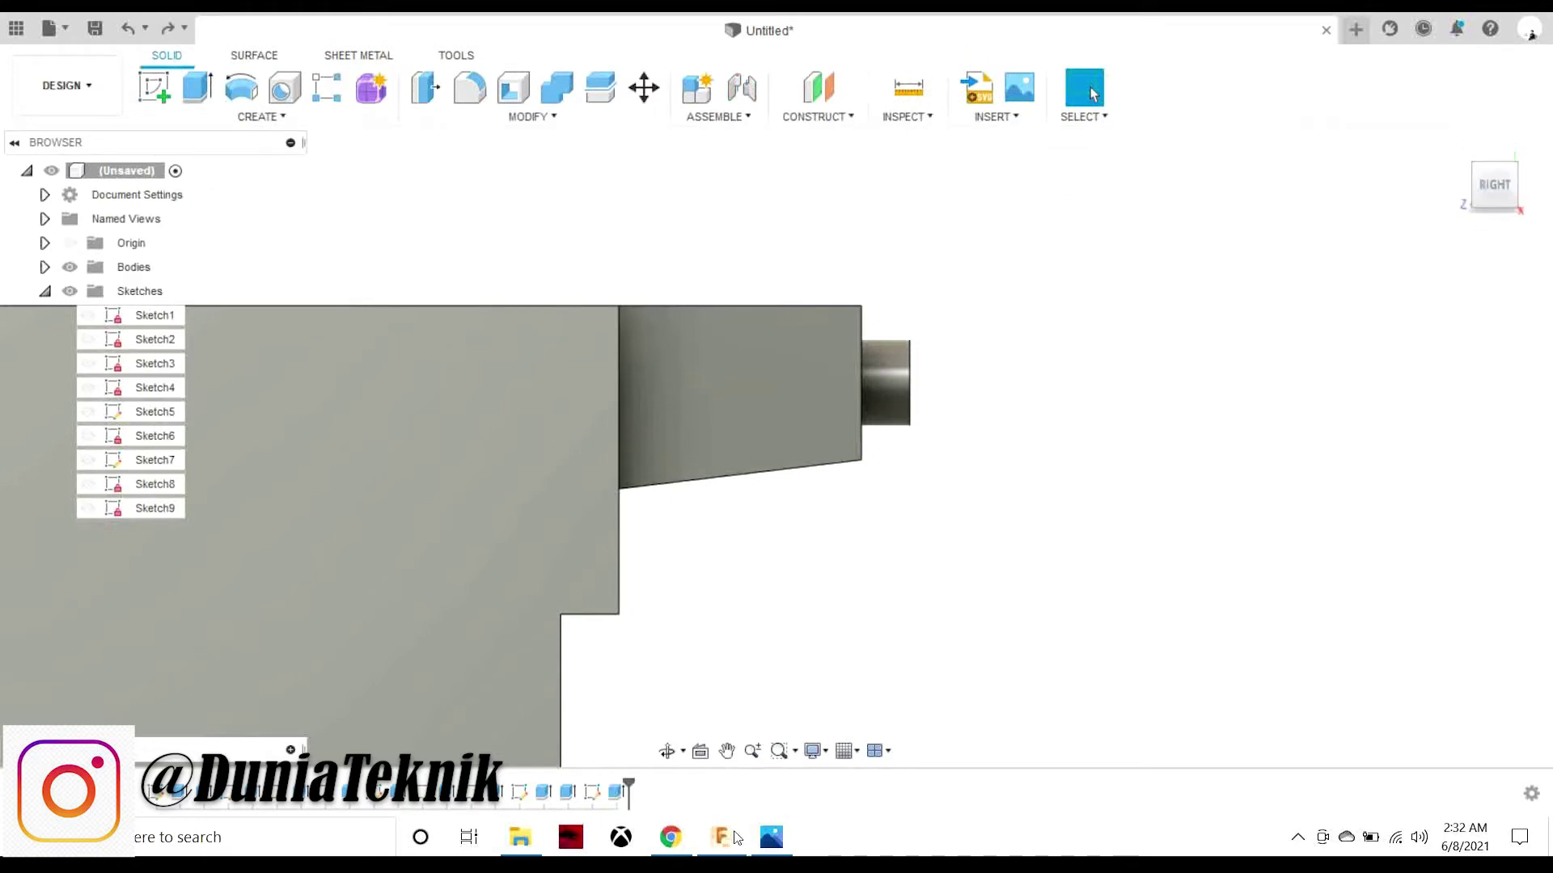
key(alt+Tab)
scroll(1206, 374, up, 3)
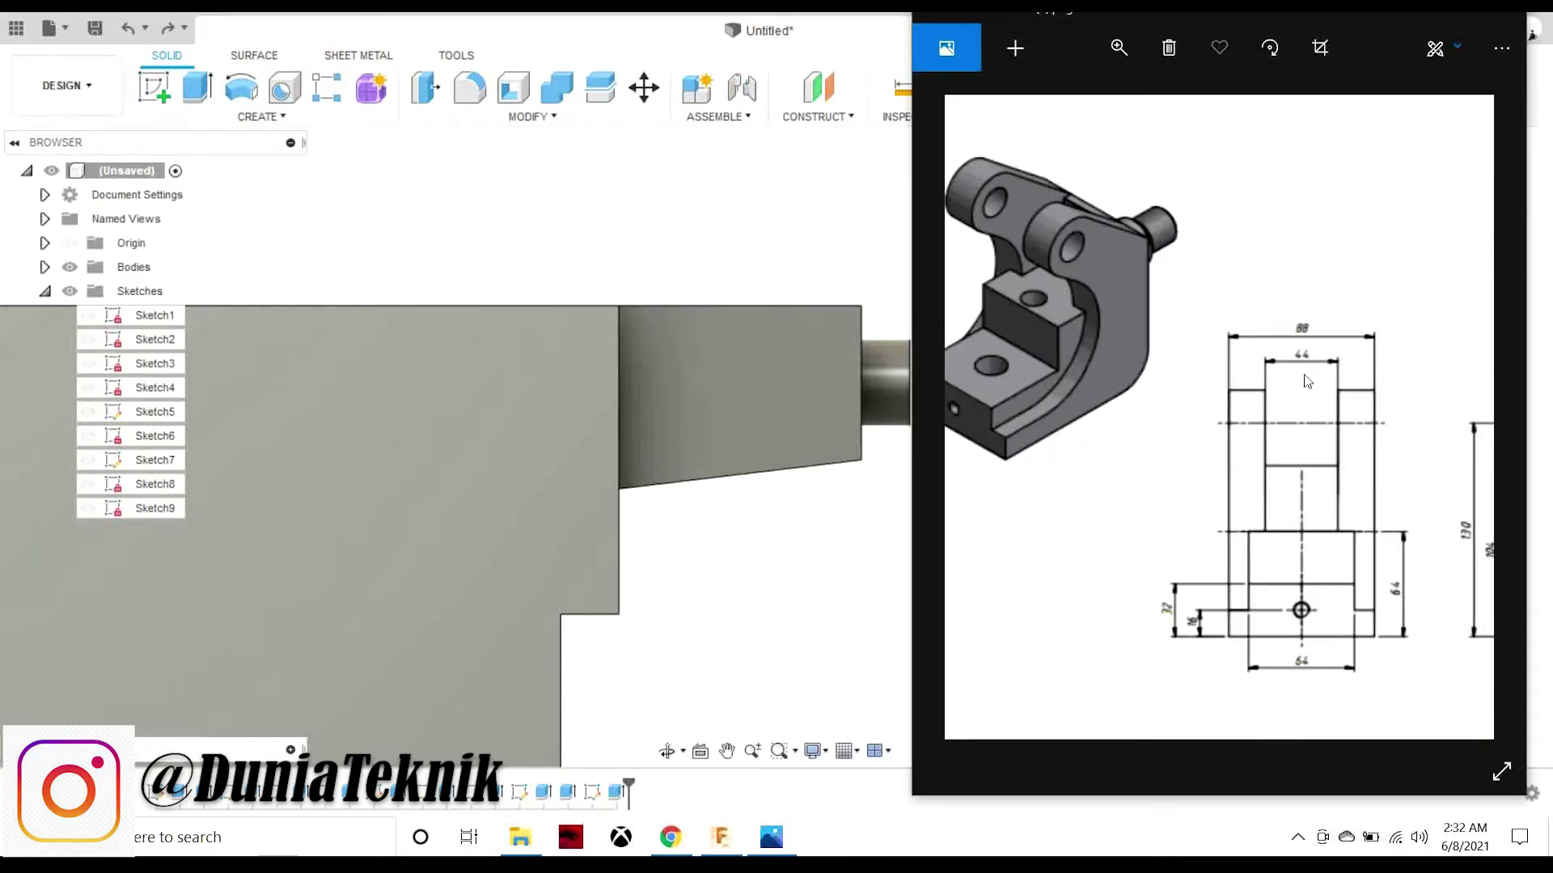
- Reopen the pin sketch and look straight at the model's back face
click(887, 293)
key(ctrl+y)
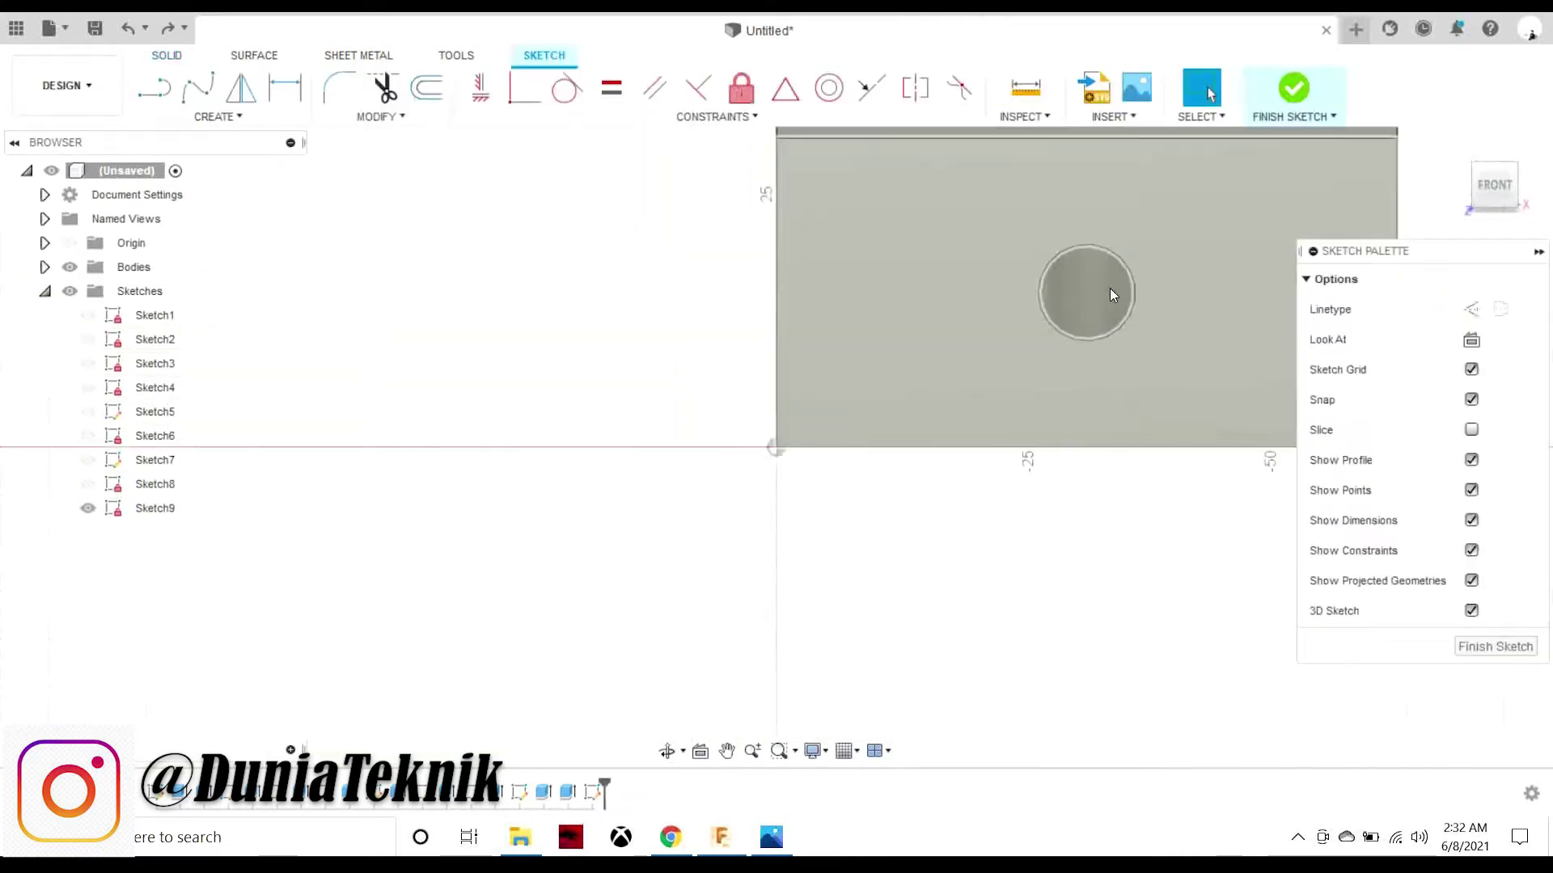
click(1455, 146)
shift+middle_drag(776, 447, 890, 405)
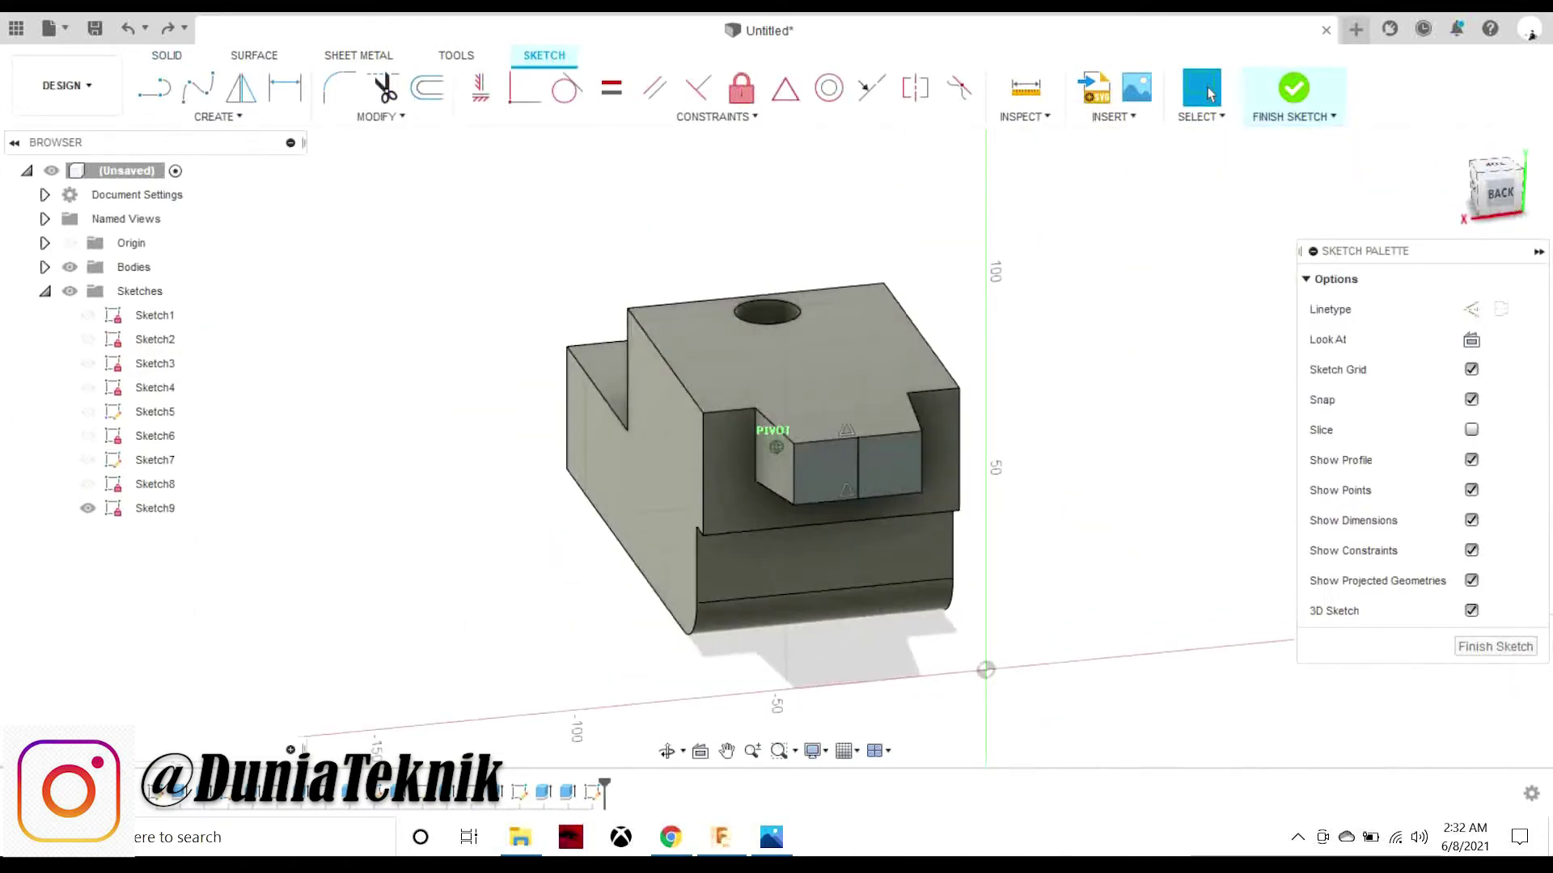
click(1514, 196)
scroll(776, 343, up, 5)
- Draw two concentric circles on the pin axis, the outer one 18 mm, and finish the sketch
click(218, 117)
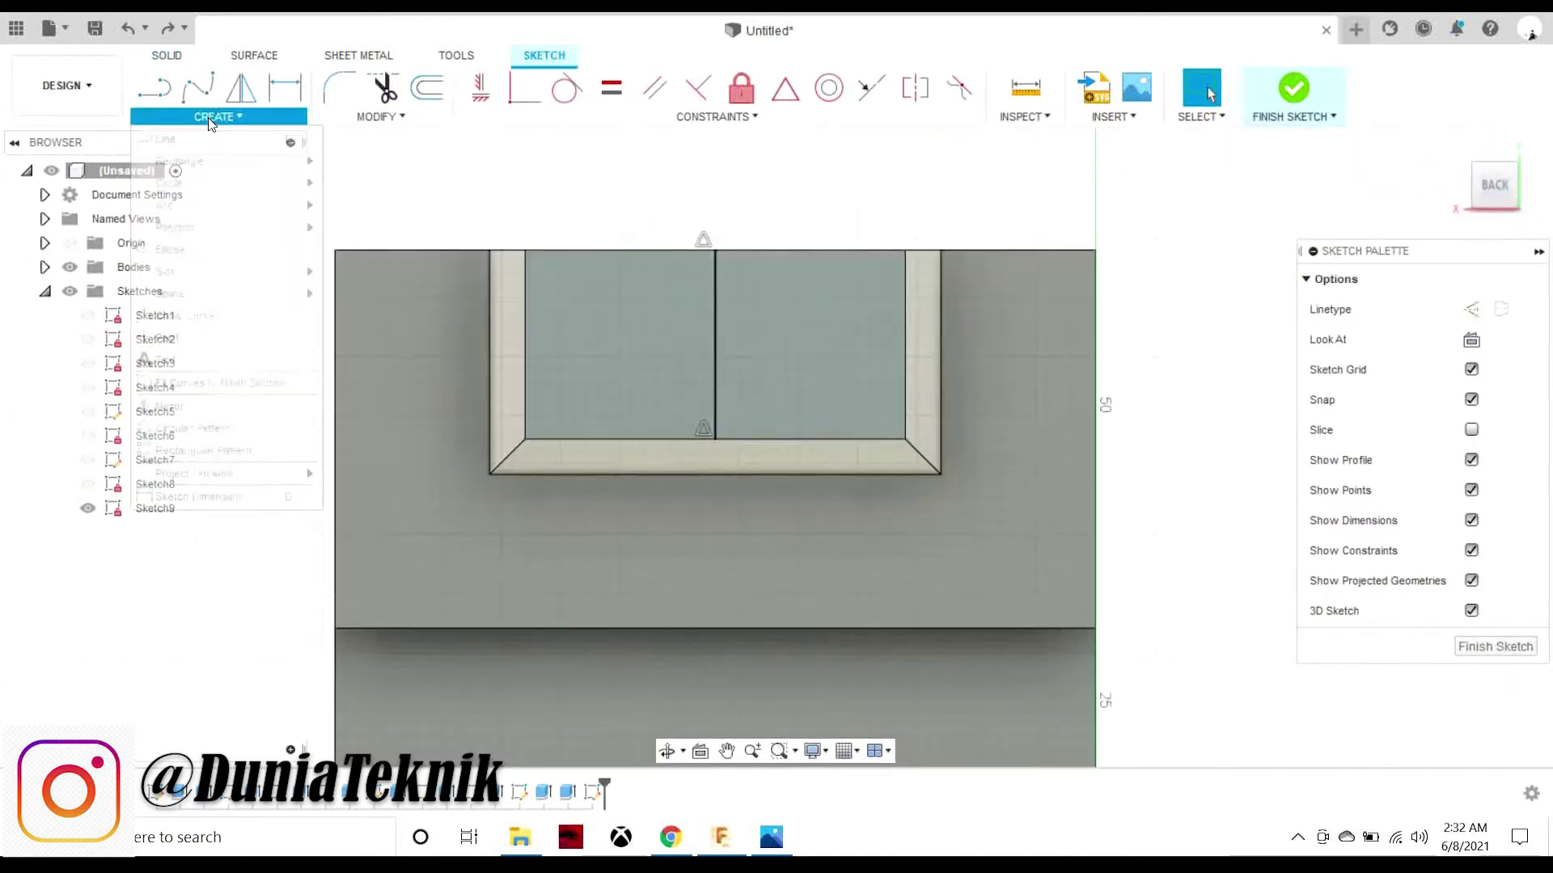
click(337, 187)
click(715, 344)
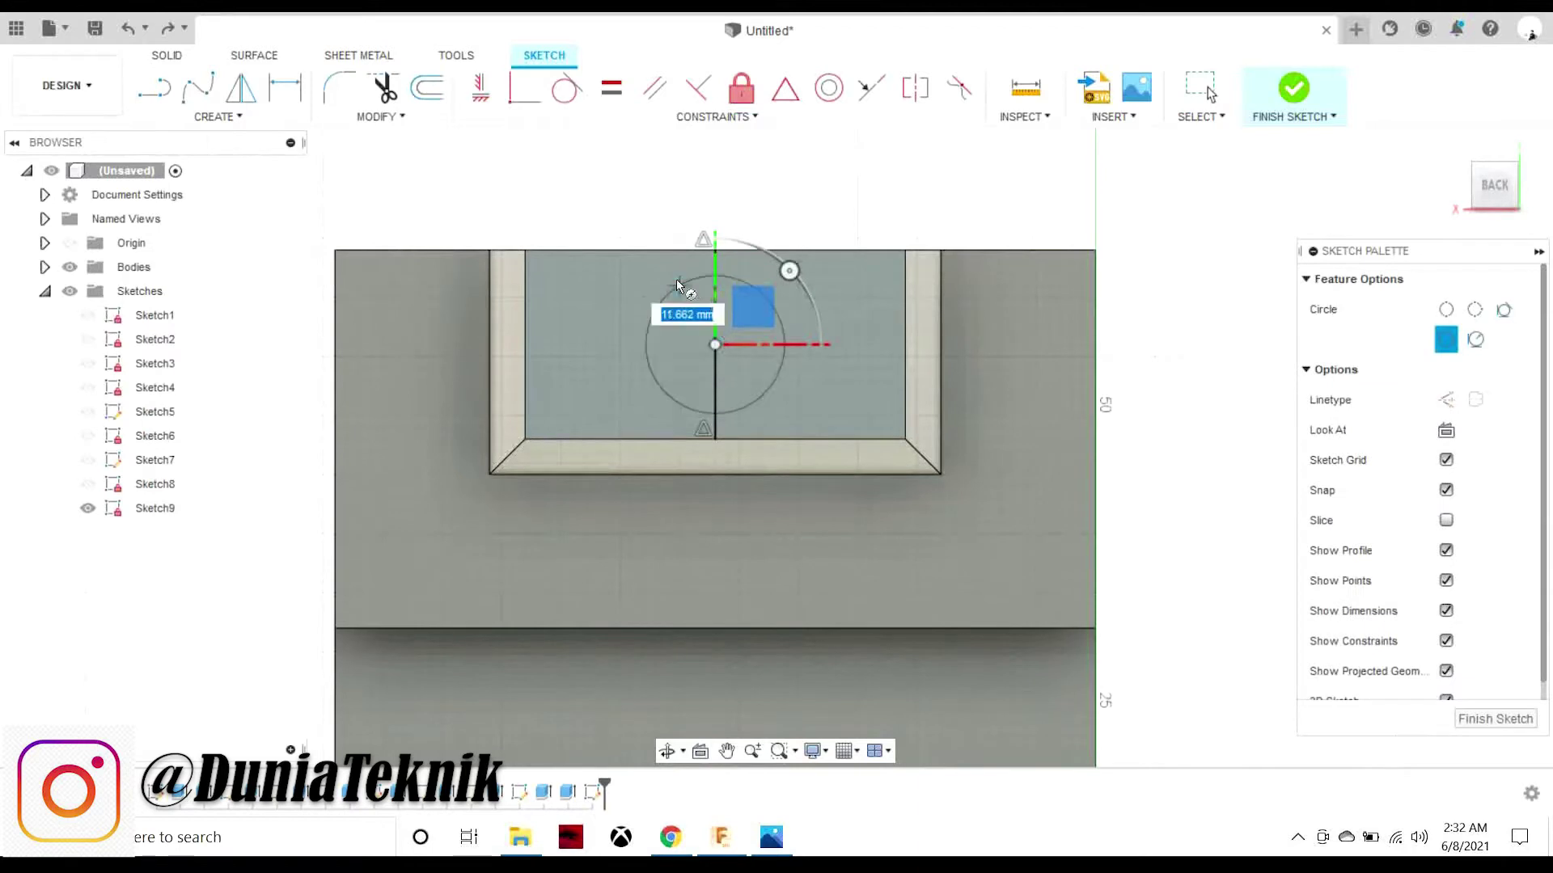
click(716, 256)
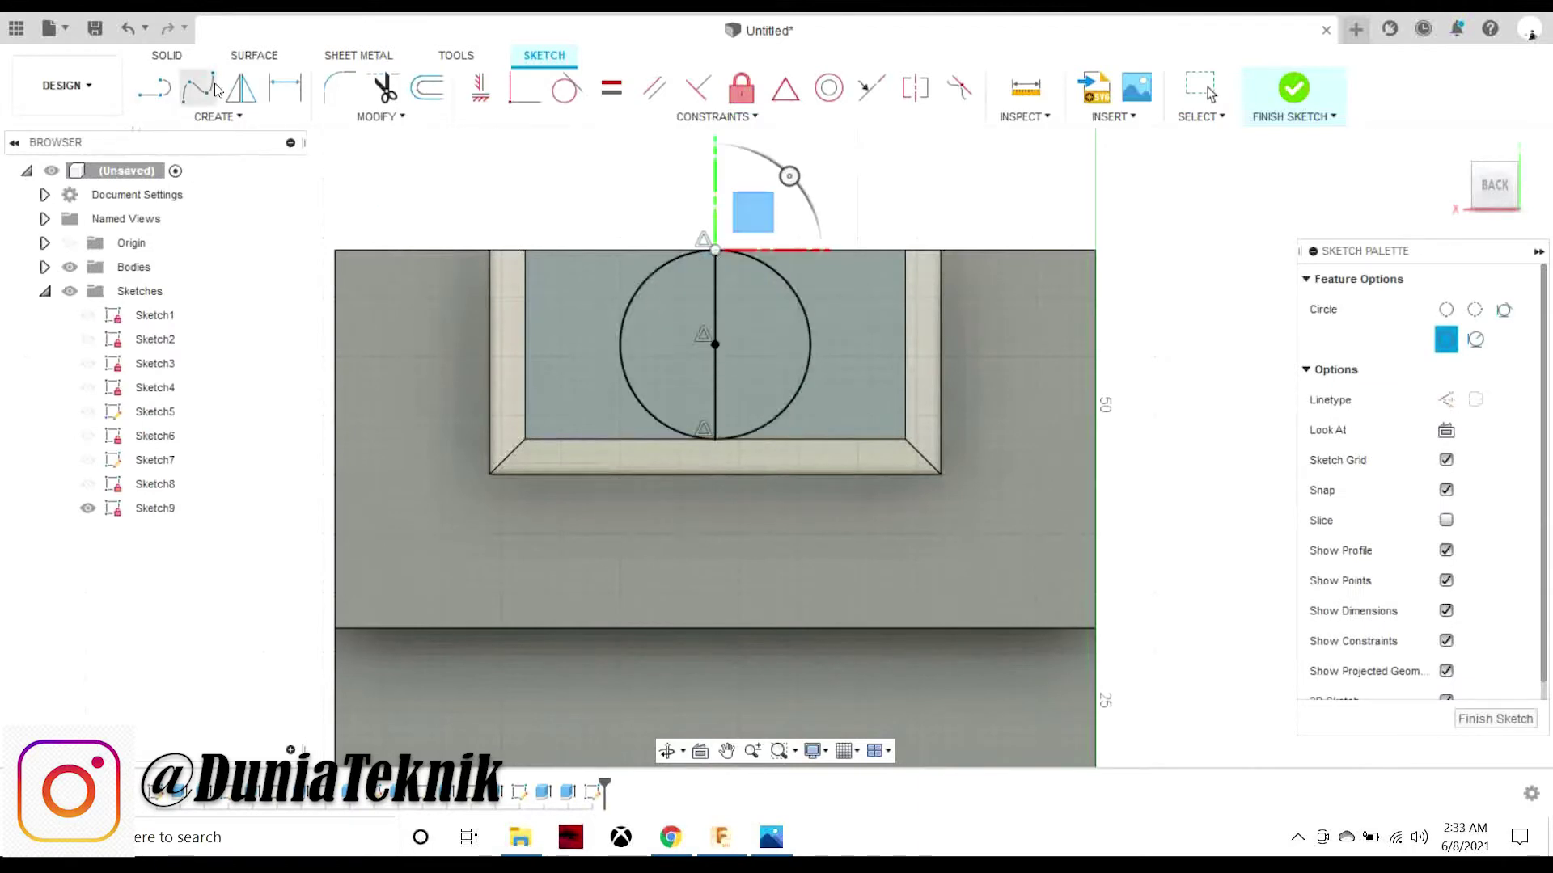
click(715, 345)
text(18)
key(Return)
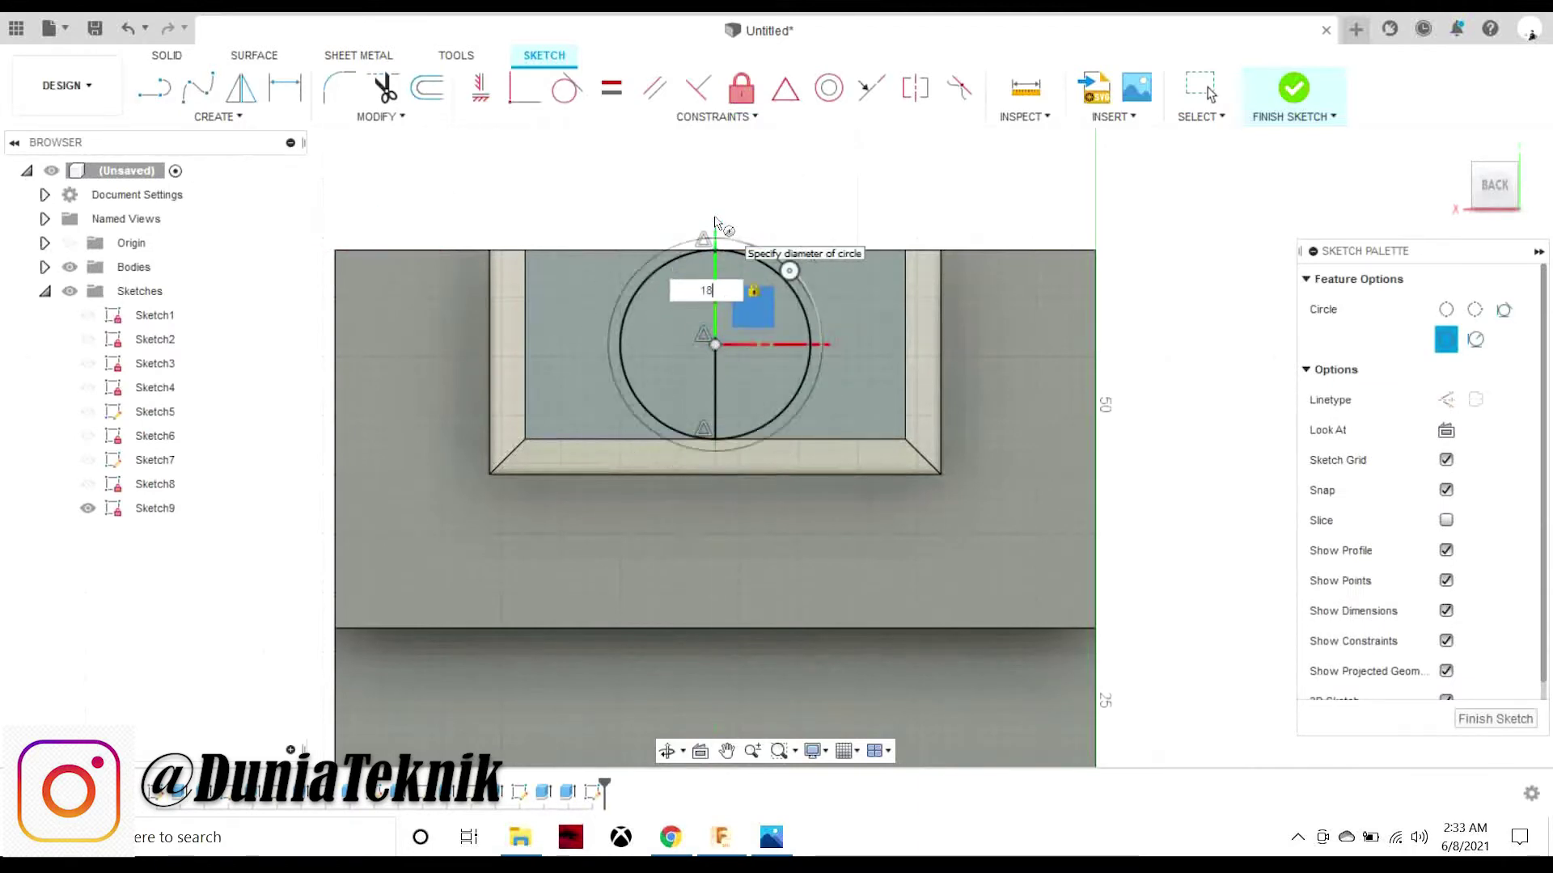
click(1211, 94)
click(1293, 89)
- Extrude the inner circle and surrounding ring as a joined collar on the pin
key(e)
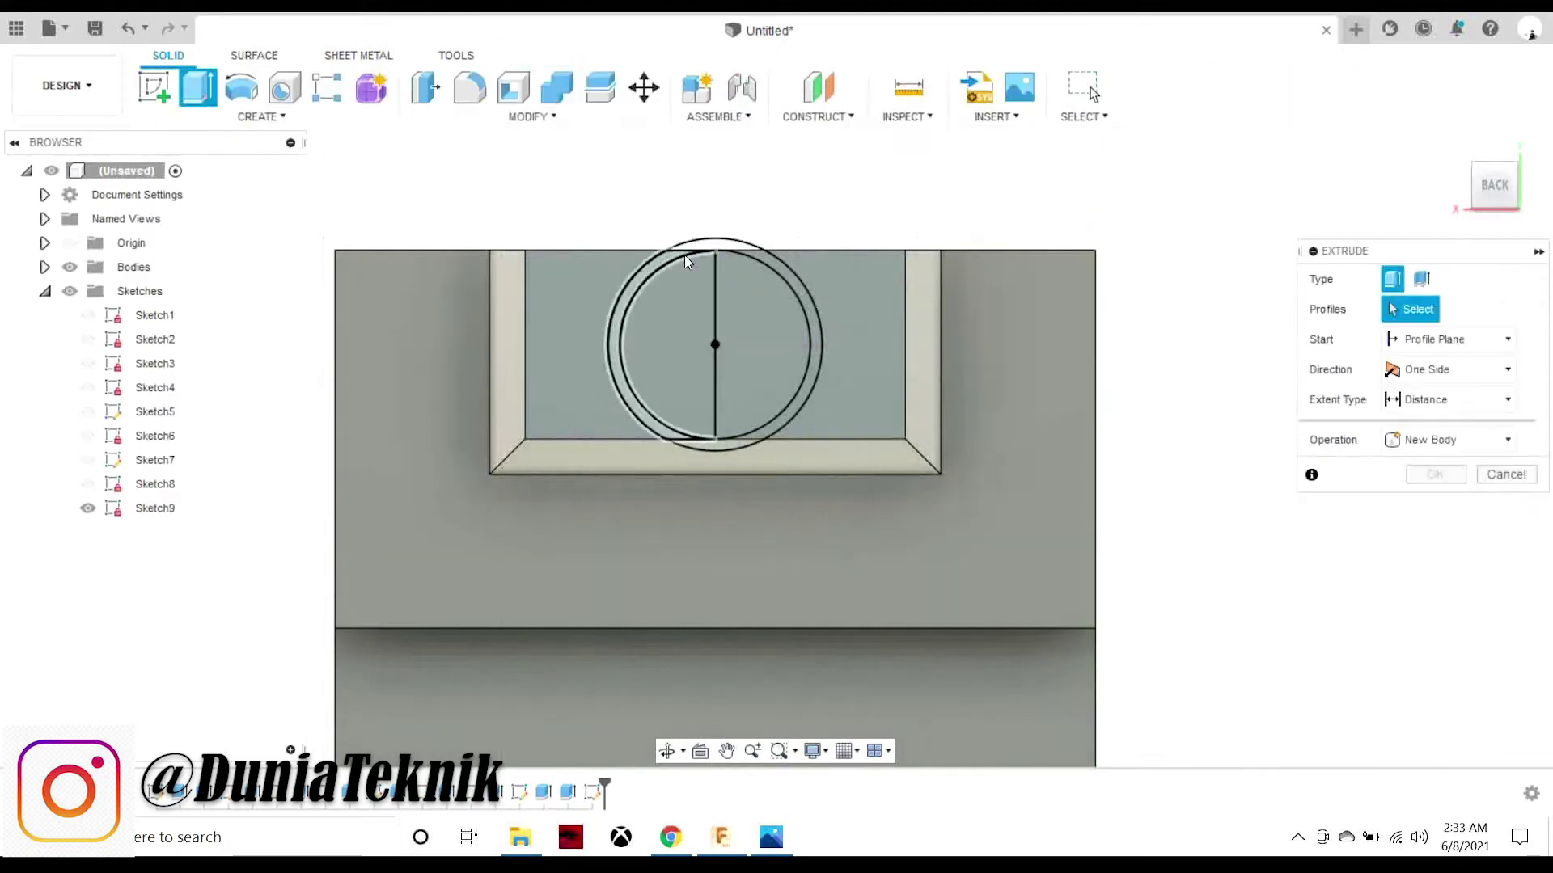
click(616, 347)
click(768, 364)
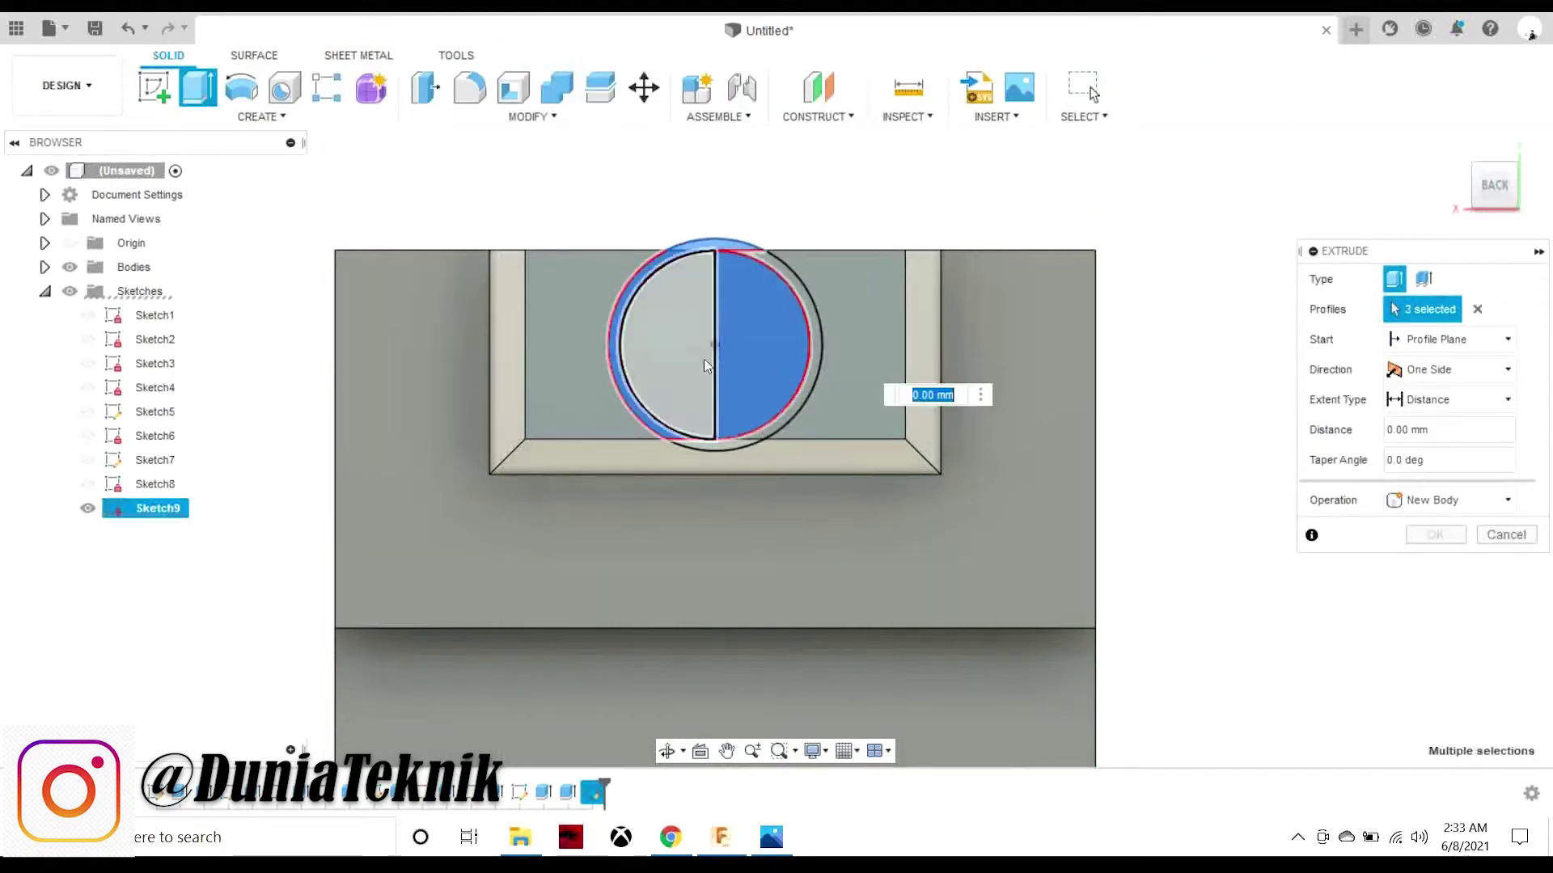
click(704, 358)
click(713, 450)
click(1474, 186)
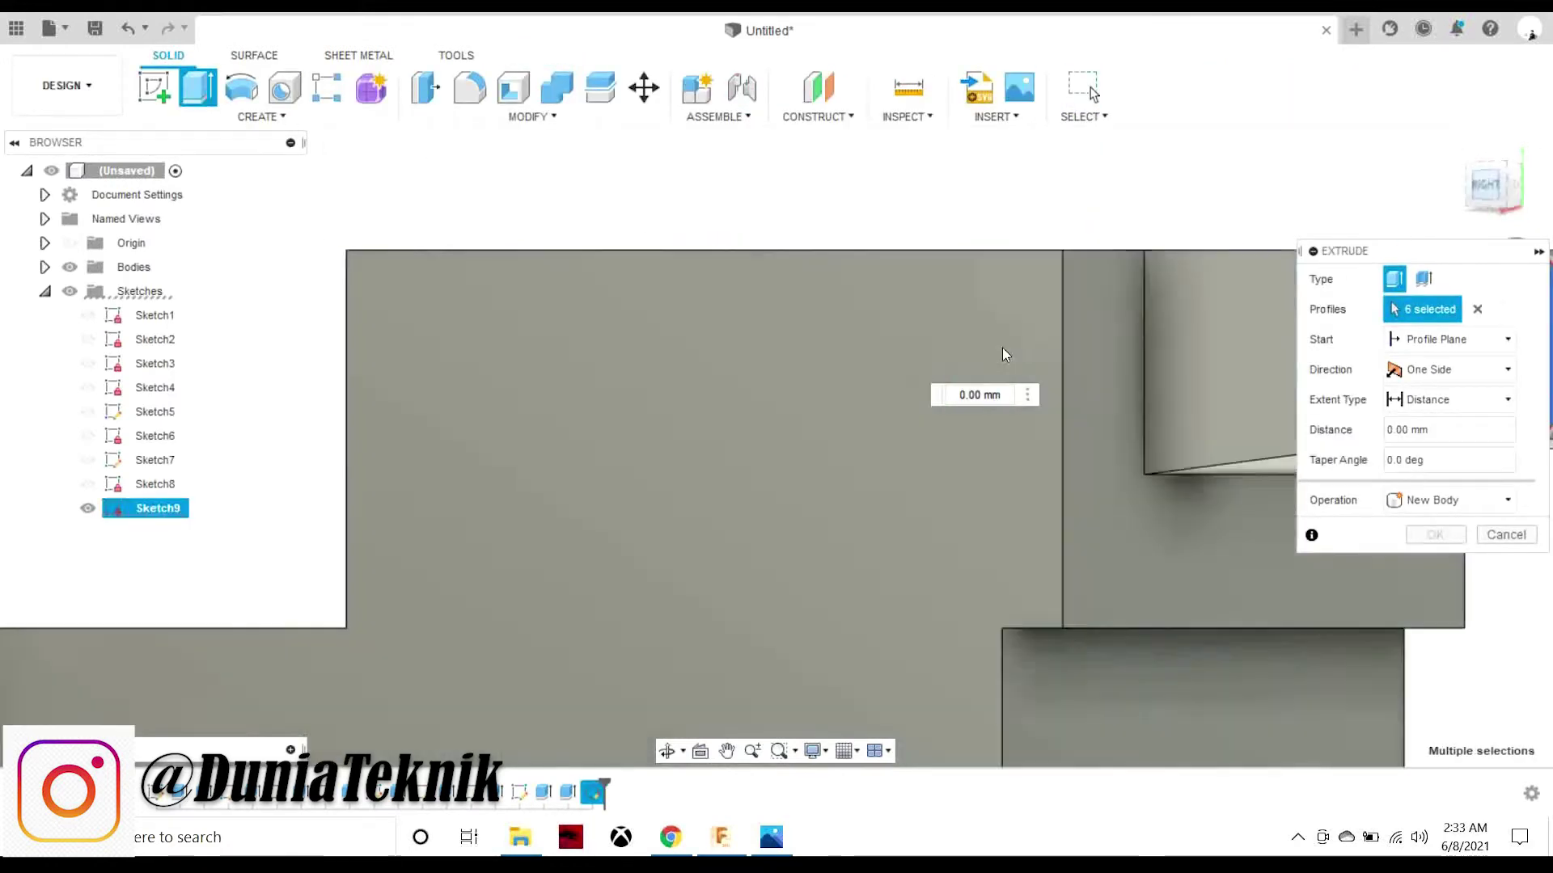
text(5)
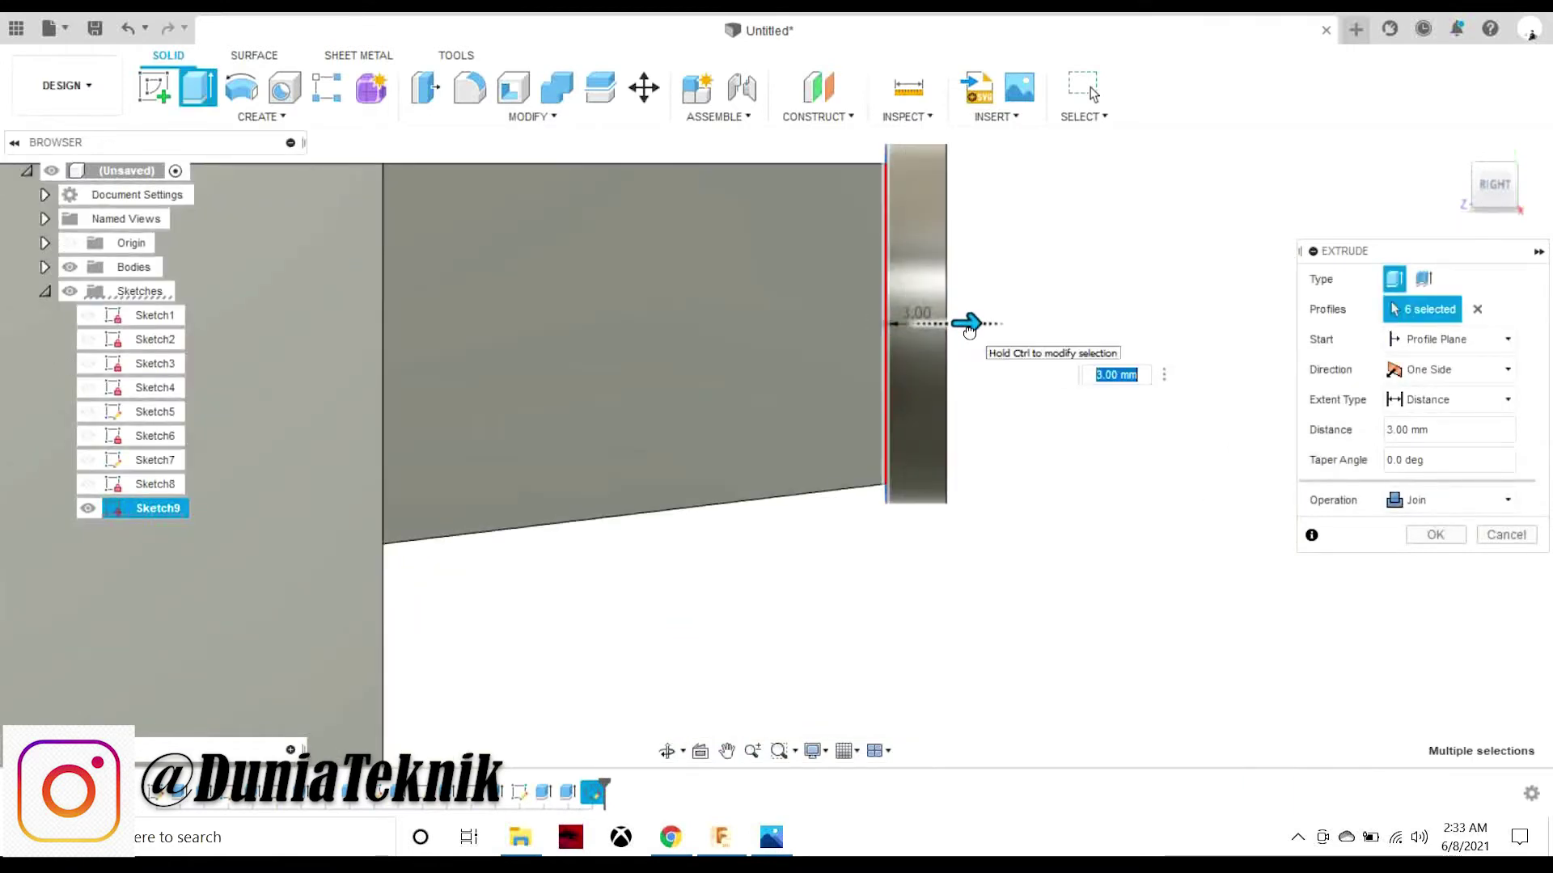
key(Return)
- Pan toward the pin end and compare it with the reference drawing
scroll(1109, 380, down, 2)
middle_drag(1108, 381, 883, 823)
click(770, 836)
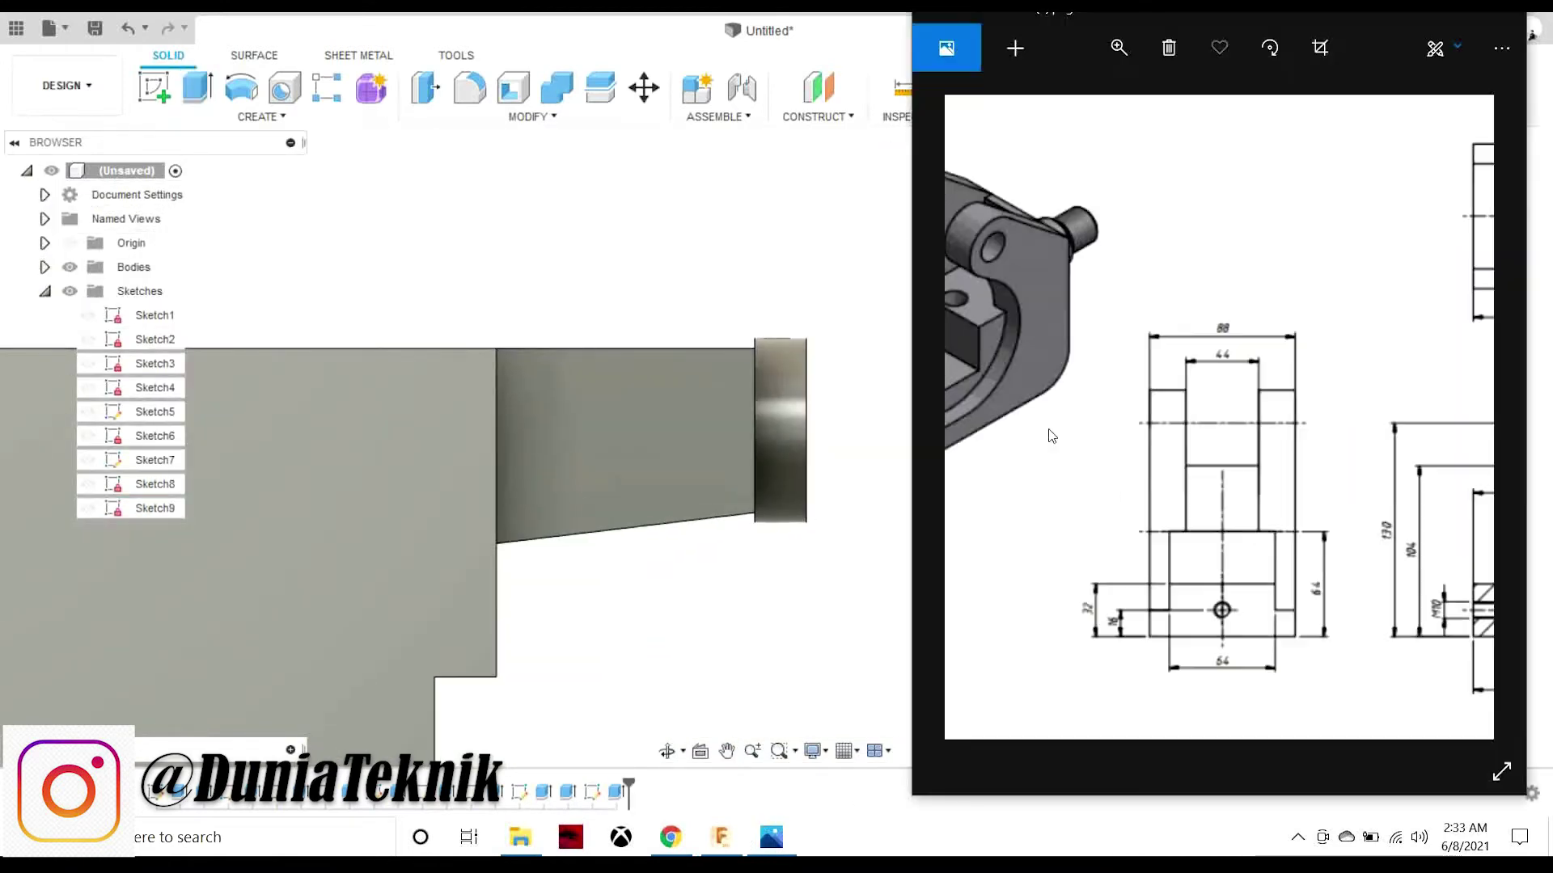
scroll(1246, 347, down, 1)
scroll(1229, 333, down, 1)
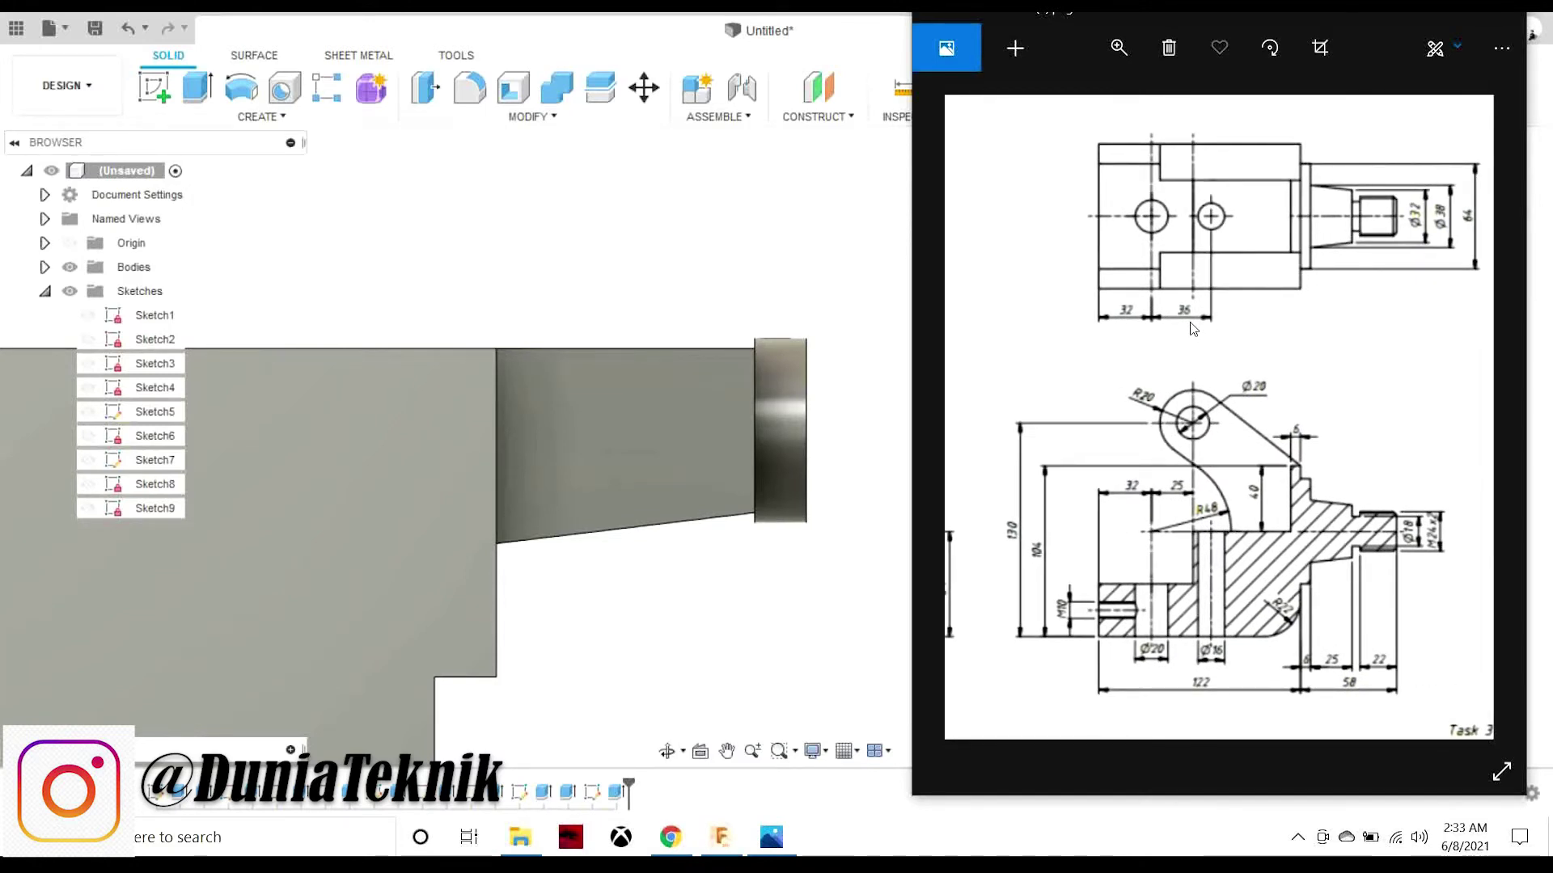
scroll(737, 291, down, 3)
scroll(700, 291, down, 2)
- Start a sketch on the side face, check the drawing, then undo the sketch and collar
click(737, 471)
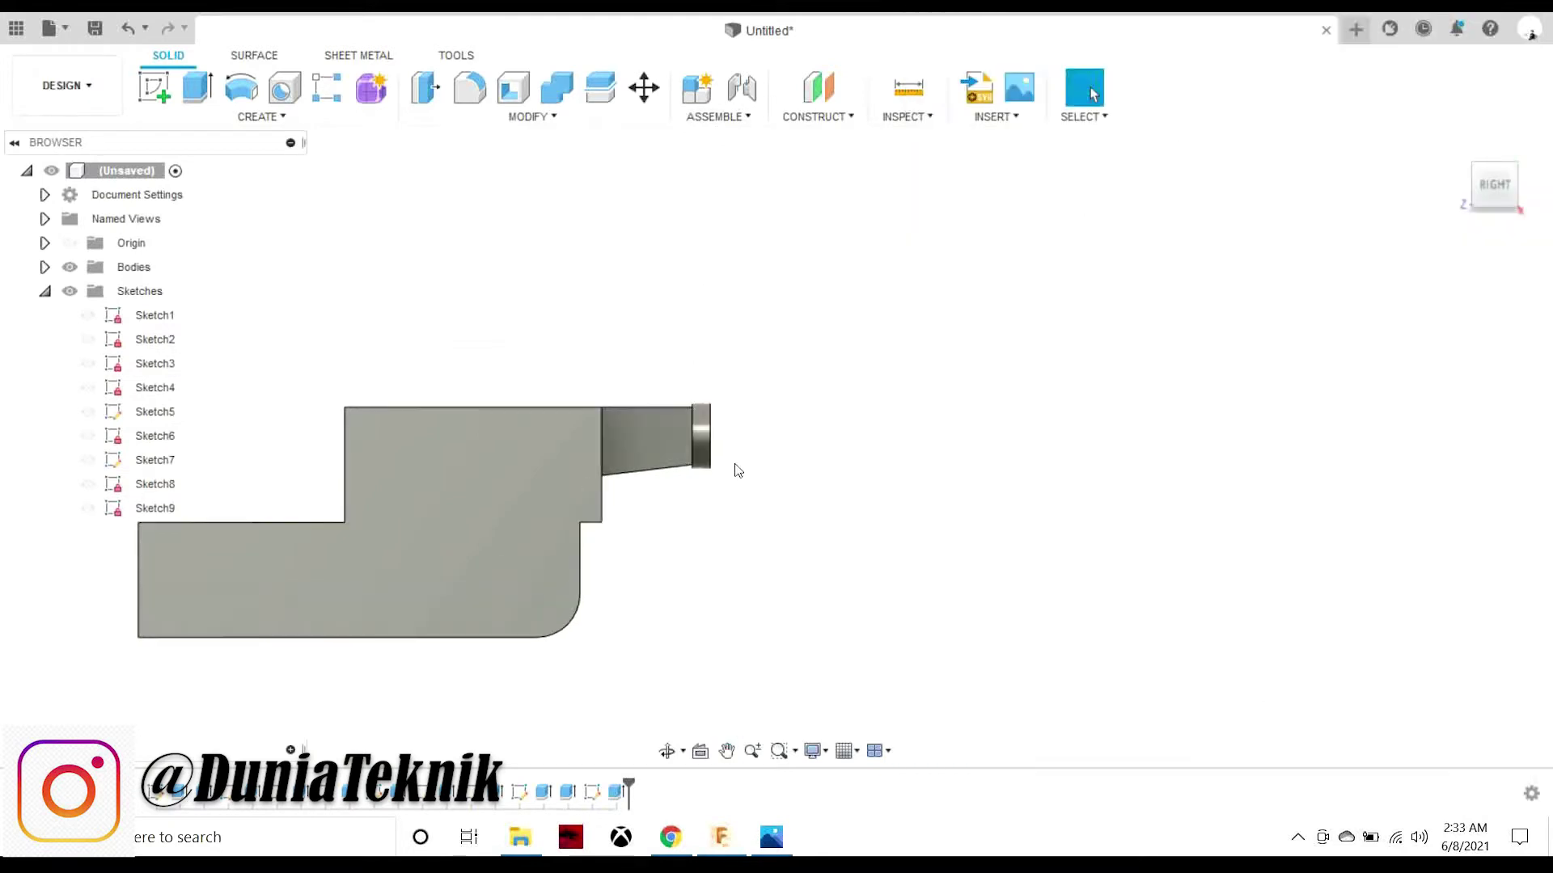
click(770, 845)
click(170, 87)
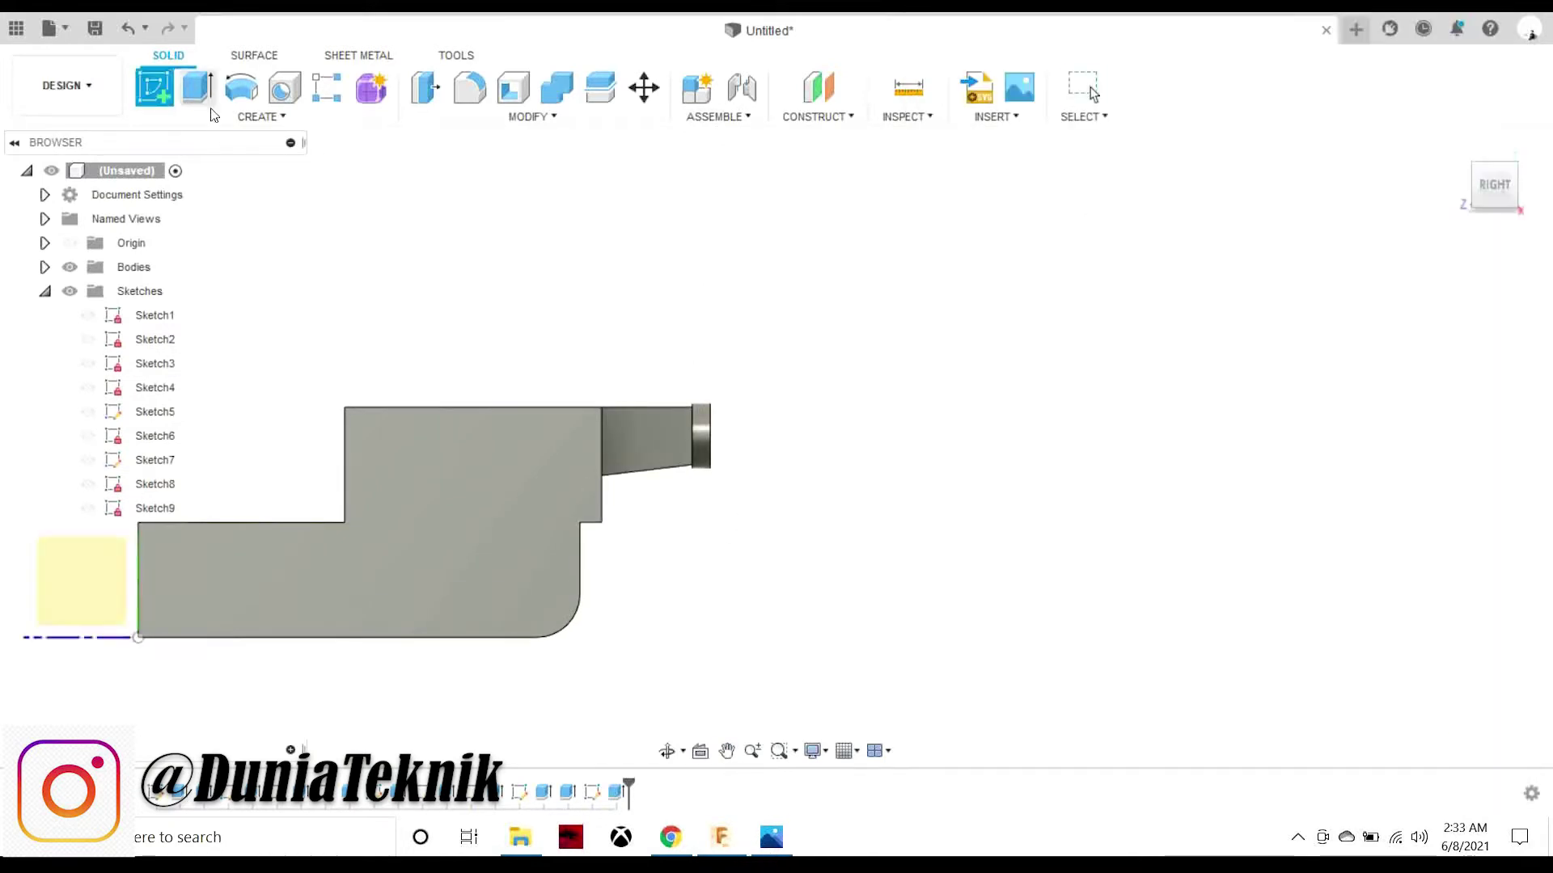
click(548, 441)
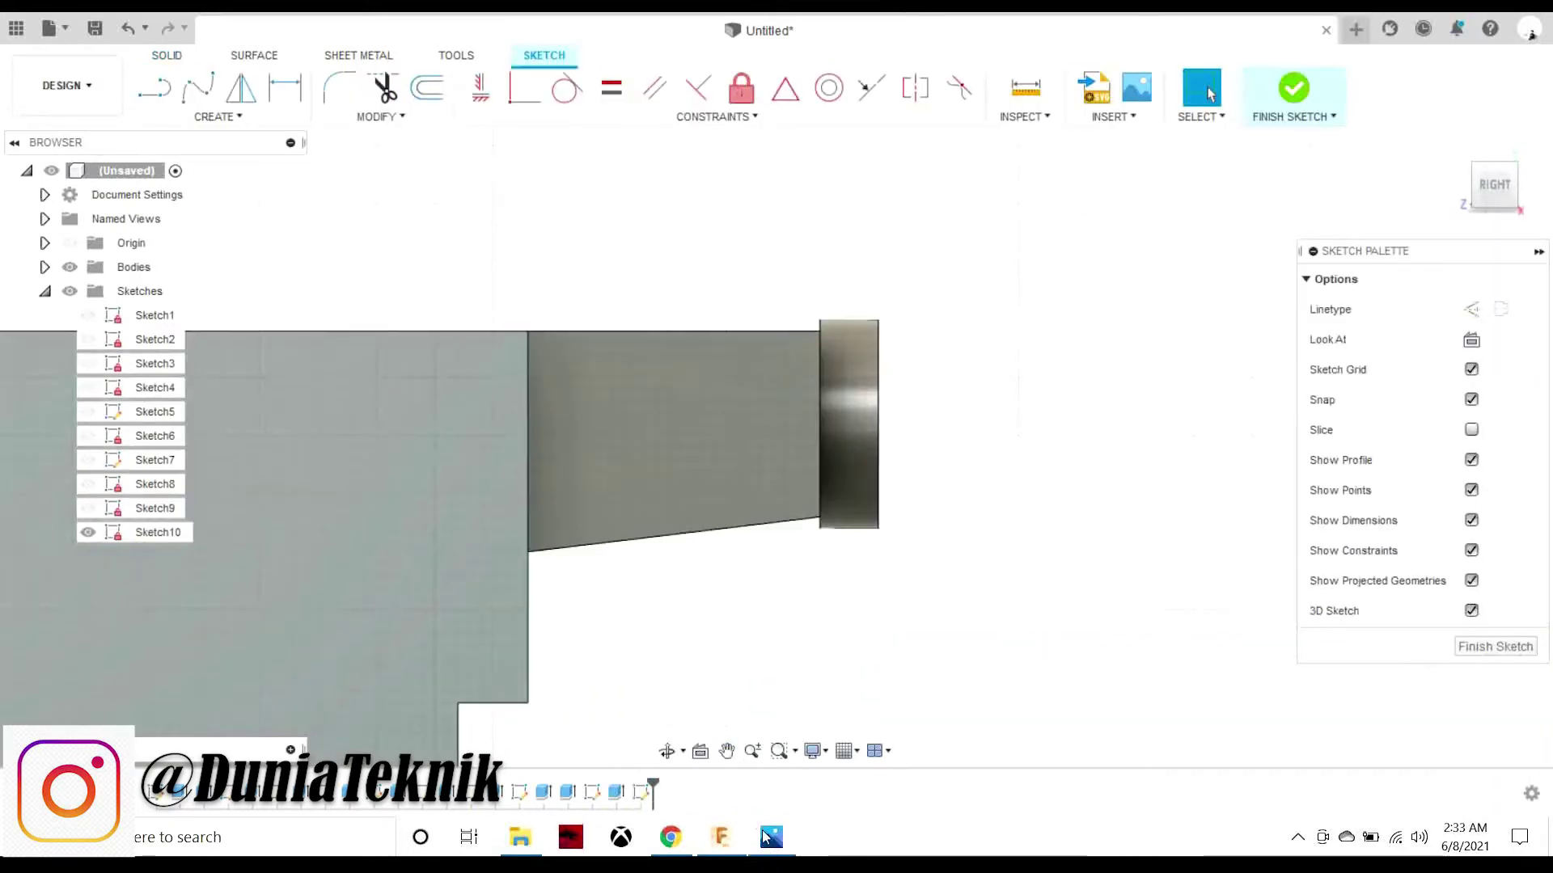
click(771, 836)
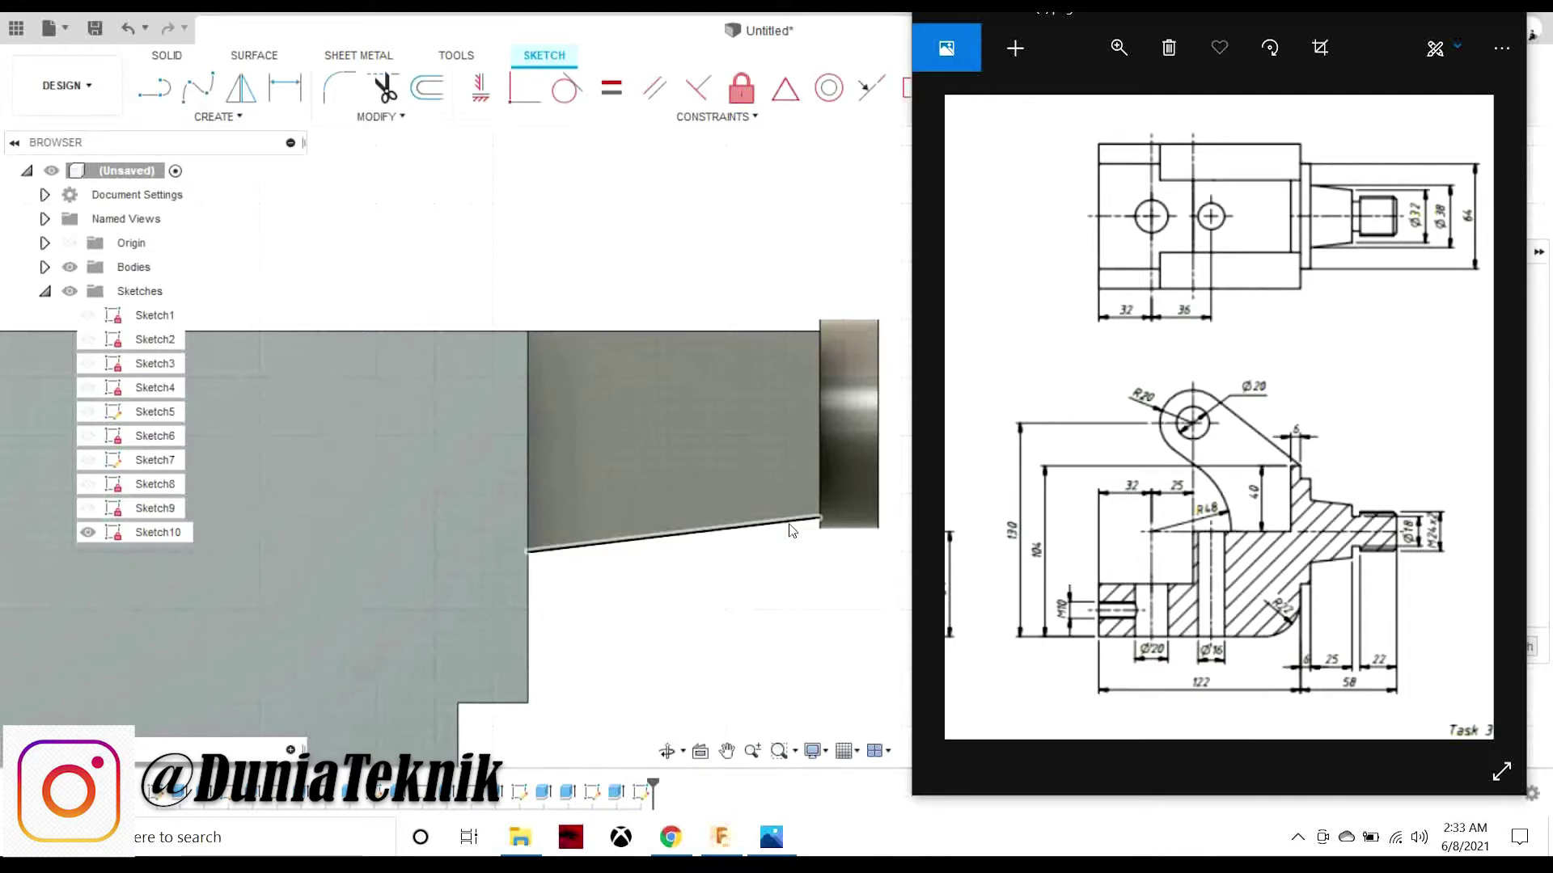
click(851, 468)
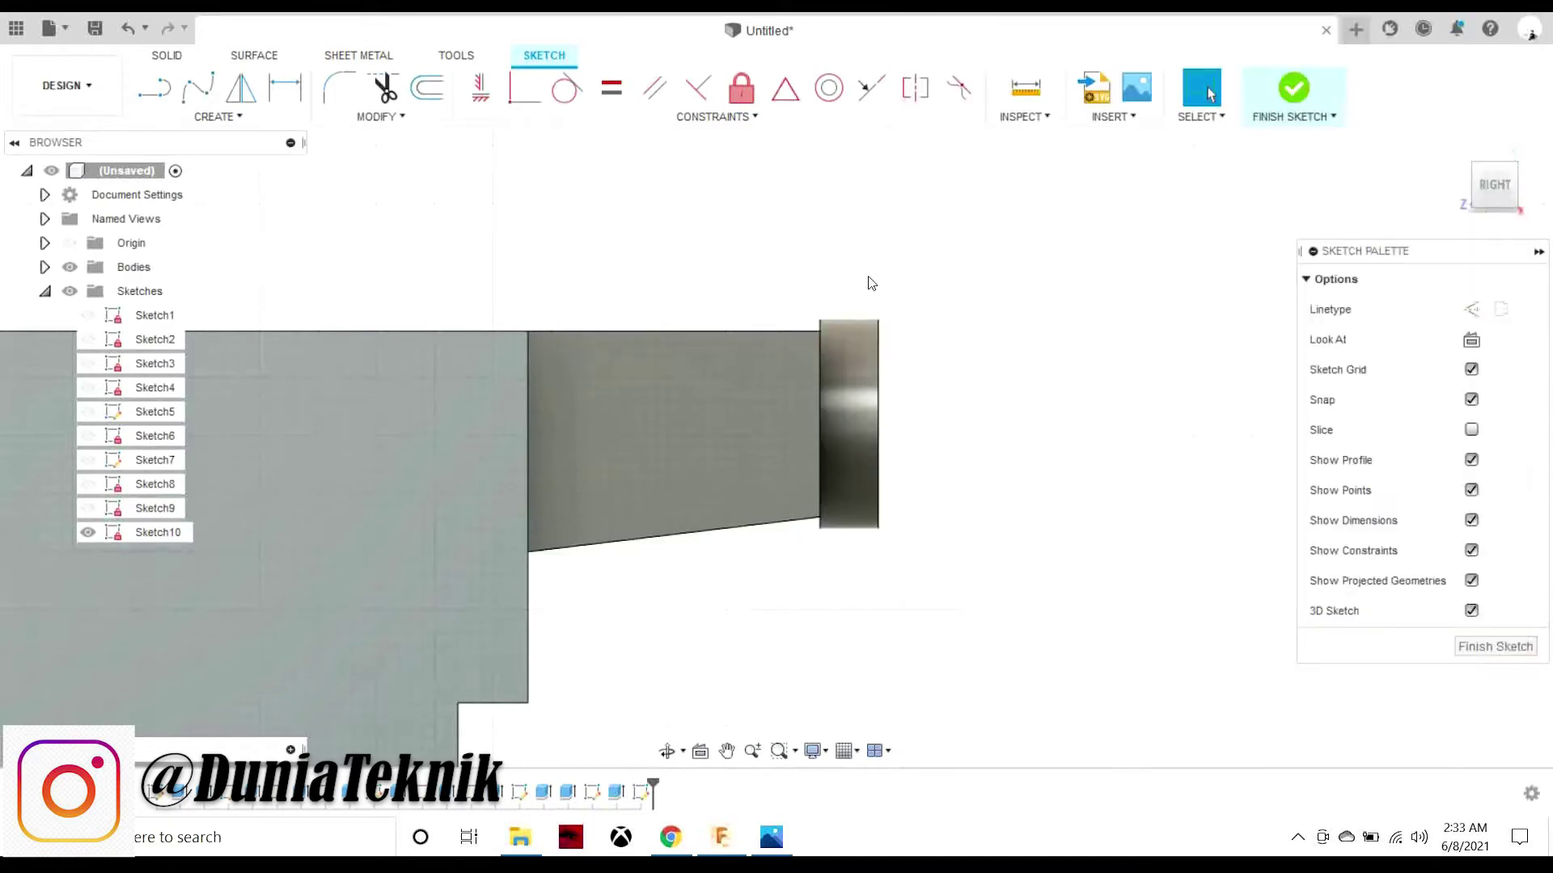
key(ctrl+z)
key(ctrl+z)
- Undo the pin sketch and view the part's right side alongside the reference drawing
click(1464, 145)
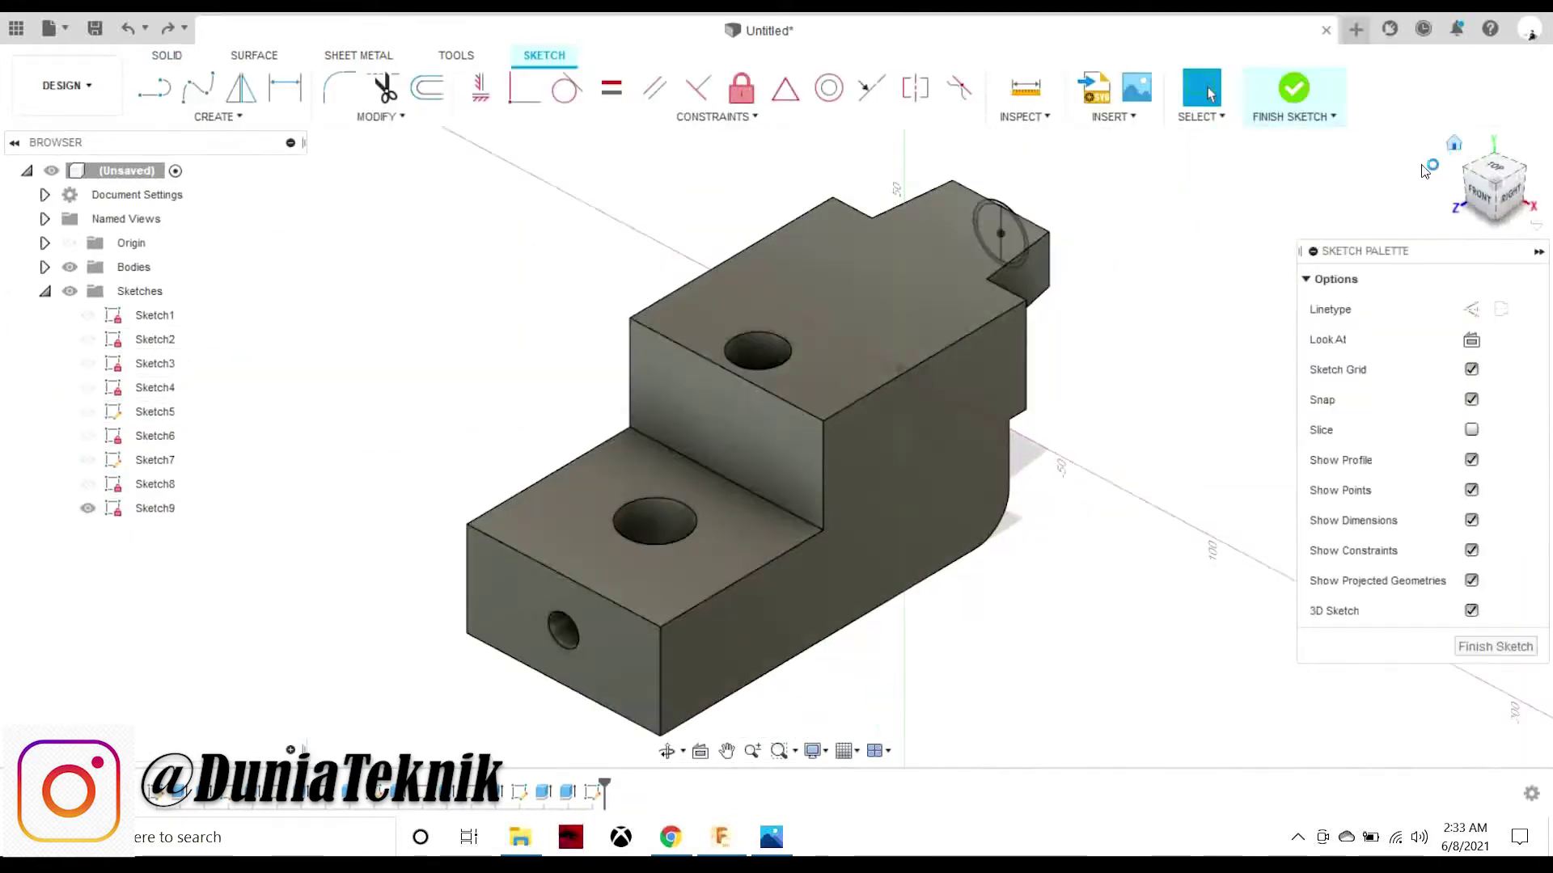
key(ctrl+z)
click(1502, 191)
scroll(291, 718, up, 3)
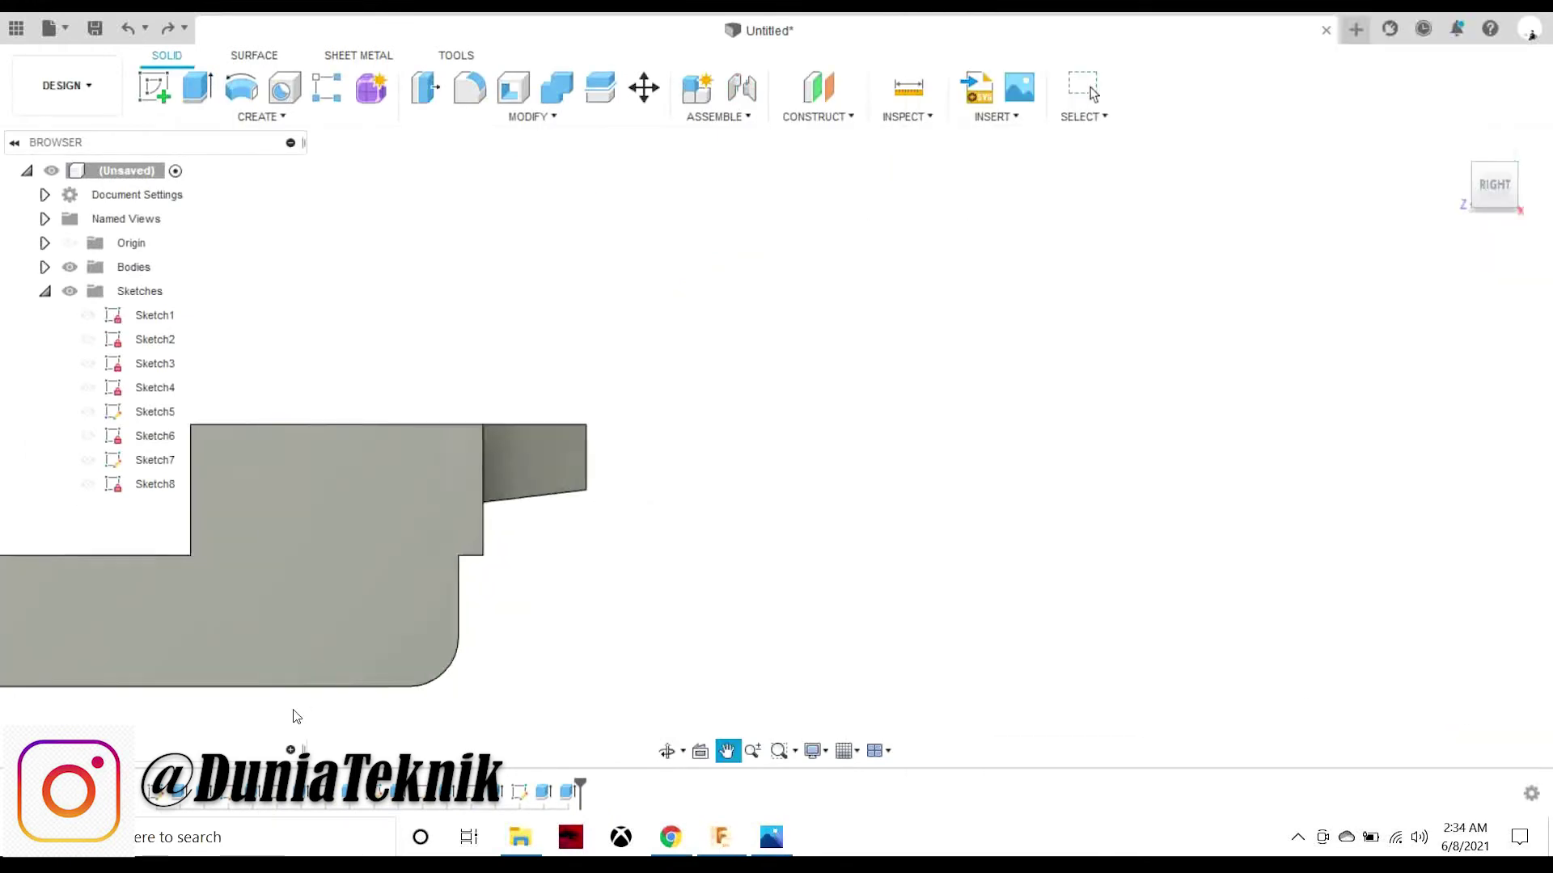
scroll(725, 555, up, 2)
click(776, 835)
middle_drag(629, 509, 740, 522)
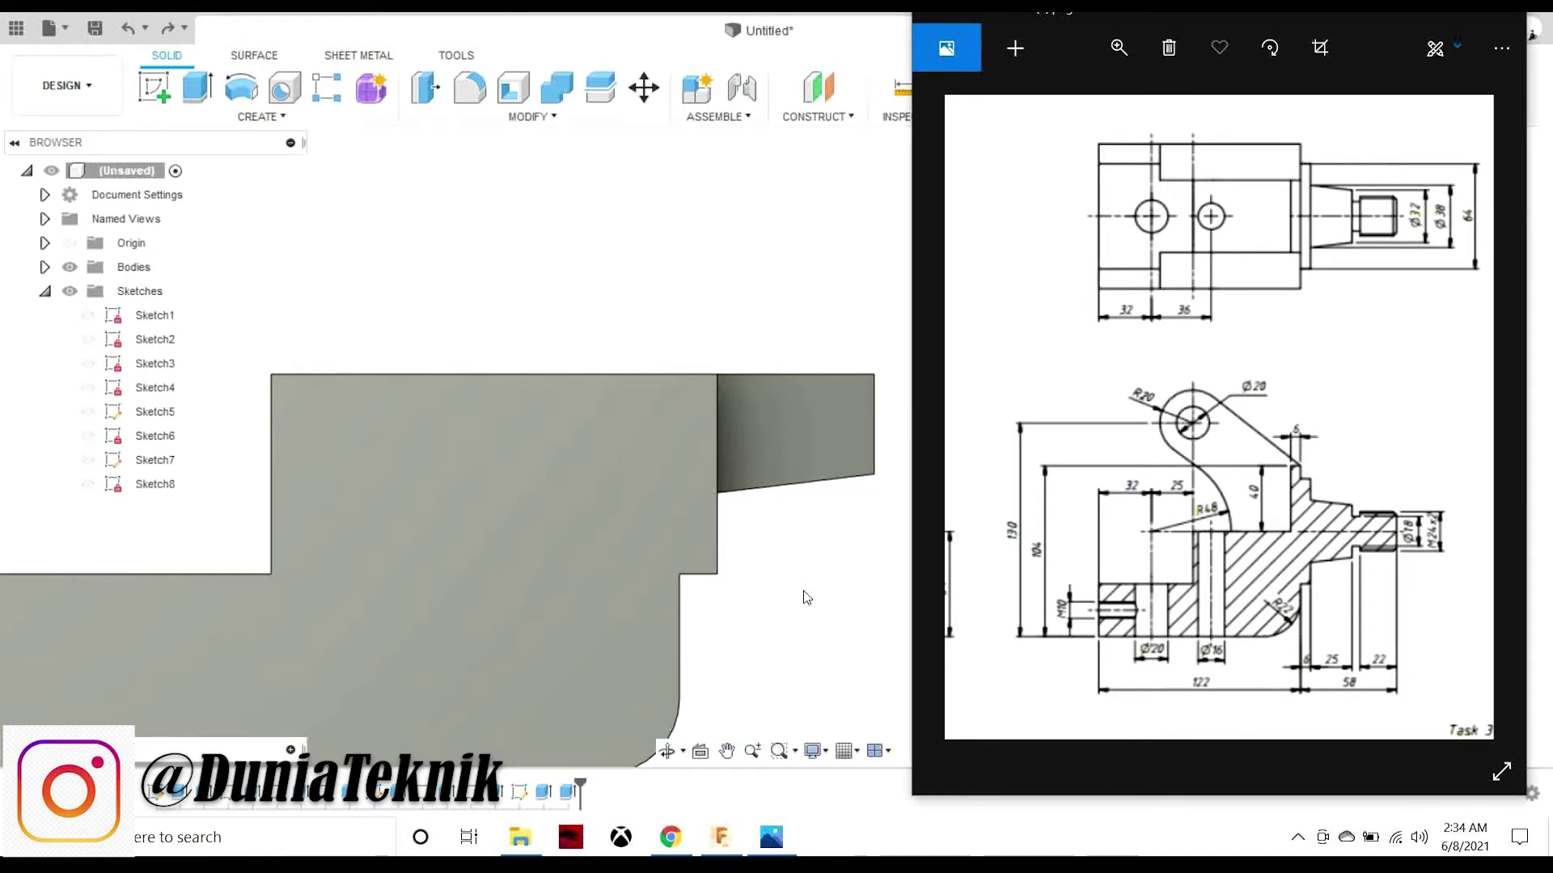
- Start a new sketch on the bracket's side face
scroll(487, 570, down, 1)
click(487, 570)
scroll(645, 564, down, 2)
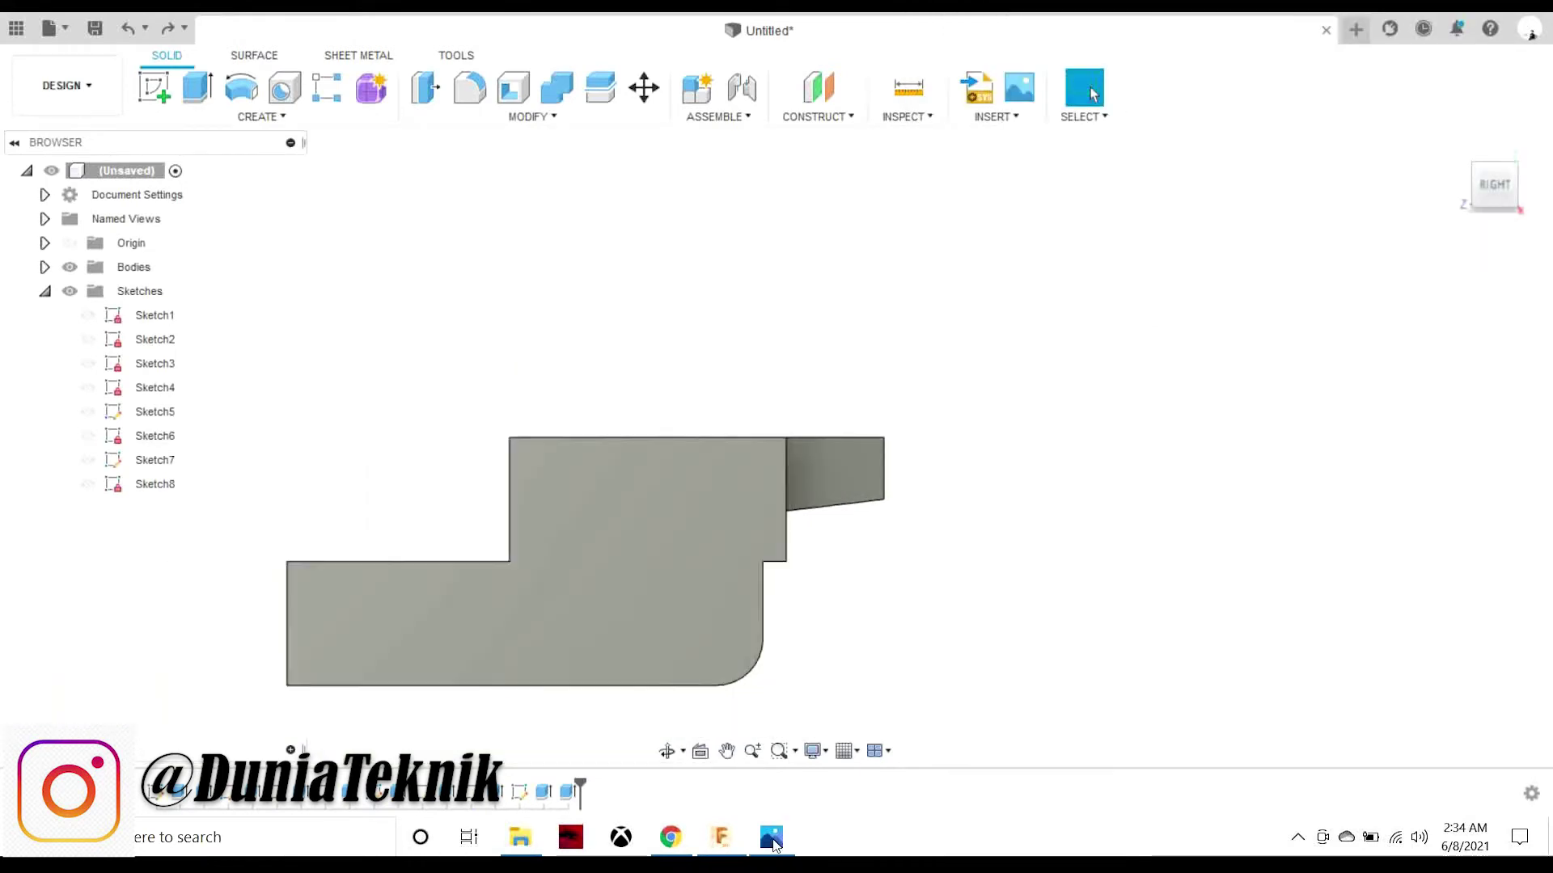
click(771, 836)
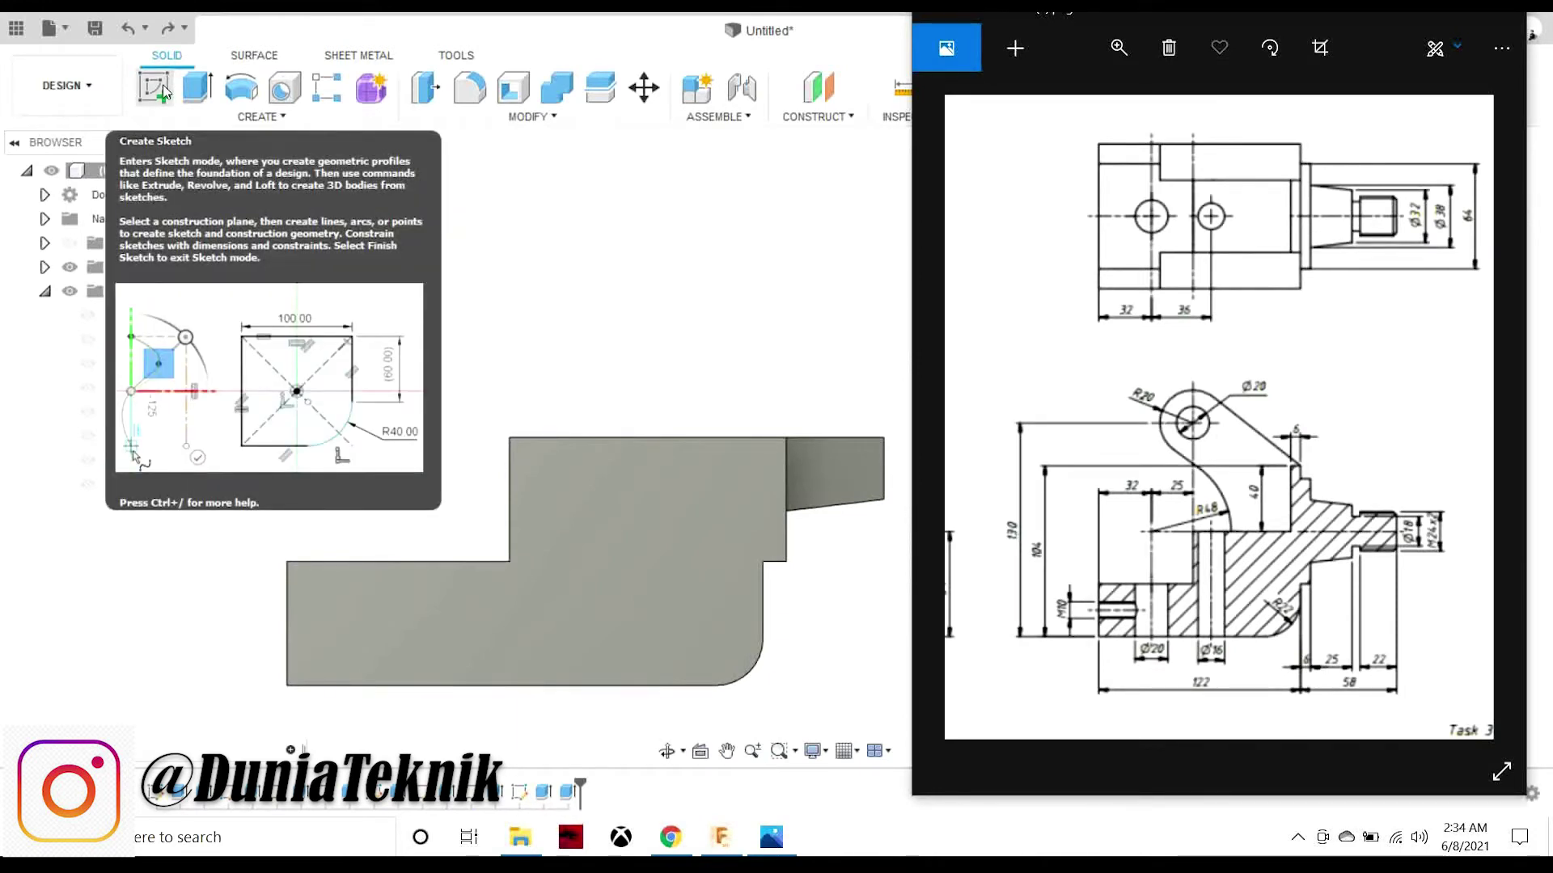
click(163, 84)
click(534, 525)
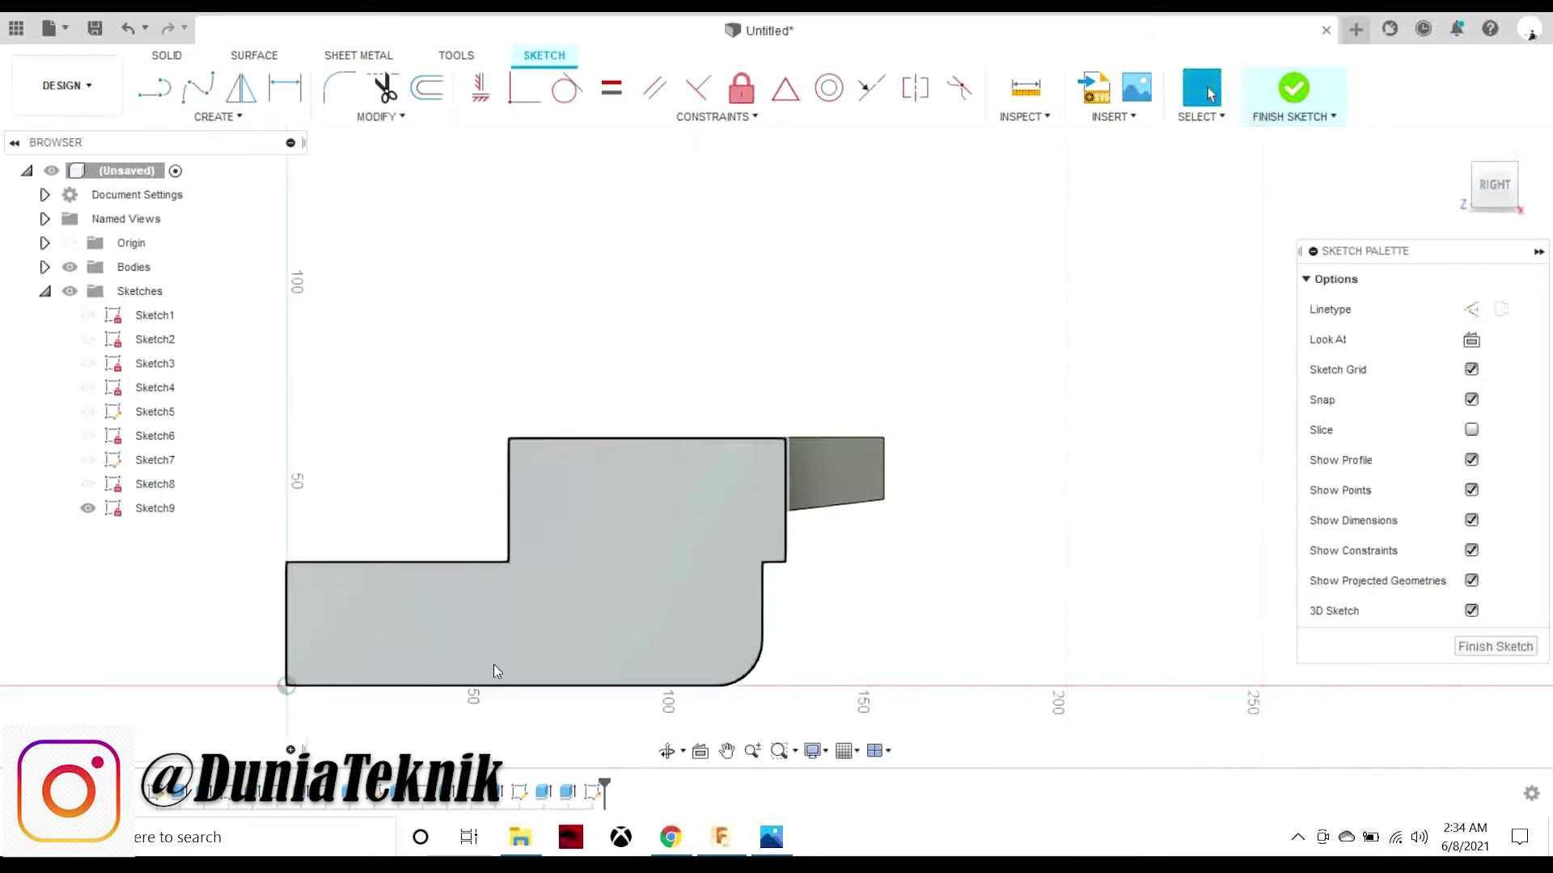
- Draw a 130 mm vertical line up from the bottom edge
click(136, 53)
click(542, 55)
key(l)
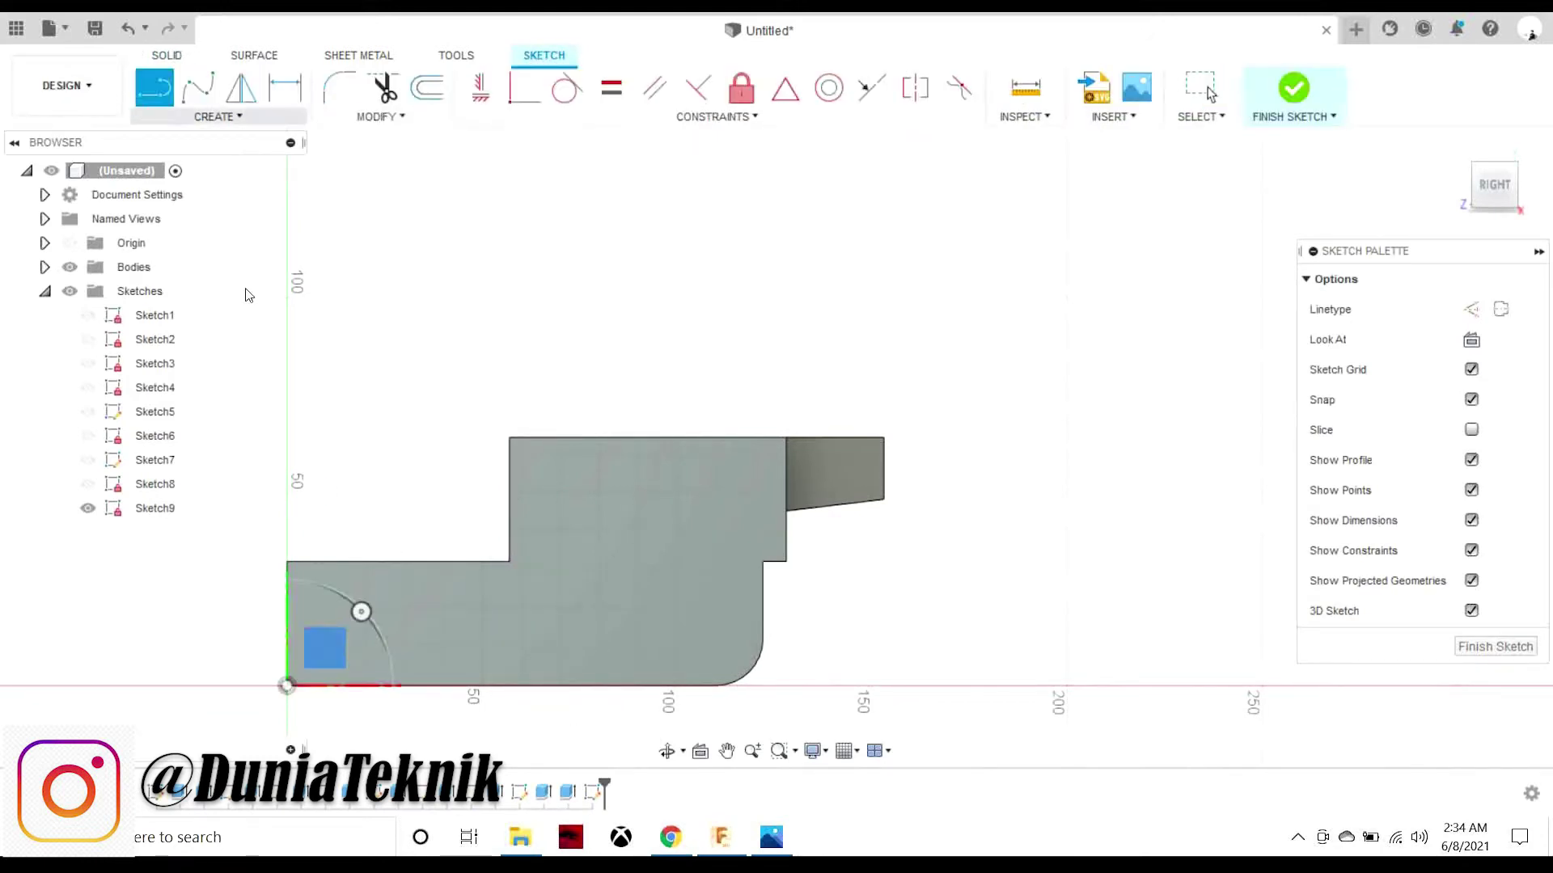
scroll(566, 566, up, 3)
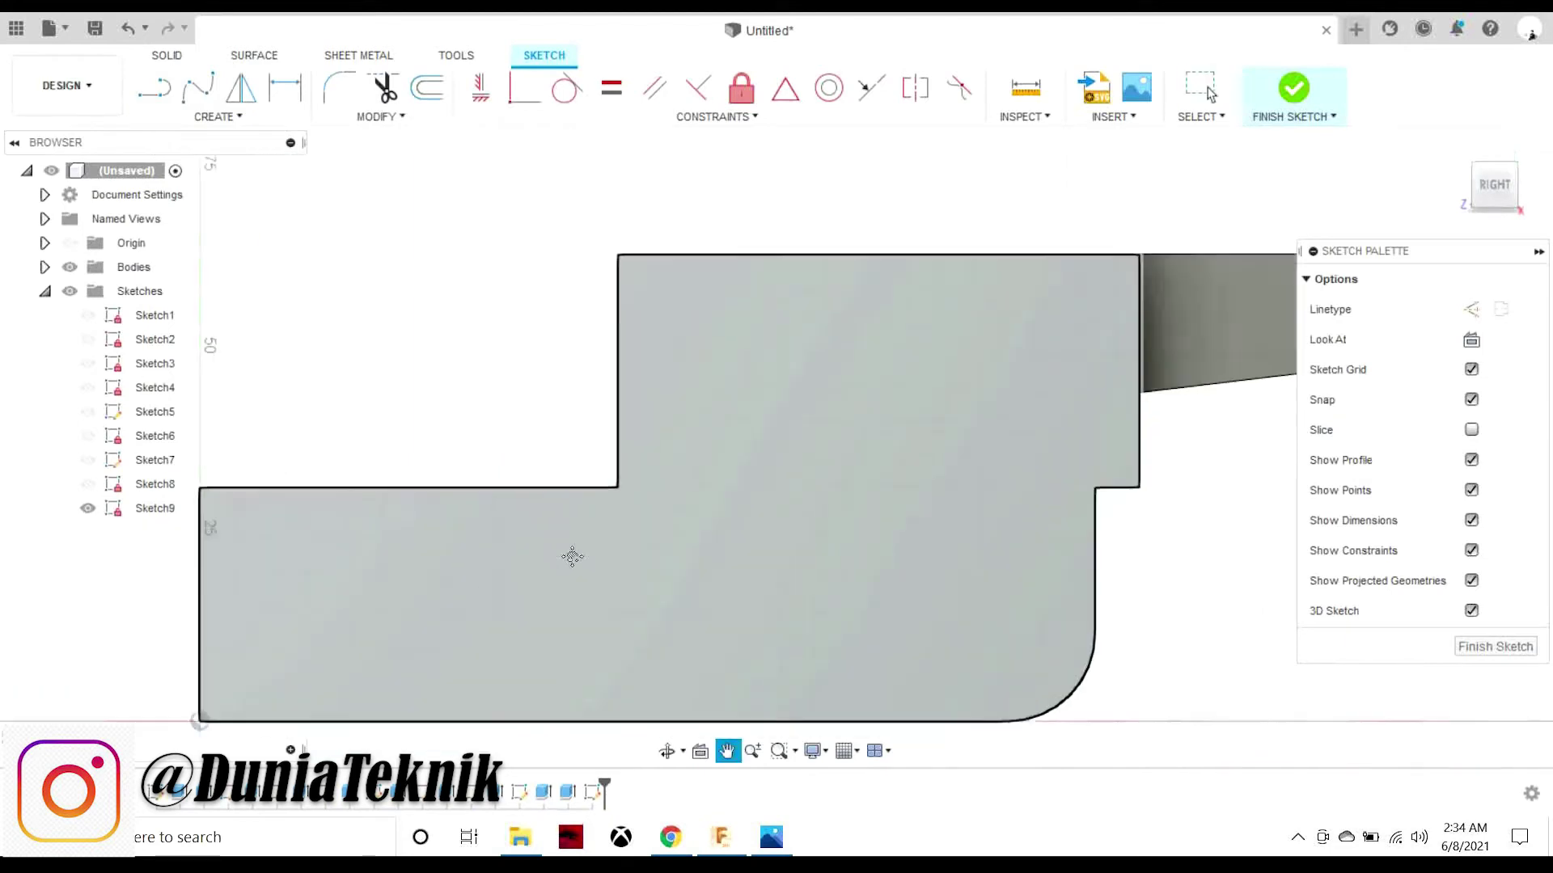
middle_drag(571, 554, 804, 449)
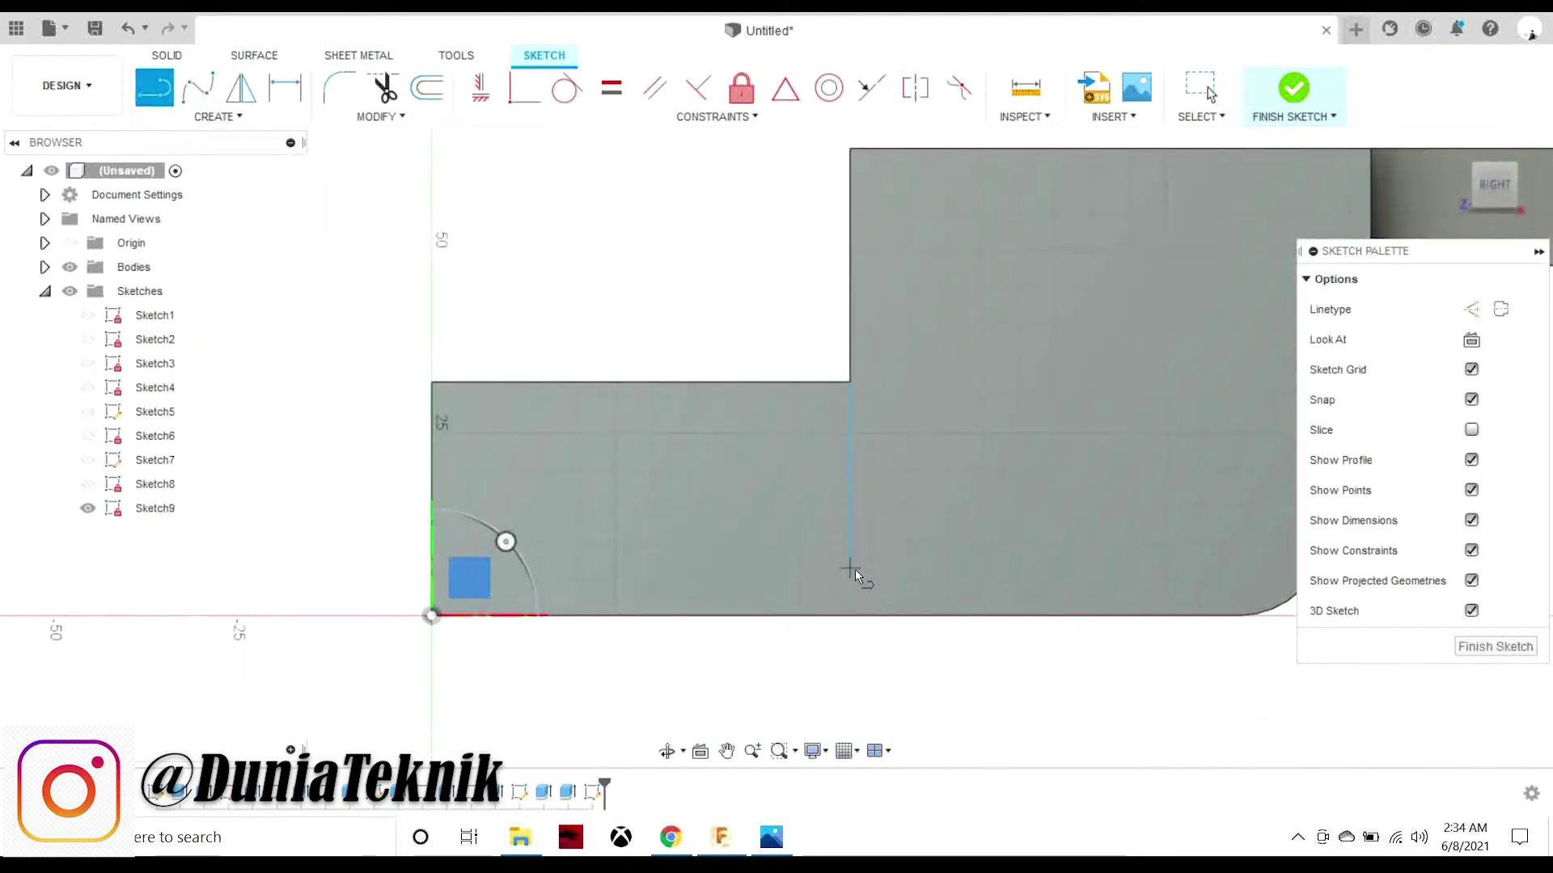
click(849, 615)
scroll(849, 615, down, 2)
scroll(849, 615, down, 2)
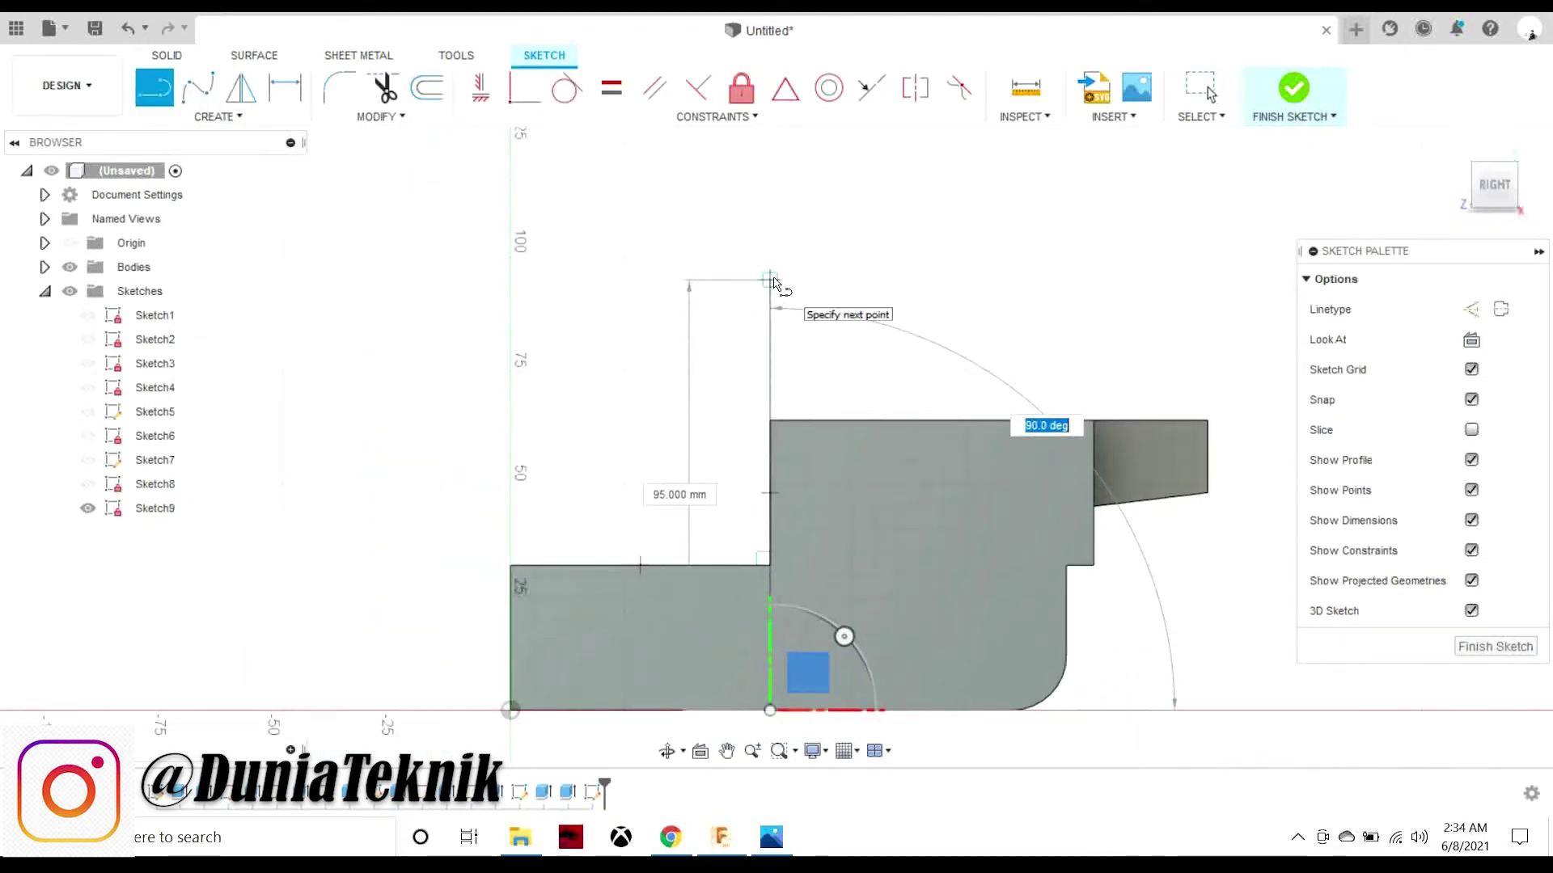
text(130)
key(Return)
key(Escape)
scroll(789, 283, down, 2)
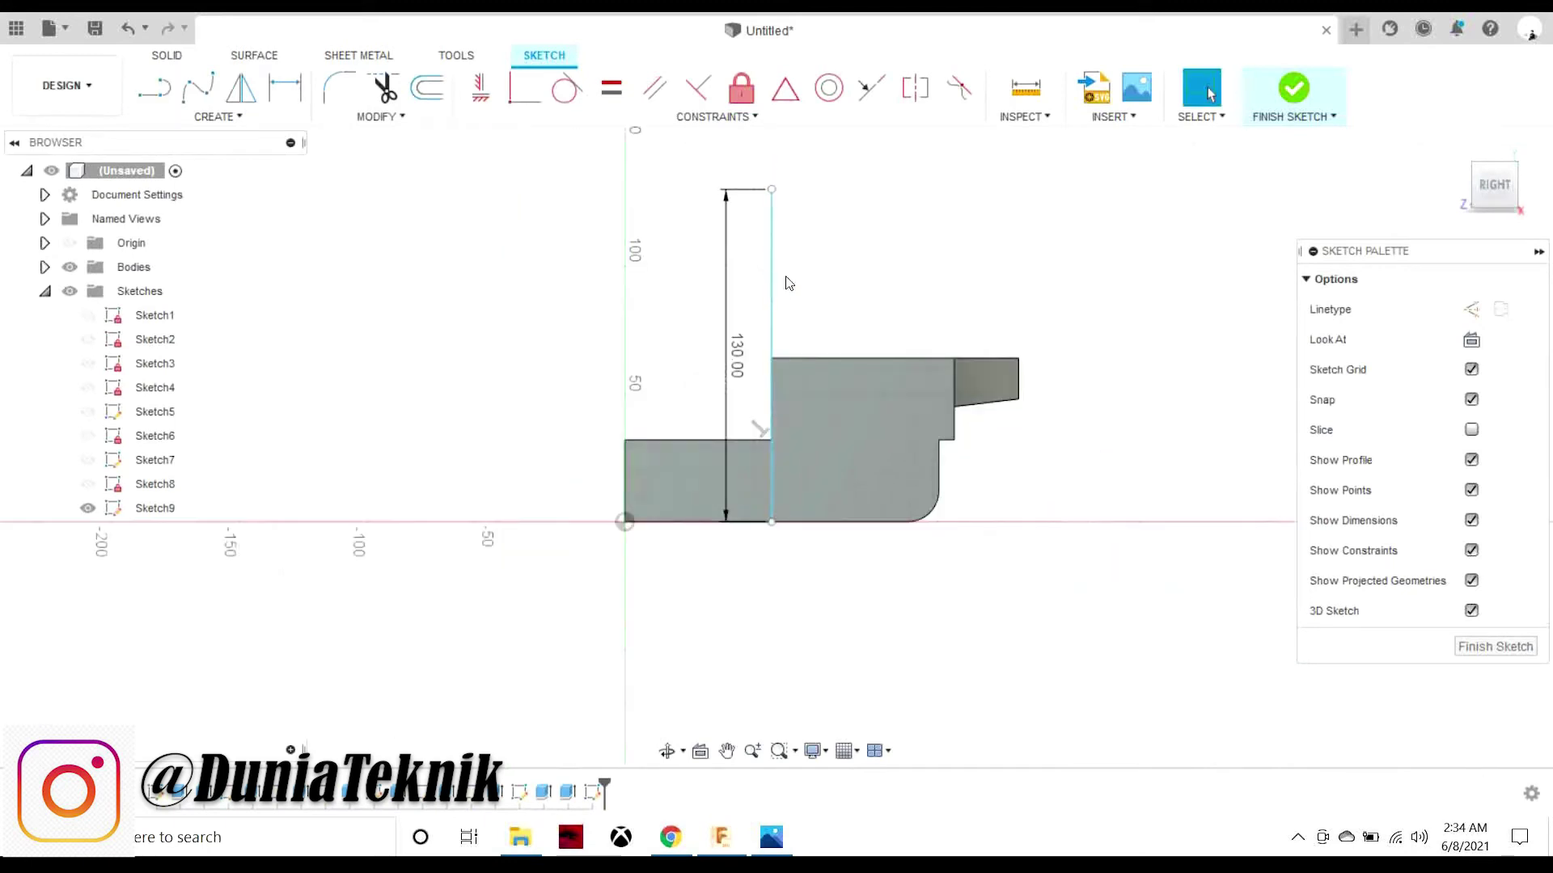
middle_drag(788, 283, 739, 331)
- Draw a Ø20 circle centred on the 130 mm line's top end
click(218, 116)
click(380, 249)
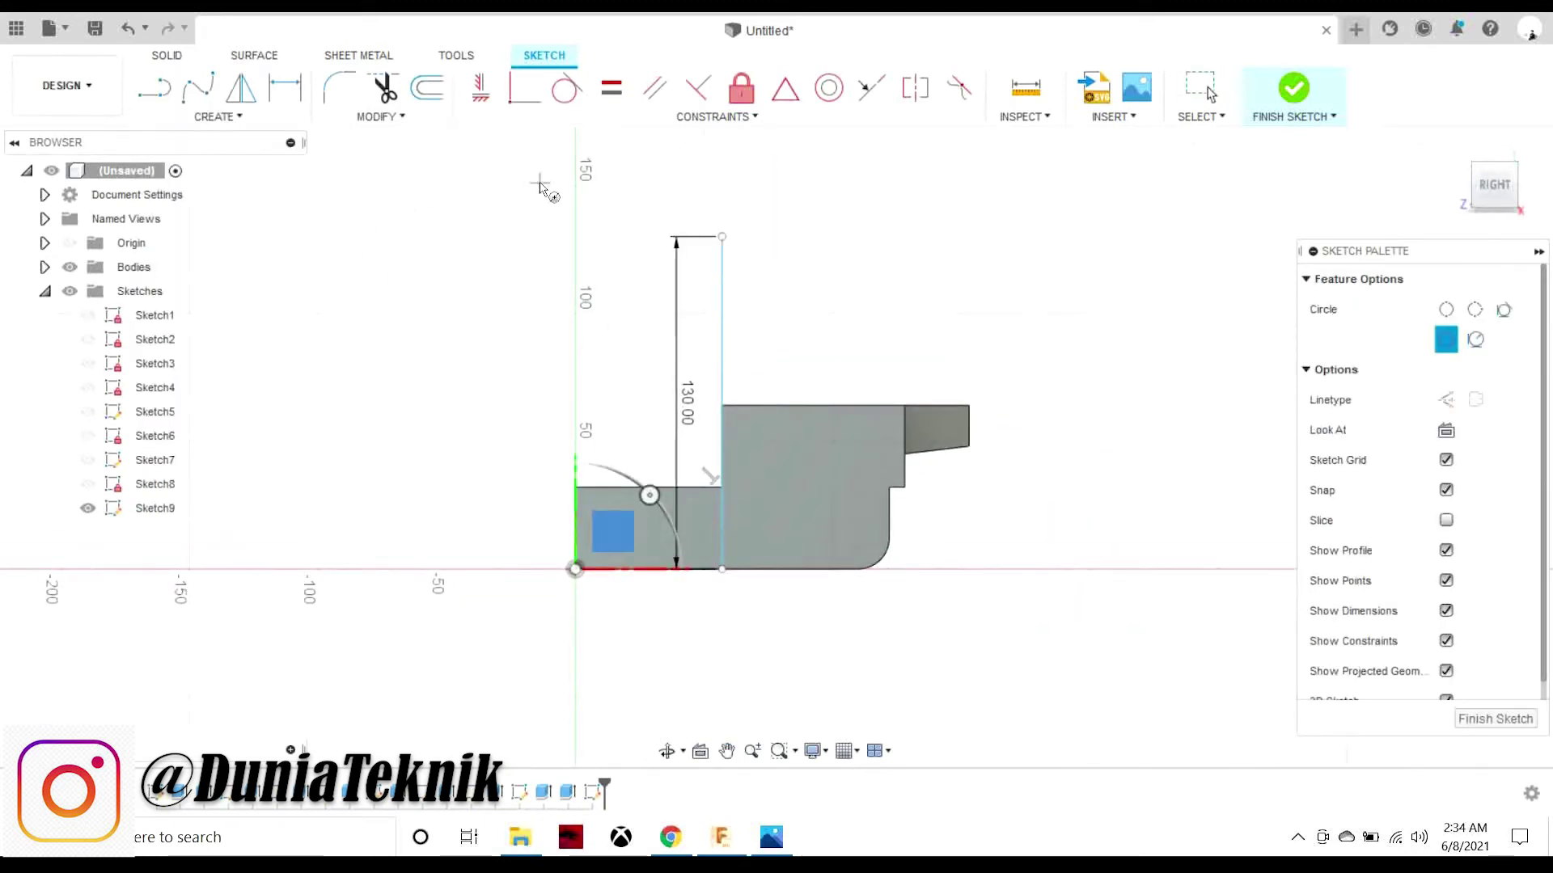
key(alt+Tab)
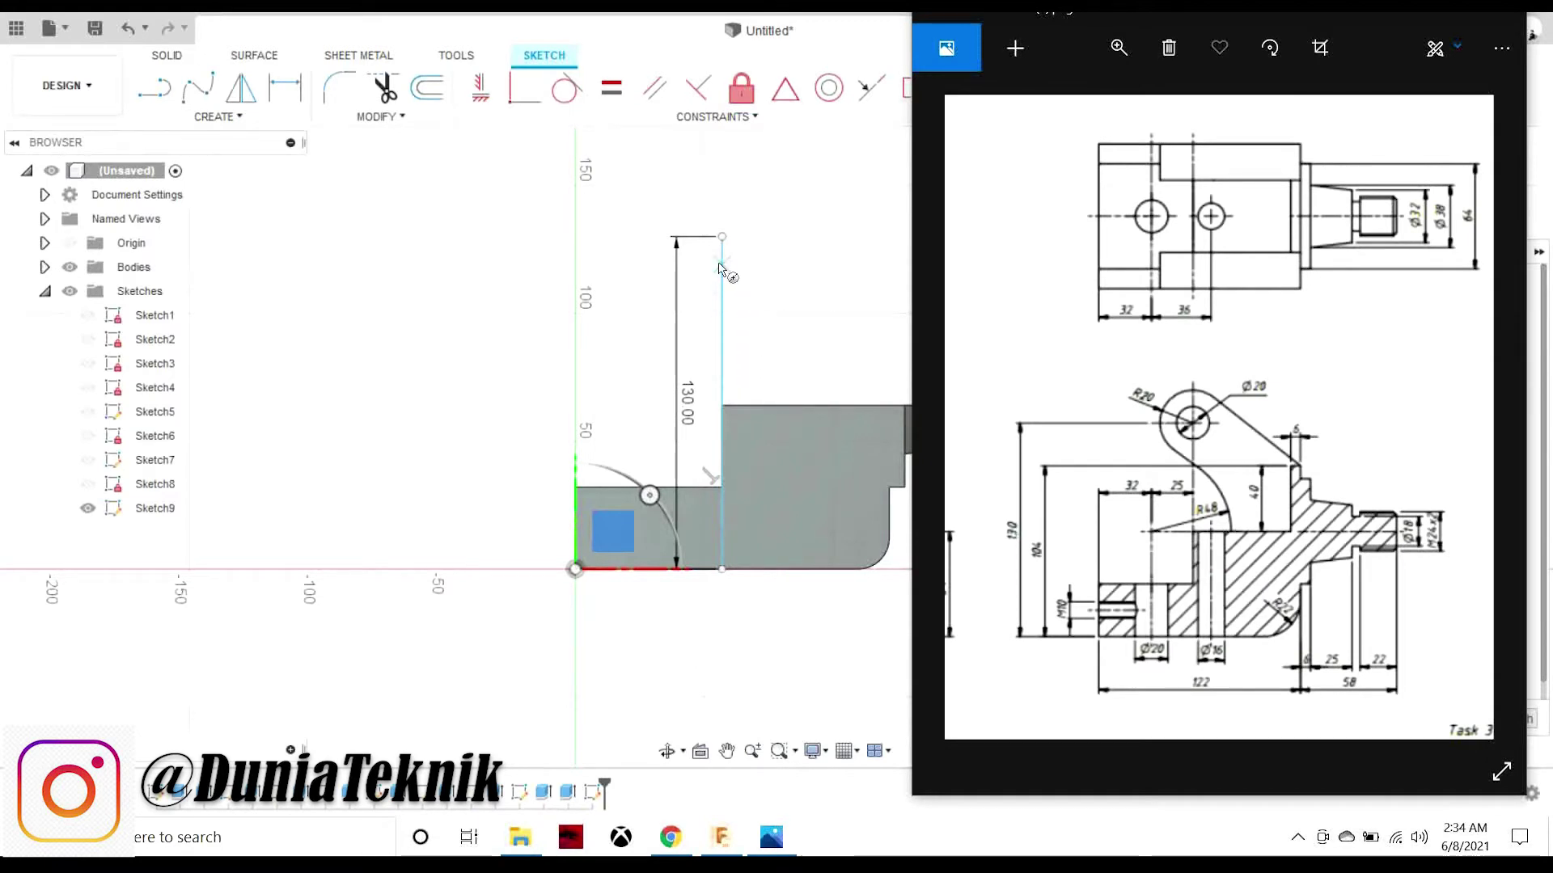
click(722, 236)
text(20)
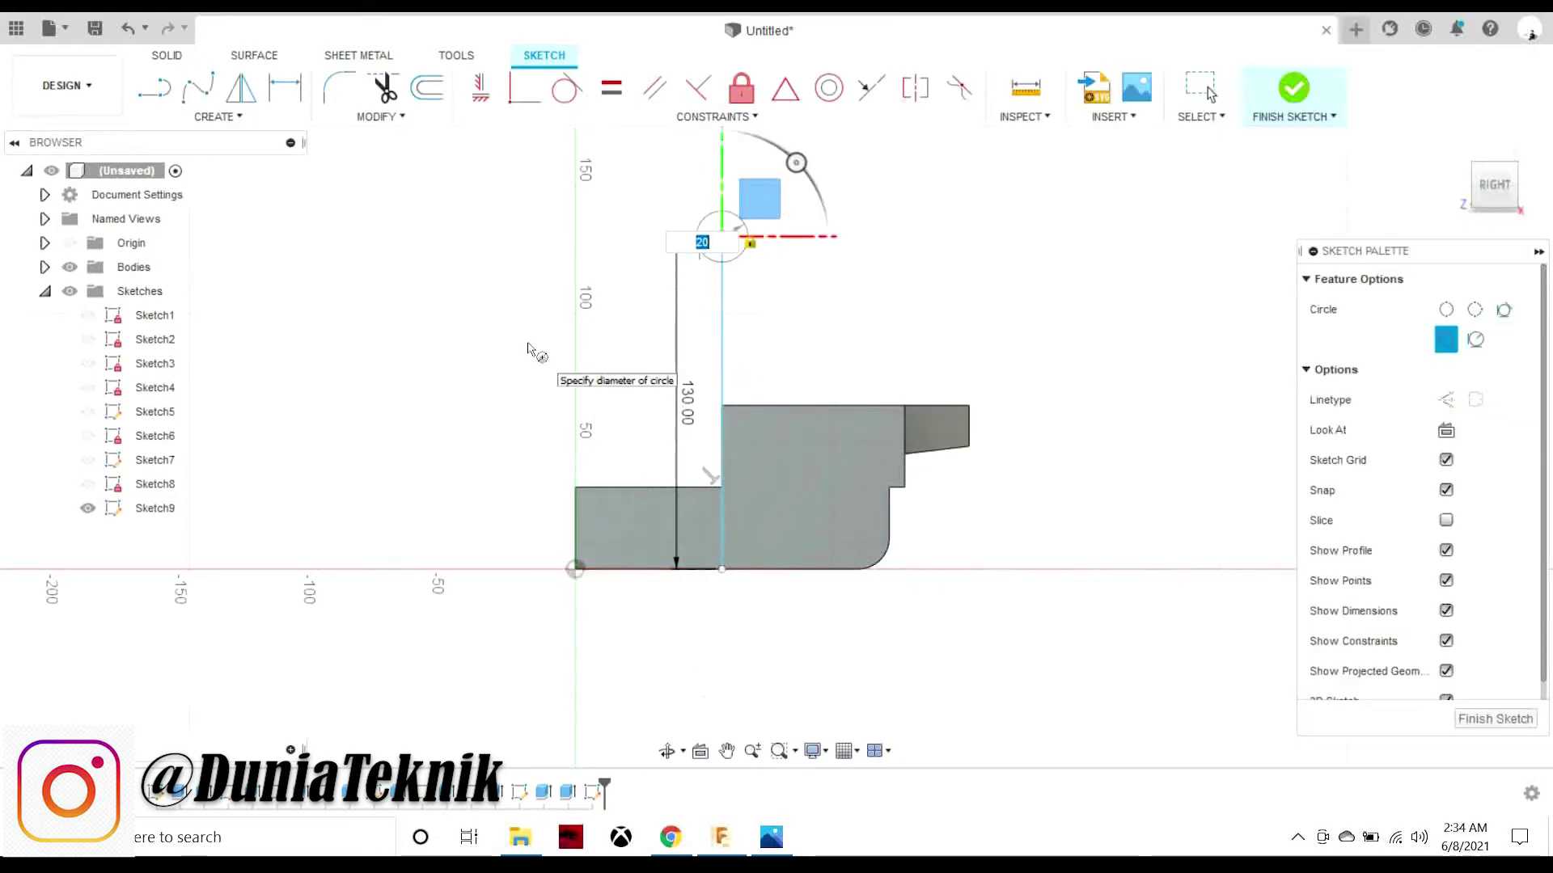
key(Return)
- Add a concentric Ø40 circle around the Ø20 circle
click(773, 837)
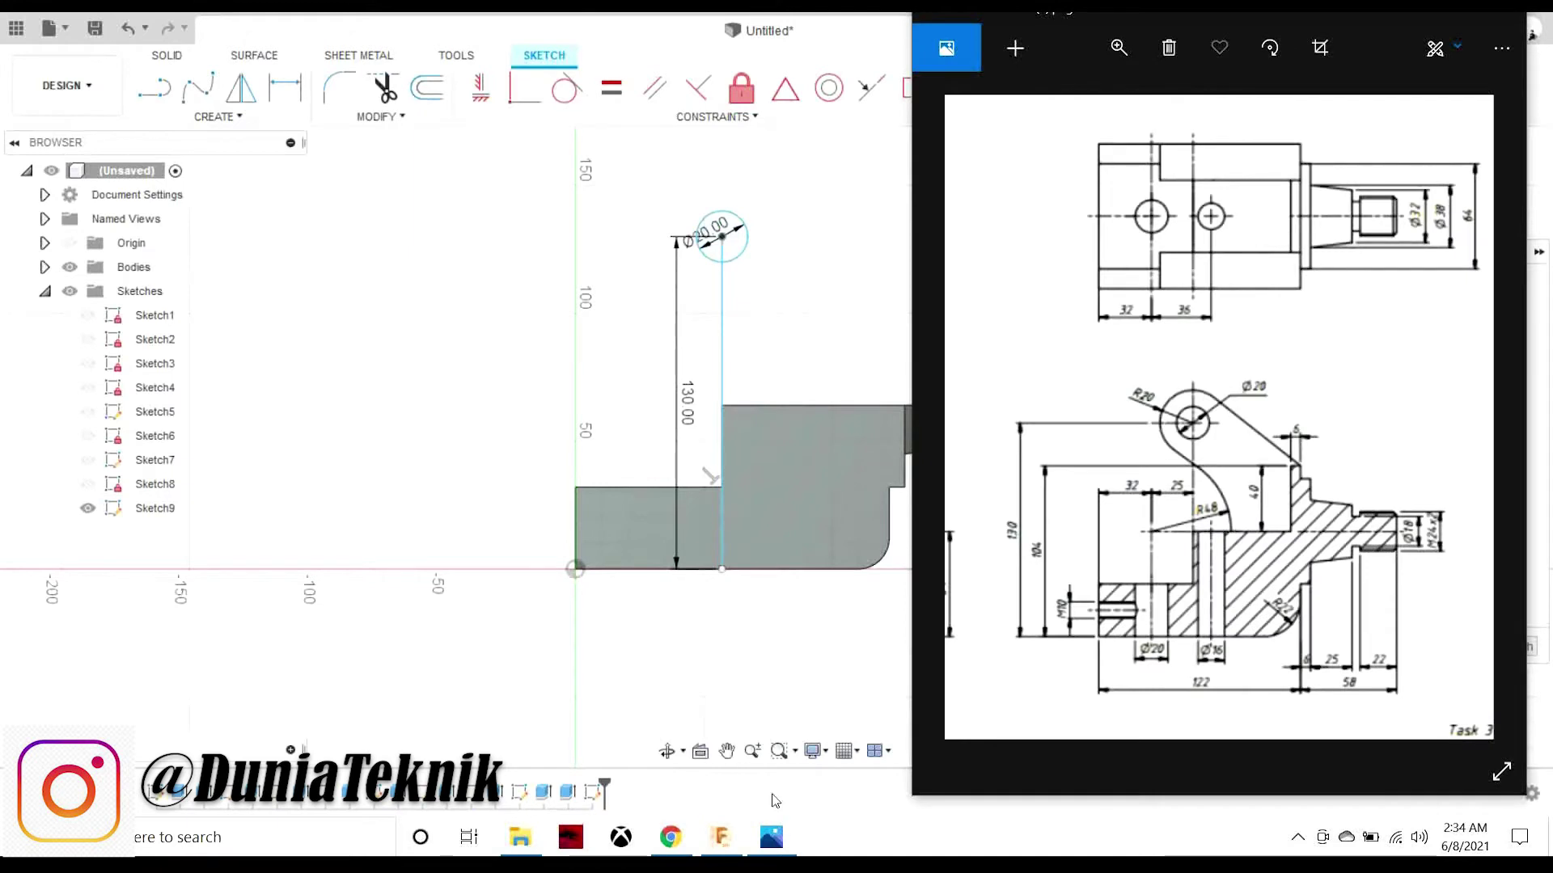
click(219, 116)
click(396, 187)
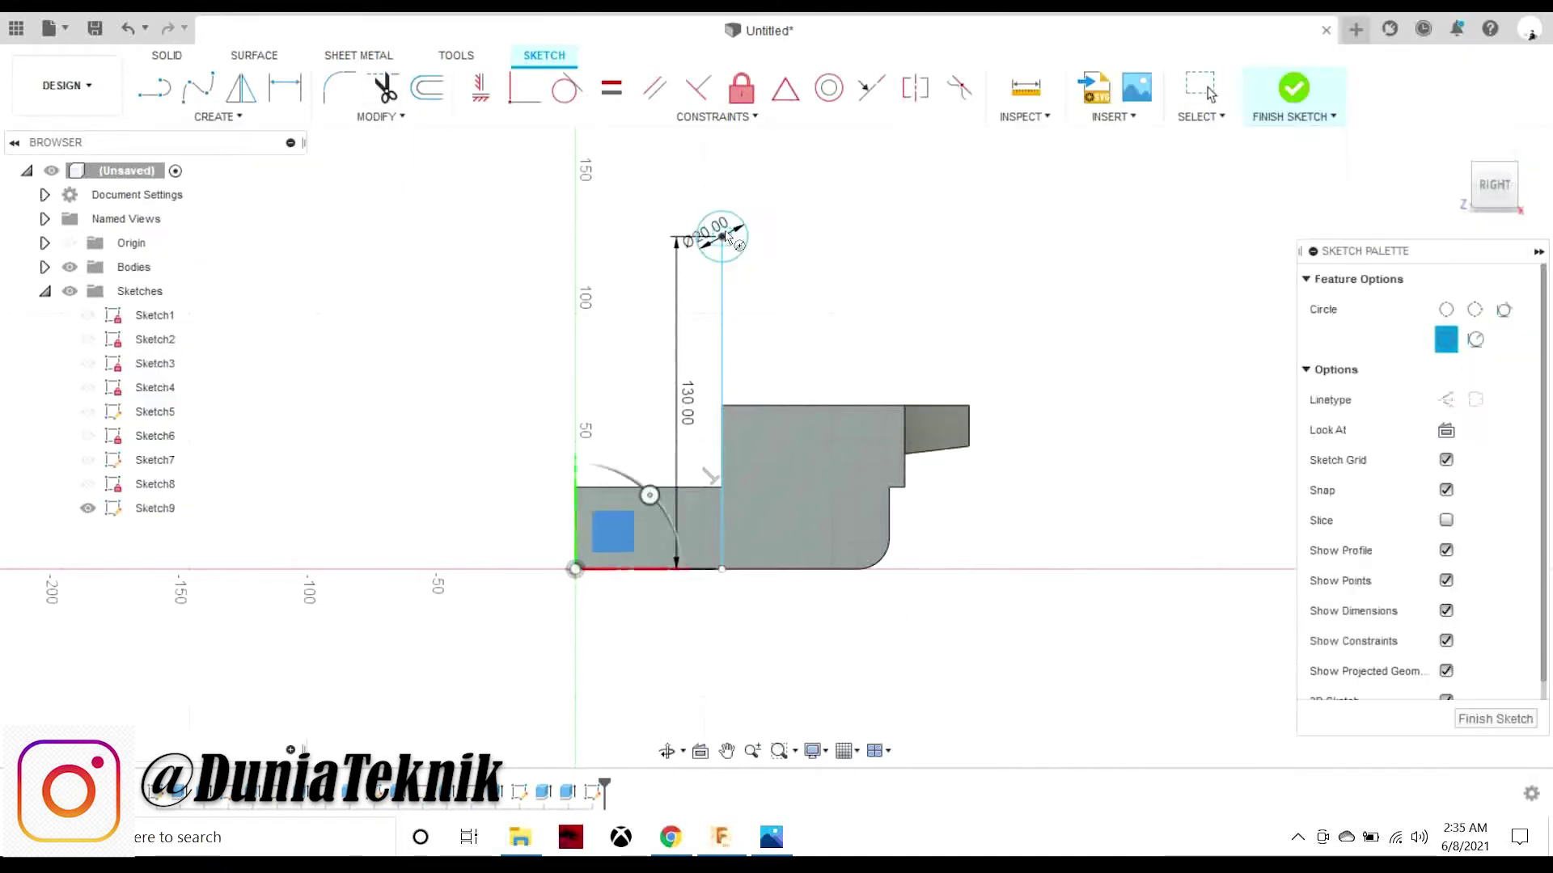
click(722, 236)
text(40)
key(Return)
key(Escape)
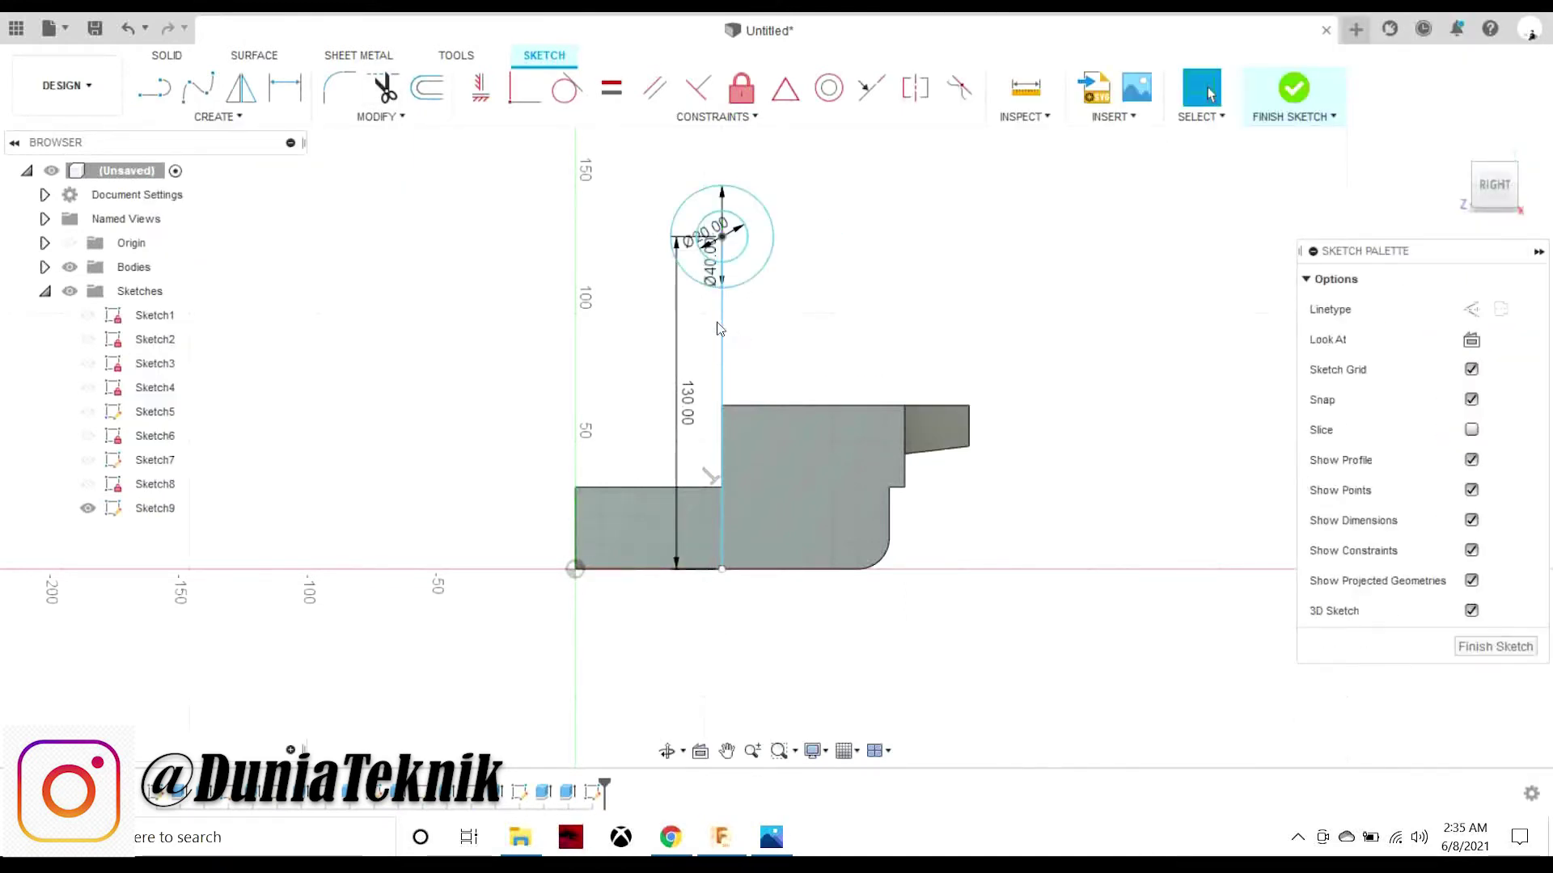
click(772, 839)
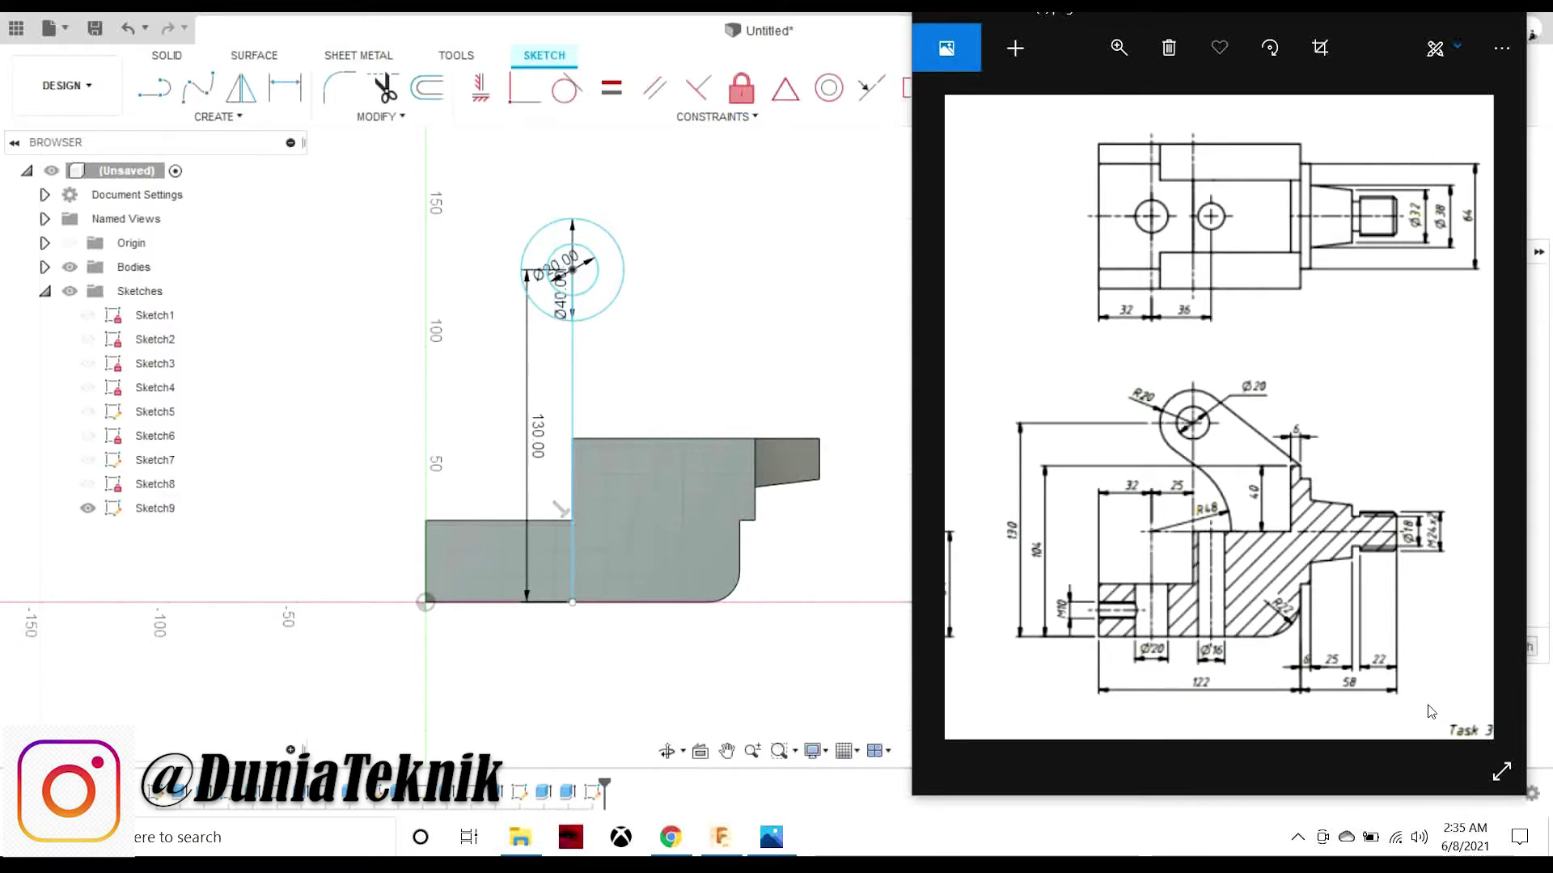
scroll(1362, 538, down, 1)
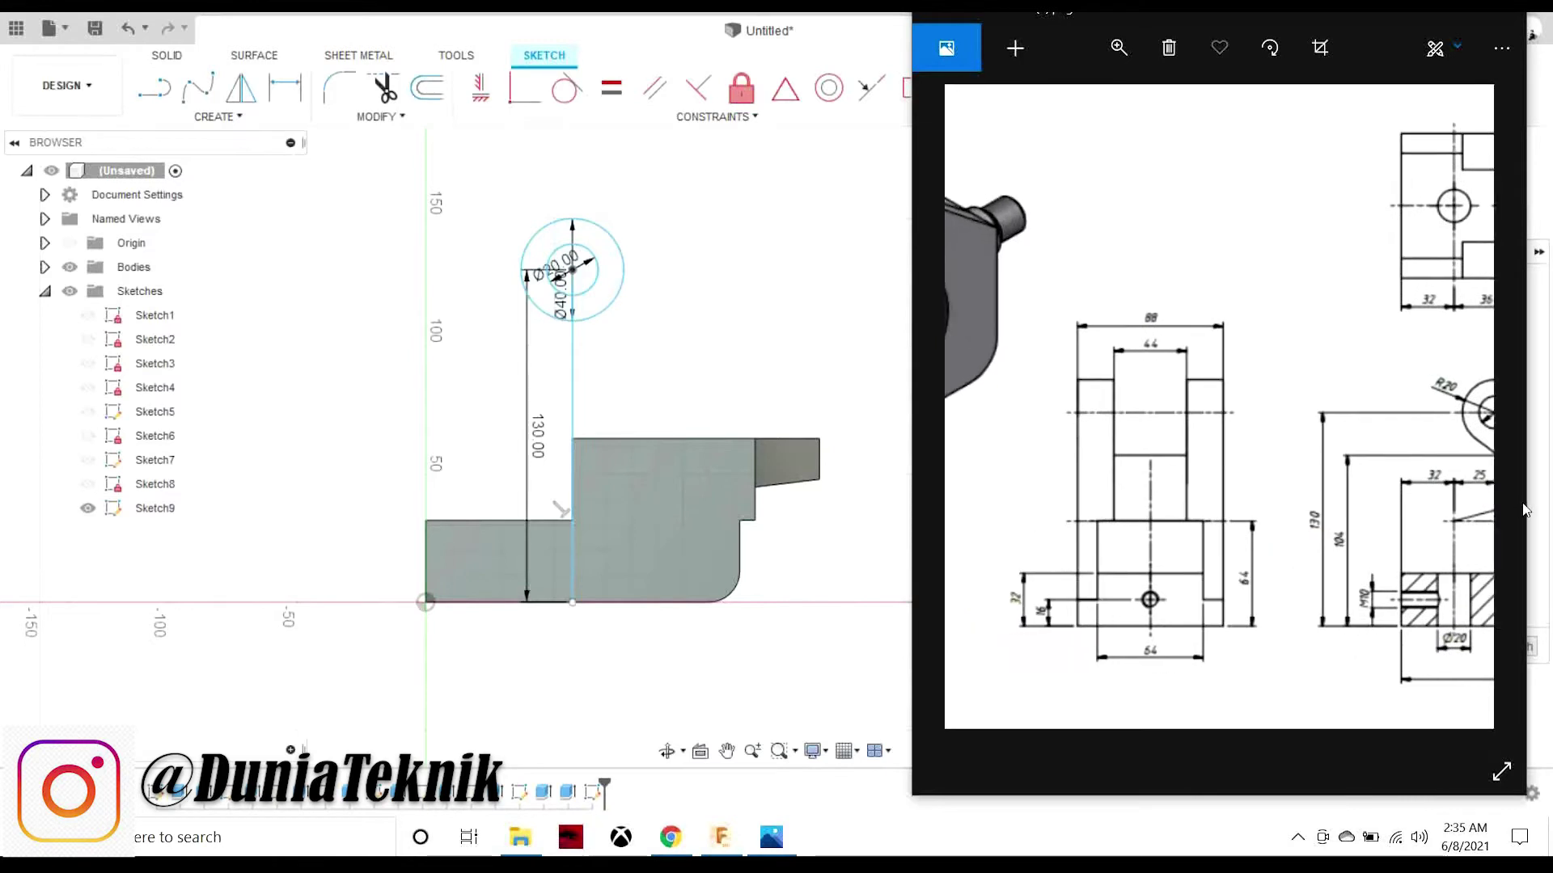
drag(1441, 501, 1041, 489)
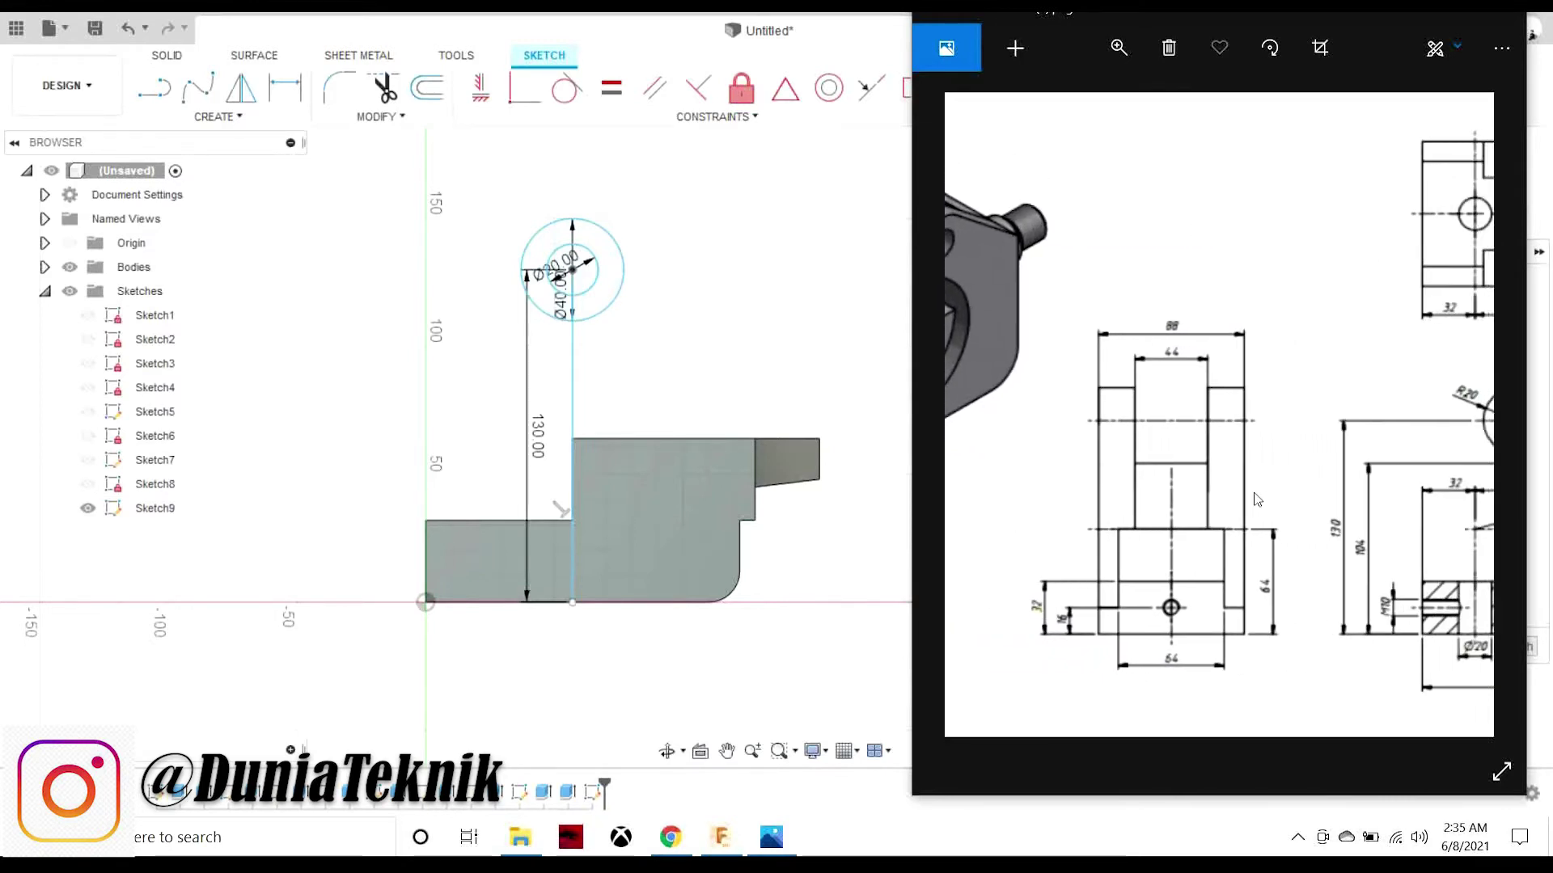
scroll(1041, 489, down, 3)
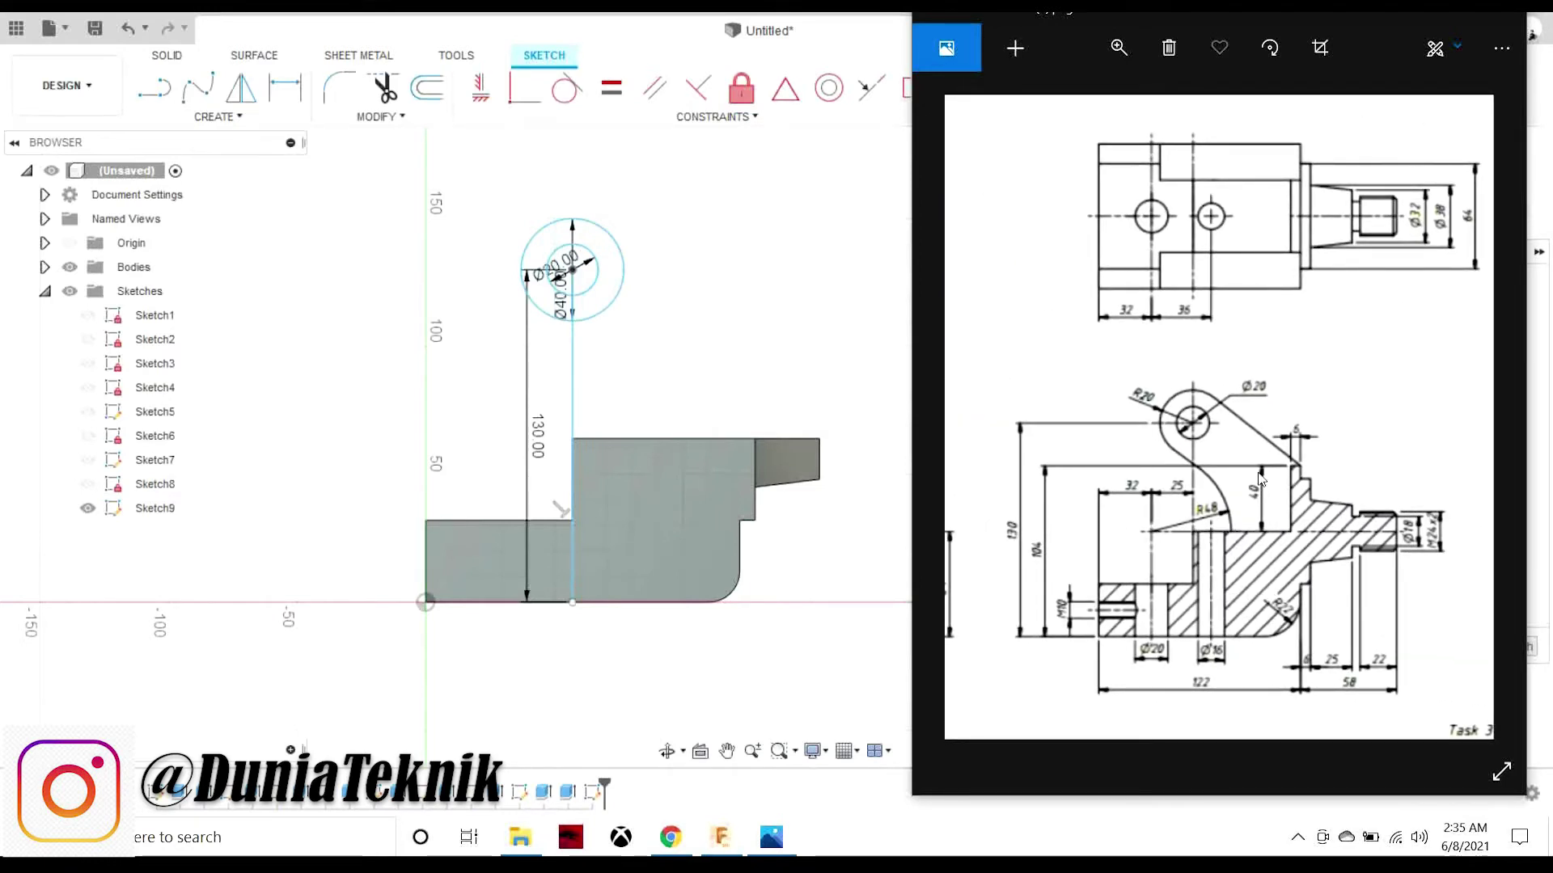
- Draw a 104 mm vertical line from the origin with a horizontal top line to the right
key(l)
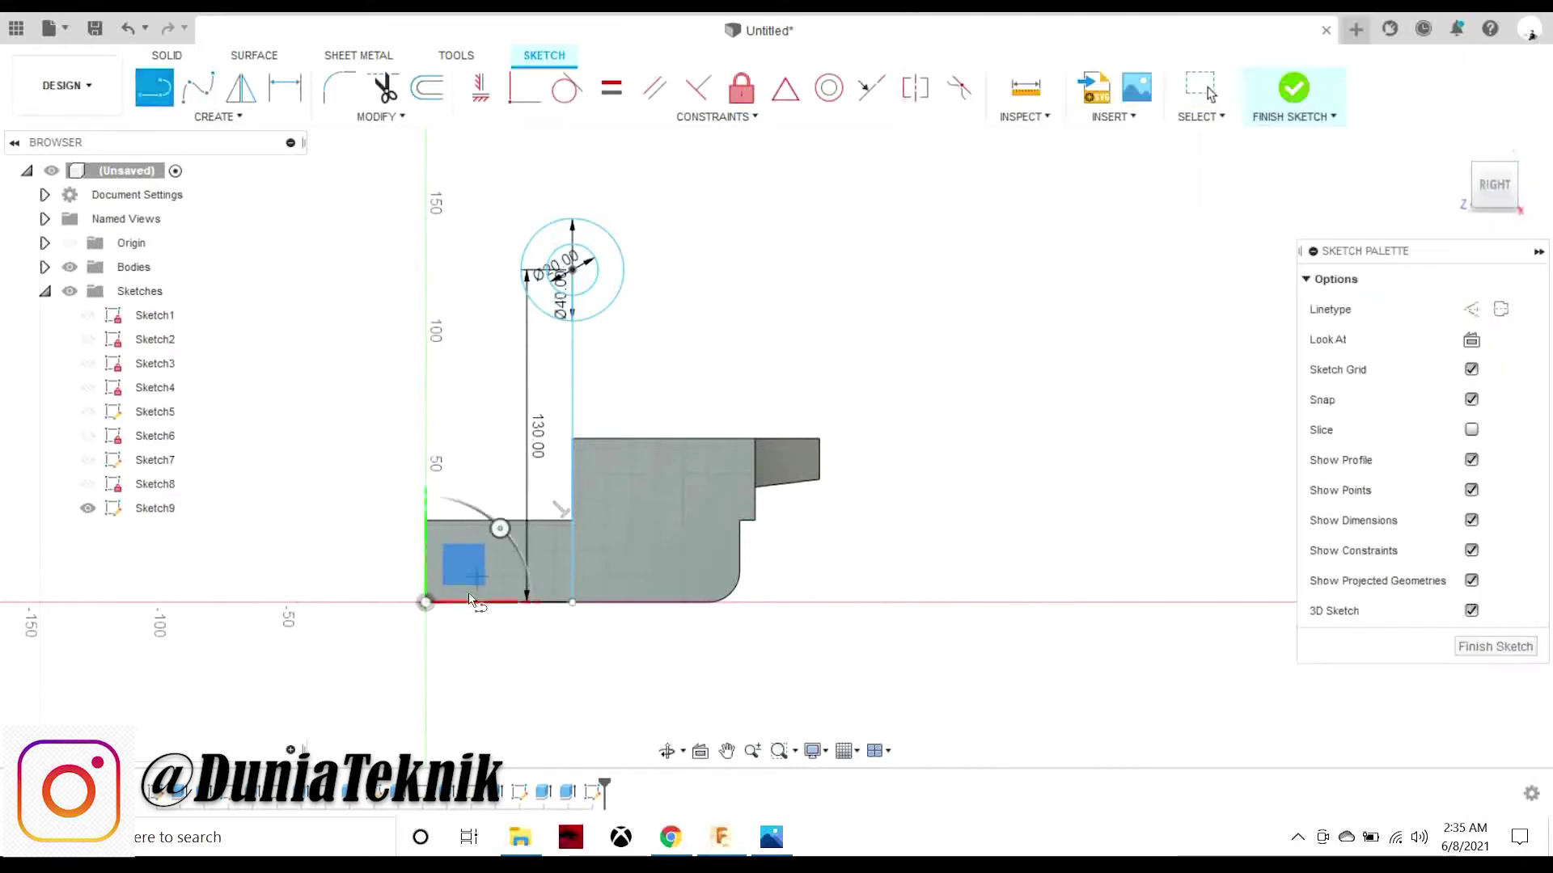
click(421, 603)
text(104)
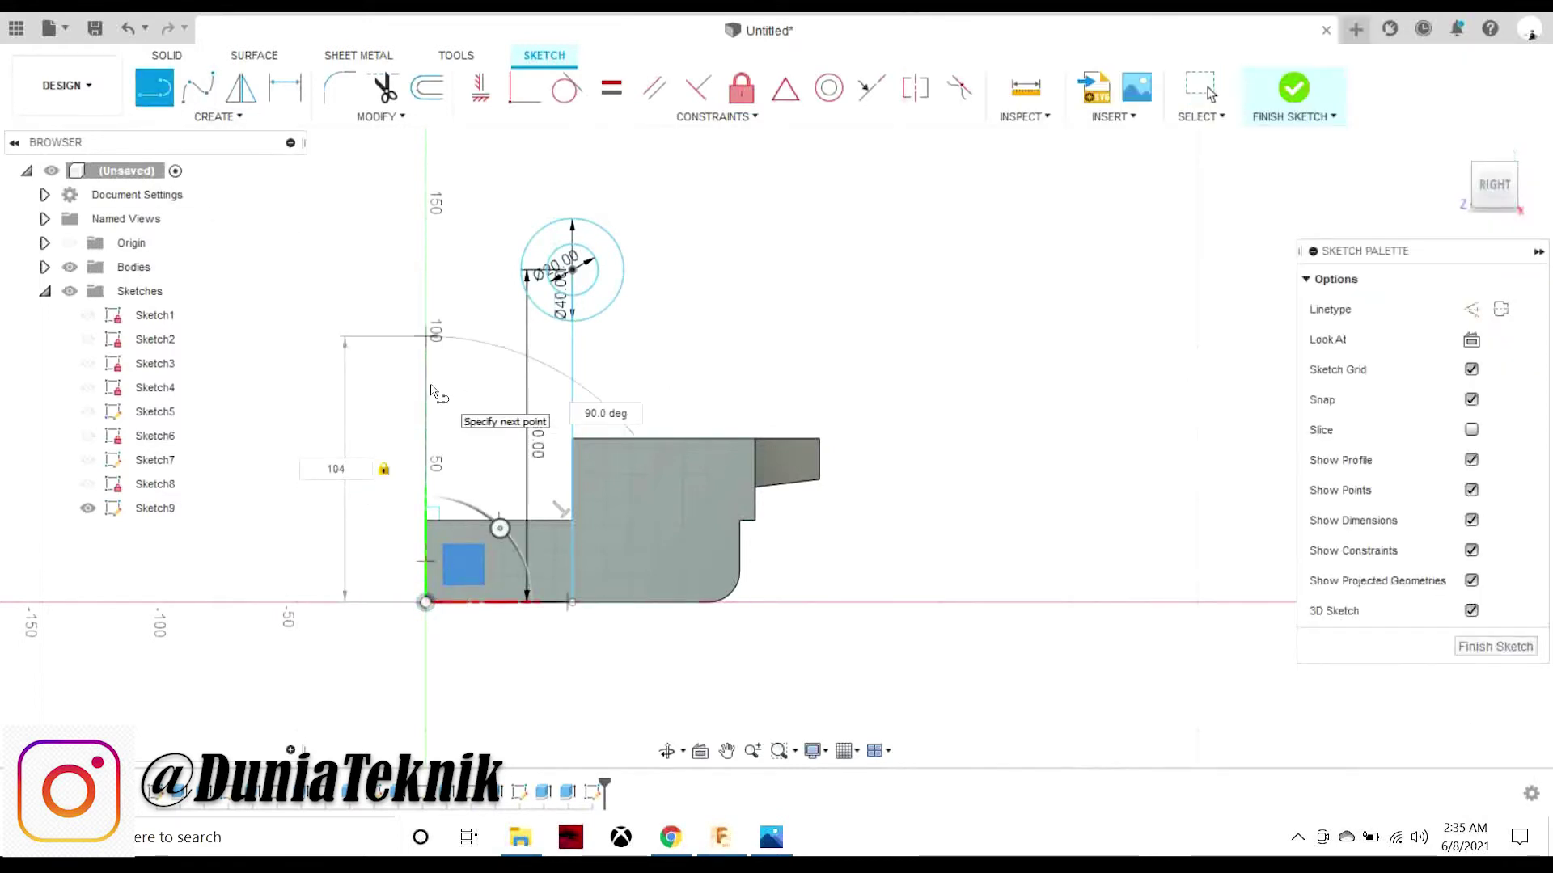
key(Return)
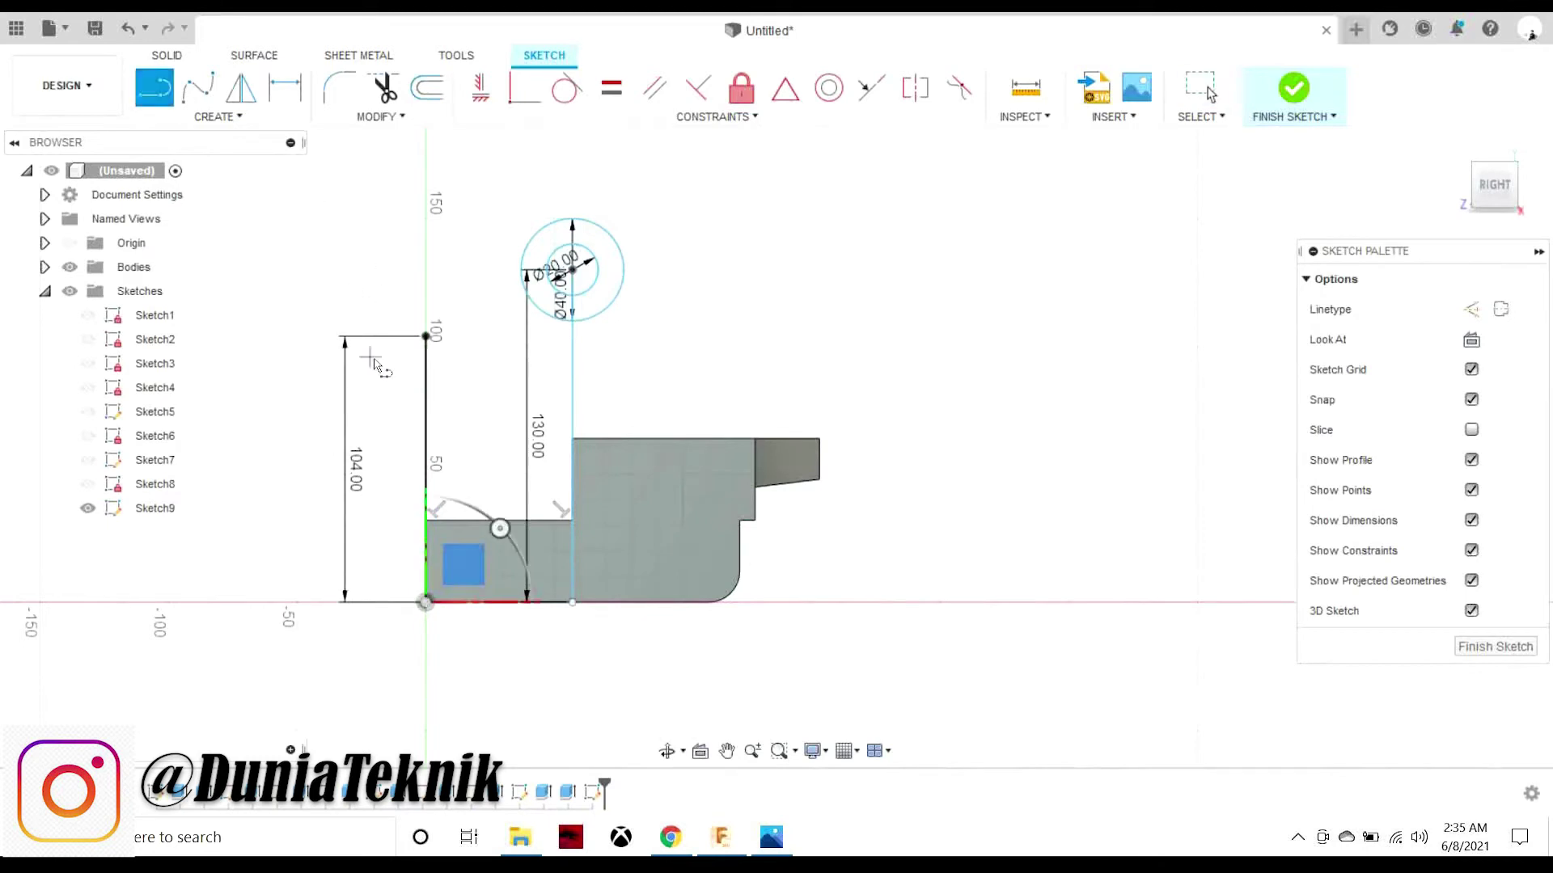
click(811, 335)
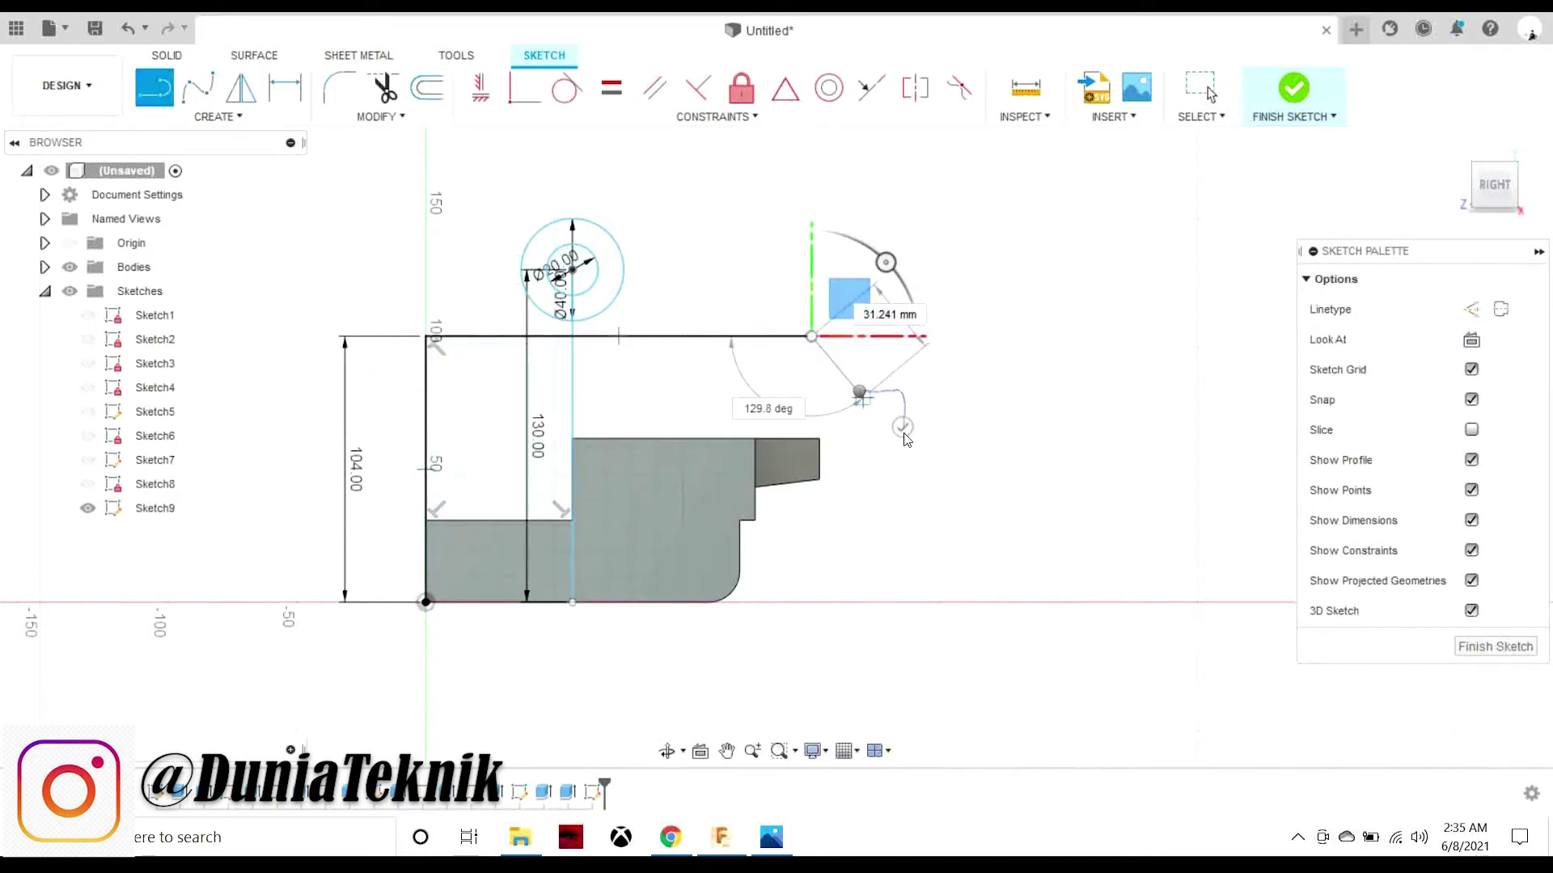
click(770, 839)
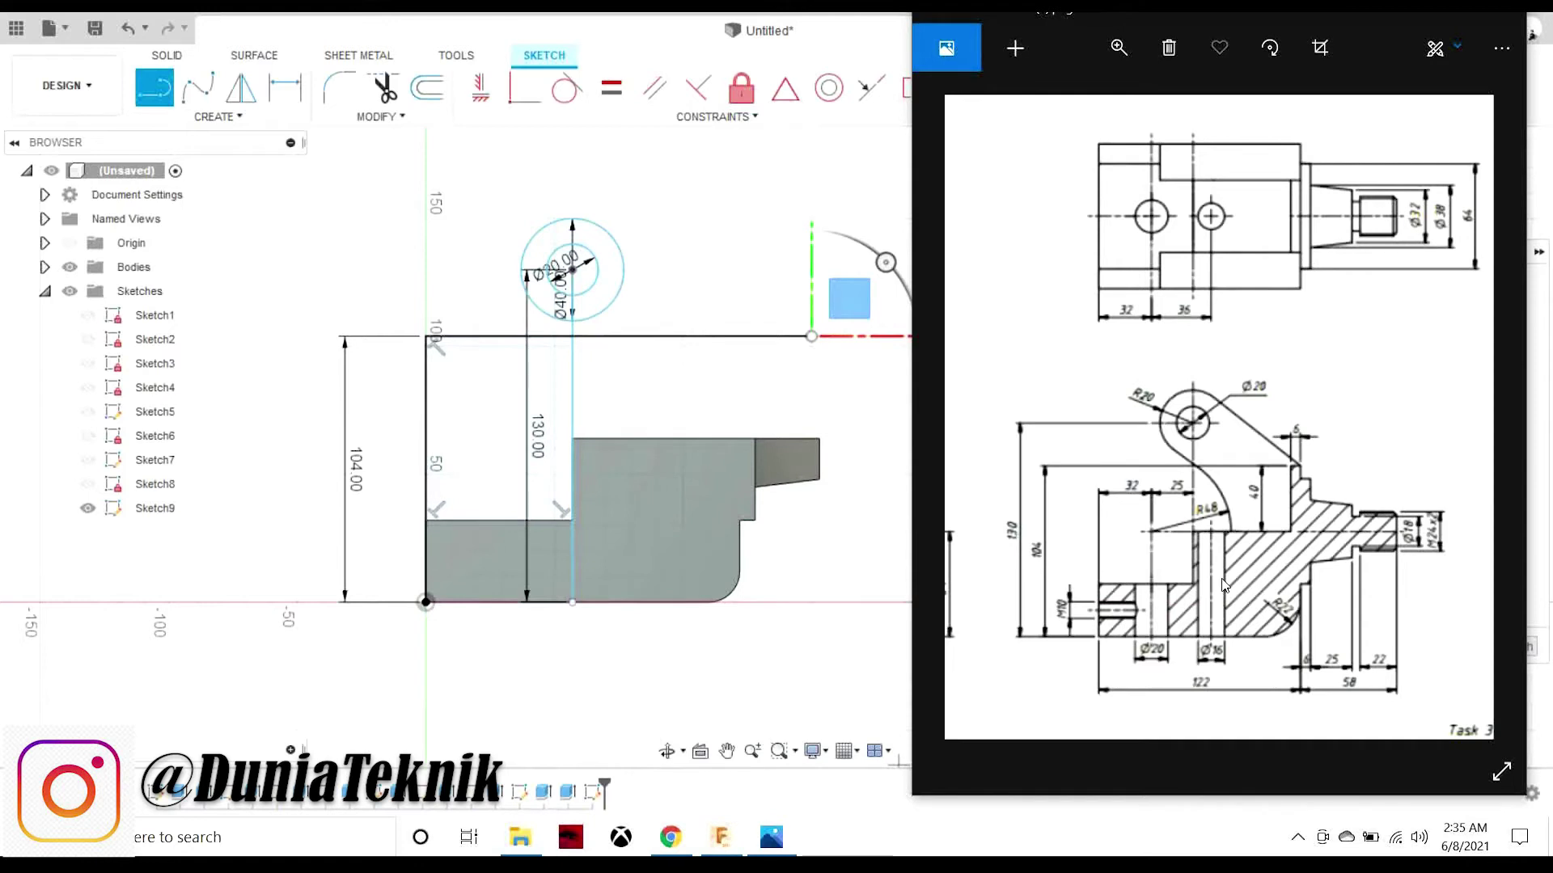
- Add a vertical line on the block's right side and trim the overshooting ends
click(738, 524)
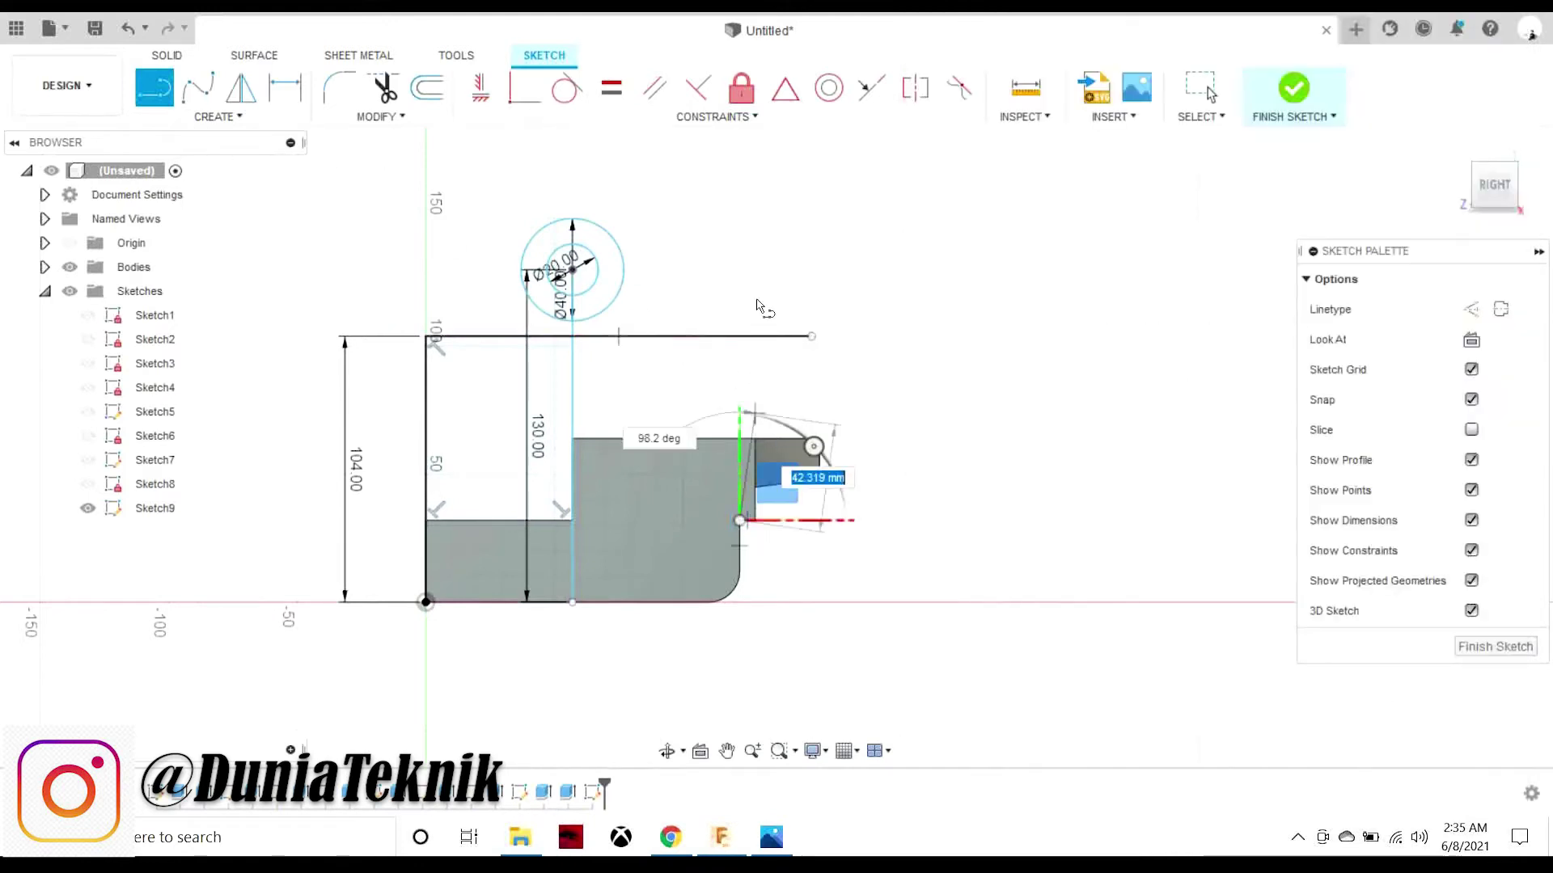
click(739, 269)
key(t)
click(739, 300)
click(776, 335)
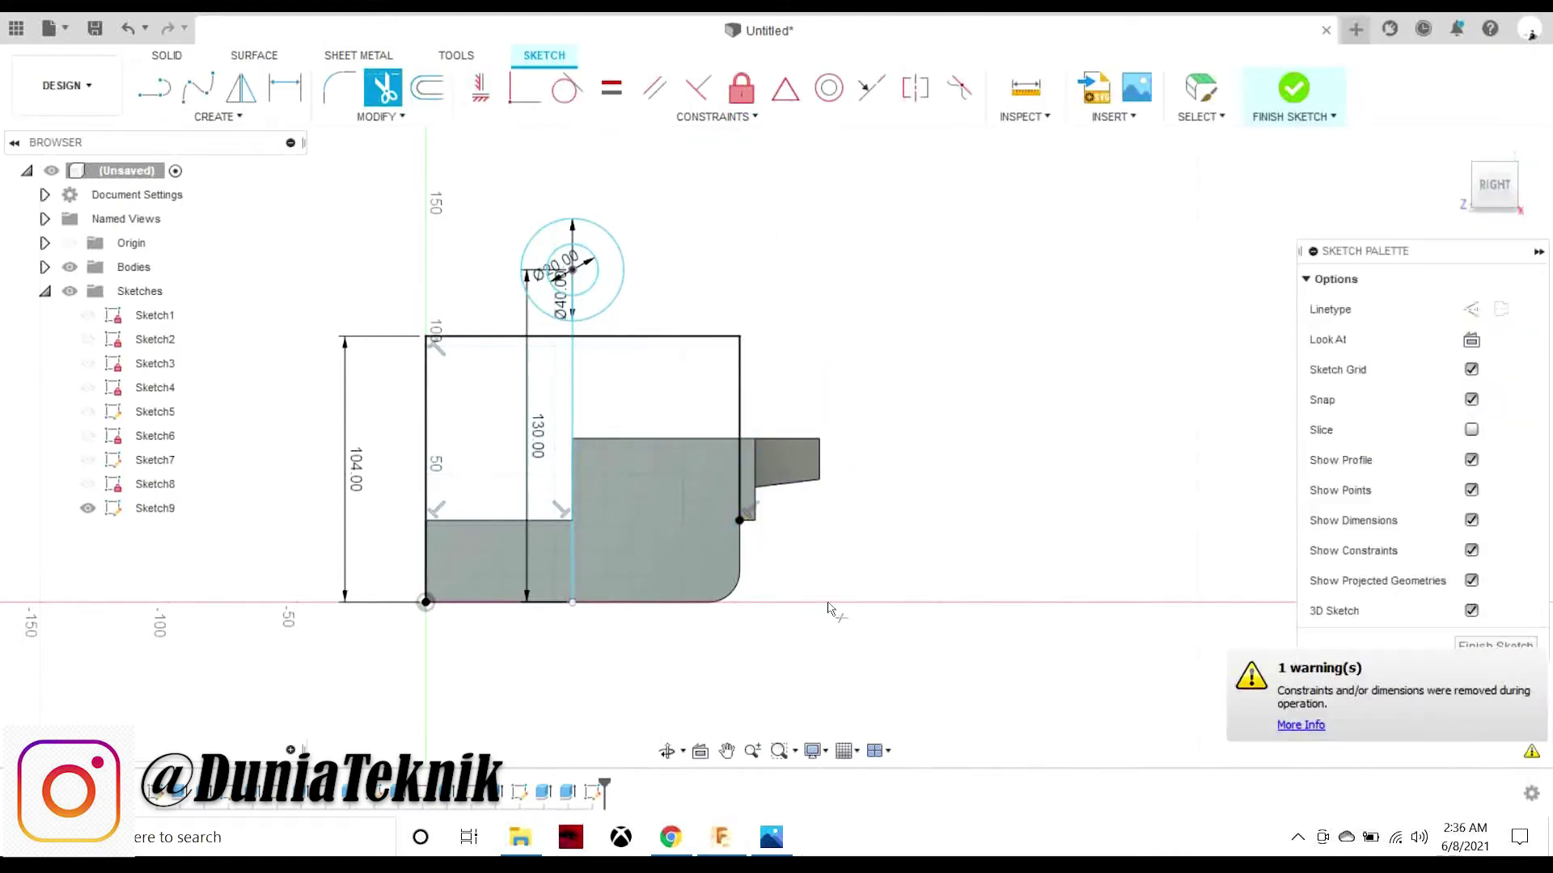
key(alt+Tab)
key(alt+Tab)
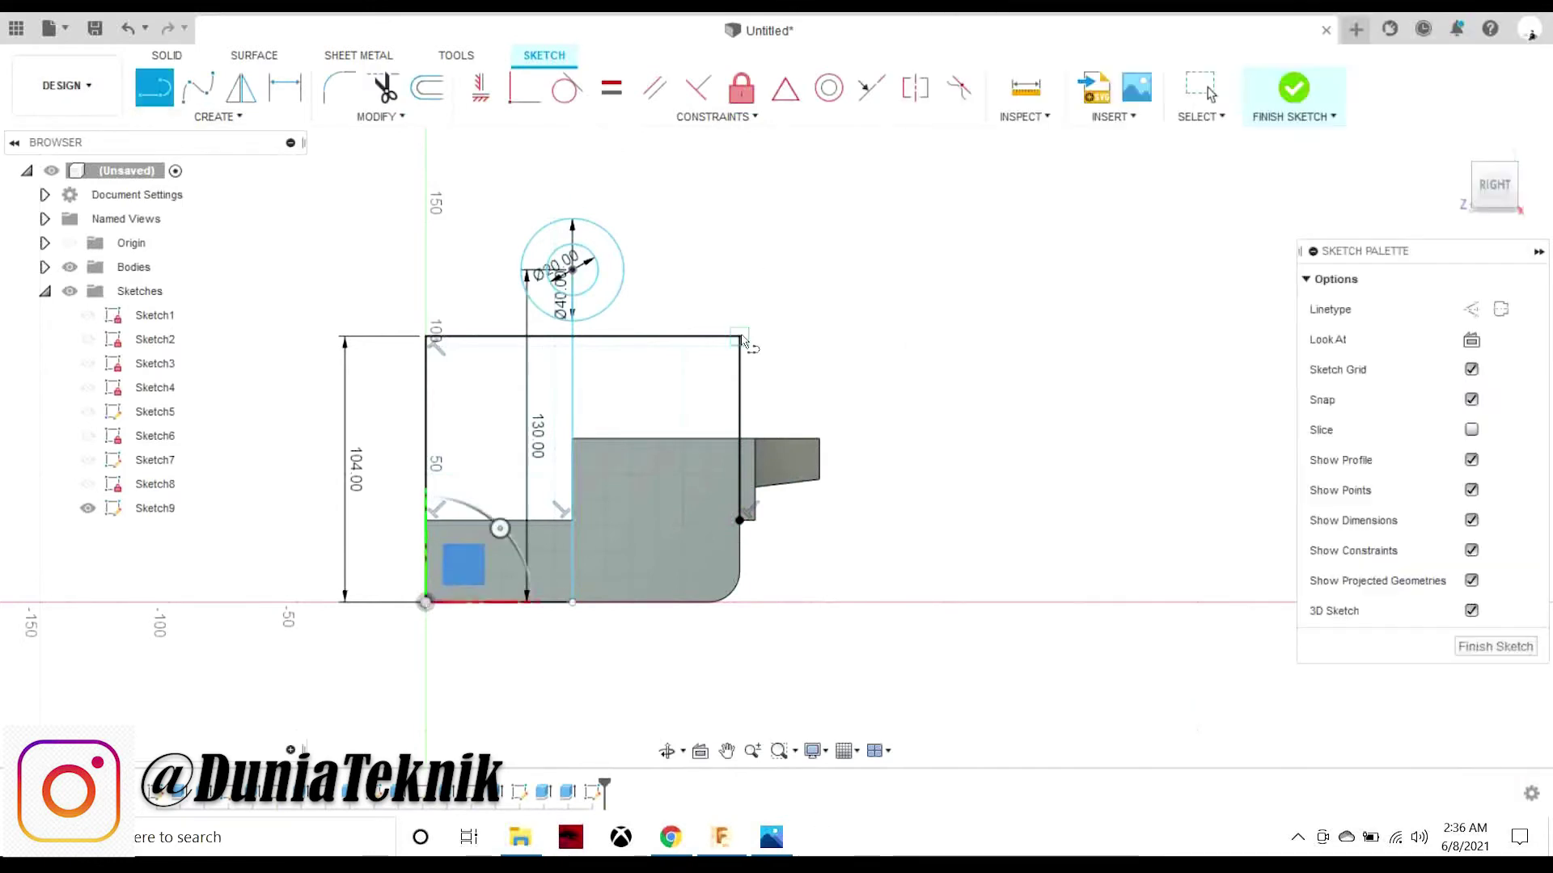
- Add a 5 mm line off the outline's top-right corner
click(257, 117)
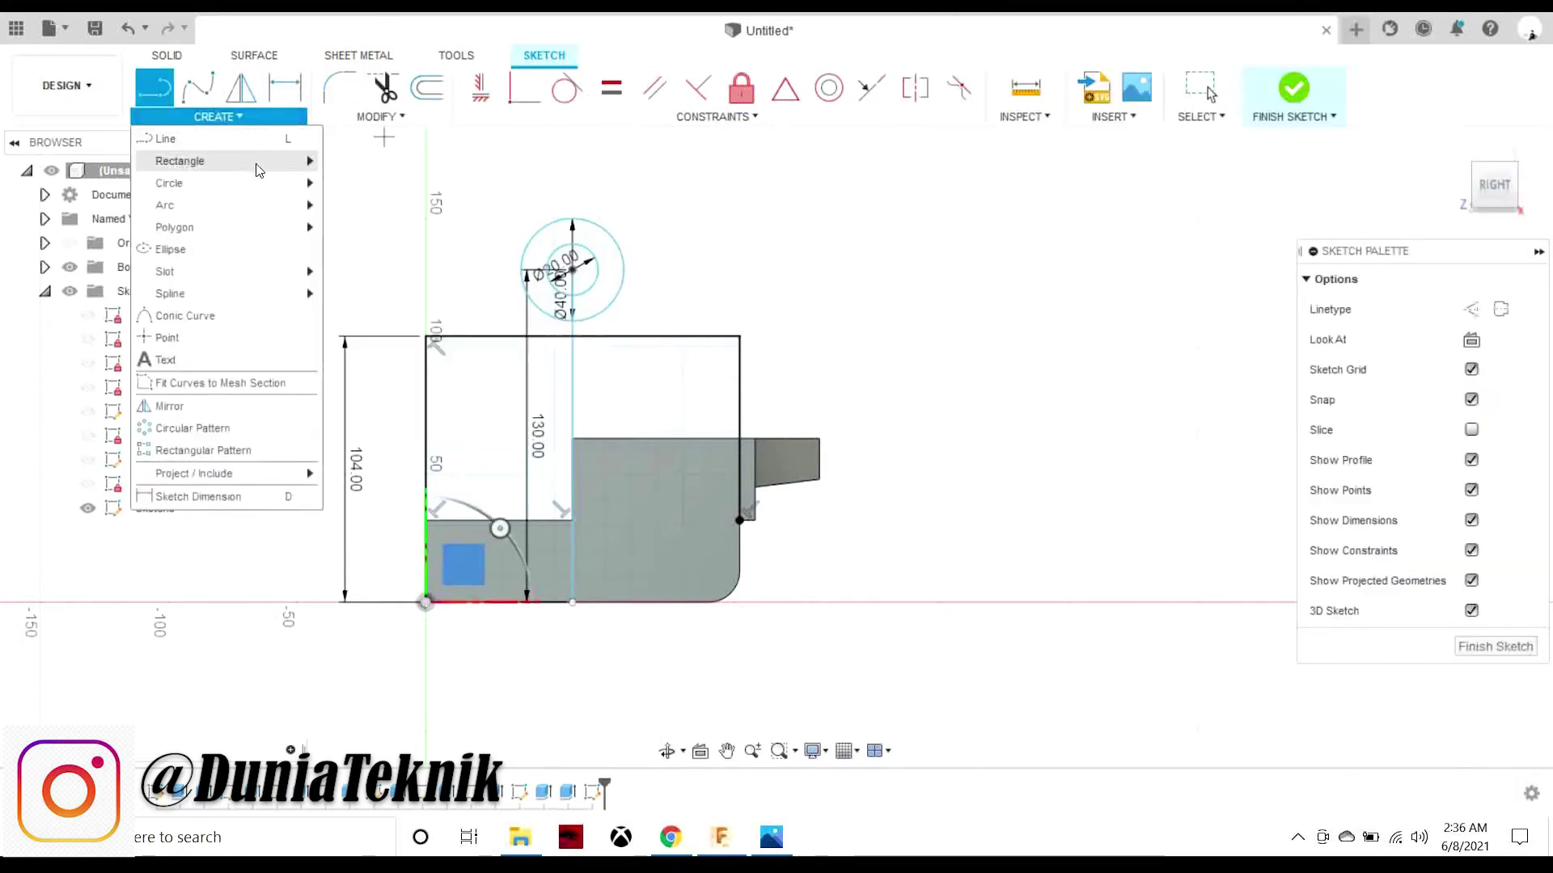
click(740, 336)
text(5)
key(Return)
key(Escape)
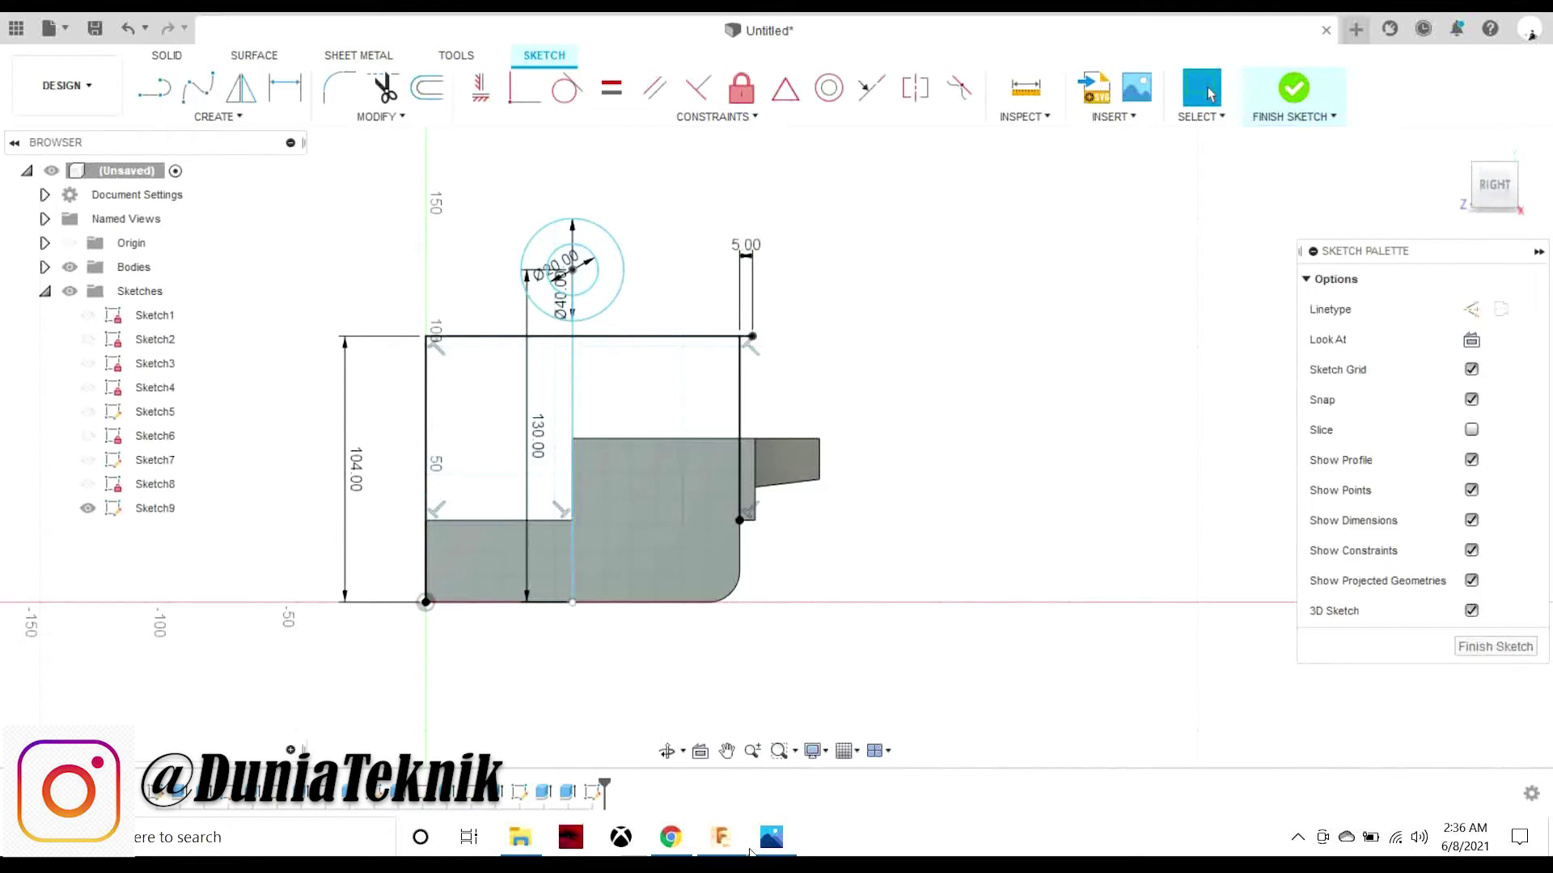
click(752, 849)
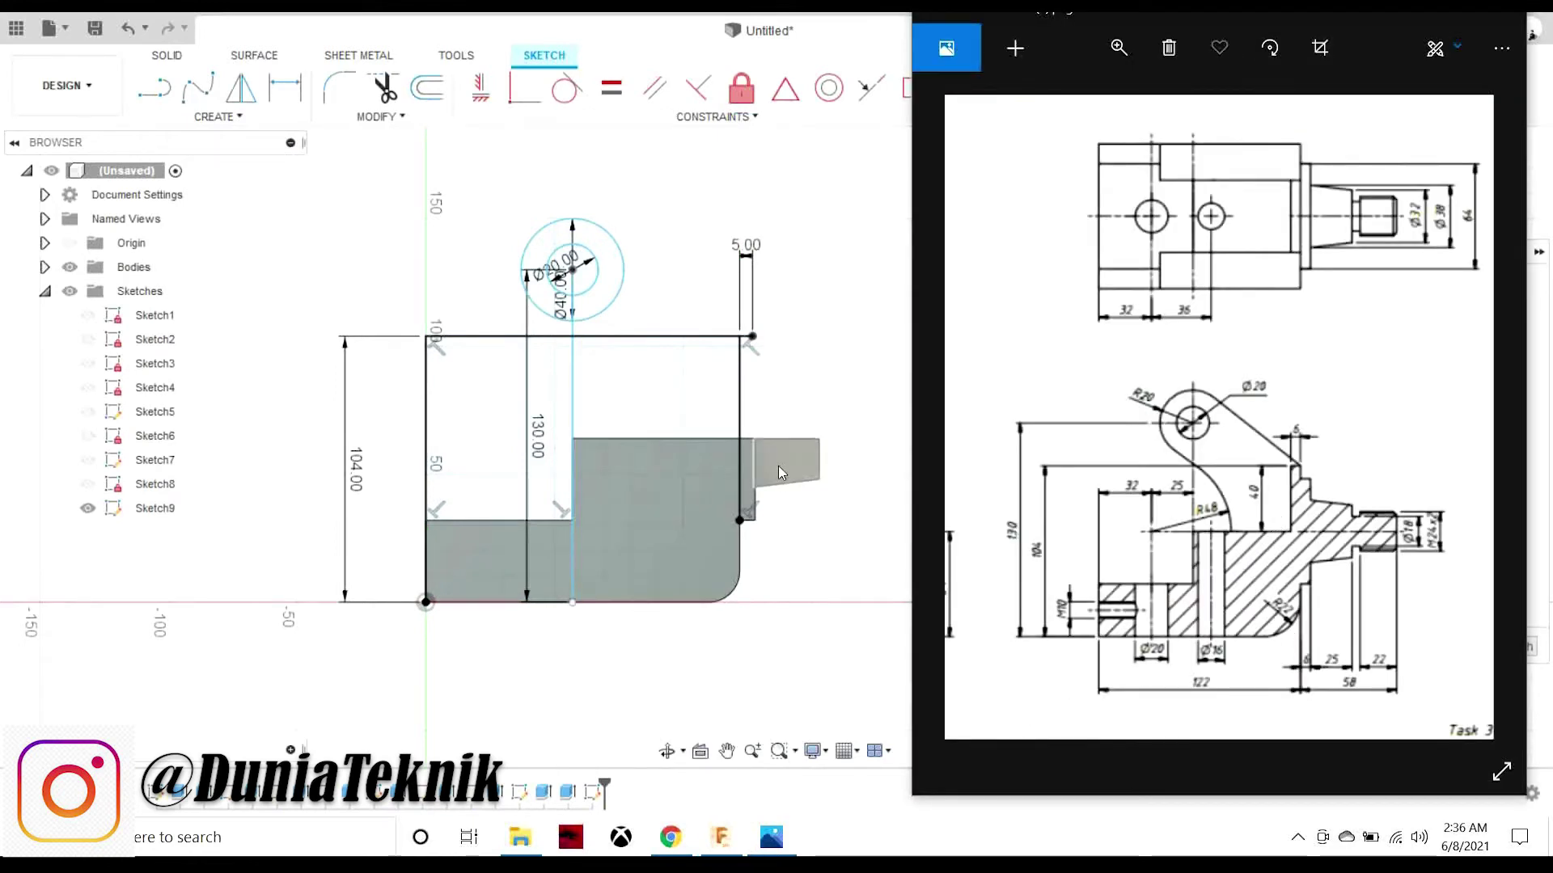
- Project the side tab's edges into the sketch
click(217, 116)
click(364, 474)
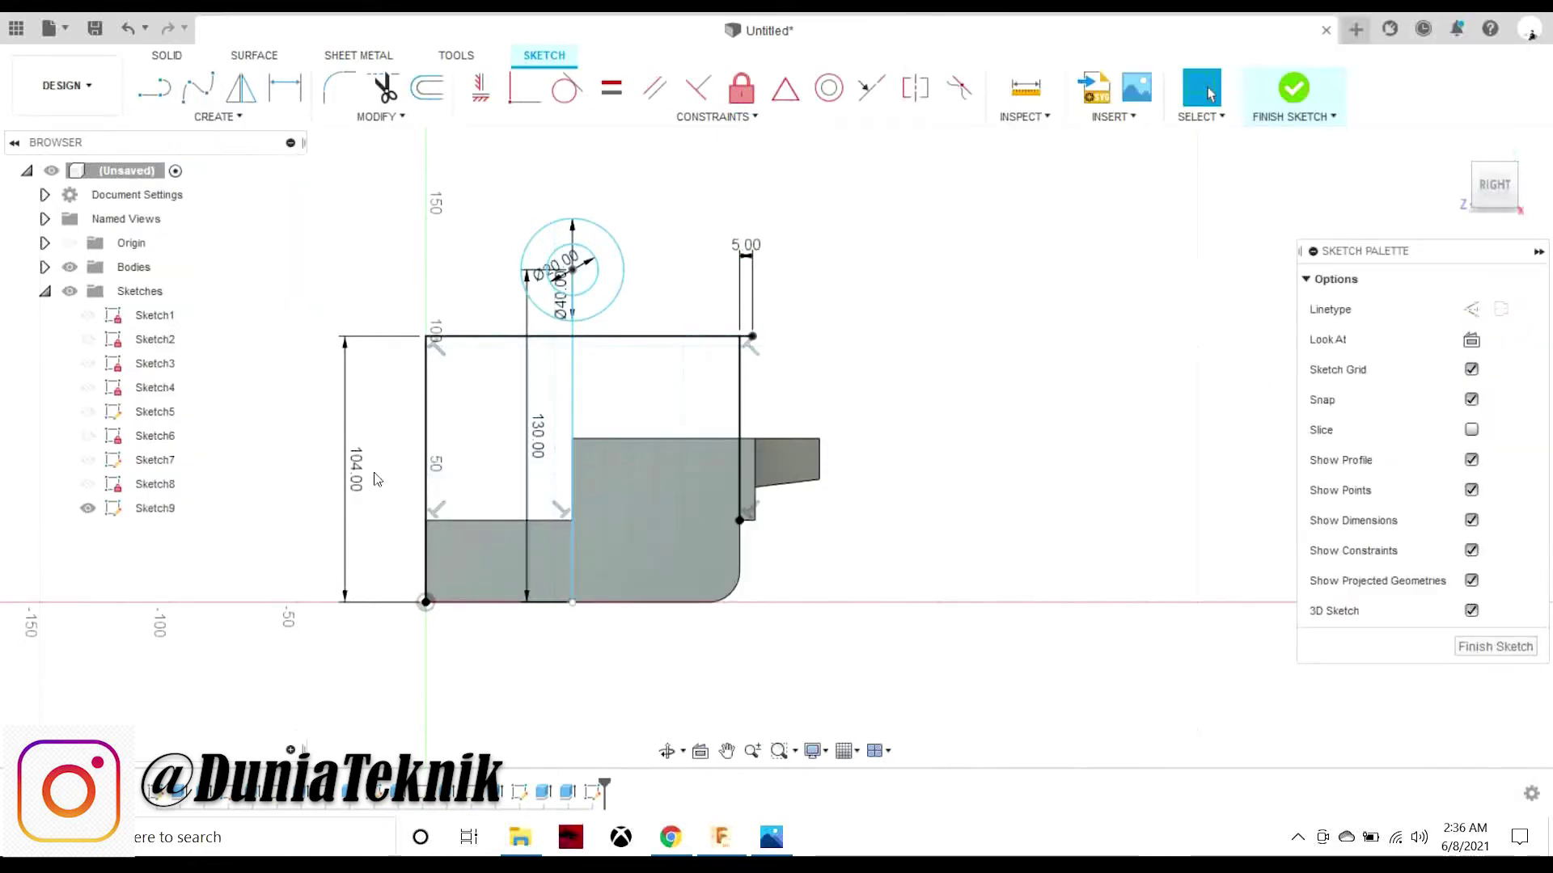
click(767, 464)
click(1175, 370)
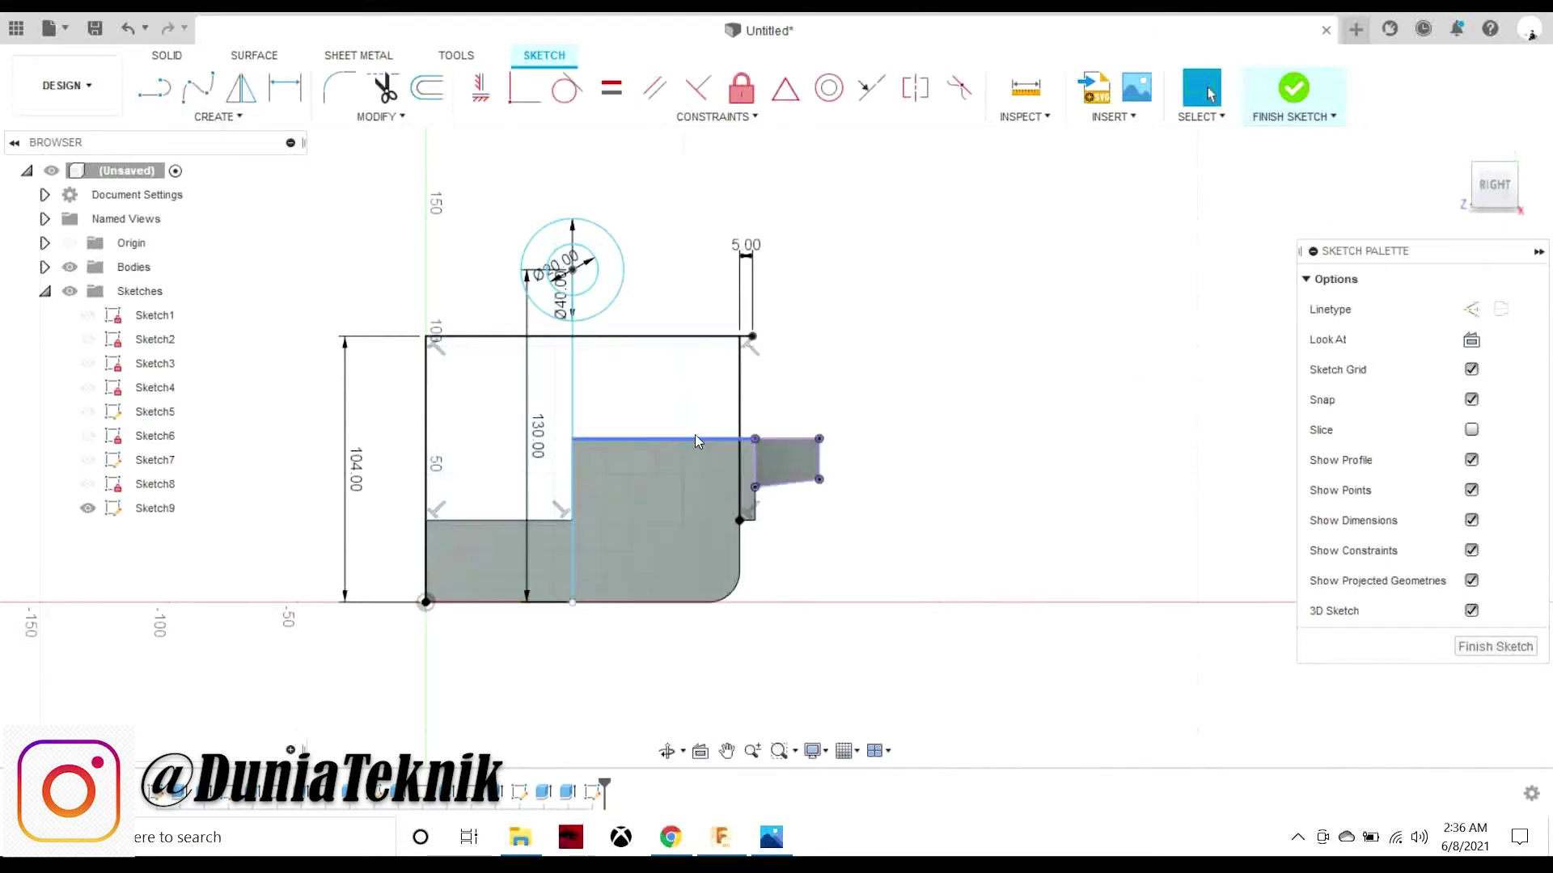
- Project the body's side face outline into Sketch9
click(241, 87)
scroll(754, 521, up, 5)
key(Escape)
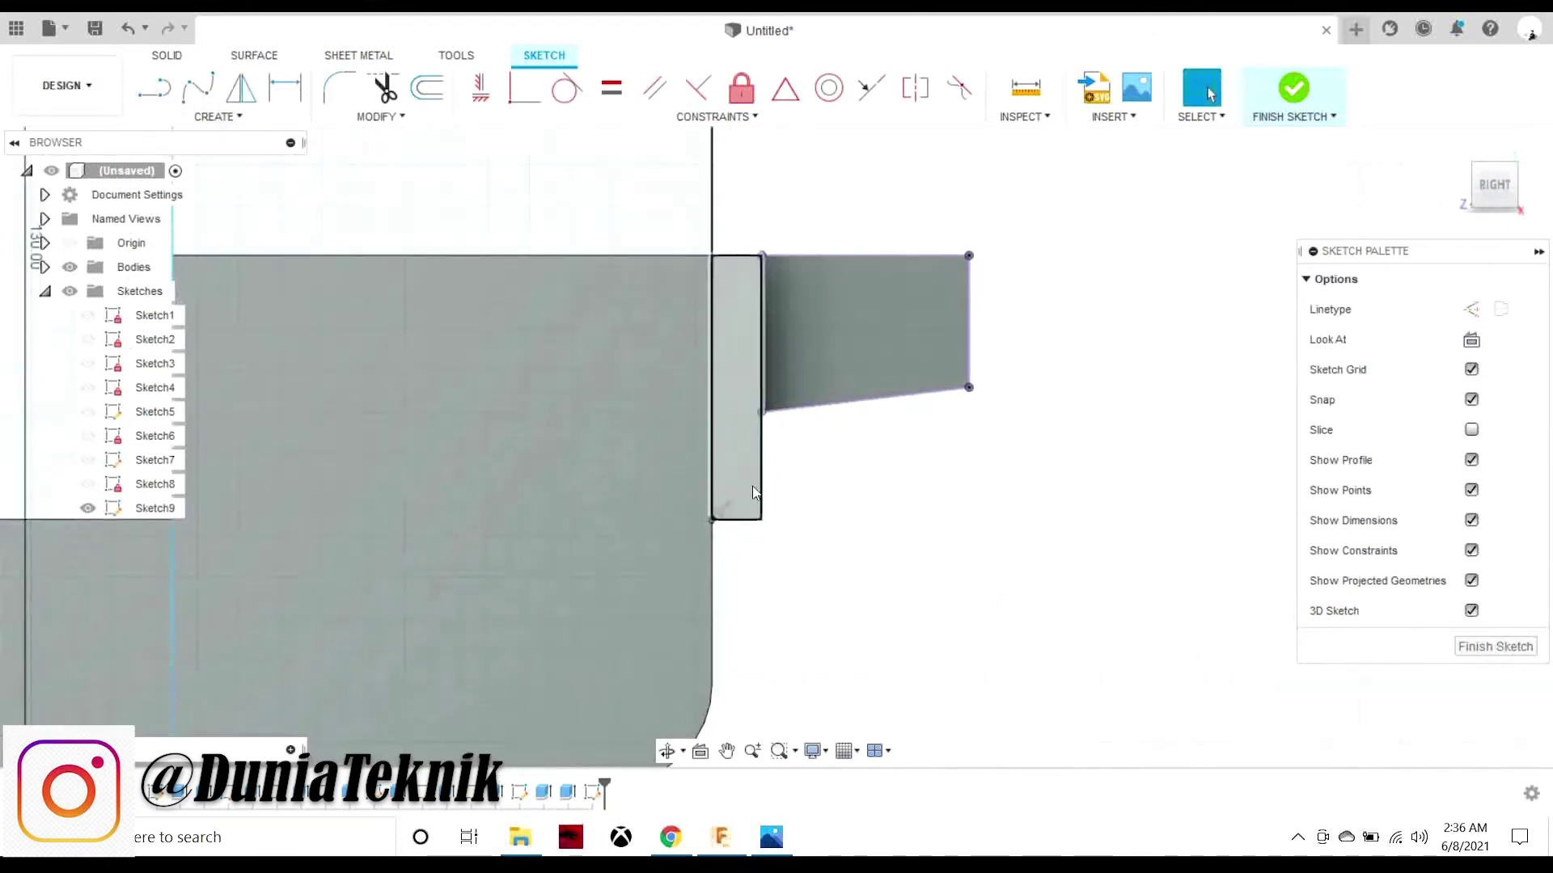
click(216, 116)
click(364, 474)
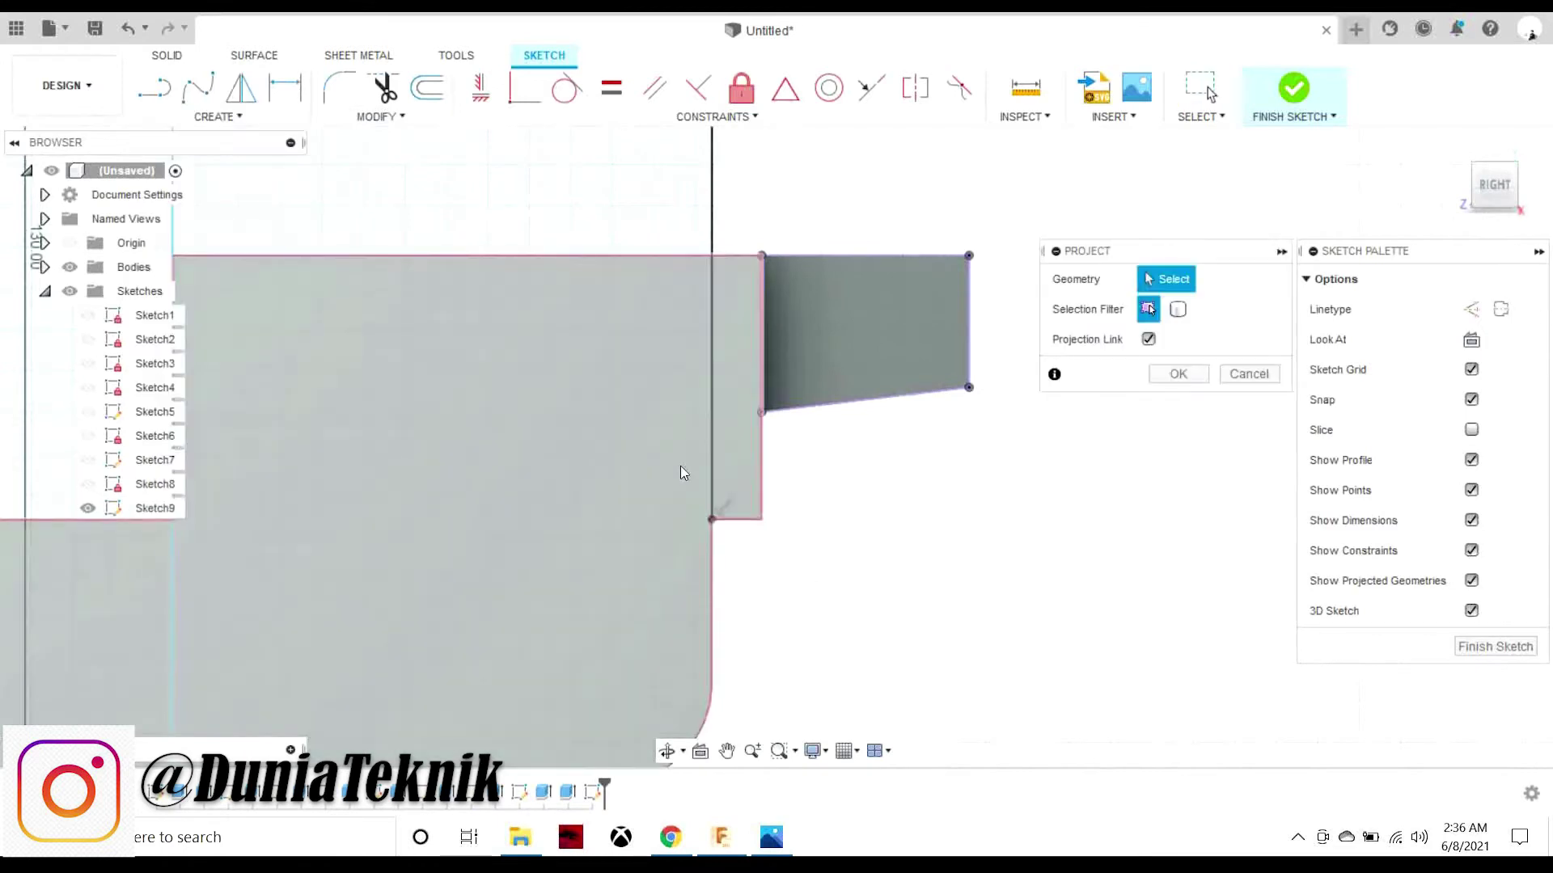
click(733, 466)
click(1178, 373)
- Try mirroring the tab's three projected edges about its top edge, then cancel
click(241, 87)
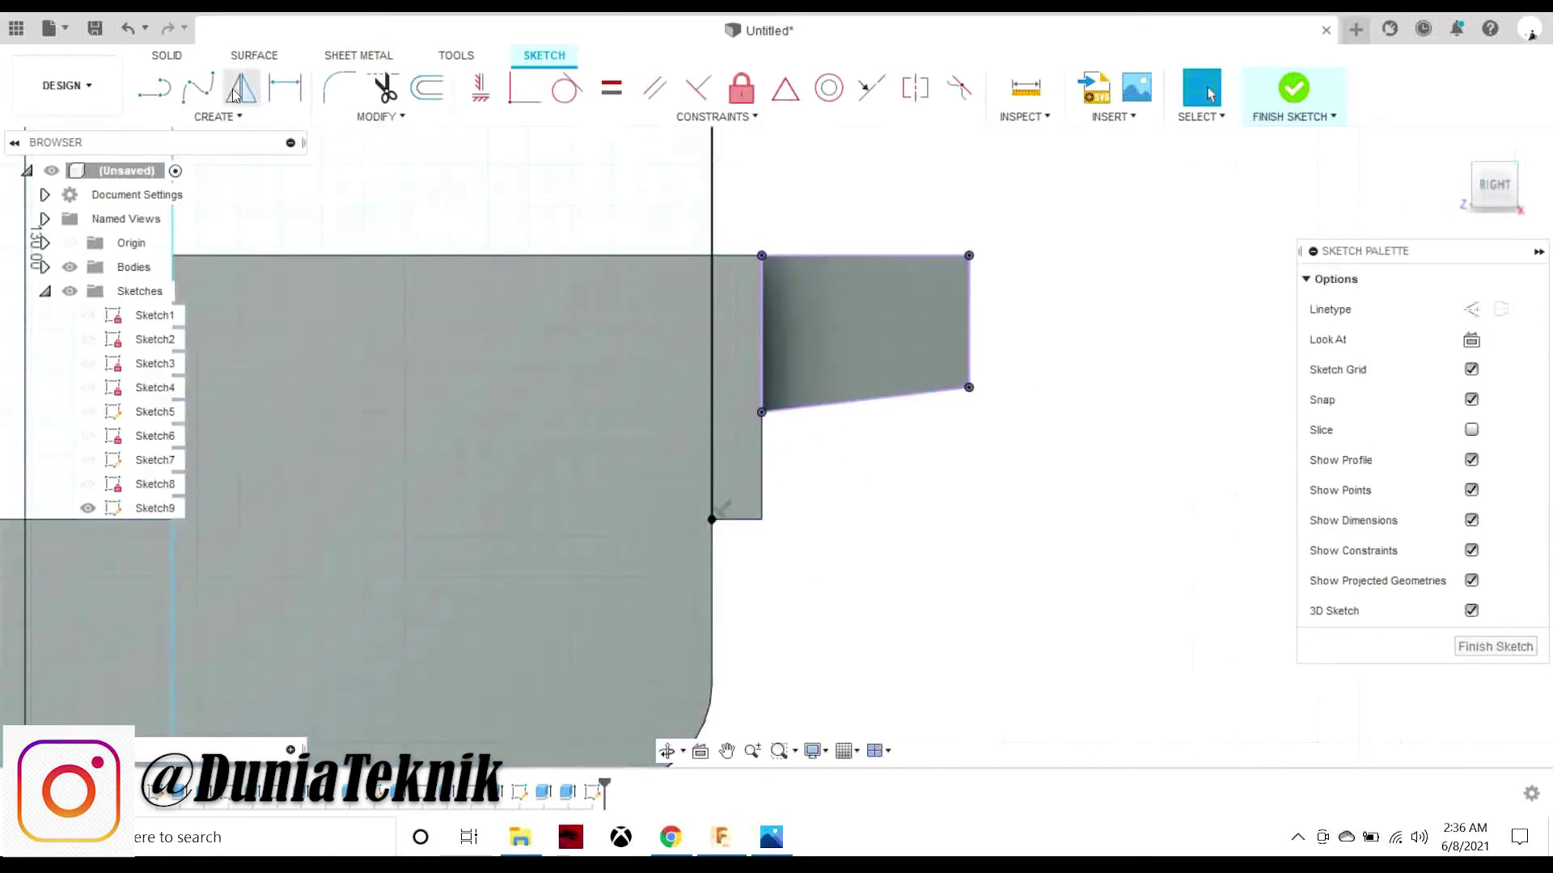
click(734, 519)
click(818, 405)
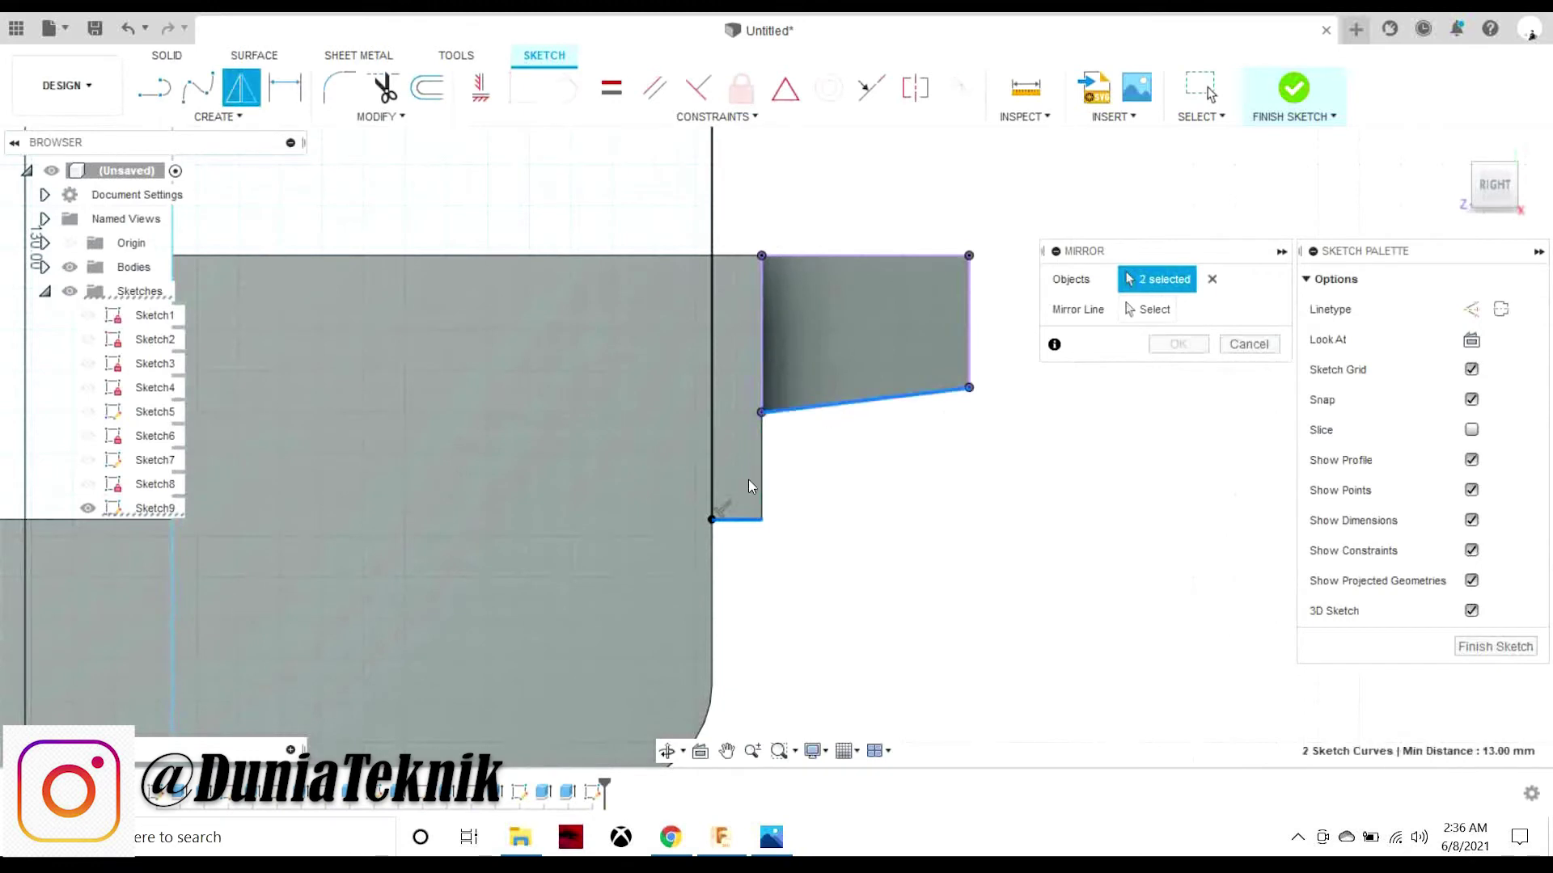
click(761, 477)
click(1148, 309)
click(900, 256)
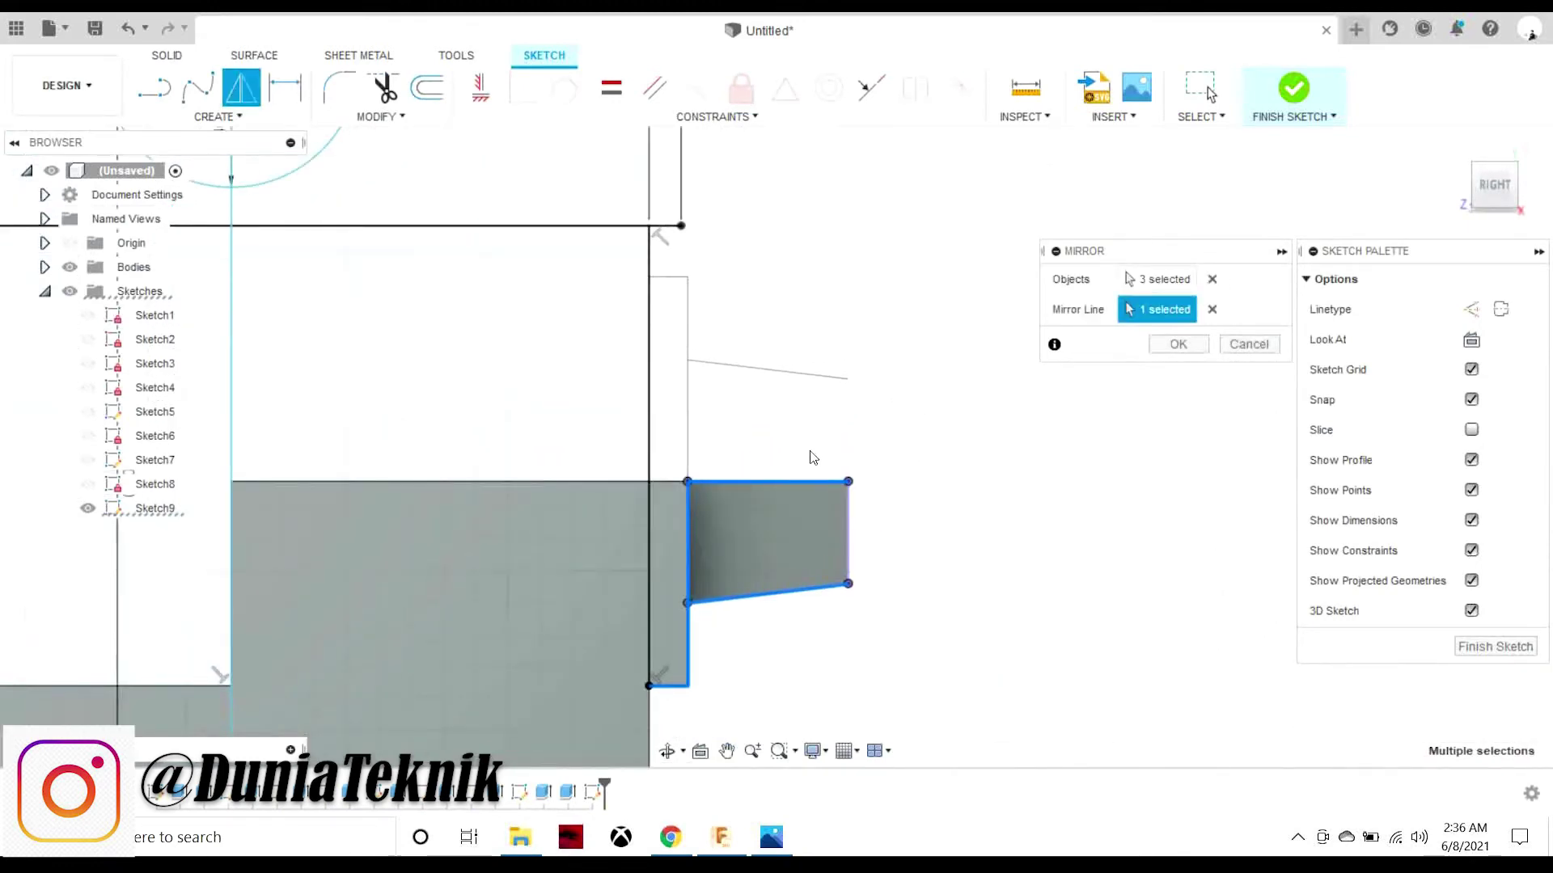
scroll(813, 456, down, 2)
click(1248, 343)
- Bring the Task 3 bracket drawing up beside Fusion 360
click(772, 837)
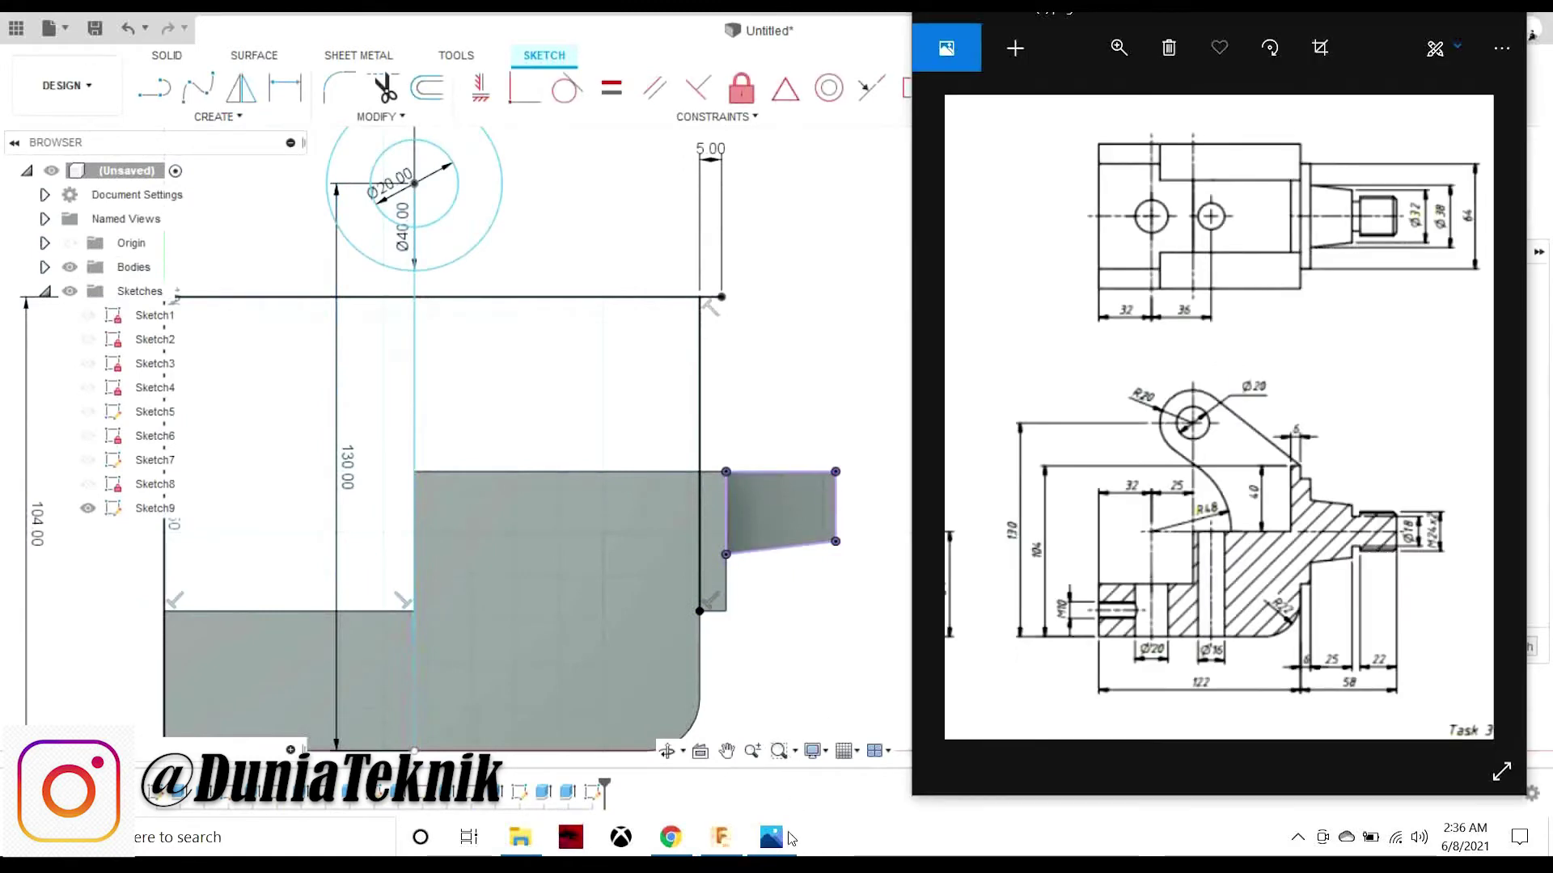
scroll(817, 652, down, 2)
scroll(816, 651, down, 2)
key(alt+Tab)
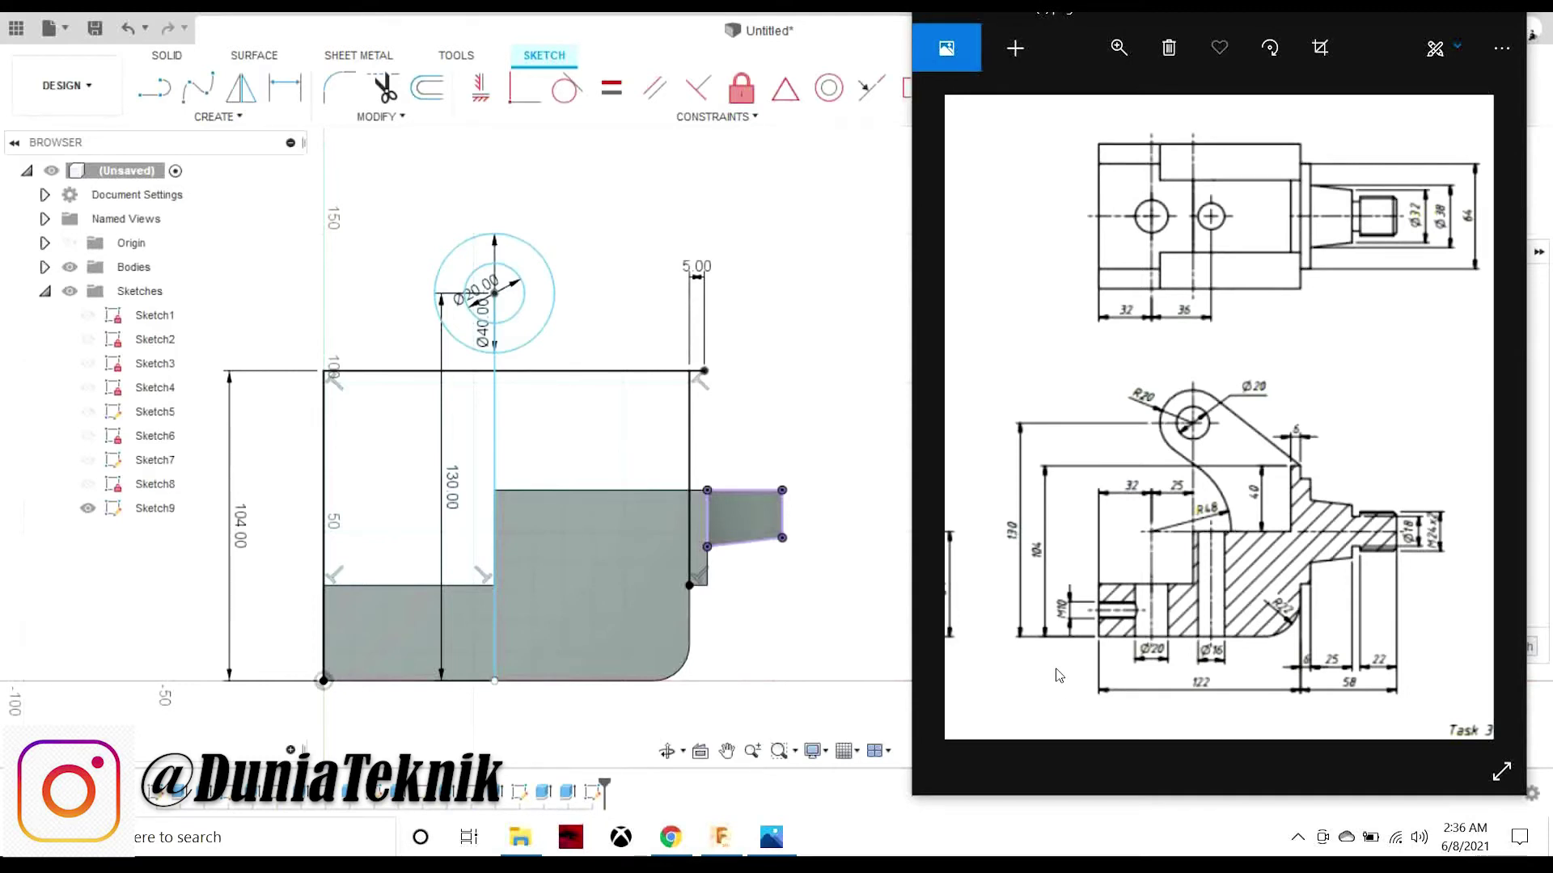
- Draw a 19 mm vertical line upward from the right-hand upper step corner, then check the reference drawing
click(168, 104)
click(706, 490)
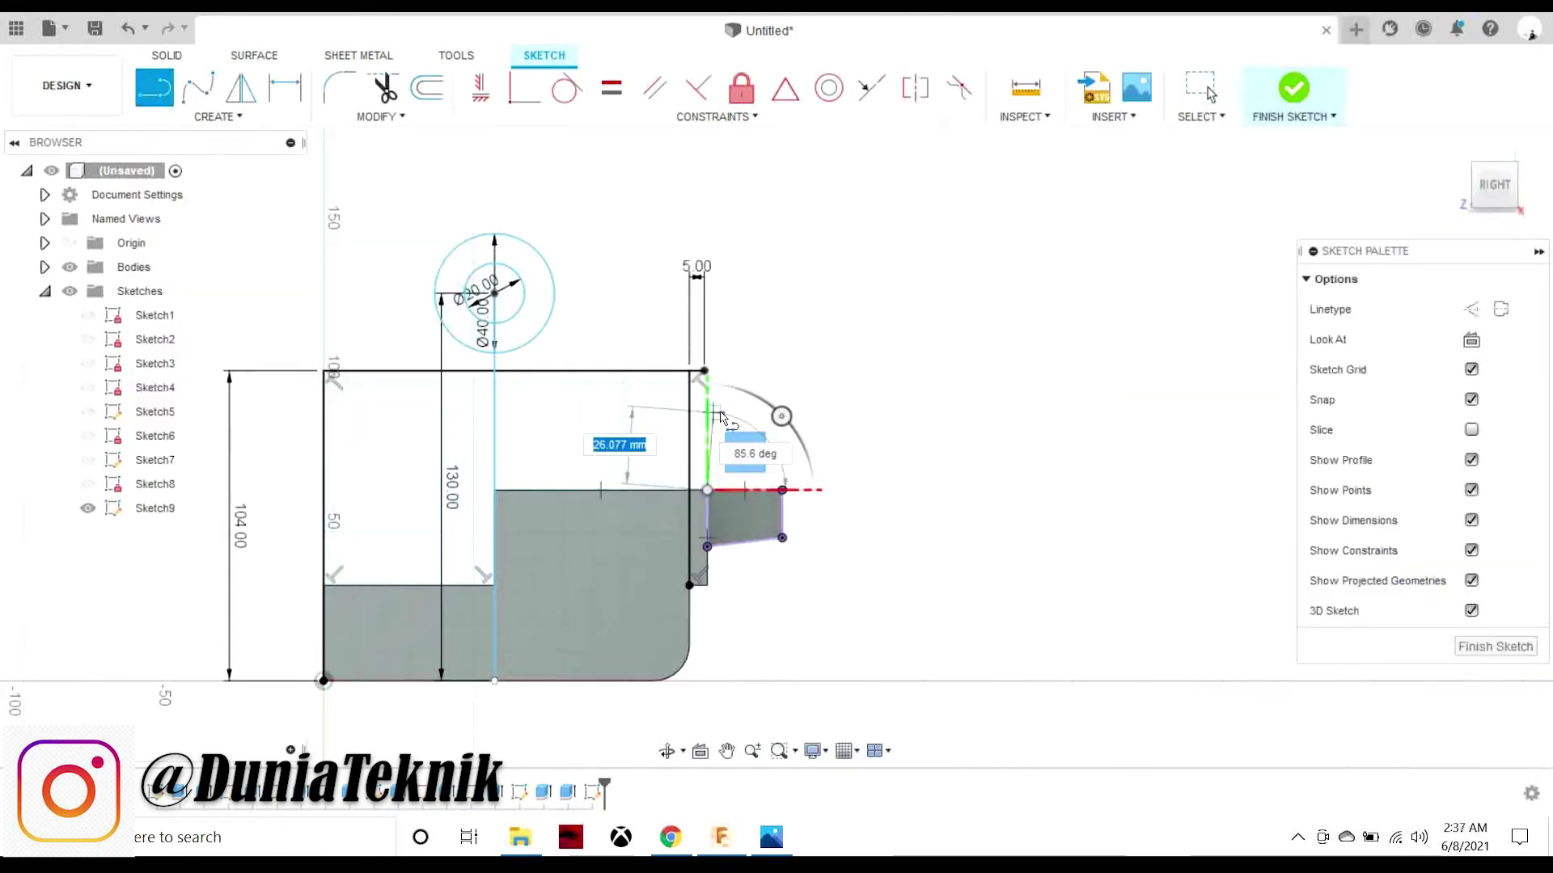
text(19)
key(Return)
key(Escape)
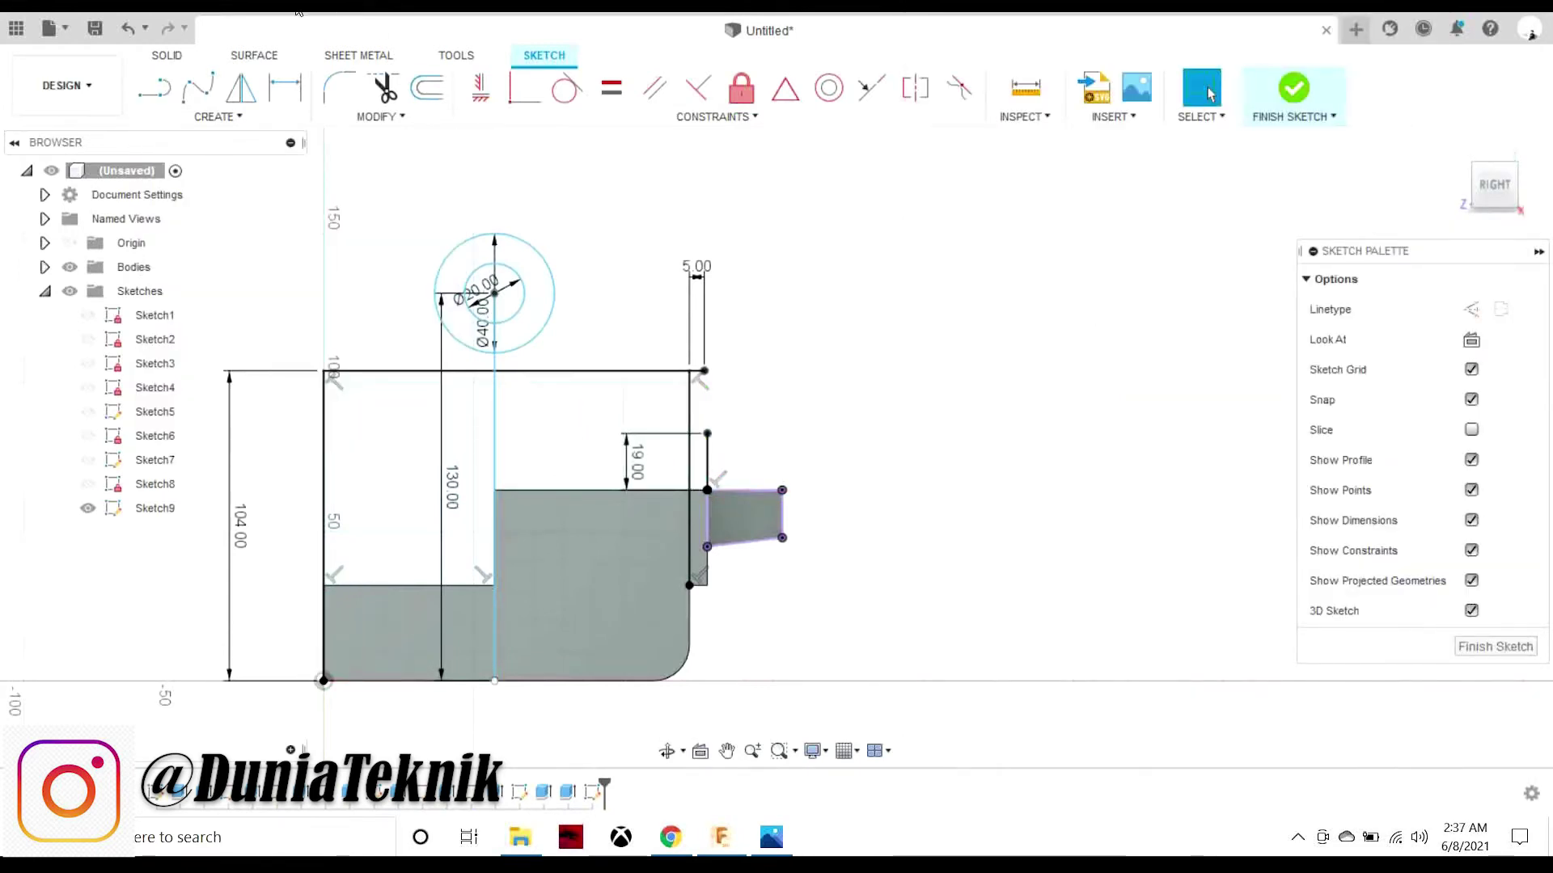
click(154, 87)
click(771, 837)
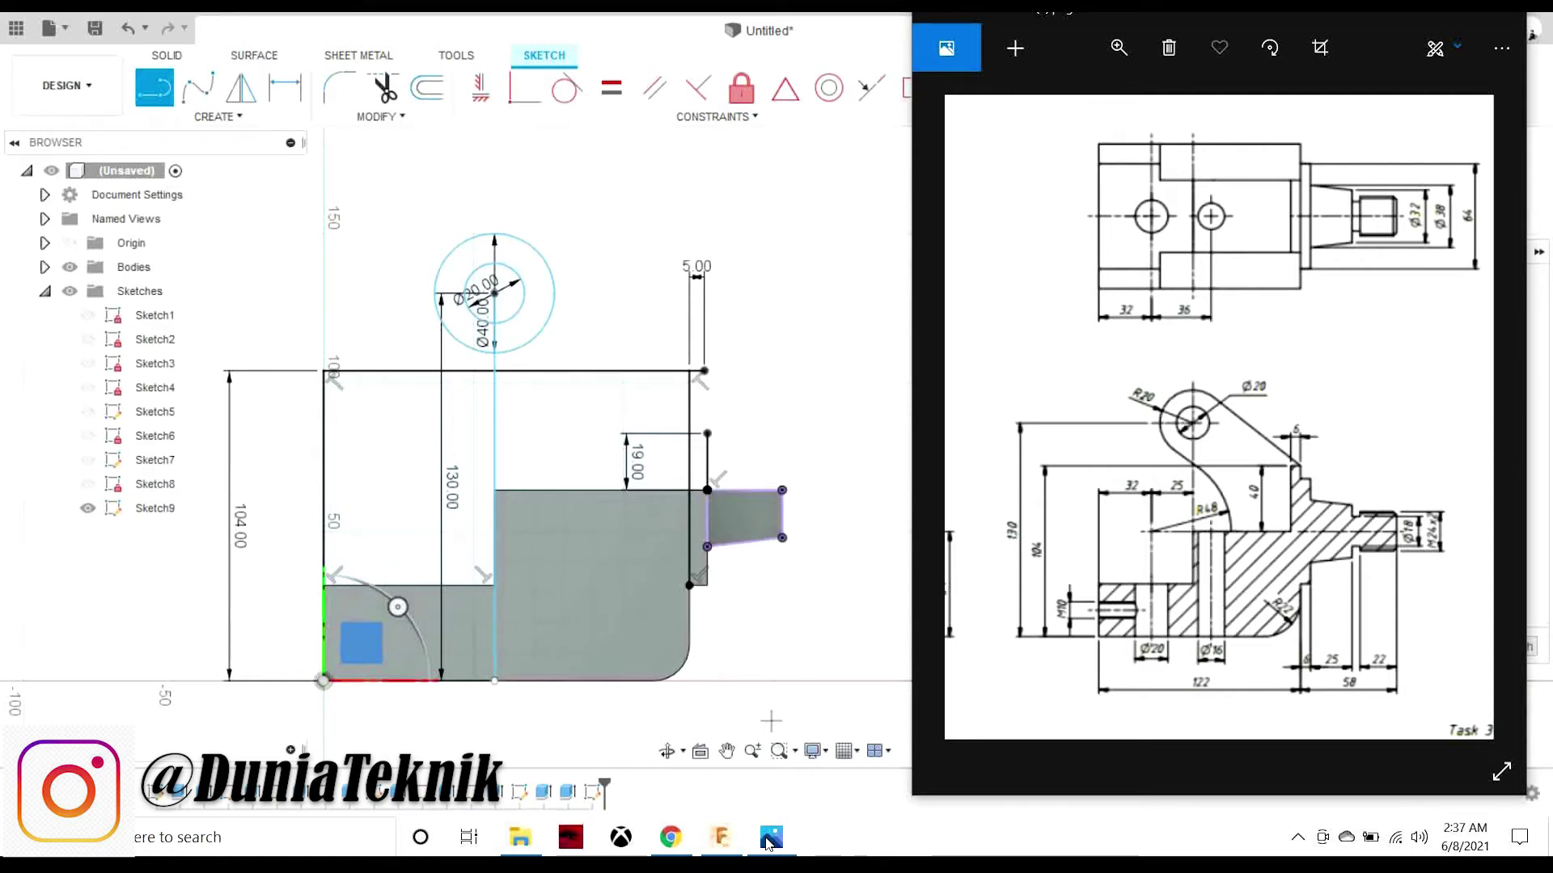
scroll(715, 386, up, 3)
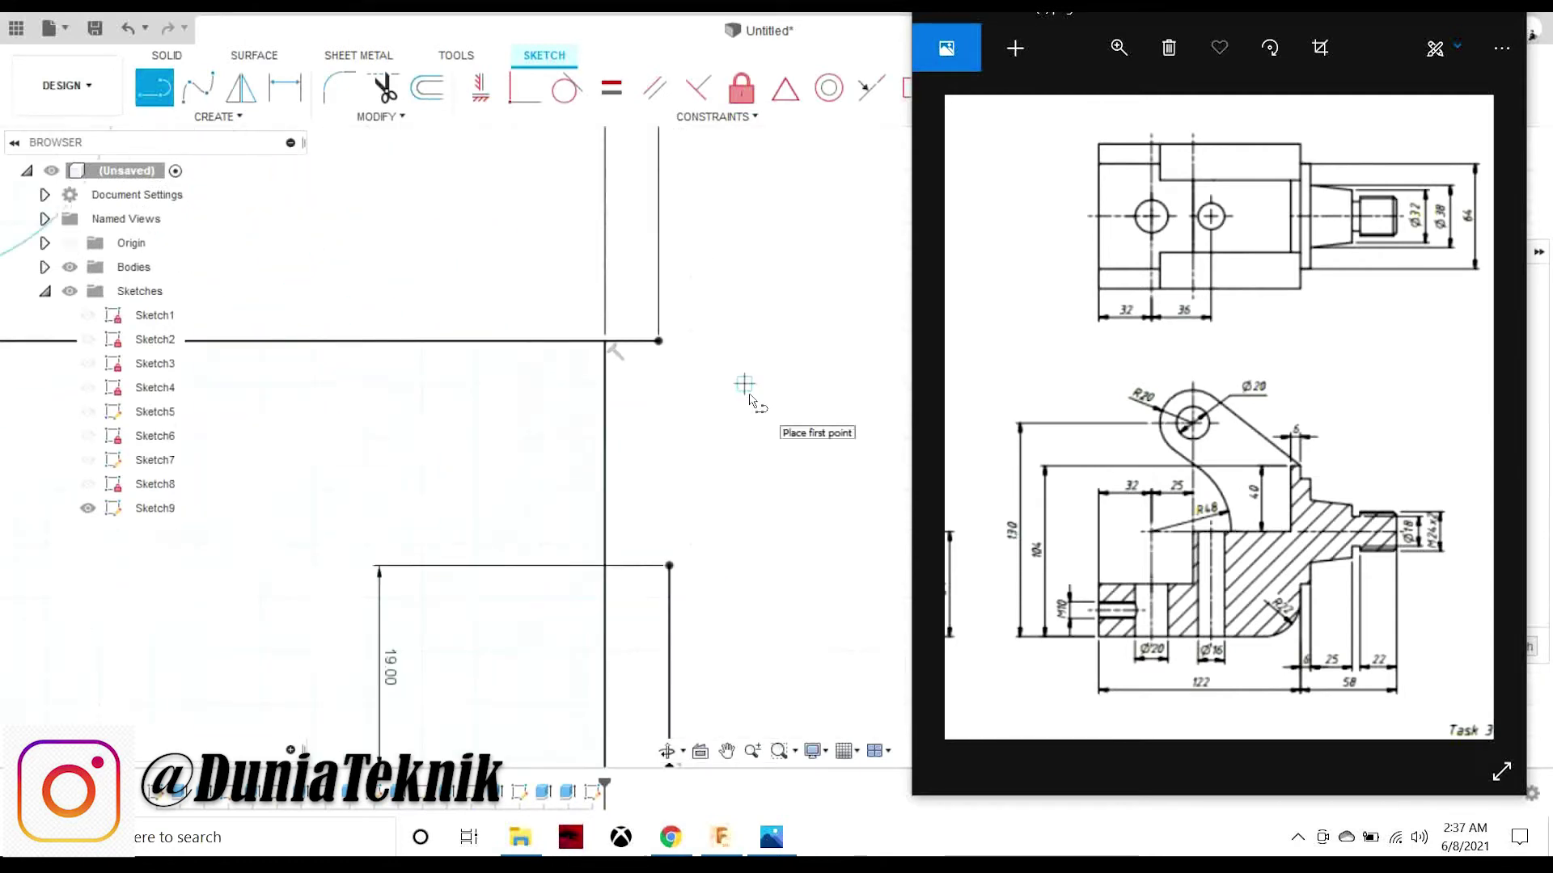
- Remove the old wall lines and make a first attempt at a 6 mm top line and wall drop
key(Escape)
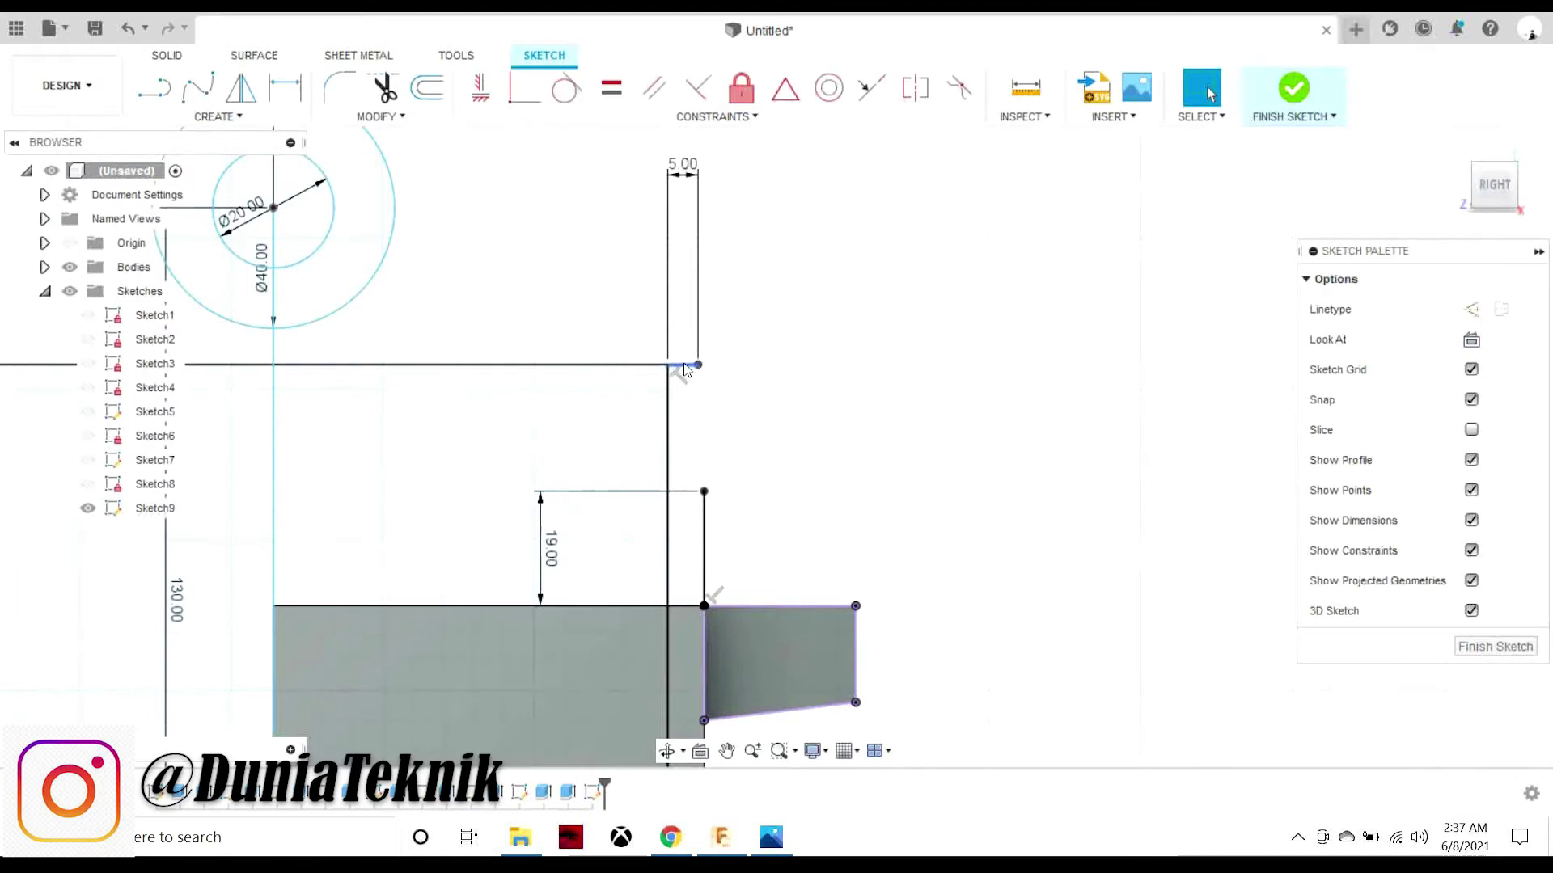
click(384, 87)
click(683, 363)
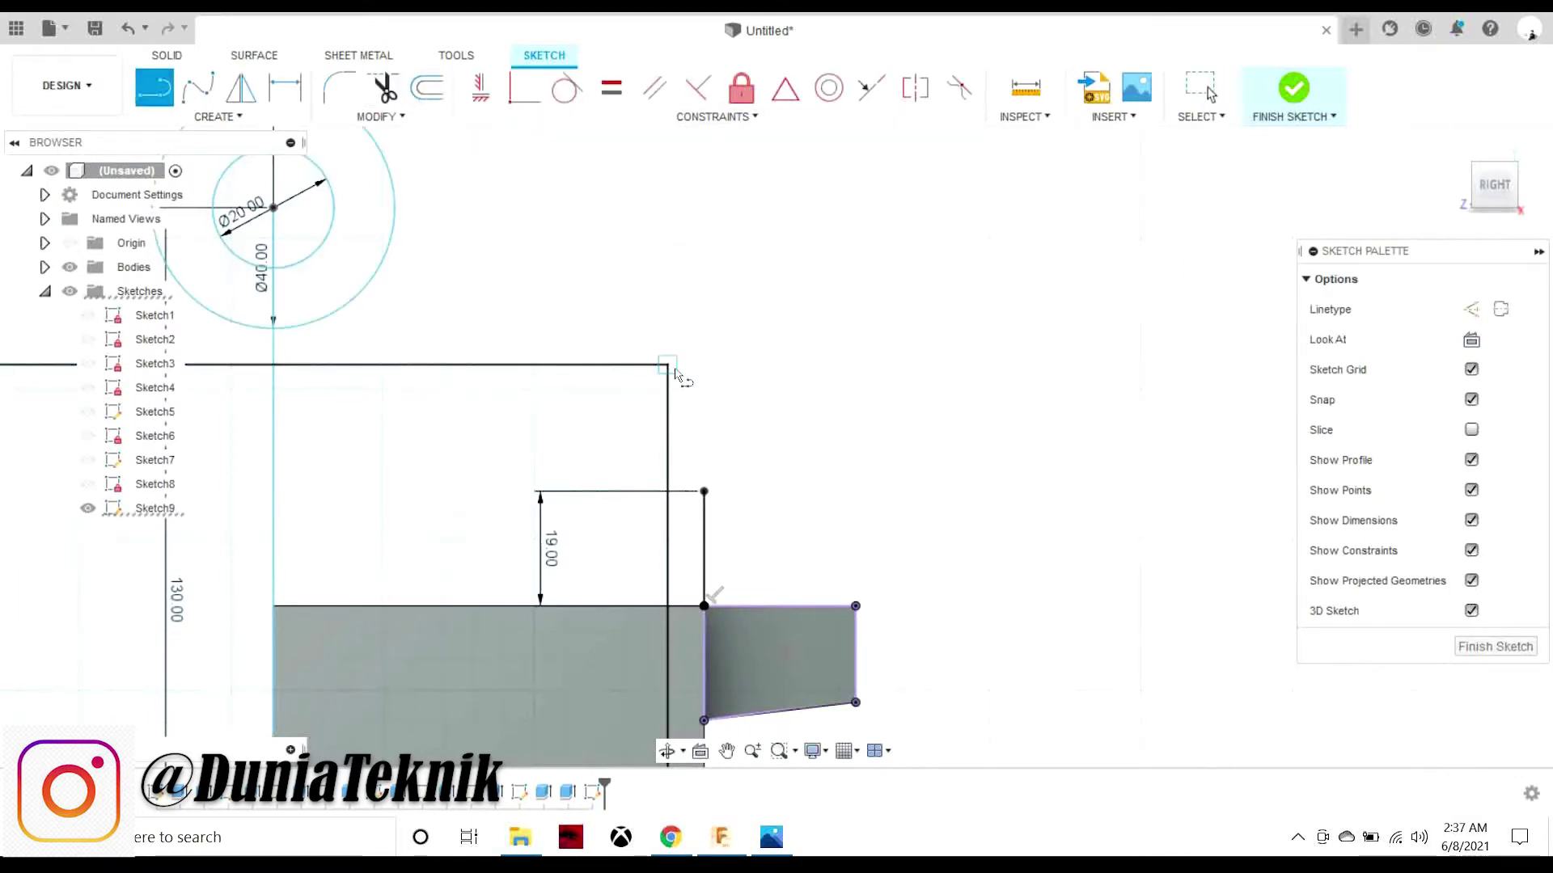
click(146, 101)
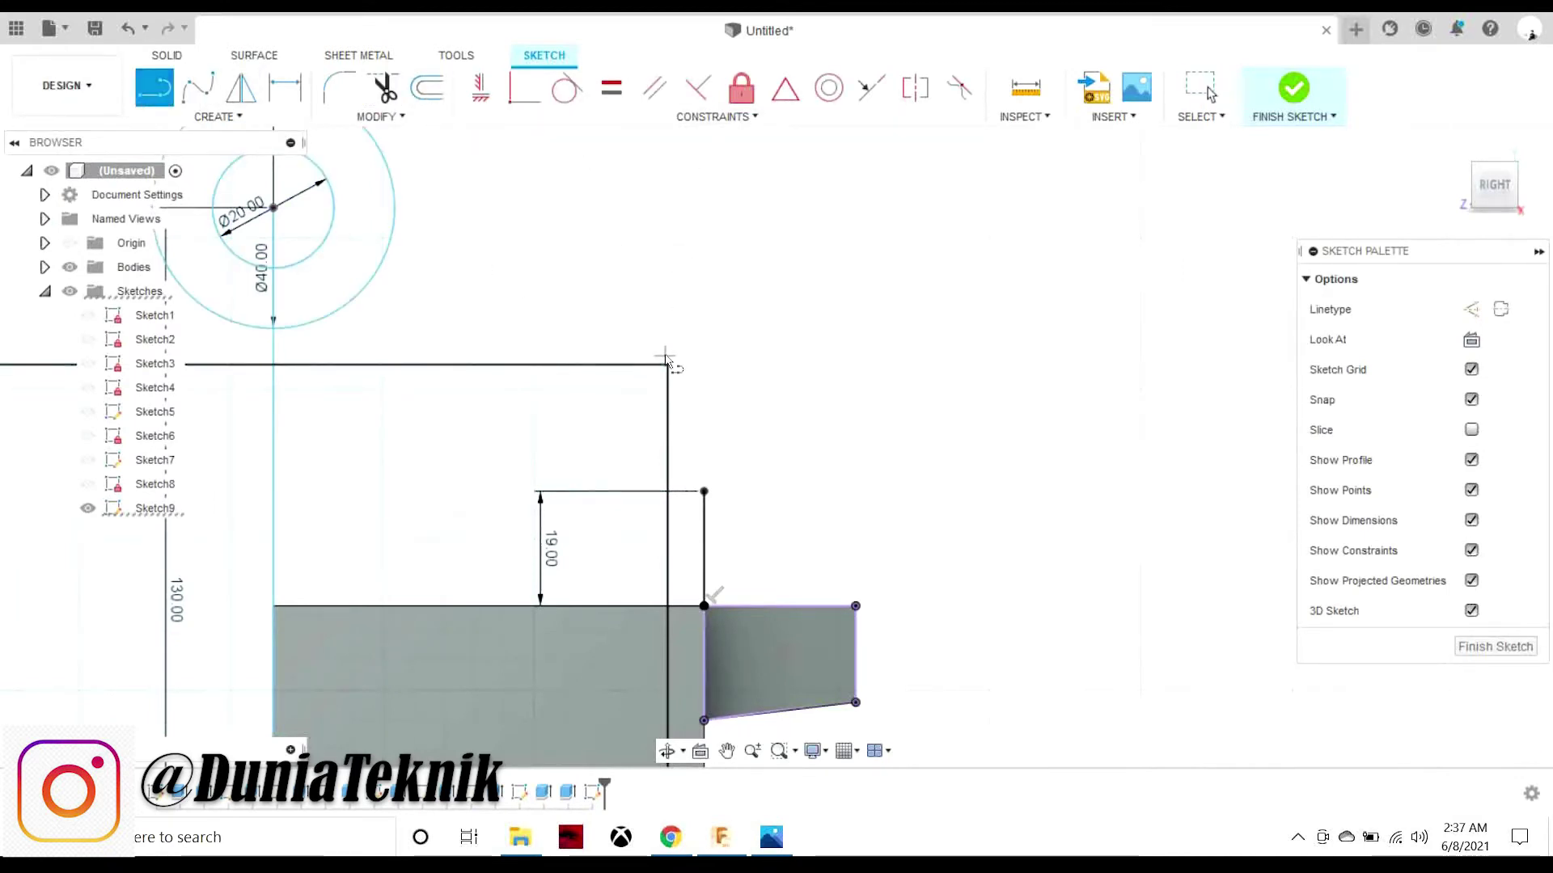
click(667, 364)
text(6)
key(Return)
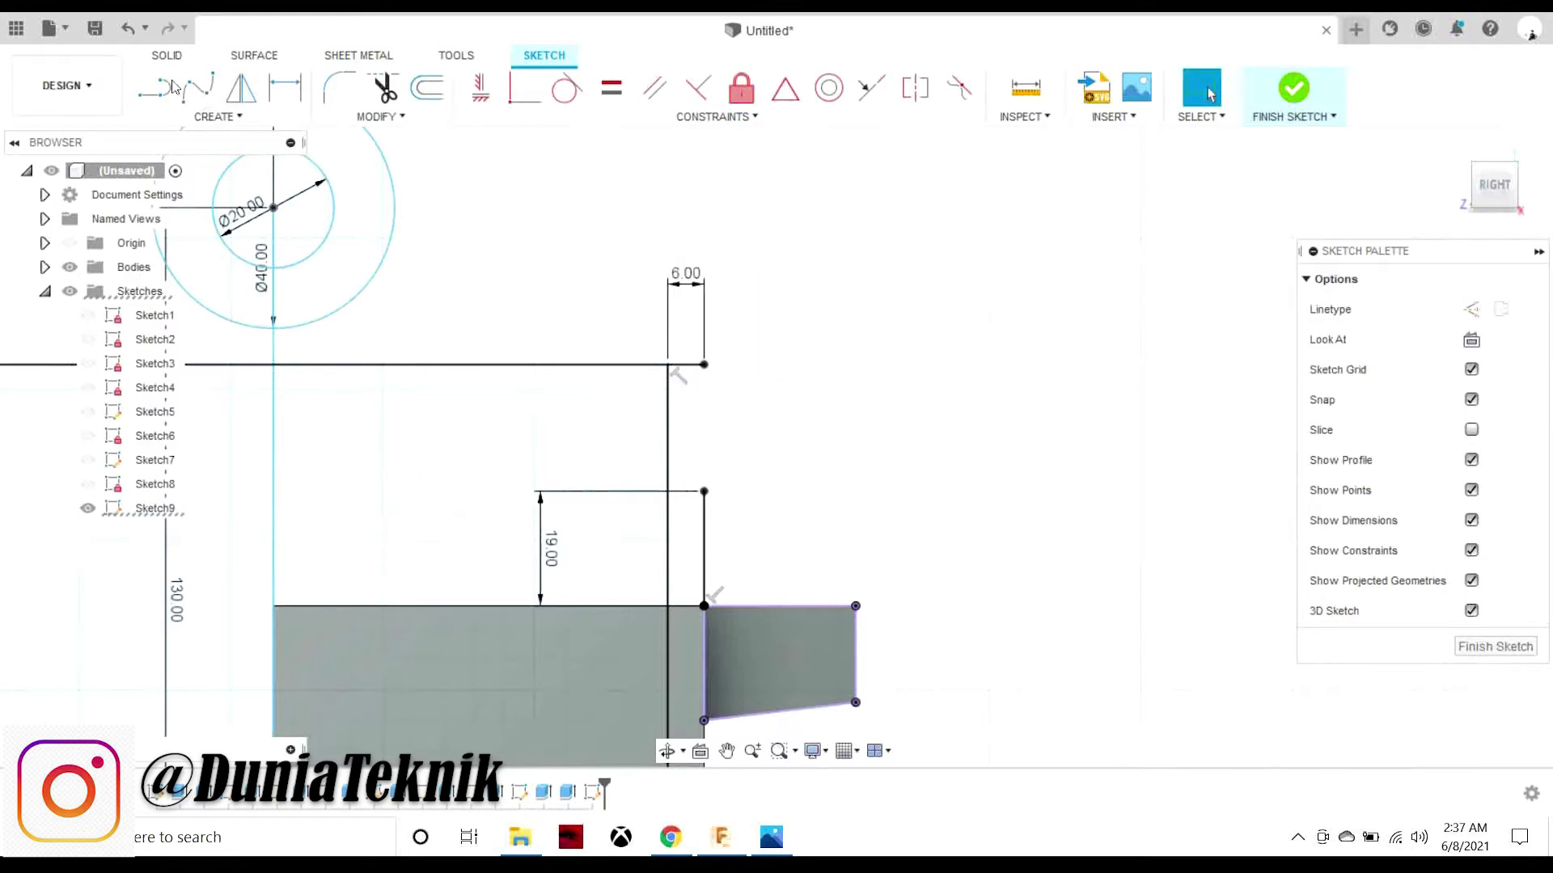
click(173, 88)
click(703, 363)
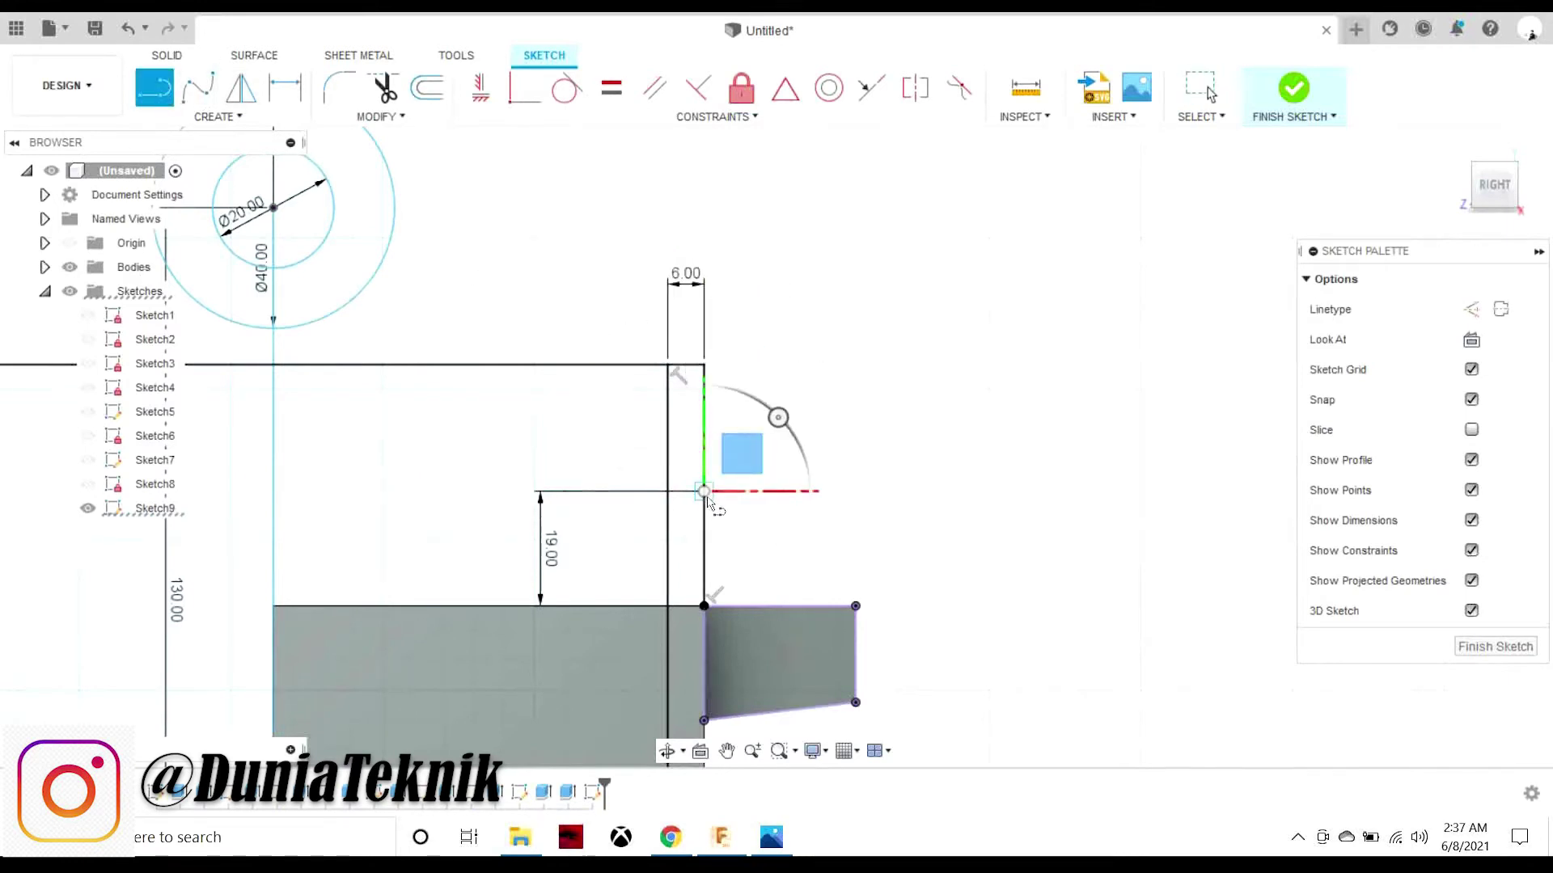
key(Escape)
click(770, 837)
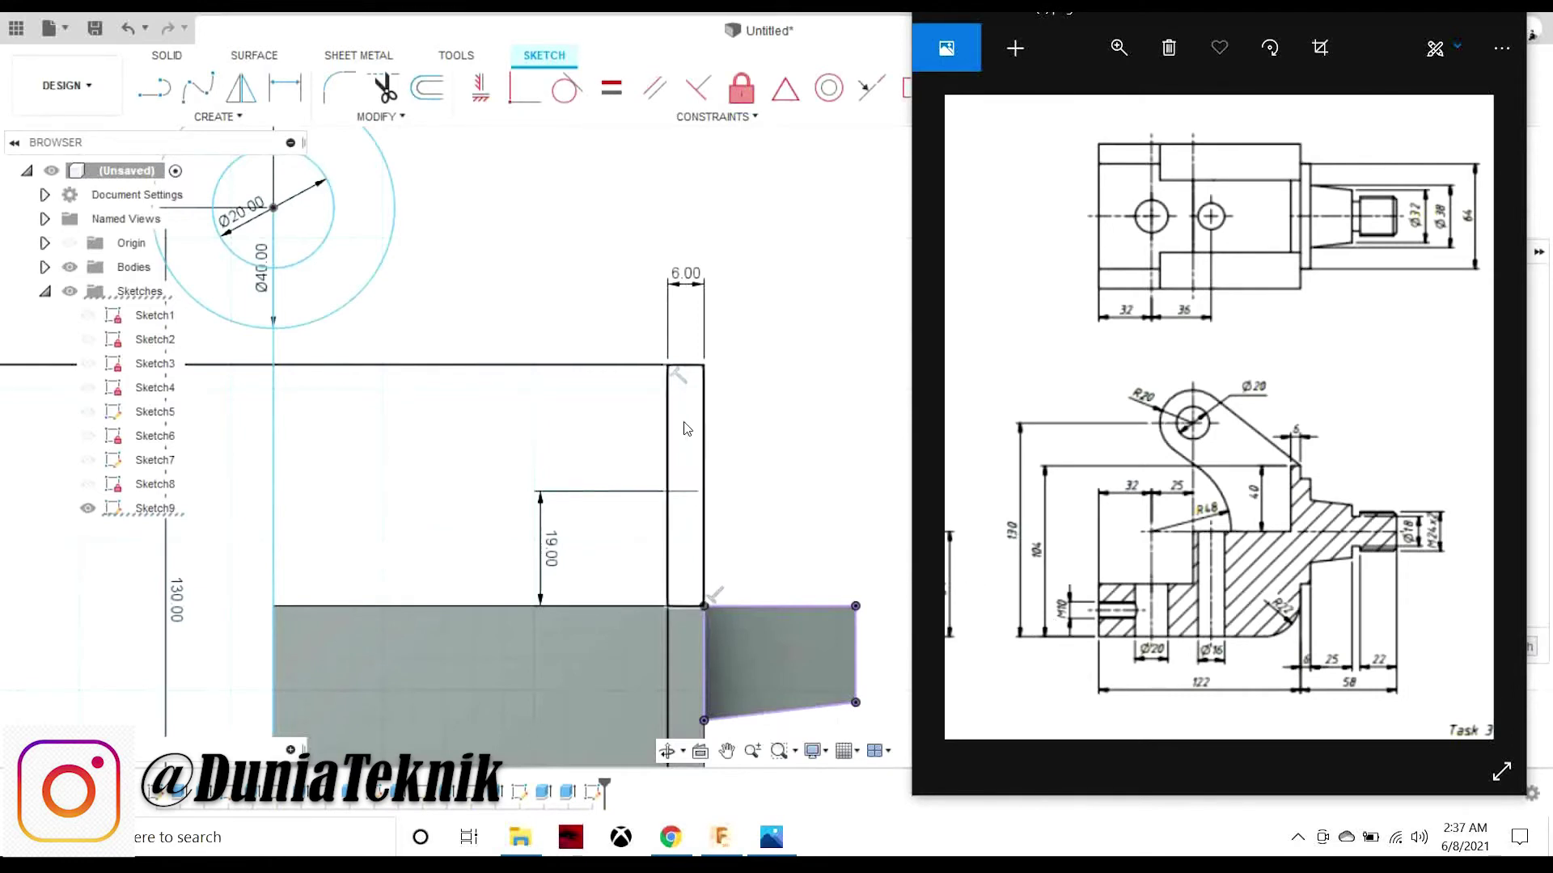
click(154, 87)
click(704, 364)
click(703, 491)
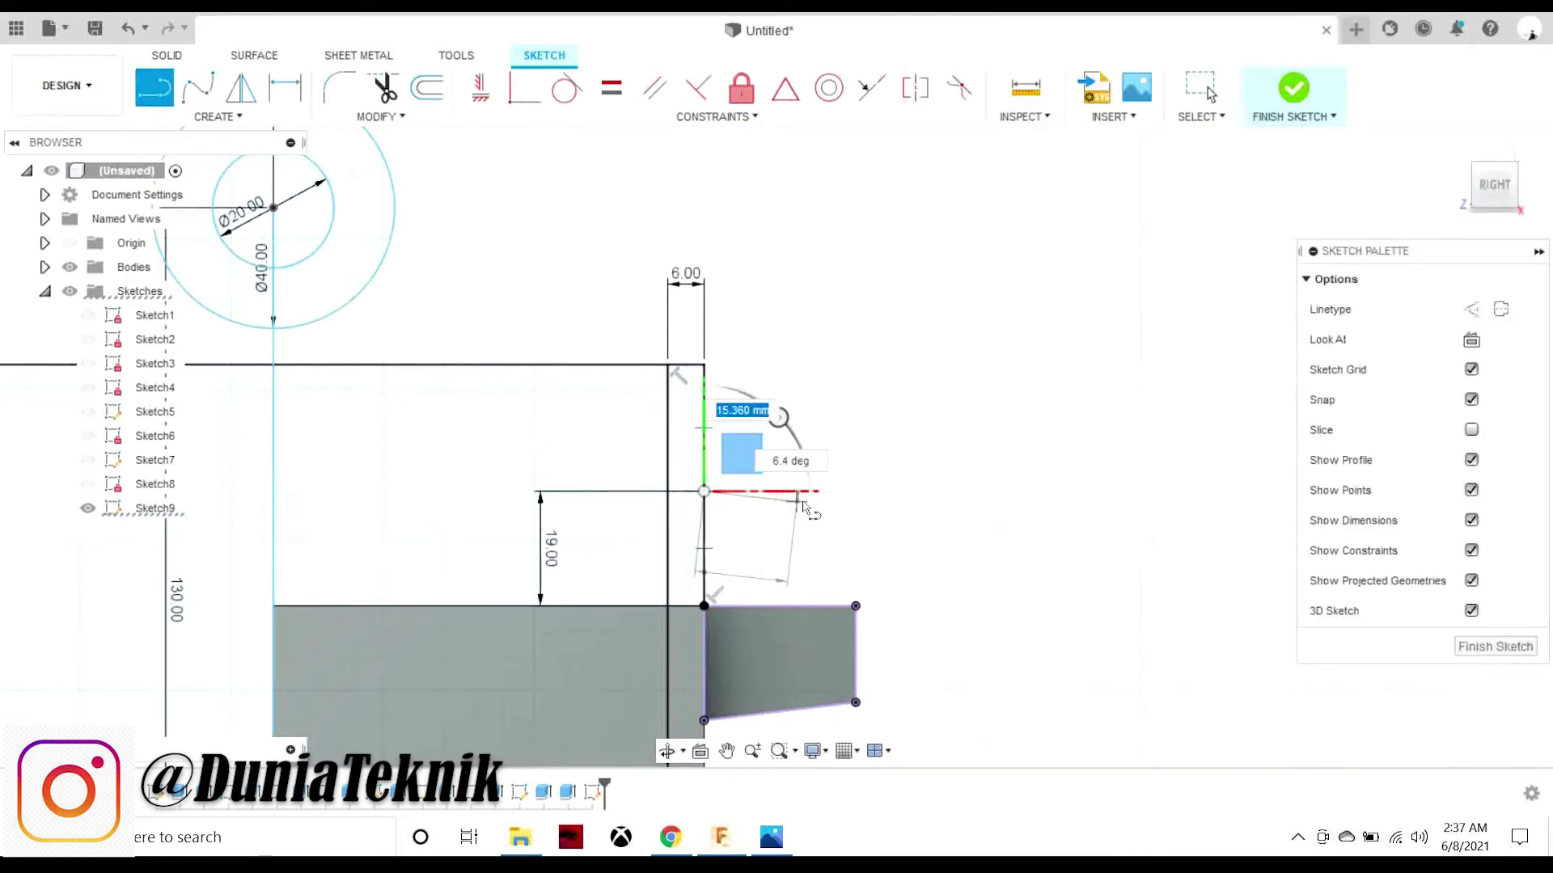
key(Escape)
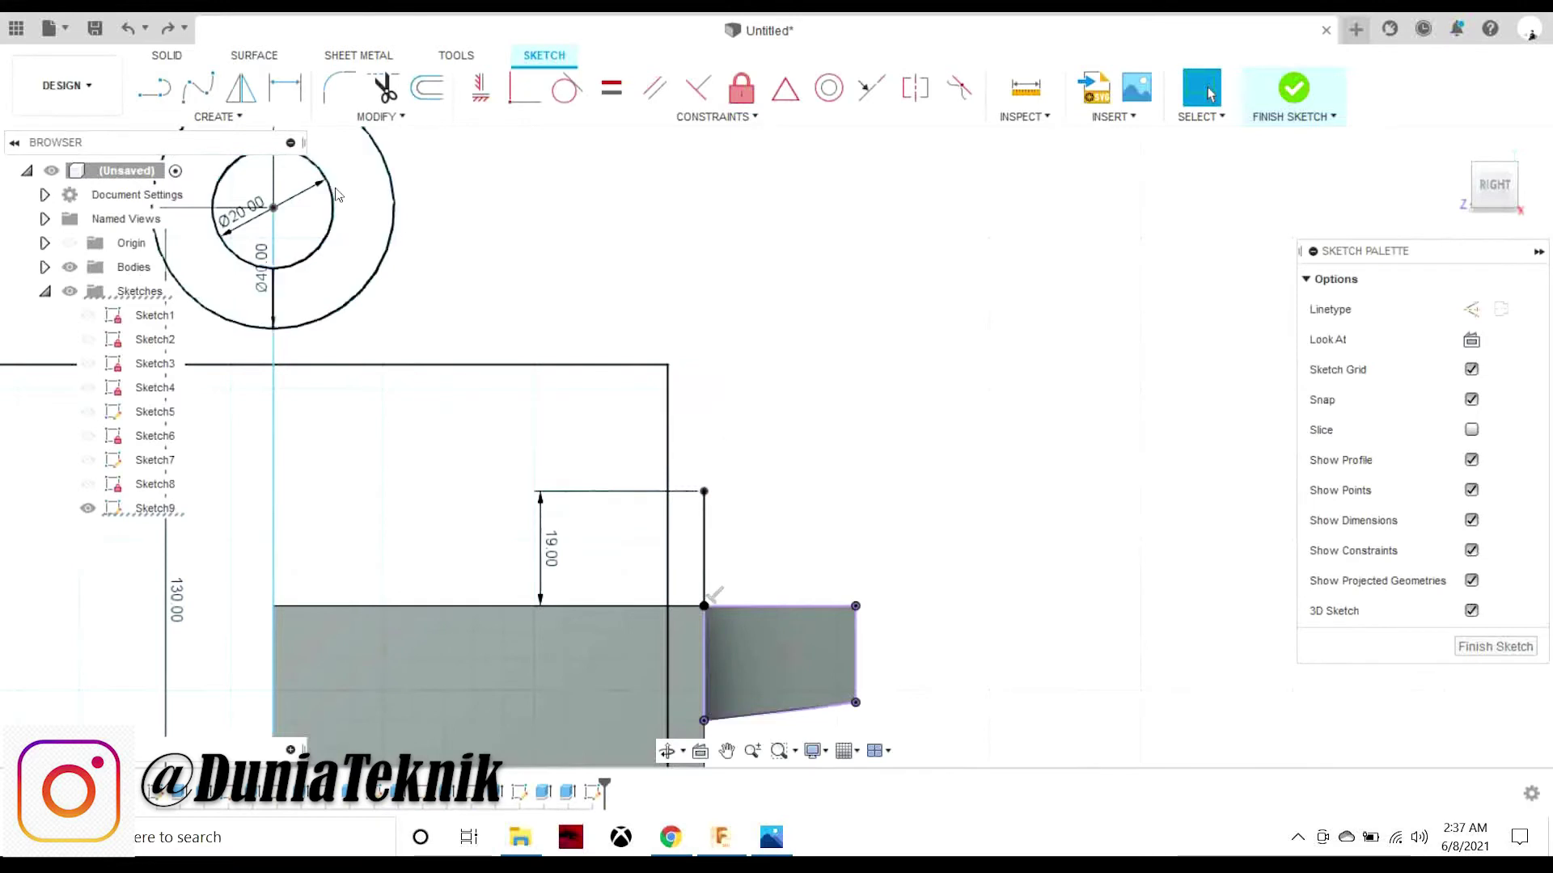
- Draw a 5 mm line from the wall's top corner and a vertical wall edge down from its end
key(l)
click(667, 363)
text(5)
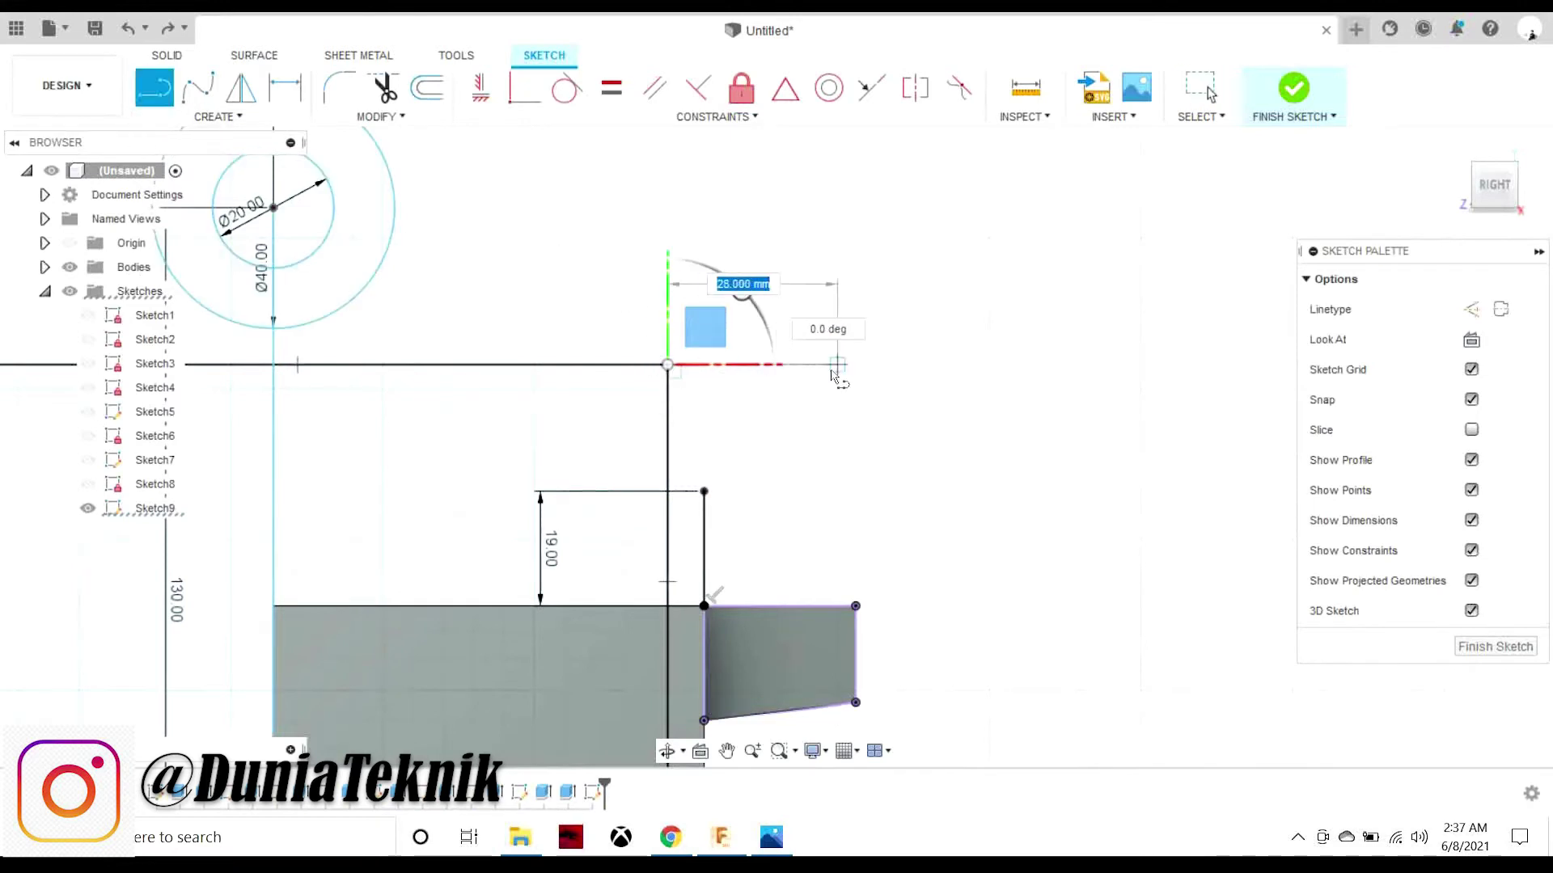
key(Return)
key(Escape)
click(161, 86)
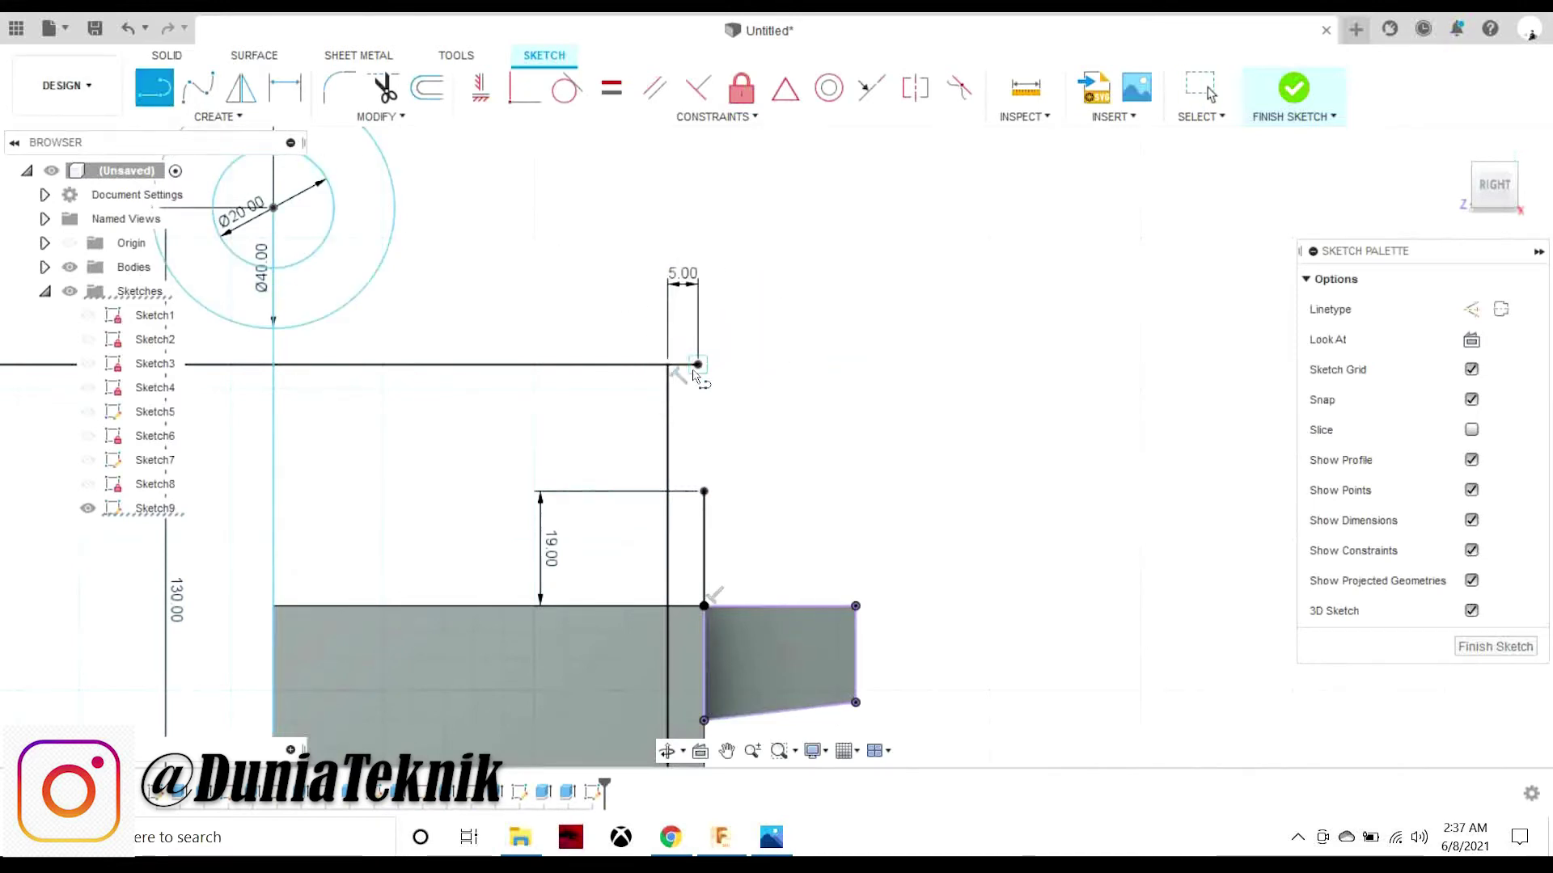
click(697, 364)
click(698, 531)
key(Escape)
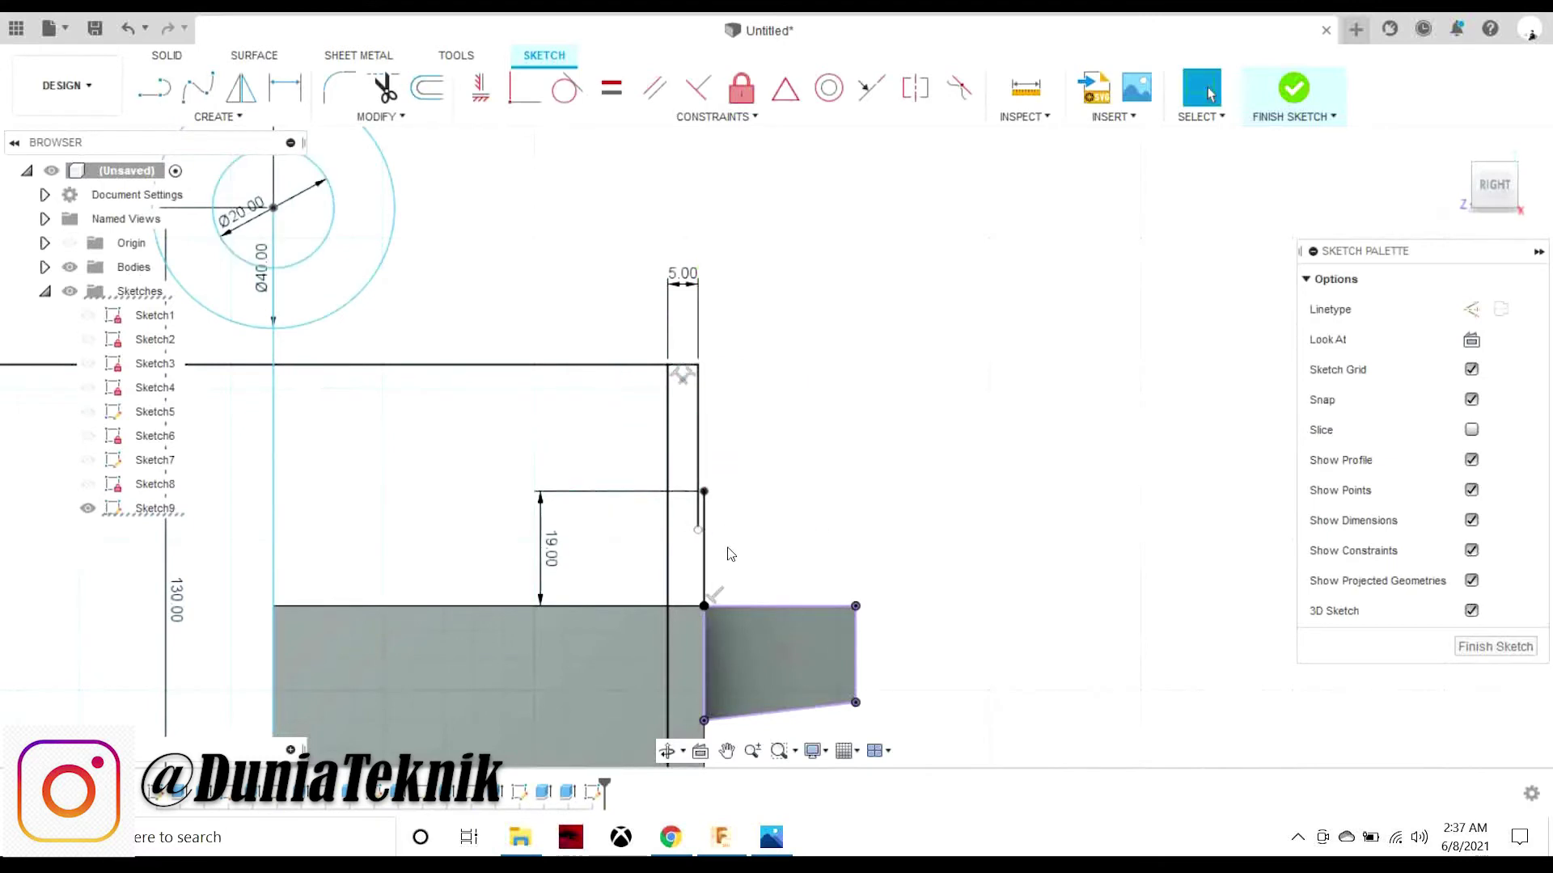
- Add a 6 mm ledge line from the top of the 19 mm line
key(l)
scroll(704, 492, up, 4)
click(705, 493)
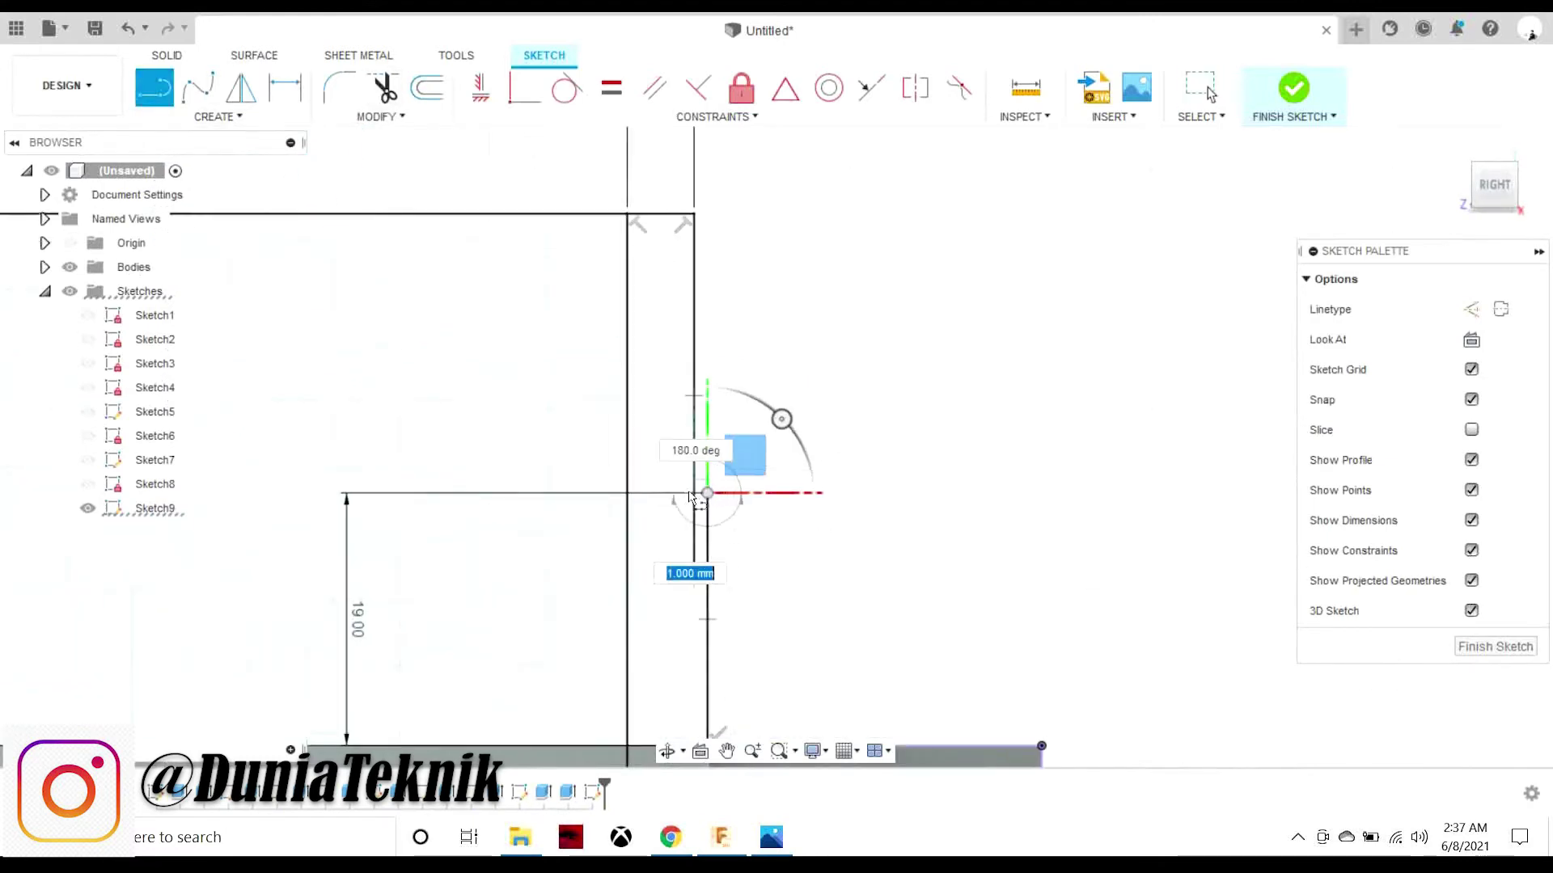
scroll(691, 489, up, 3)
key(Escape)
key(l)
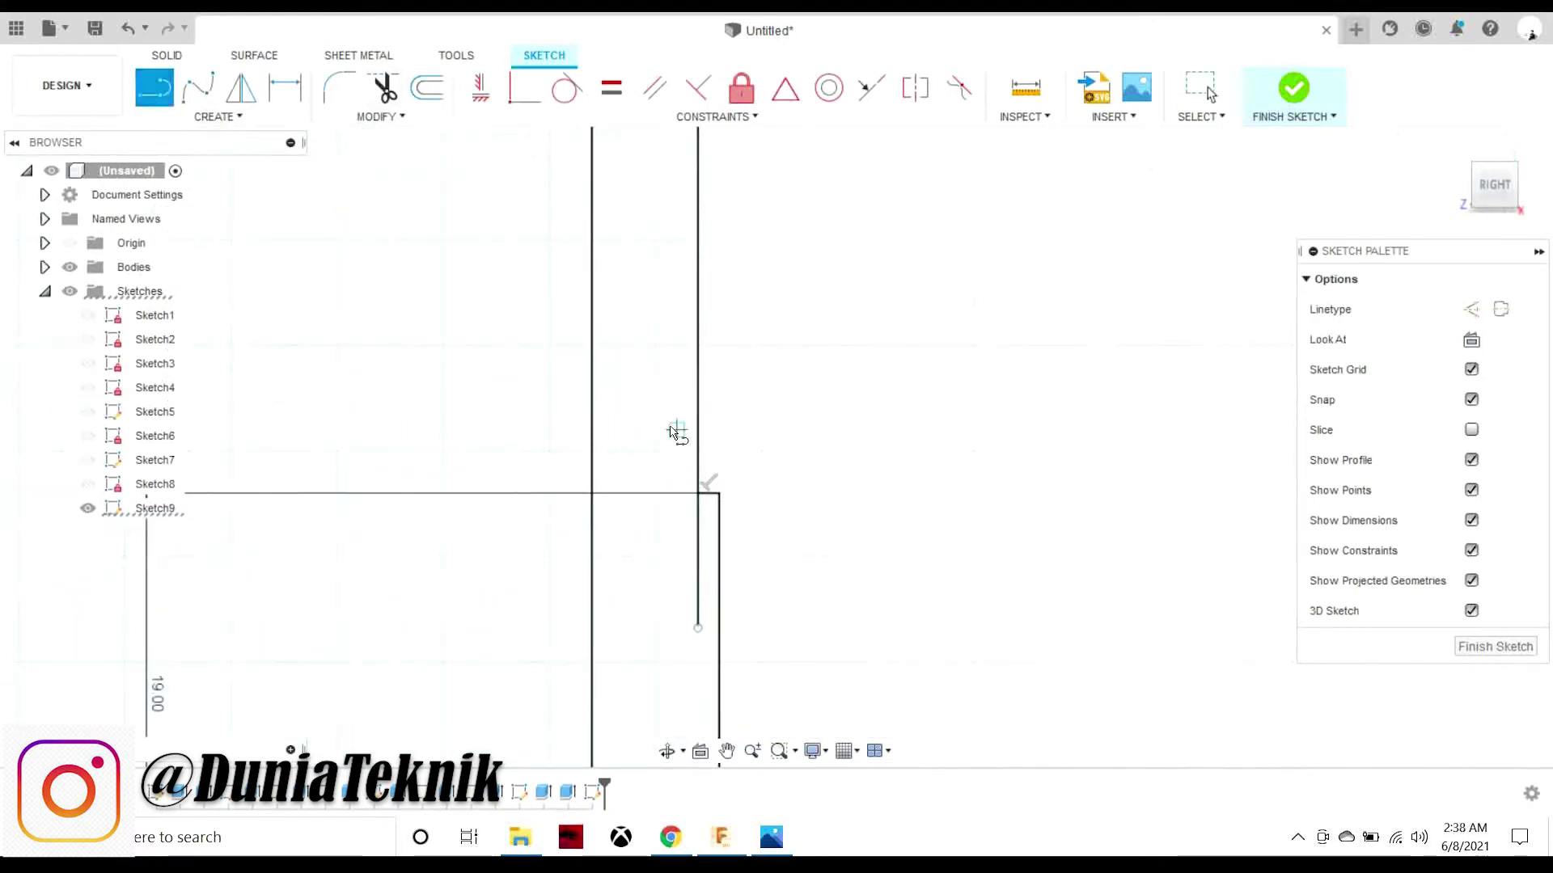
click(698, 492)
text(6)
key(Return)
key(Escape)
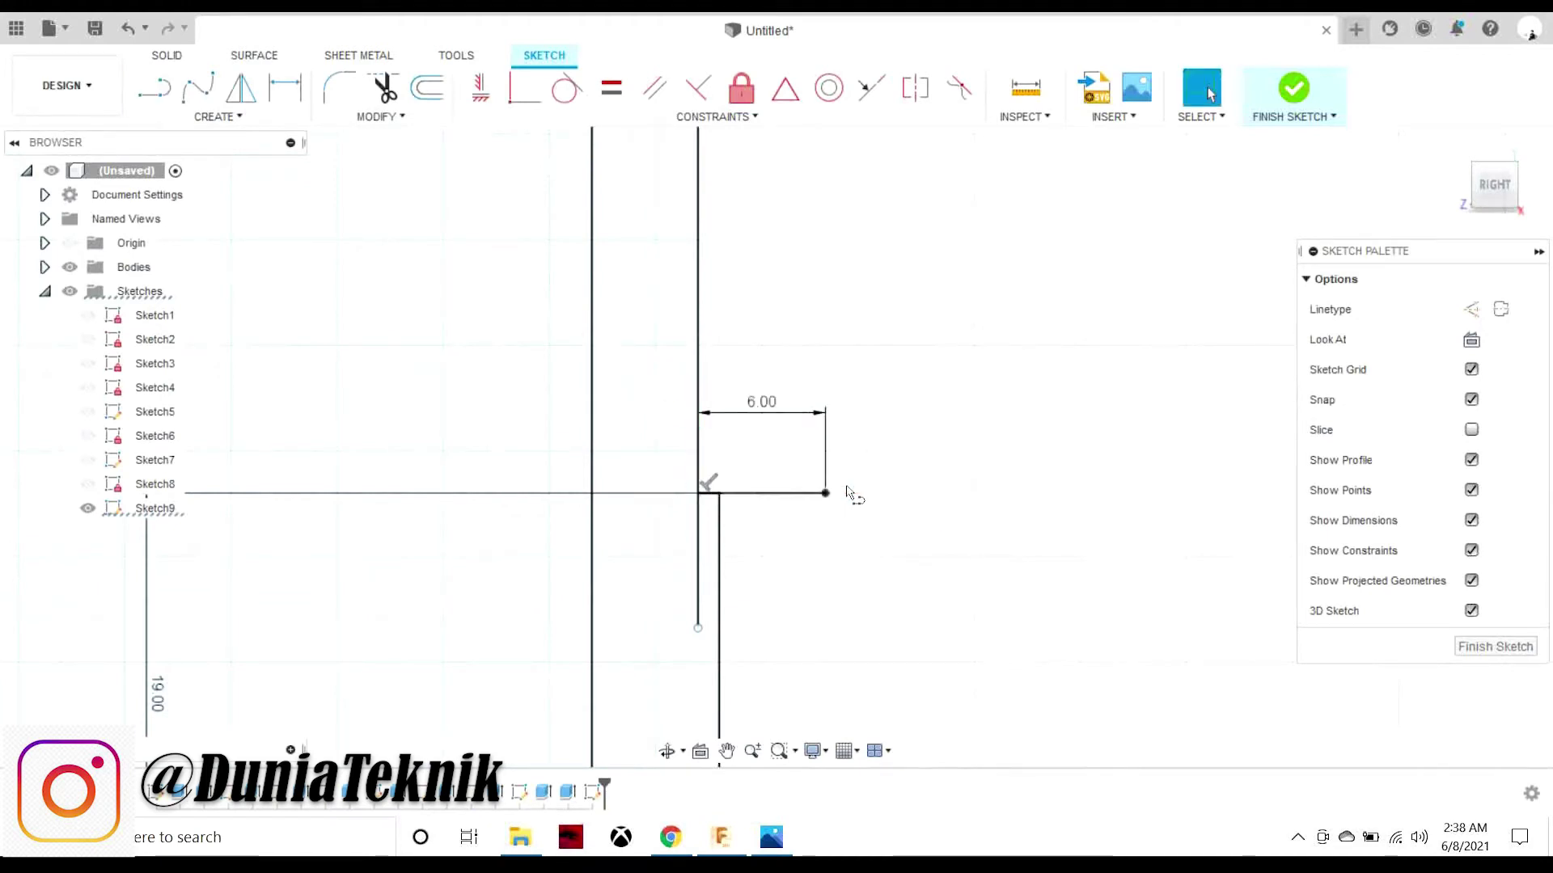
- Trim the wall edge below the ledge, undoing one wrong trim along the way
key(t)
click(718, 576)
scroll(693, 475, down, 2)
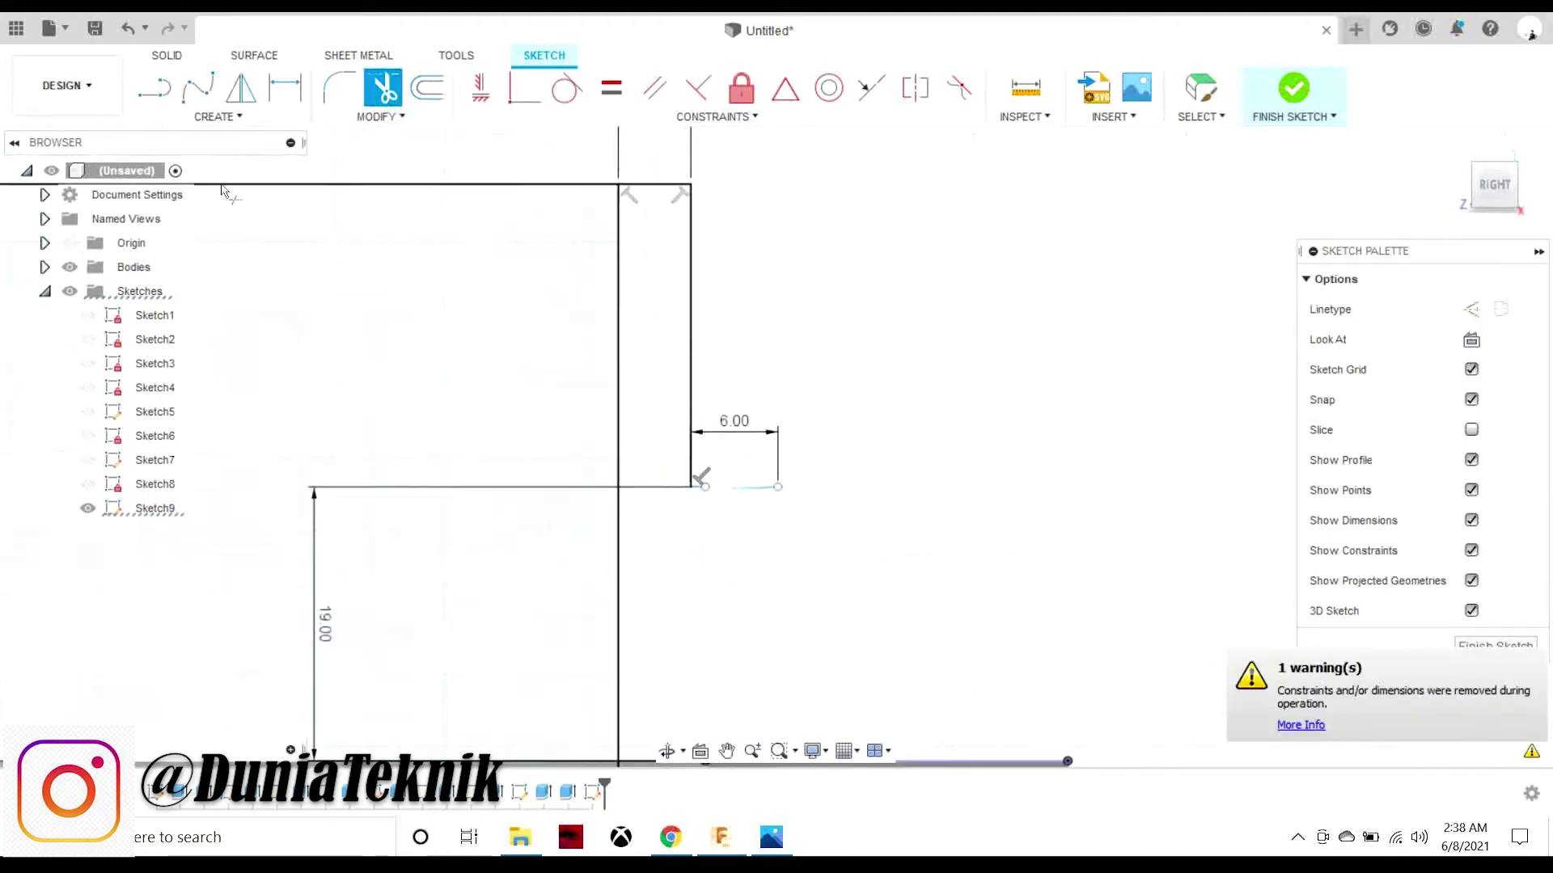
key(Escape)
click(145, 28)
click(162, 53)
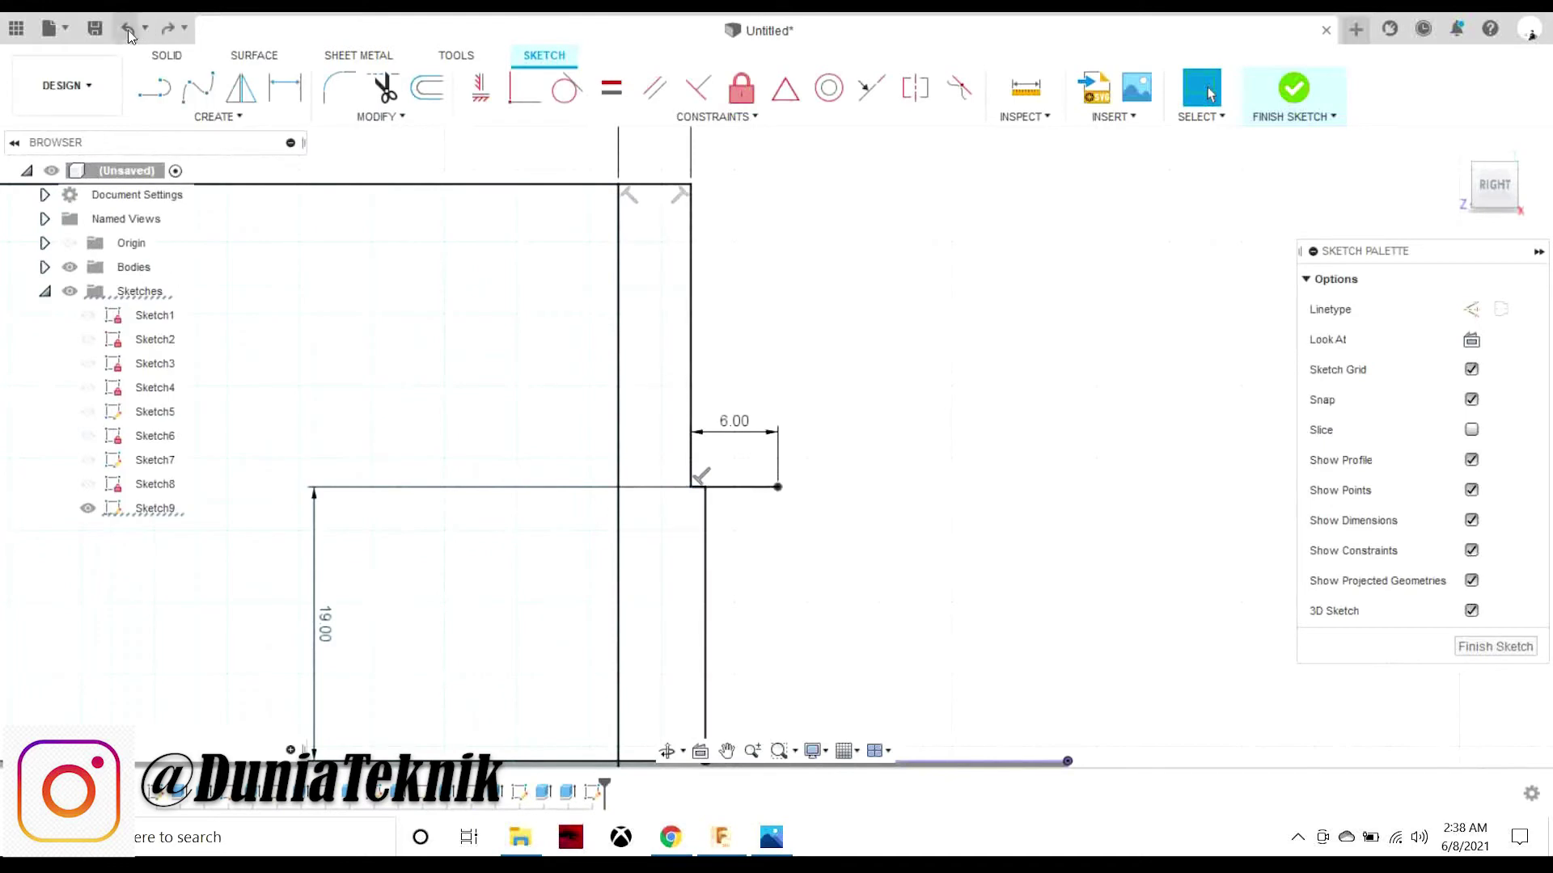
click(128, 28)
key(t)
click(691, 538)
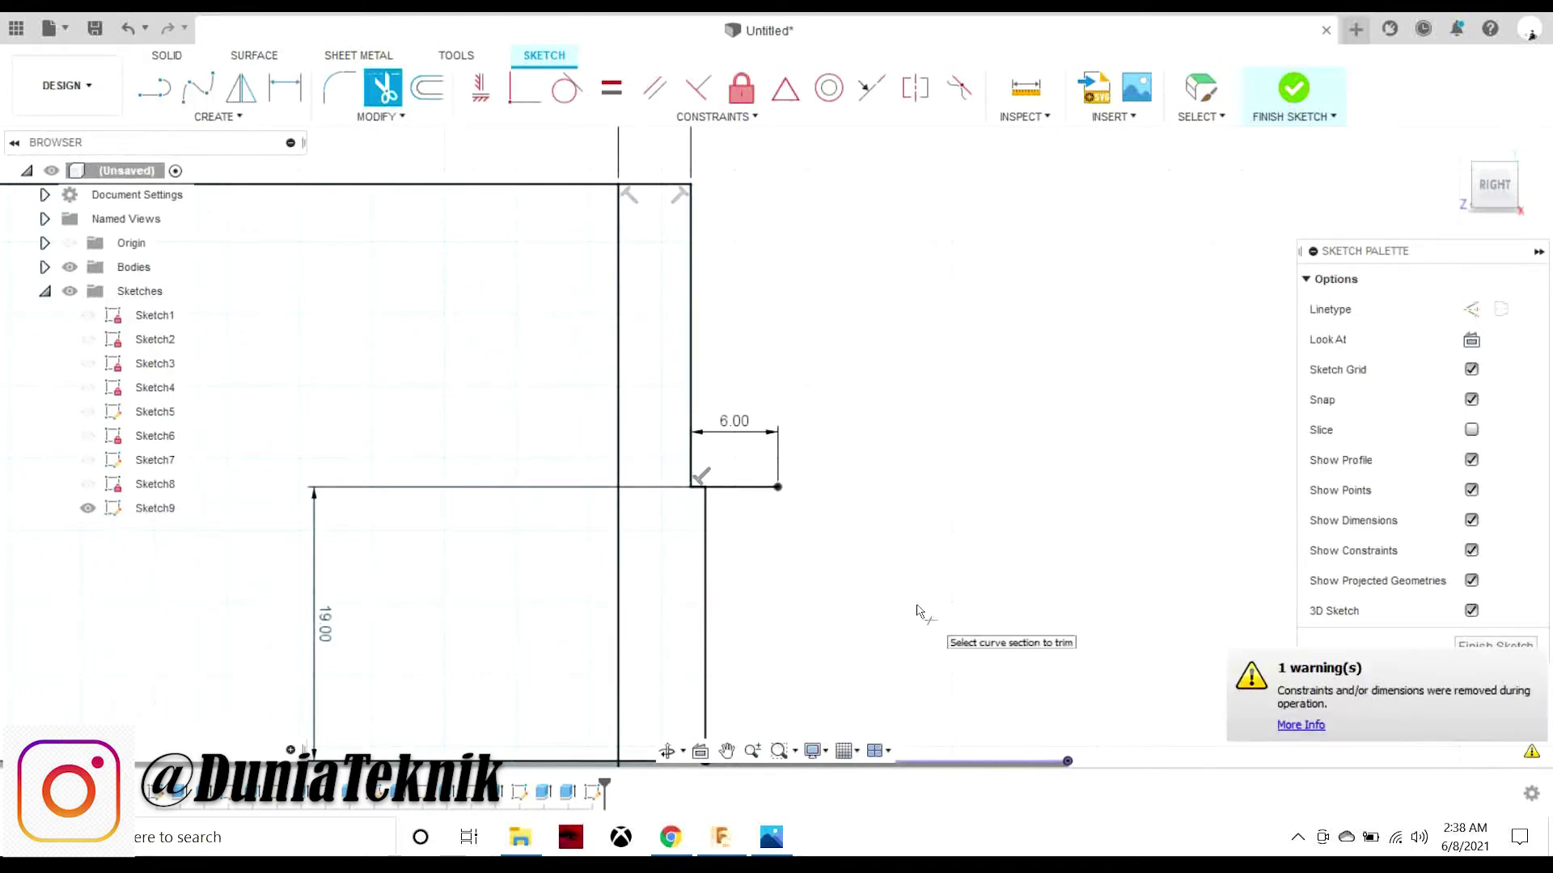
scroll(919, 612, down, 1)
scroll(807, 639, down, 2)
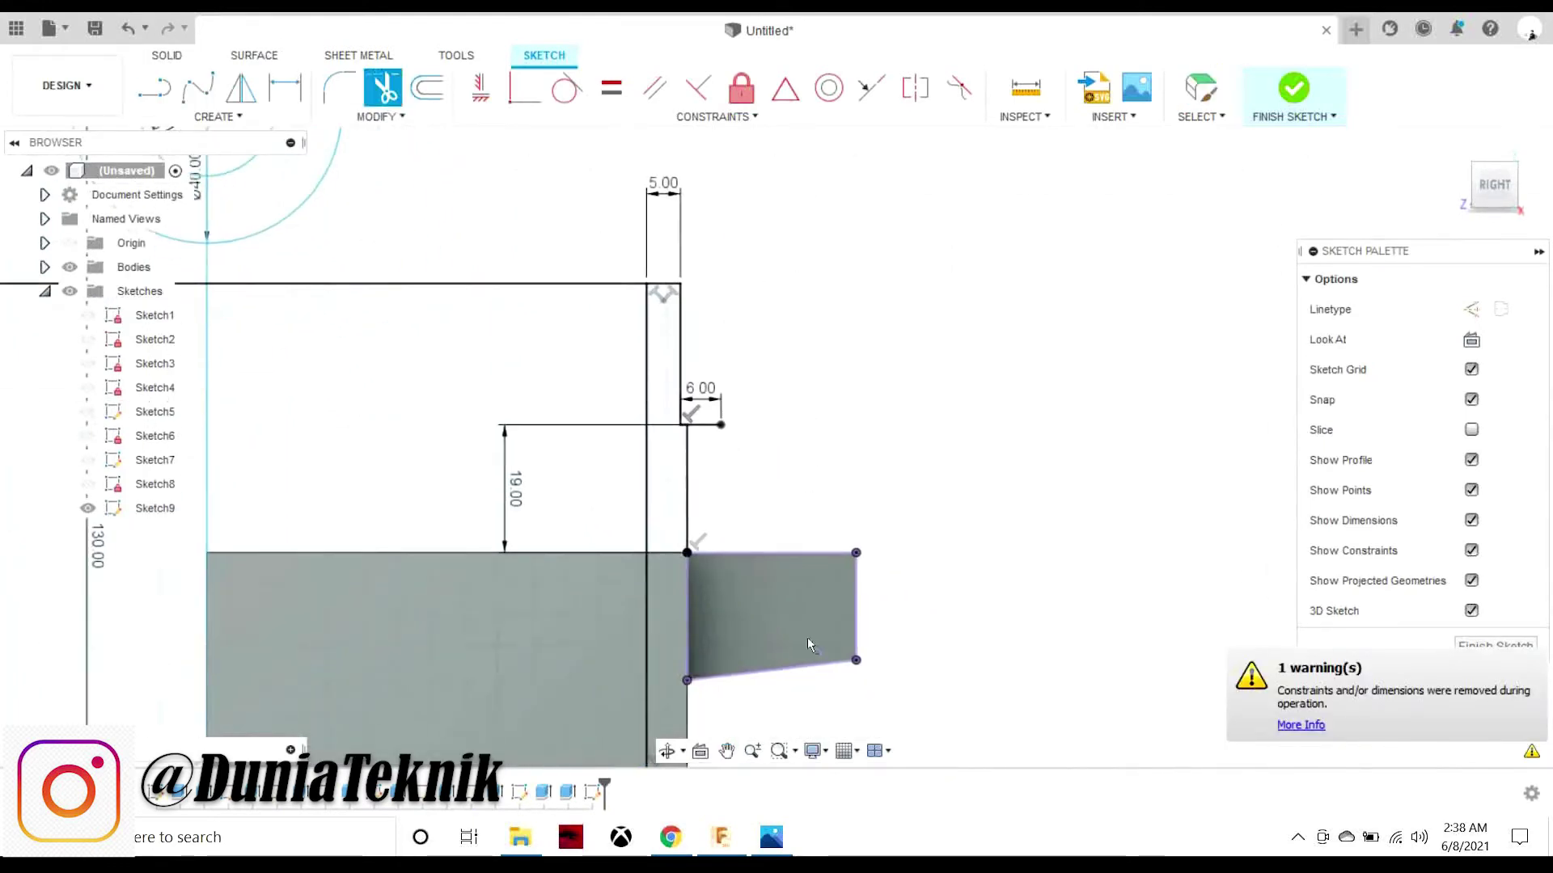
scroll(807, 638, down, 1)
click(771, 837)
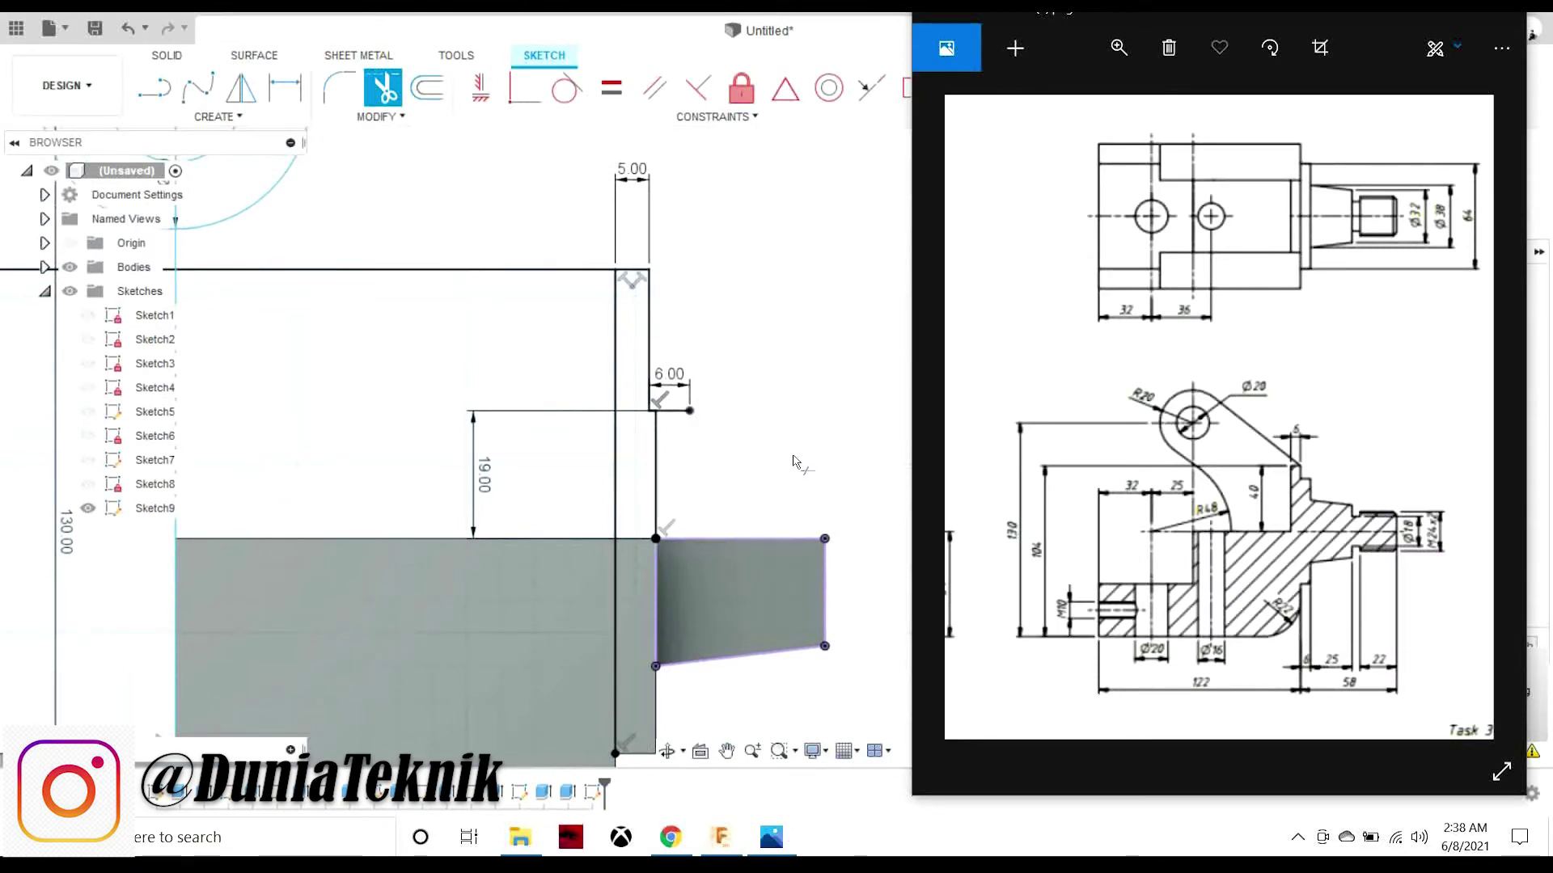
- Draw a 16 mm vertical line up from the shaft step's corner and compare with the reference
click(853, 516)
key(l)
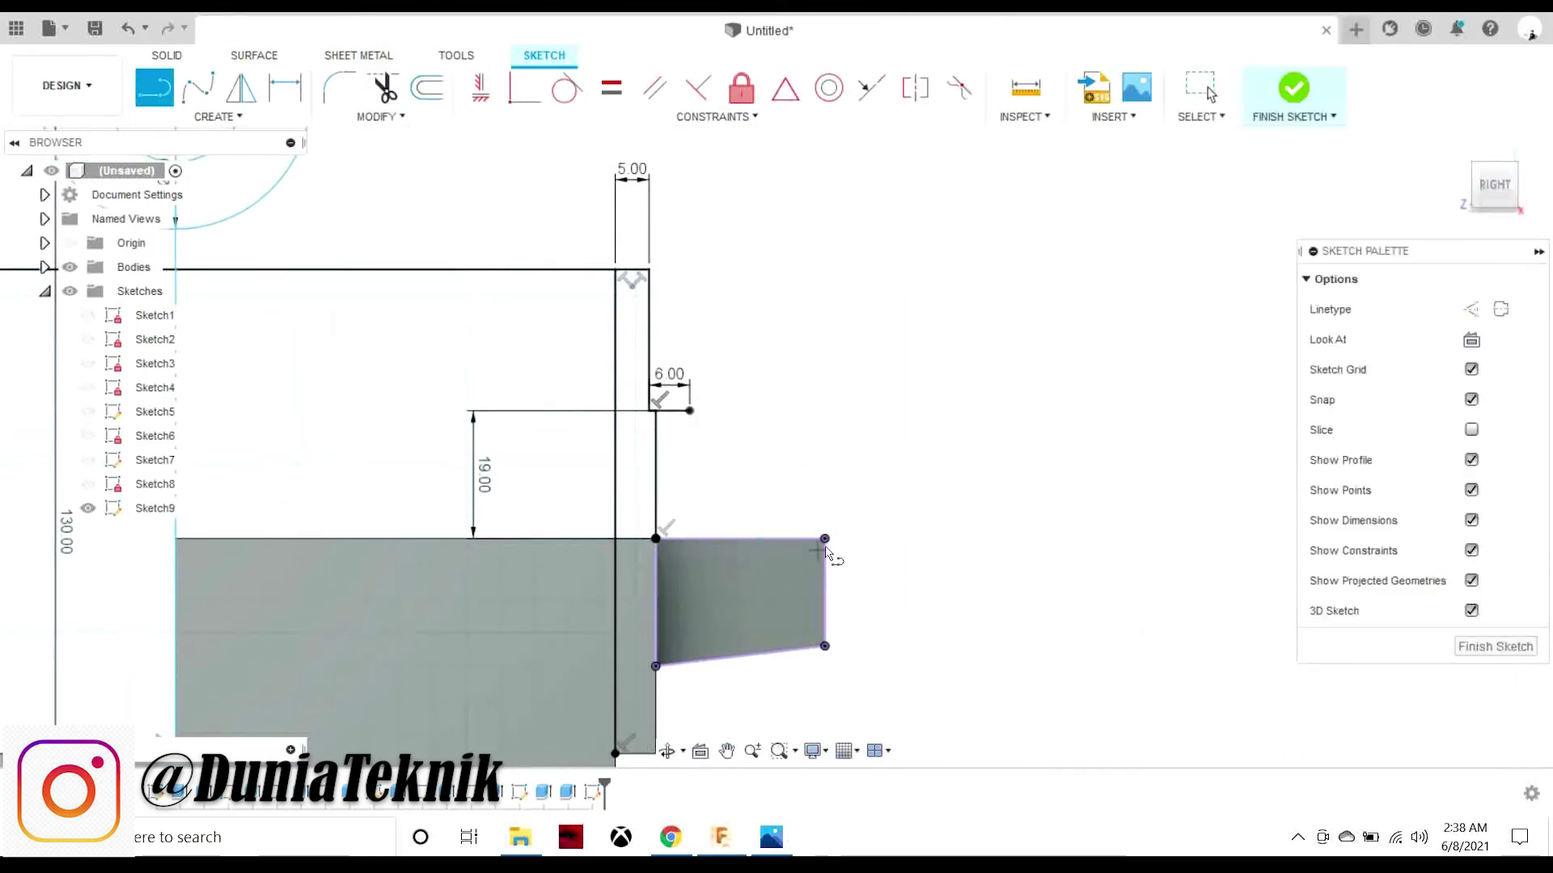
click(824, 538)
text(16)
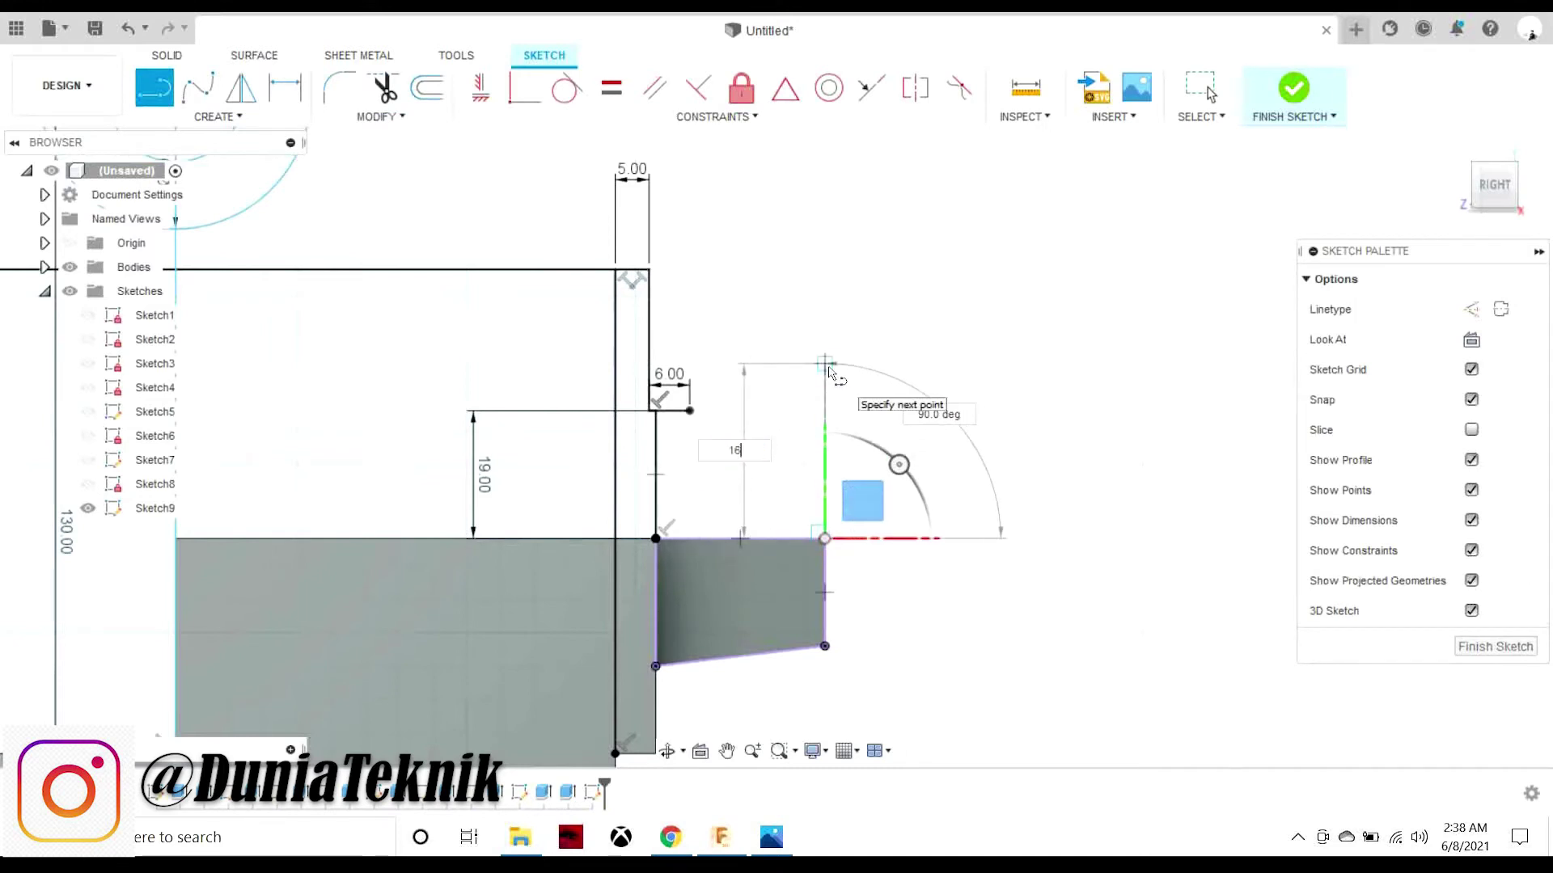
key(Return)
key(Escape)
key(l)
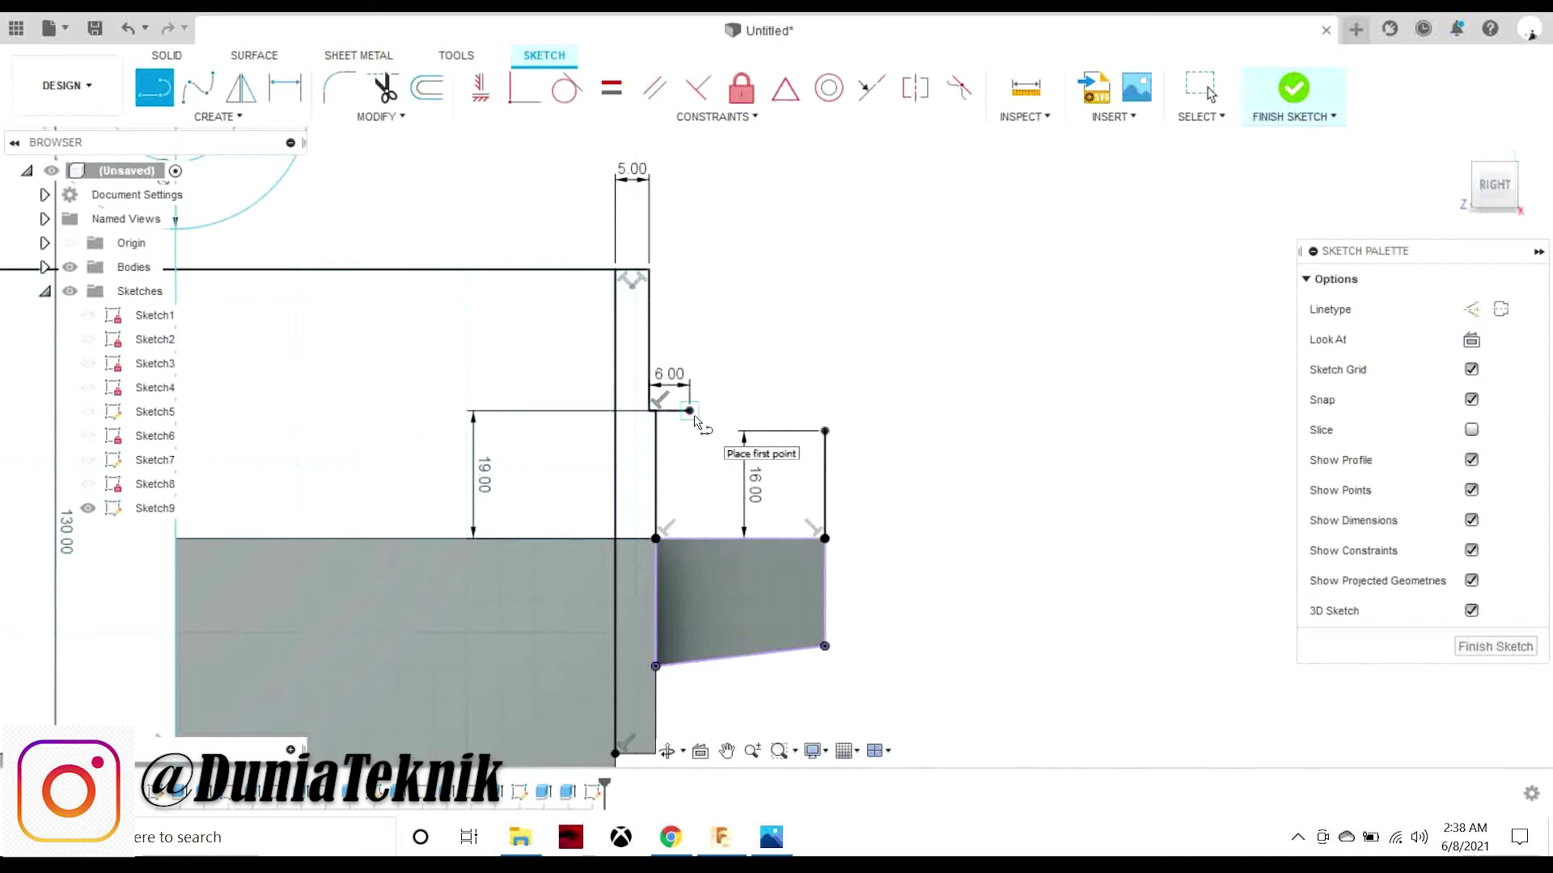
scroll(693, 416, down, 1)
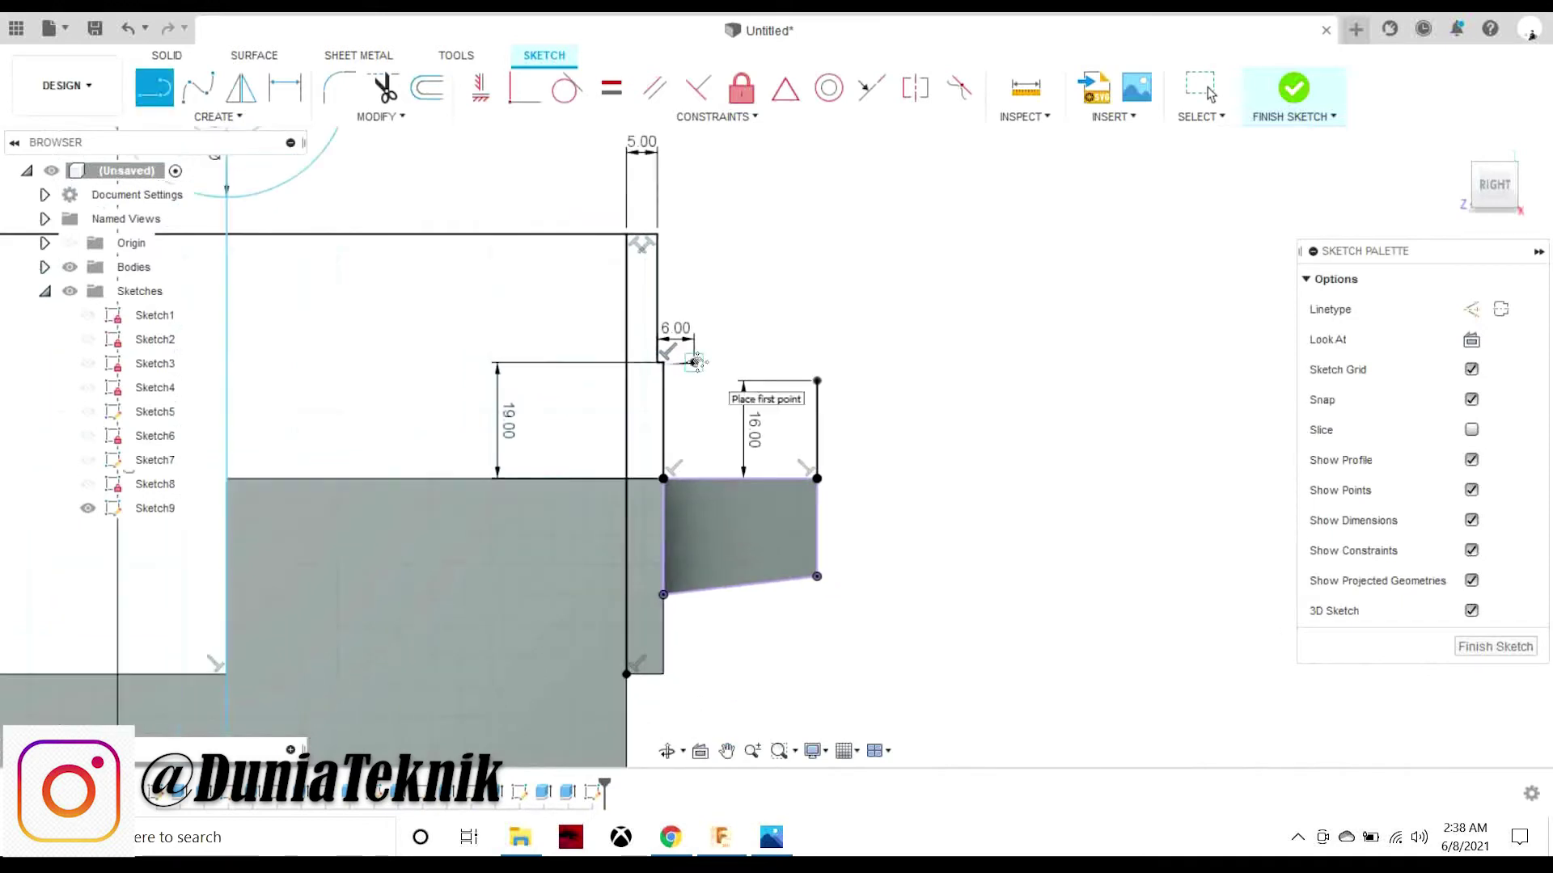
scroll(697, 372, down, 1)
click(780, 848)
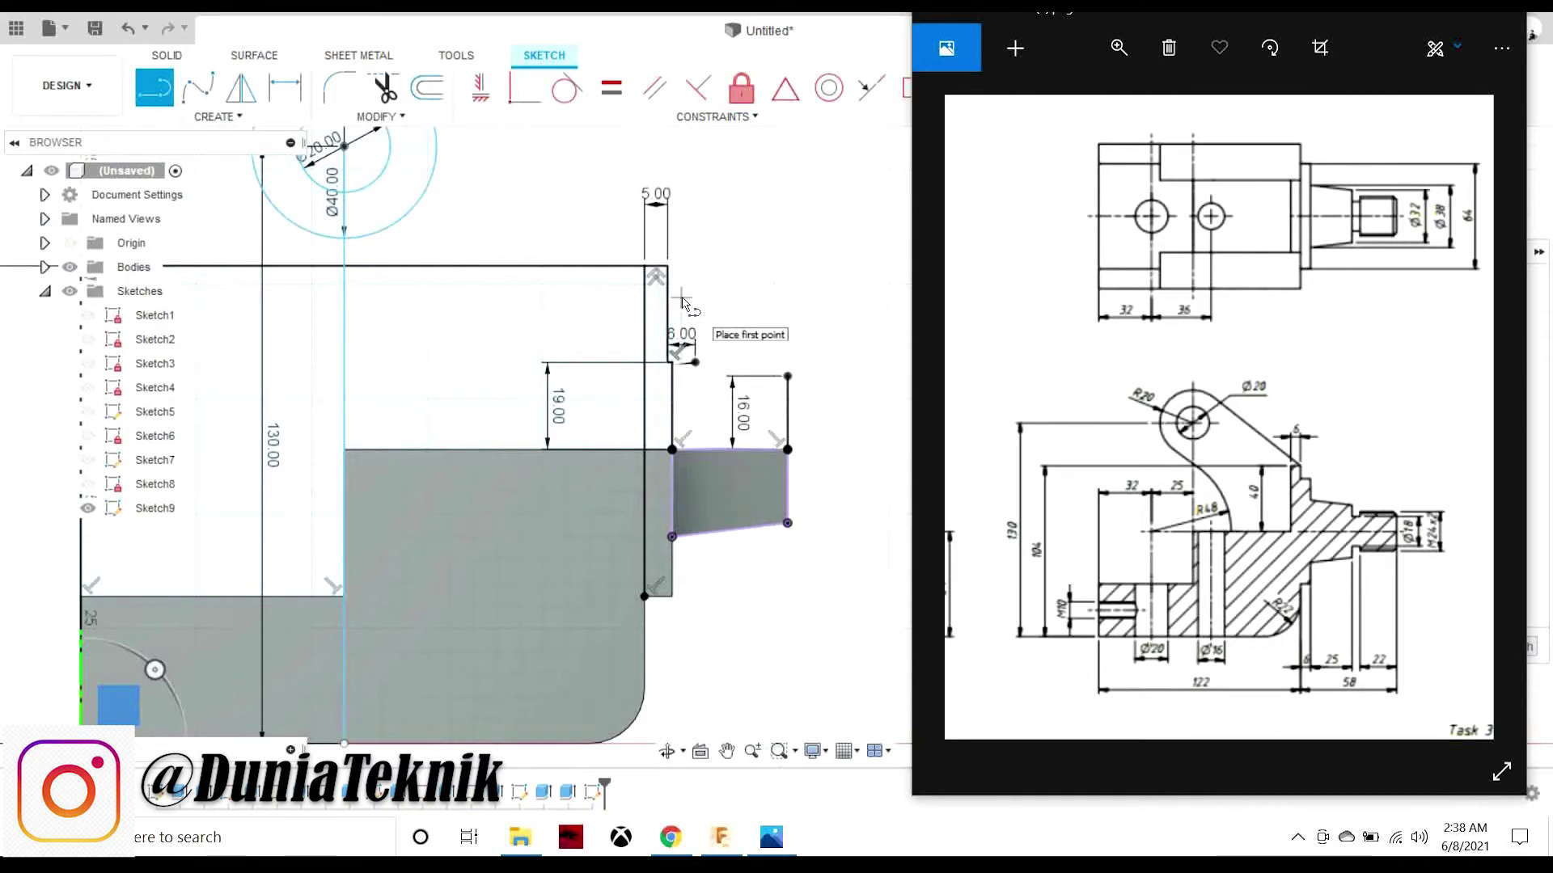
- Trim away the 6 mm ledge and leftover vertical segment, then add a 5 mm leftward line
click(811, 214)
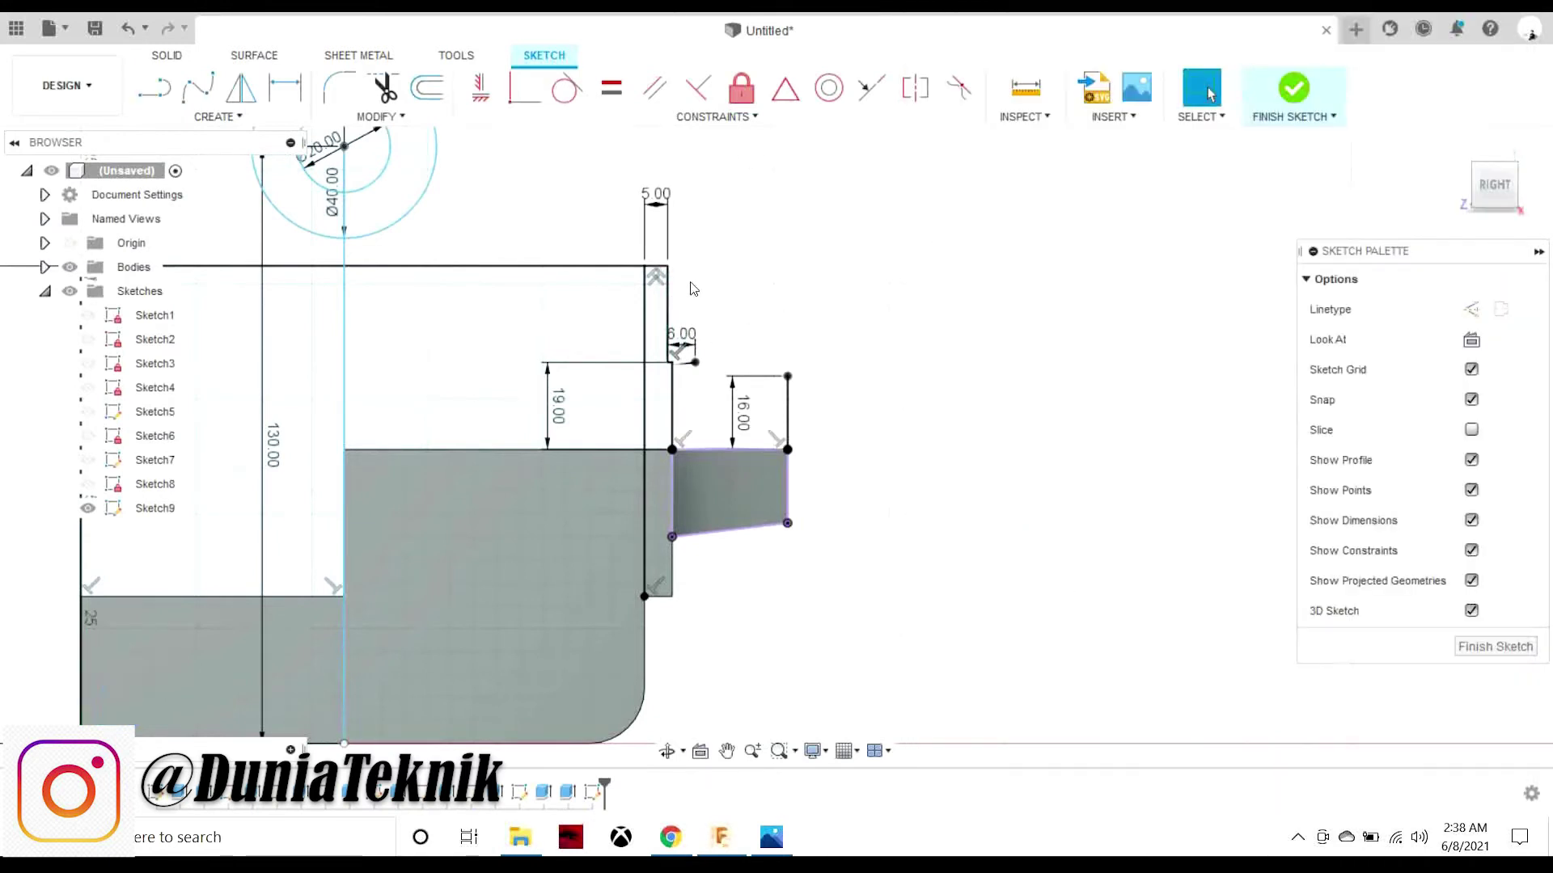
key(t)
click(669, 323)
click(668, 376)
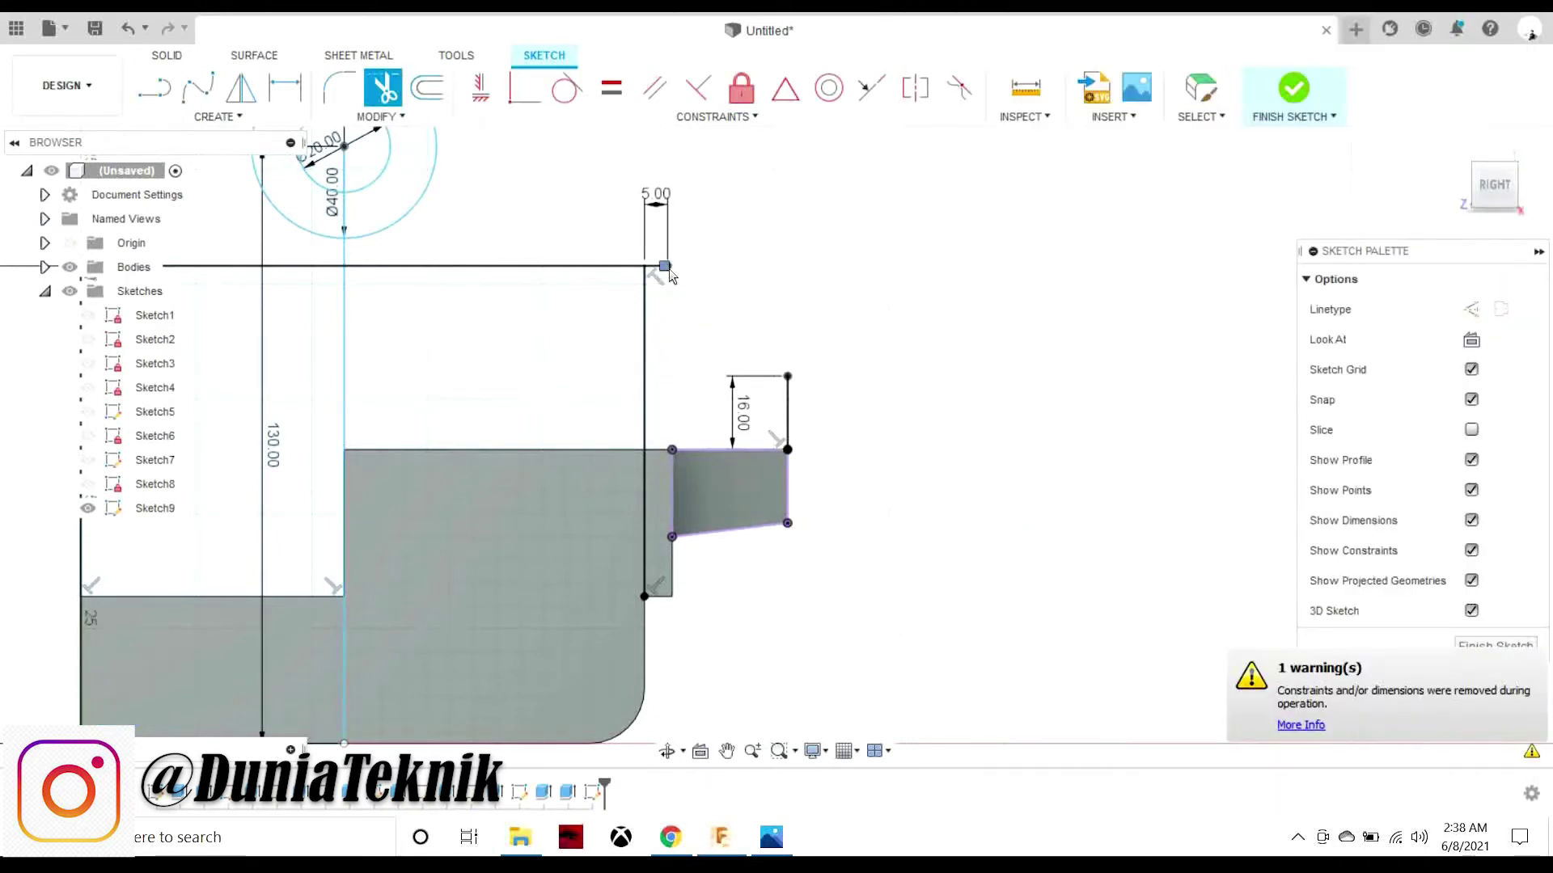
key(l)
scroll(700, 206, up, 3)
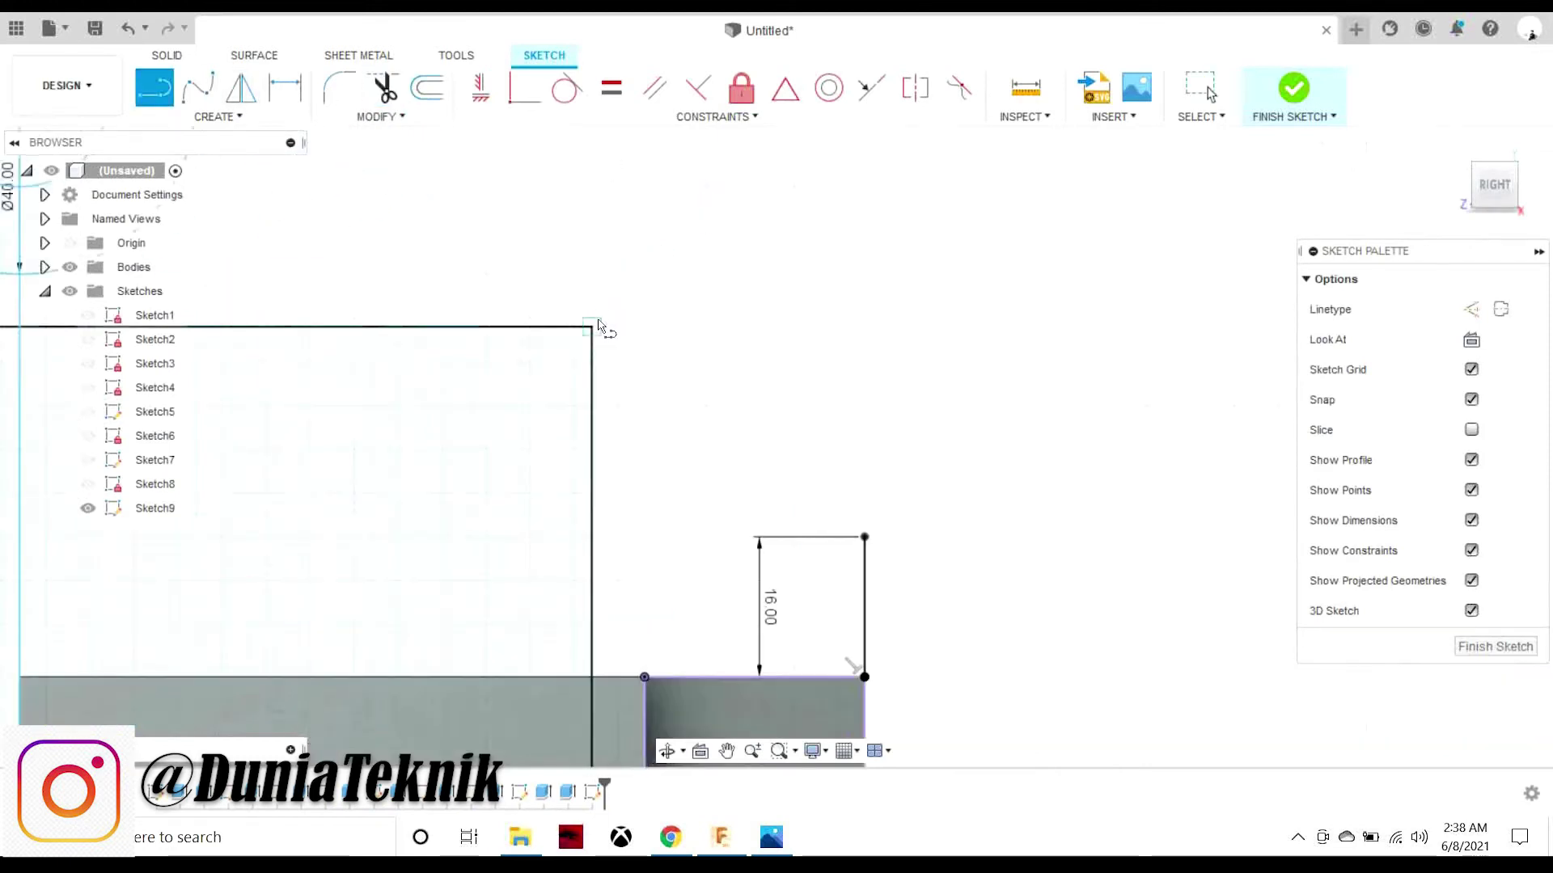
click(592, 326)
key(Return)
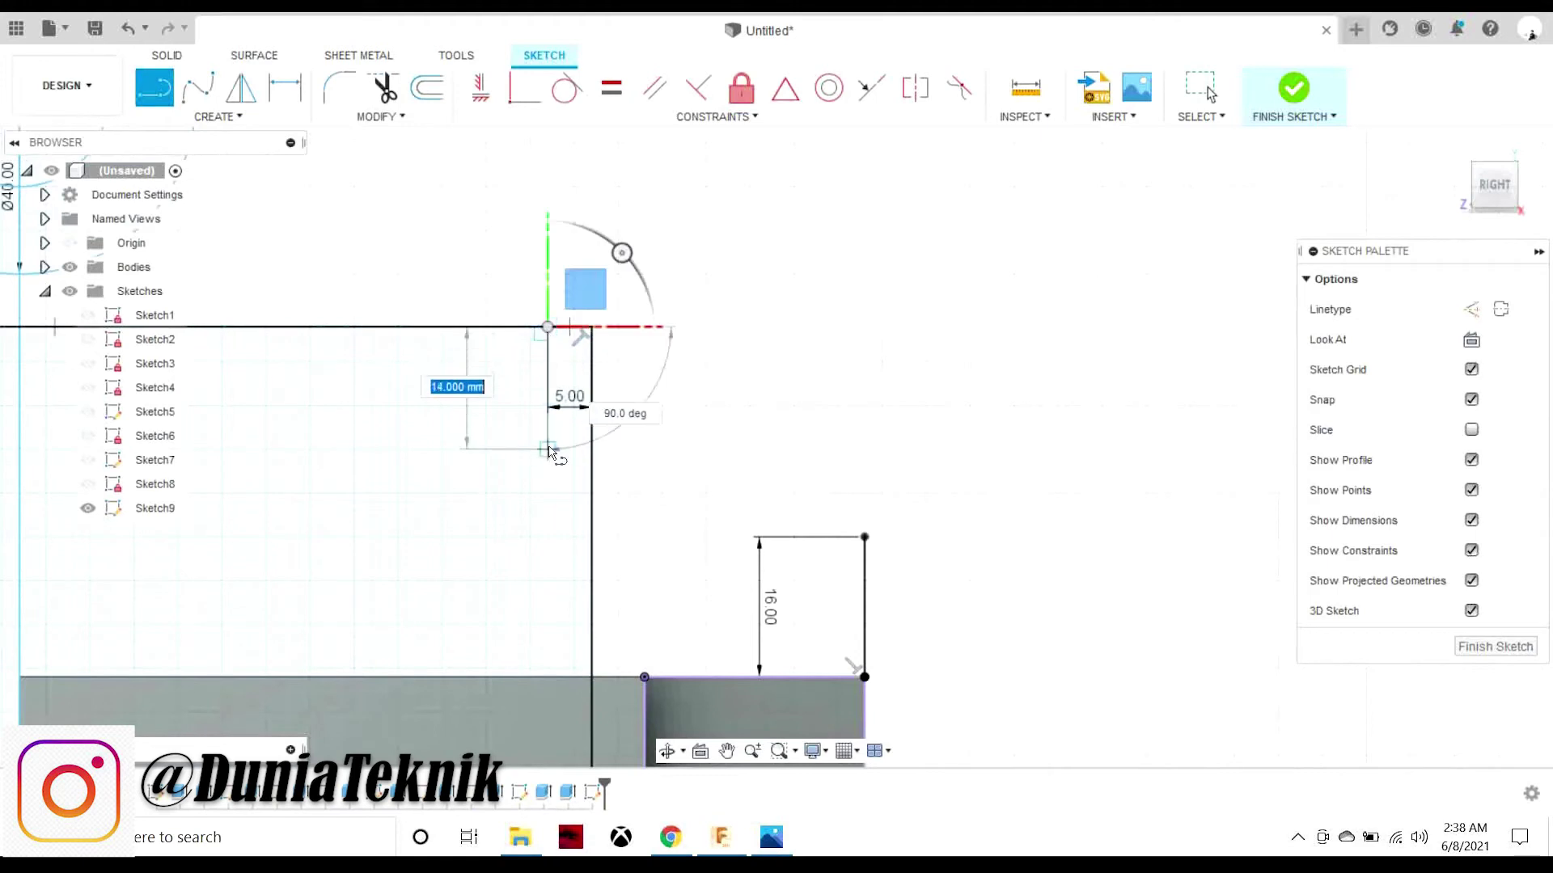
- Finish the 14 mm downward line and mirror the three tapered-step lines across the step's top edge
click(542, 605)
scroll(465, 226, down, 2)
scroll(447, 215, down, 2)
click(243, 87)
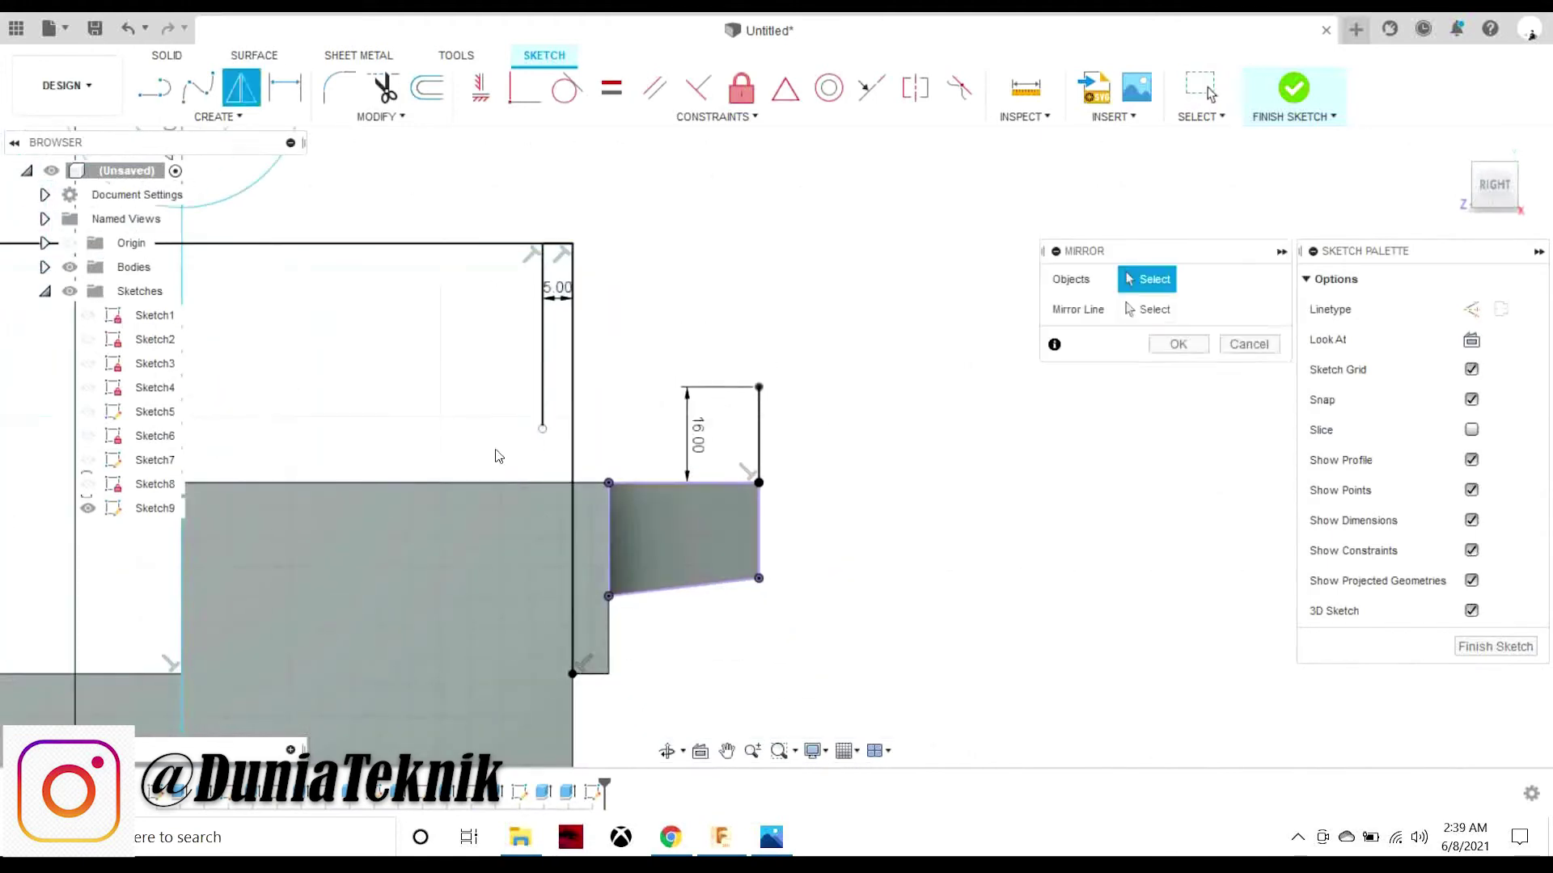
click(609, 665)
click(610, 541)
click(610, 638)
click(1152, 310)
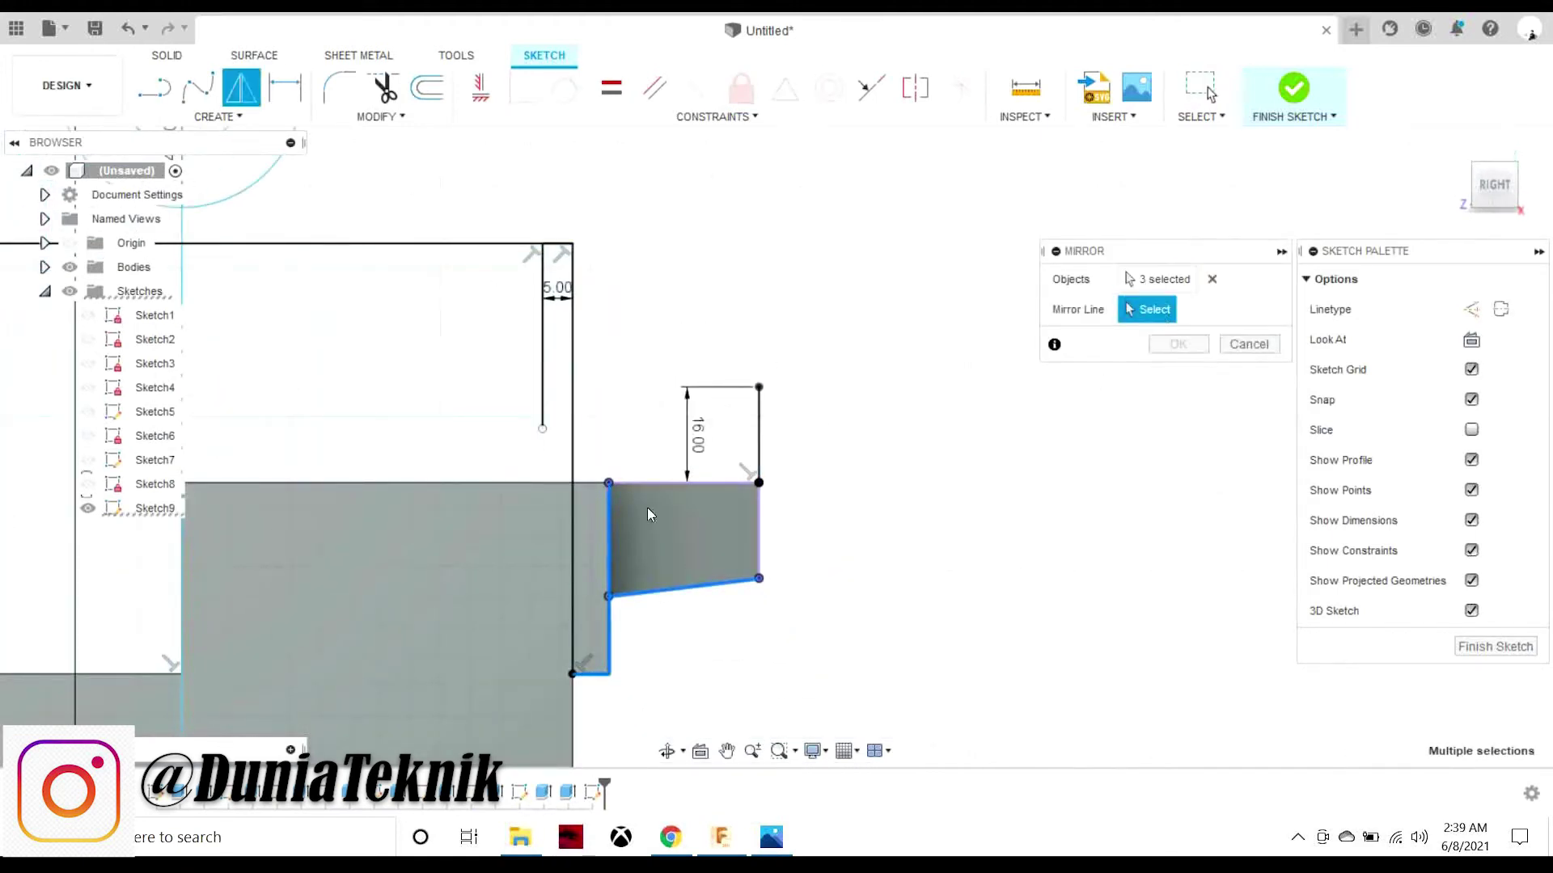
click(647, 483)
click(1178, 343)
- Start a two-point rectangle at the wall top, checking the reference drawing
scroll(555, 295, up, 2)
click(219, 117)
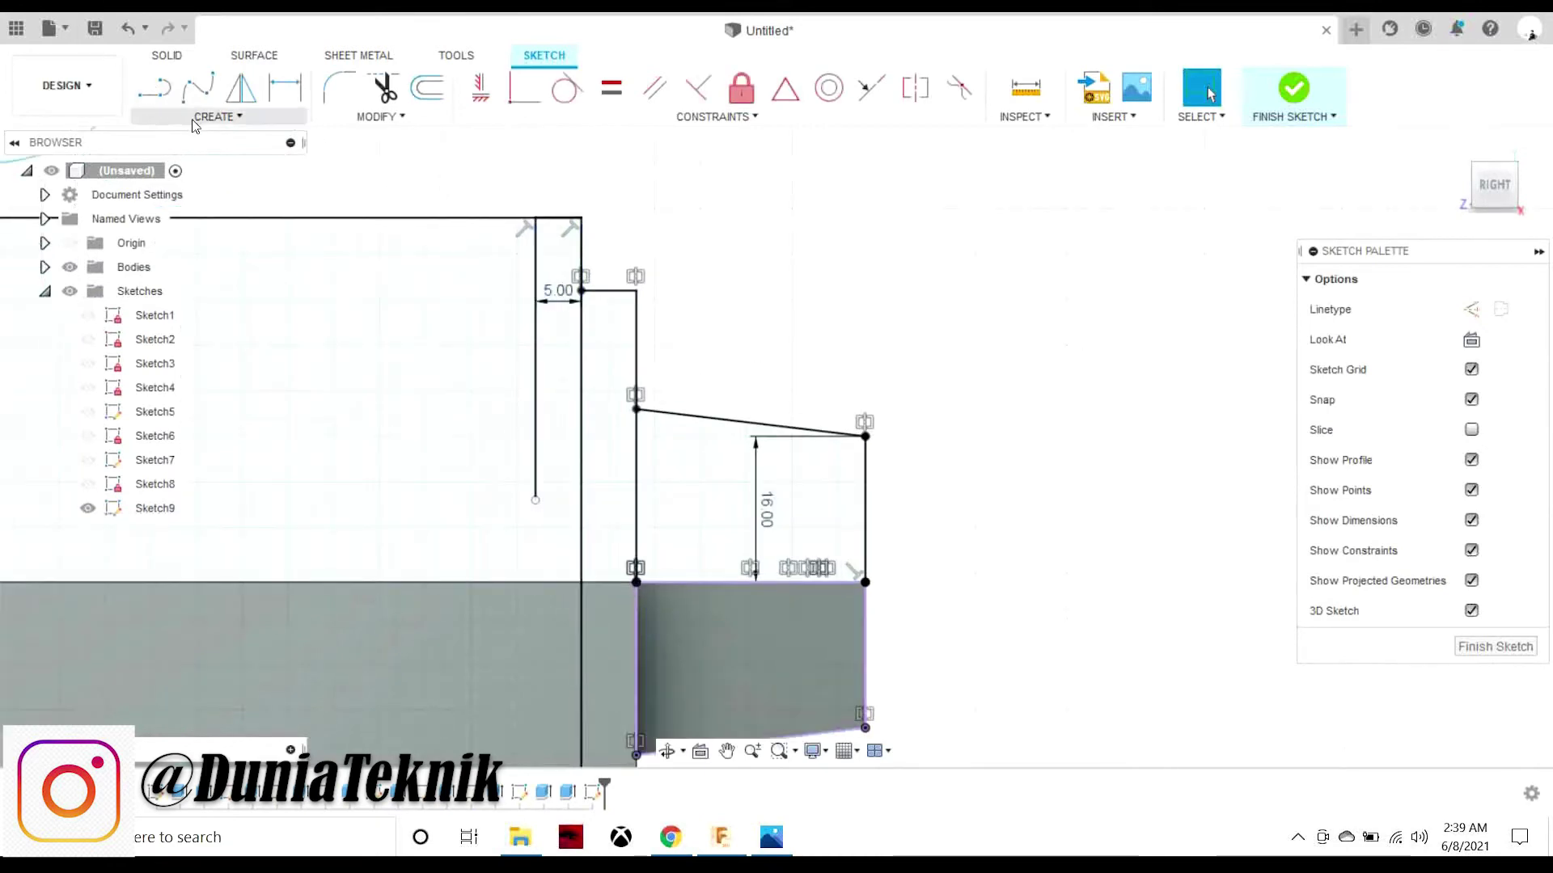
click(376, 161)
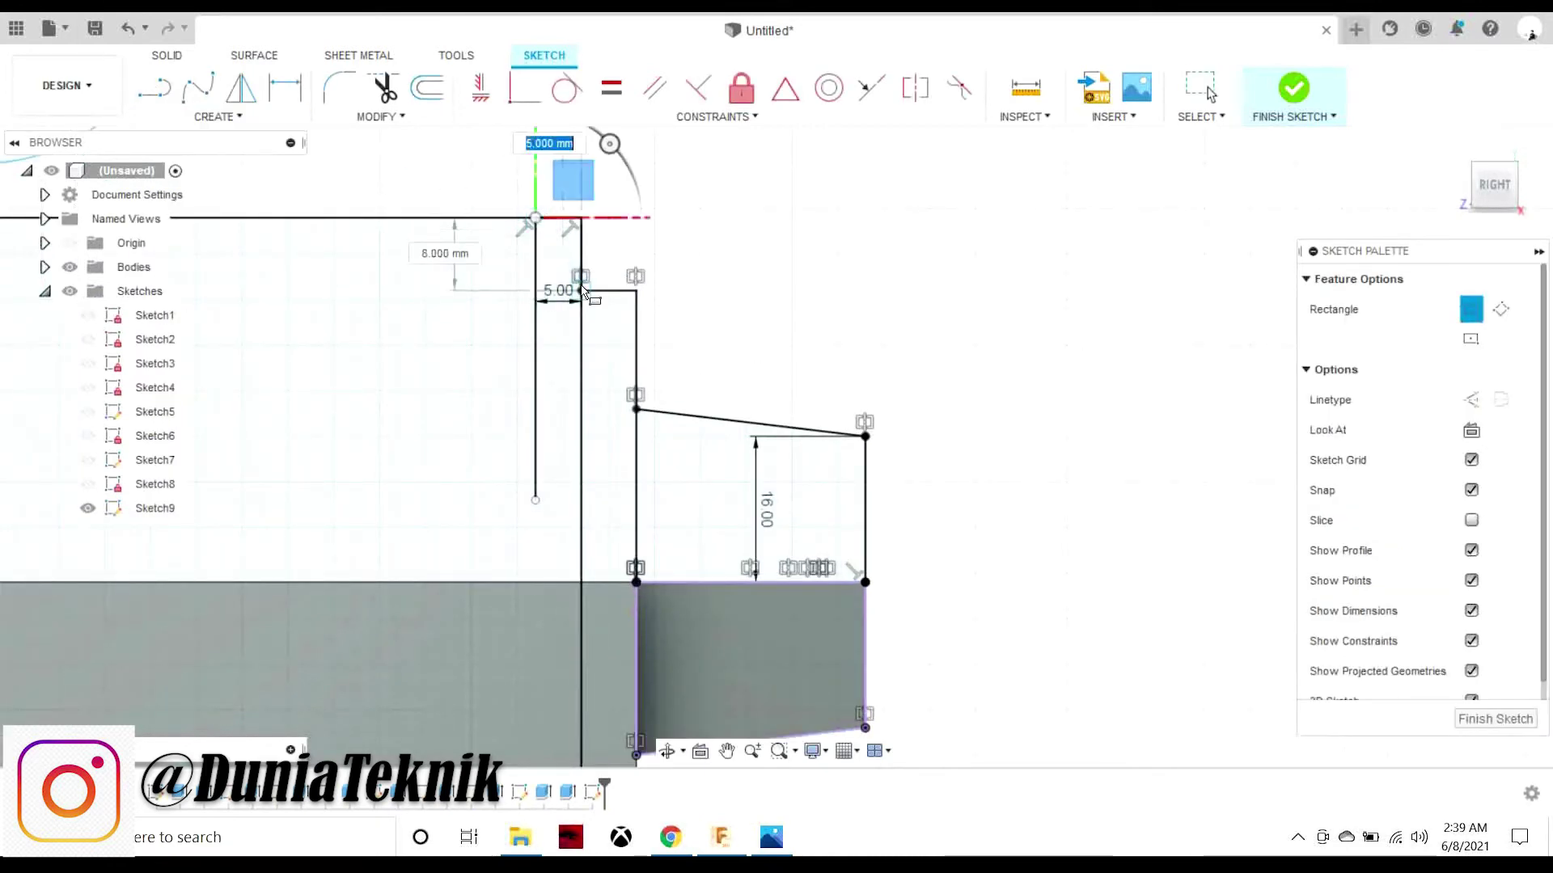
scroll(583, 292, down, 1)
scroll(582, 292, down, 2)
click(770, 838)
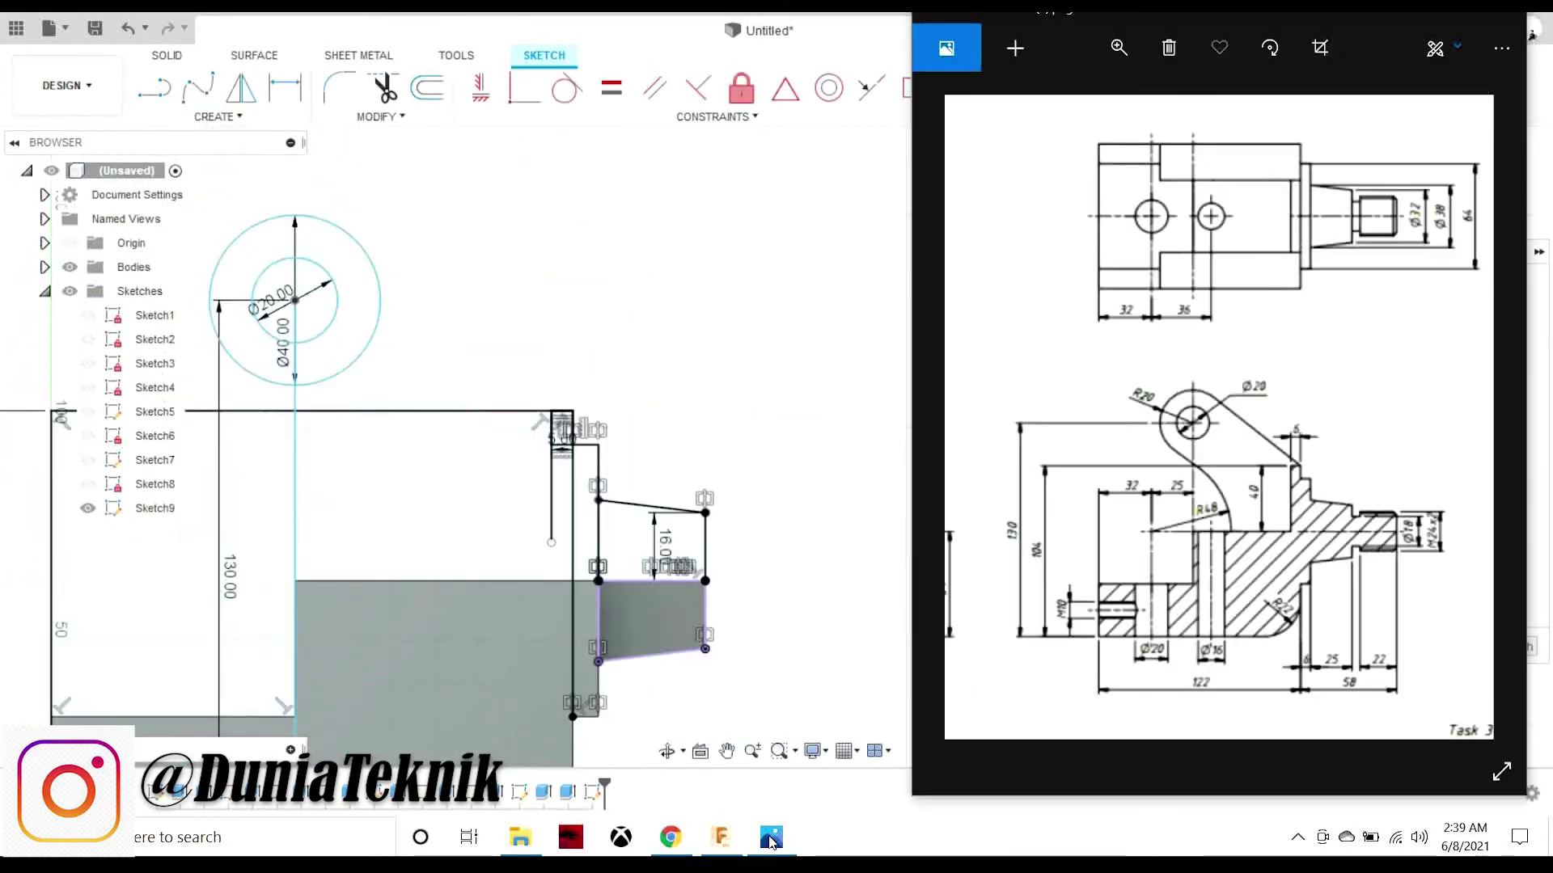
click(153, 87)
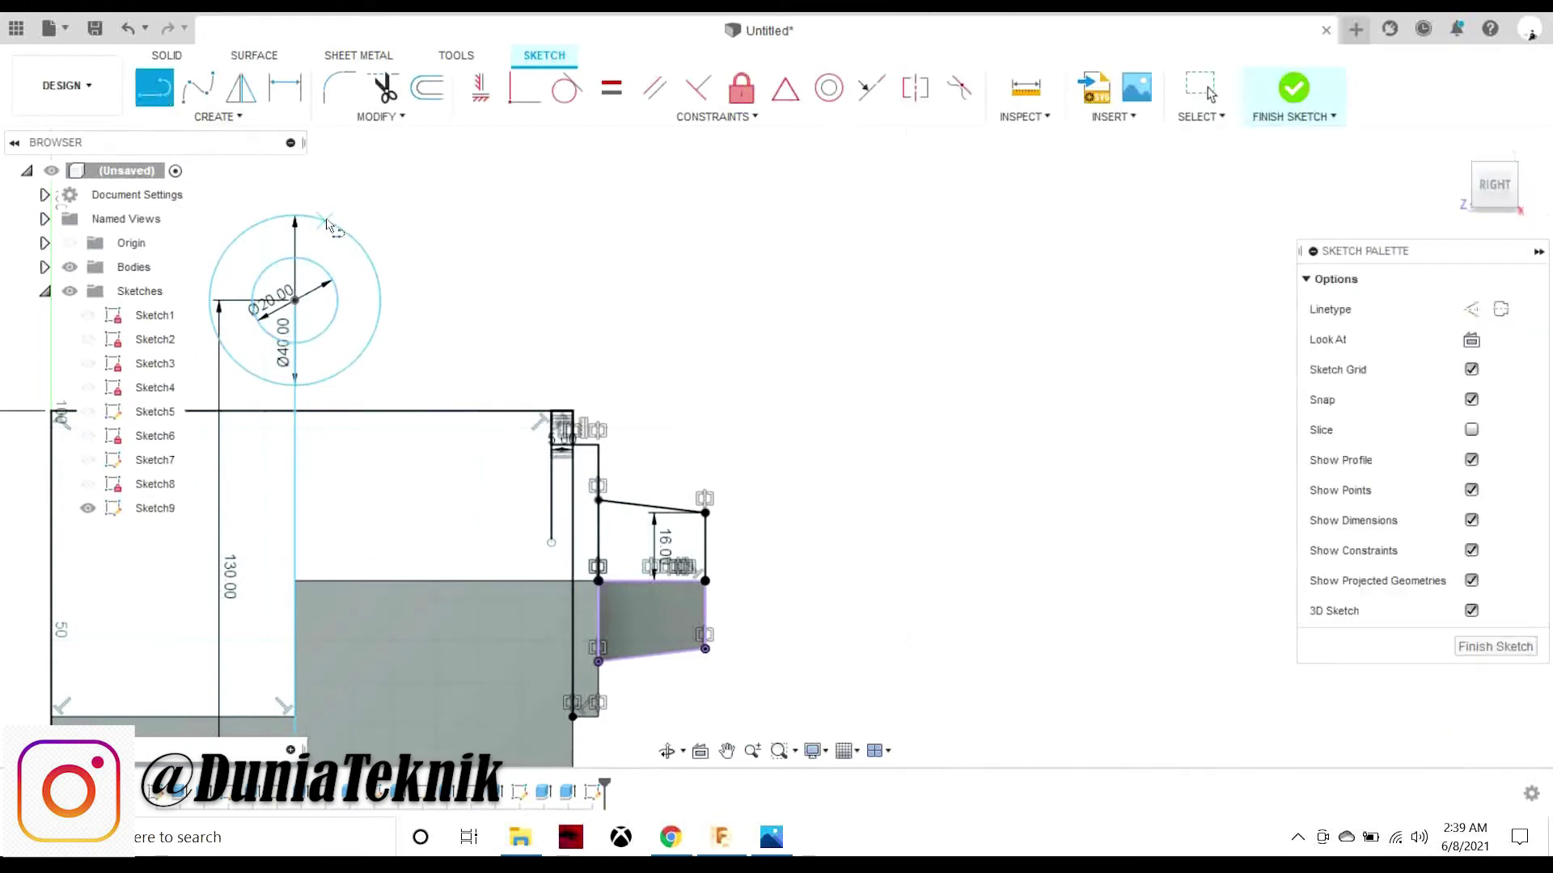
- Draw a slanted line from the wall corner to the circle and trim the extra horizontal and vertical segments
click(574, 412)
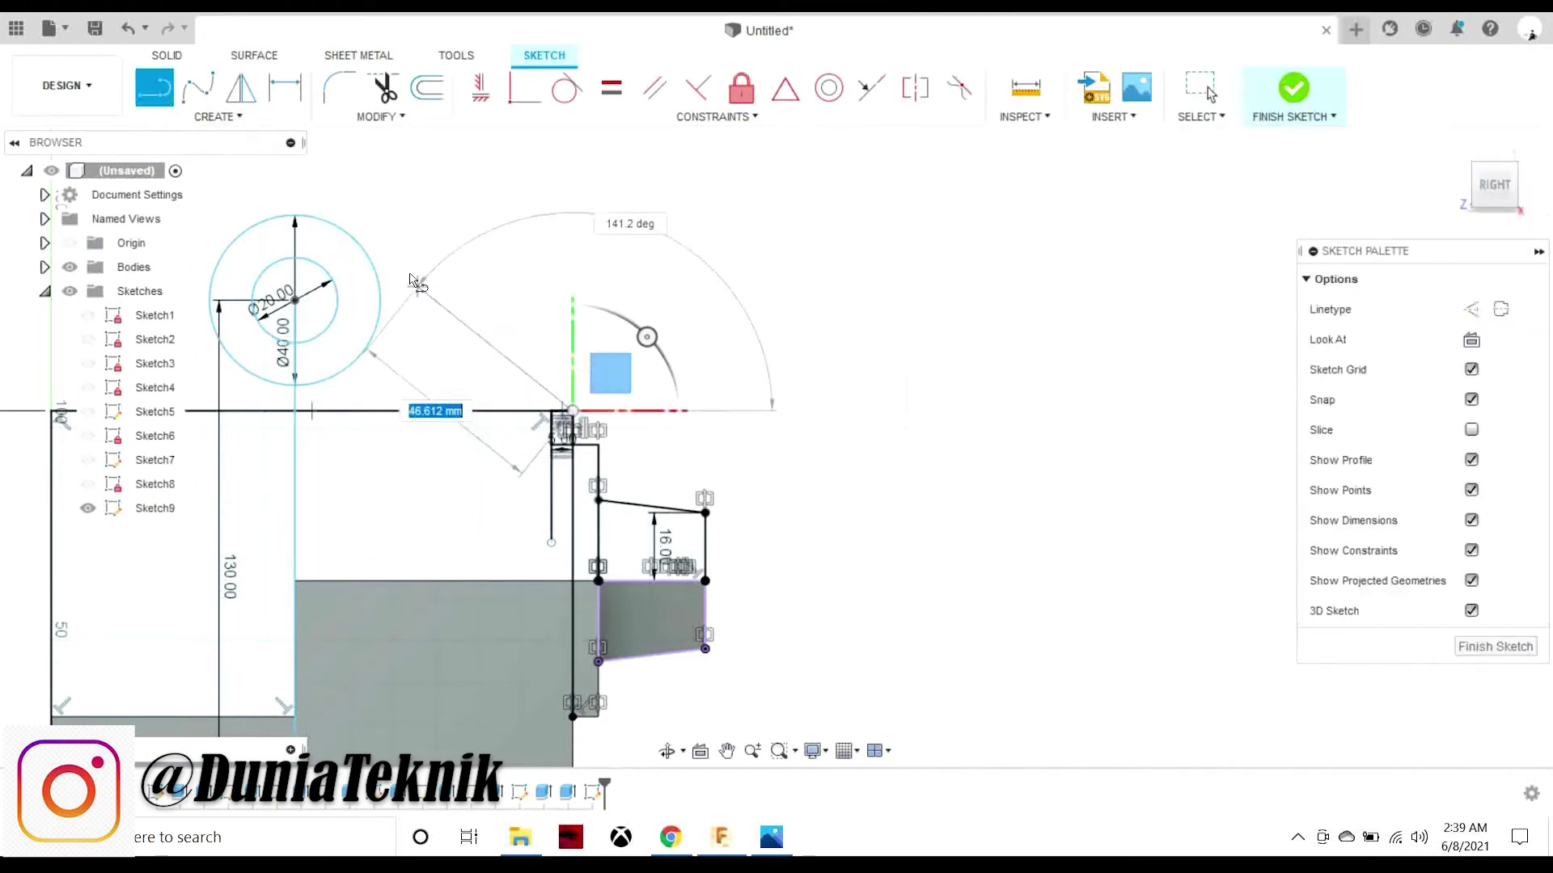
click(330, 220)
key(Escape)
click(380, 116)
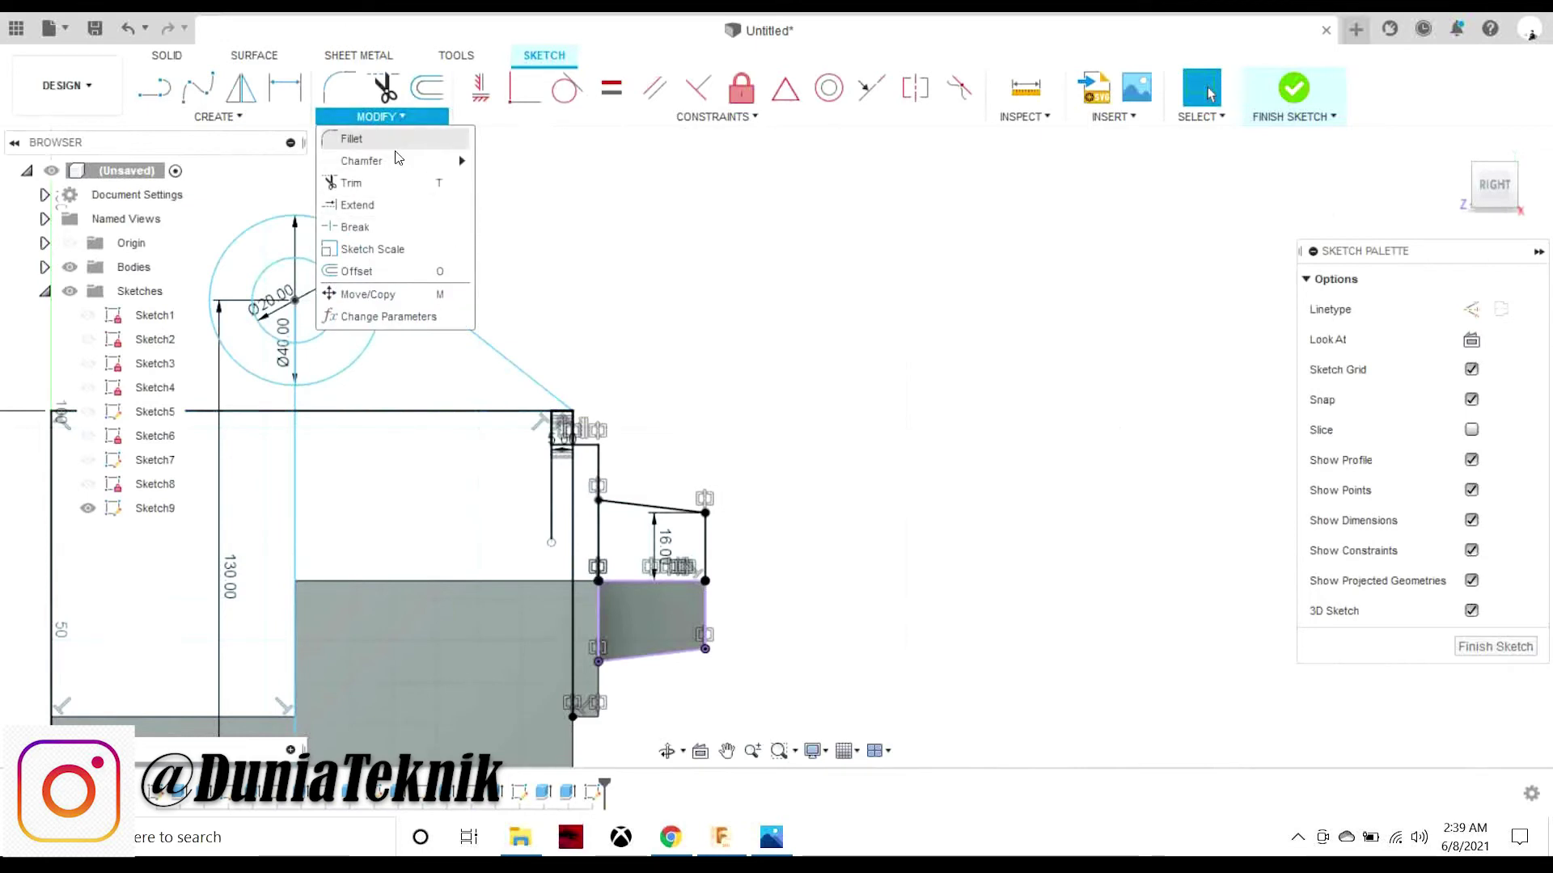
click(348, 179)
click(494, 412)
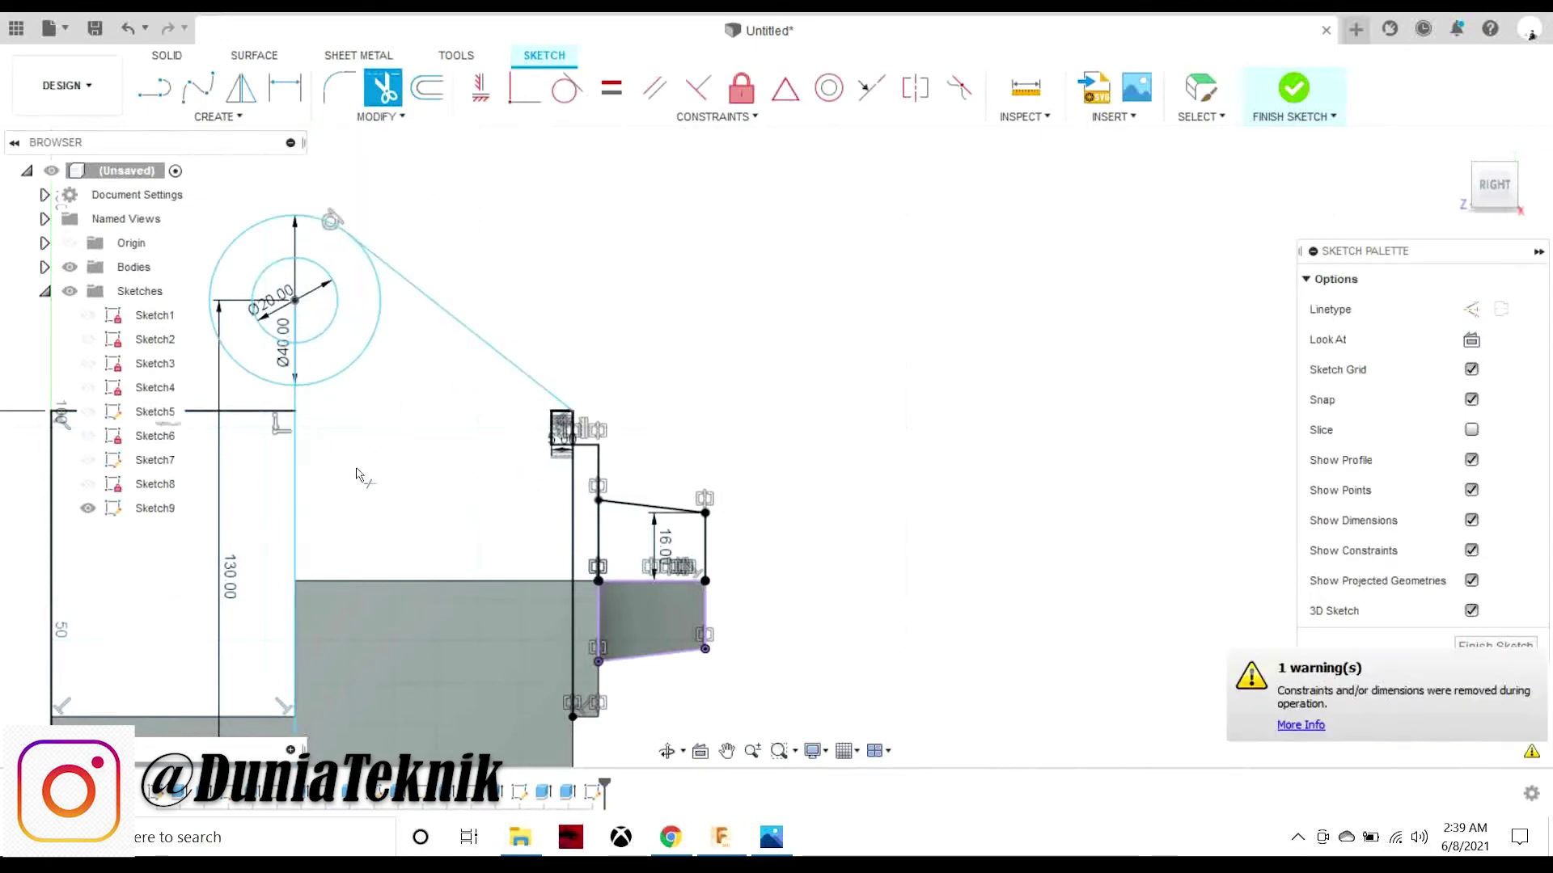
click(295, 481)
- Add a vertical line from the trimmed corner down to the base
click(772, 837)
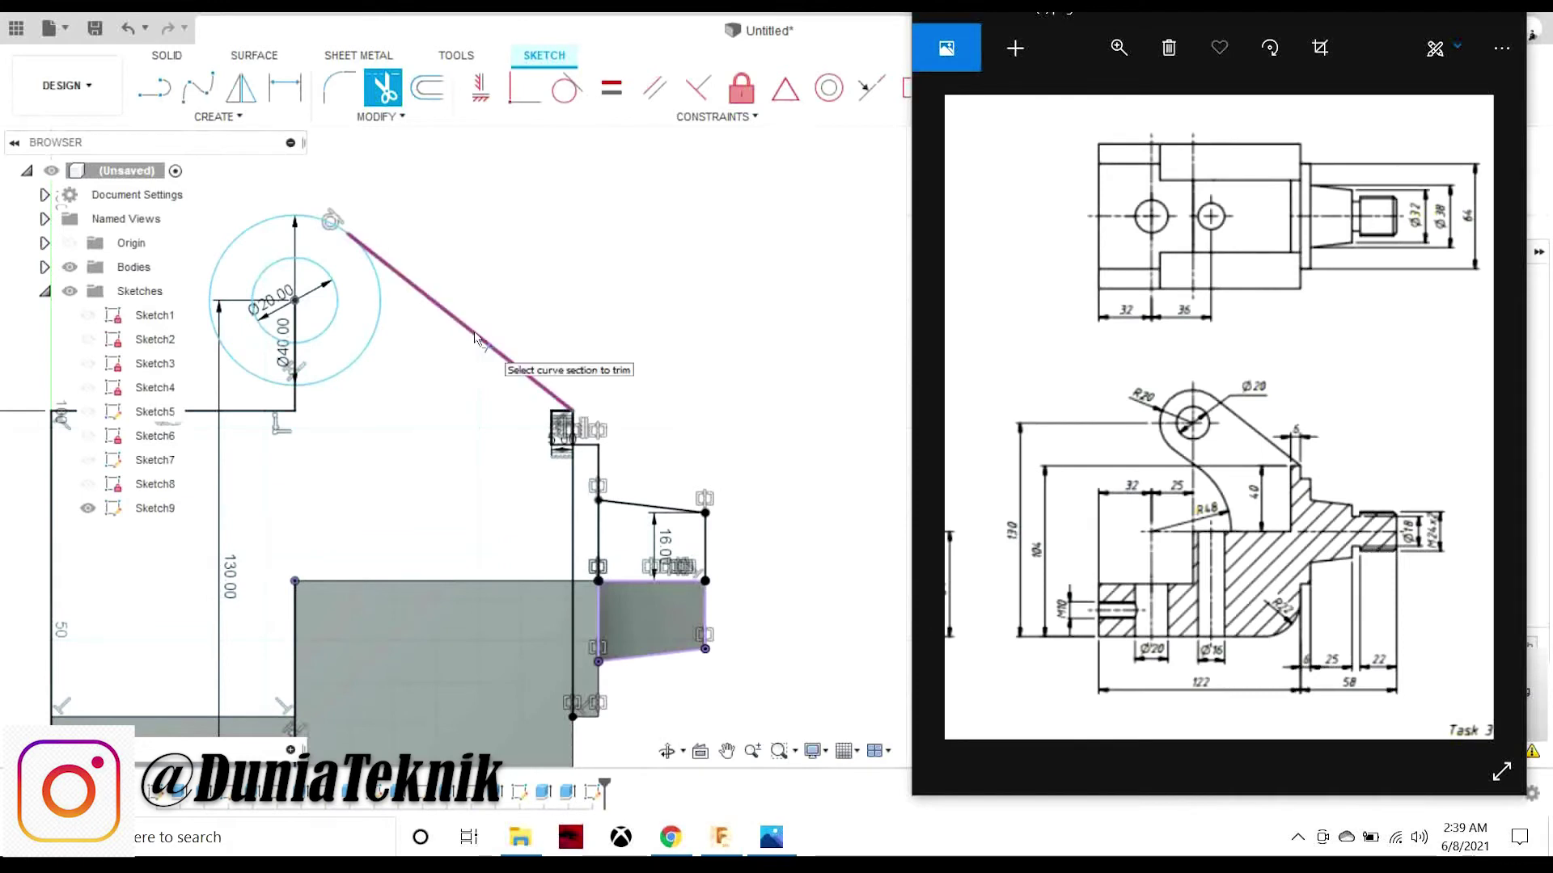
key(l)
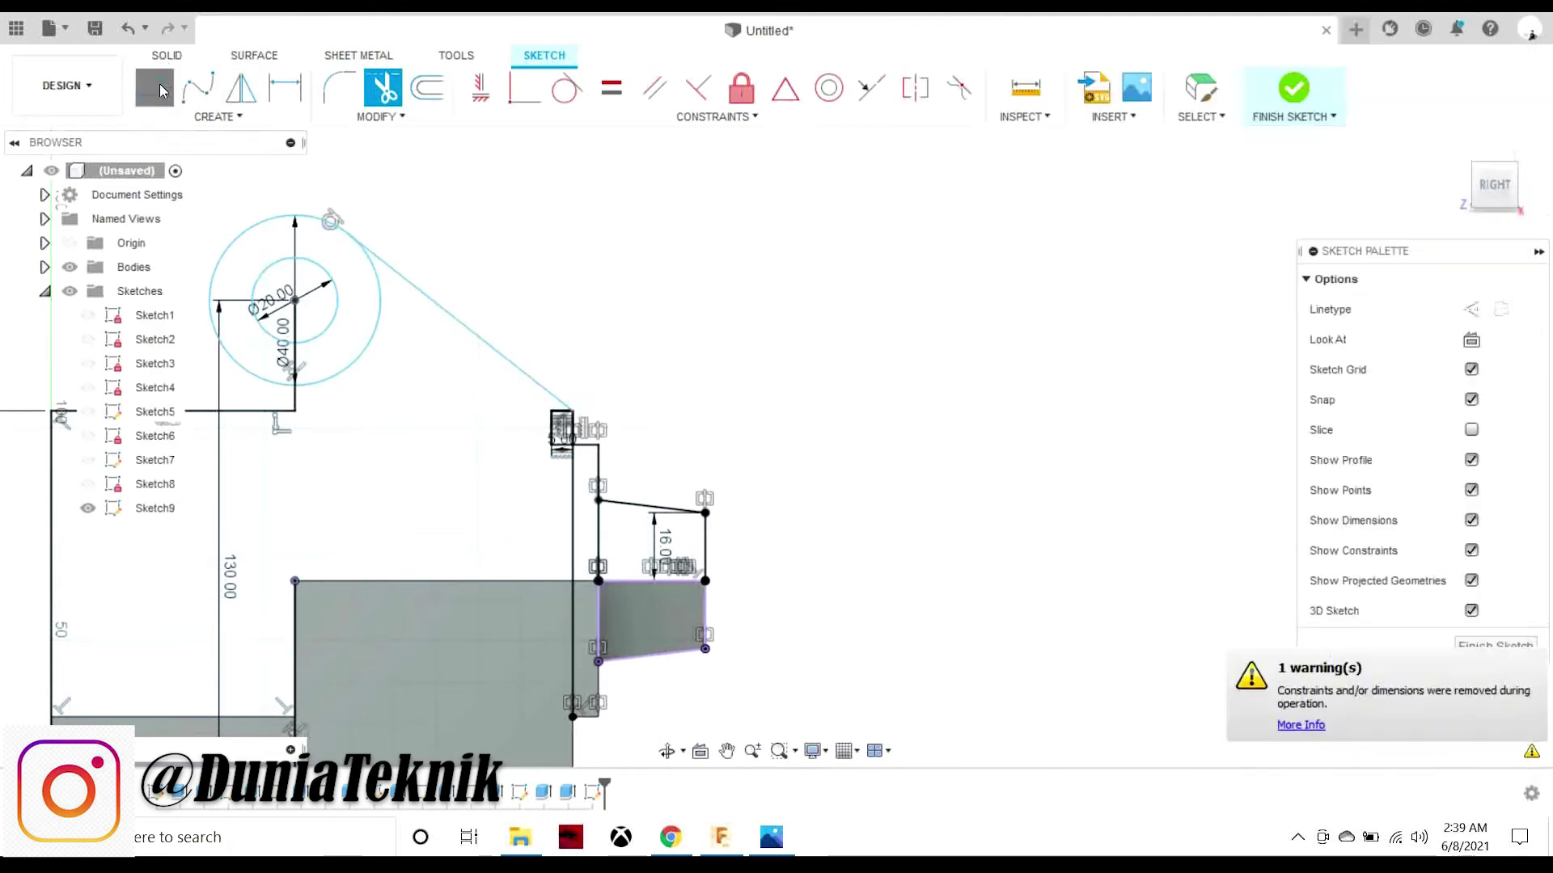
click(295, 411)
click(292, 582)
key(Escape)
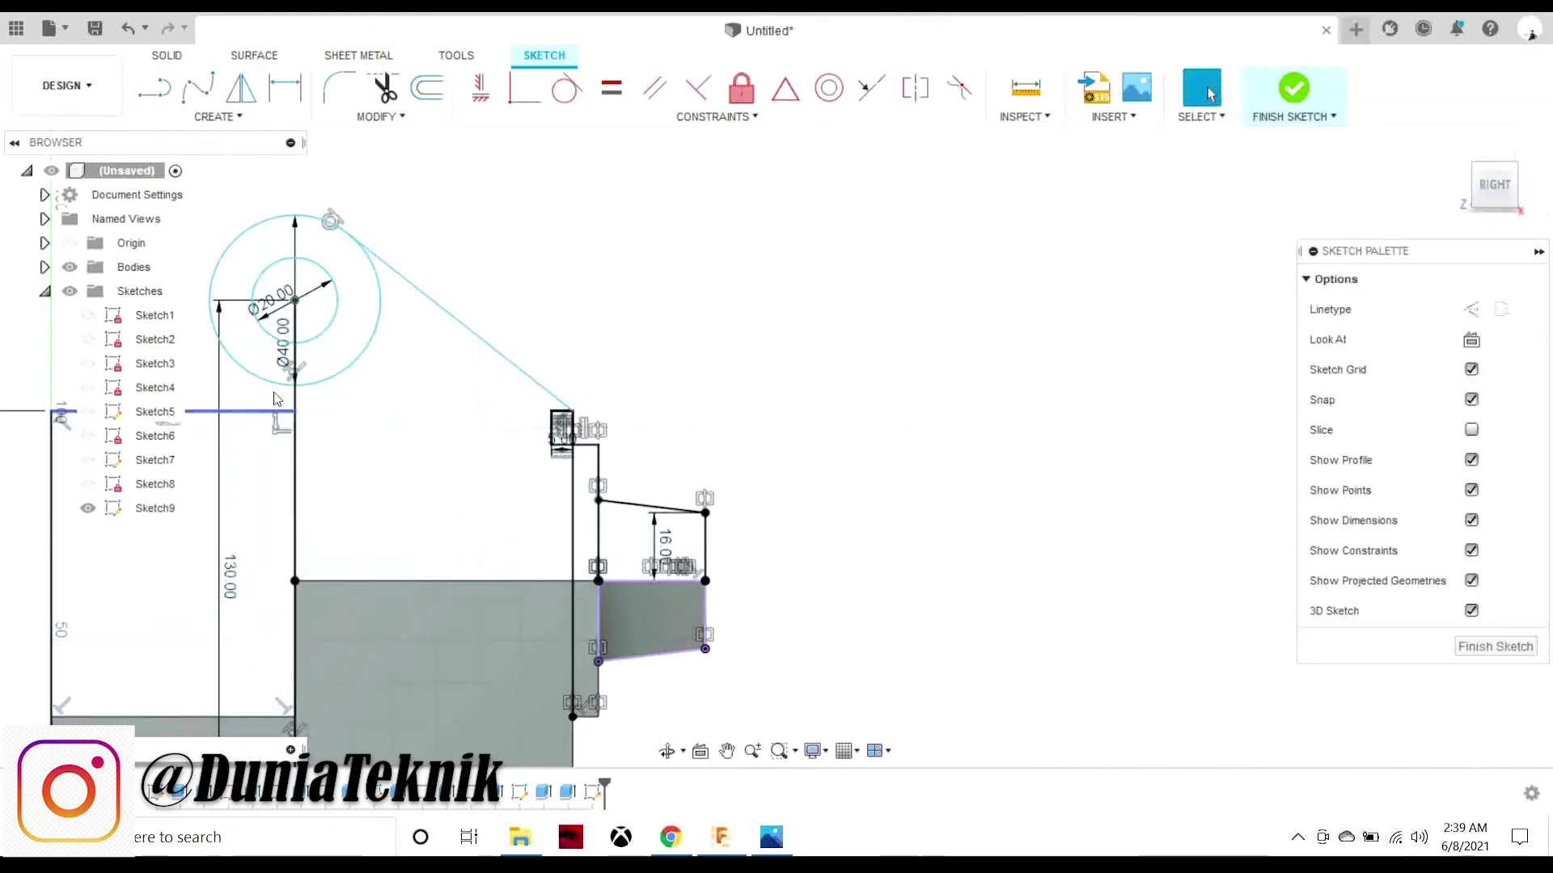
key(alt+Tab)
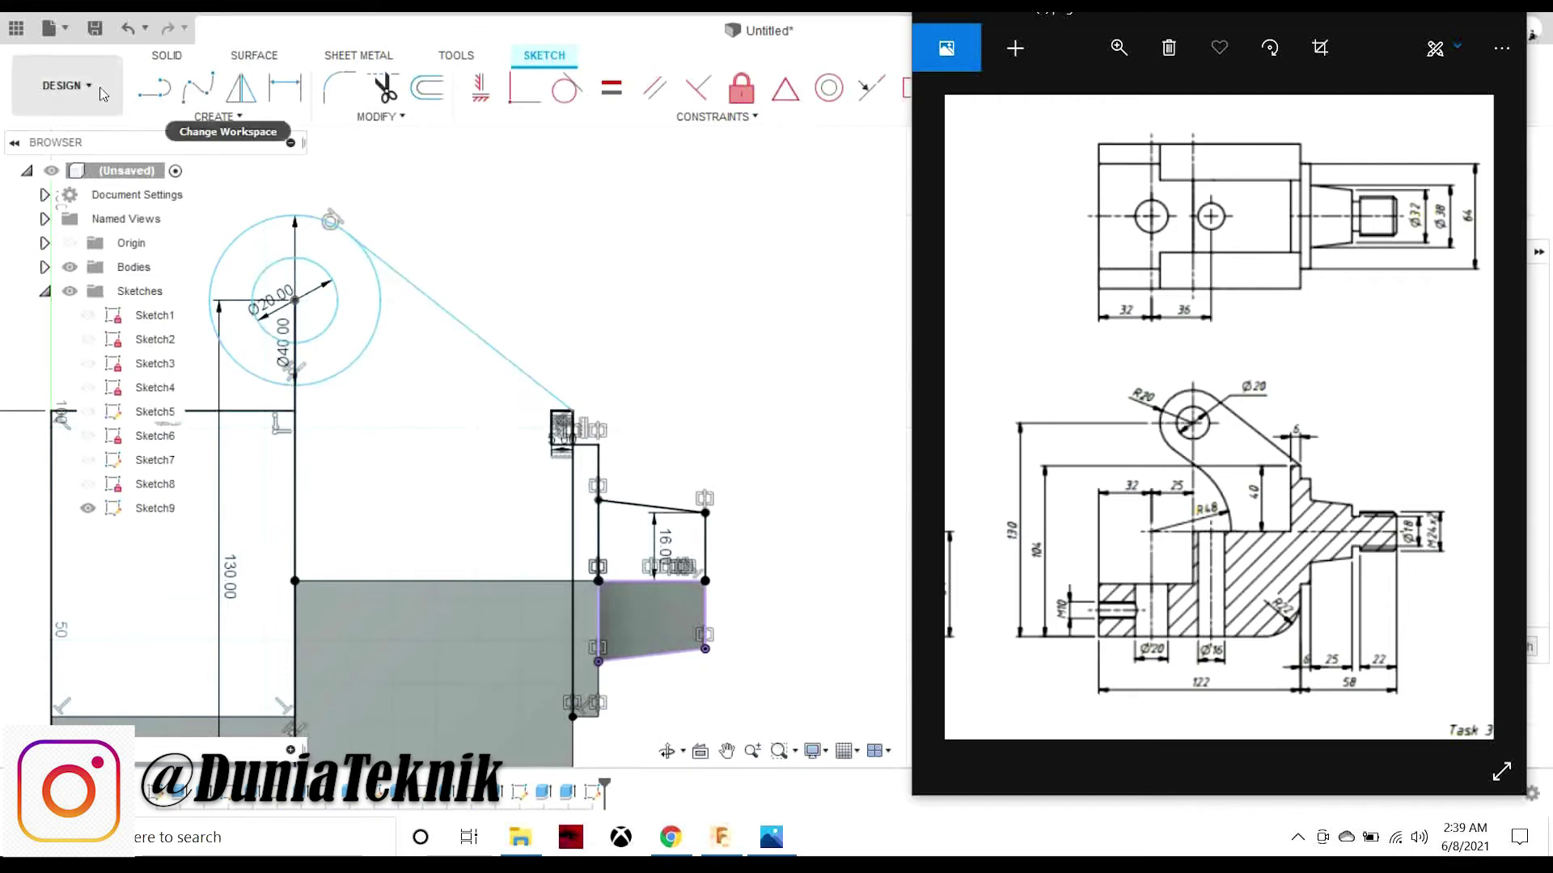
click(153, 88)
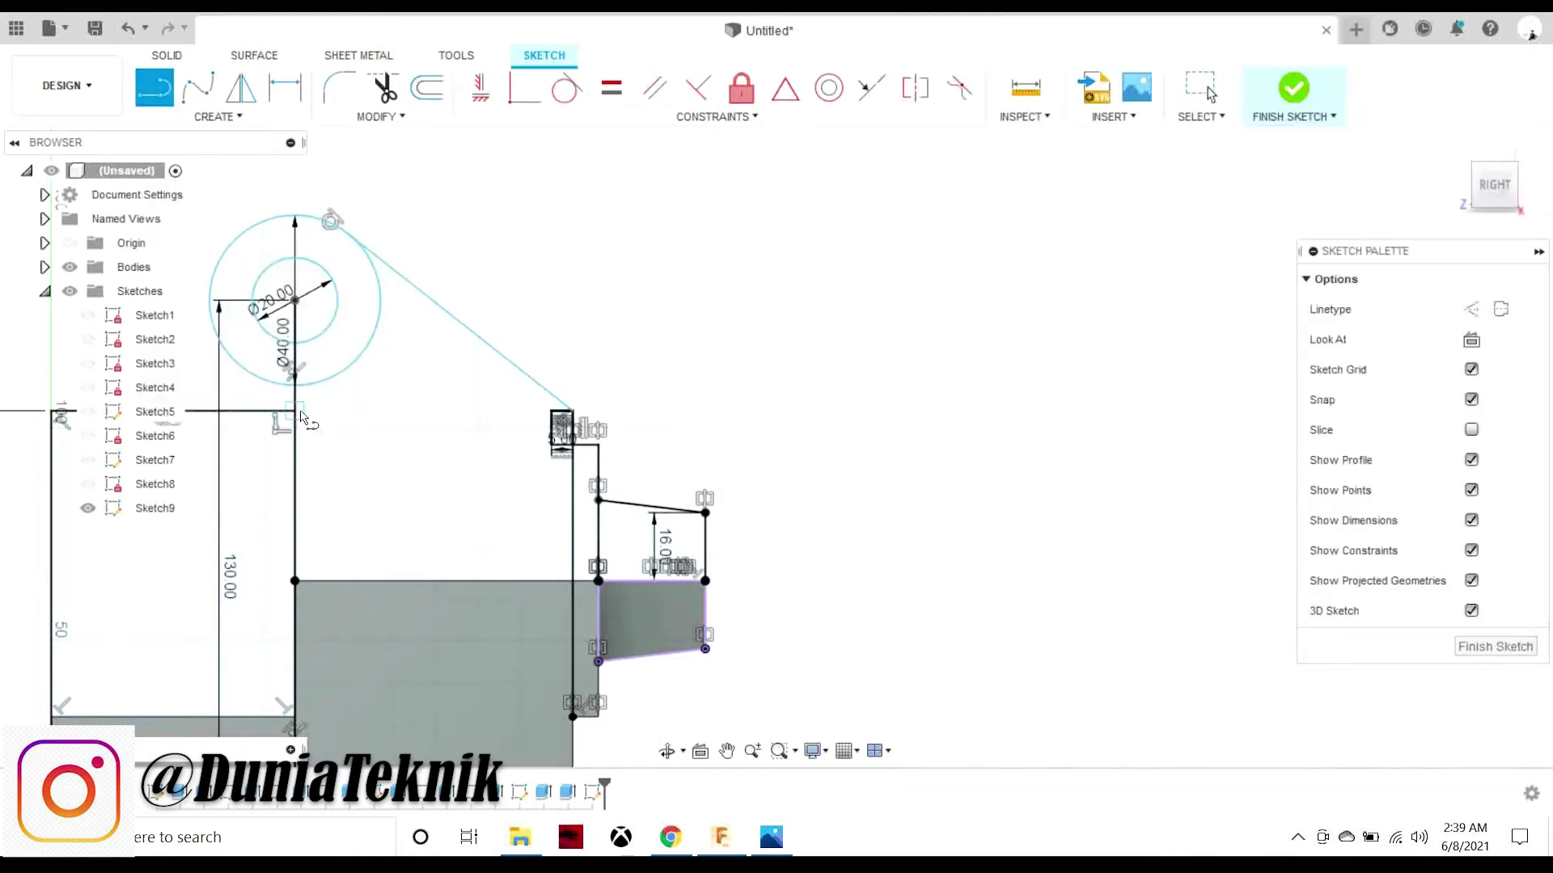
key(Escape)
- Add a vertical line beside the wall down to the step top and finish the sketch
click(772, 837)
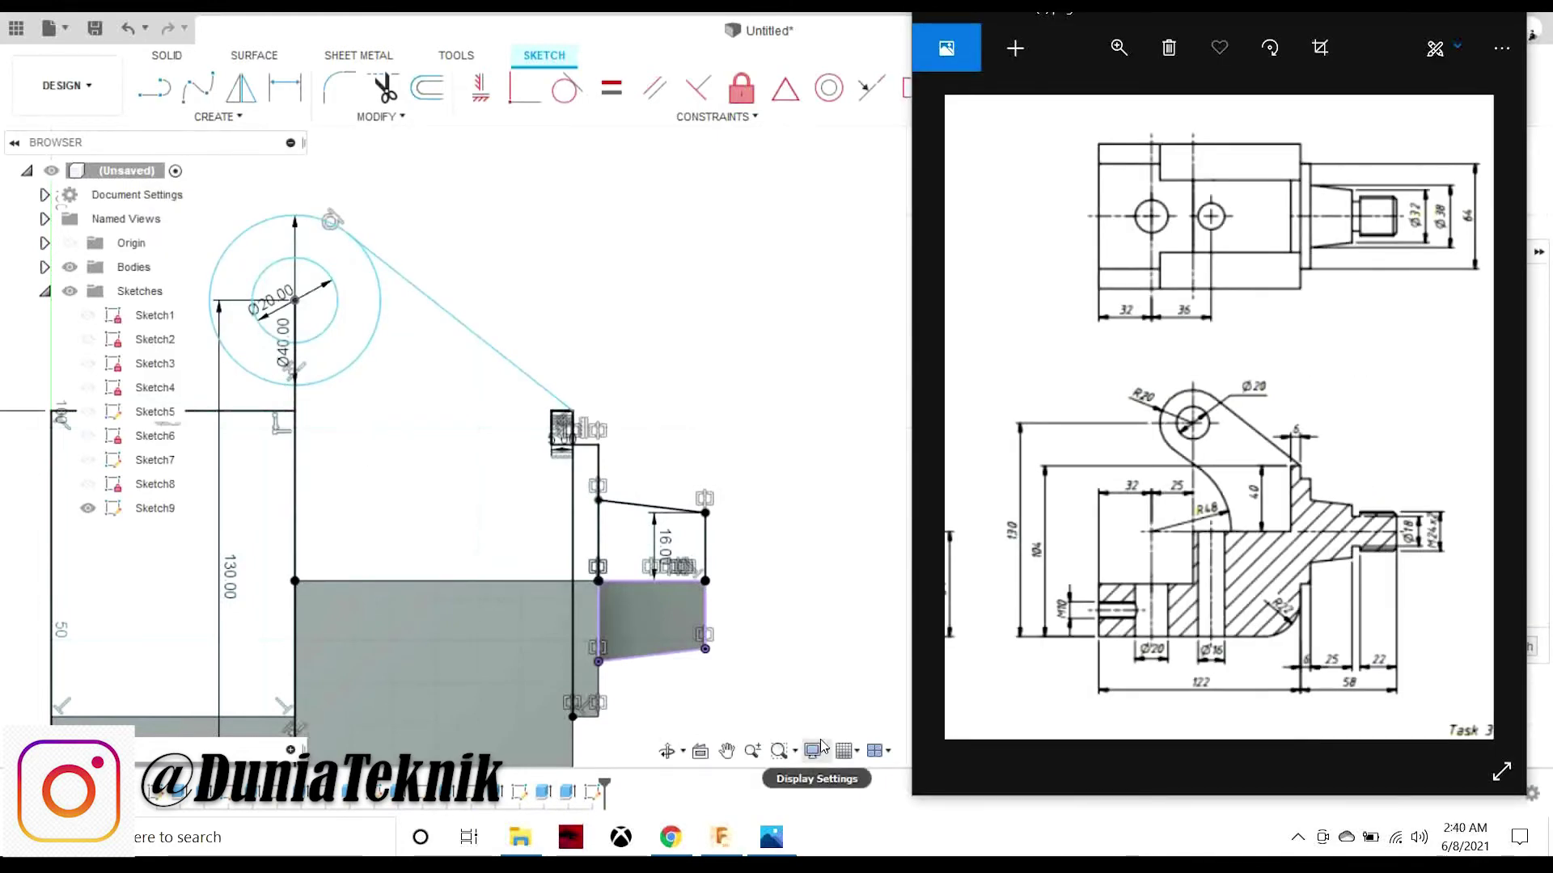
scroll(610, 443, up, 2)
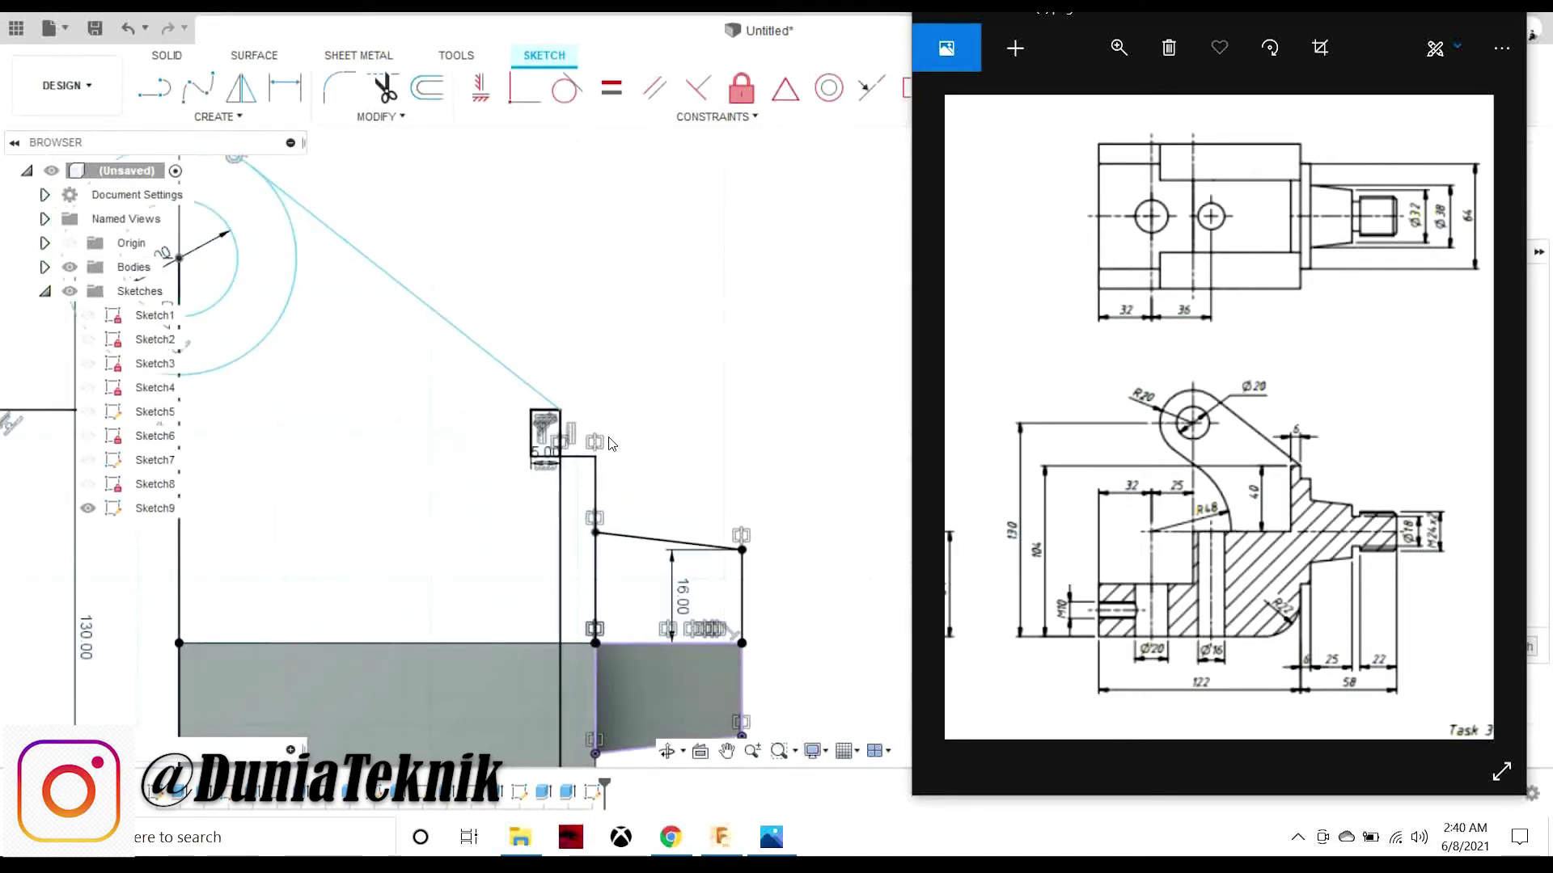
scroll(634, 442, down, 3)
scroll(634, 442, down, 2)
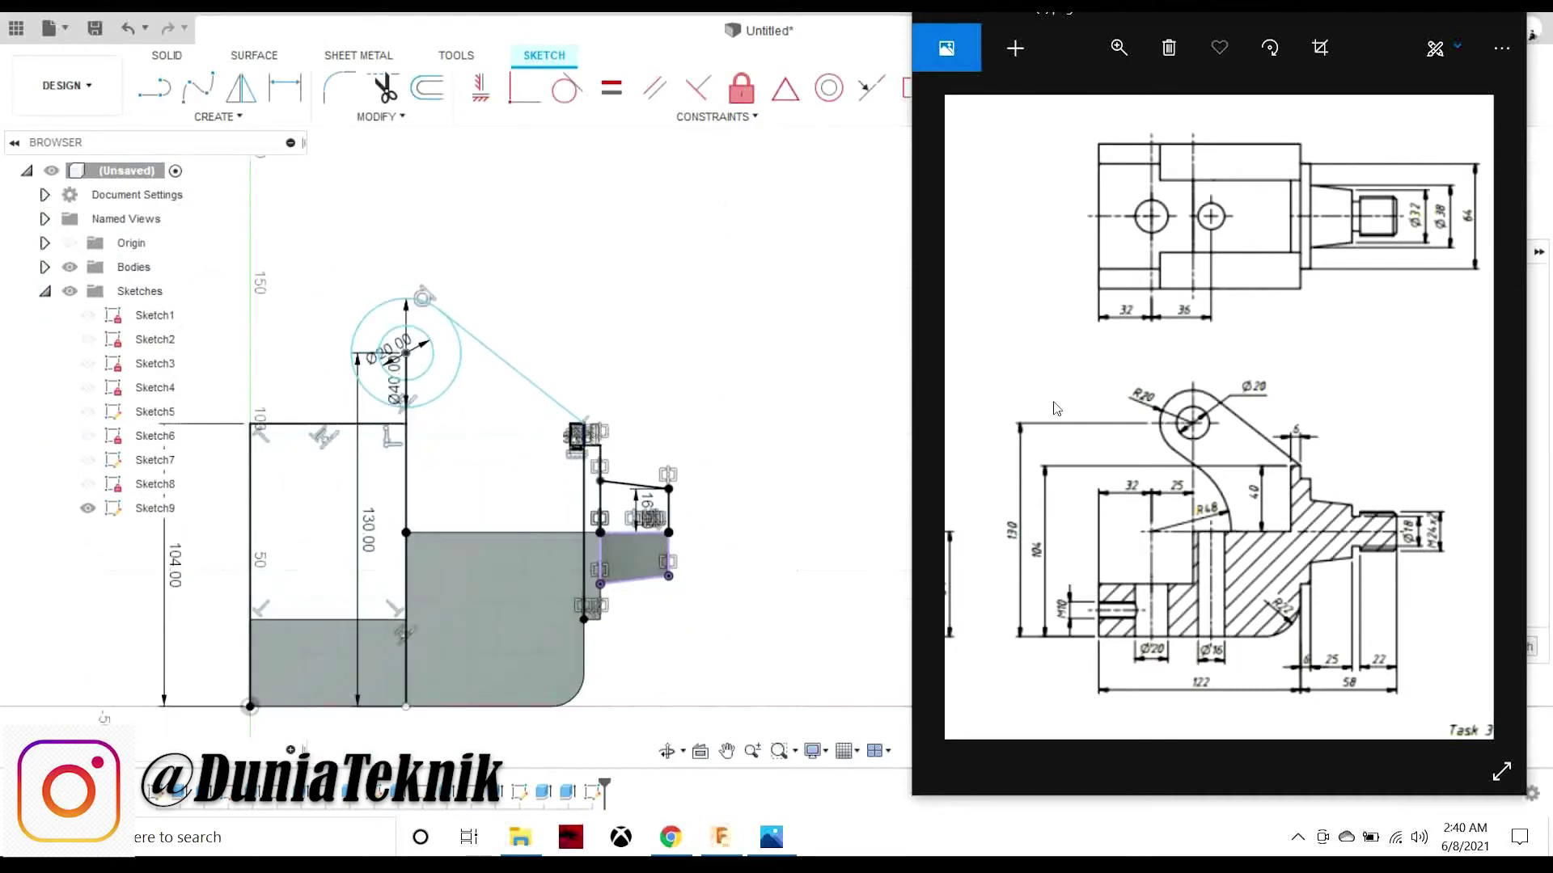
scroll(1071, 401, down, 1)
scroll(1374, 445, down, 1)
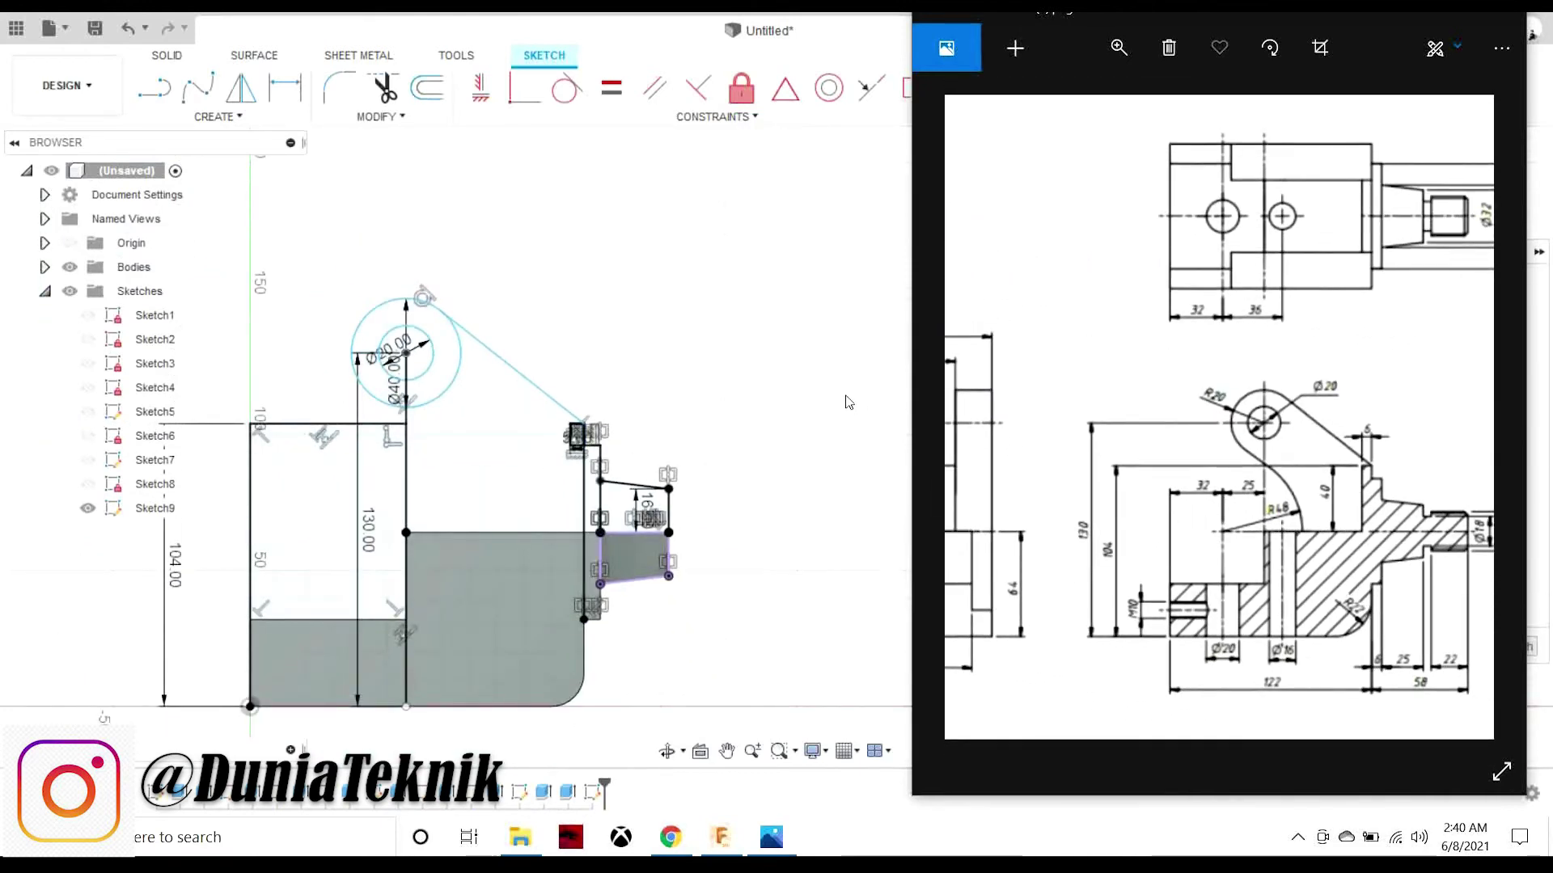
key(l)
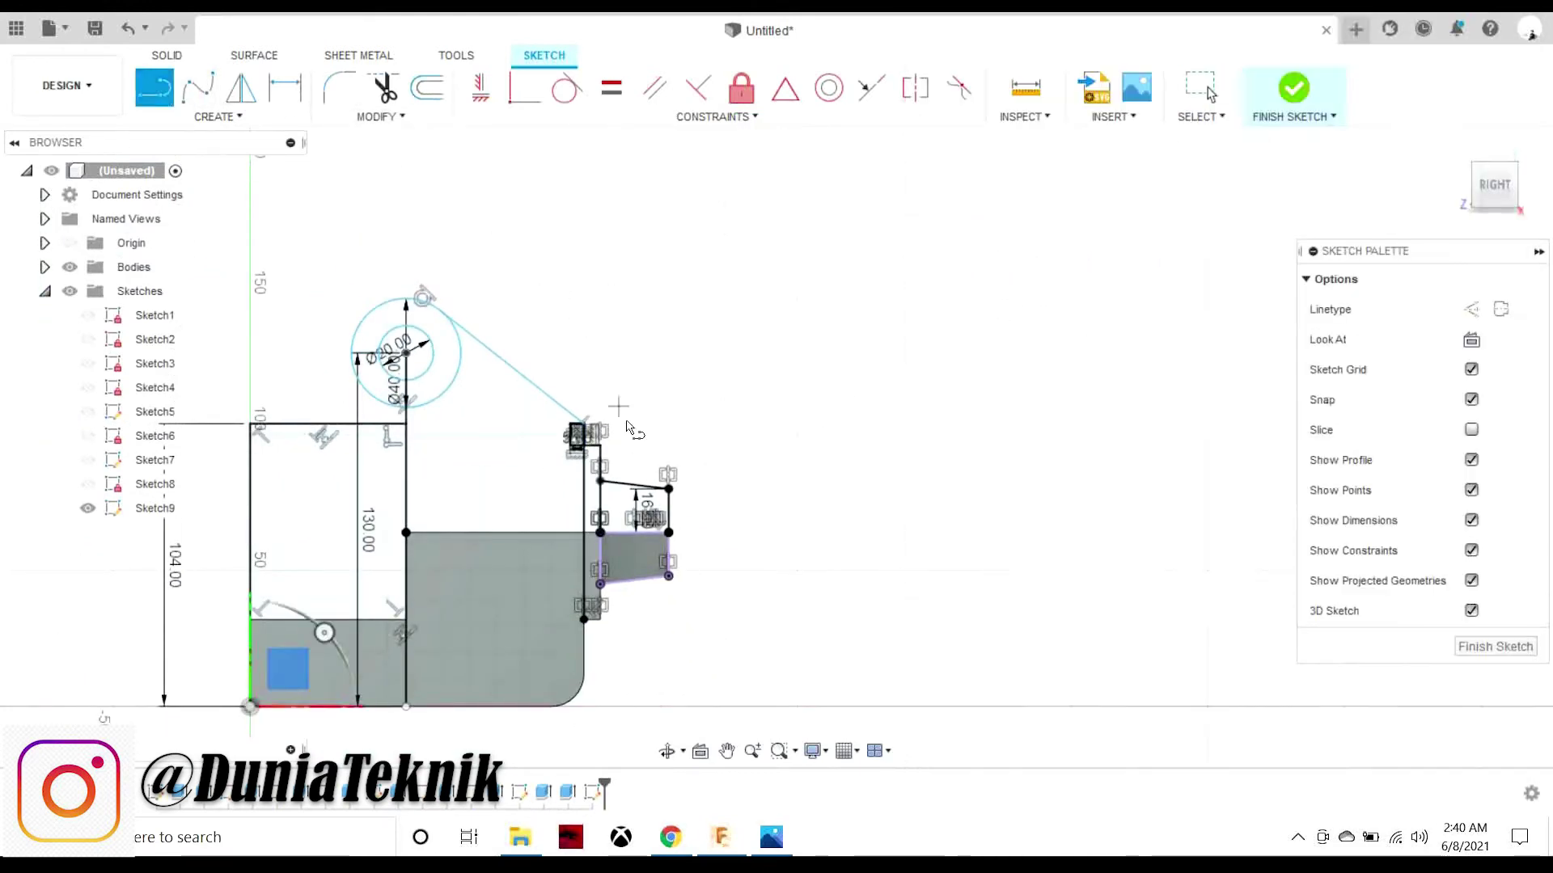
click(572, 429)
click(571, 532)
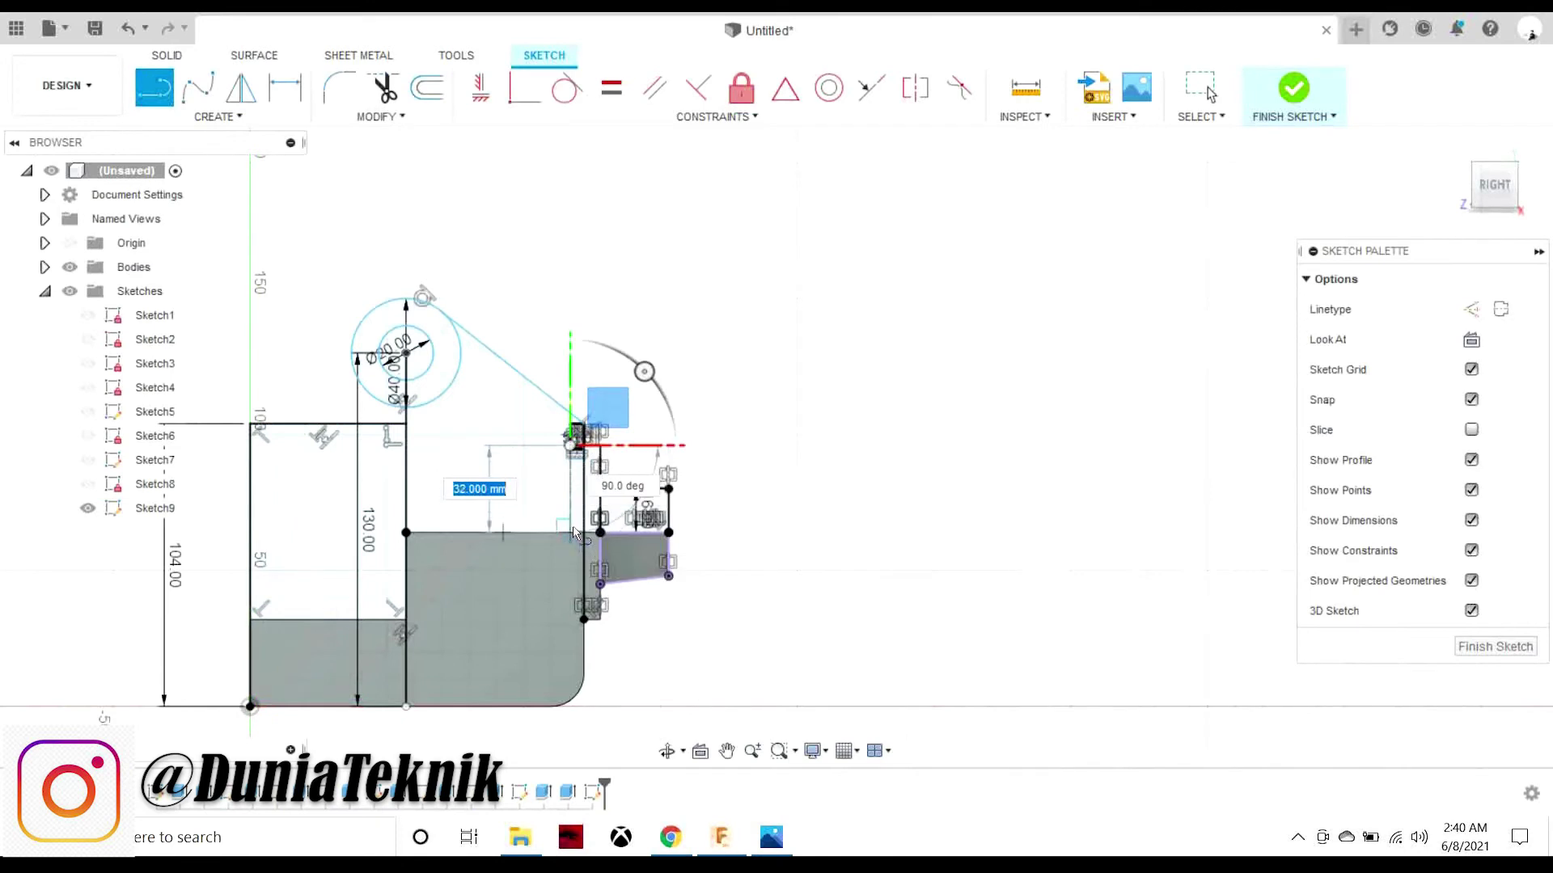
right_click(704, 398)
click(782, 408)
- Extrude the four wall and step profiles 70 mm, joined to the bracket body
key(e)
click(576, 477)
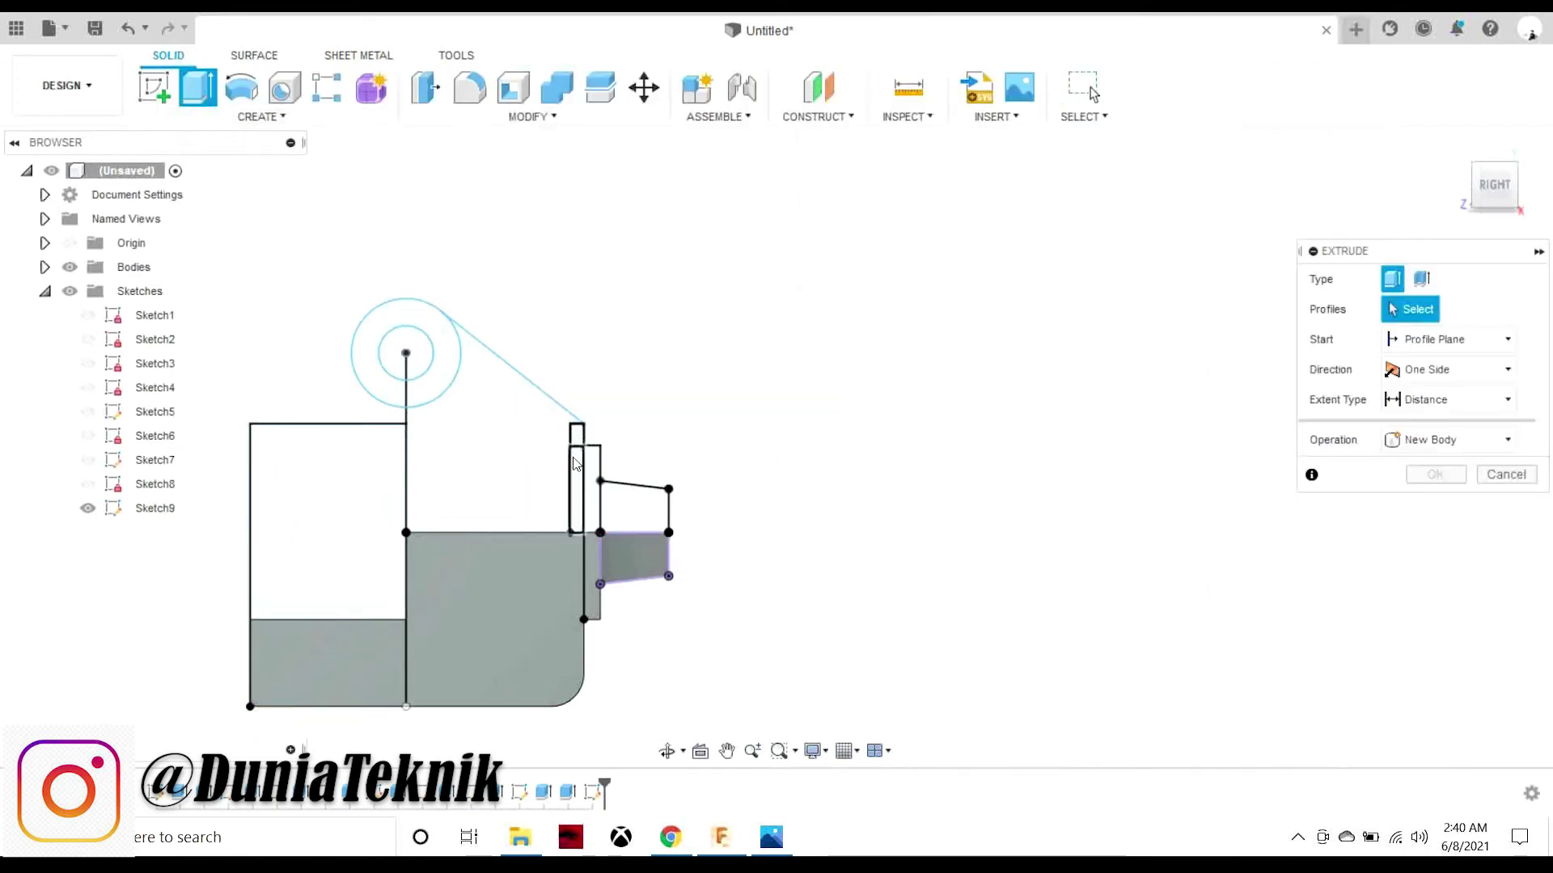
click(599, 483)
click(1531, 185)
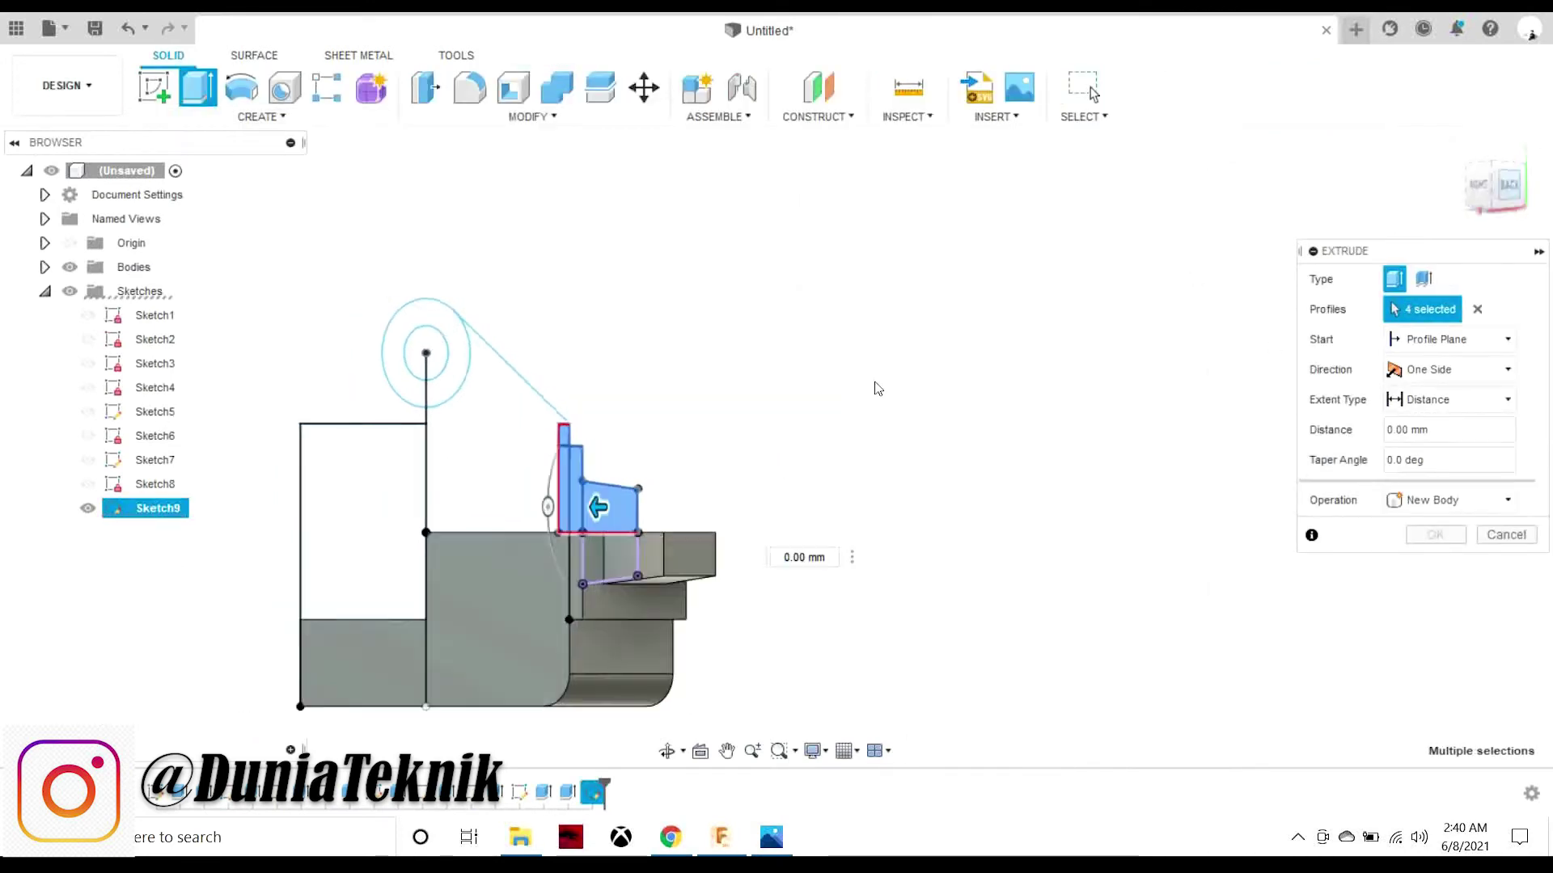
drag(678, 509, 894, 470)
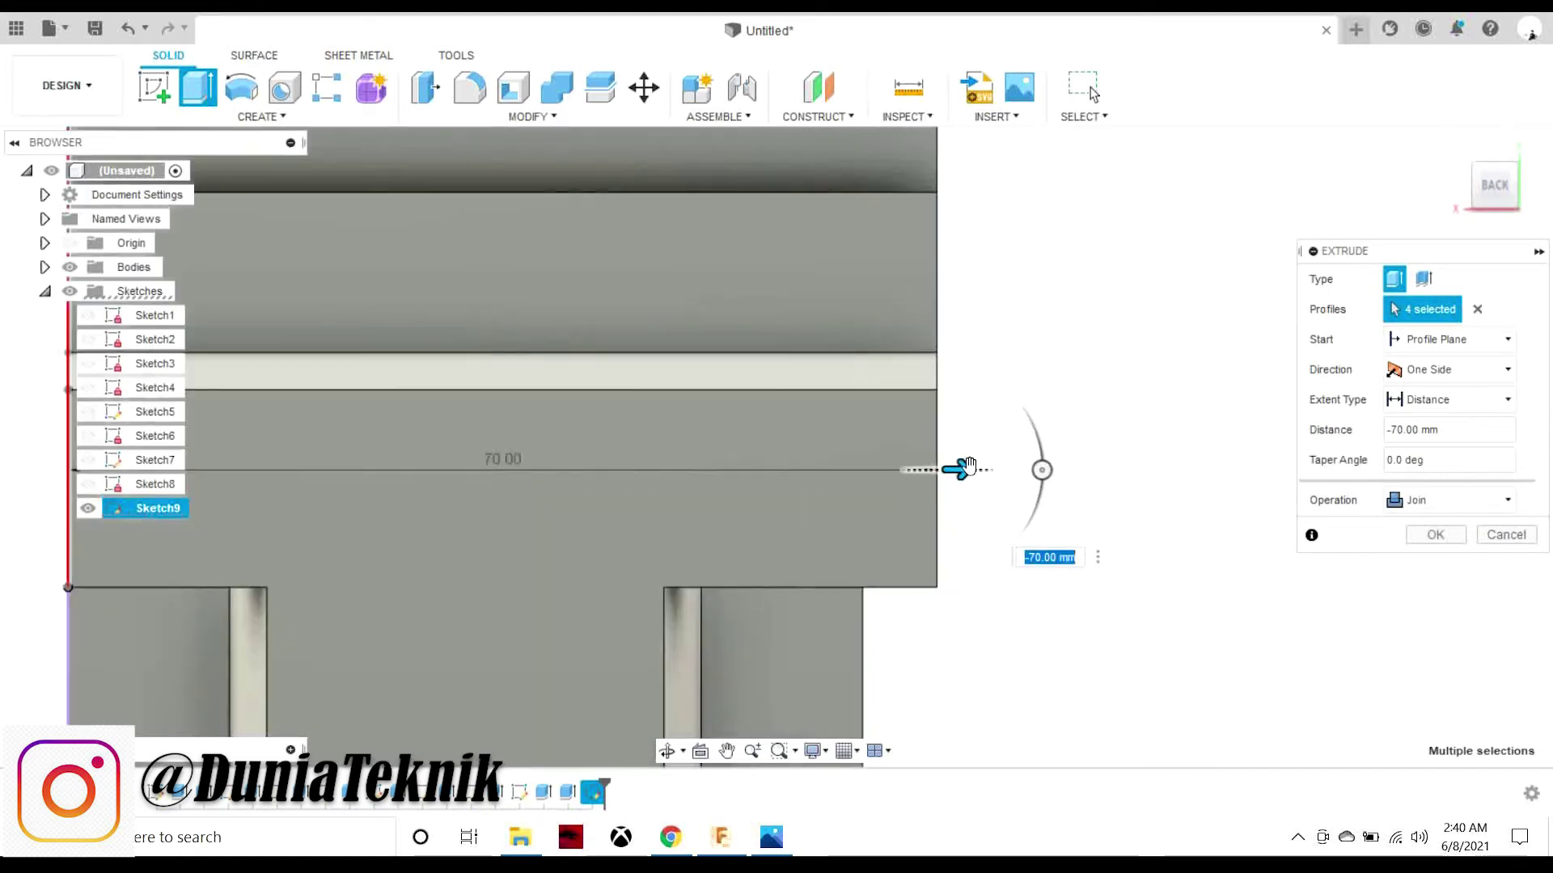
click(1435, 535)
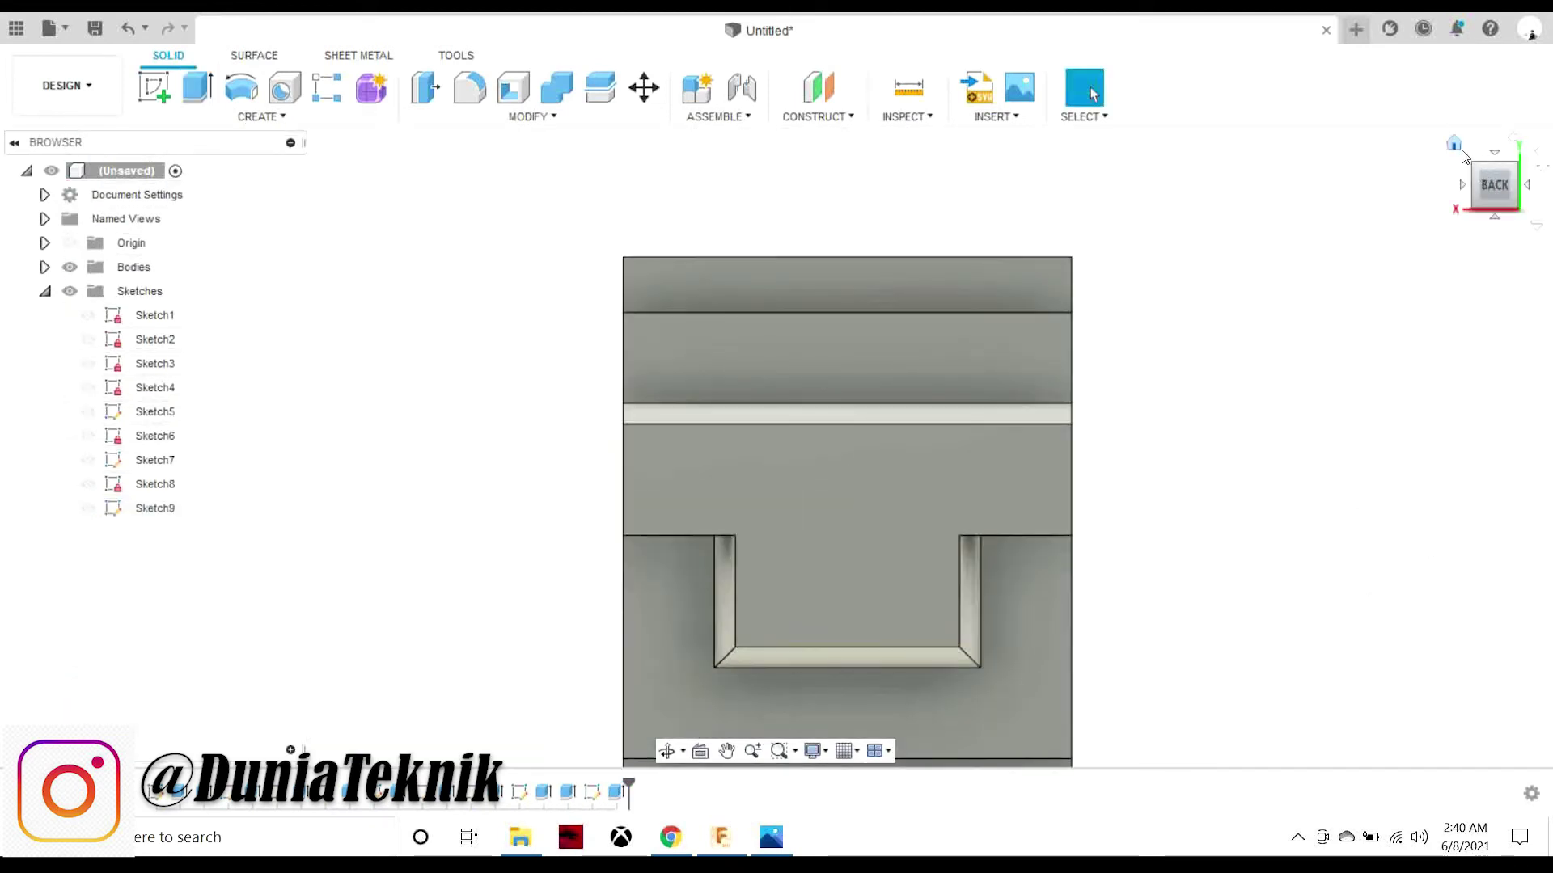
- Return to a corner view, compare with the reference, and make Sketch8 visible again
click(1458, 152)
click(1524, 168)
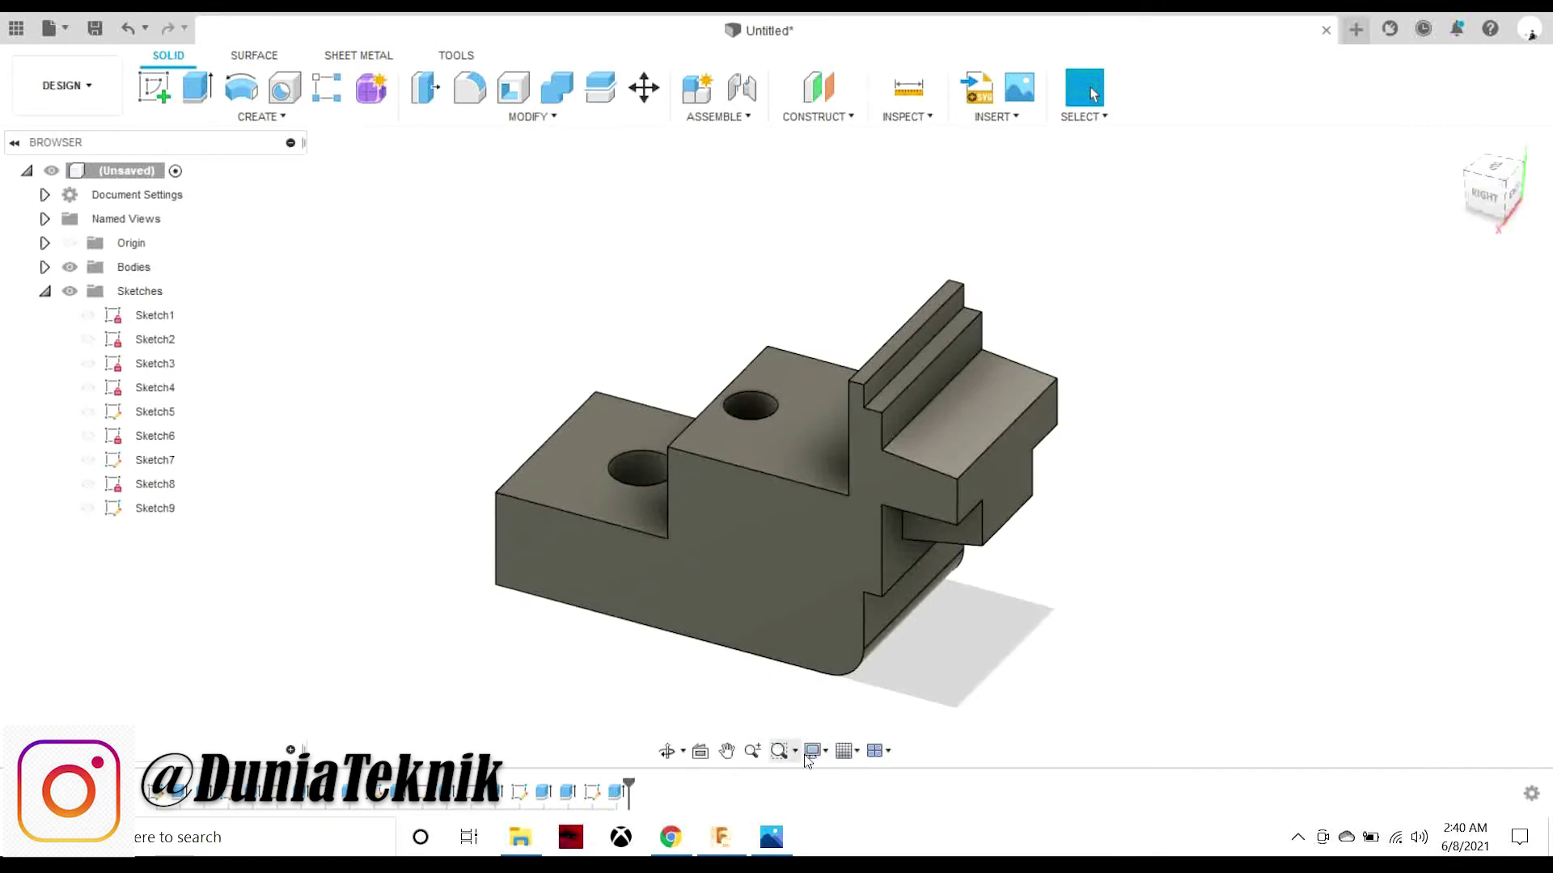
click(770, 837)
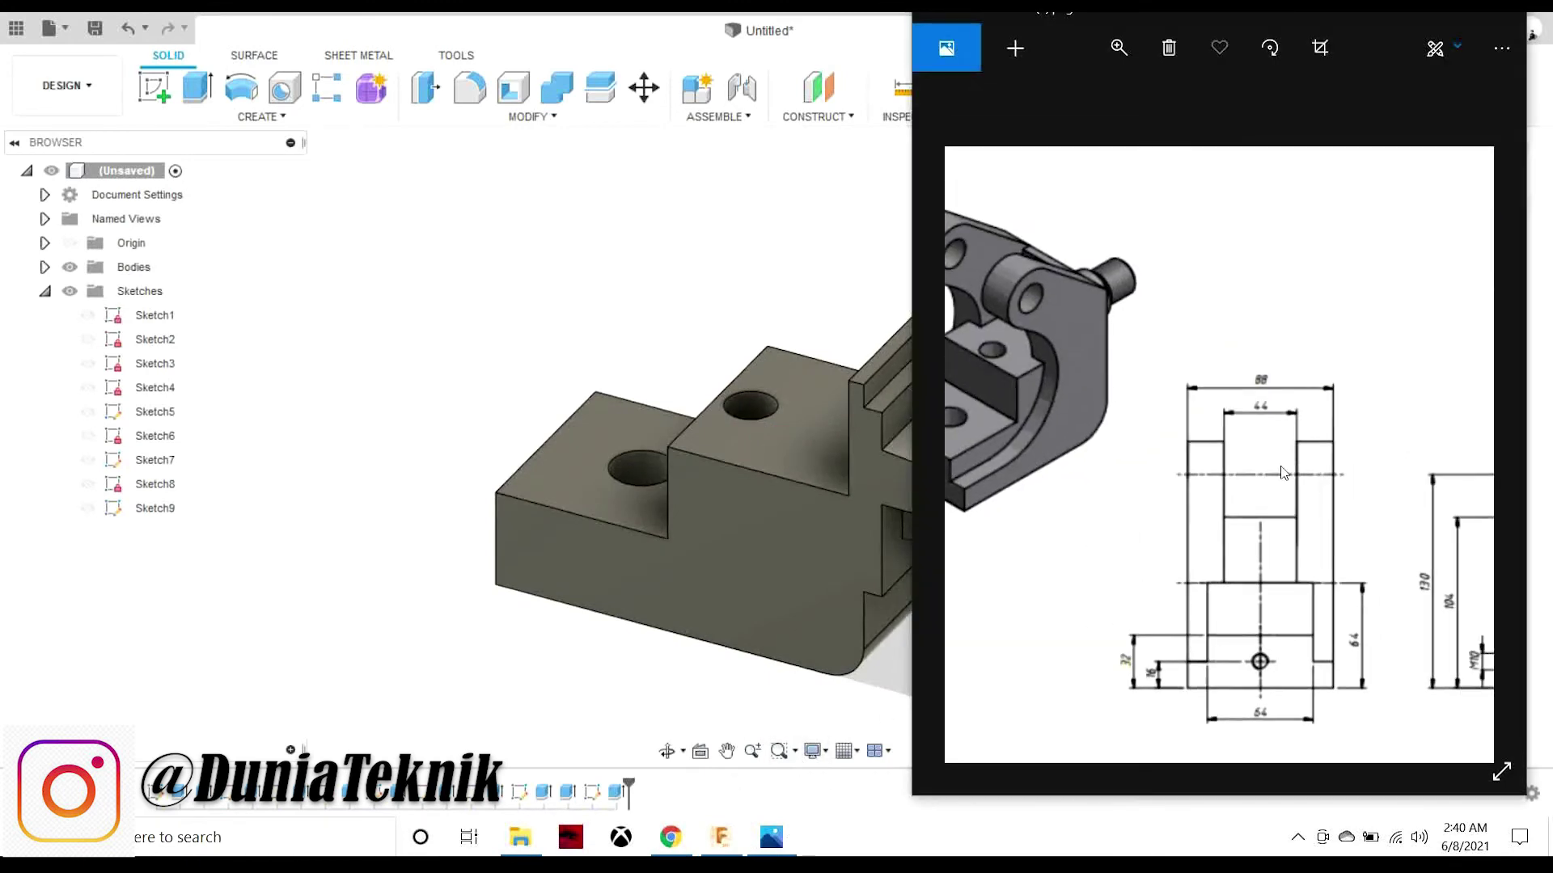
click(809, 435)
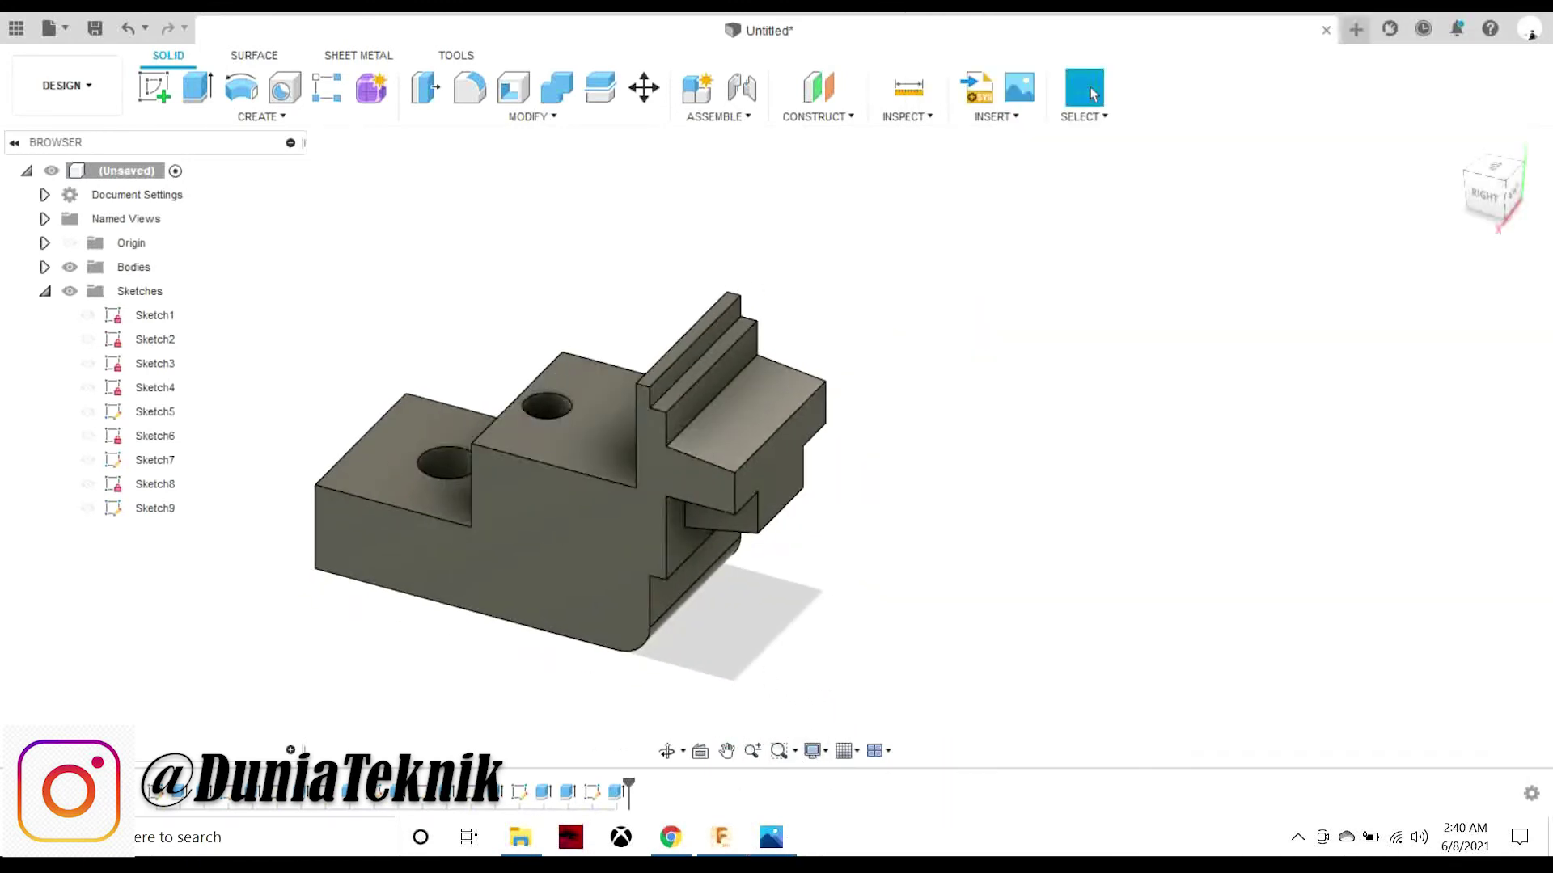
key(alt+Tab)
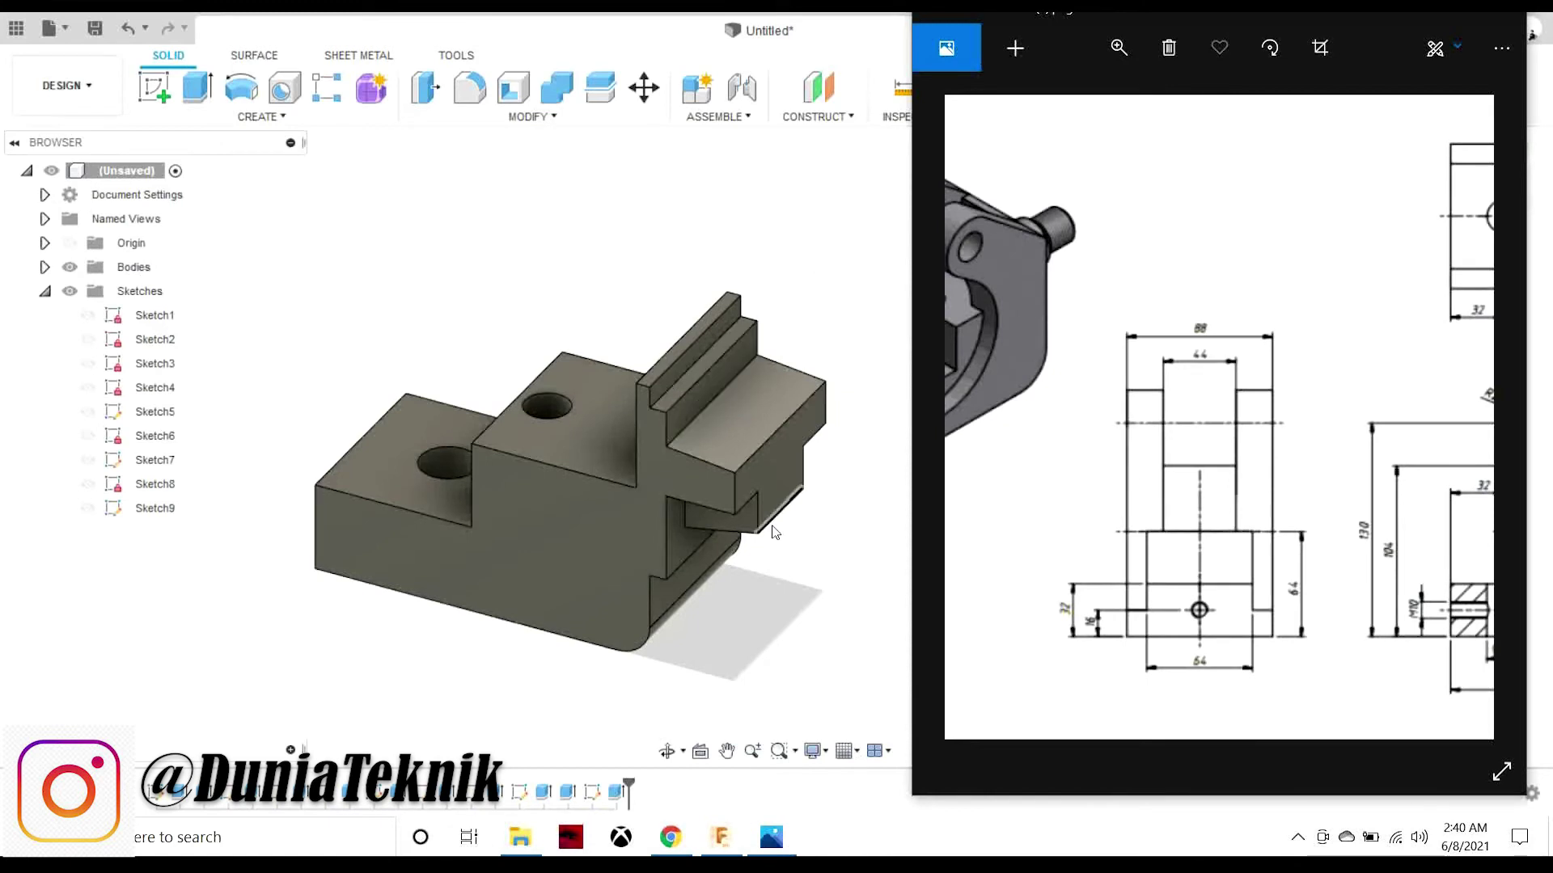
click(88, 484)
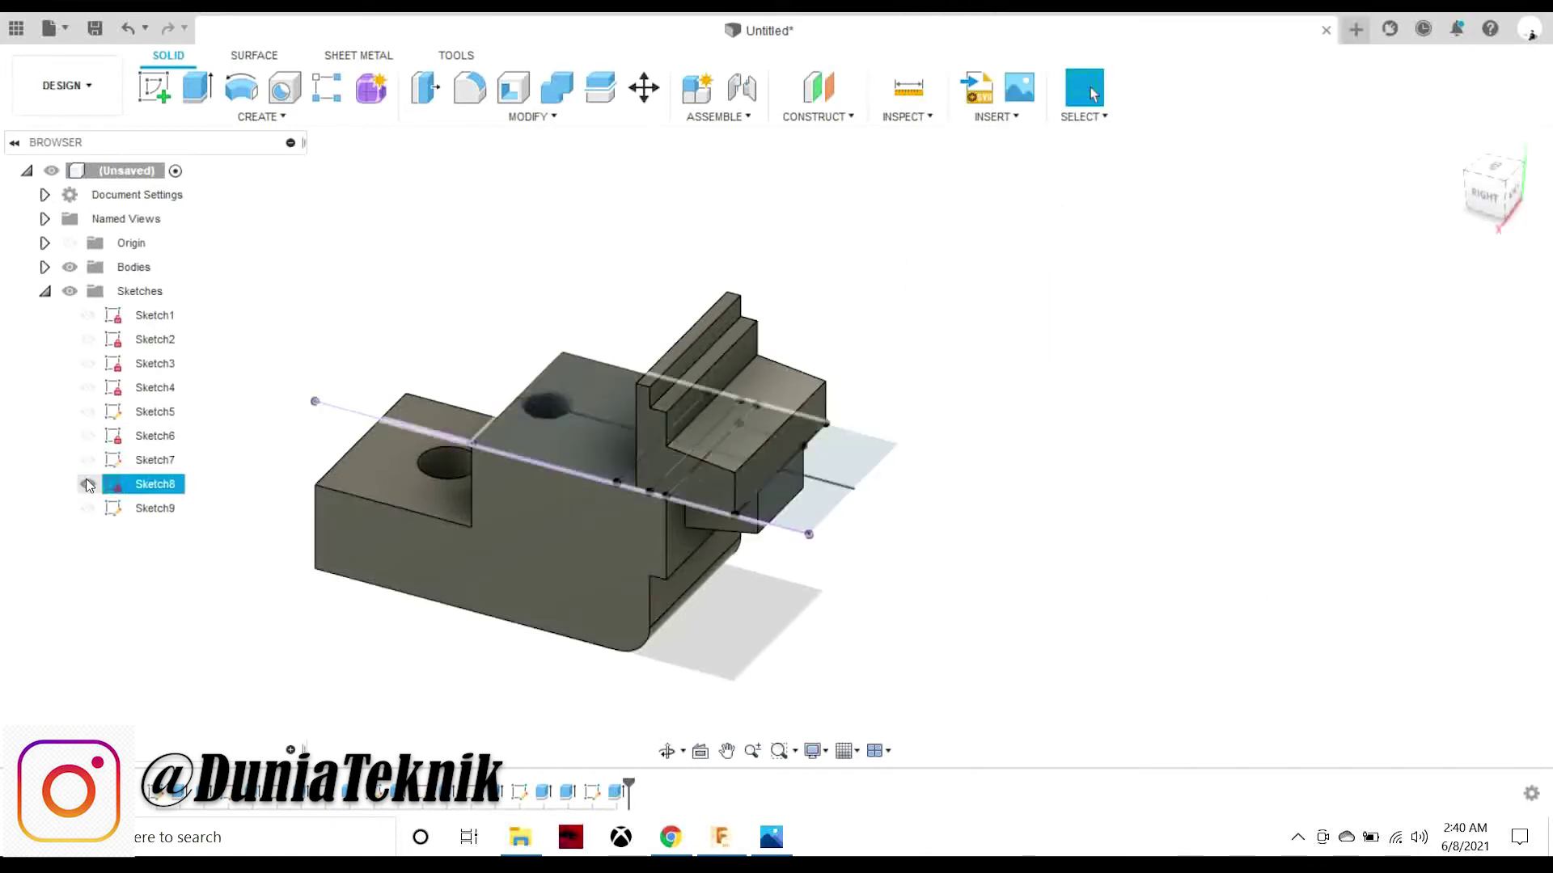
- Extrude both Sketch8 profiles as a 20 mm cut on the projecting block
click(197, 87)
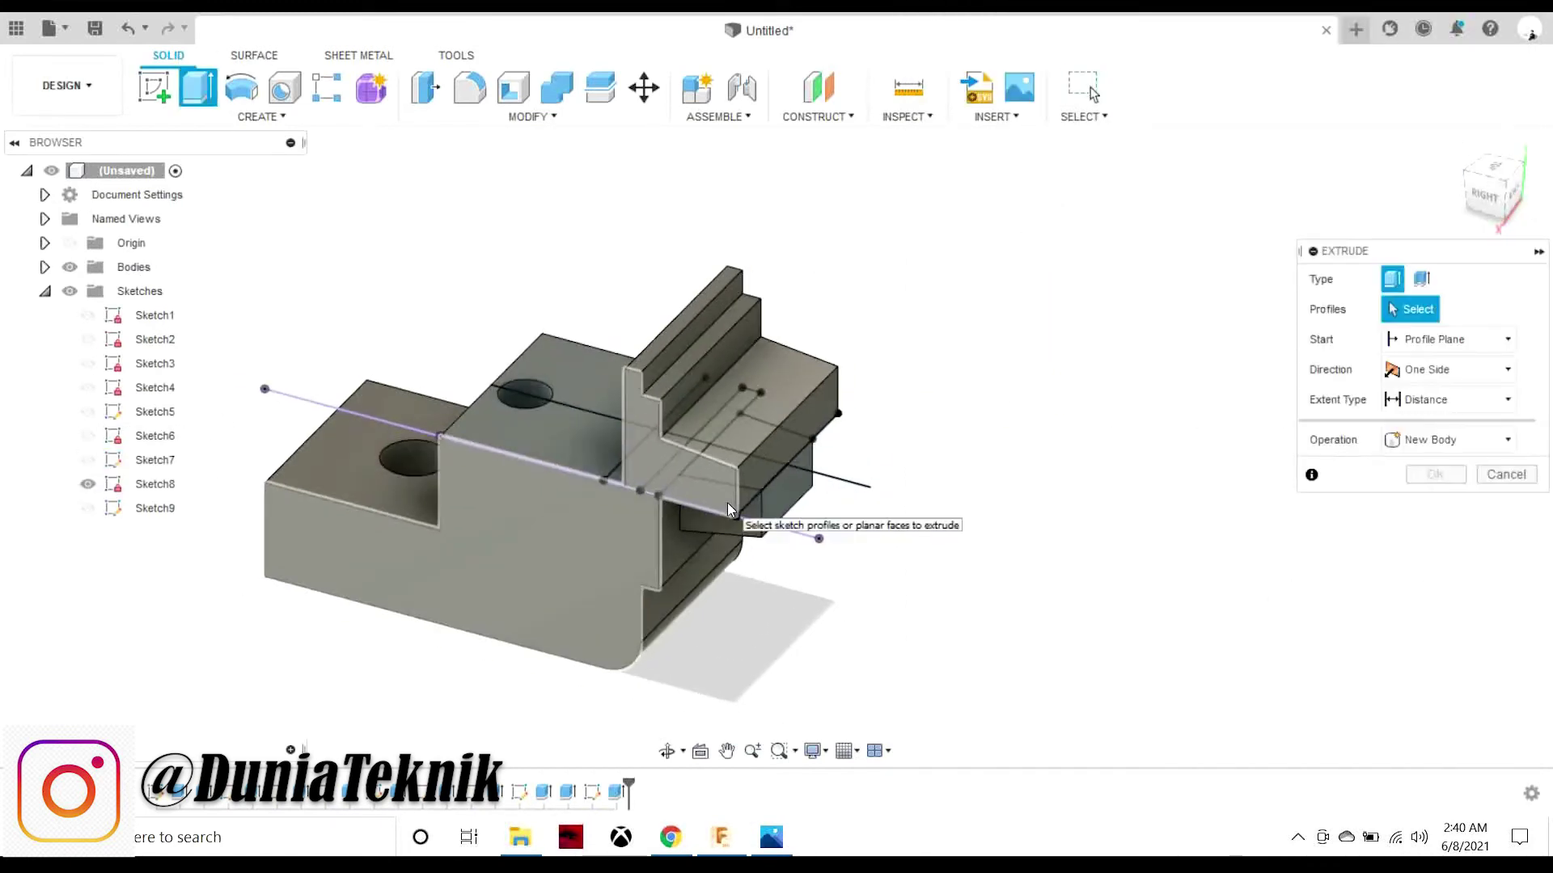
scroll(731, 531, up, 3)
shift+middle_drag(733, 536, 873, 364)
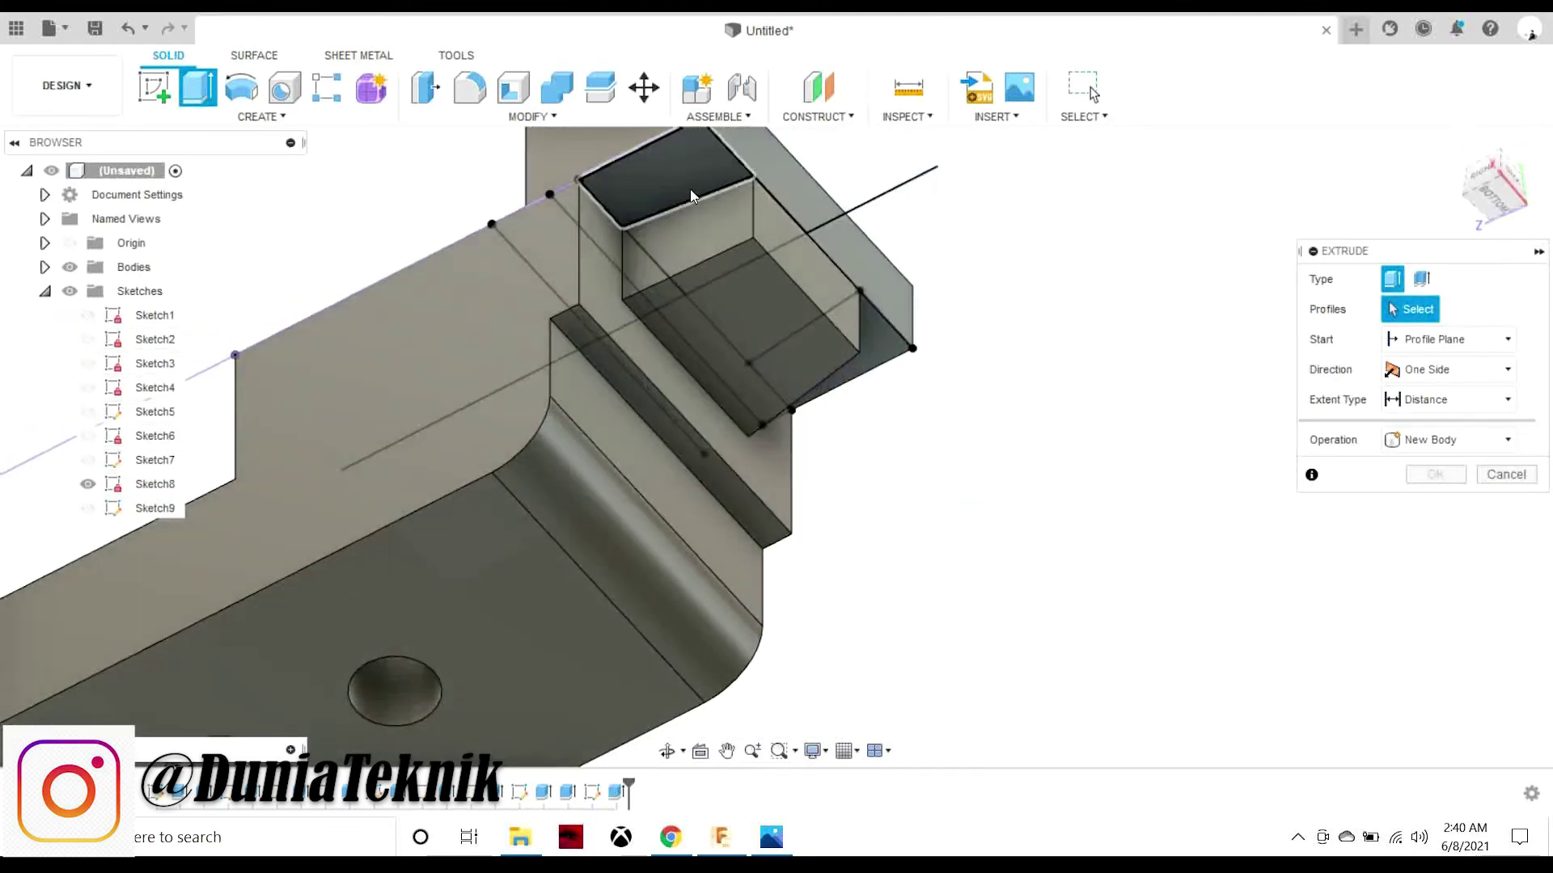
click(874, 364)
click(1492, 190)
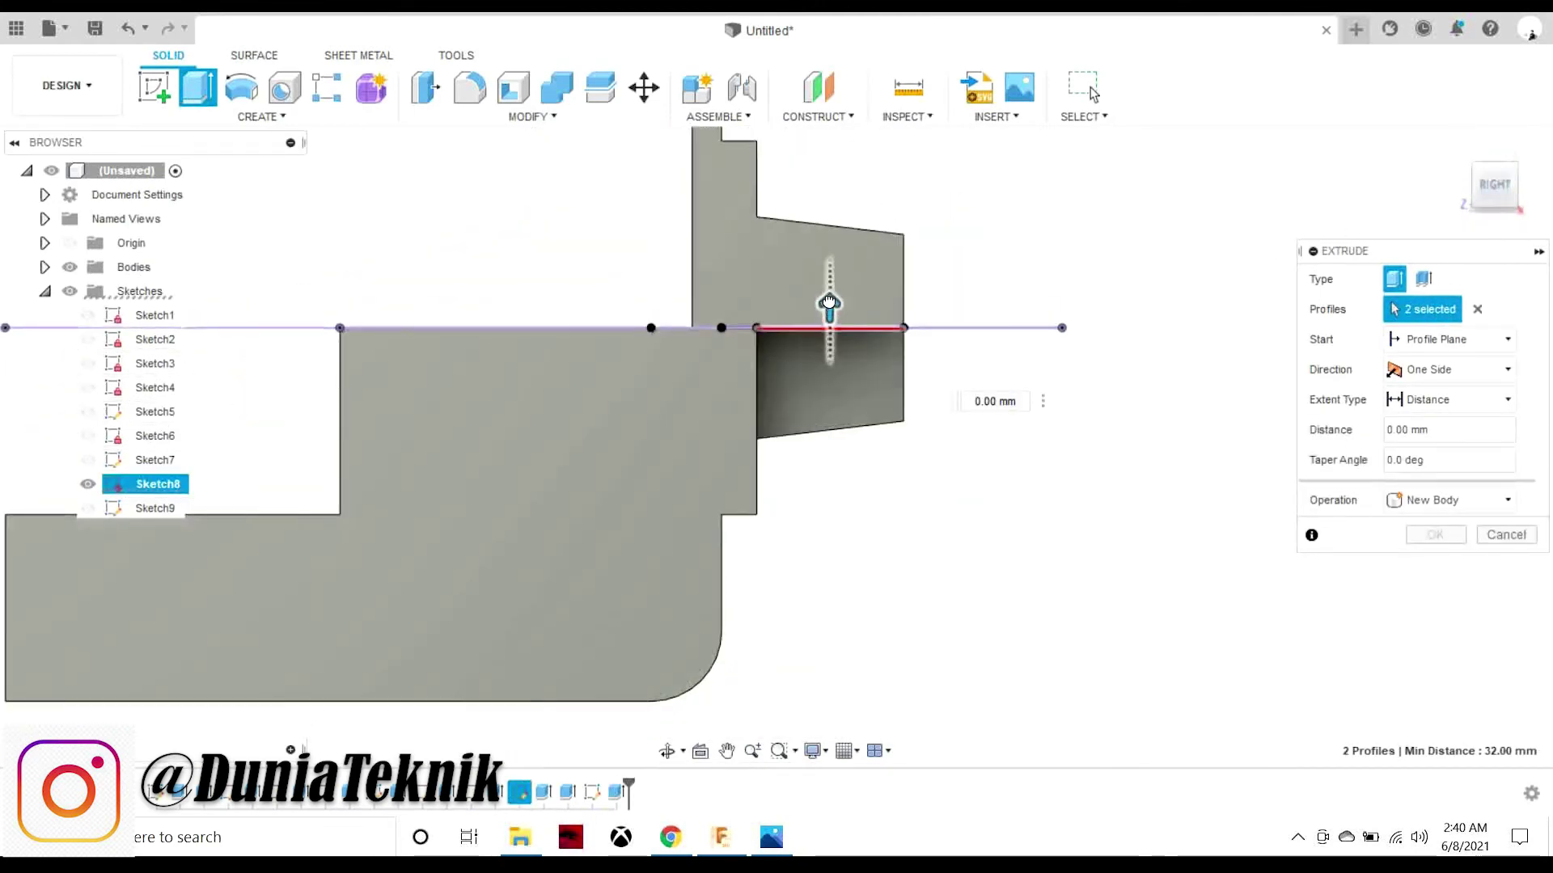
mouse_move(828, 305)
mouse_down()
mouse_move(807, 447)
mouse_move(804, 311)
mouse_up()
click(1434, 565)
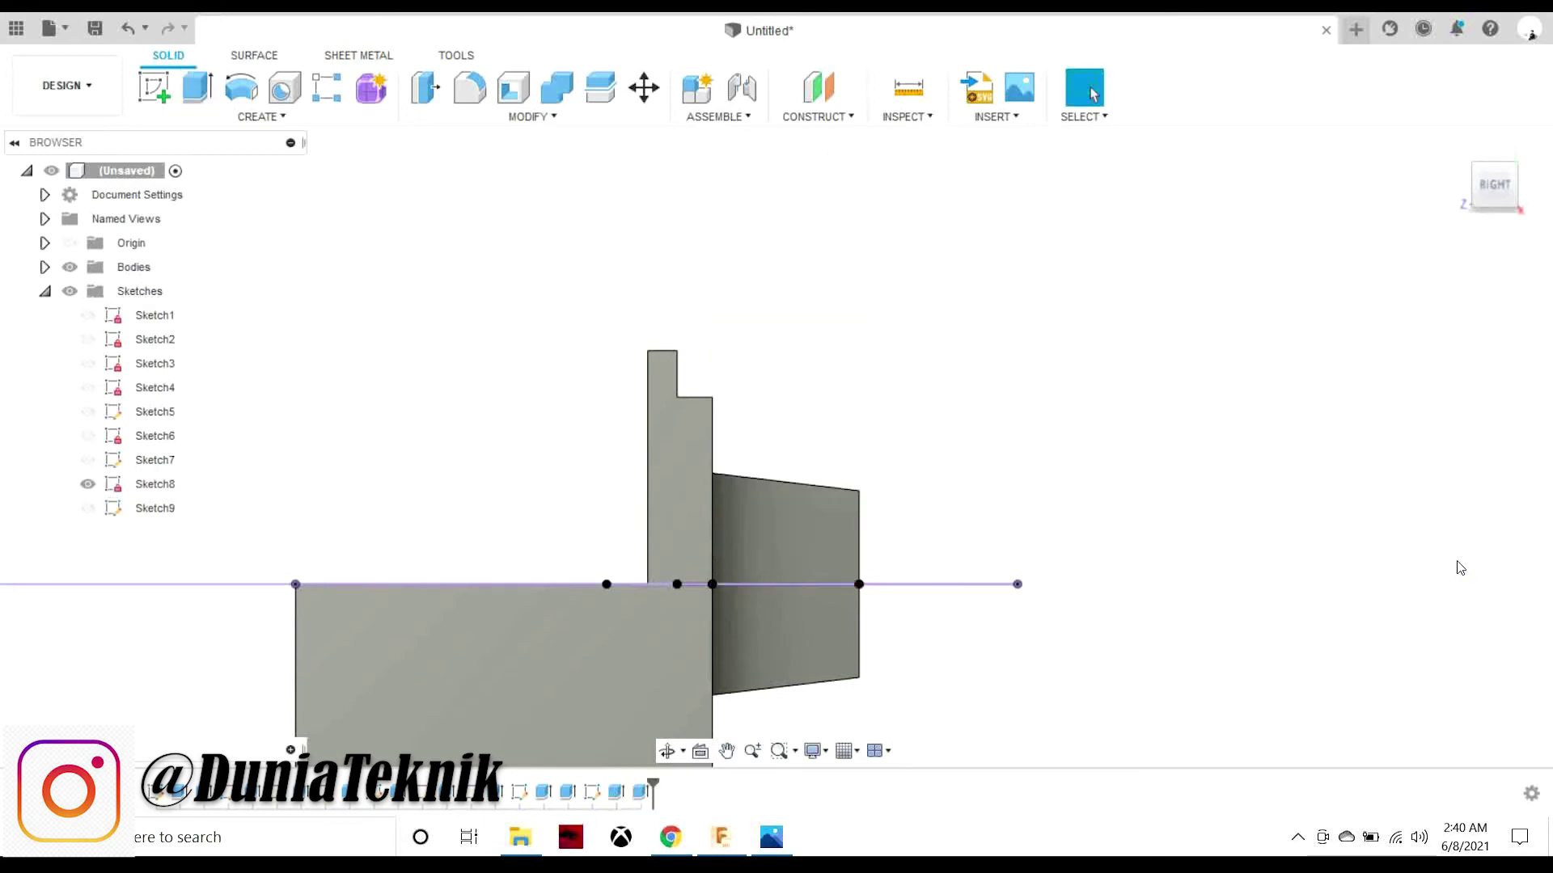
- Check the model against the reference drawing, hide Sketch8, and start a new sketch
shift+middle_drag(777, 446, 728, 526)
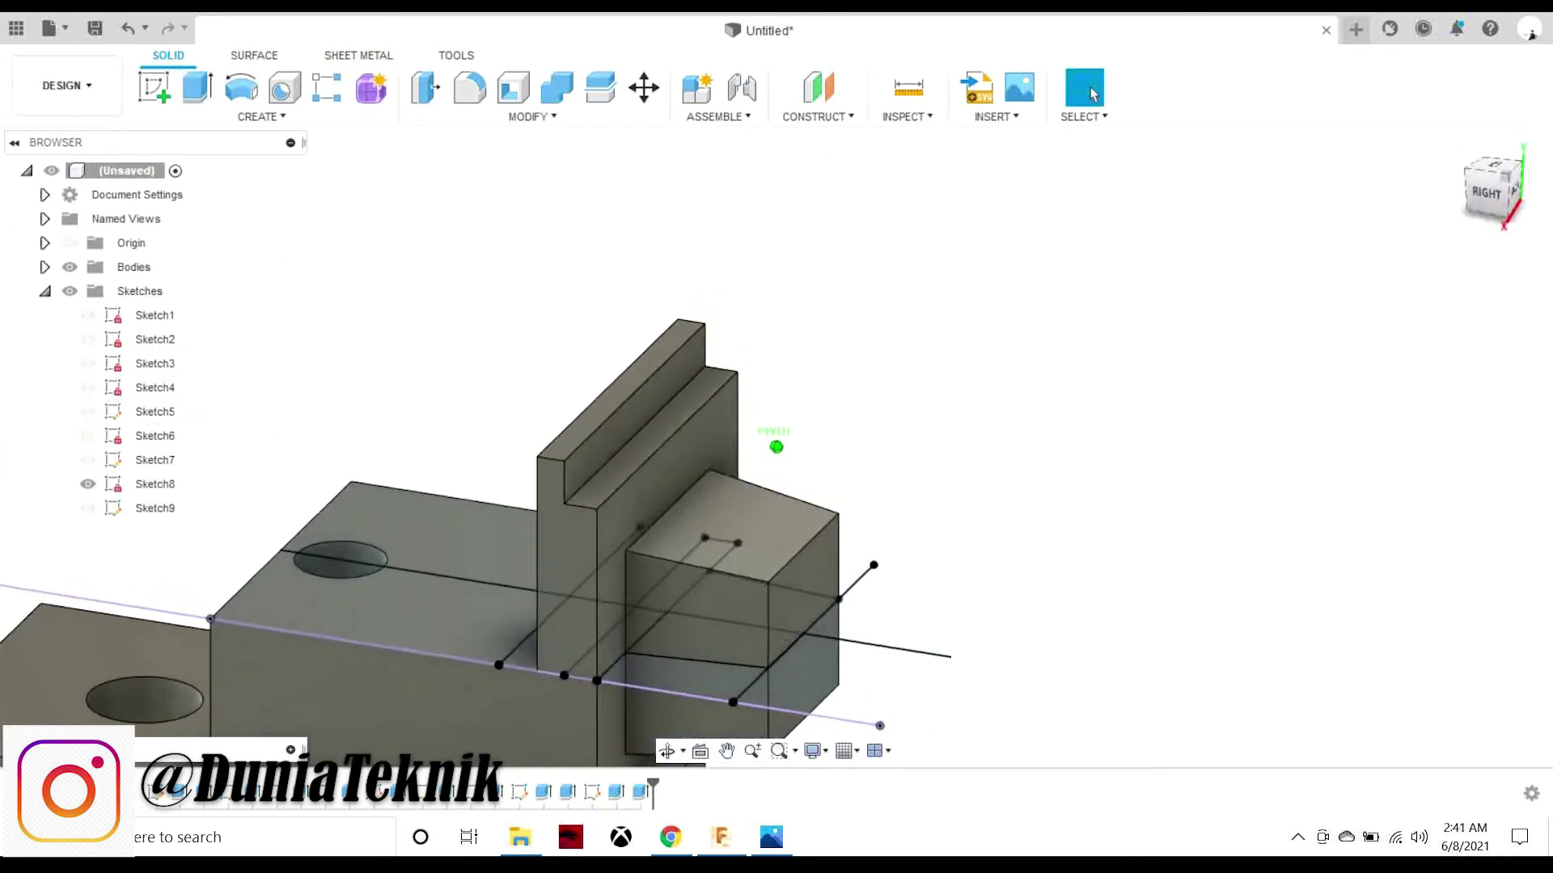
shift+middle_drag(776, 446, 760, 501)
click(773, 835)
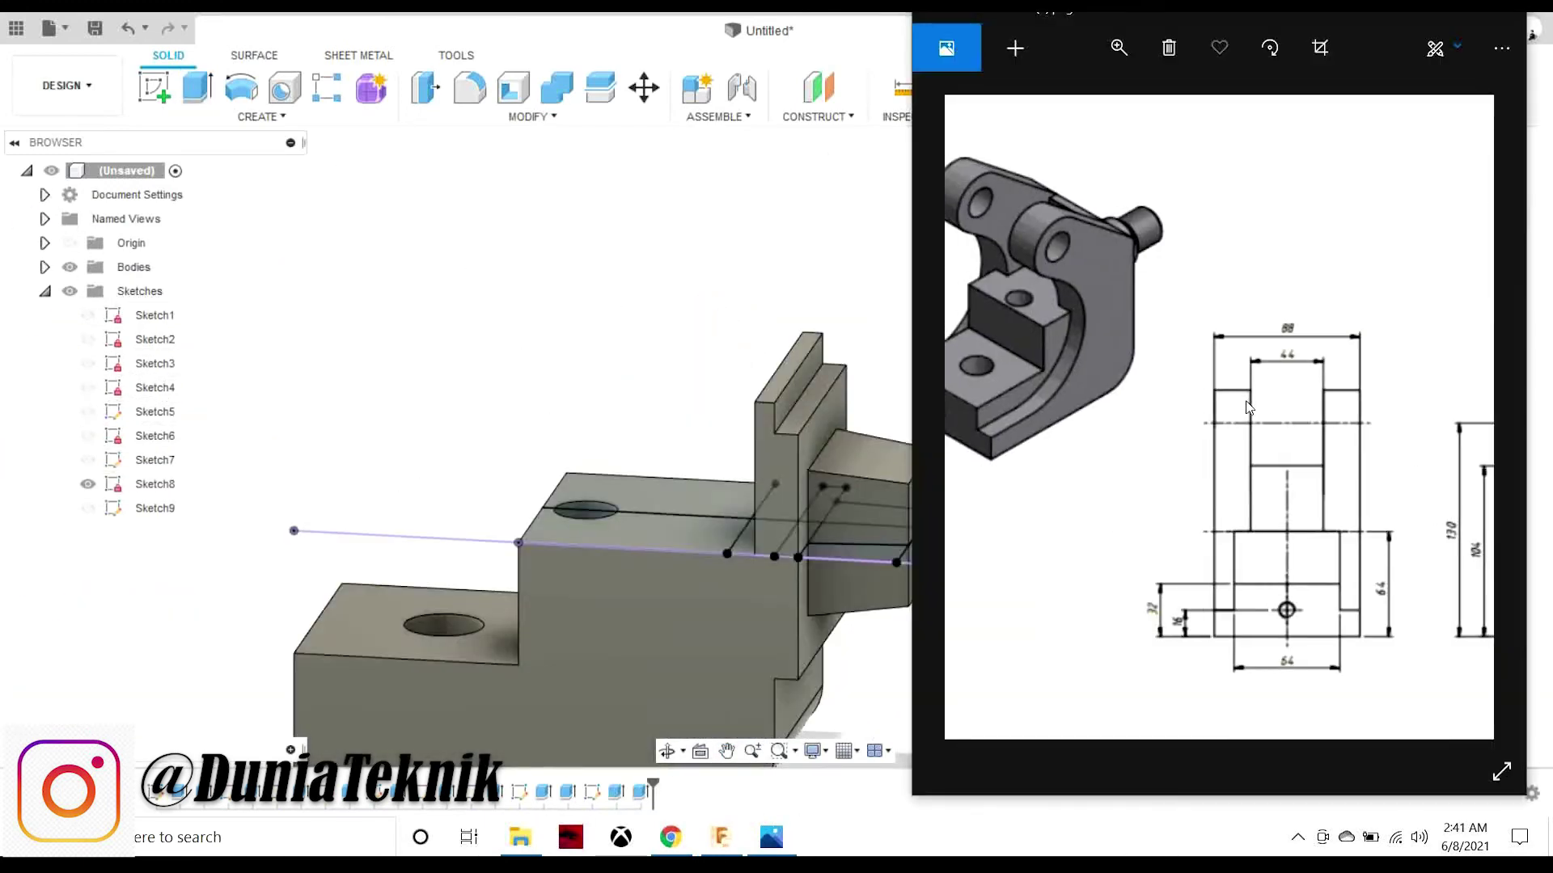
click(796, 291)
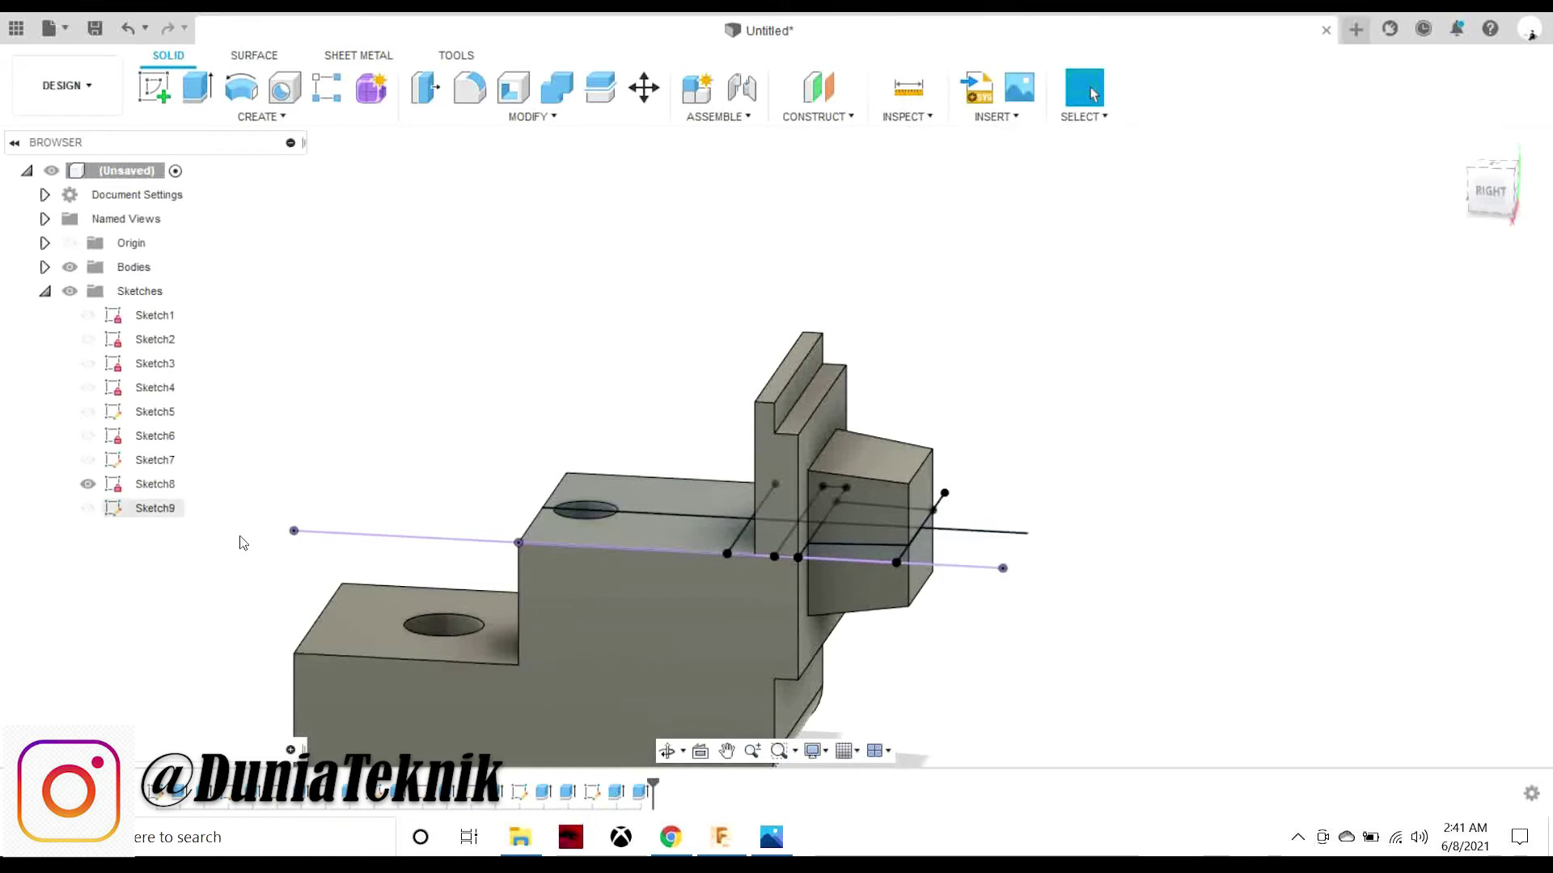
click(87, 484)
click(148, 84)
- Sketch on the block's end face and draw a vertical centre line across it
click(924, 517)
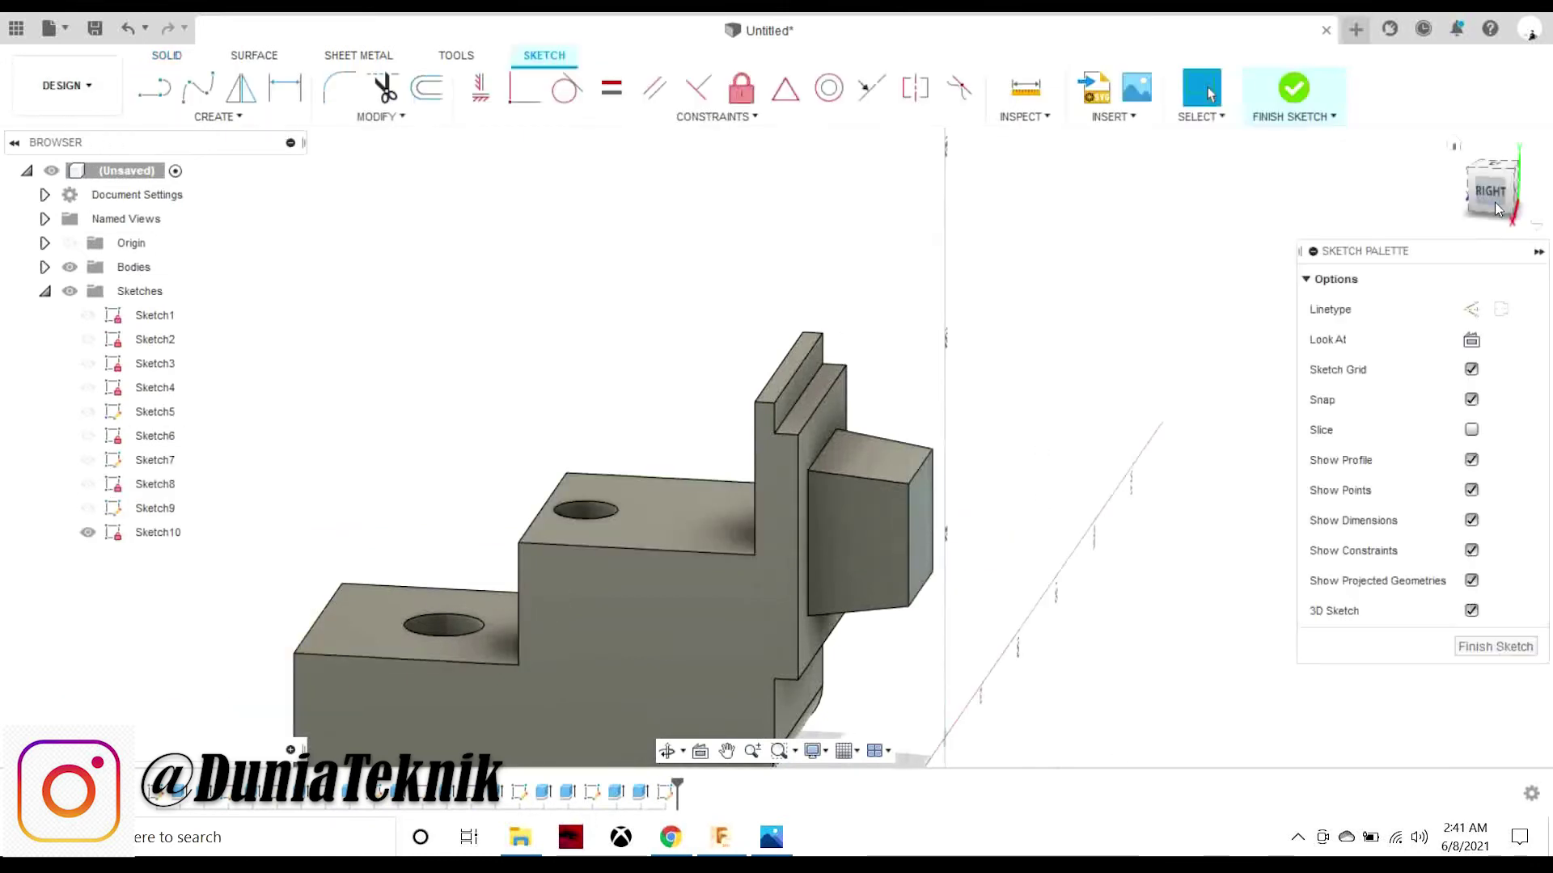
click(1493, 194)
click(1515, 187)
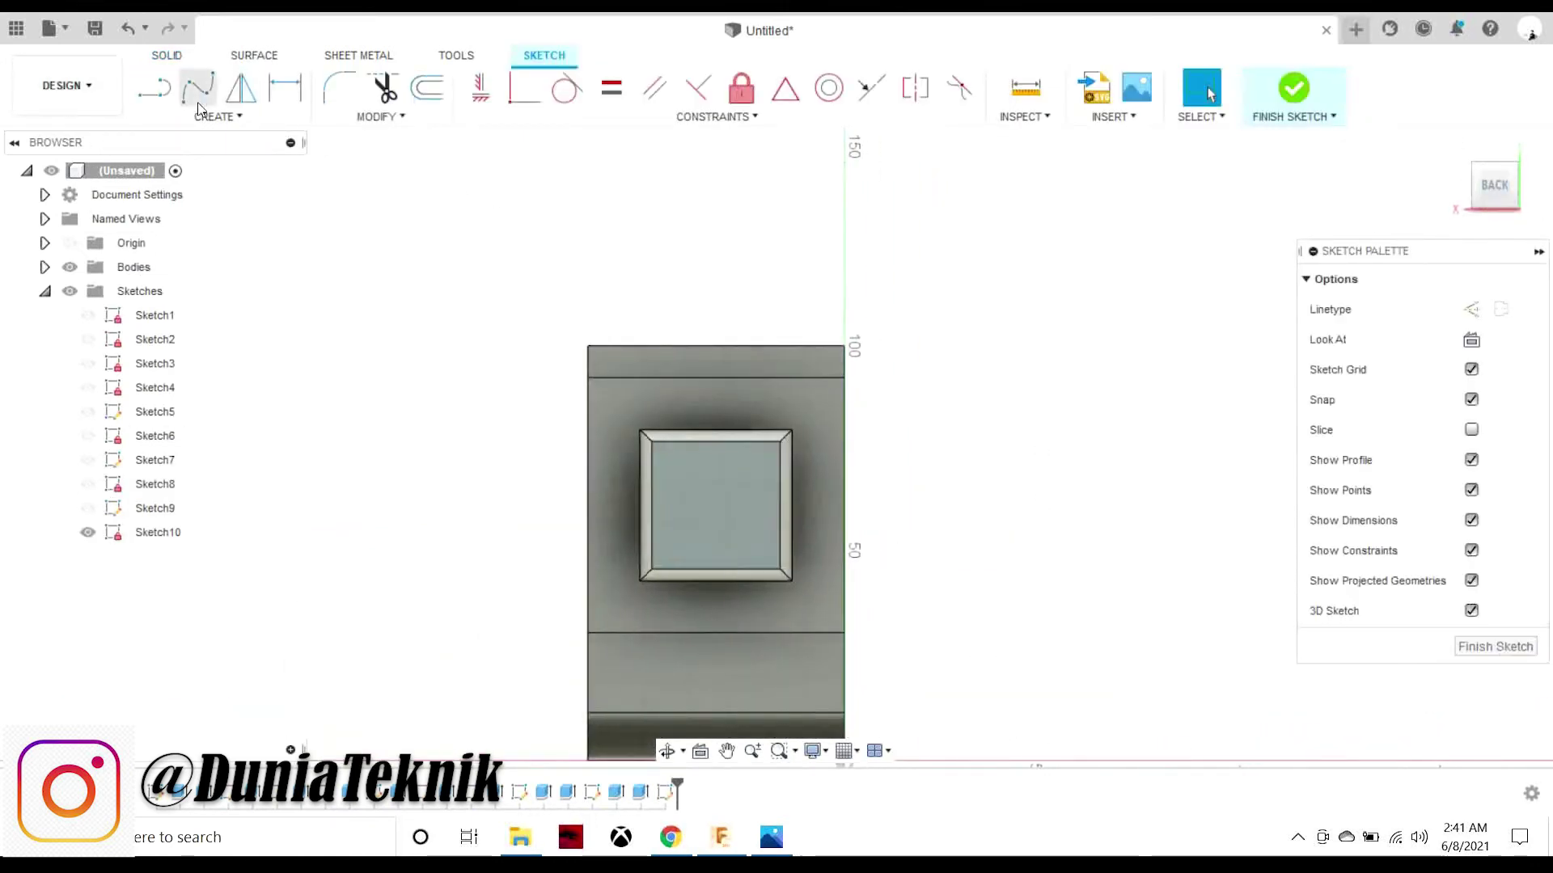
key(l)
click(717, 442)
click(715, 570)
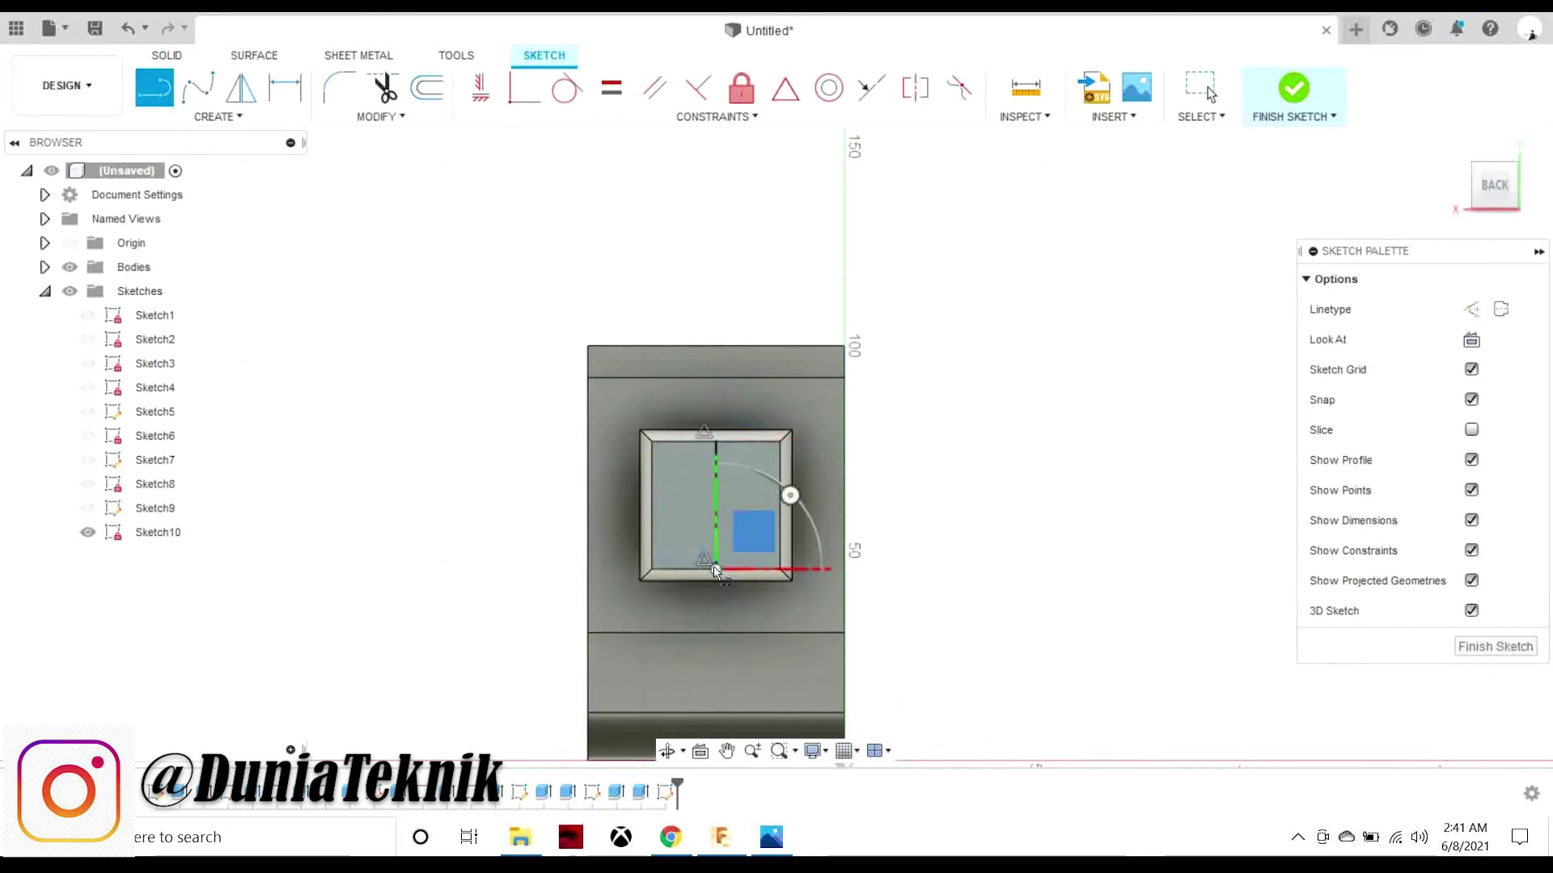
- Draw an 18 mm diameter circle at the centre line's midpoint and finish the sketch
click(217, 116)
click(364, 179)
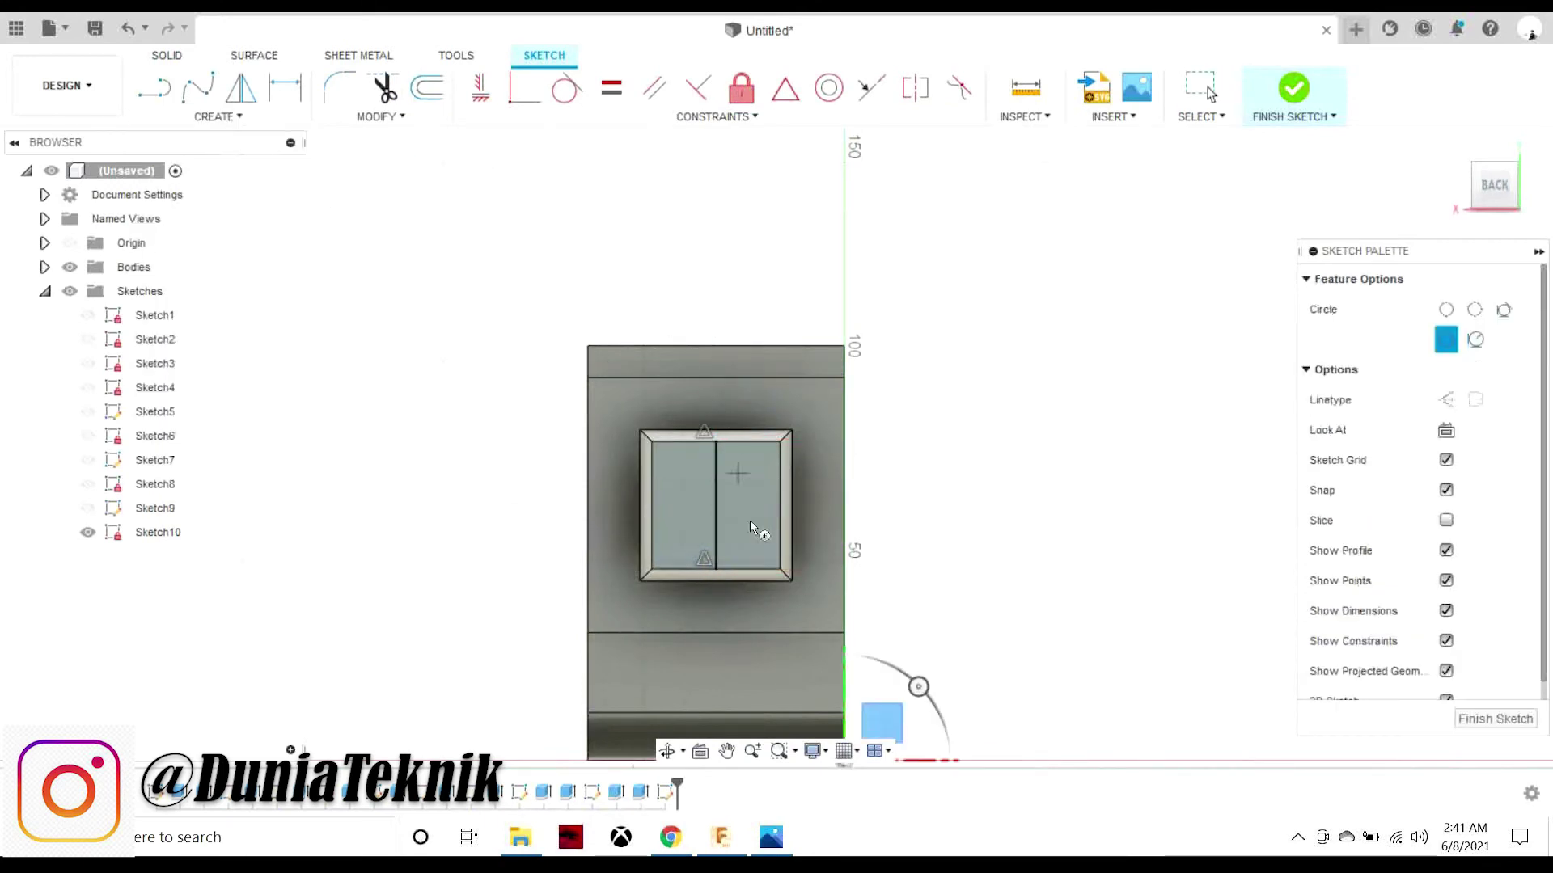
click(714, 506)
text(18)
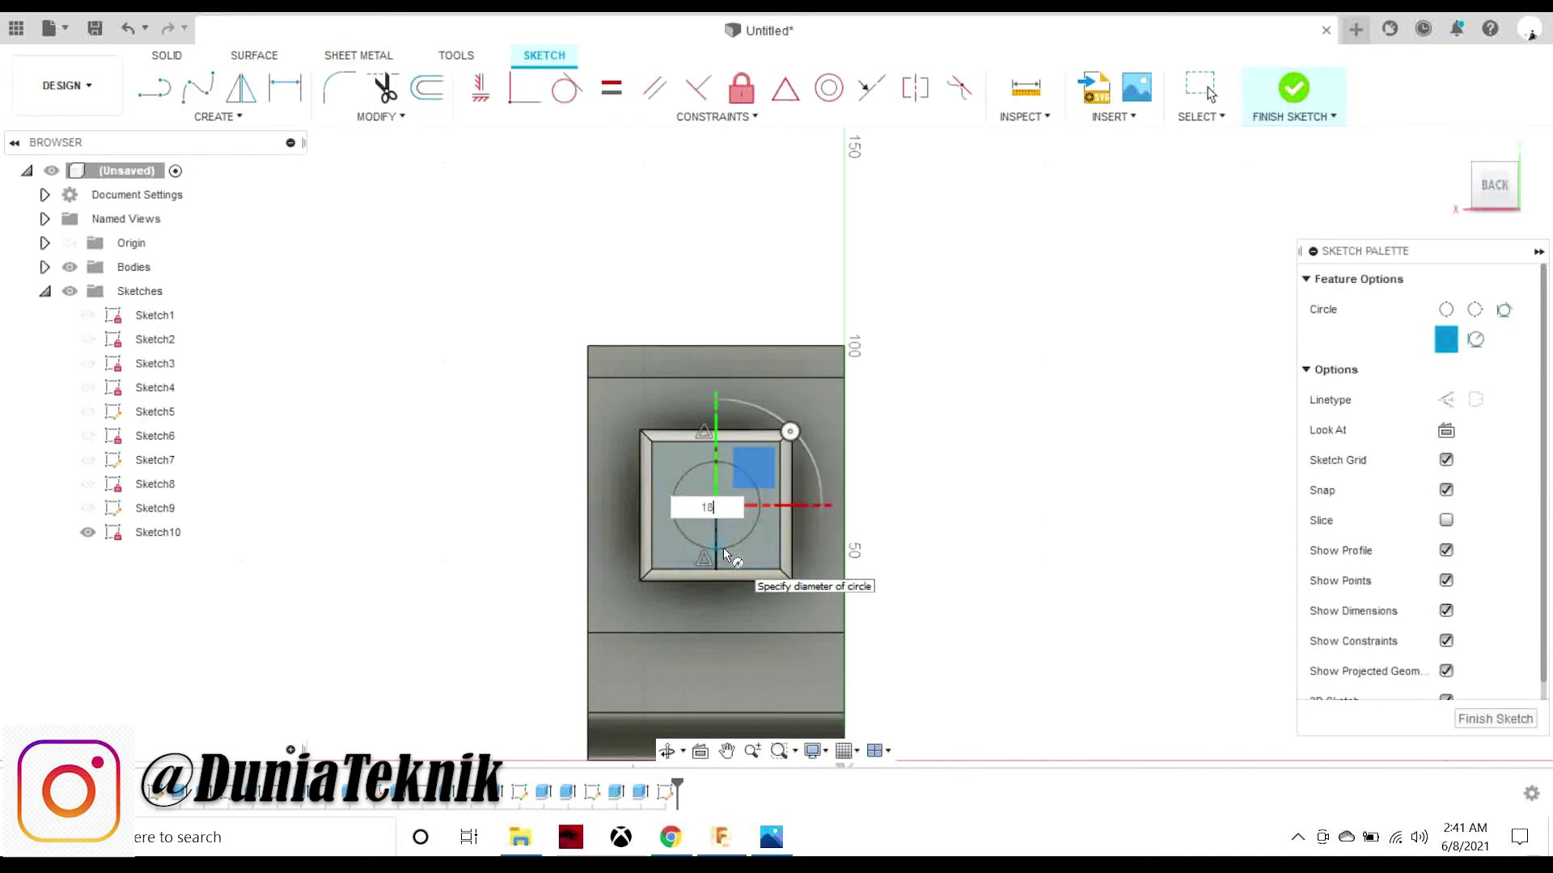
key(Return)
key(Escape)
click(166, 55)
- Extrude both circle halves 5 mm as a Join to form the boss
key(e)
click(706, 490)
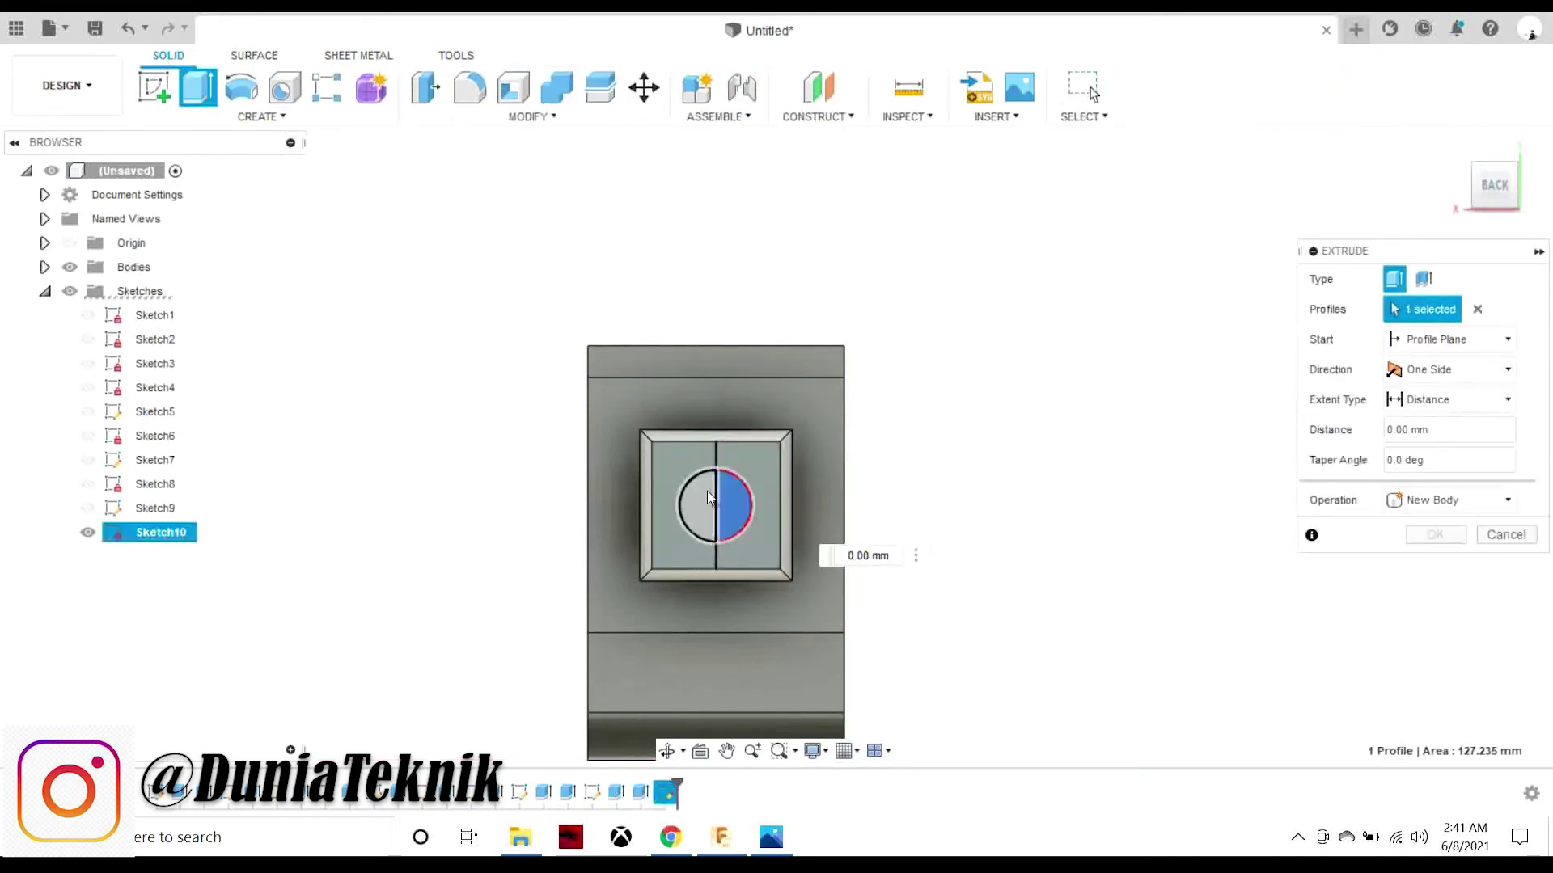
drag(960, 510, 994, 510)
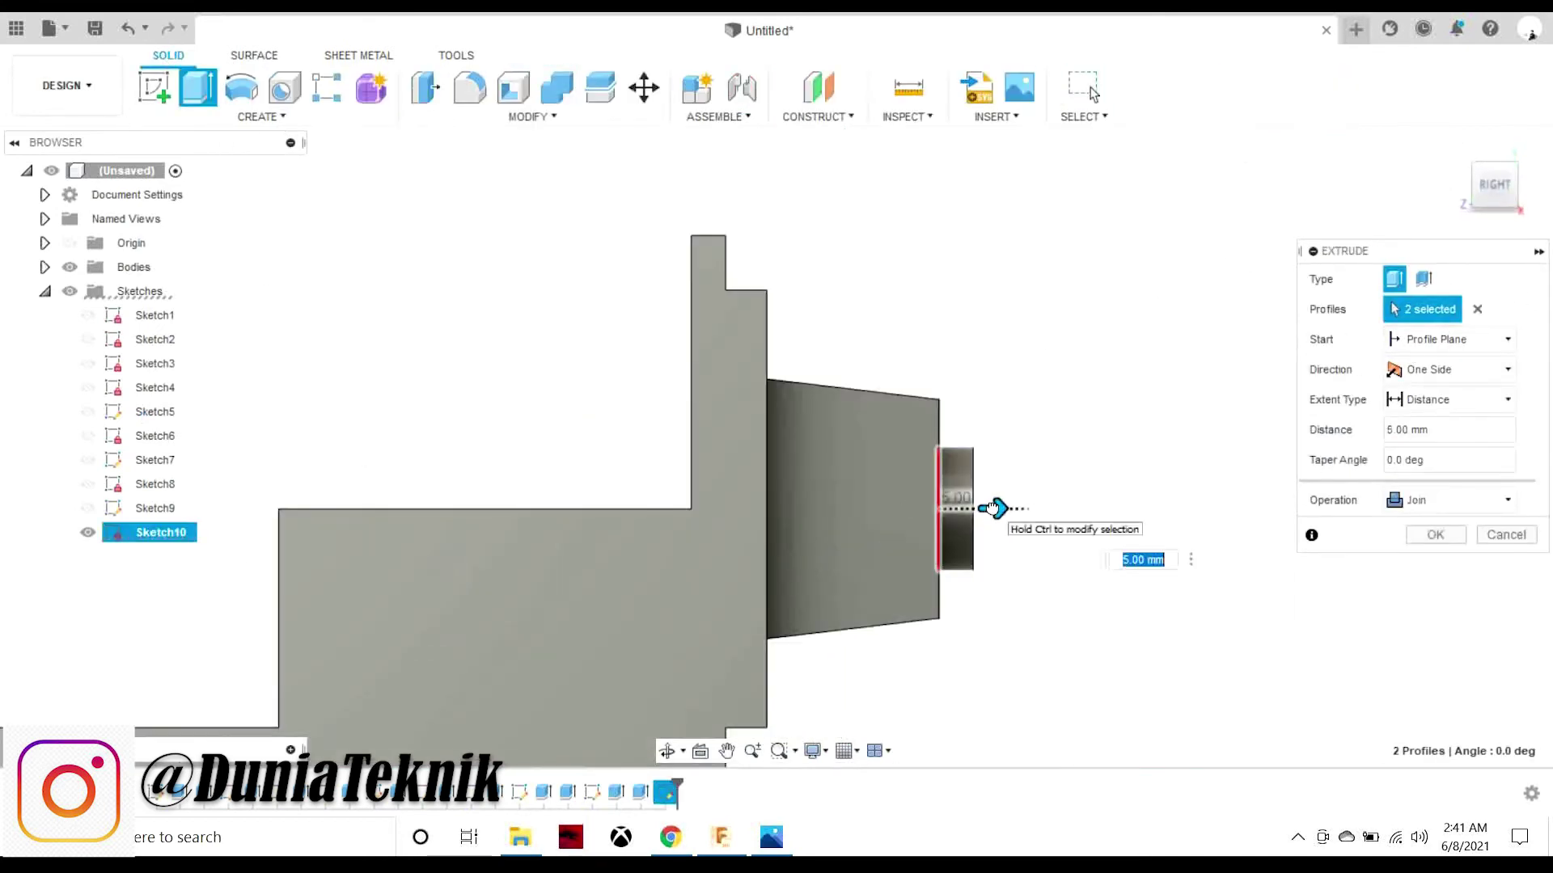
click(1435, 534)
click(772, 837)
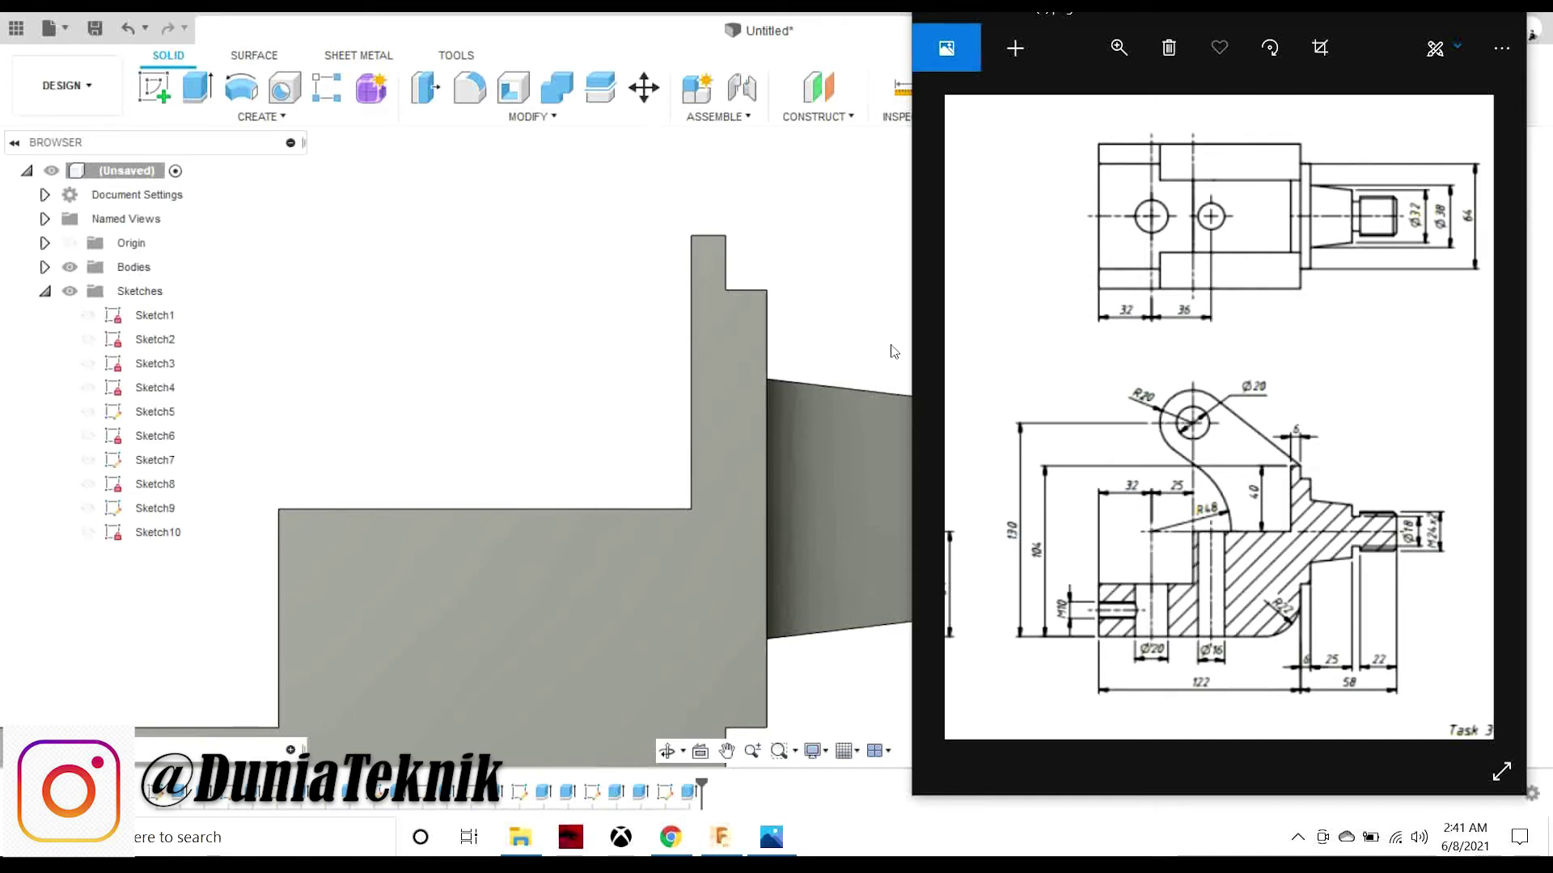
click(845, 333)
click(1502, 216)
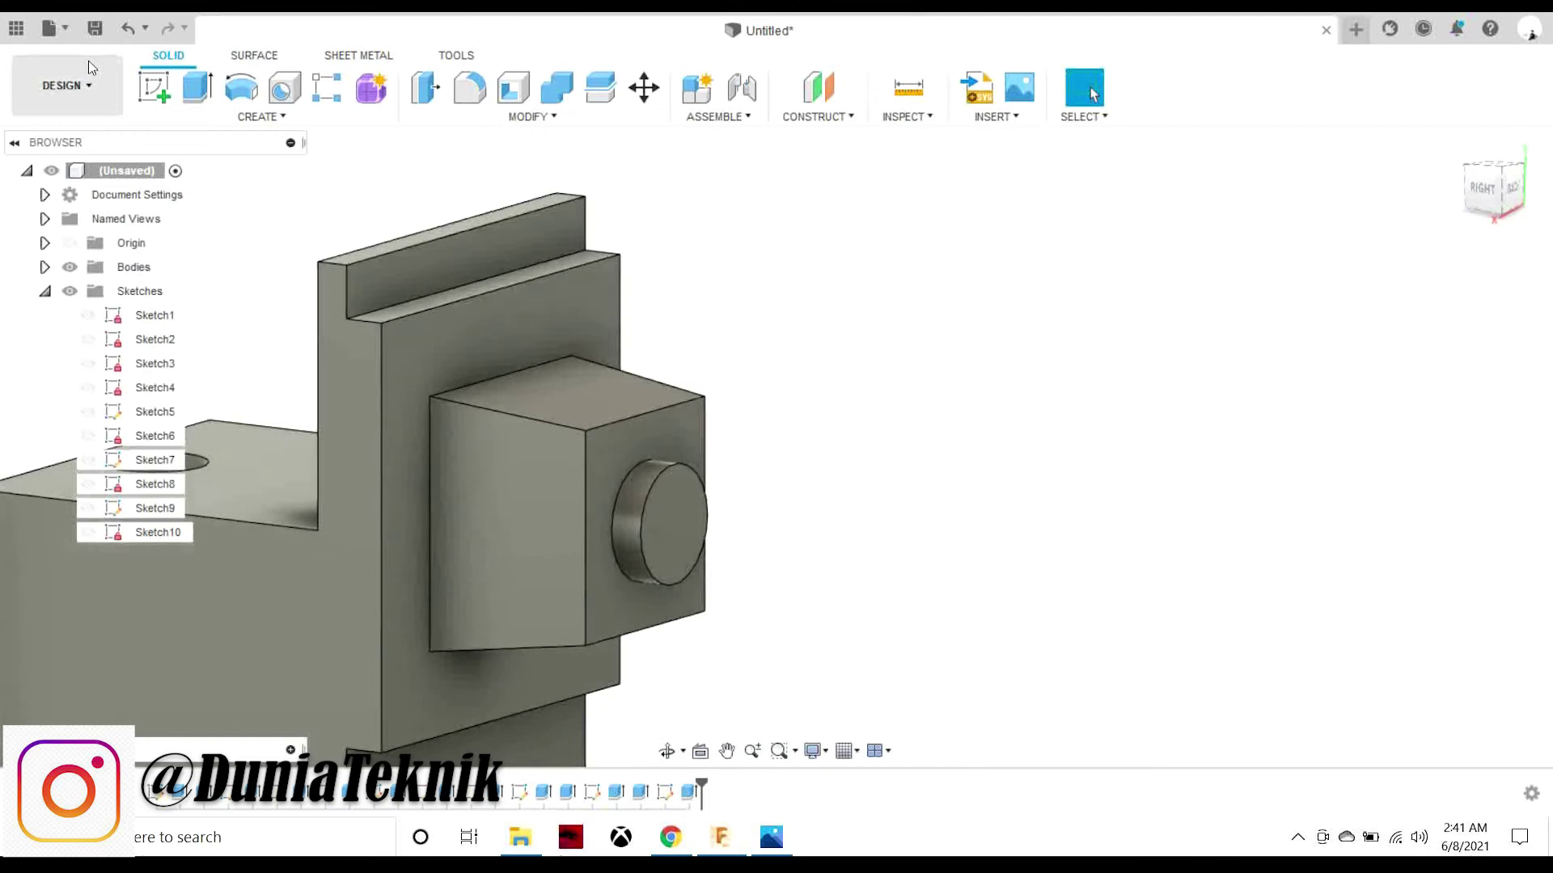
- Sketch a 24 mm diameter circle on the boss's end face
click(170, 79)
click(676, 525)
click(219, 116)
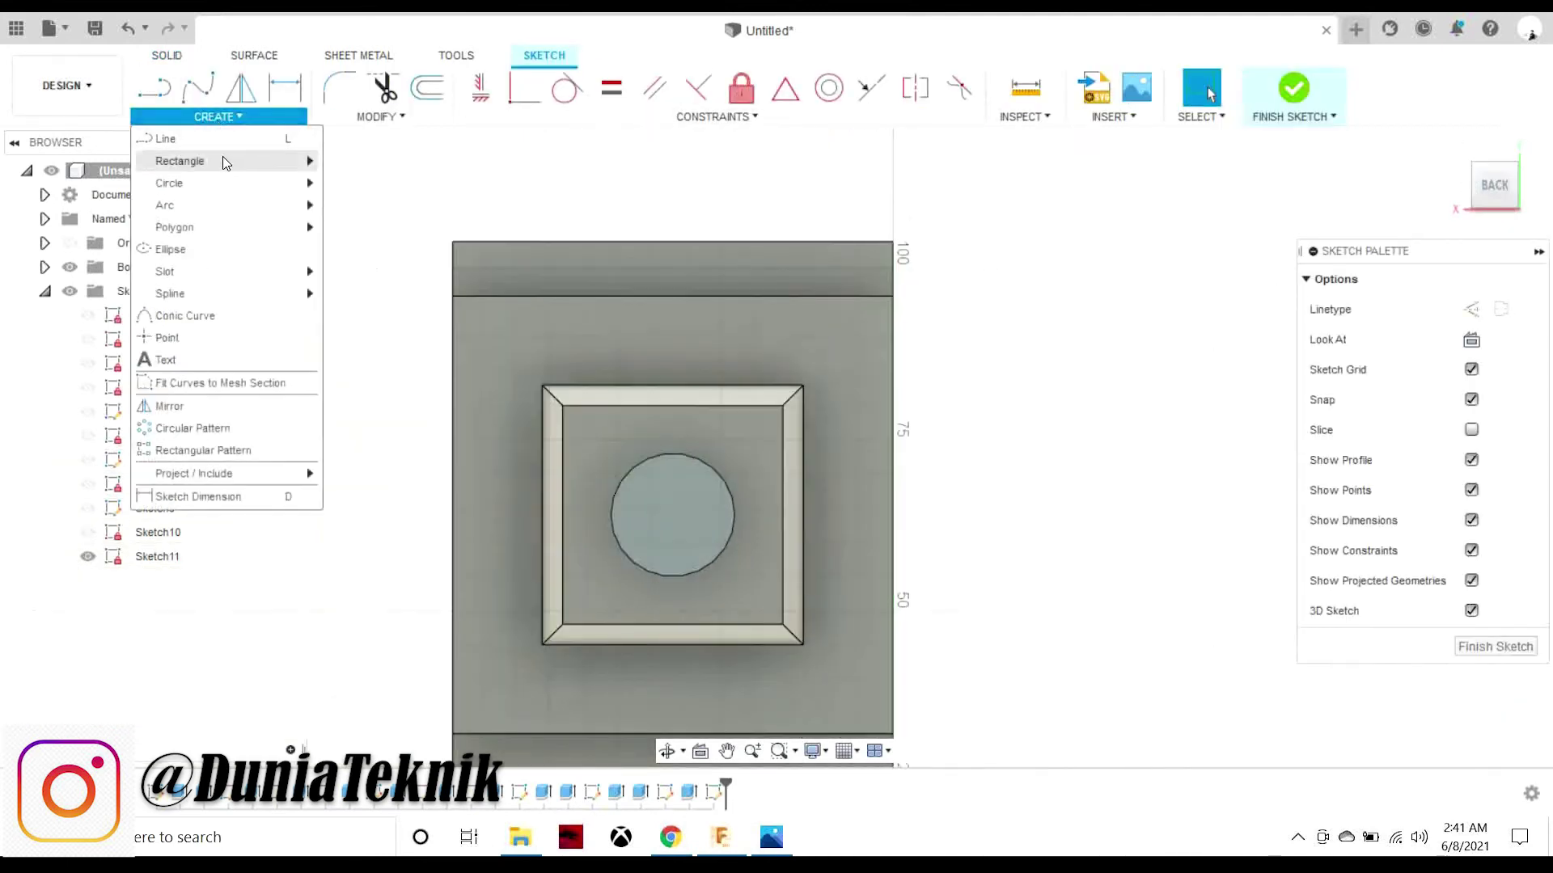
click(380, 183)
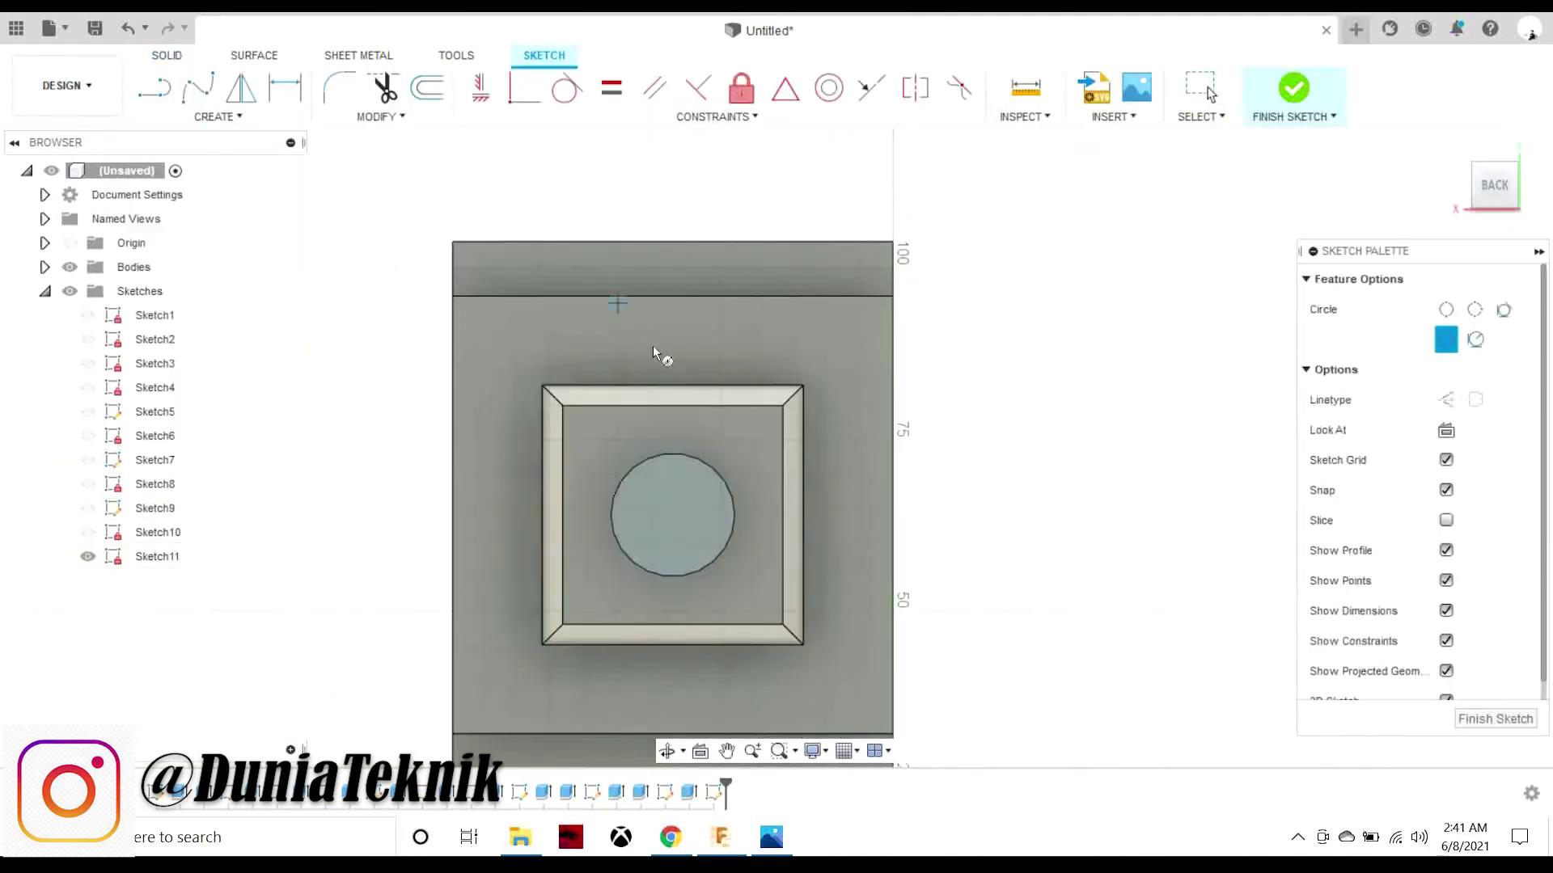
click(634, 445)
key(Escape)
- Extrude the circle profiles 22 mm as a Join to form the shaft
key(e)
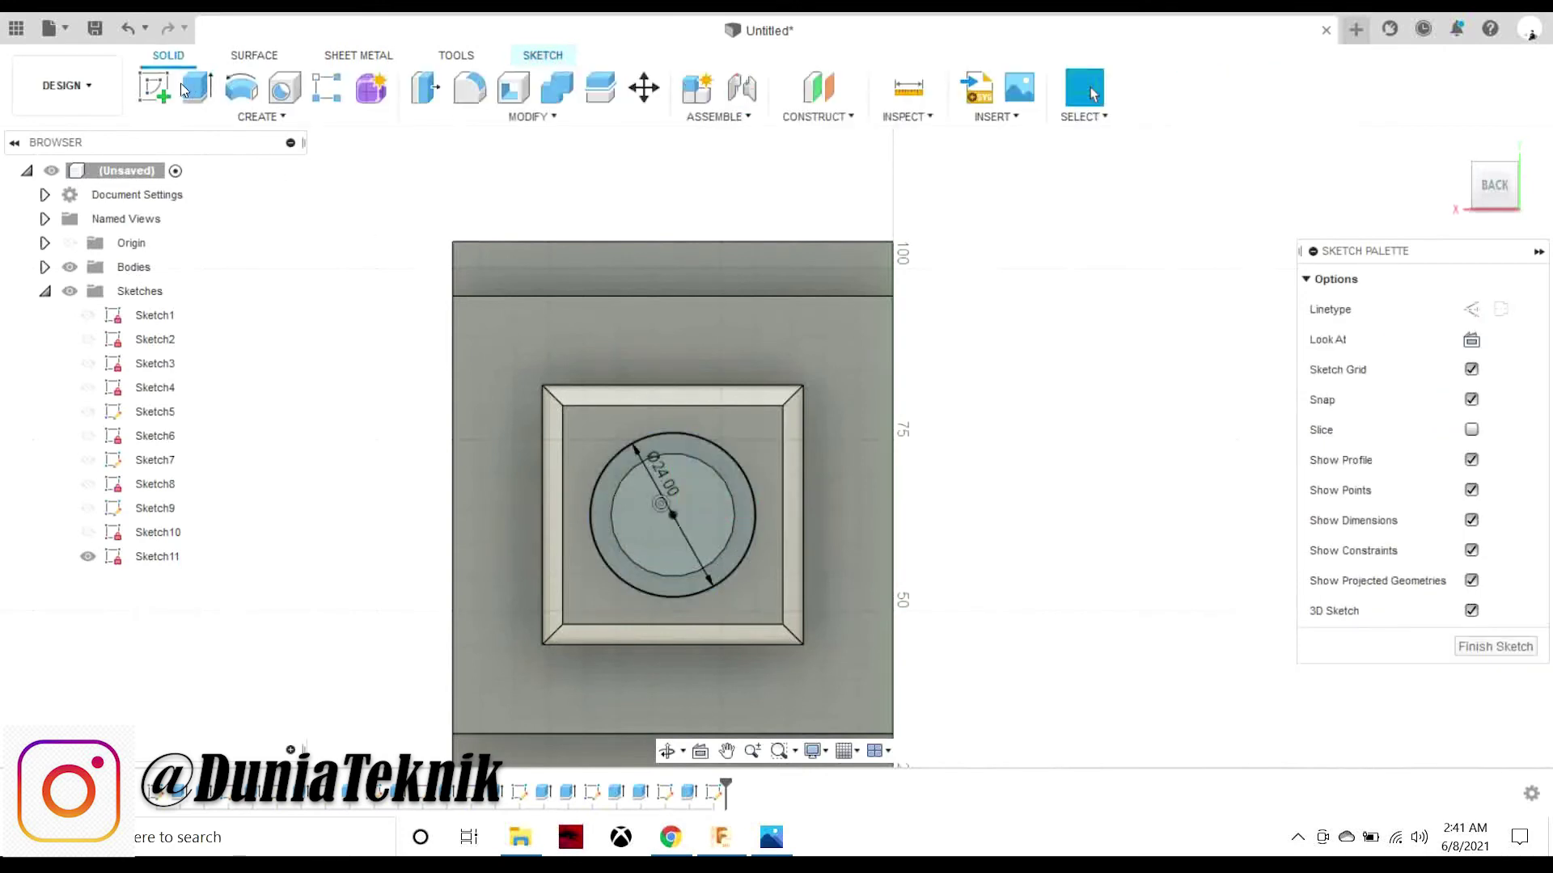
click(1430, 200)
click(694, 518)
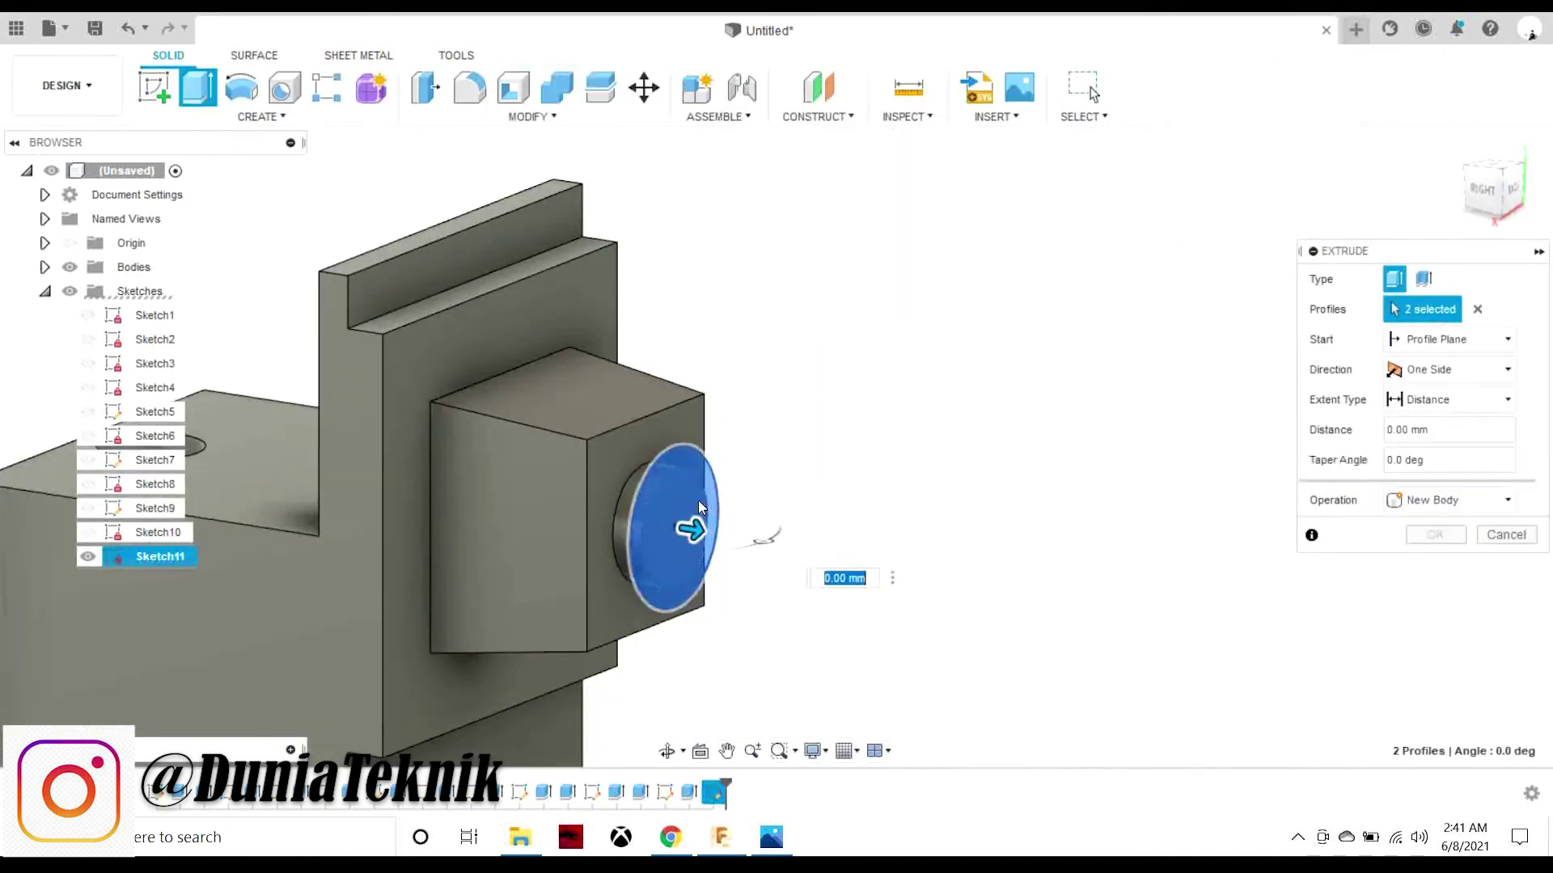
drag(704, 527, 786, 534)
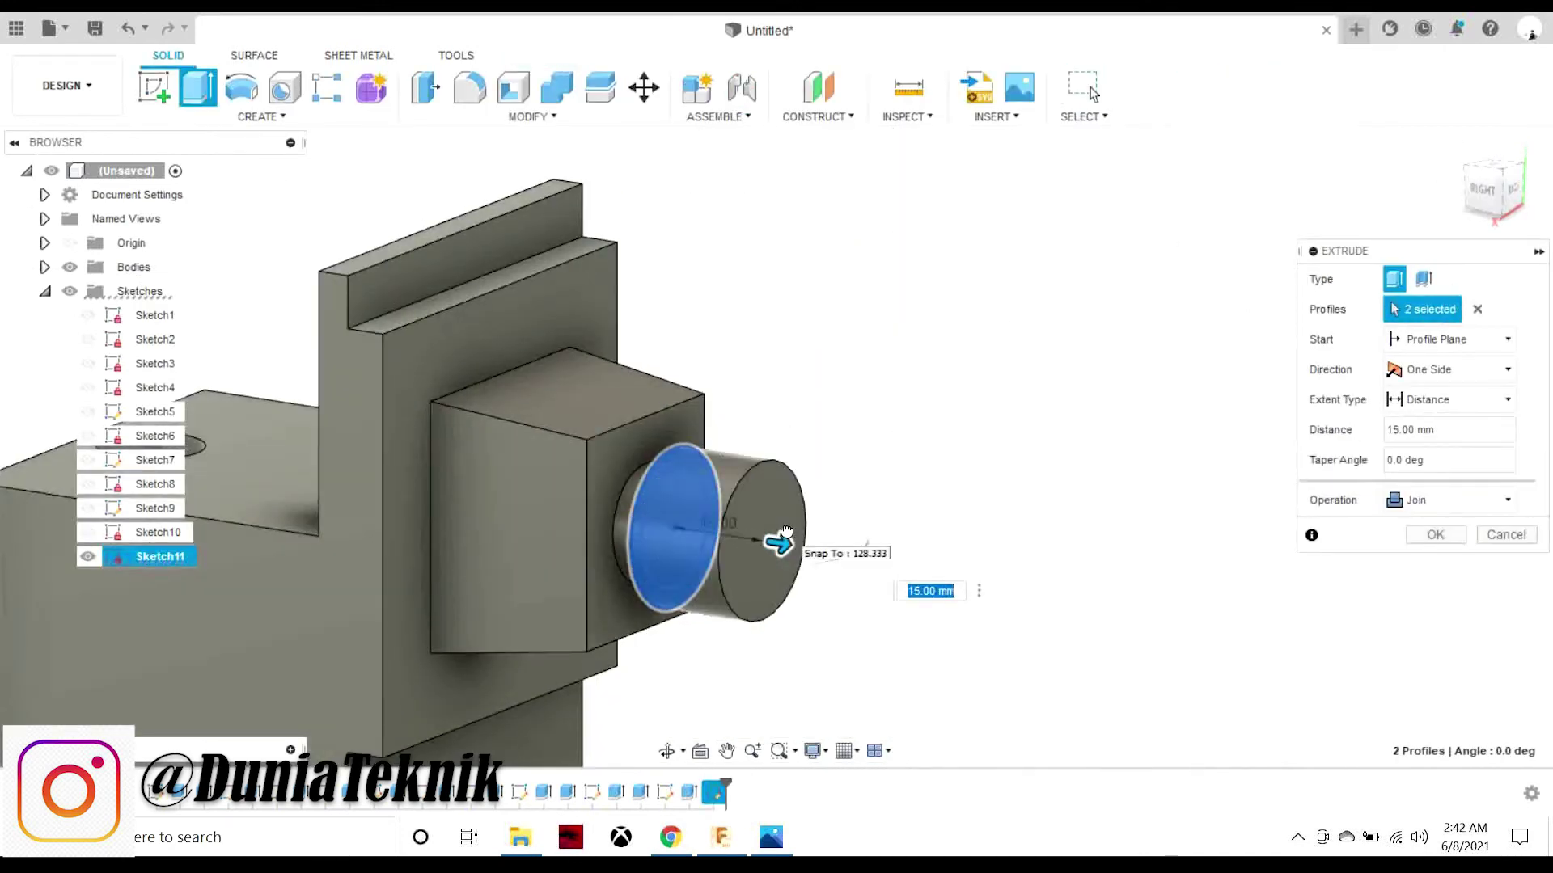
text(22)
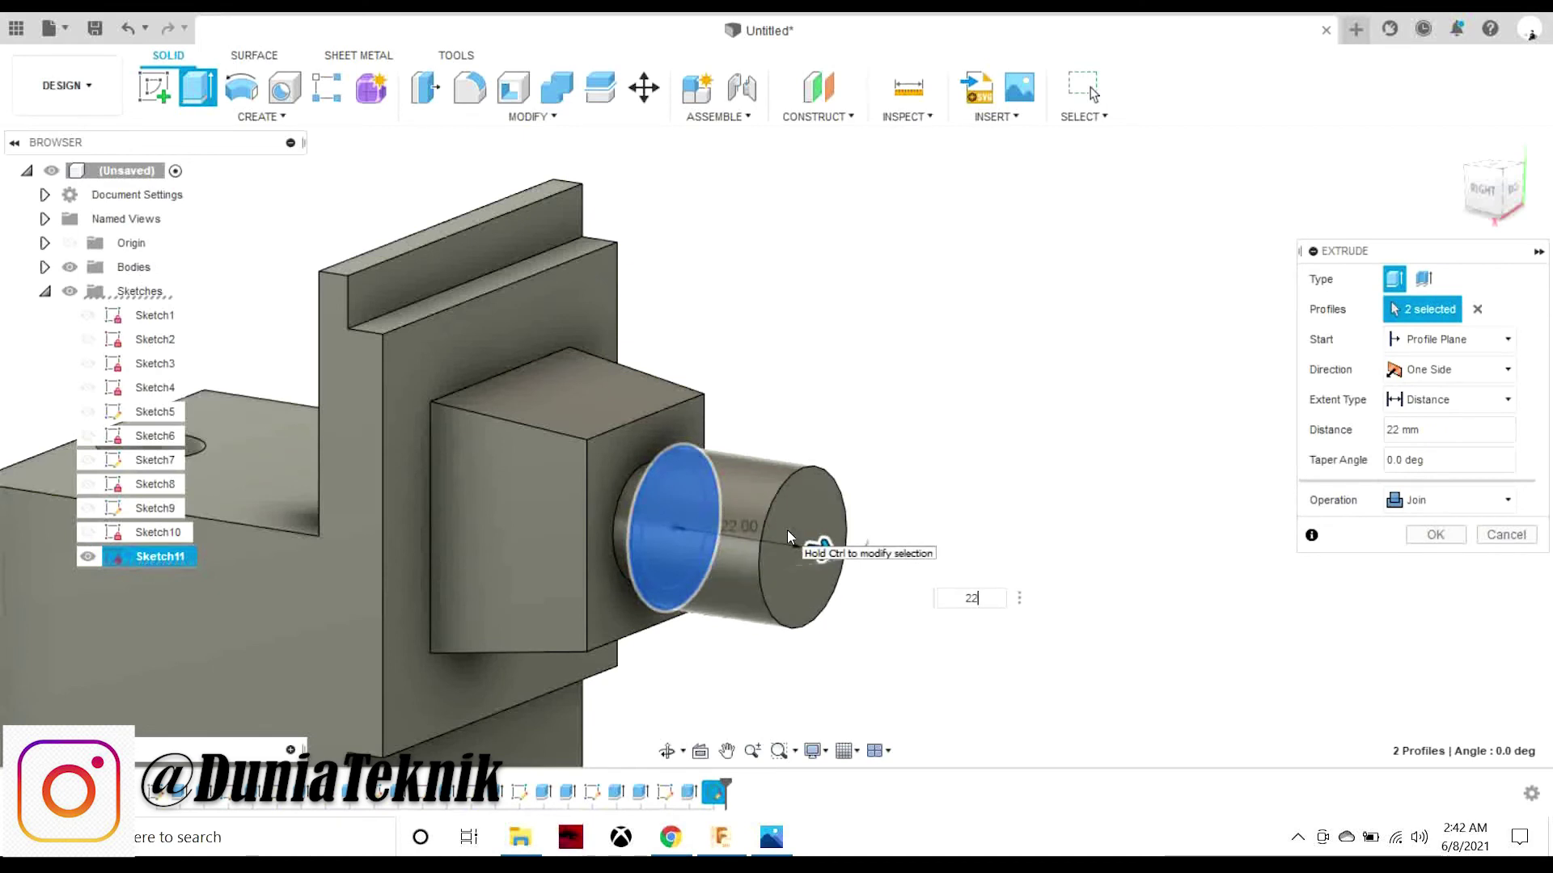
click(782, 843)
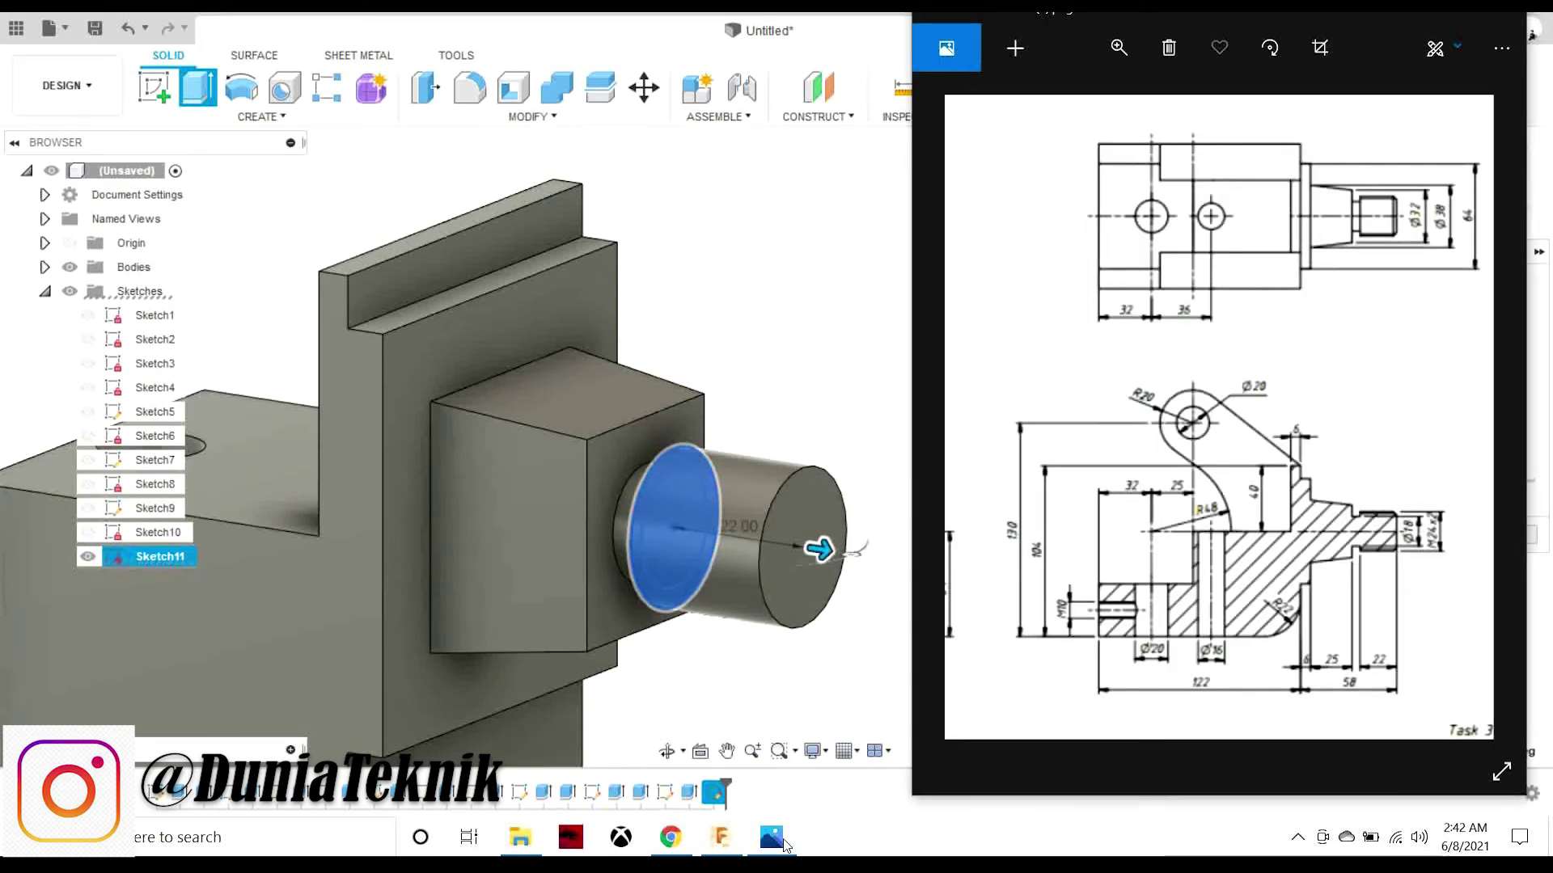
click(815, 600)
key(Return)
- Add an M24x2 ISO metric thread to the 24 mm shaft
click(262, 116)
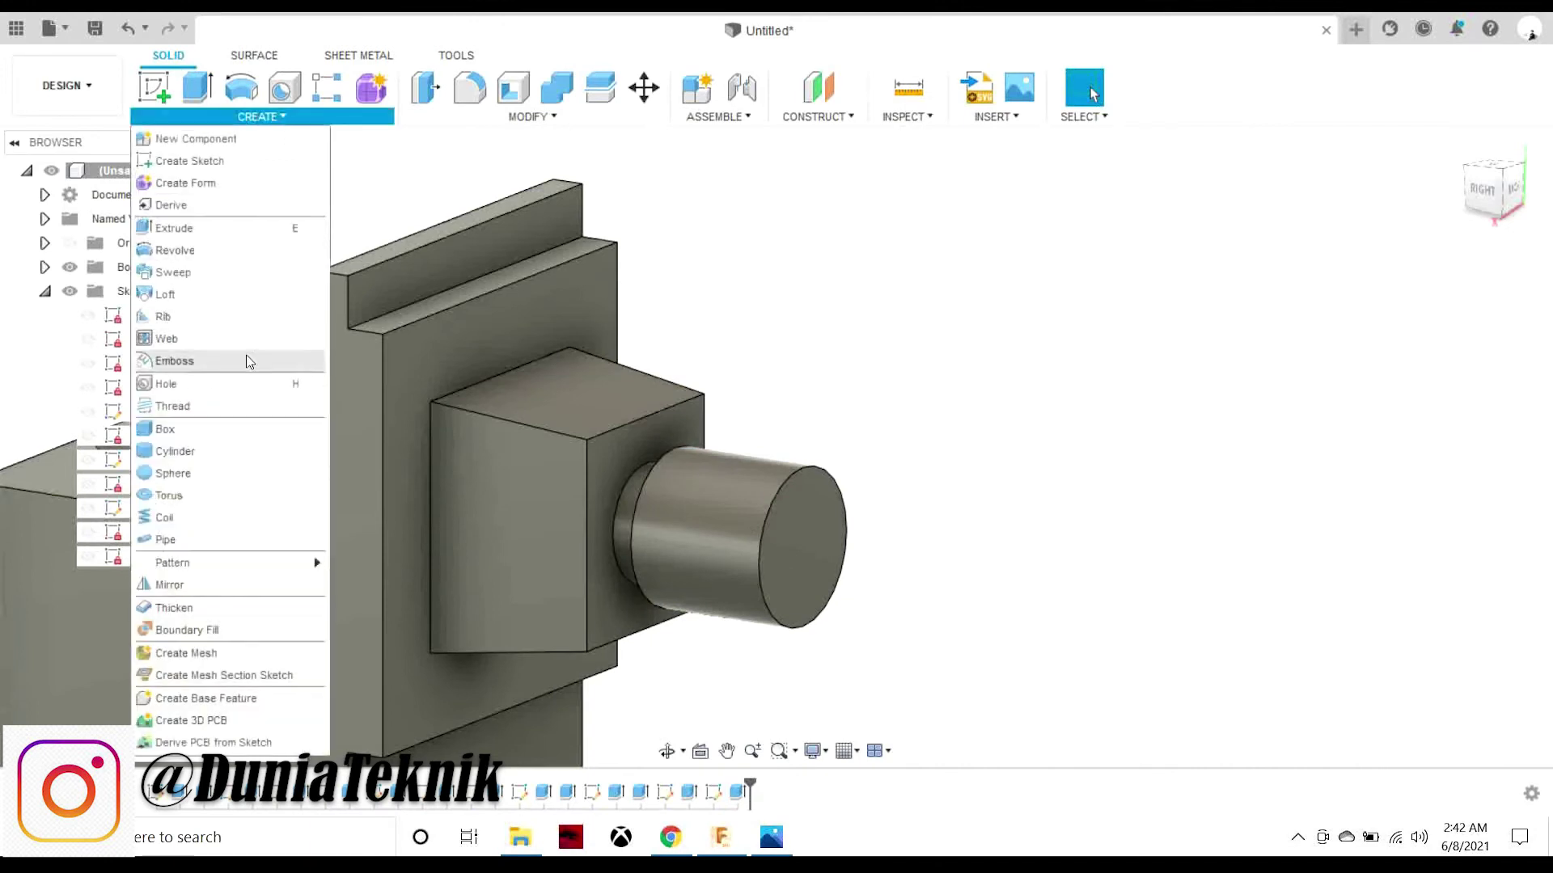
click(734, 501)
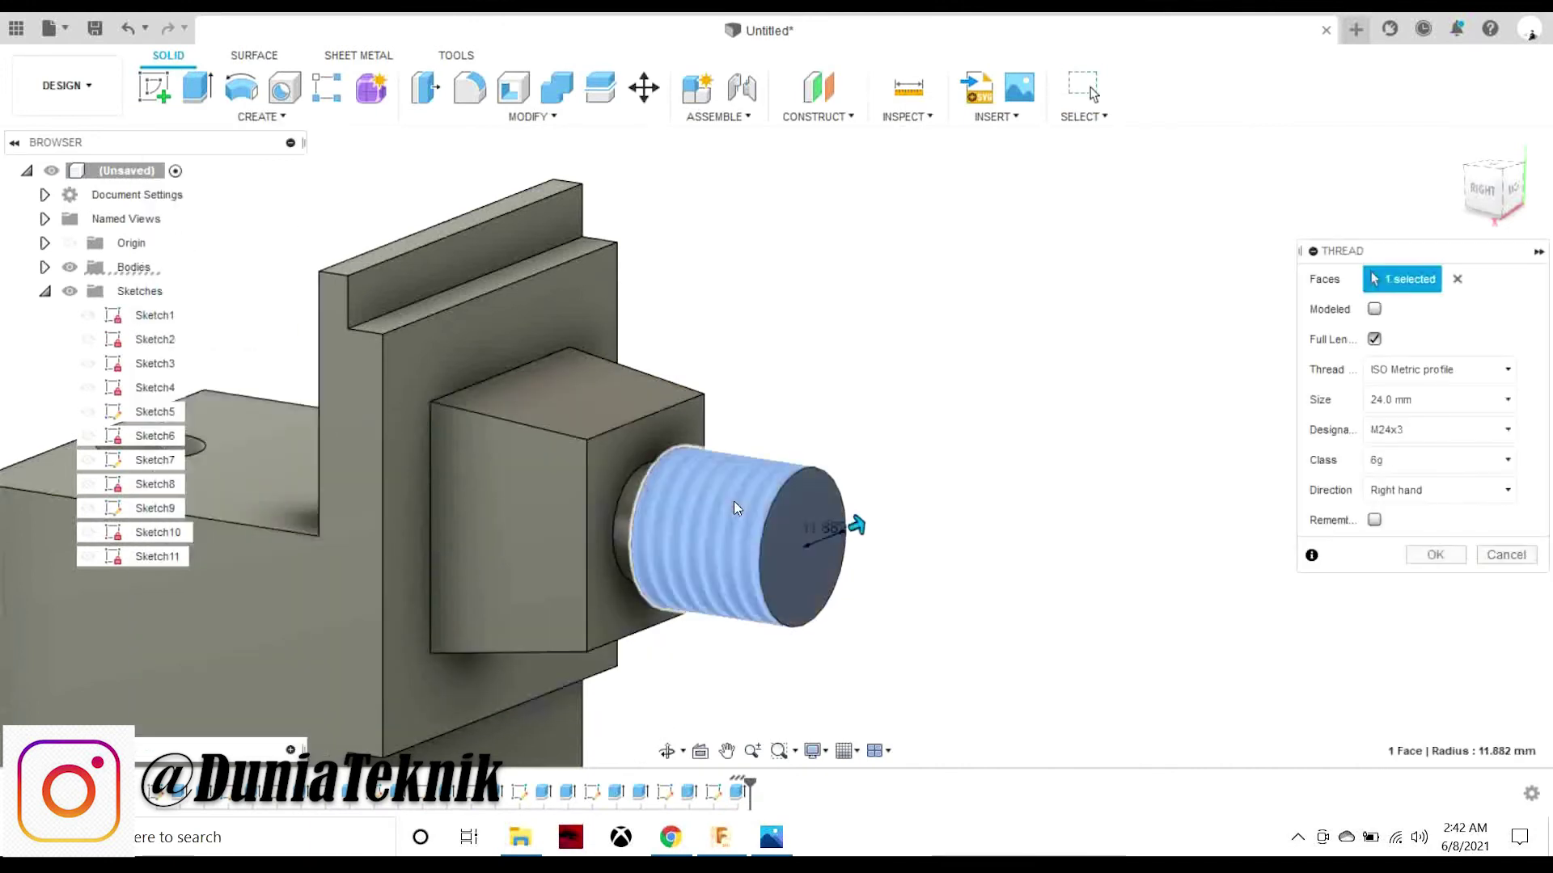
click(1420, 430)
click(1416, 508)
click(1431, 557)
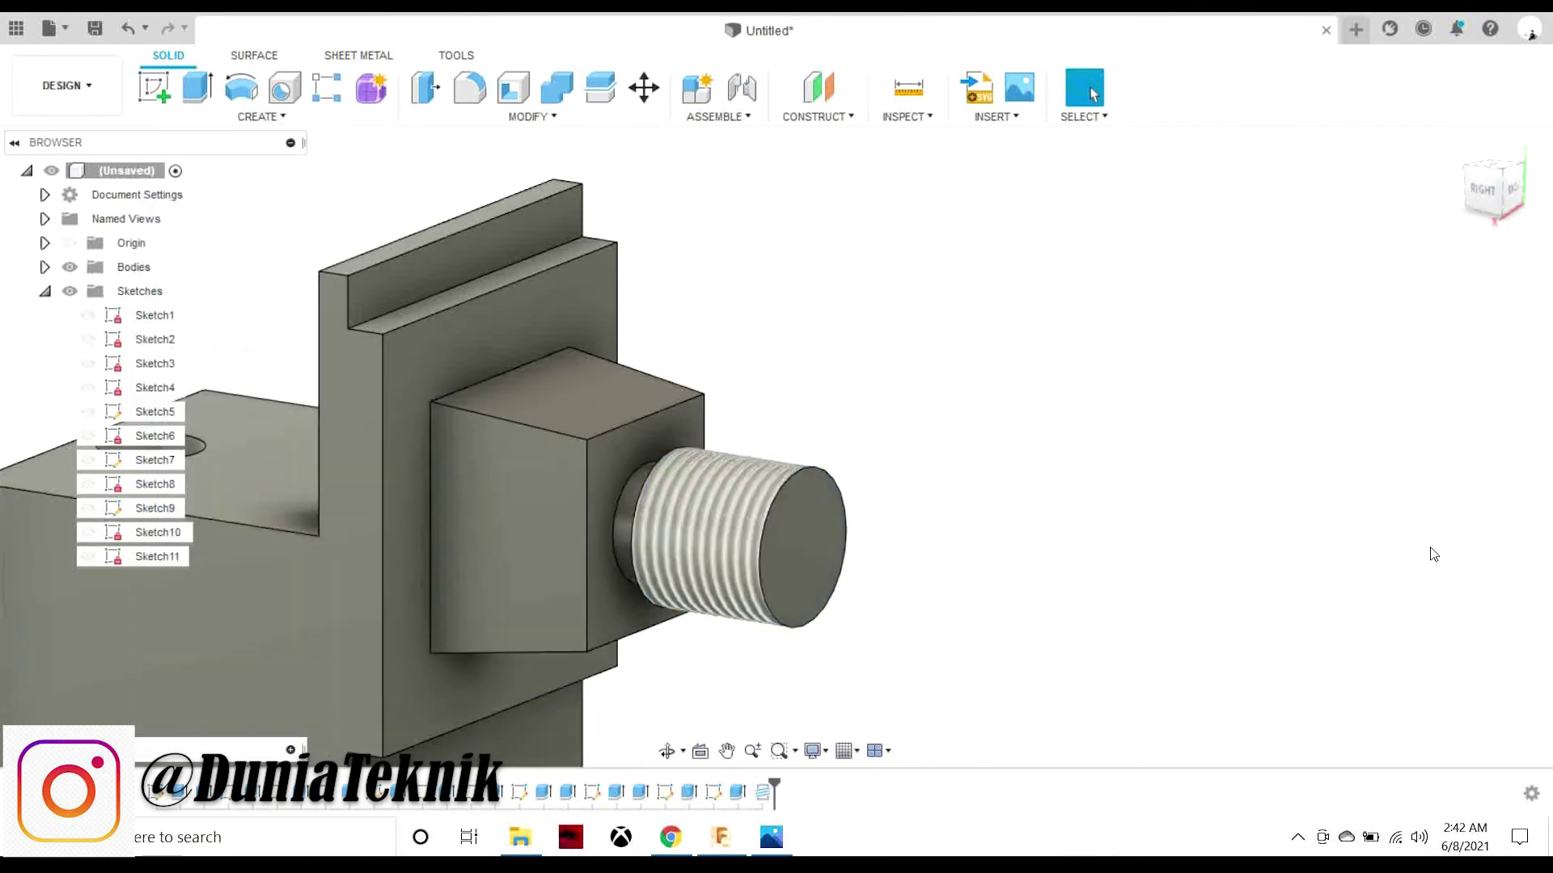
- Reorient the view and bring the isometric reference drawing up alongside
click(1496, 178)
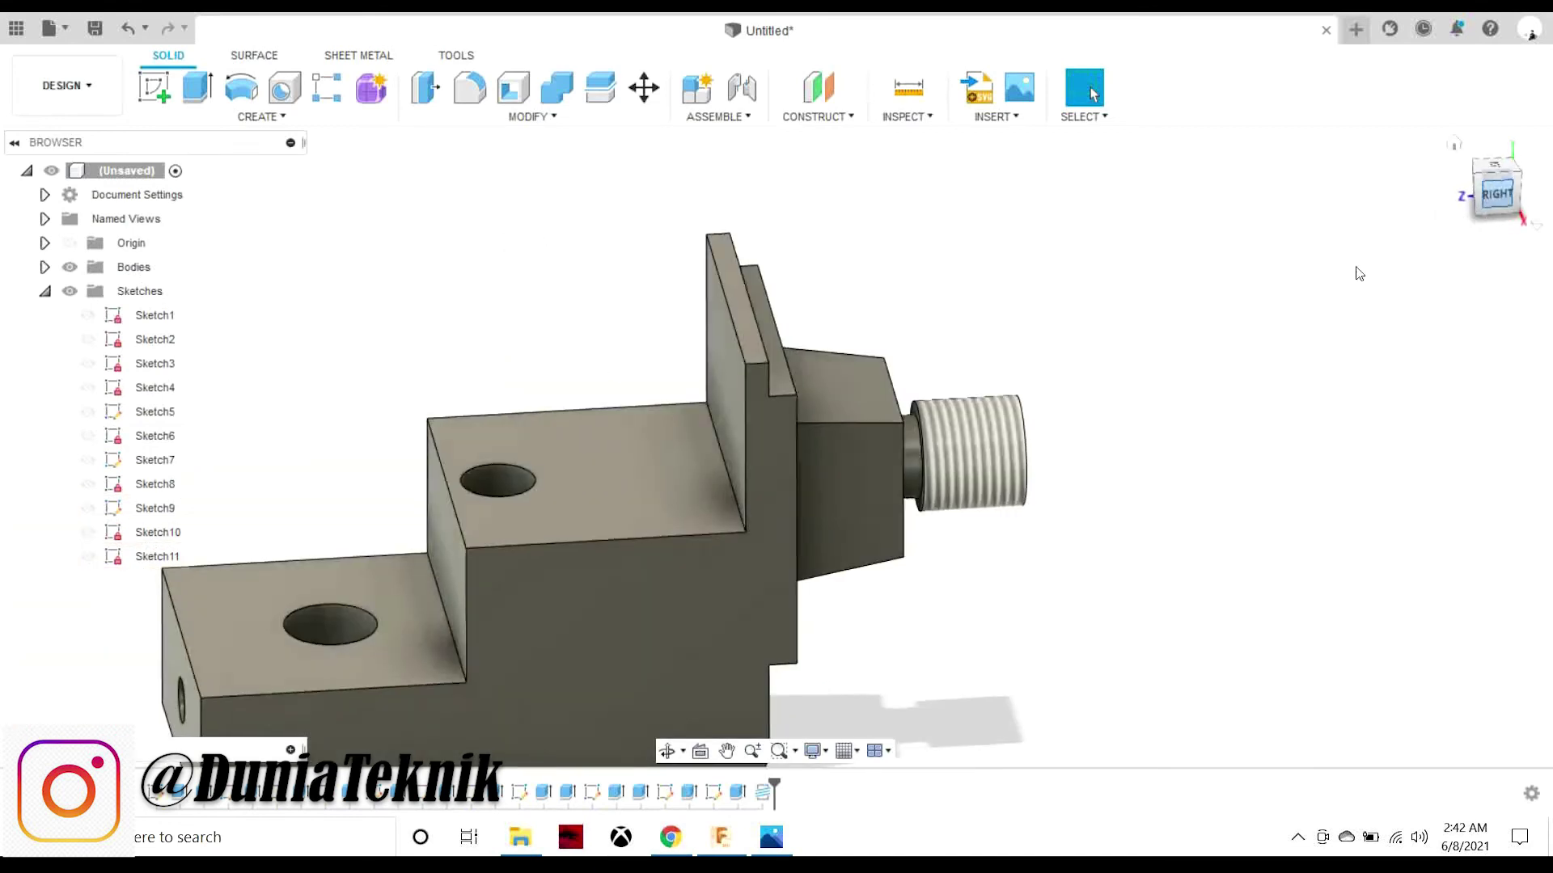
click(776, 841)
scroll(1028, 498, down, 1)
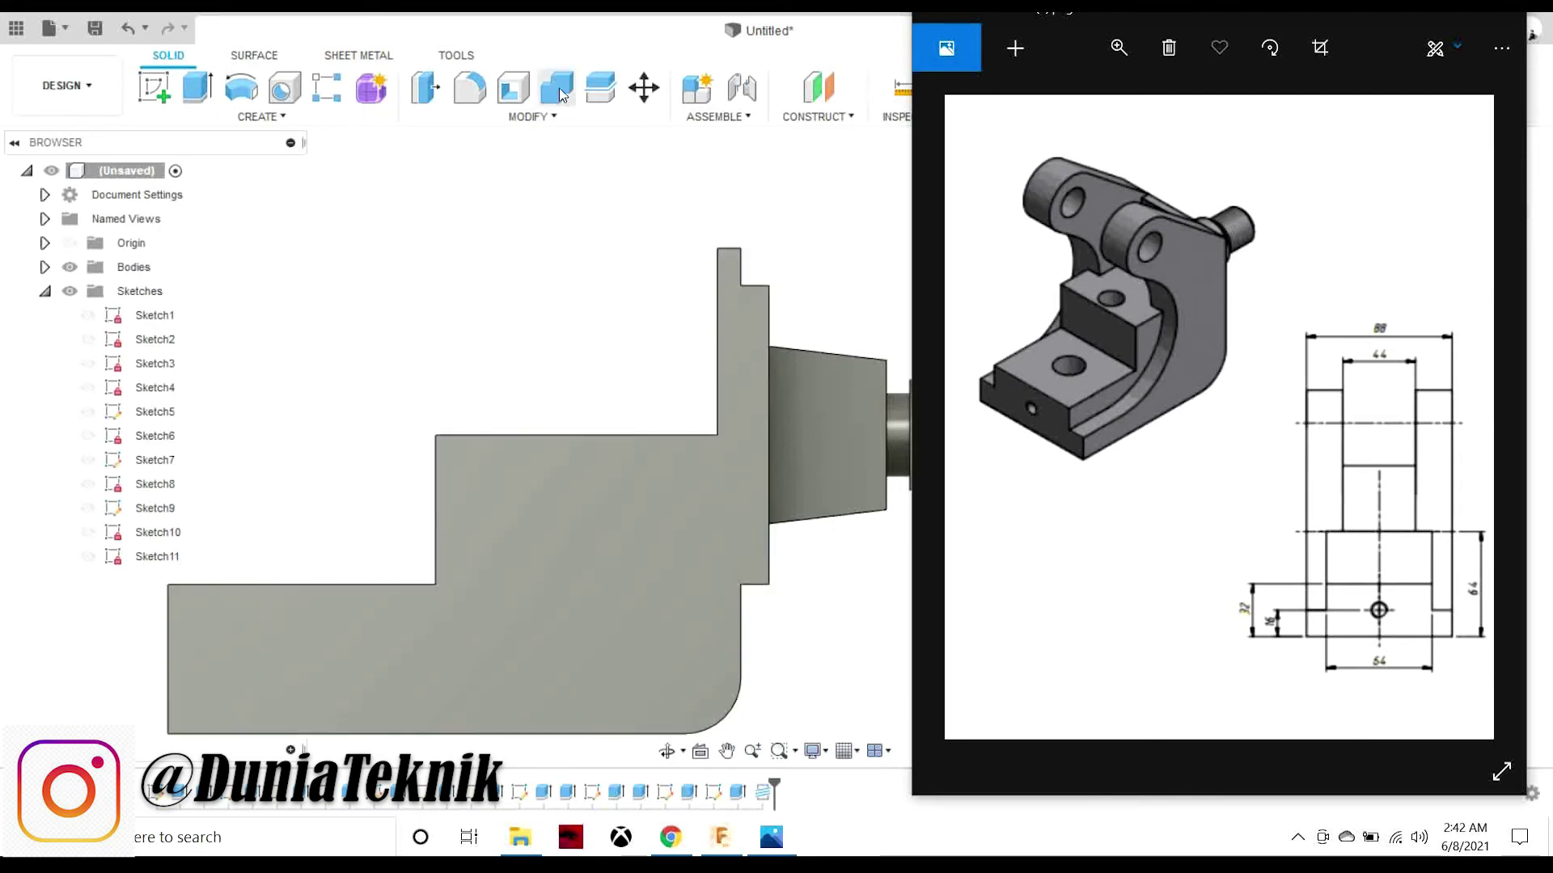
- Start a sketch on the part's side face and show Sketch9
click(173, 89)
click(564, 511)
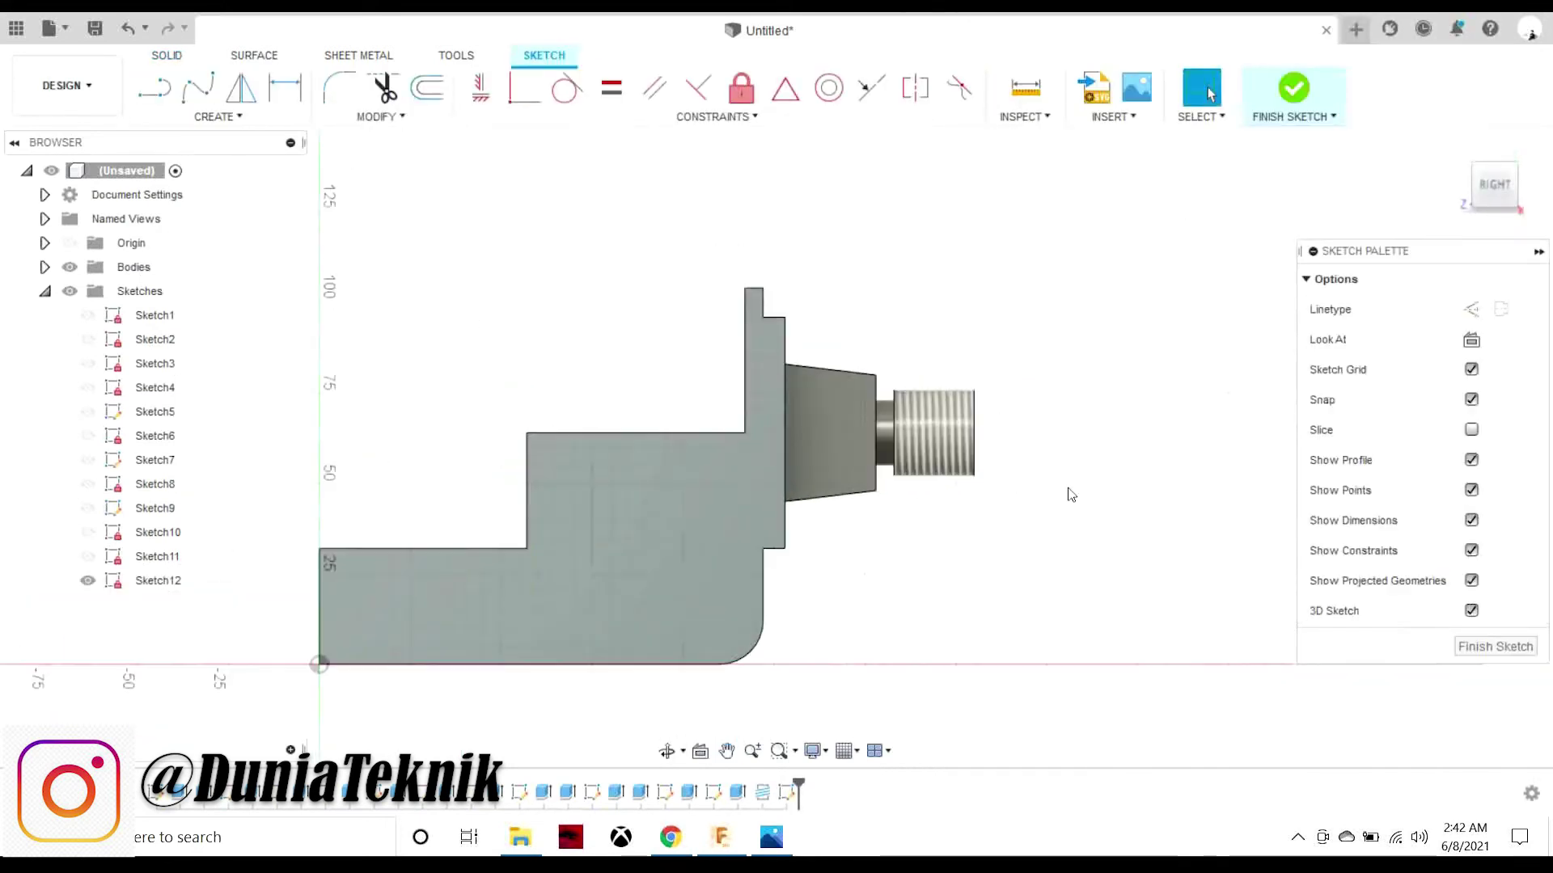
click(764, 848)
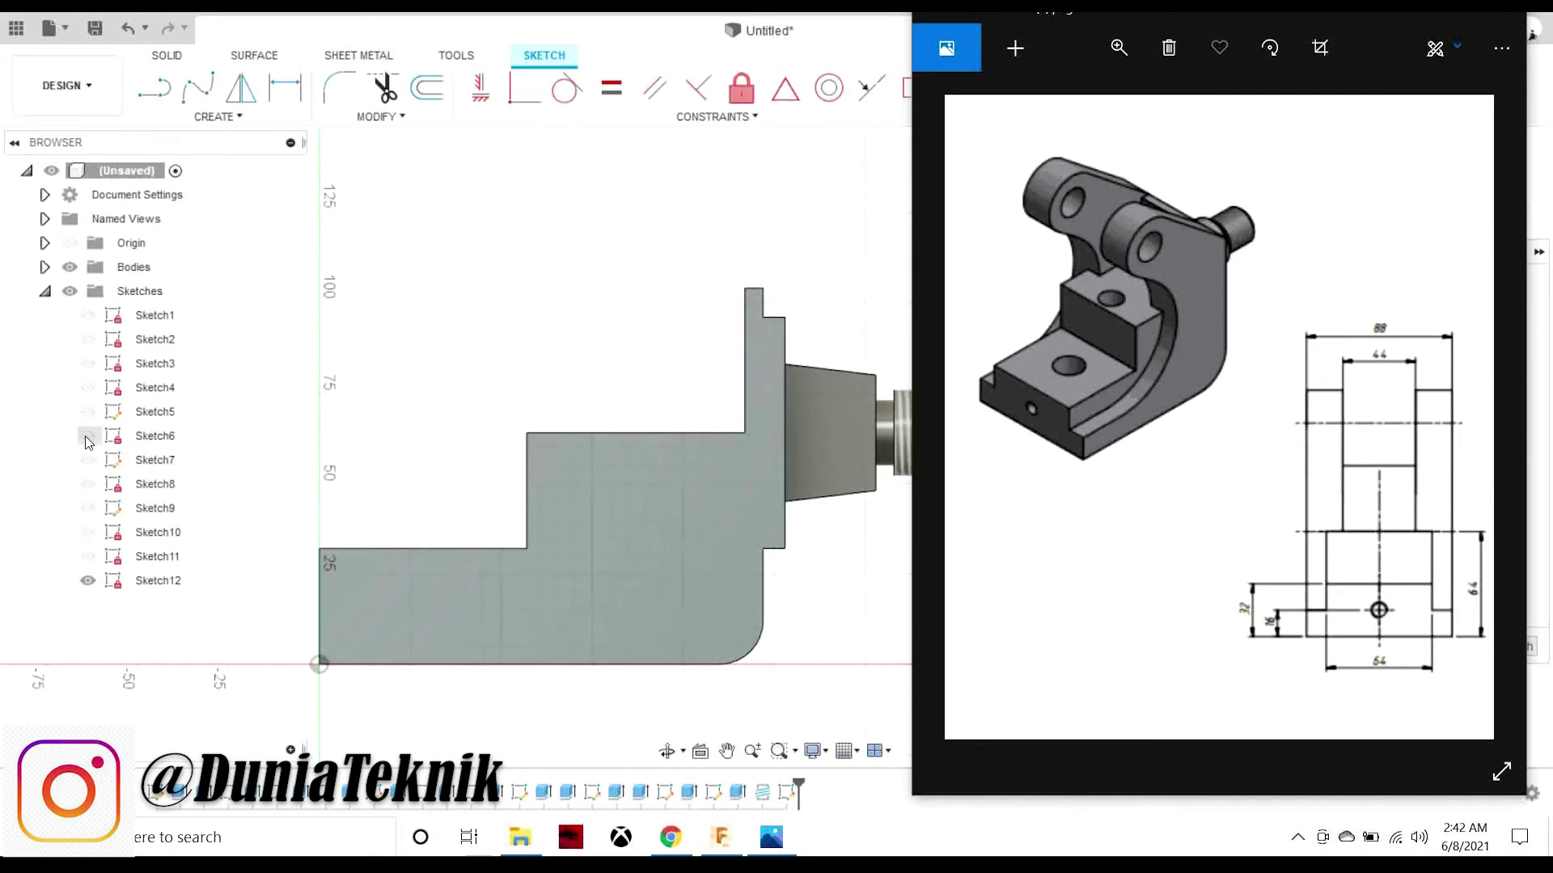
click(86, 558)
click(86, 508)
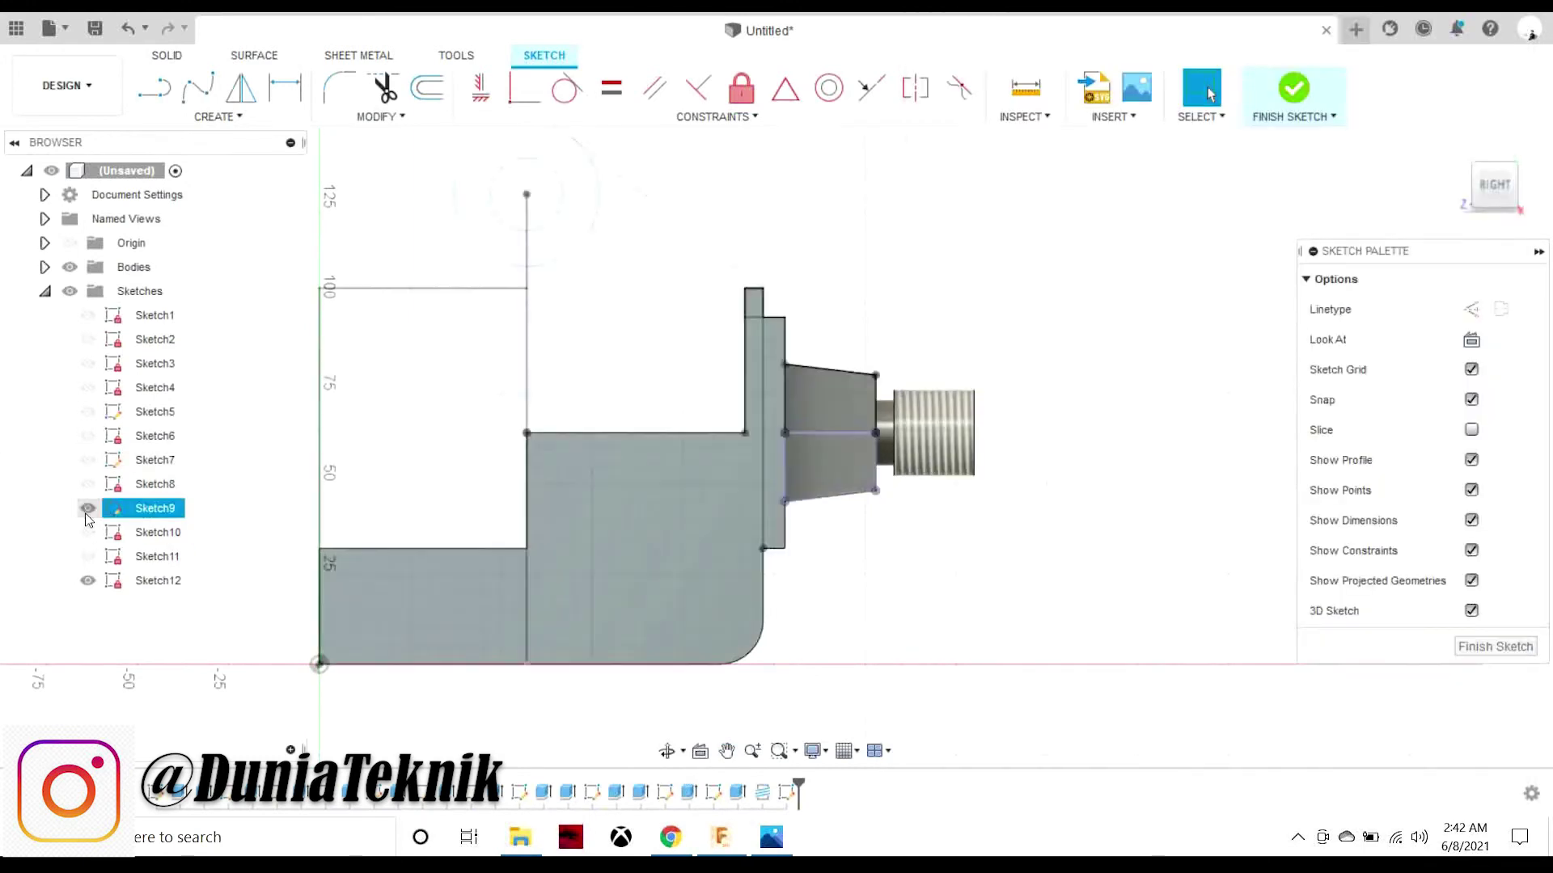
- Project Sketch9's outer lug circle, hole circle and tangent line into the sketch
click(213, 116)
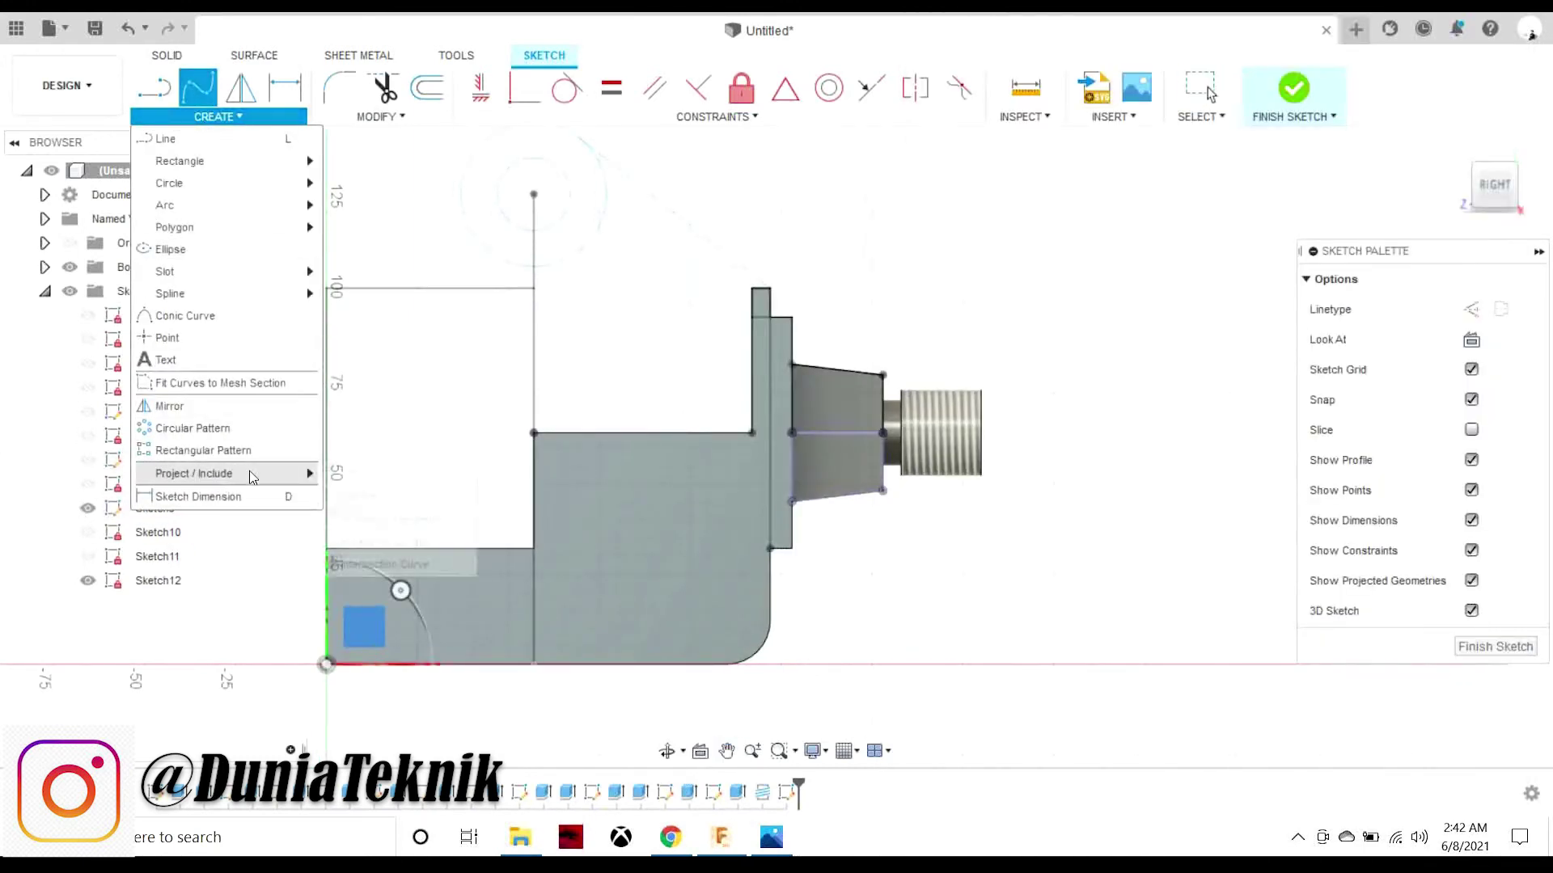
click(364, 471)
click(511, 272)
click(570, 198)
click(681, 218)
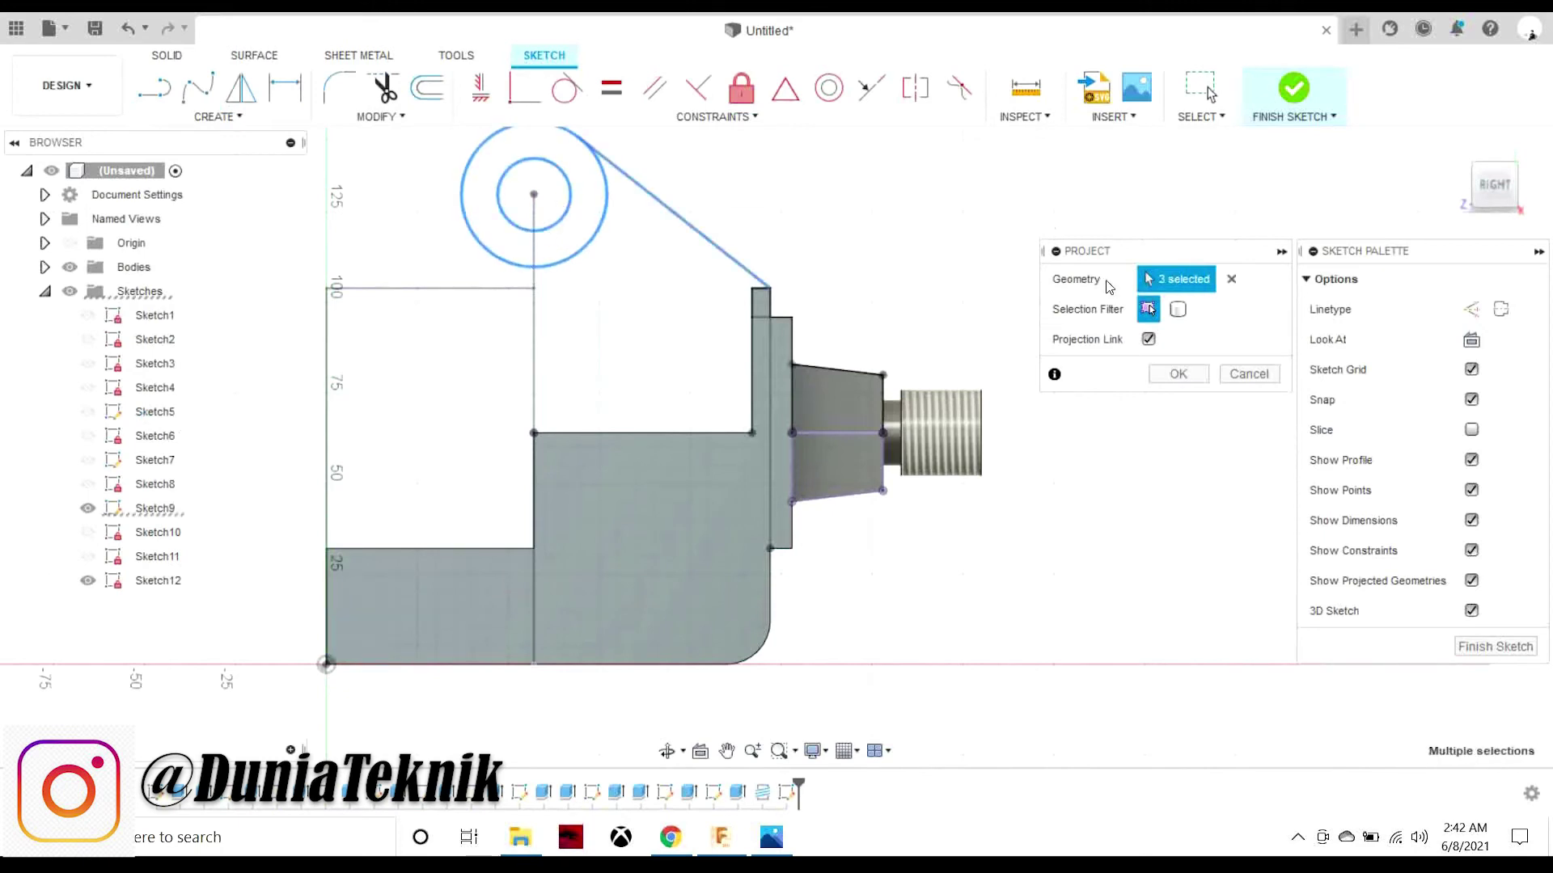
click(1178, 374)
scroll(554, 368, down, 1)
scroll(555, 368, up, 2)
scroll(555, 367, down, 2)
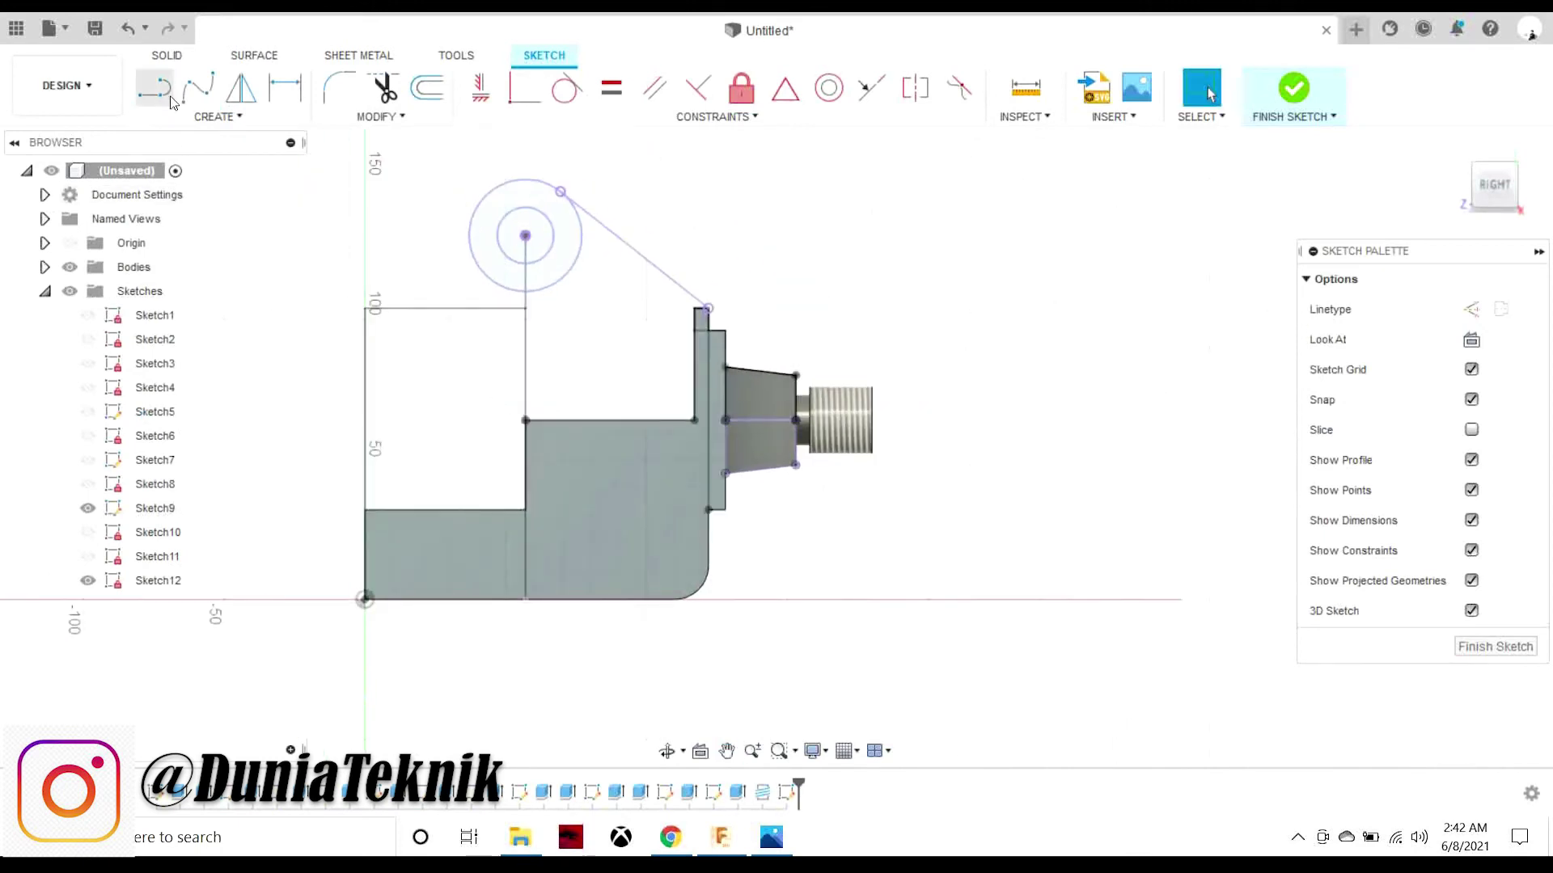
- Draw a 16 mm vertical line up from the sketch origin
key(l)
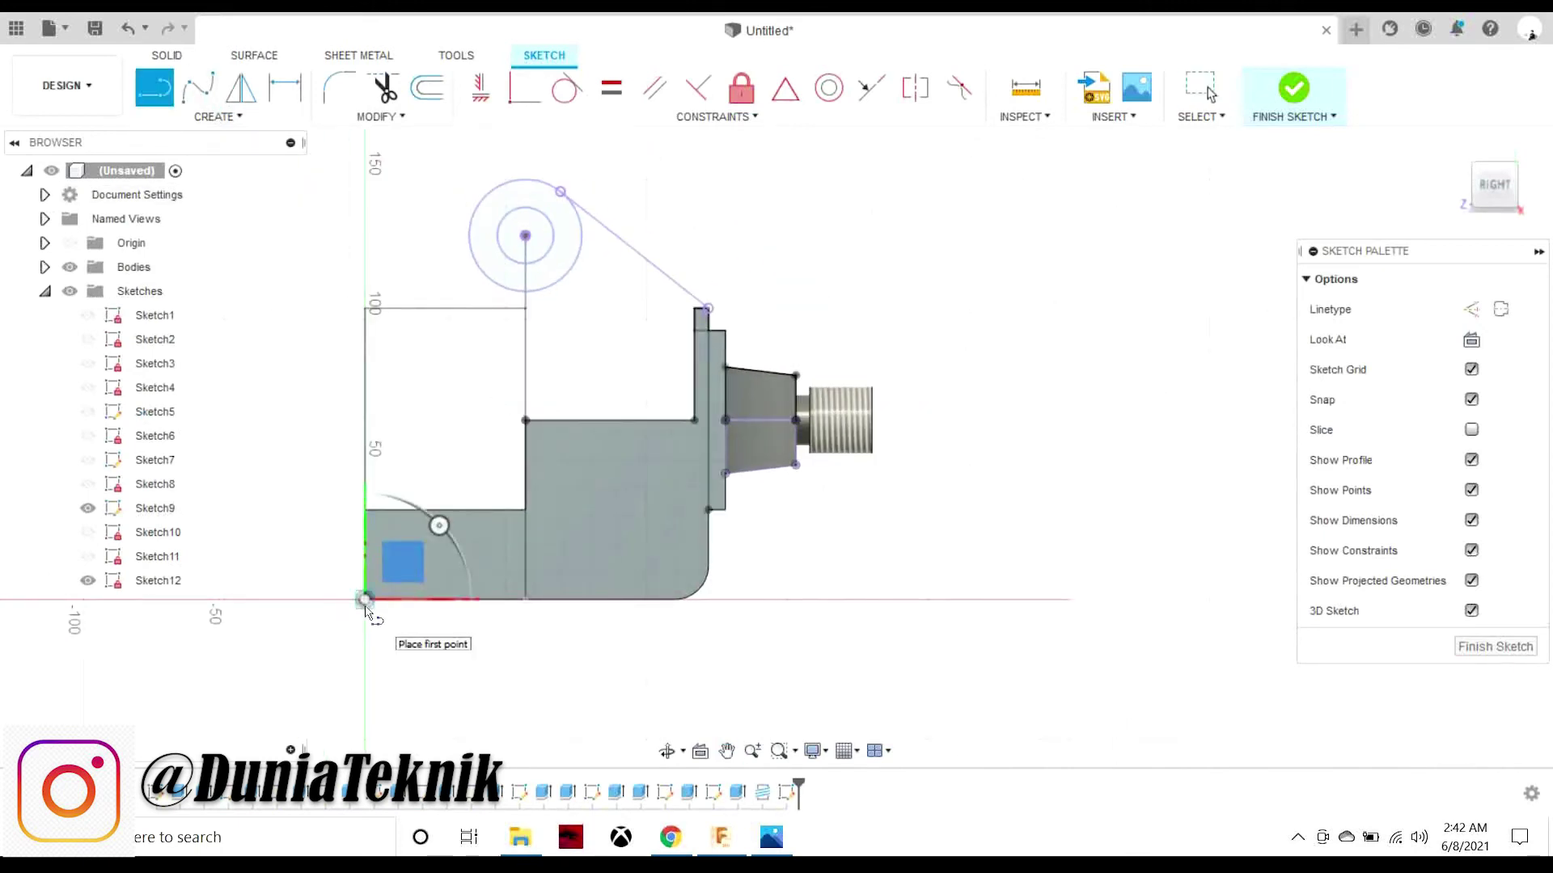
click(365, 601)
scroll(364, 558, up, 3)
text(16)
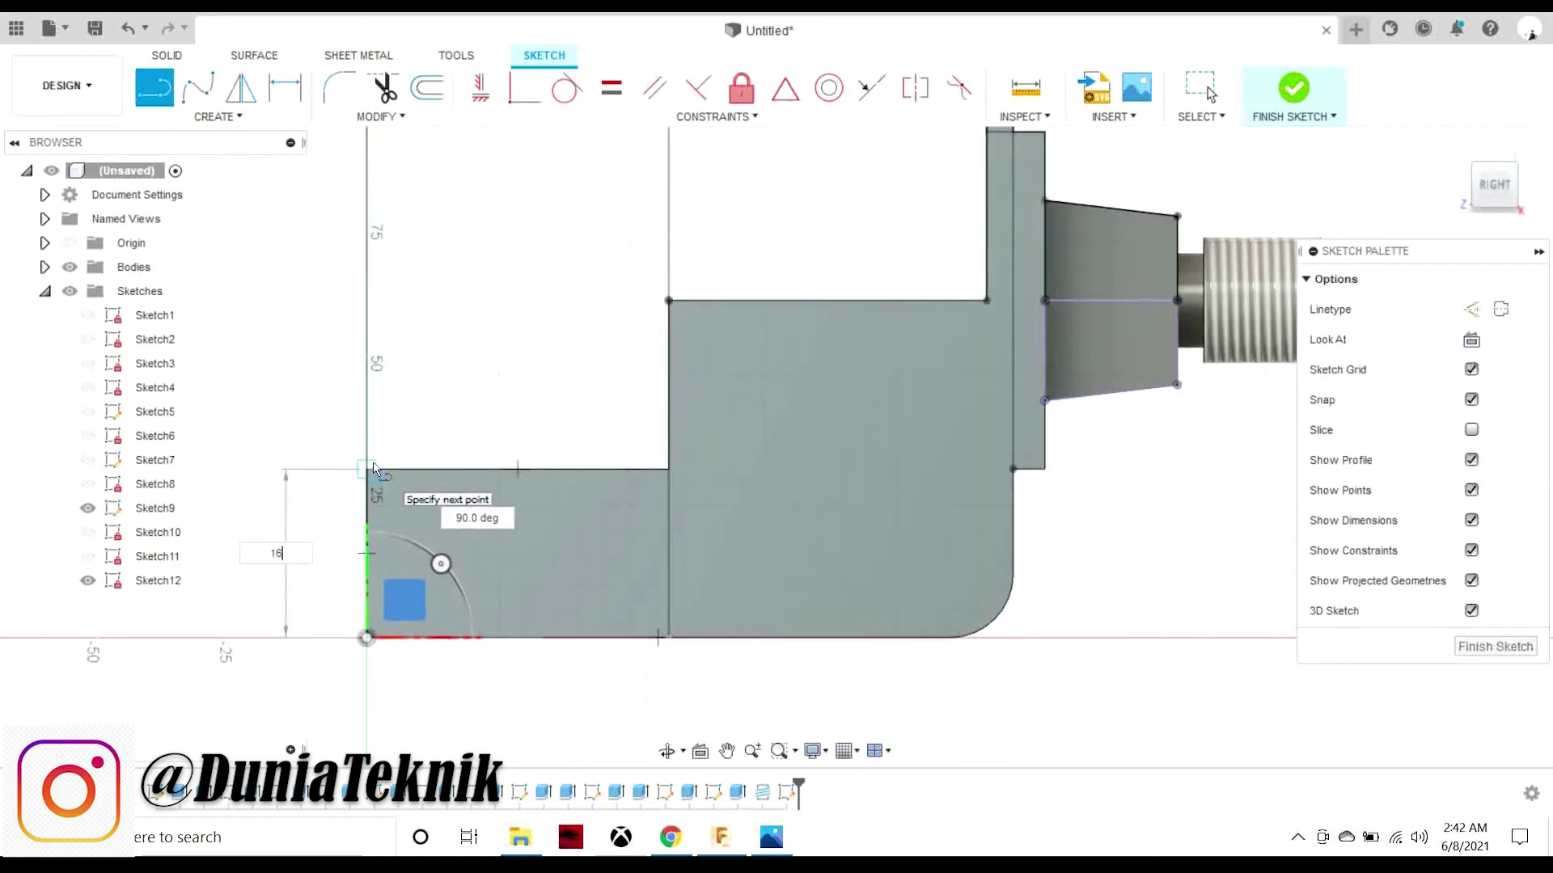
key(Return)
key(Escape)
- Zoom and pan the reference drawing in Photos to its section and top views
click(772, 837)
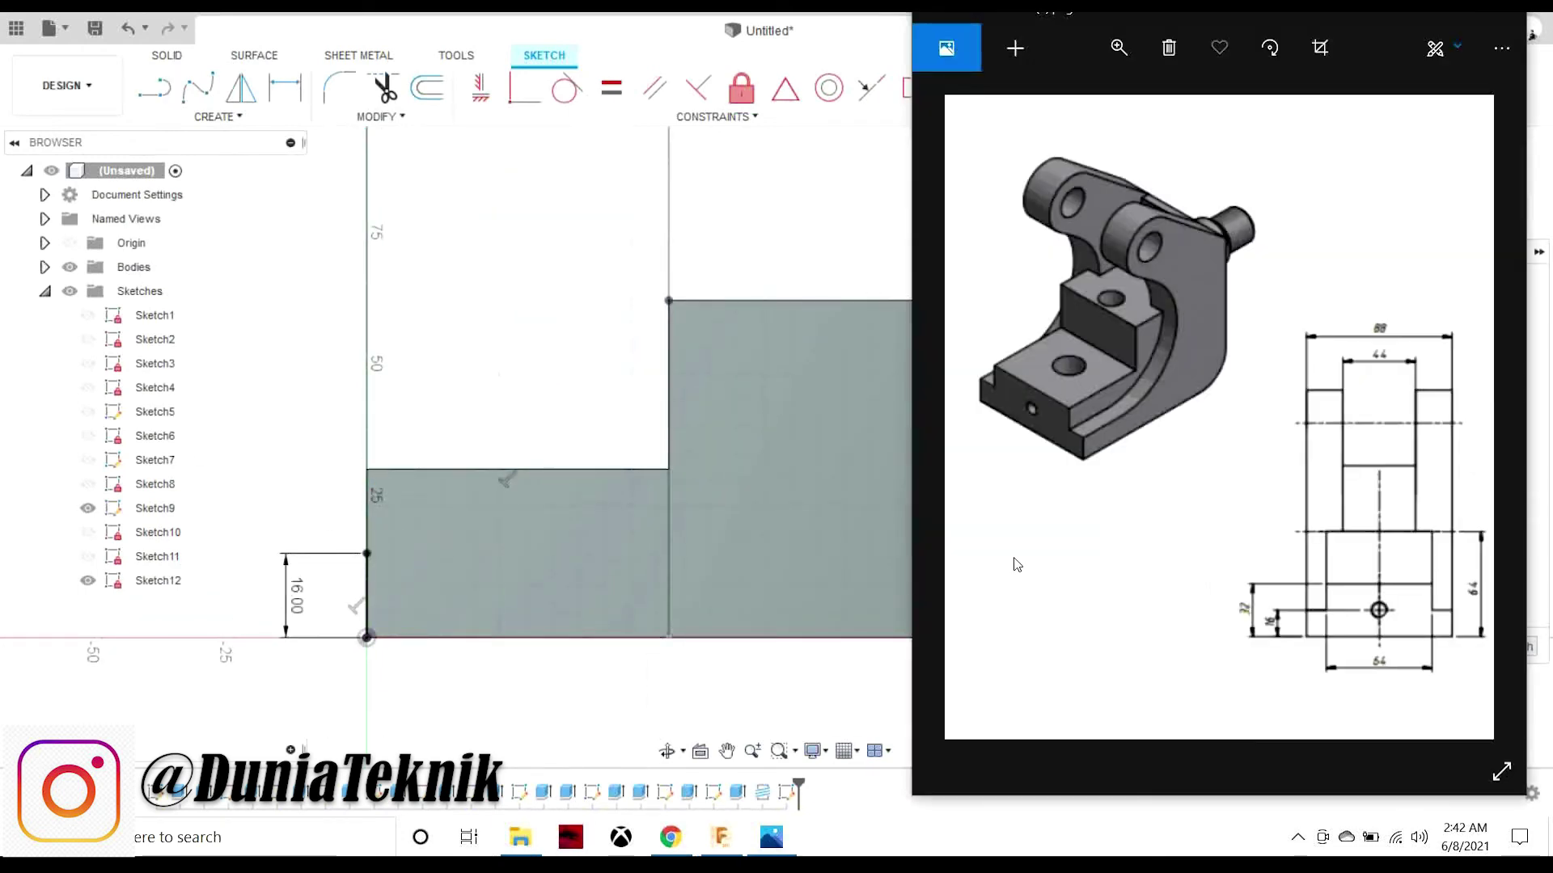
scroll(1212, 538, up, 2)
scroll(1330, 591, up, 2)
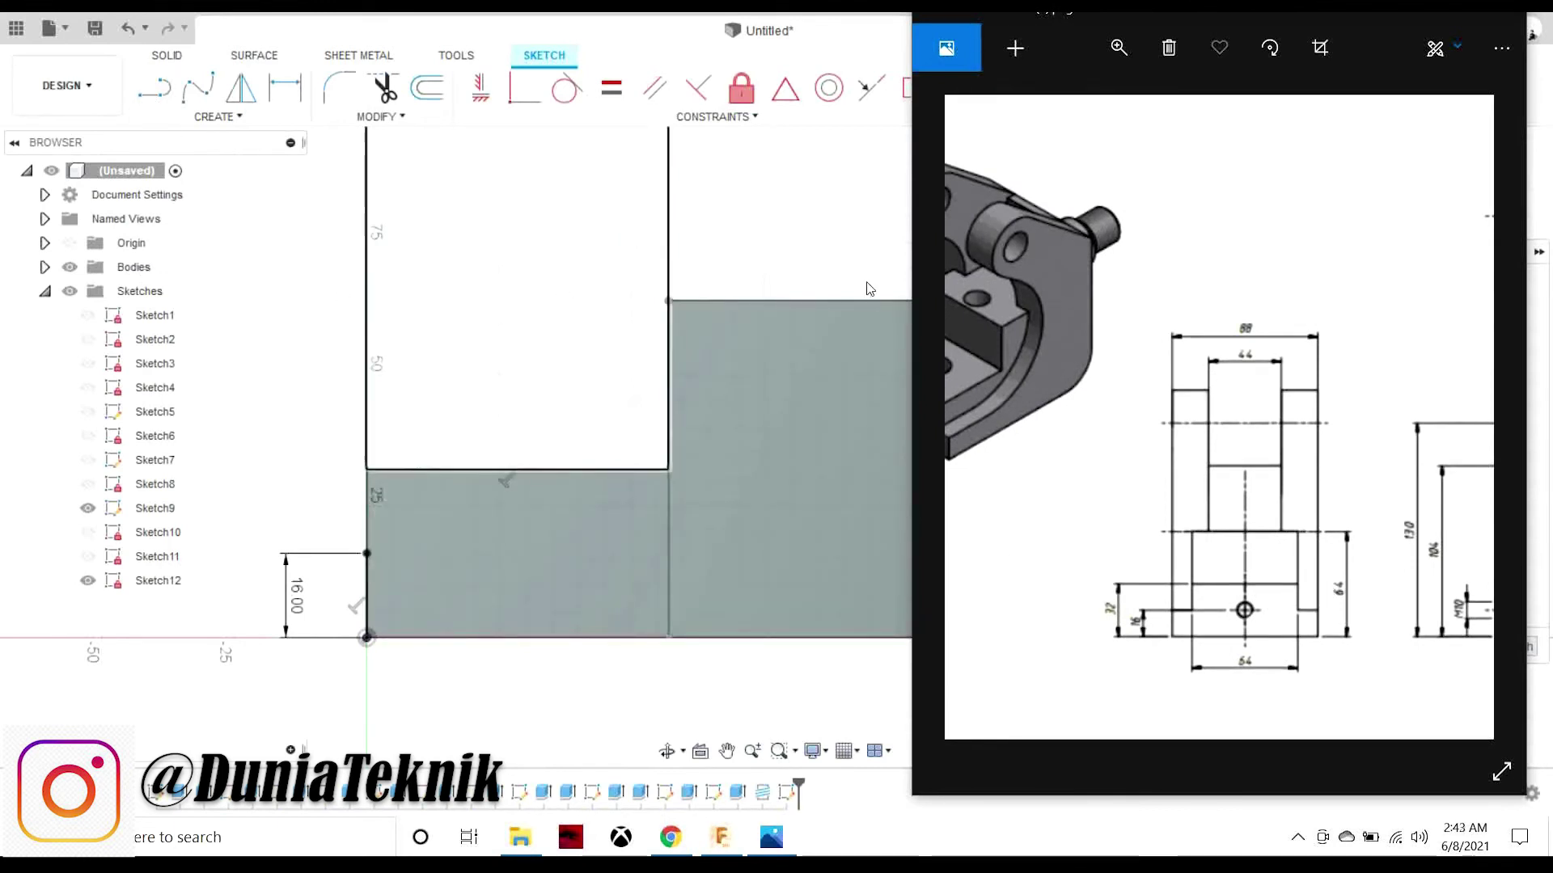
drag(1443, 522, 1140, 522)
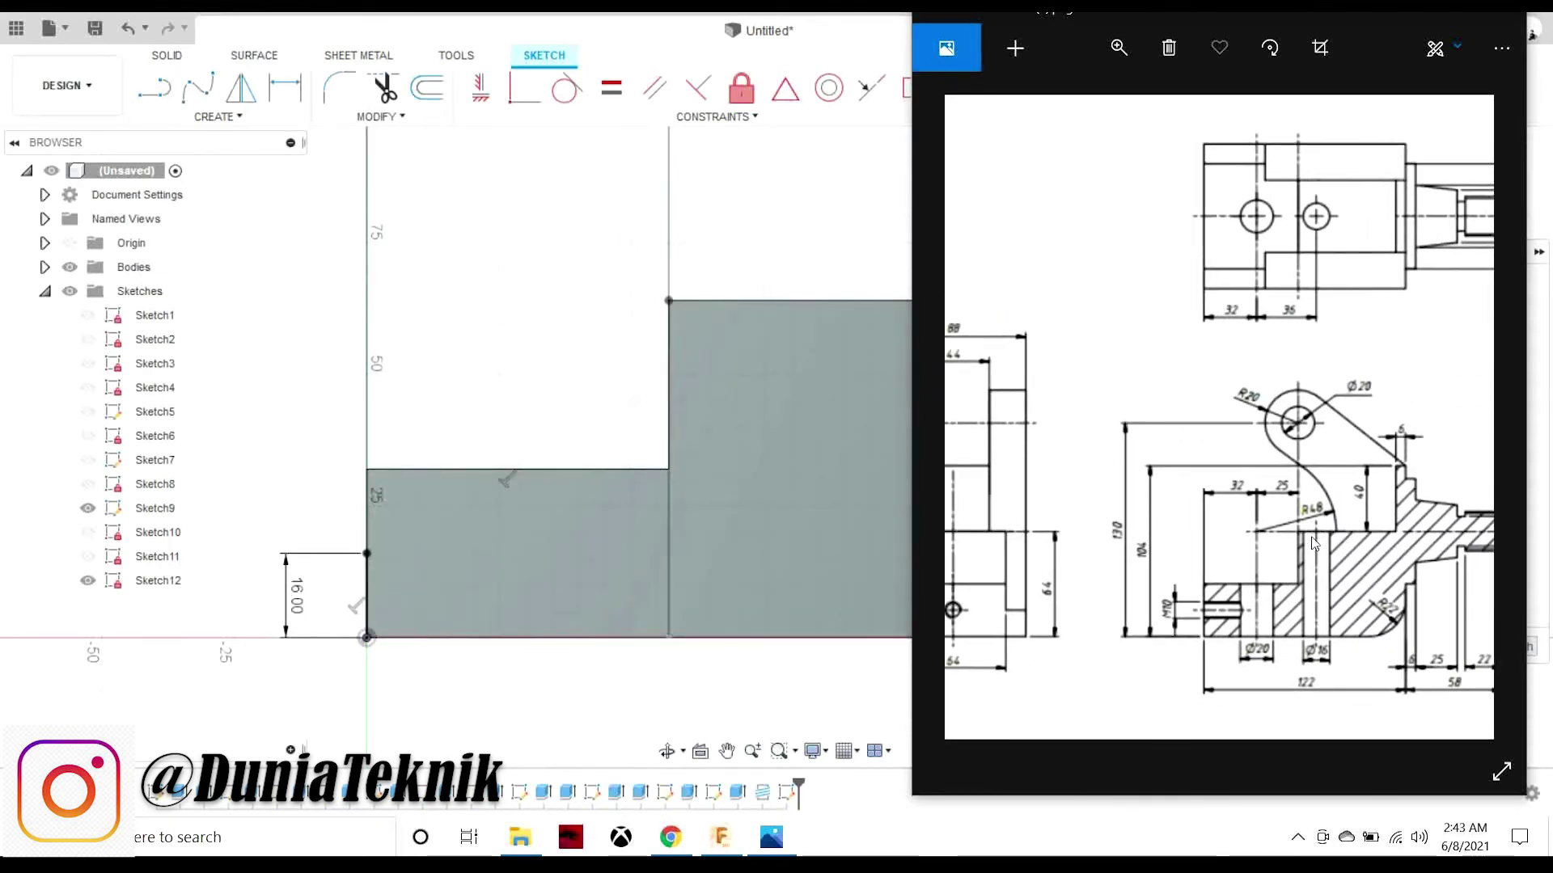
scroll(1141, 521, down, 2)
scroll(1156, 497, up, 2)
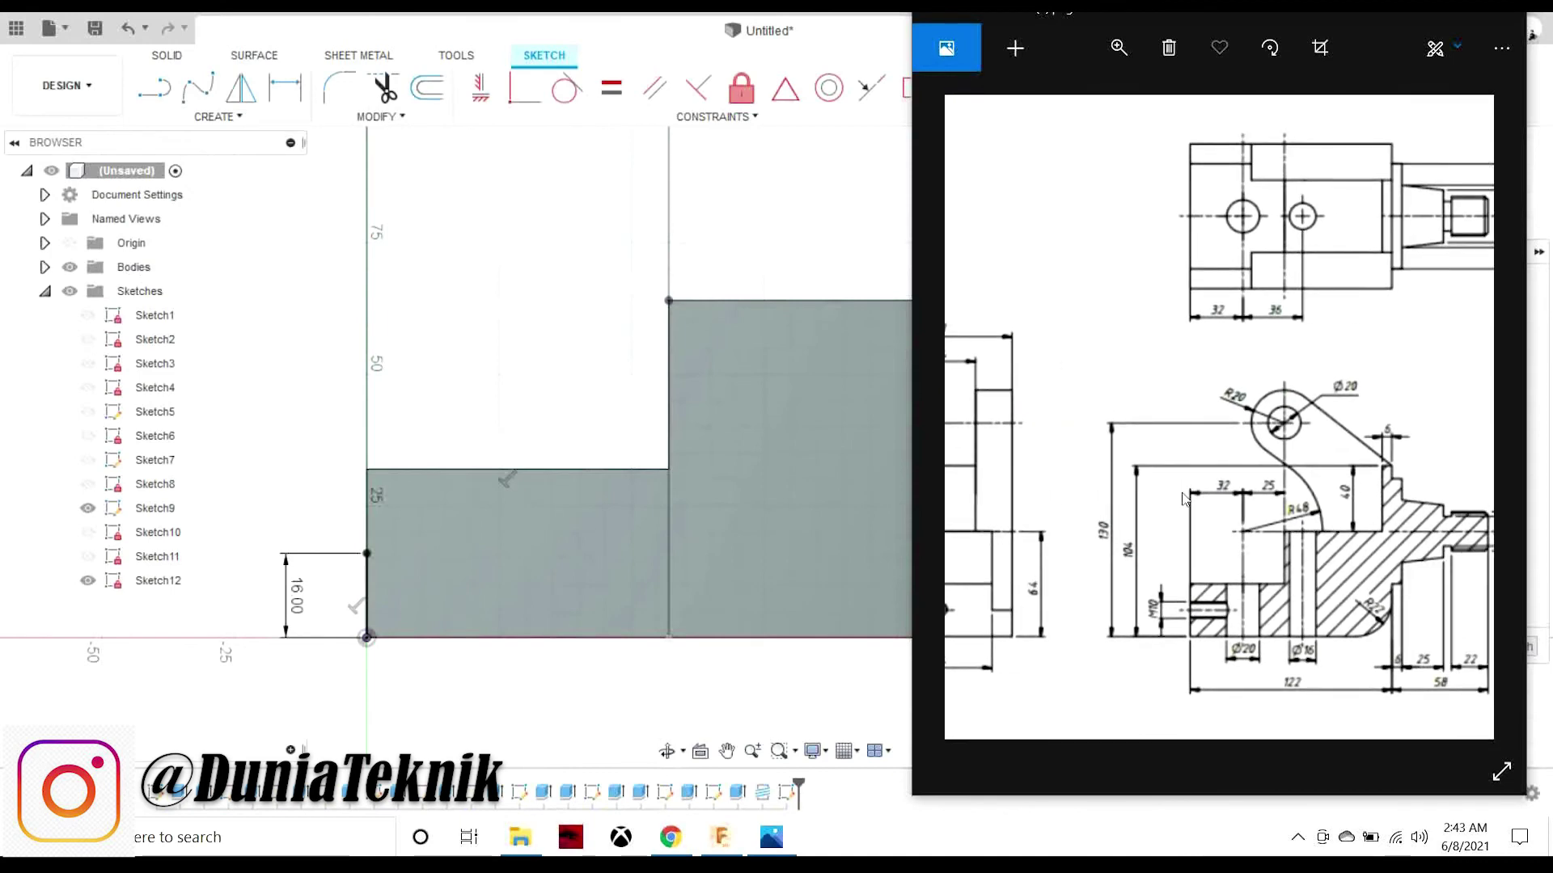
scroll(1182, 499, down, 3)
scroll(1356, 362, up, 2)
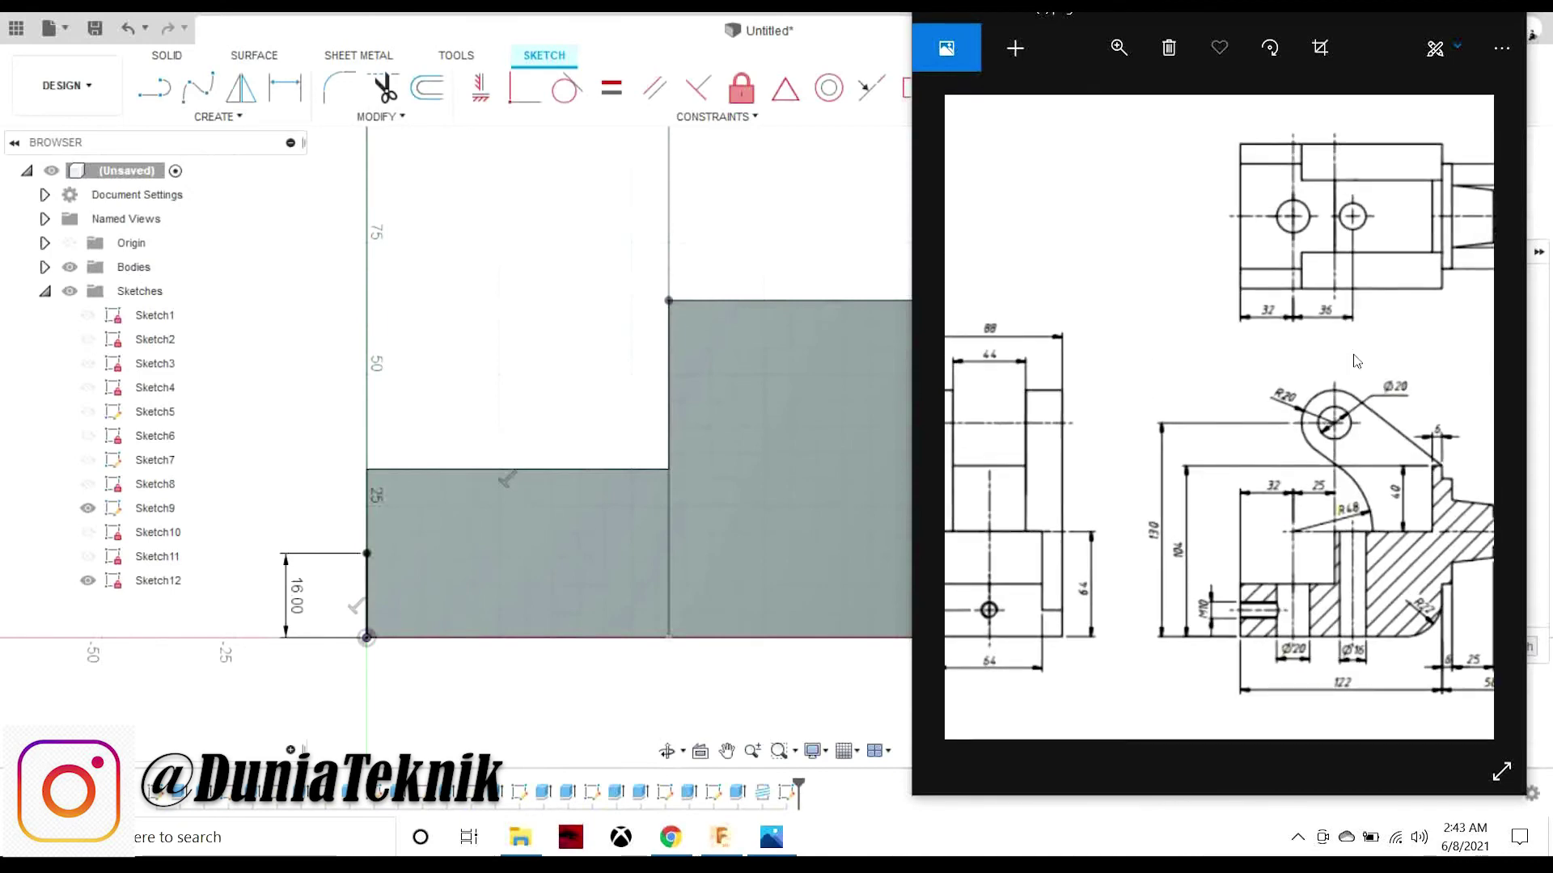
scroll(1289, 419, down, 2)
scroll(1296, 490, up, 2)
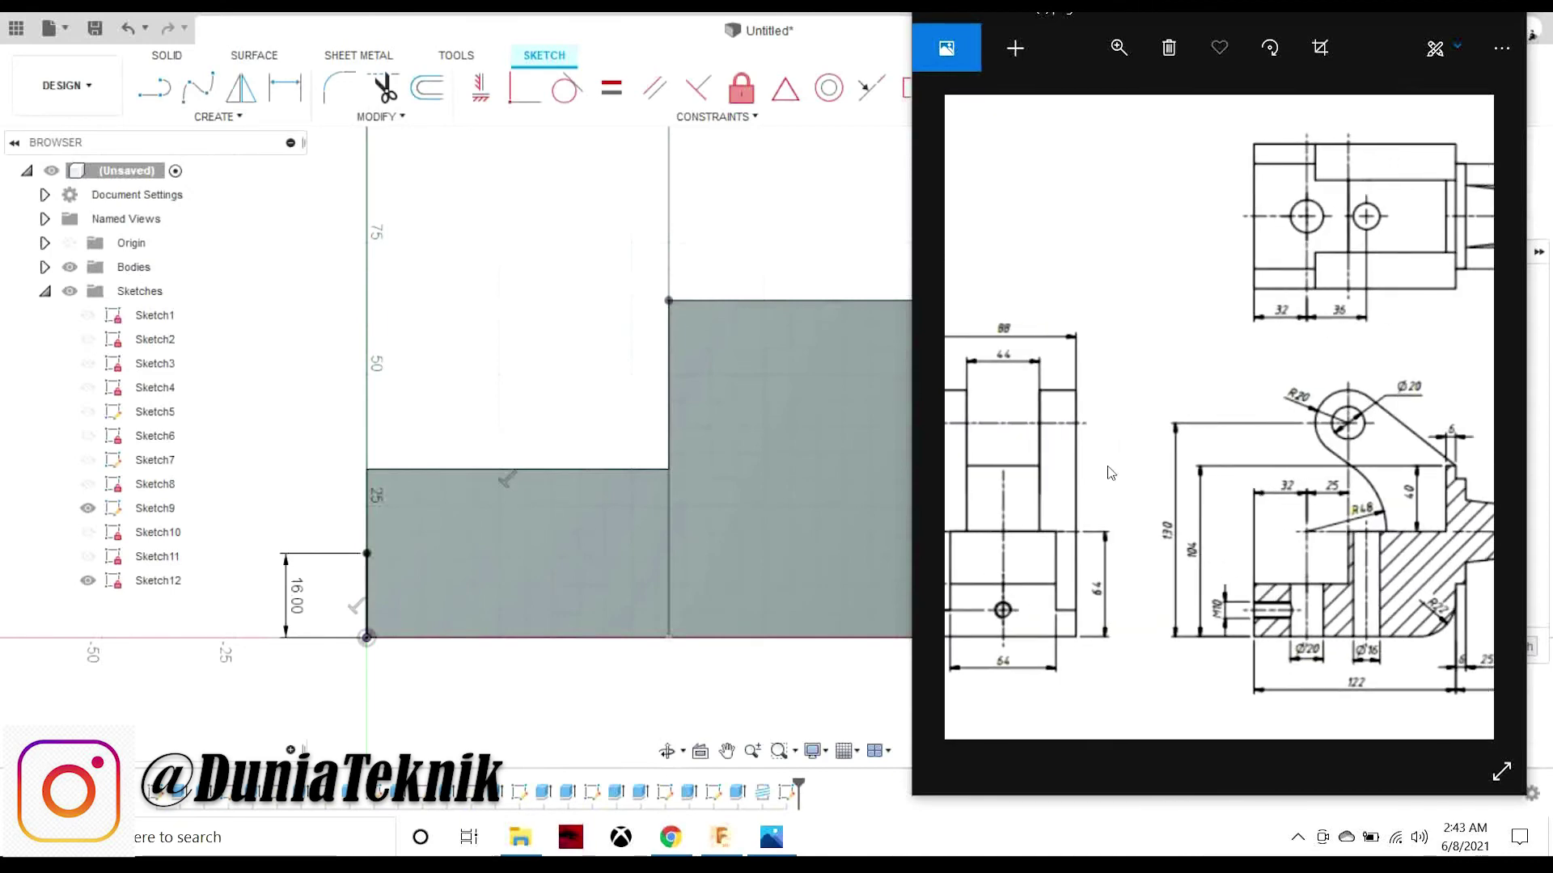
scroll(682, 472, down, 3)
click(683, 472)
click(770, 837)
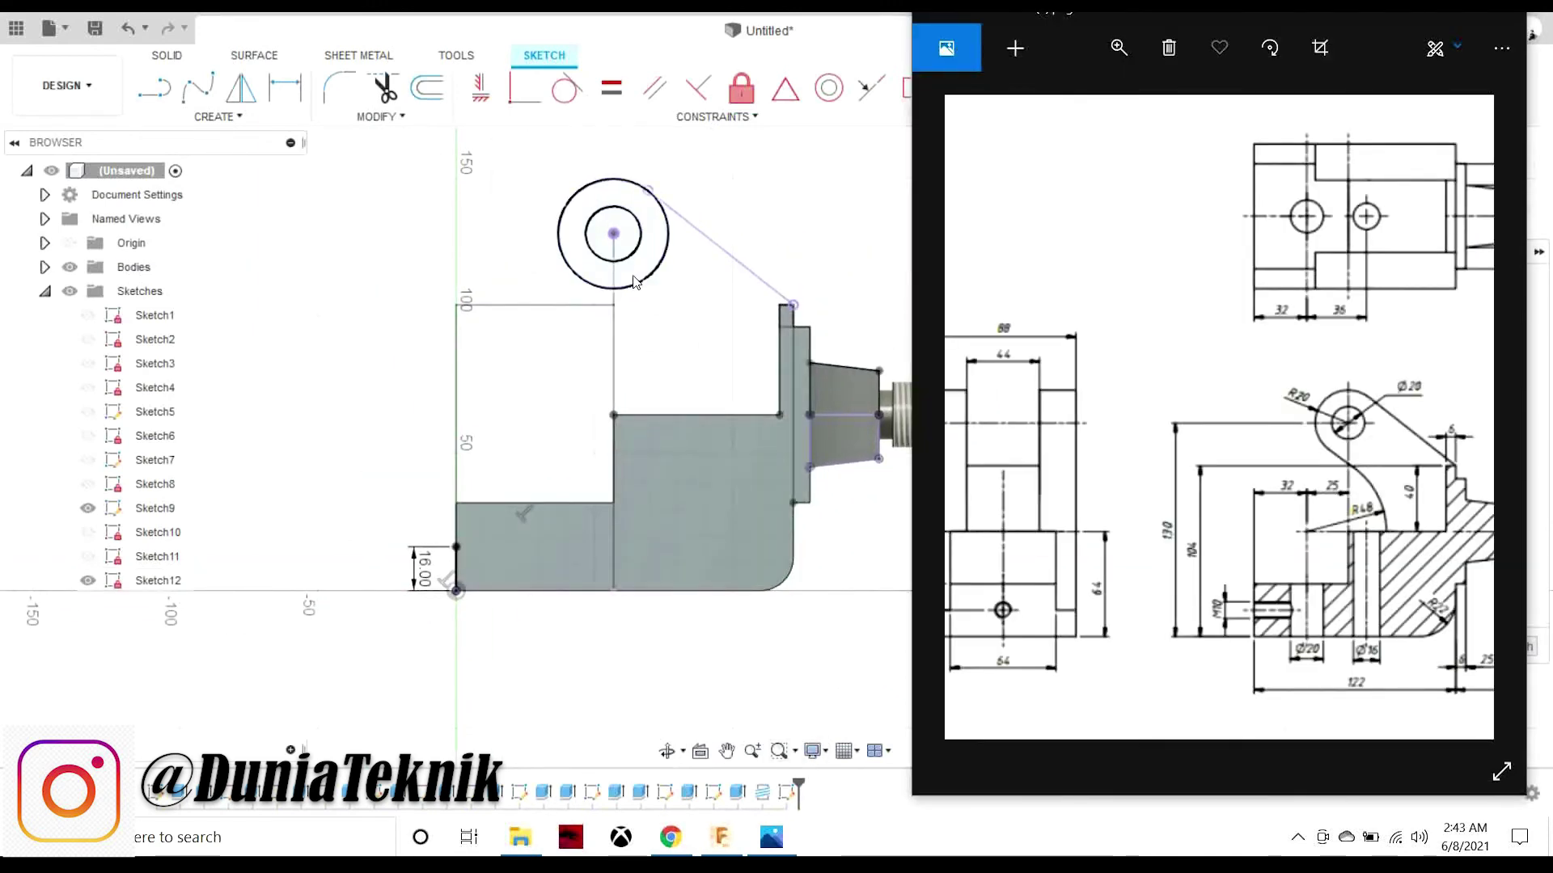
- Draw a 40 mm vertical line up from the raised block's top-left corner
click(153, 87)
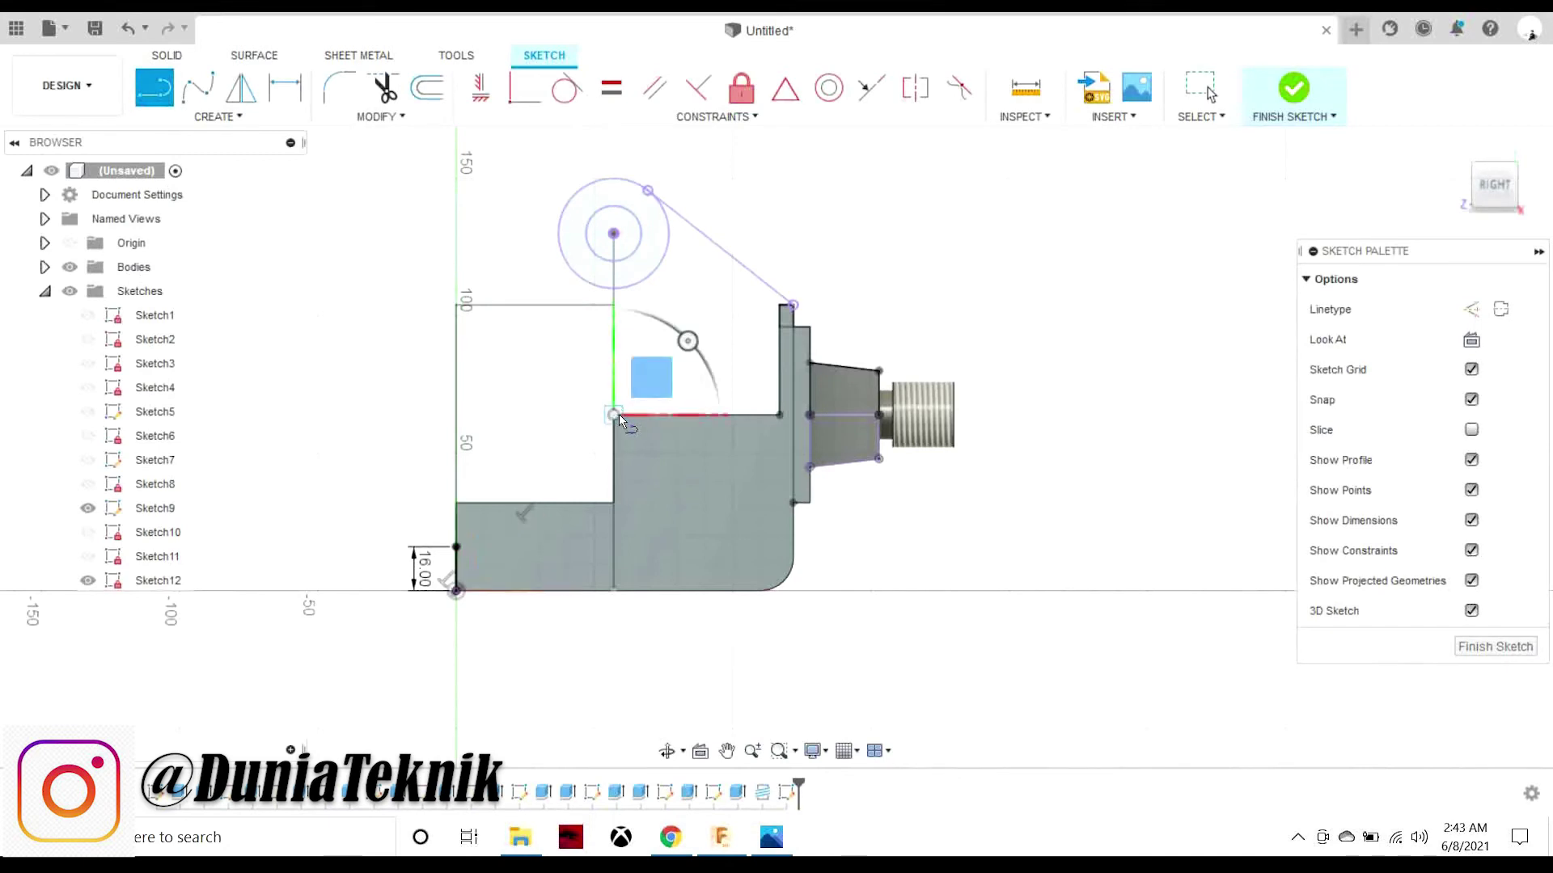
click(614, 415)
text(40)
key(Return)
key(Escape)
- Try a three-point arc toward the lug circle, then cancel it
scroll(619, 315, up, 2)
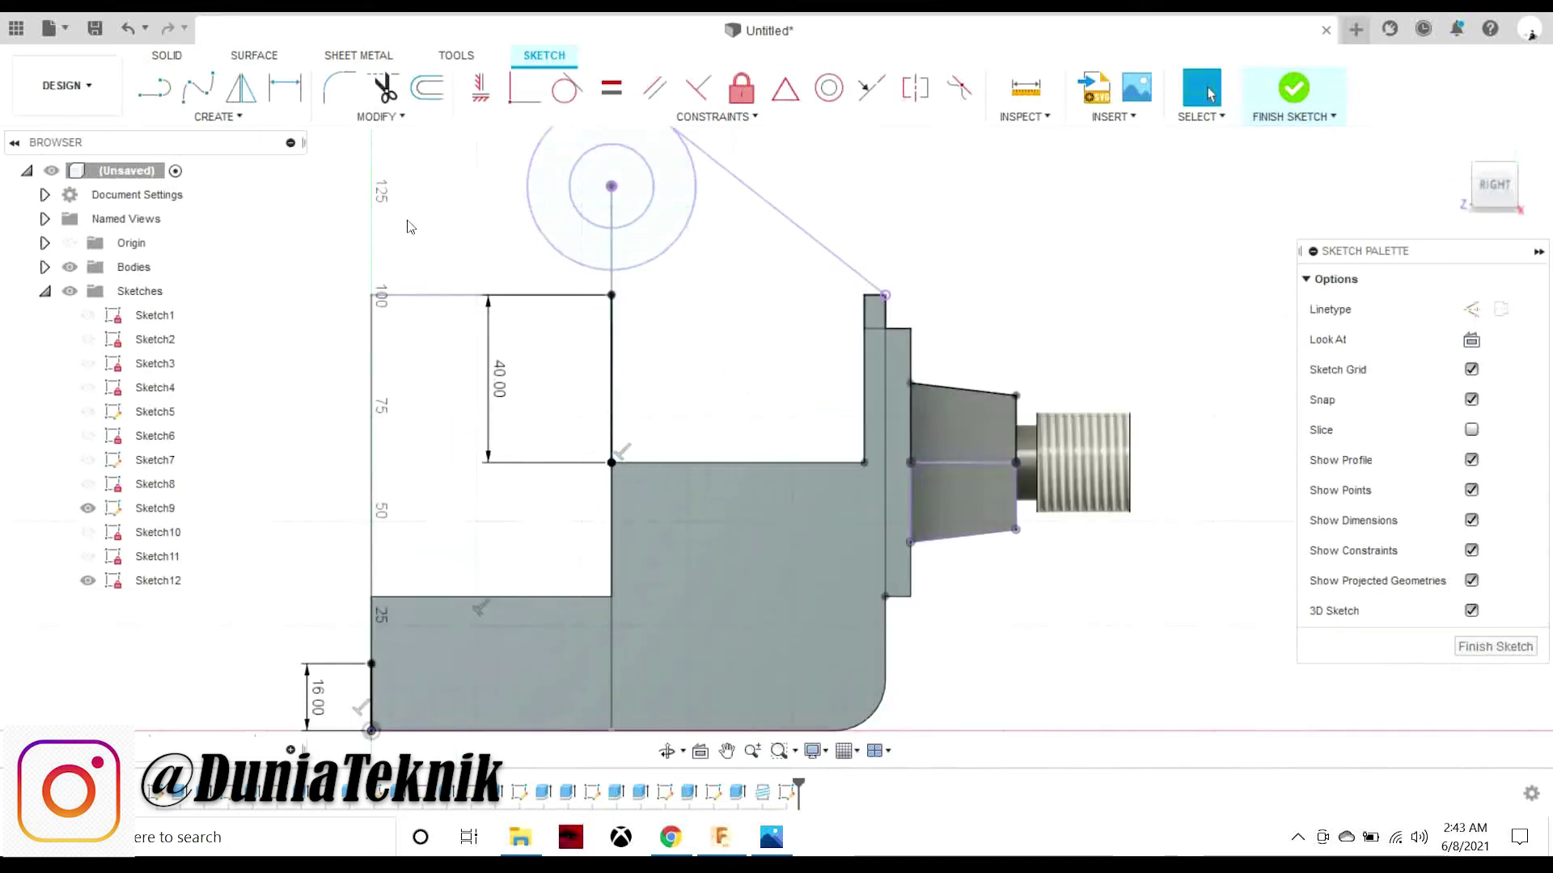
click(211, 117)
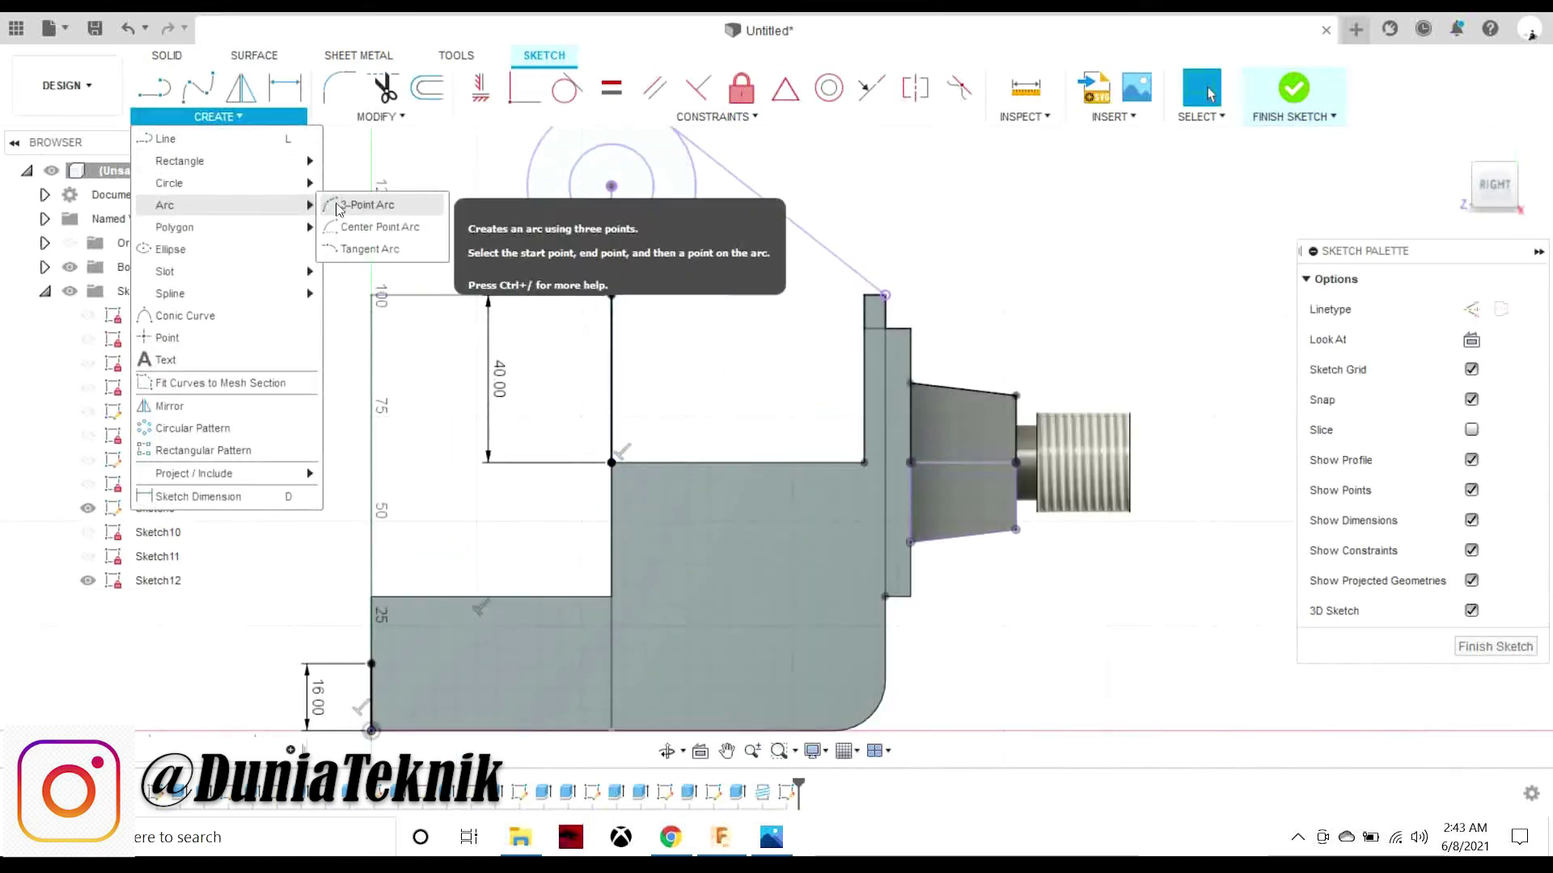
click(355, 198)
click(611, 186)
click(611, 295)
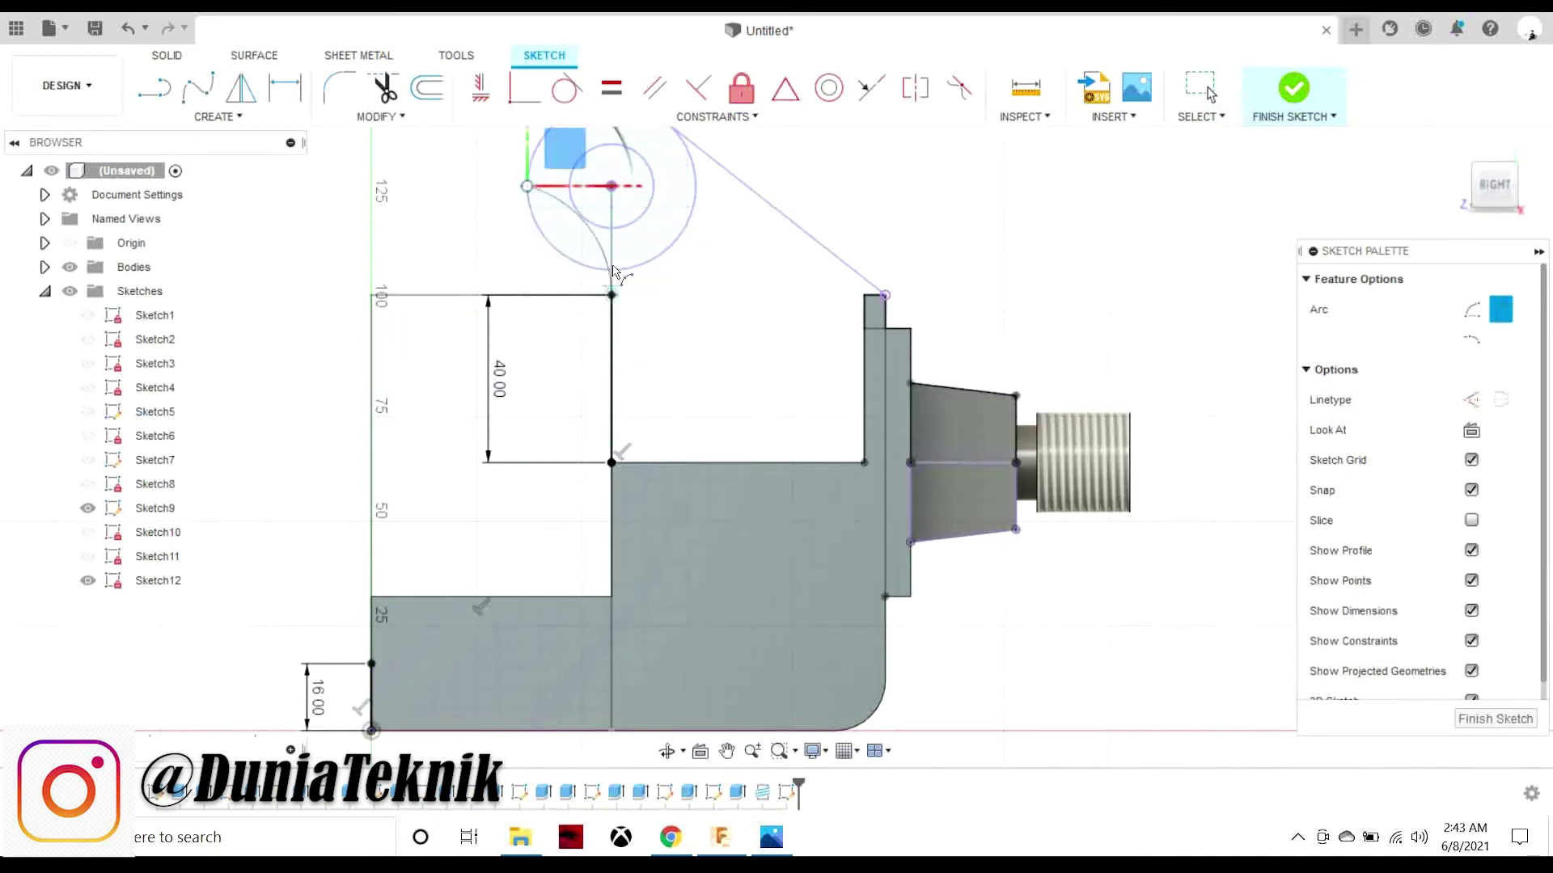
key(Escape)
click(770, 837)
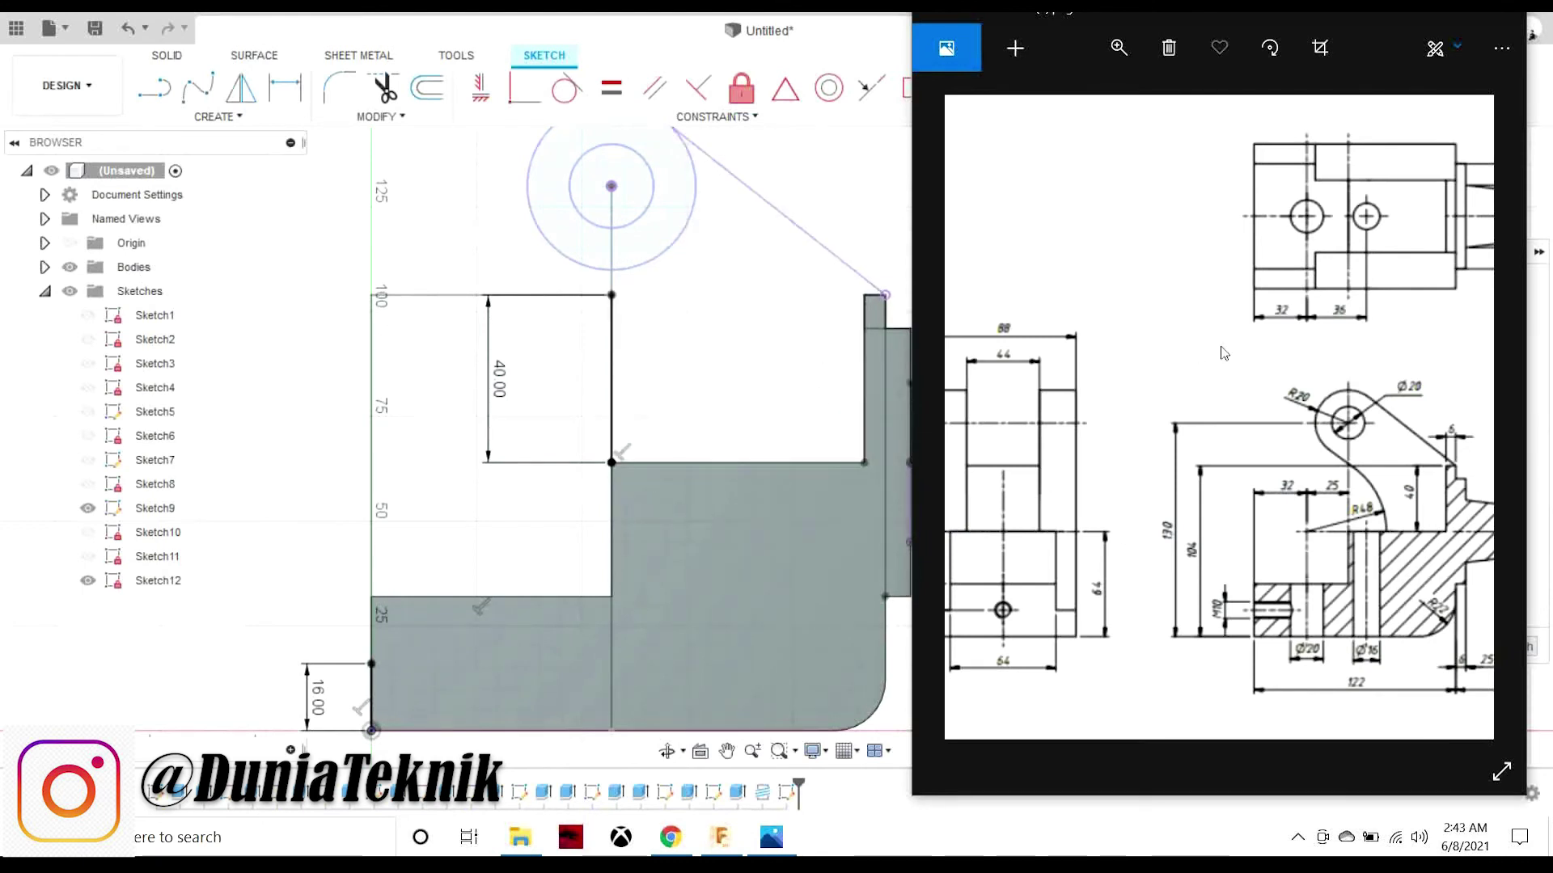
- Alternate between the arc and line tools while comparing with the reference drawing
click(220, 118)
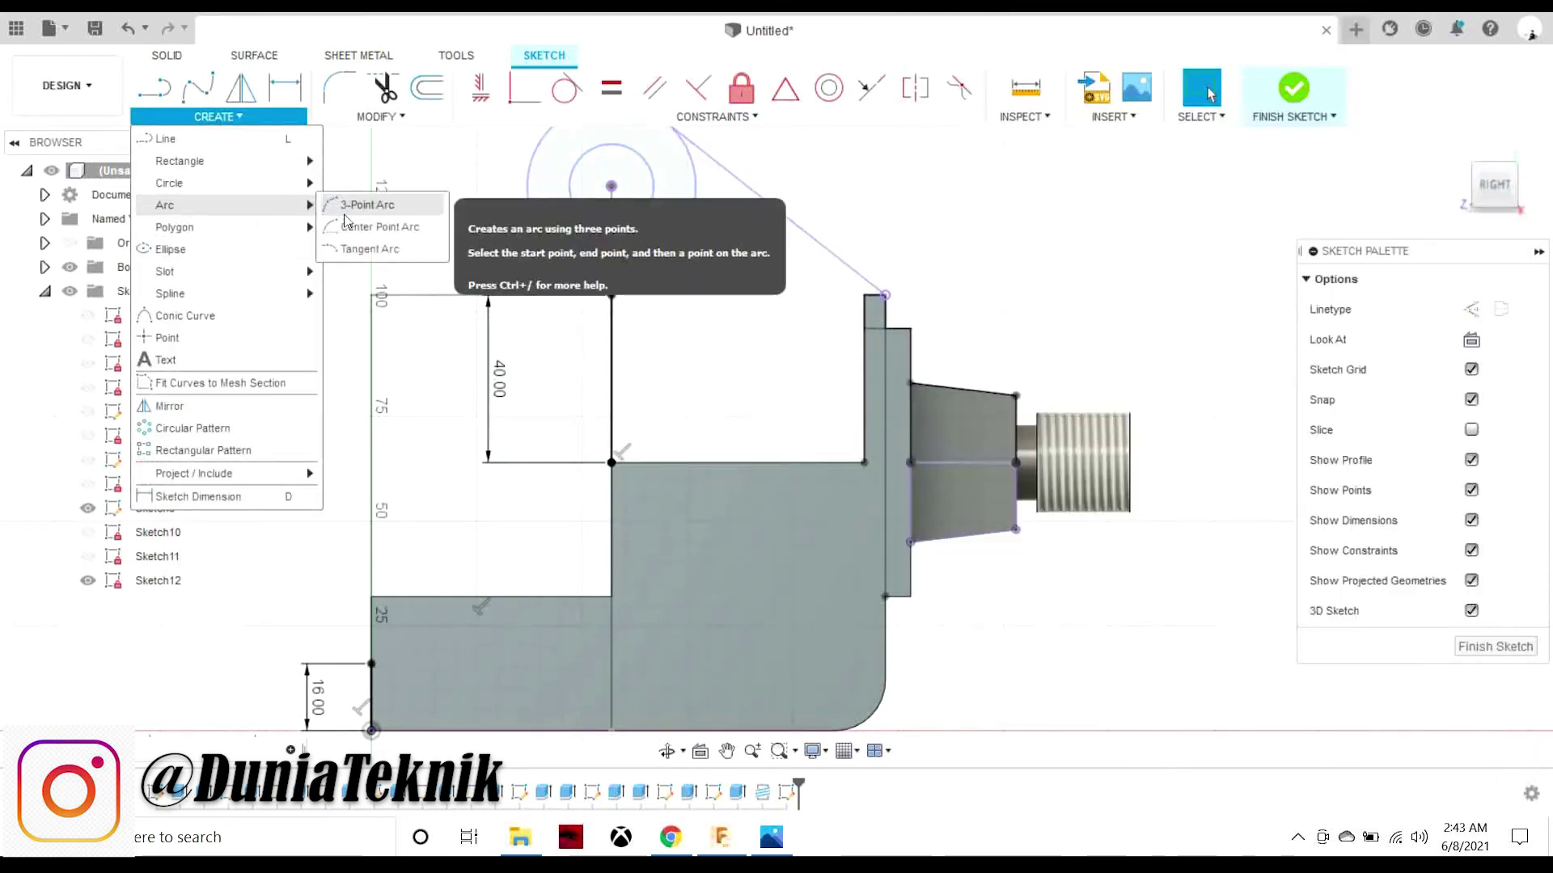
click(348, 204)
key(alt+Tab)
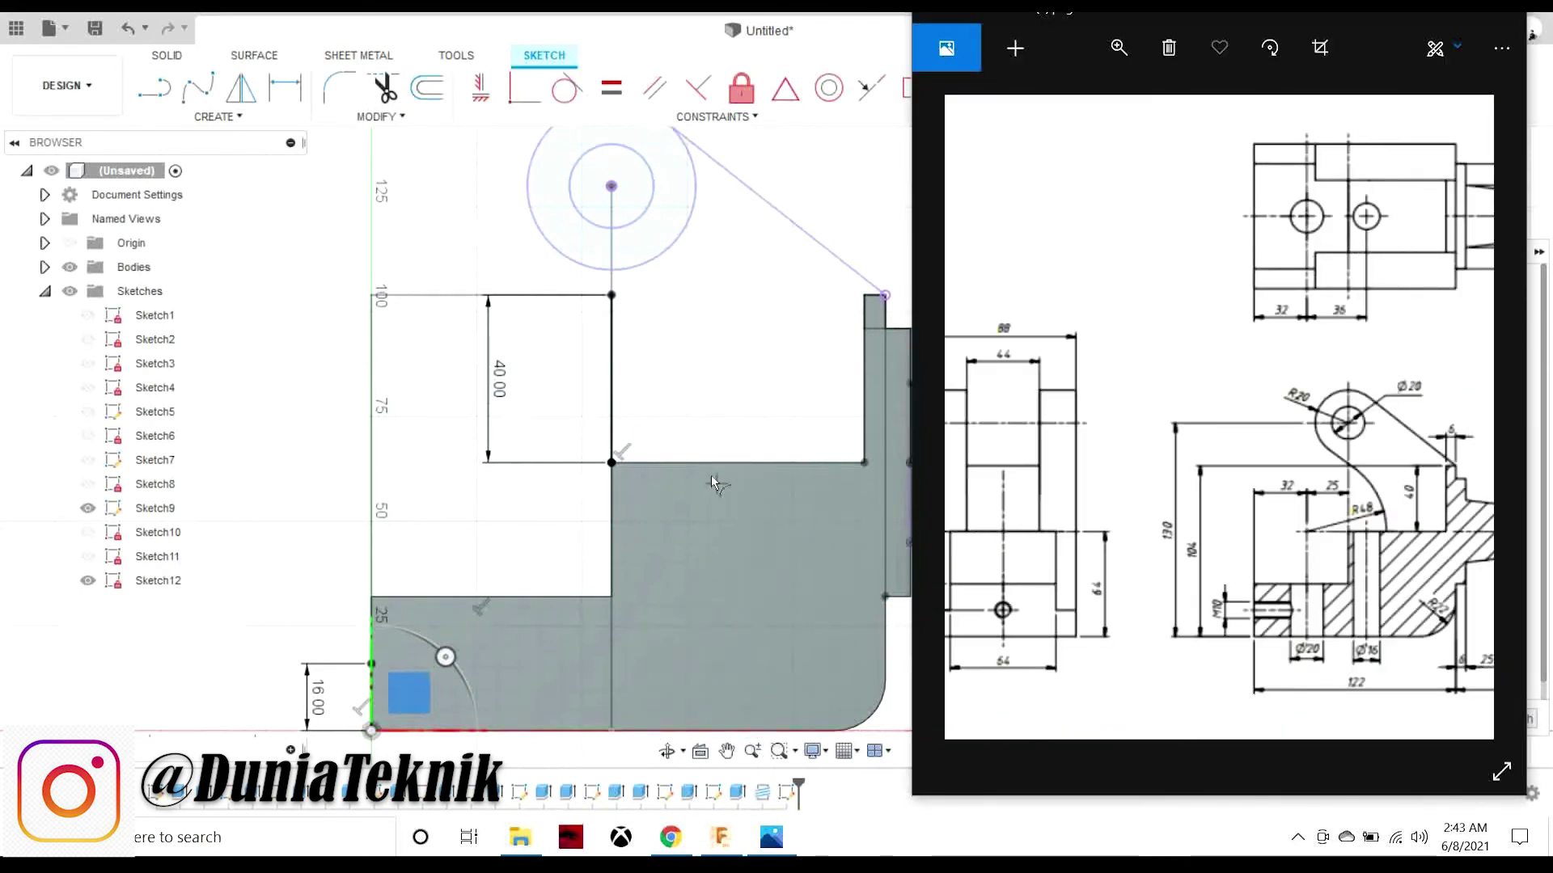
click(158, 93)
key(alt+Tab)
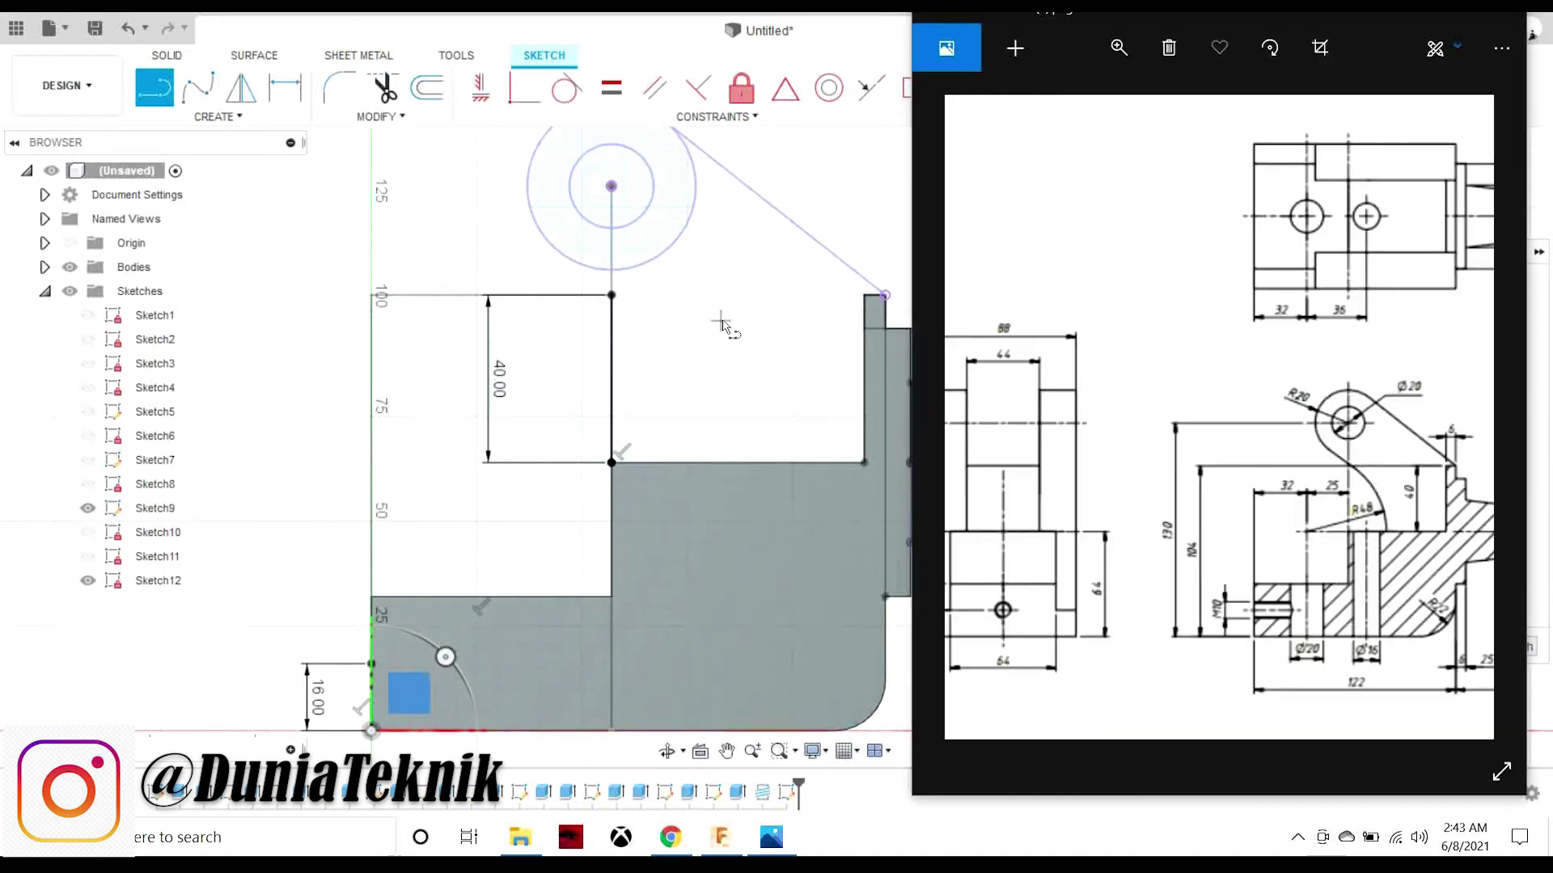
scroll(722, 323, down, 2)
key(alt+Tab)
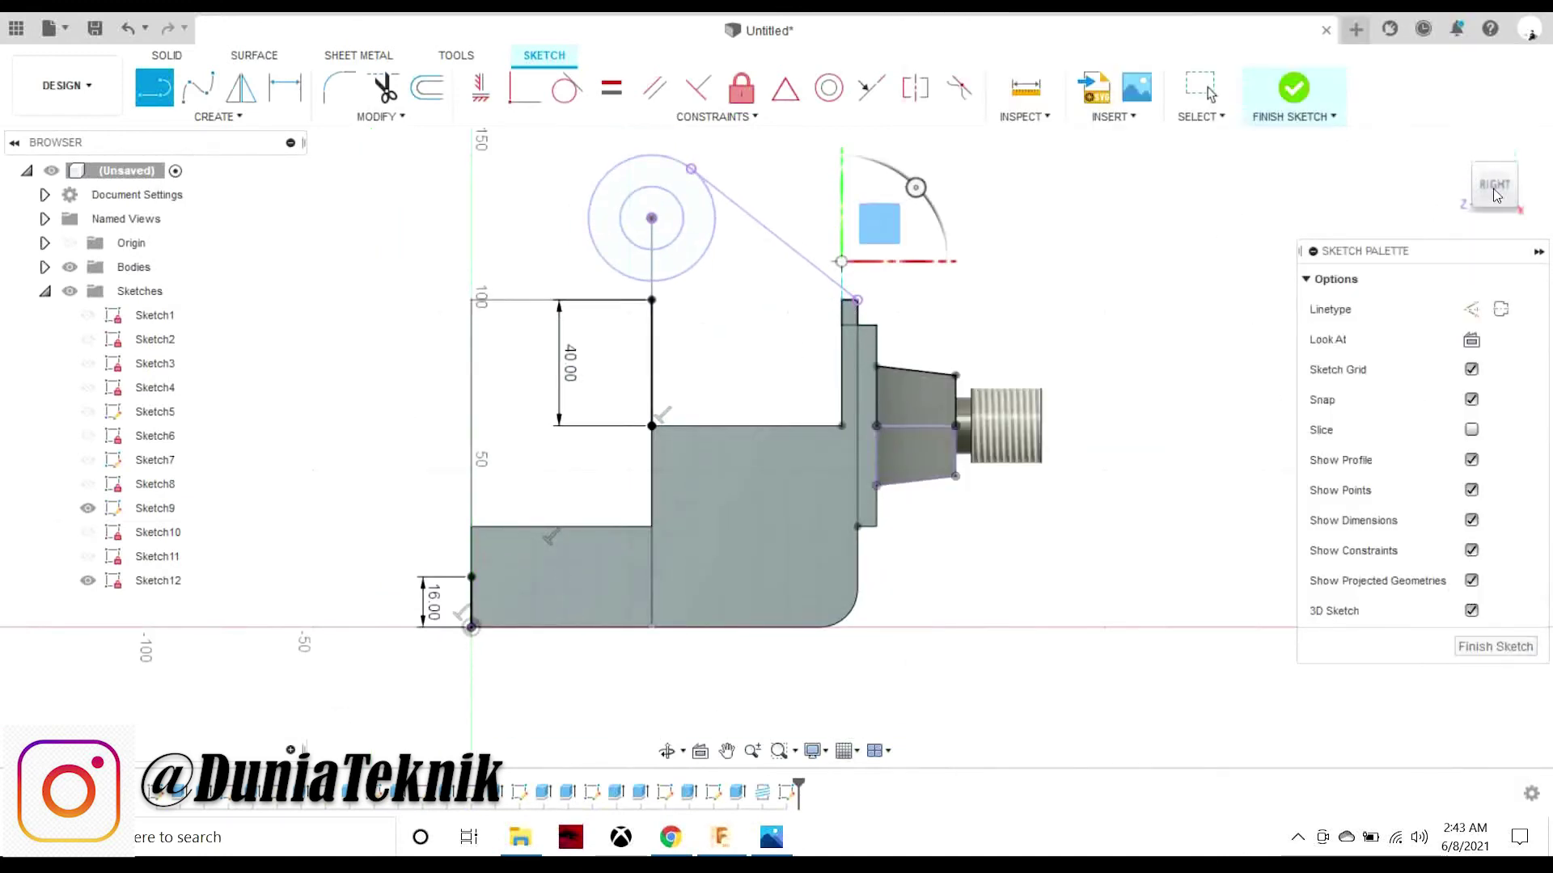
- Project the raised block's face edges into Sketch12
drag(1496, 194, 585, 241)
click(251, 120)
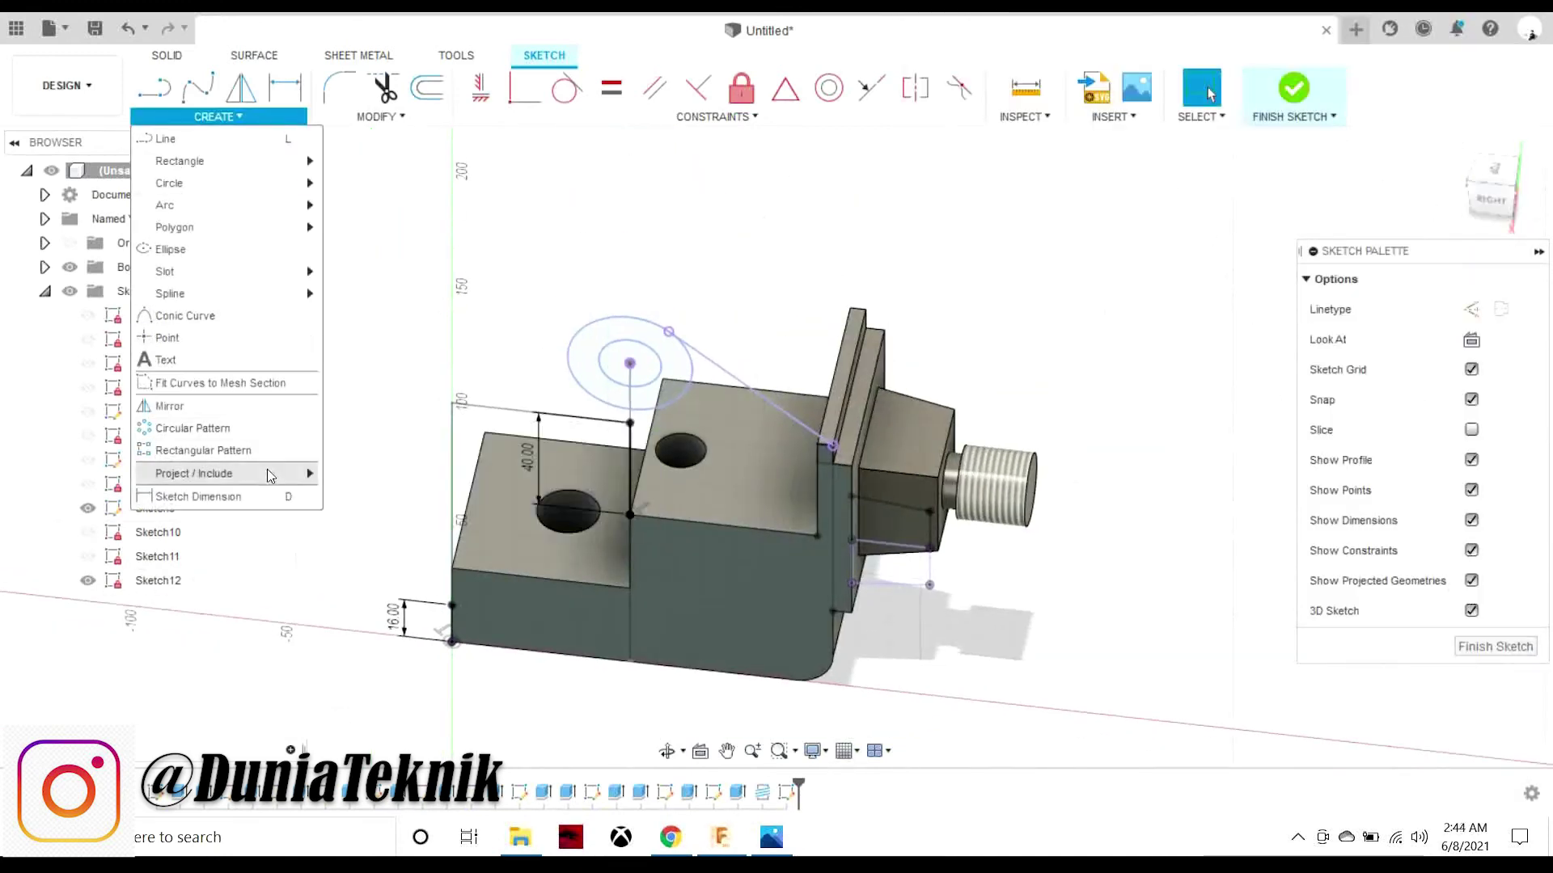
click(355, 471)
click(671, 533)
click(1176, 372)
click(1492, 198)
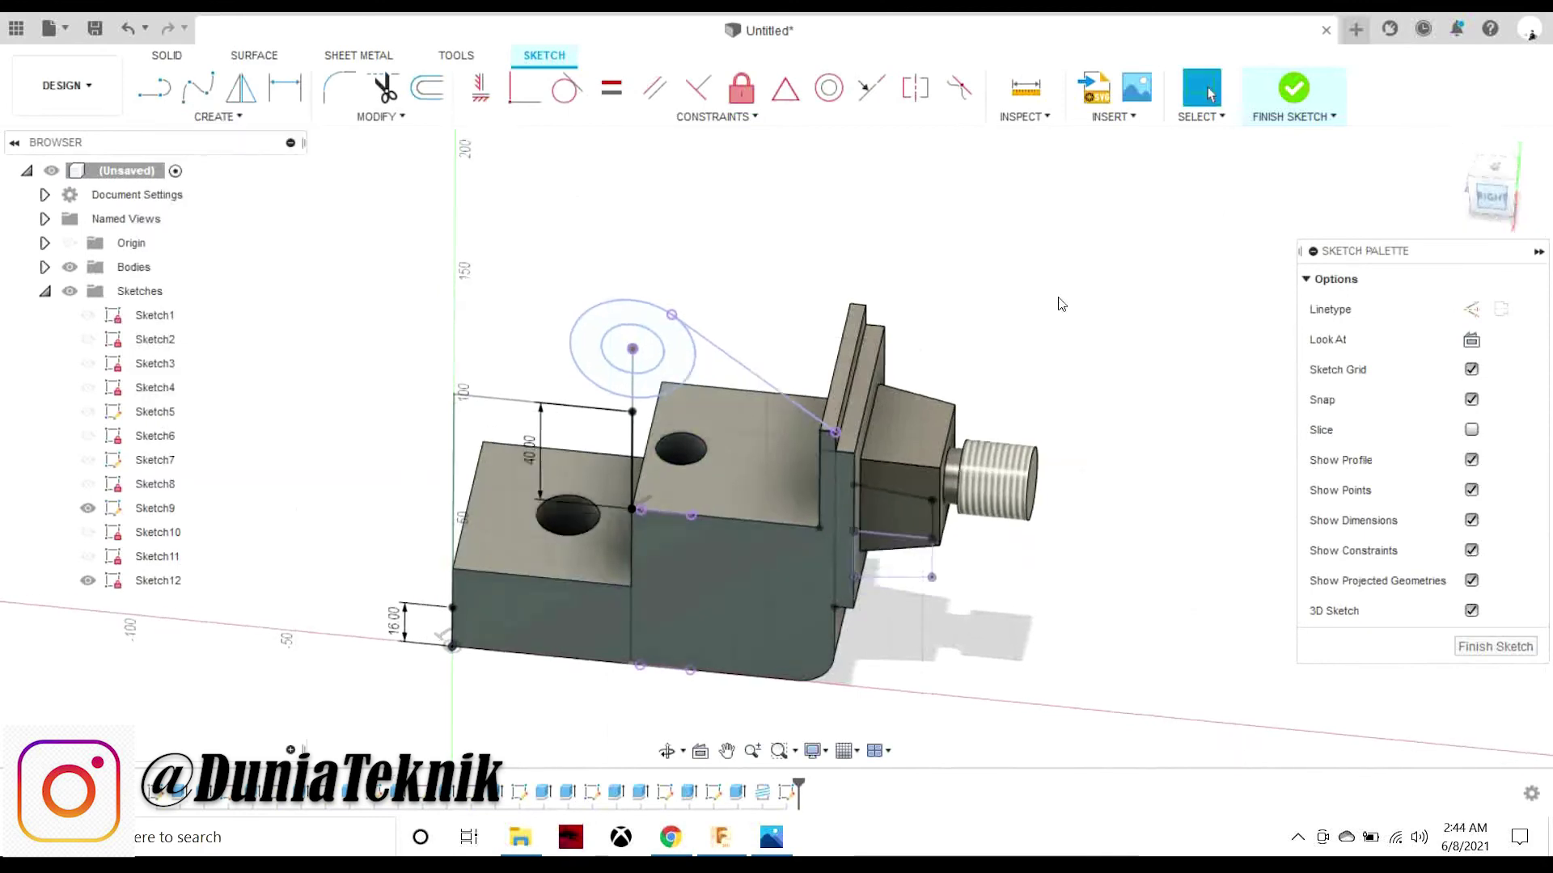
- Check the reference drawing, then start and cancel a line on the block's top edge
click(760, 834)
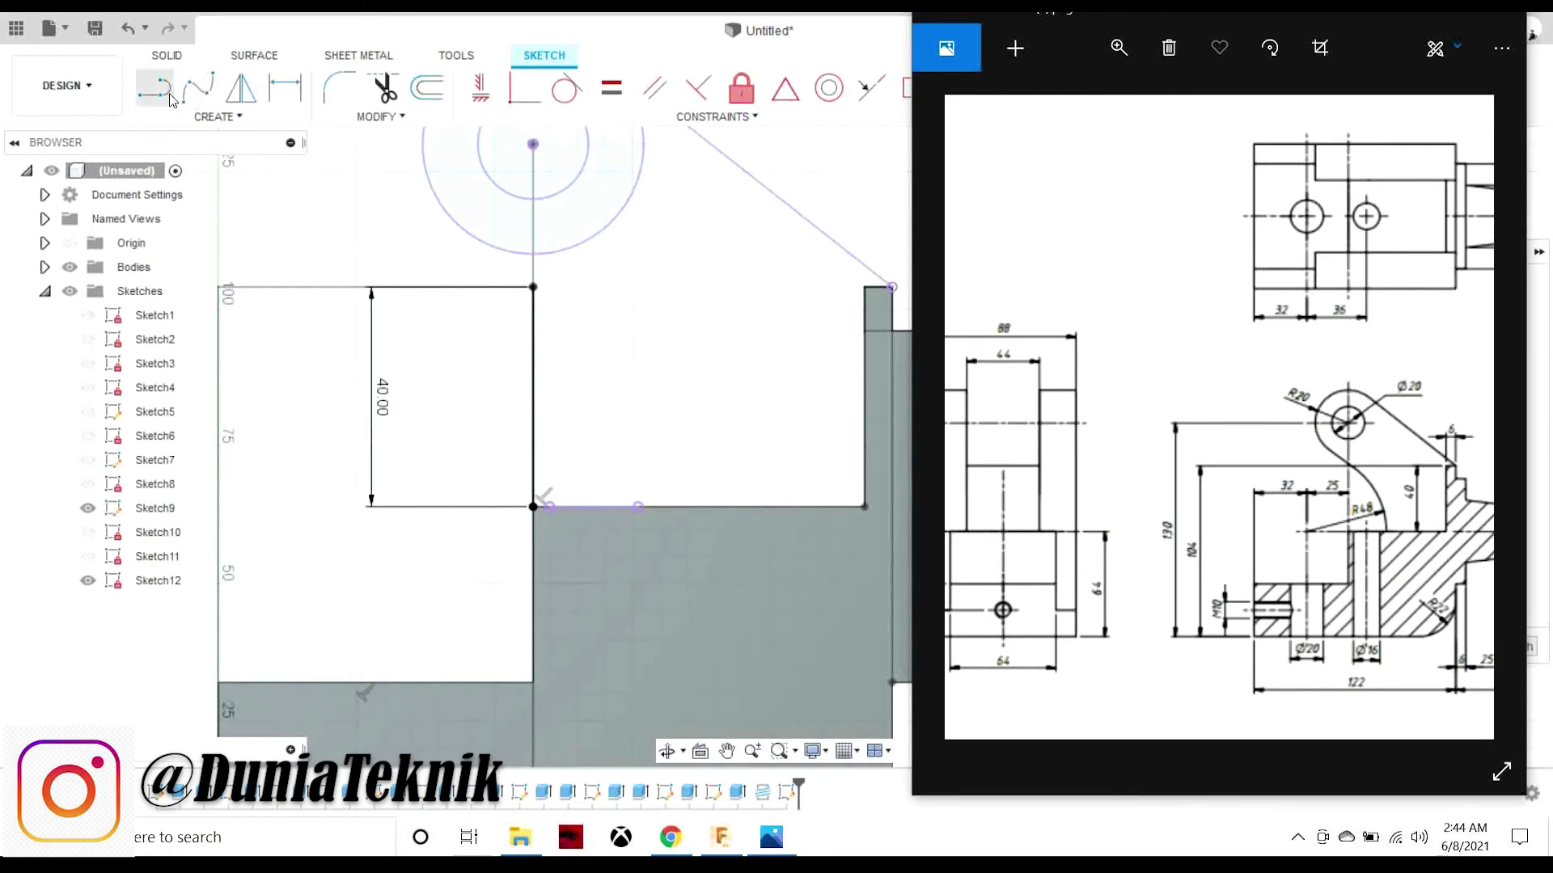
click(720, 836)
click(771, 837)
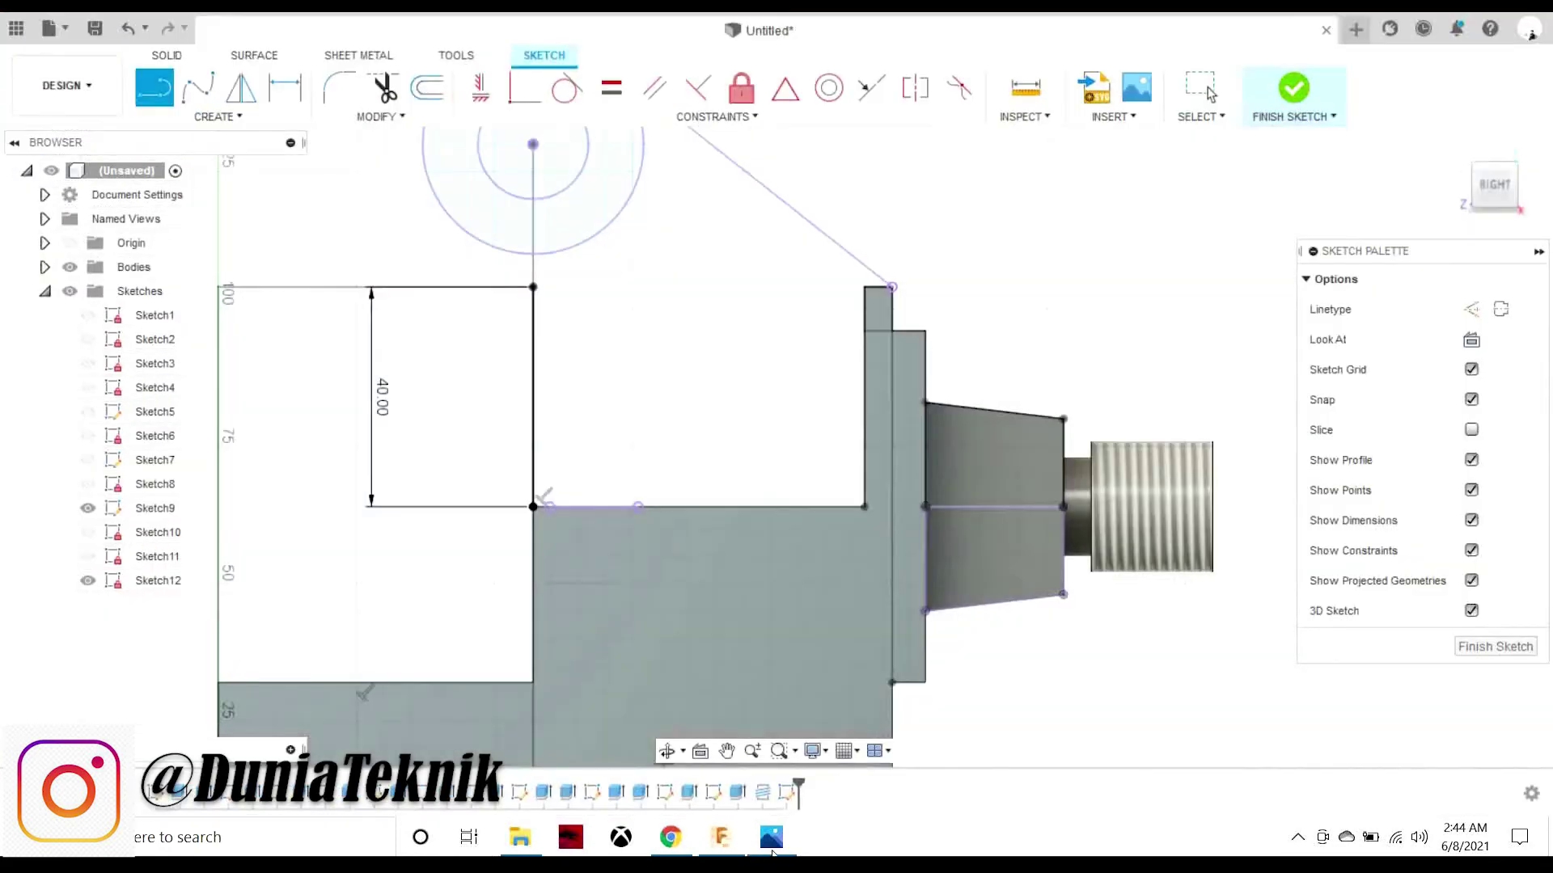
click(771, 836)
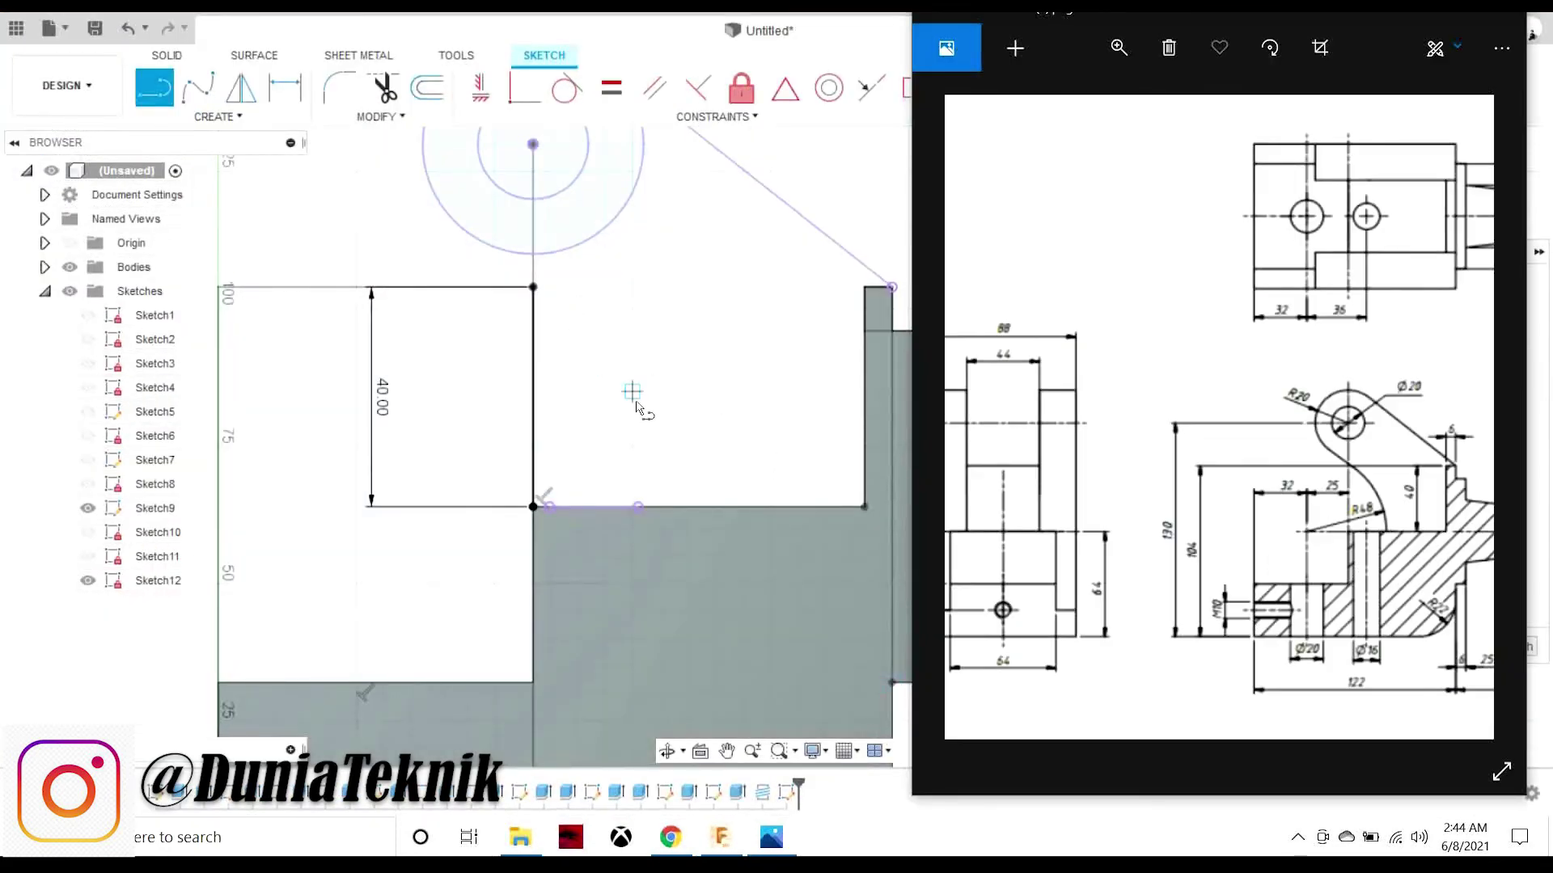
scroll(636, 404, up, 2)
click(639, 542)
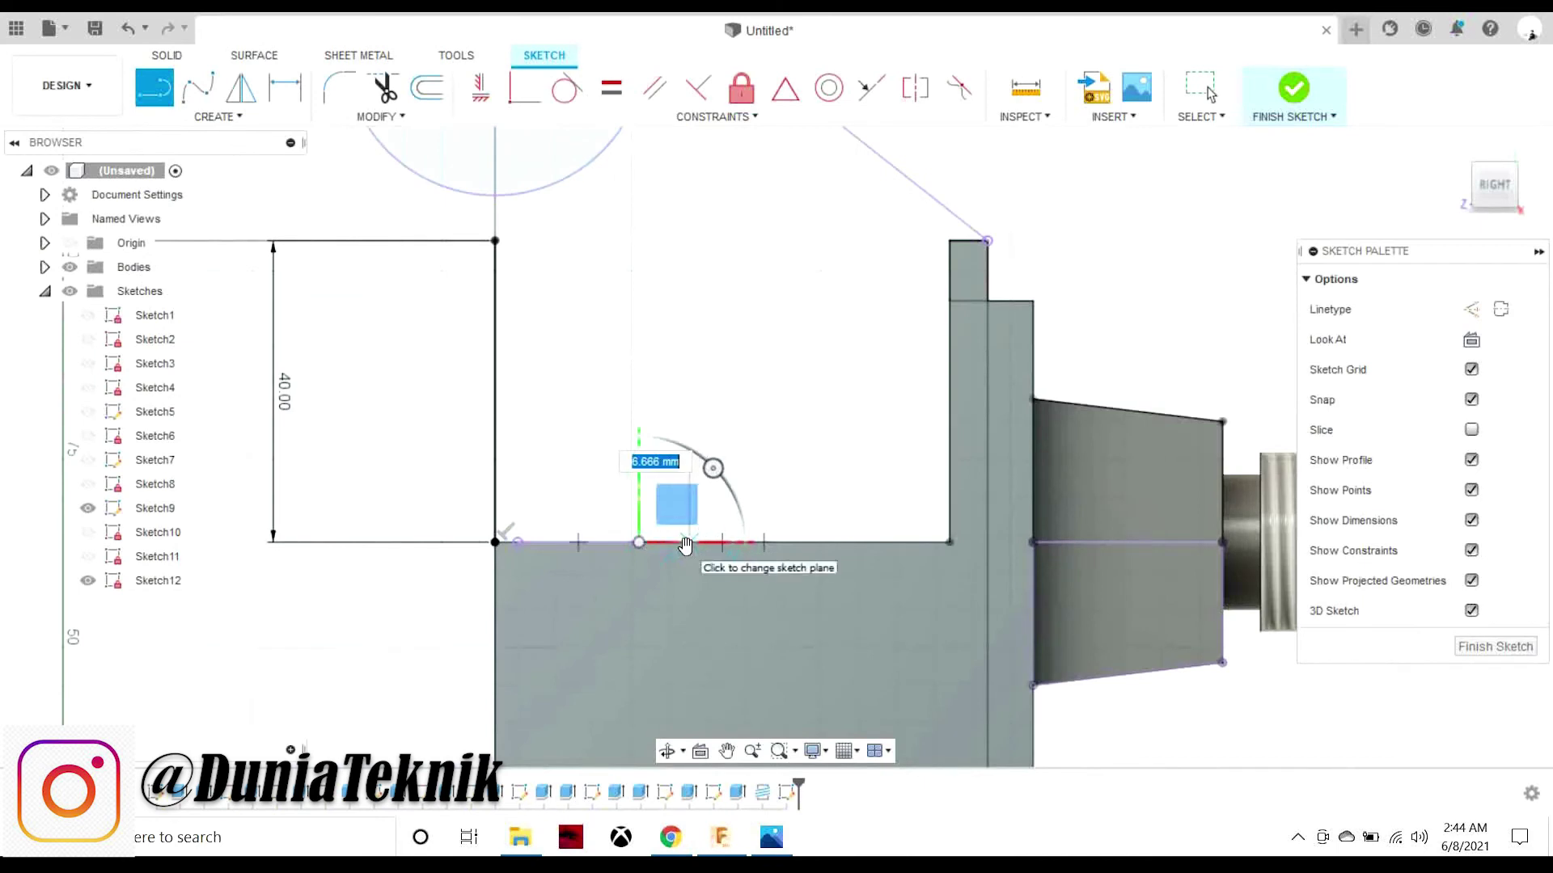
key(Escape)
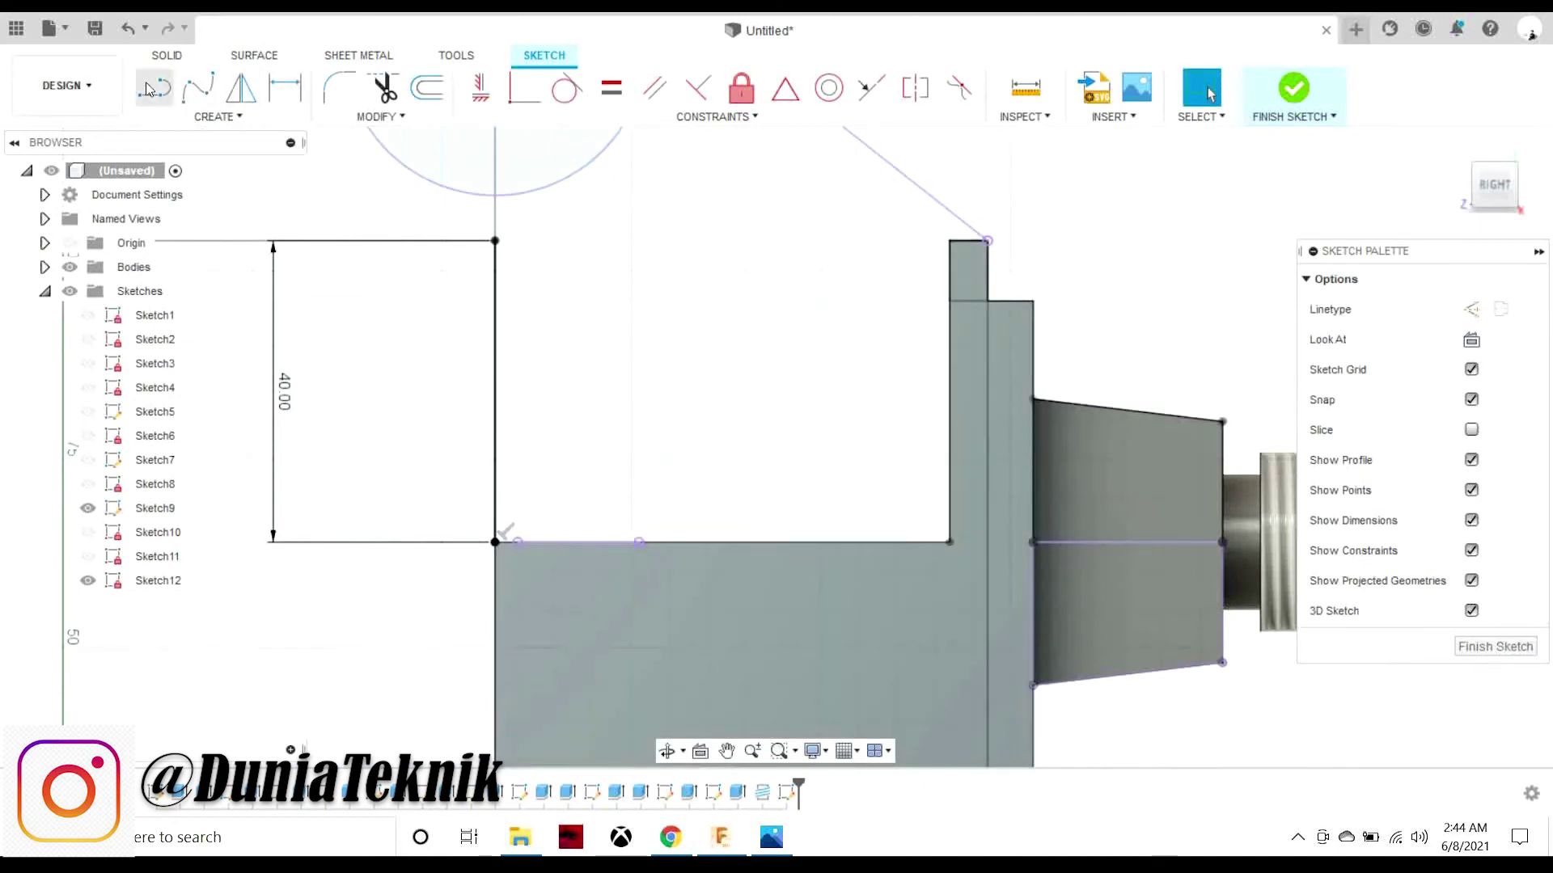
- Draw a 5 mm line along the raised block's top edge
click(148, 89)
click(639, 541)
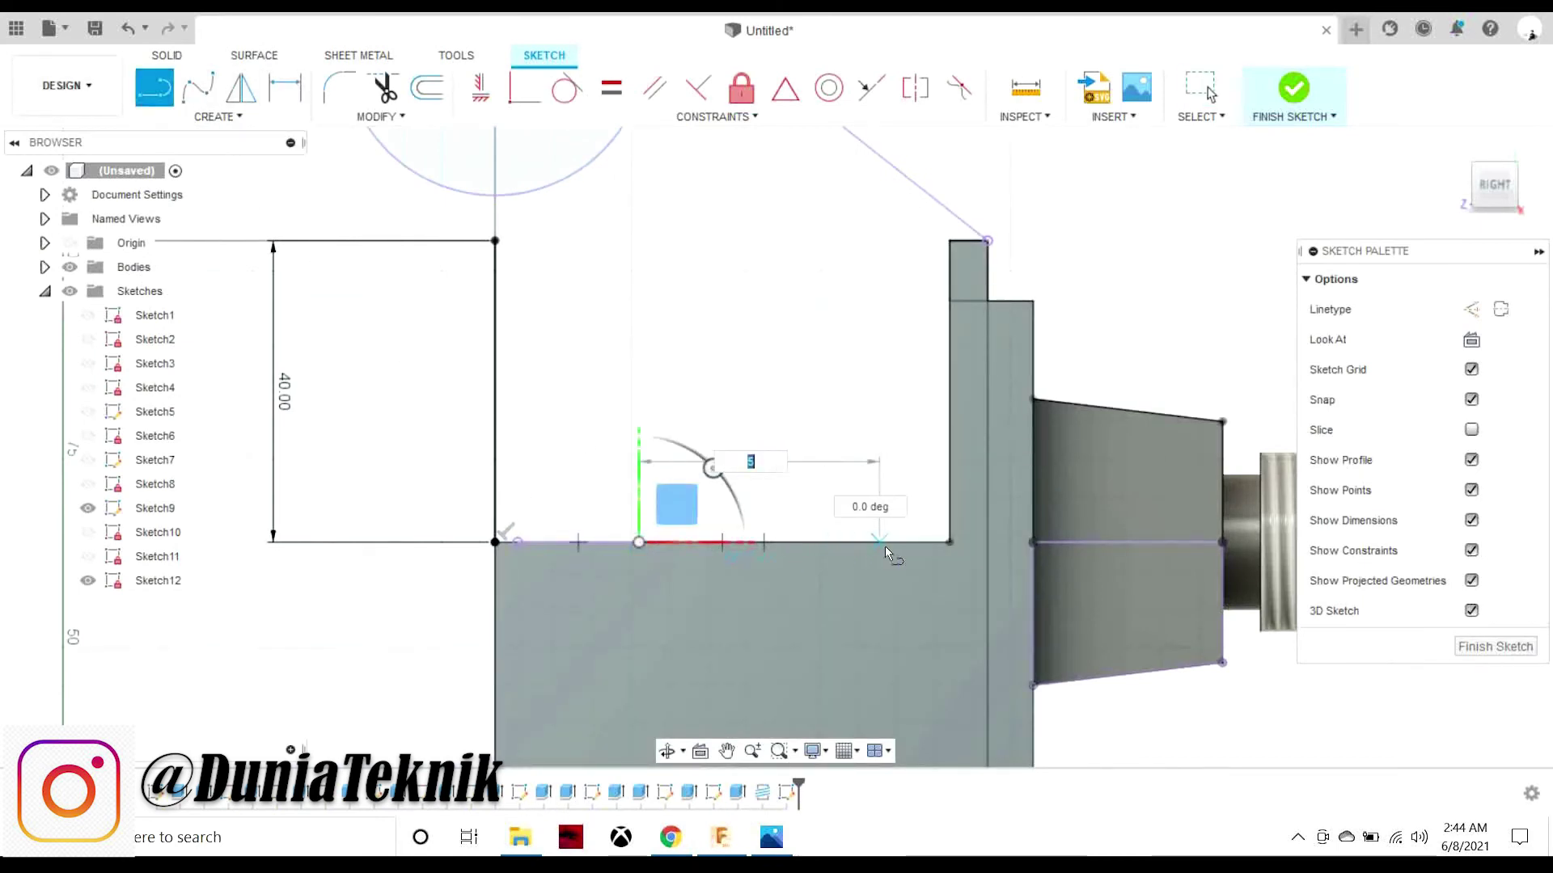
key(Return)
key(Escape)
scroll(560, 398, down, 2)
- Draw a three-point arc from the 5 mm line's end up to the lug circle
click(215, 116)
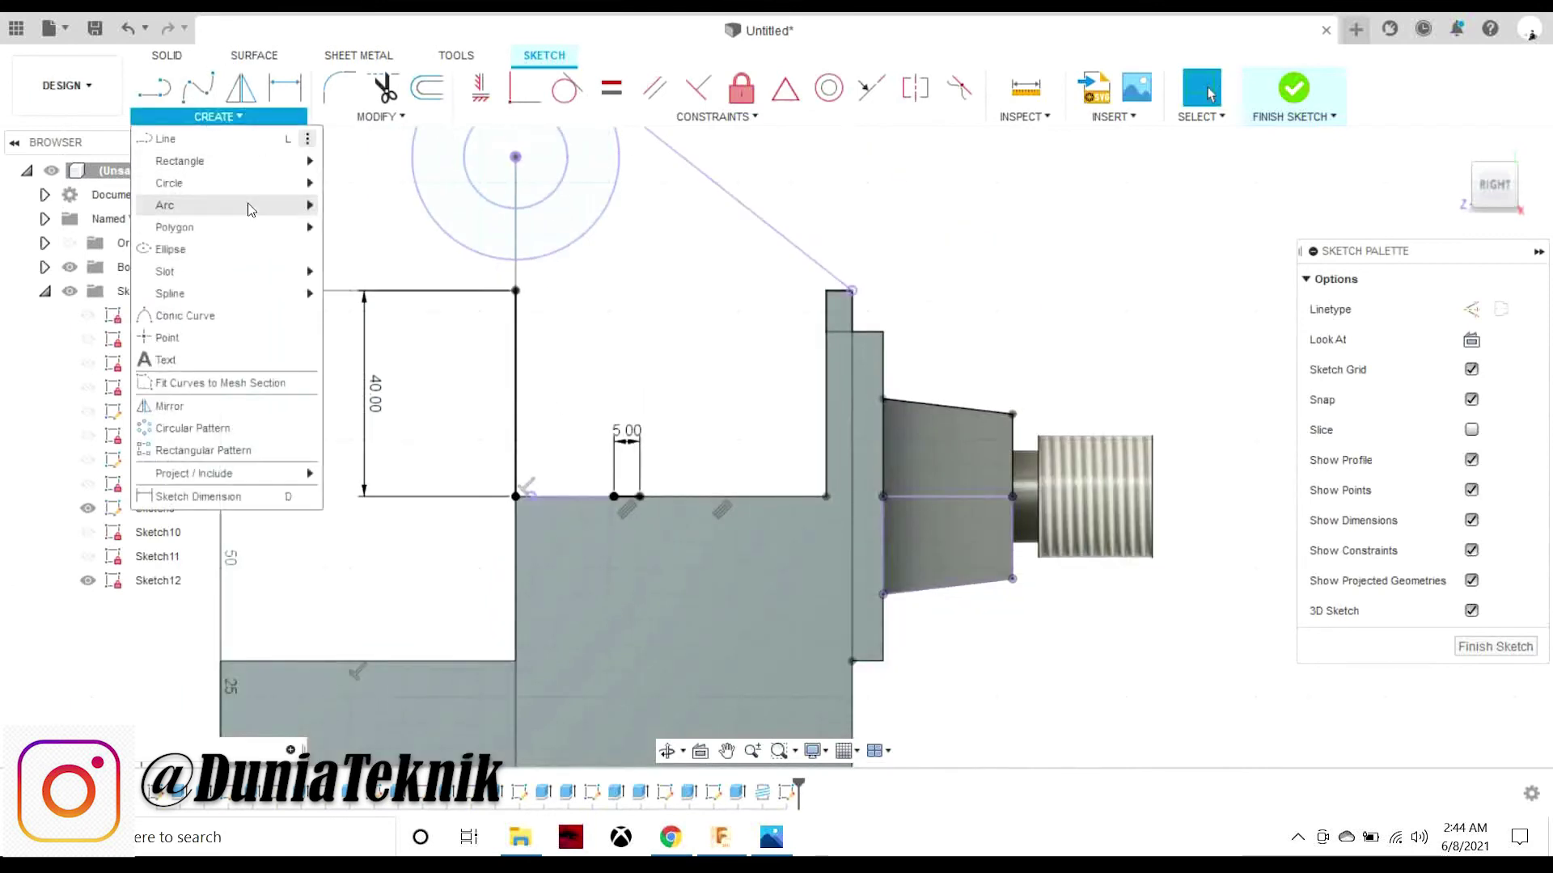
click(372, 204)
click(515, 497)
key(Escape)
click(215, 116)
click(232, 204)
click(637, 496)
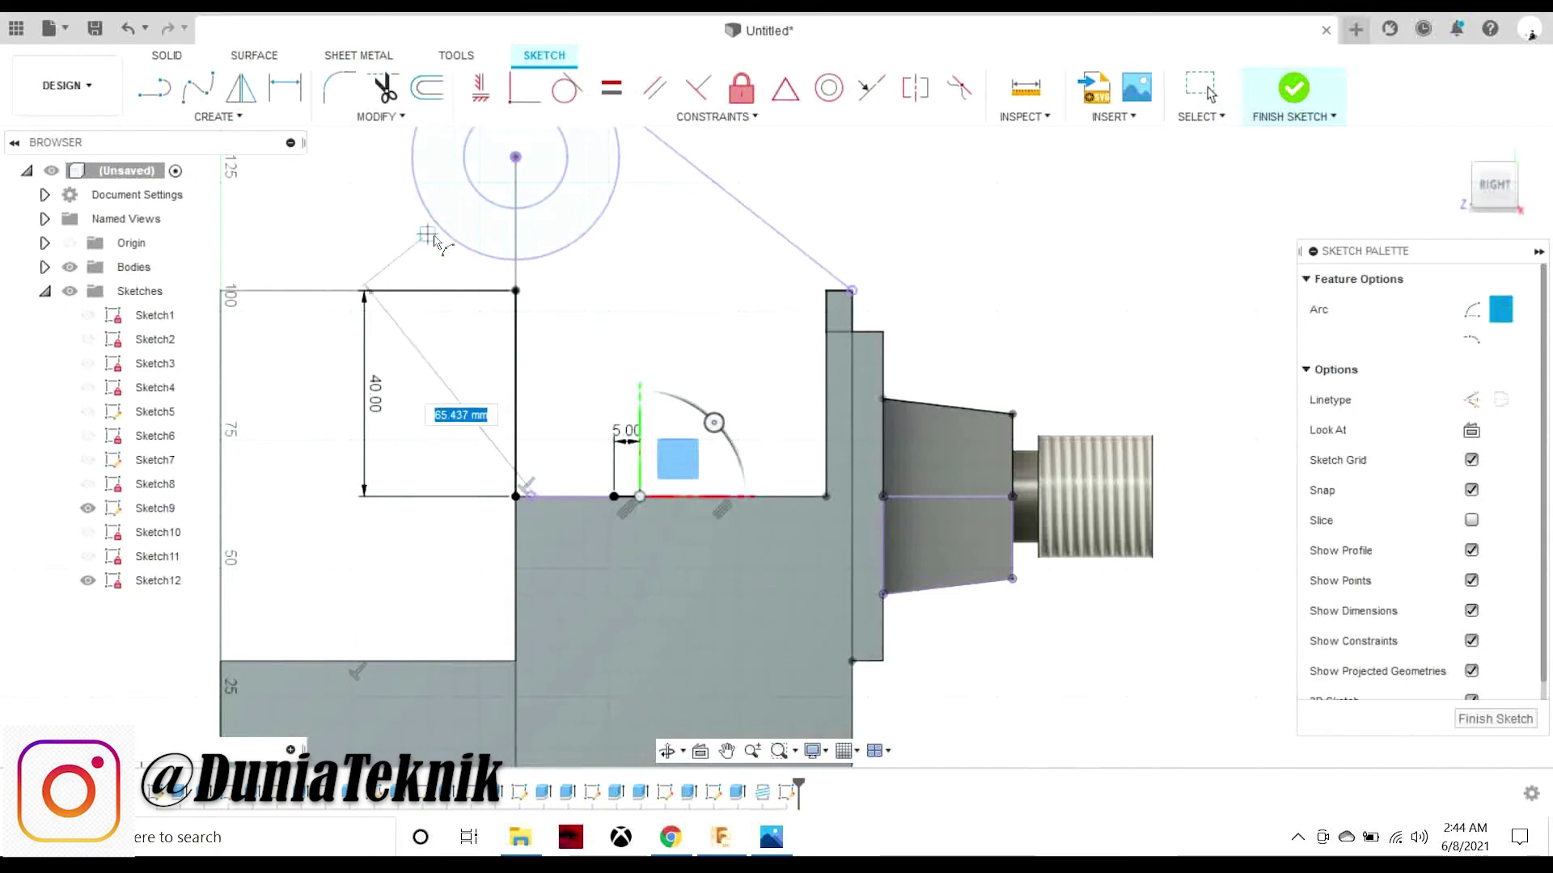
click(435, 219)
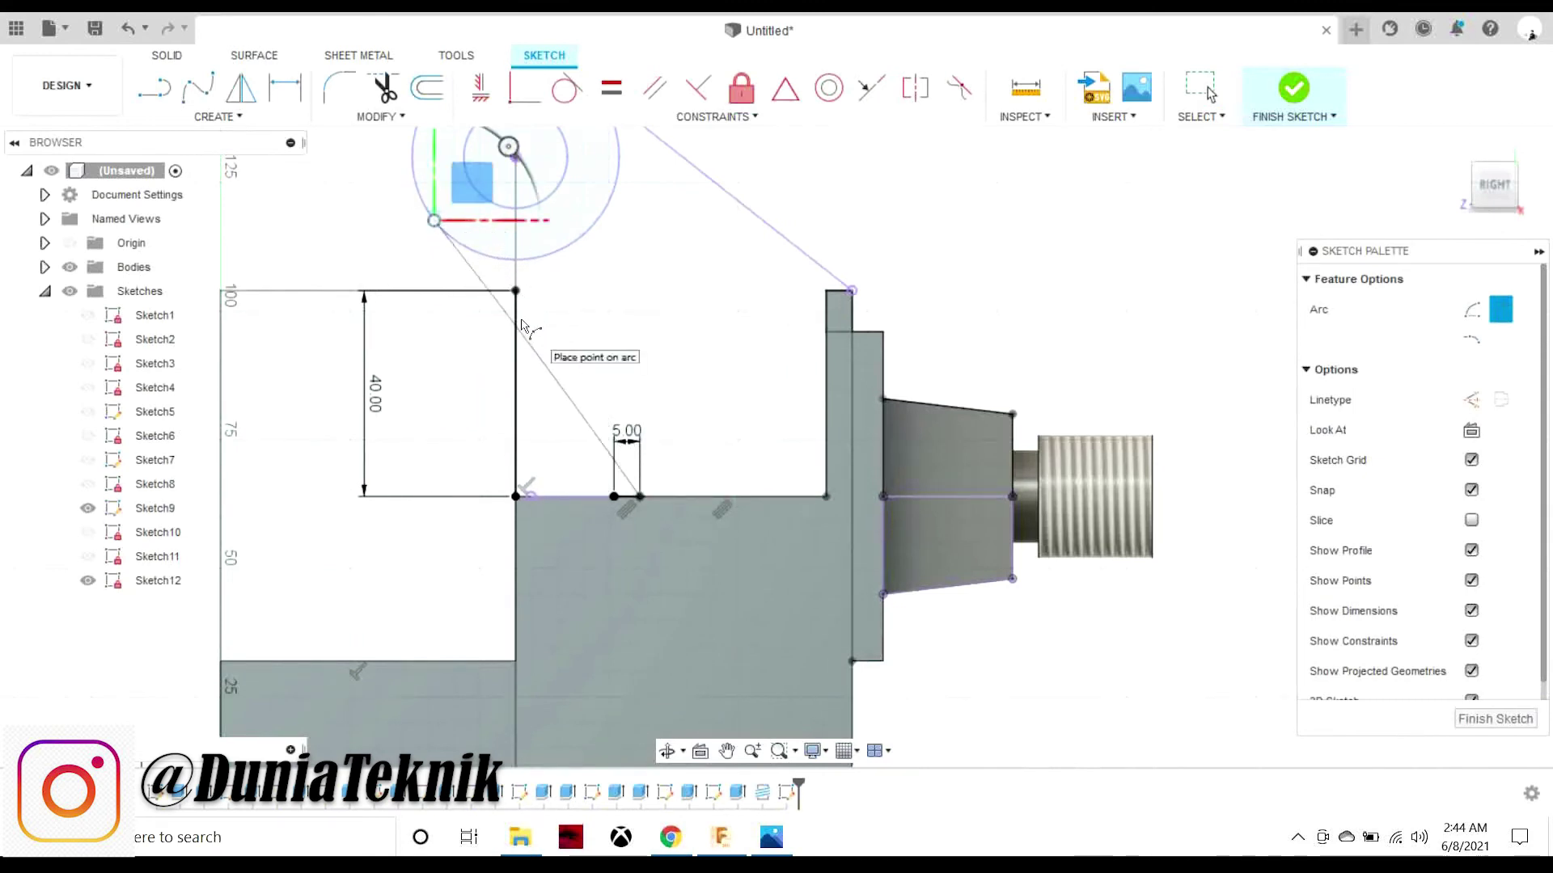
key(Escape)
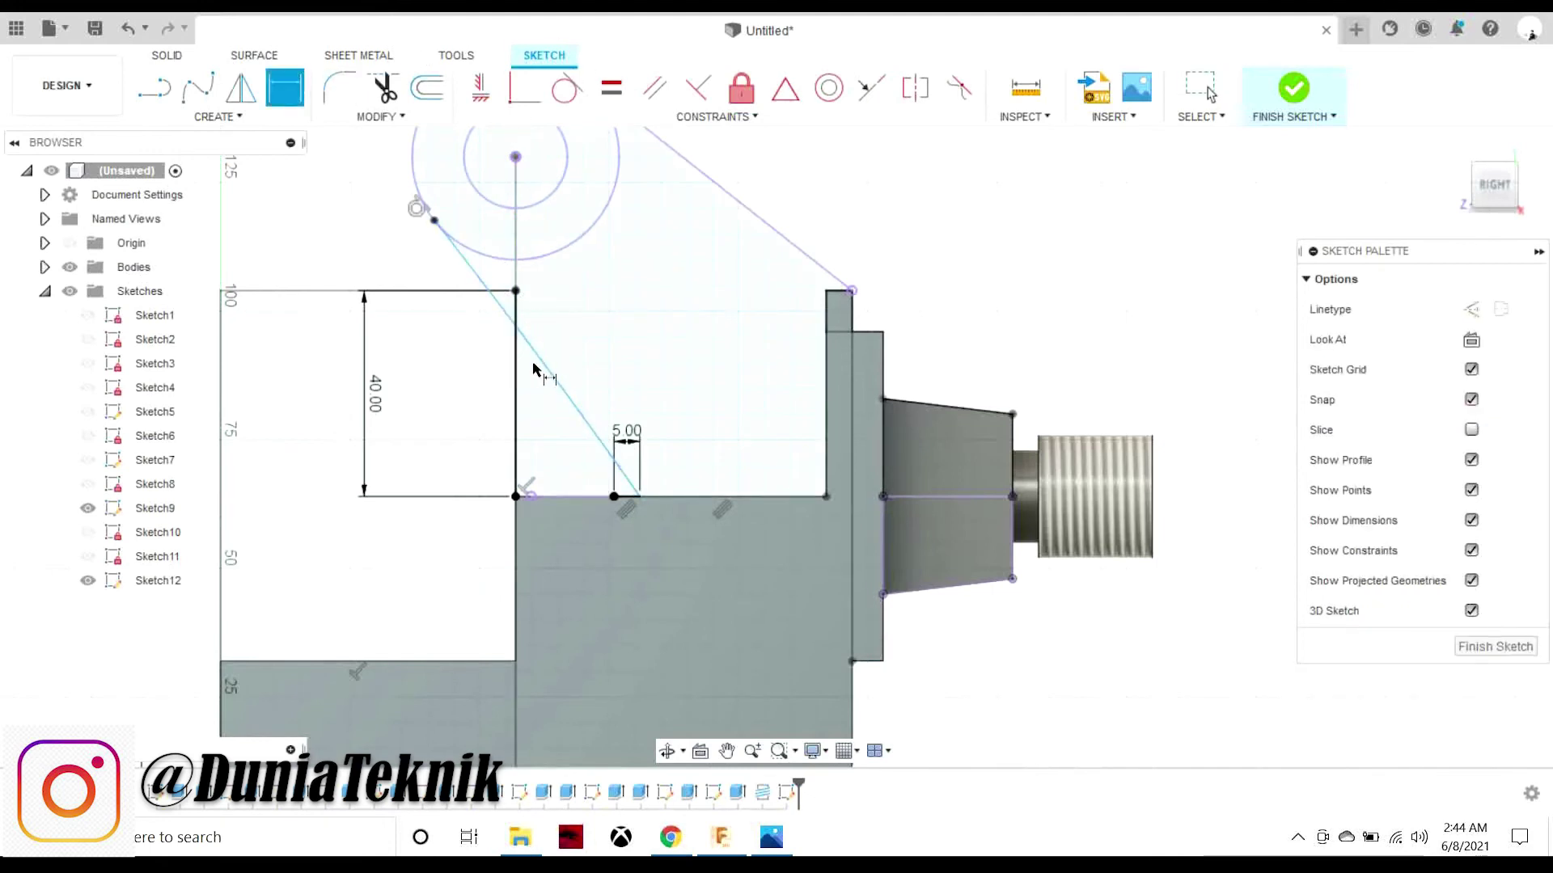
- Dimension the new arc to R48 and compare it with the reference drawing
click(540, 371)
click(431, 392)
text(48)
key(Return)
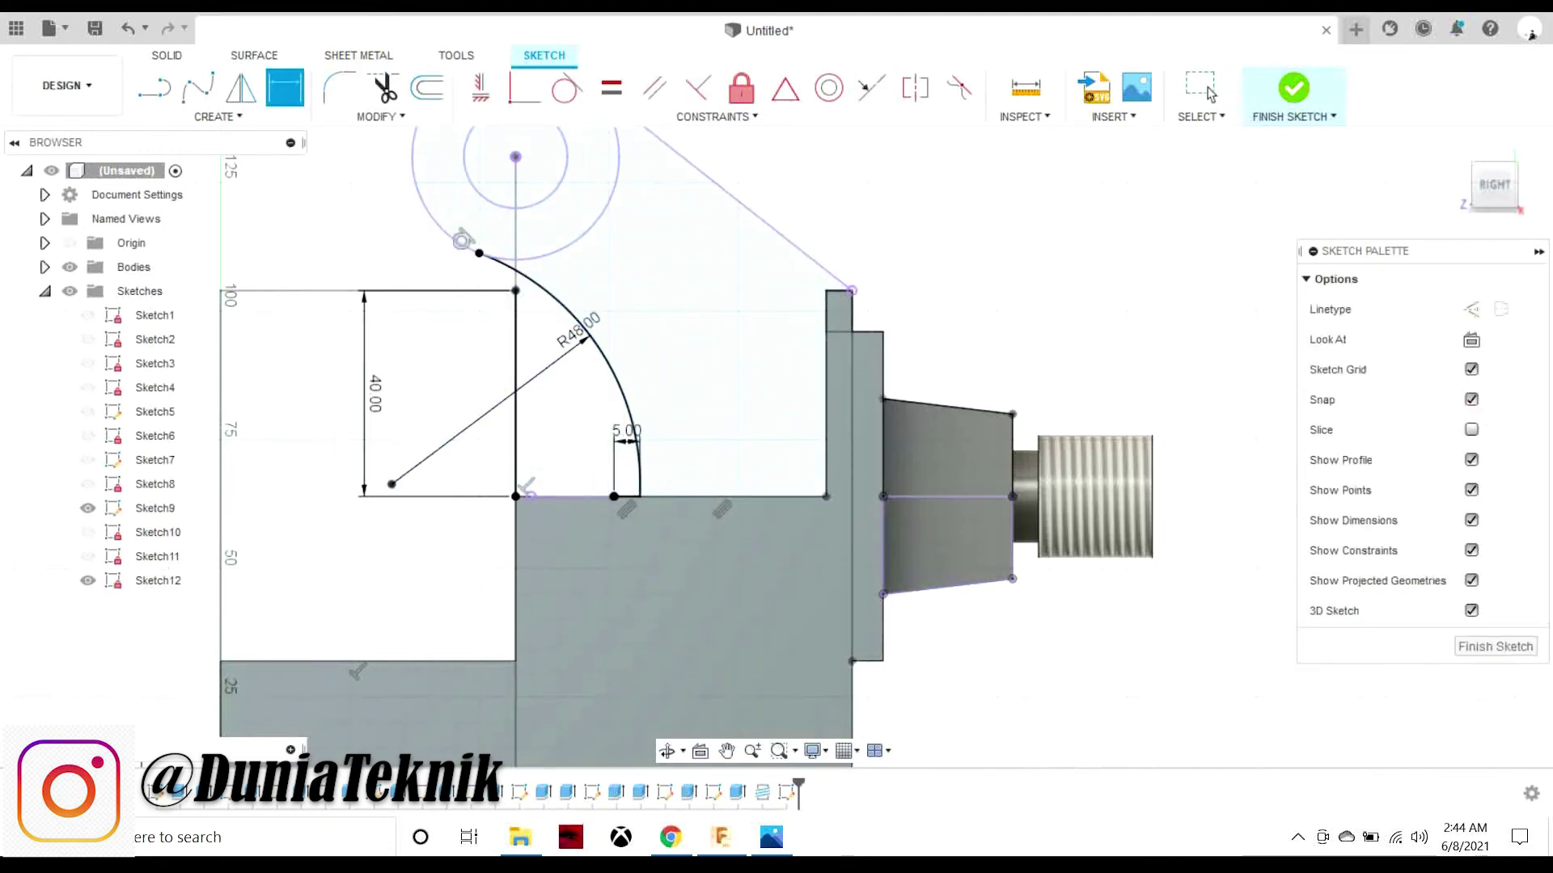
click(788, 839)
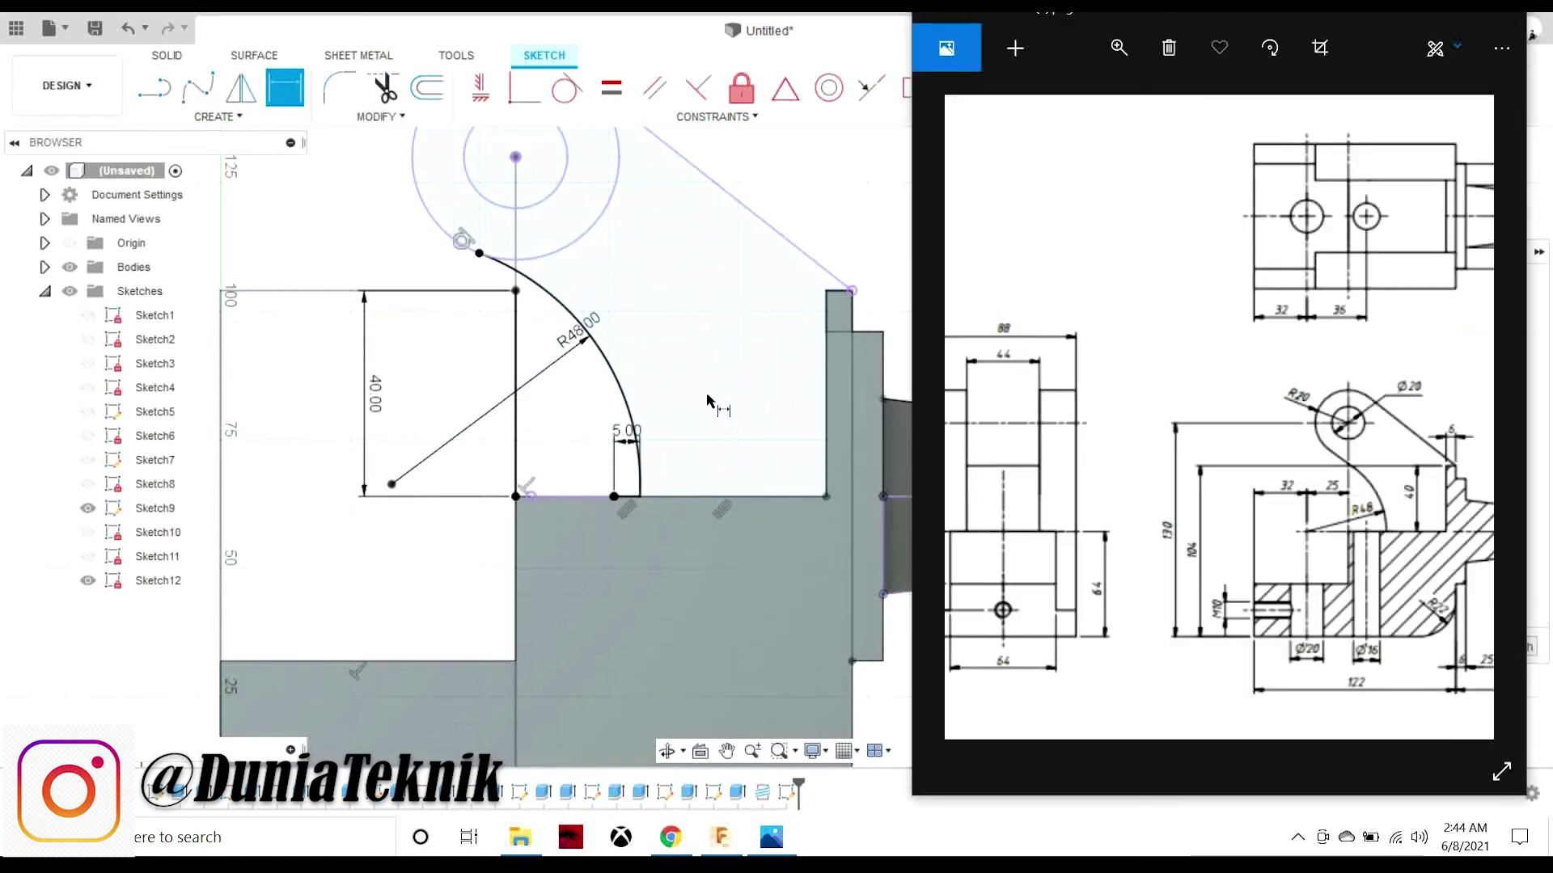
- Draw a 48 mm horizontal line leftward from the 5.00 point
drag(1334, 473, 1187, 475)
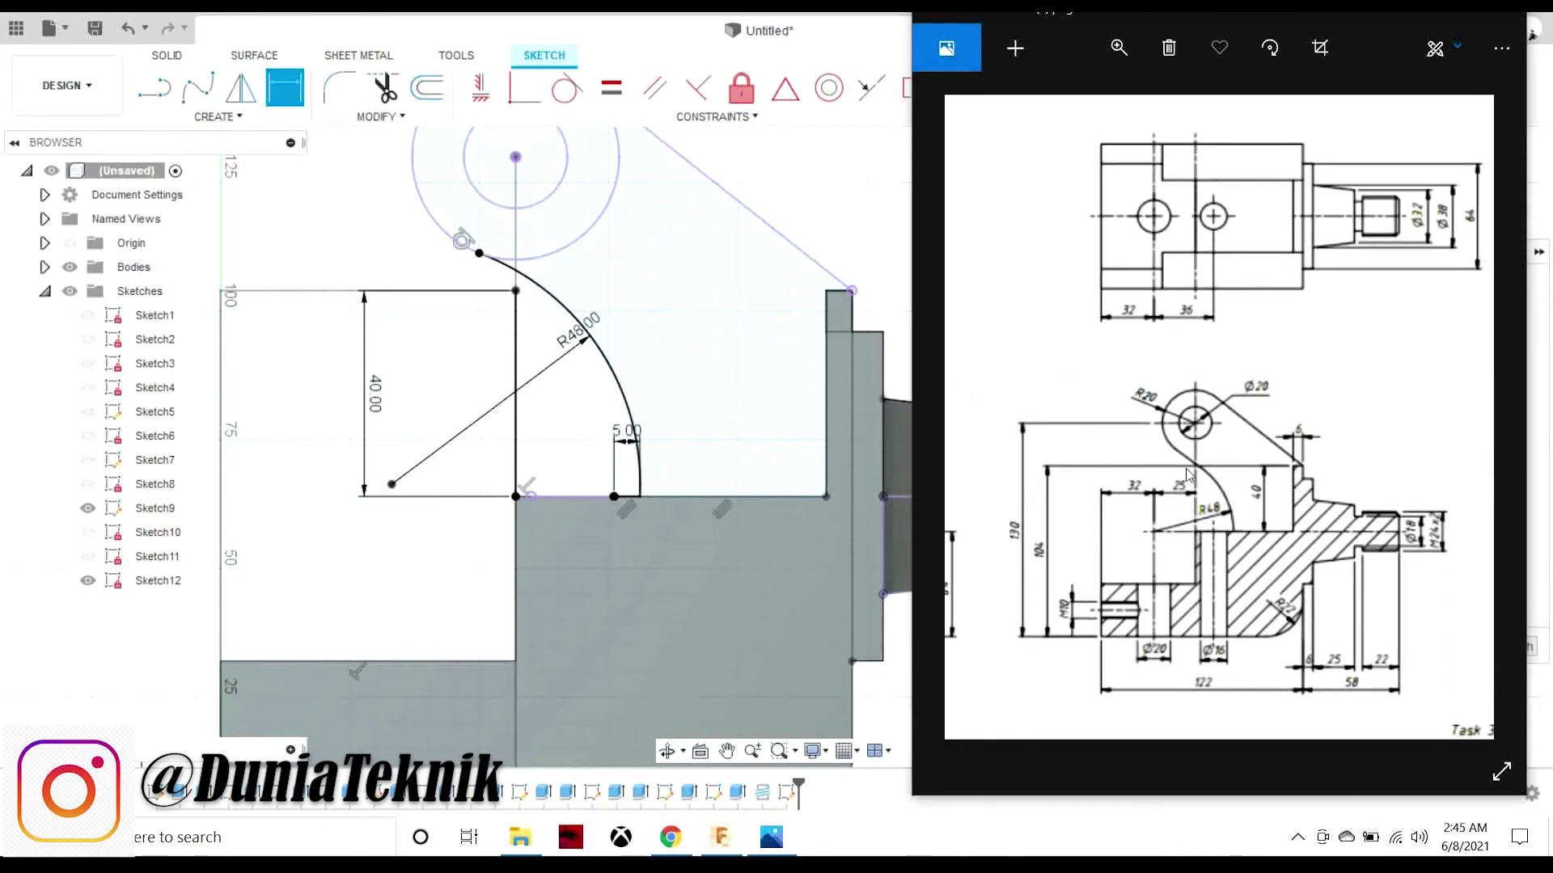
drag(1155, 530, 1090, 472)
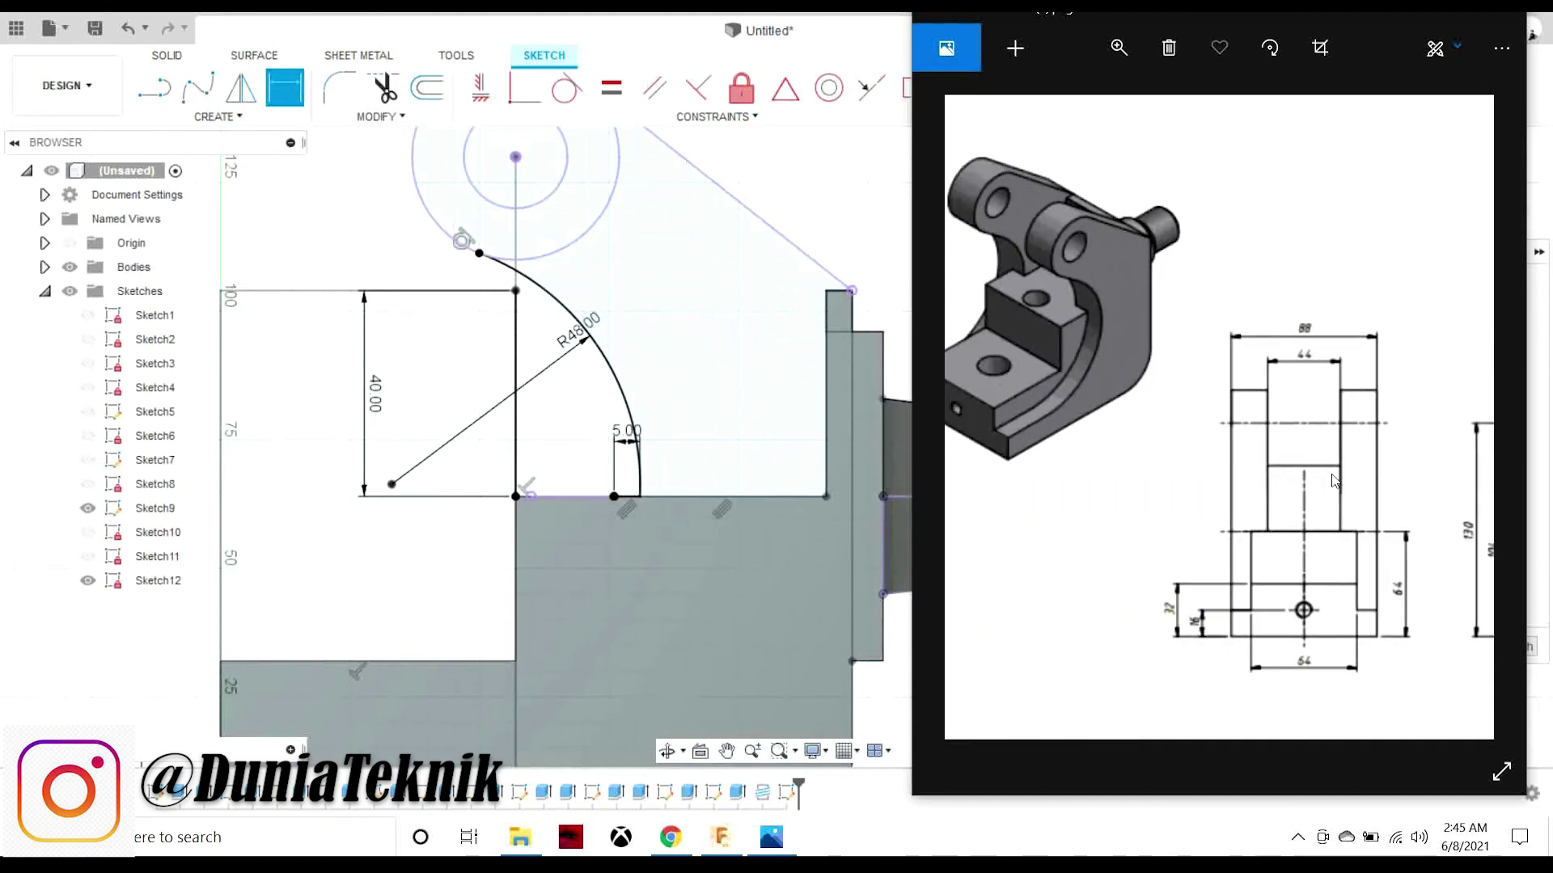
scroll(537, 457, down, 4)
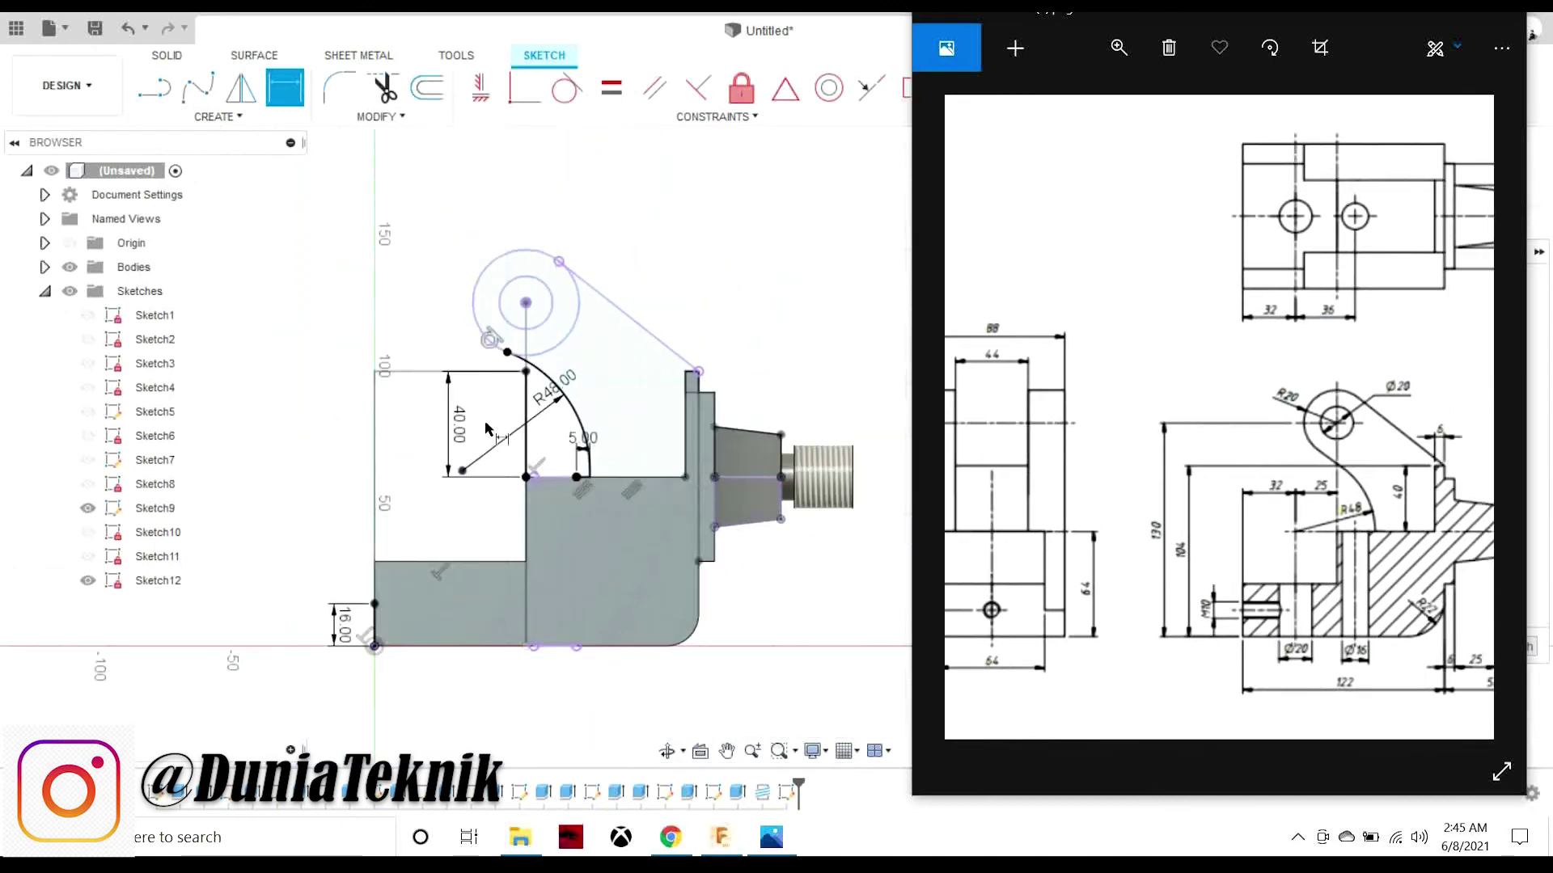
click(218, 116)
click(372, 183)
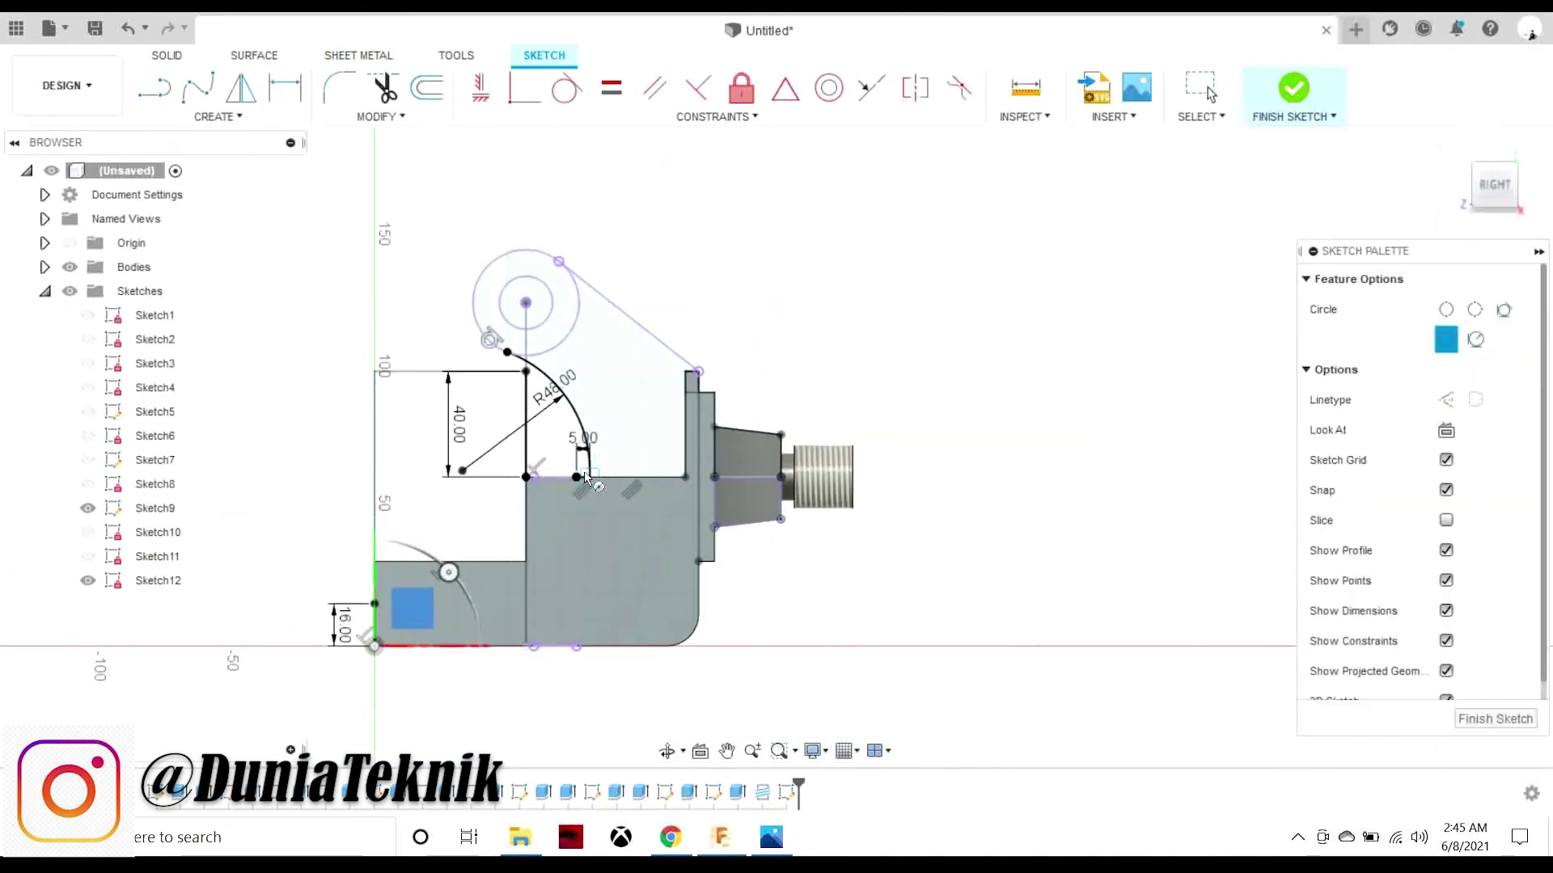
click(590, 478)
key(Escape)
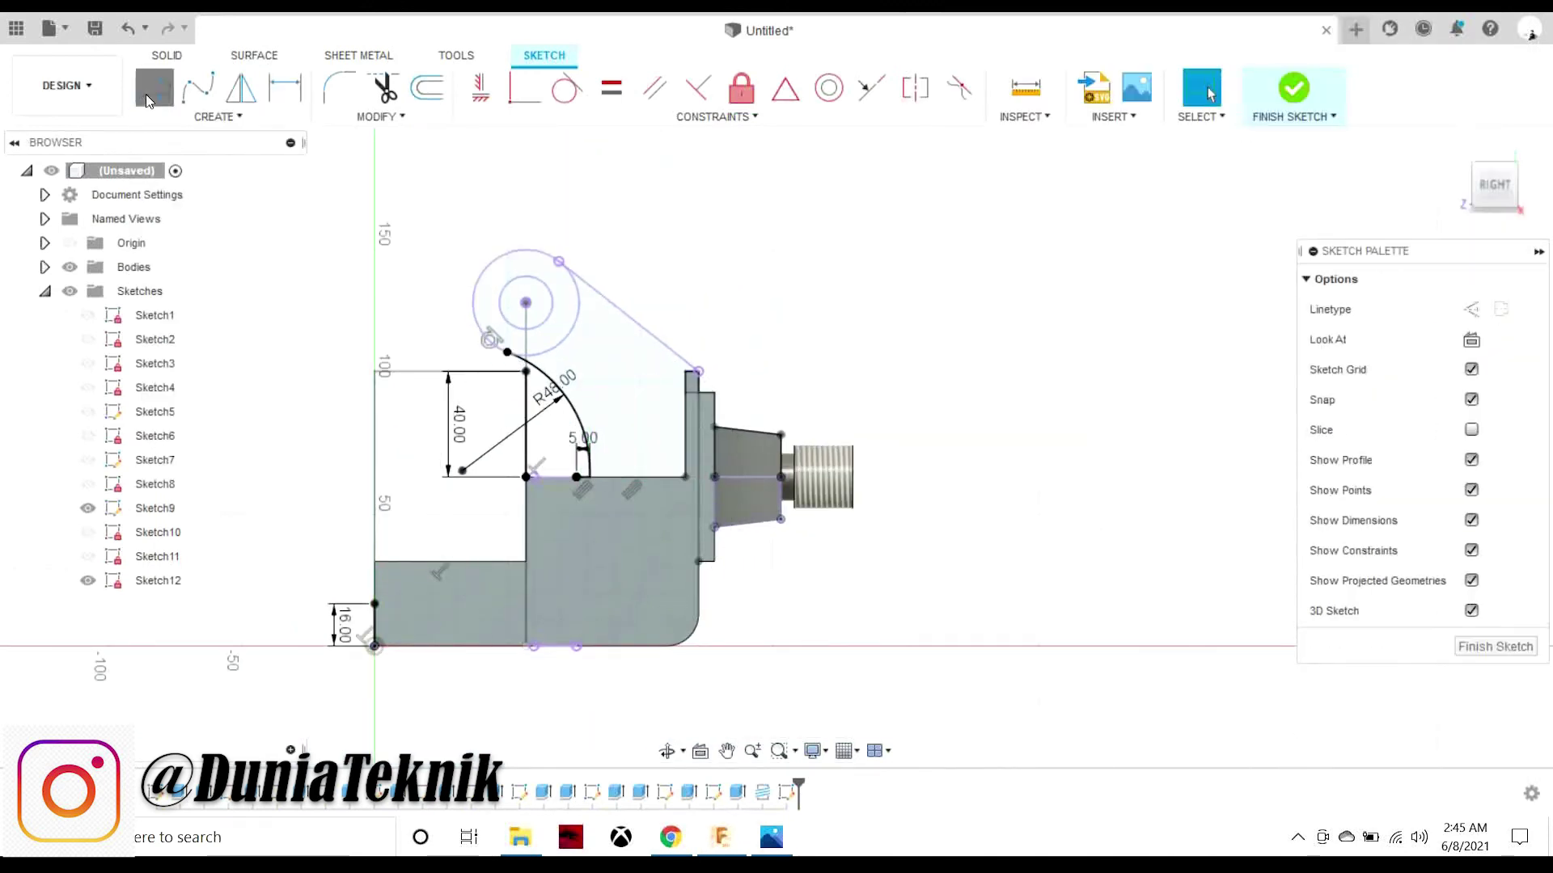
click(147, 100)
drag(590, 478, 469, 484)
text(48)
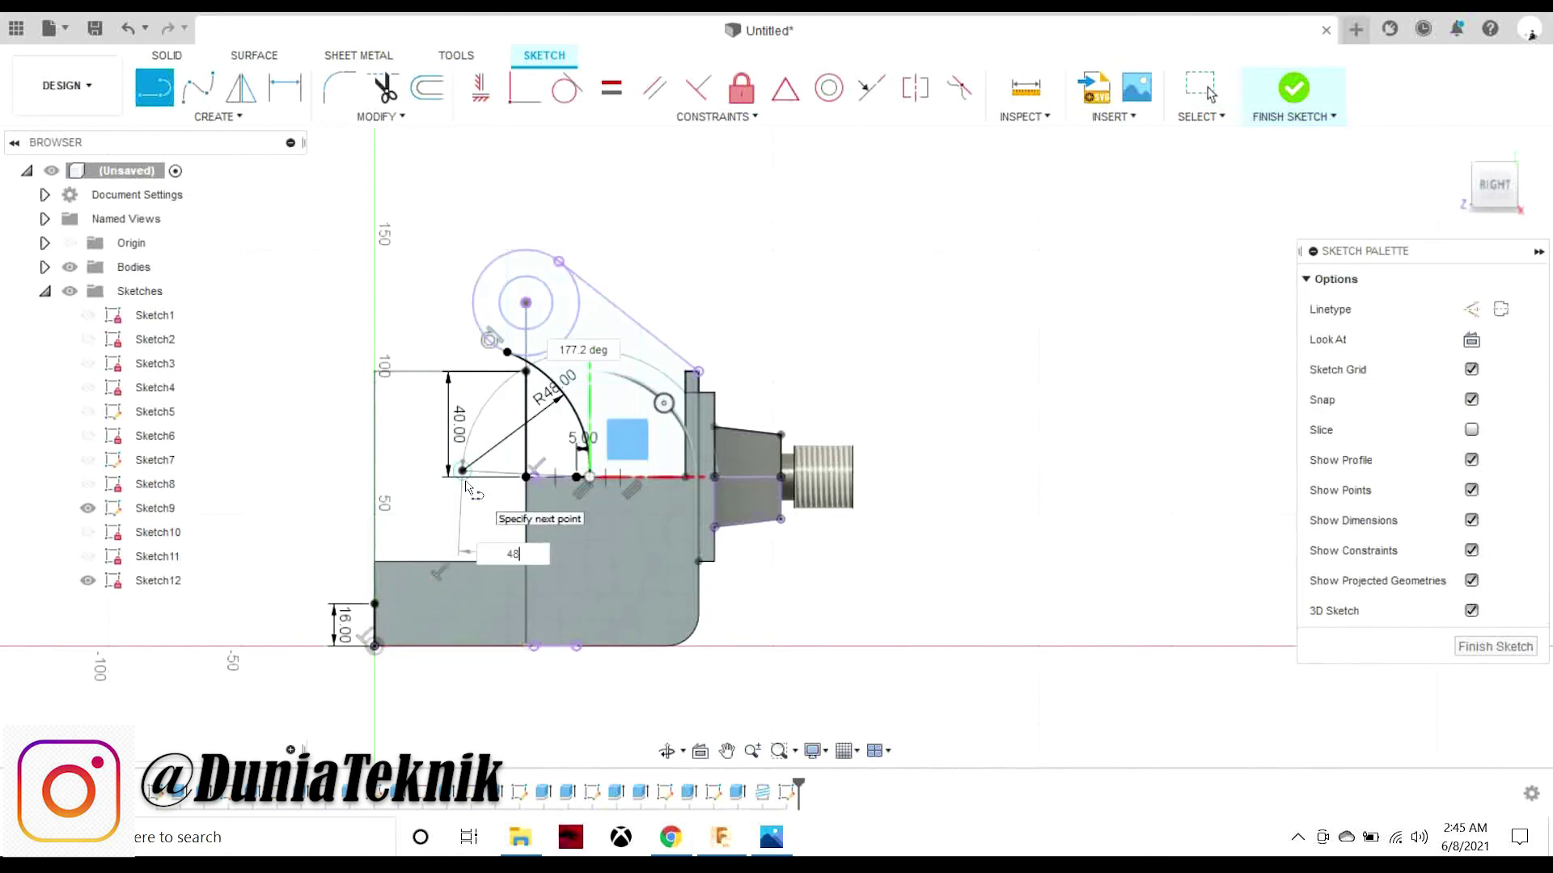
key(Return)
key(Escape)
- Draw a 96 mm diameter circle centred on the 48 mm line's left end
click(218, 116)
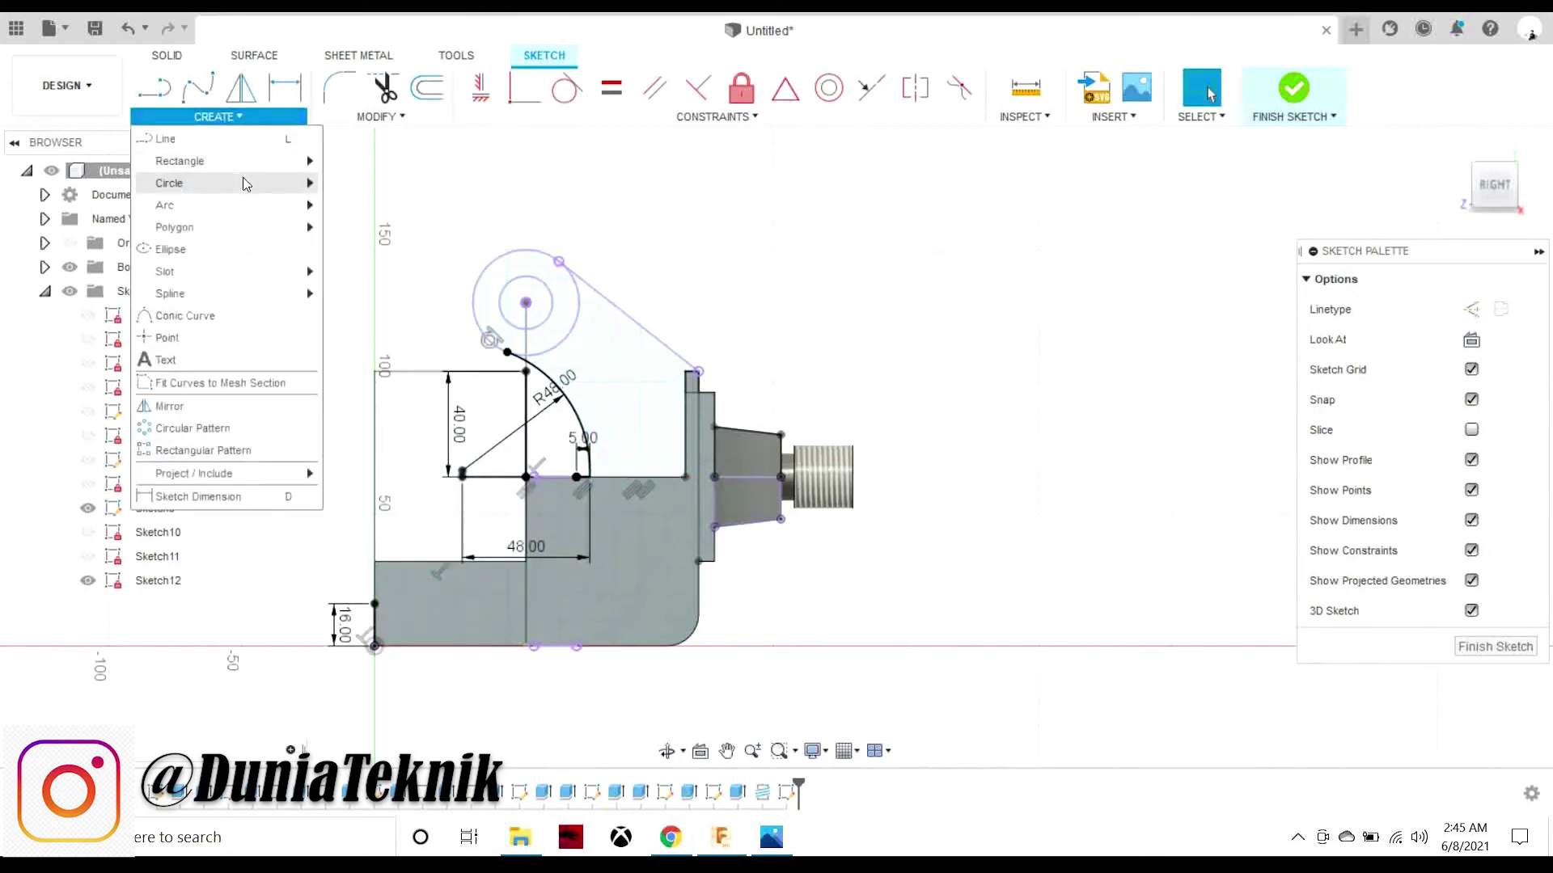
click(372, 185)
click(461, 477)
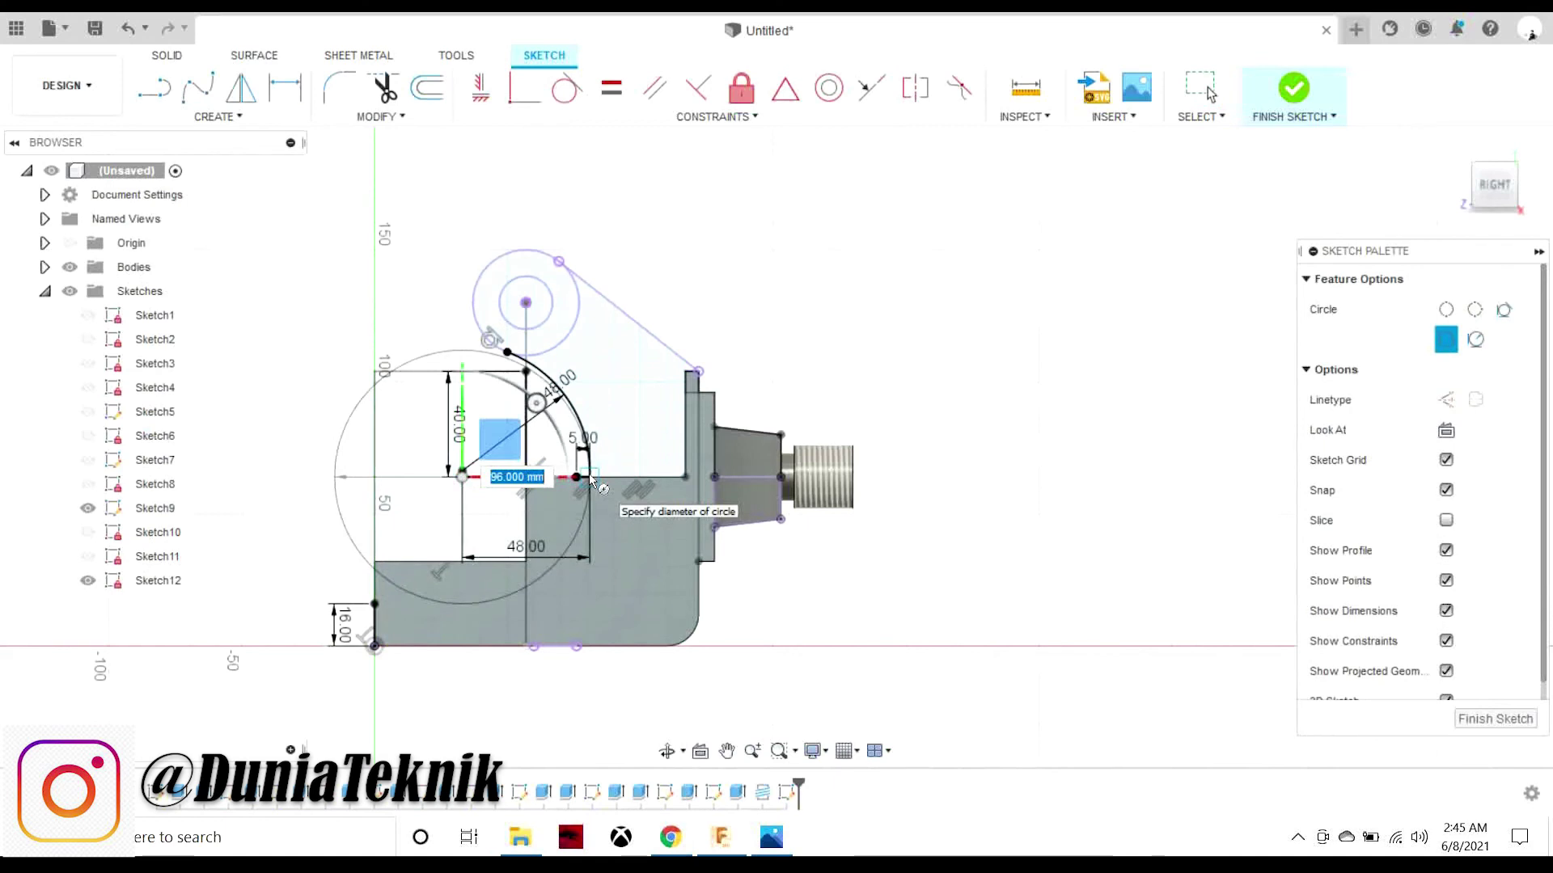
click(506, 353)
key(Escape)
scroll(531, 378, up, 2)
scroll(531, 379, up, 3)
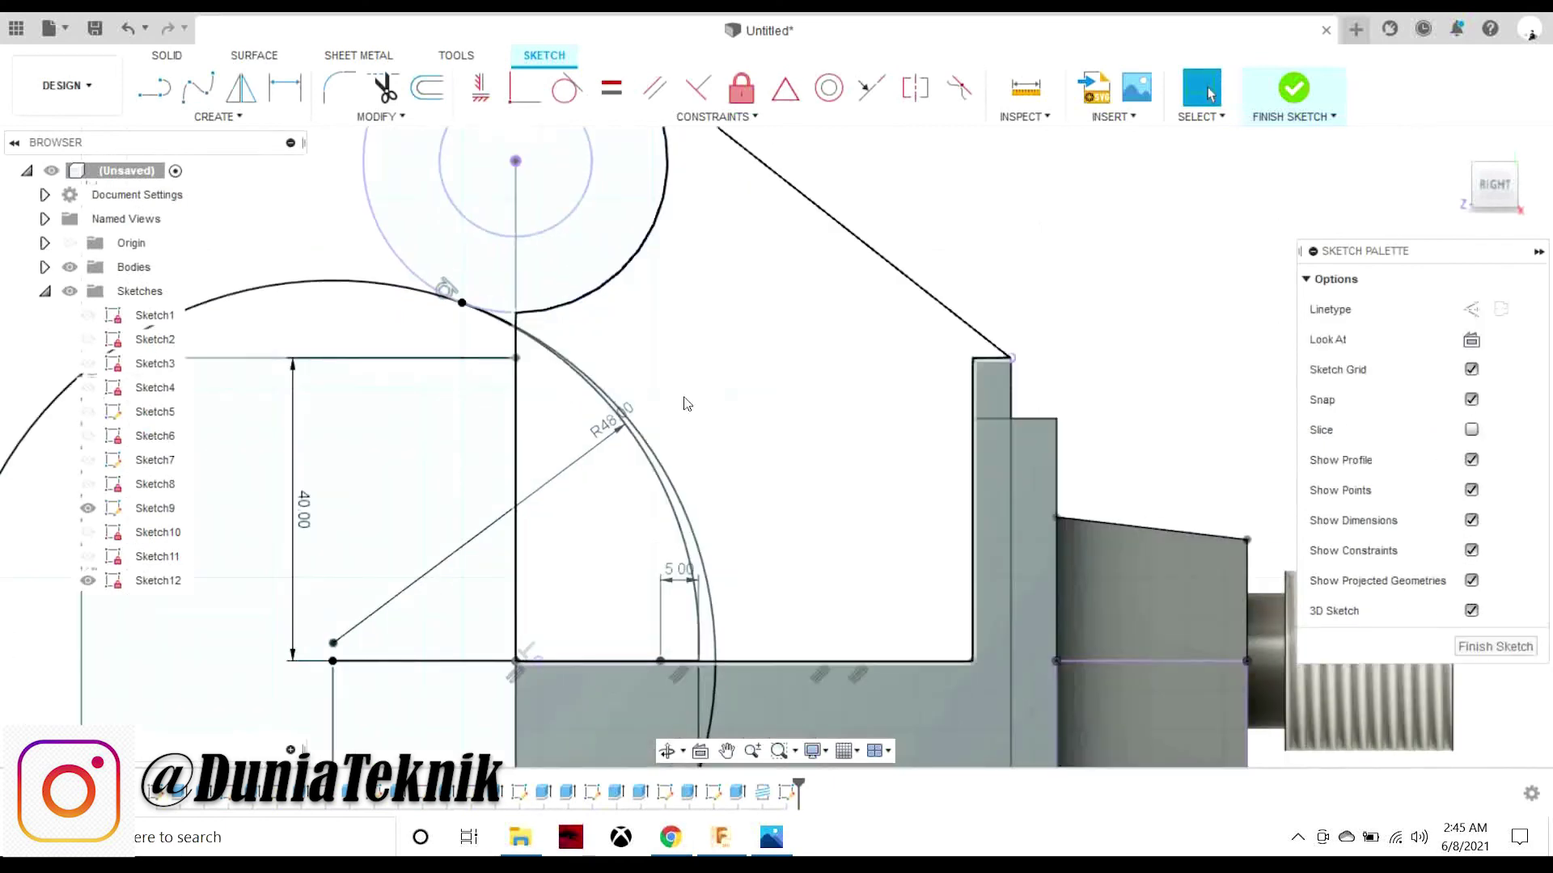
- Trim away the old R48 arc and the big circle's left part
click(397, 89)
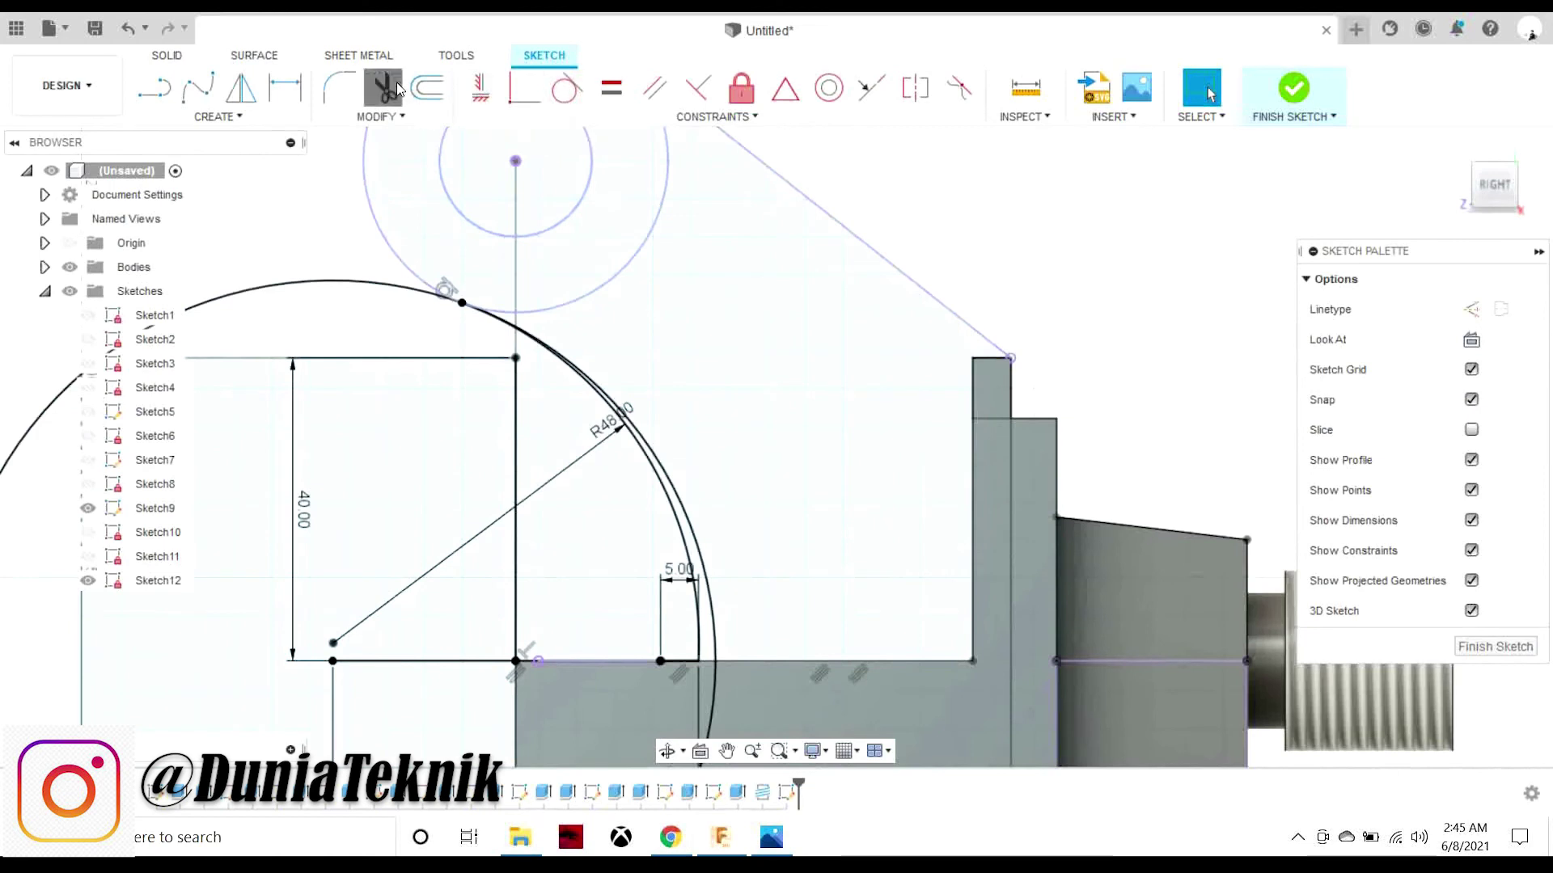
click(654, 485)
scroll(687, 481, down, 3)
scroll(714, 477, down, 3)
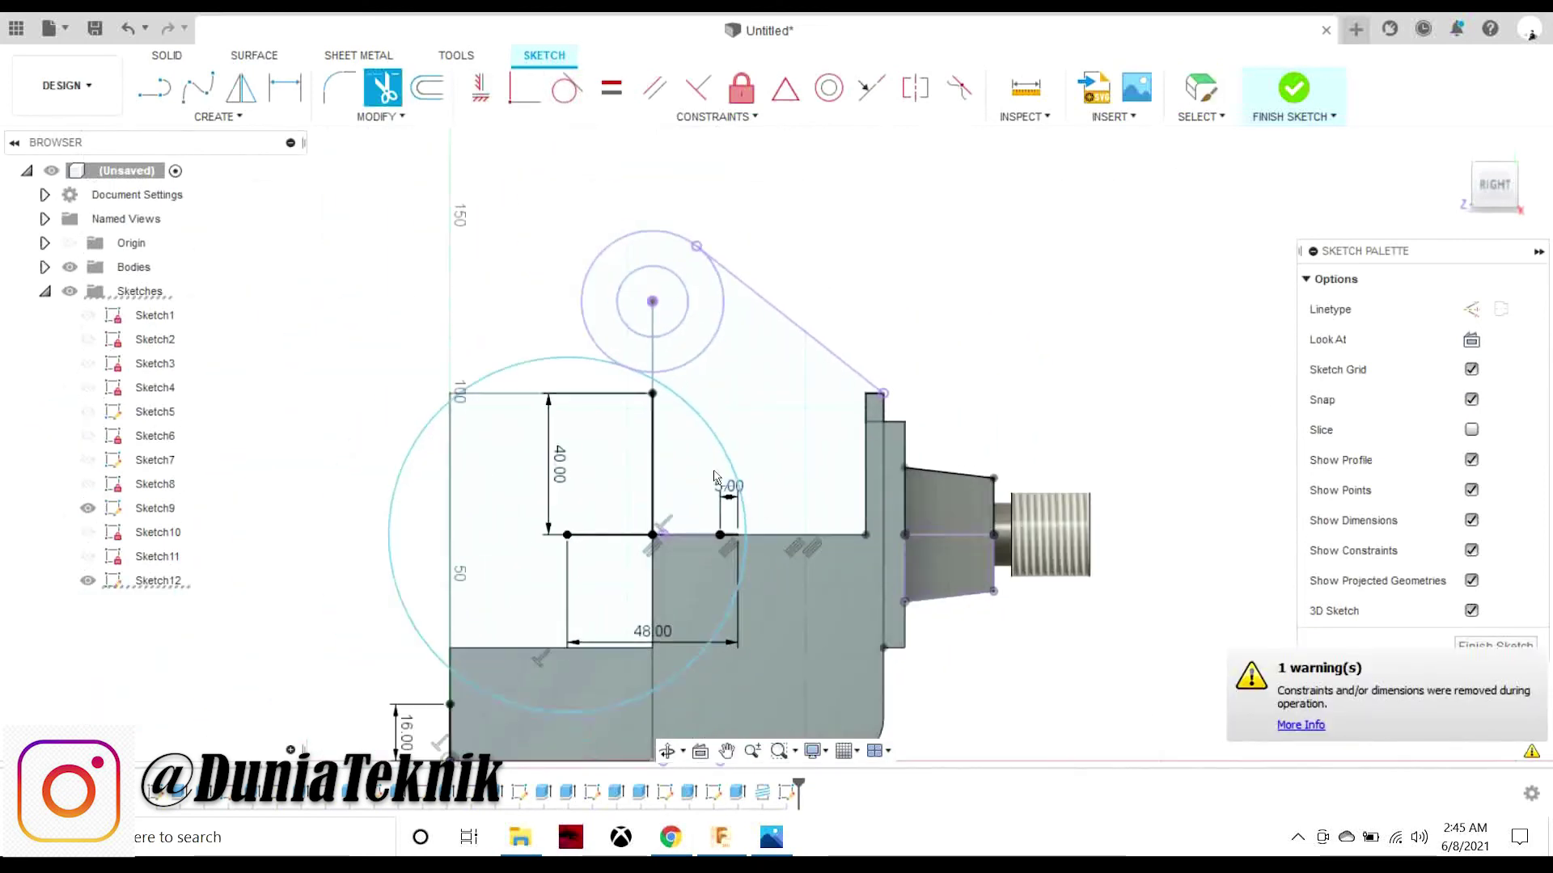
click(548, 357)
- Draw a long horizontal line across the base from the left edge point
scroll(548, 356, up, 1)
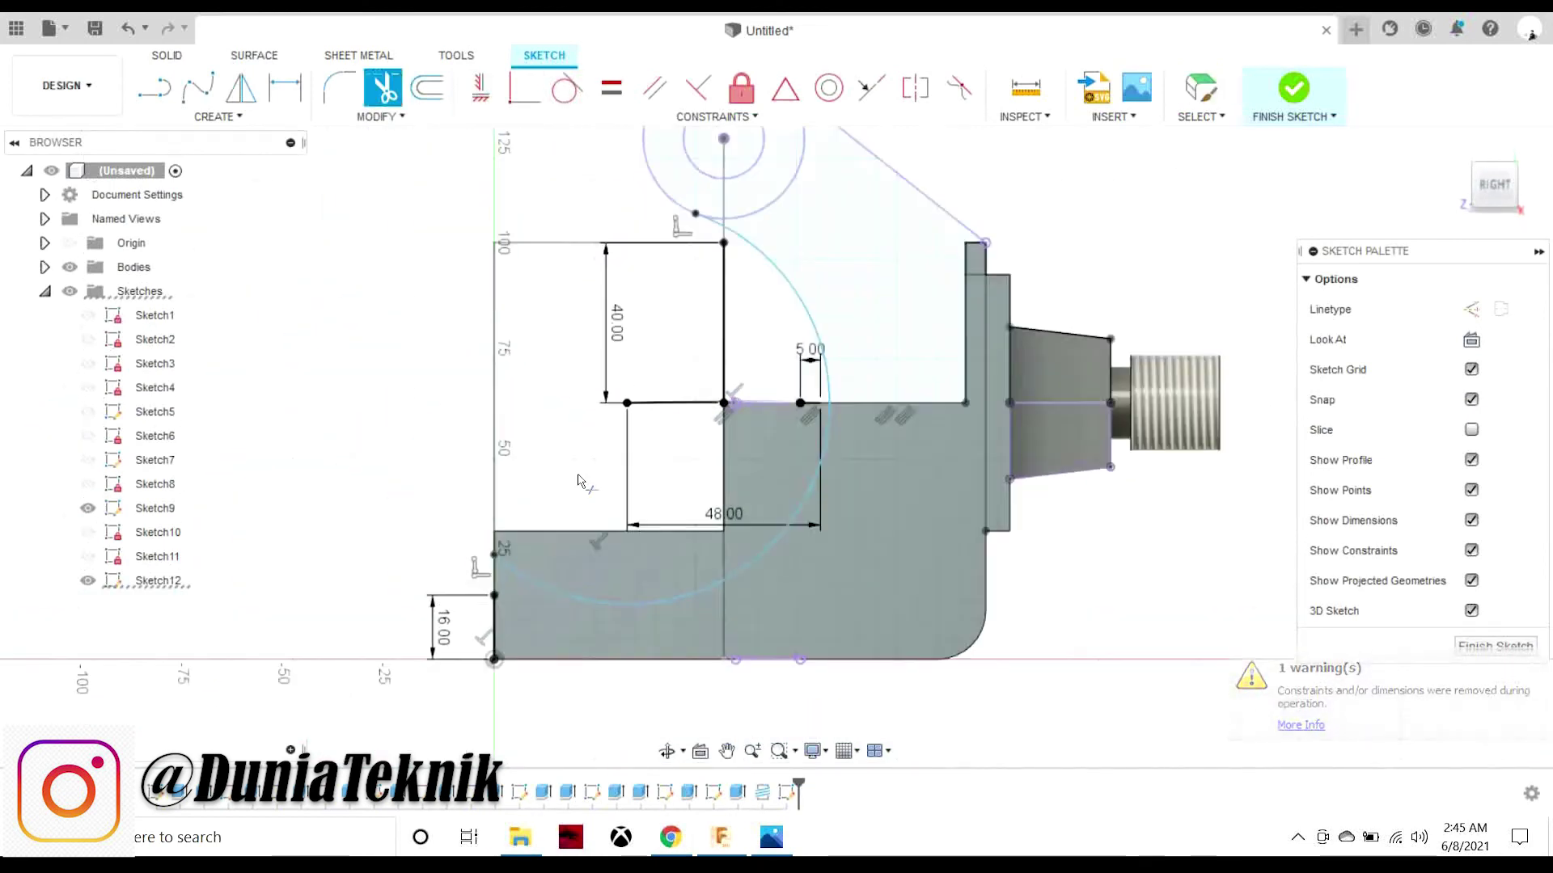
scroll(495, 595, up, 3)
click(493, 597)
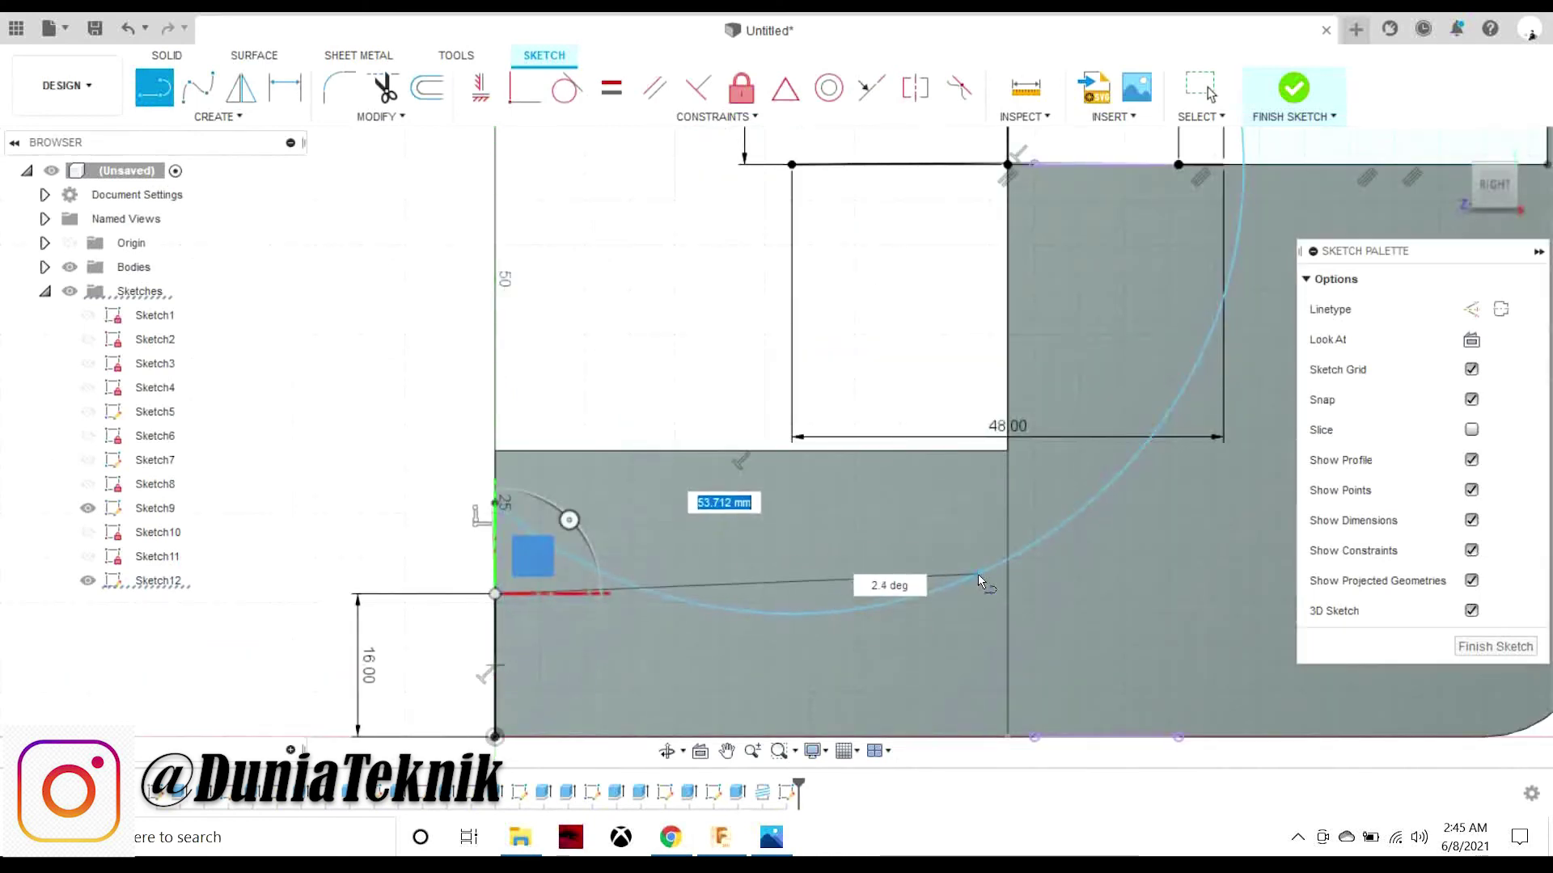
scroll(491, 605, down, 2)
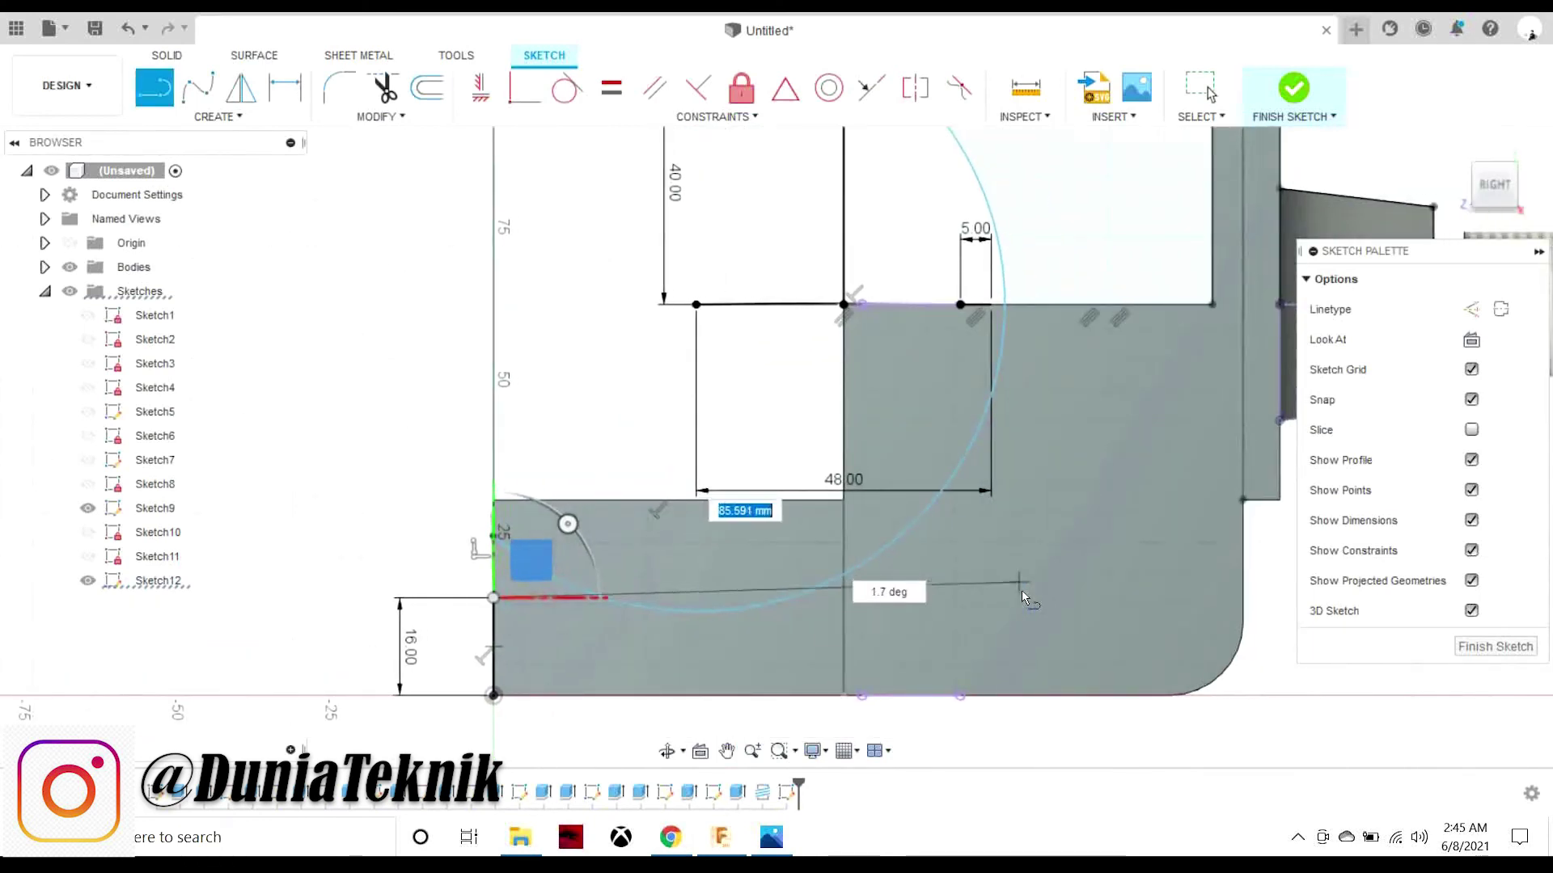
click(1046, 598)
key(Escape)
- Trim the circle arc below the new line and its short leftover piece
key(t)
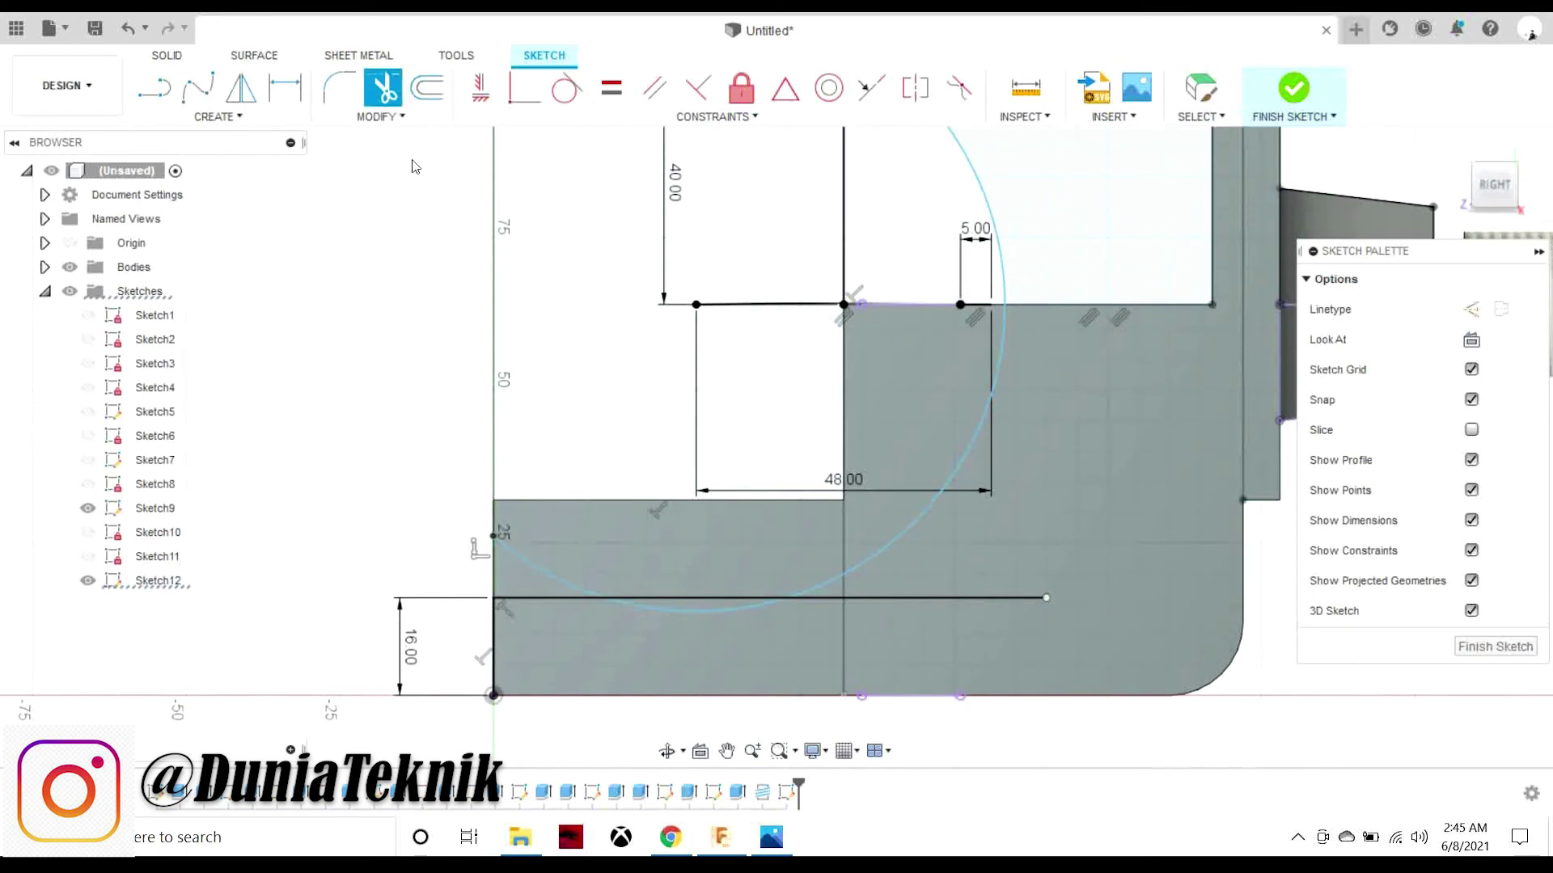
click(701, 617)
click(570, 587)
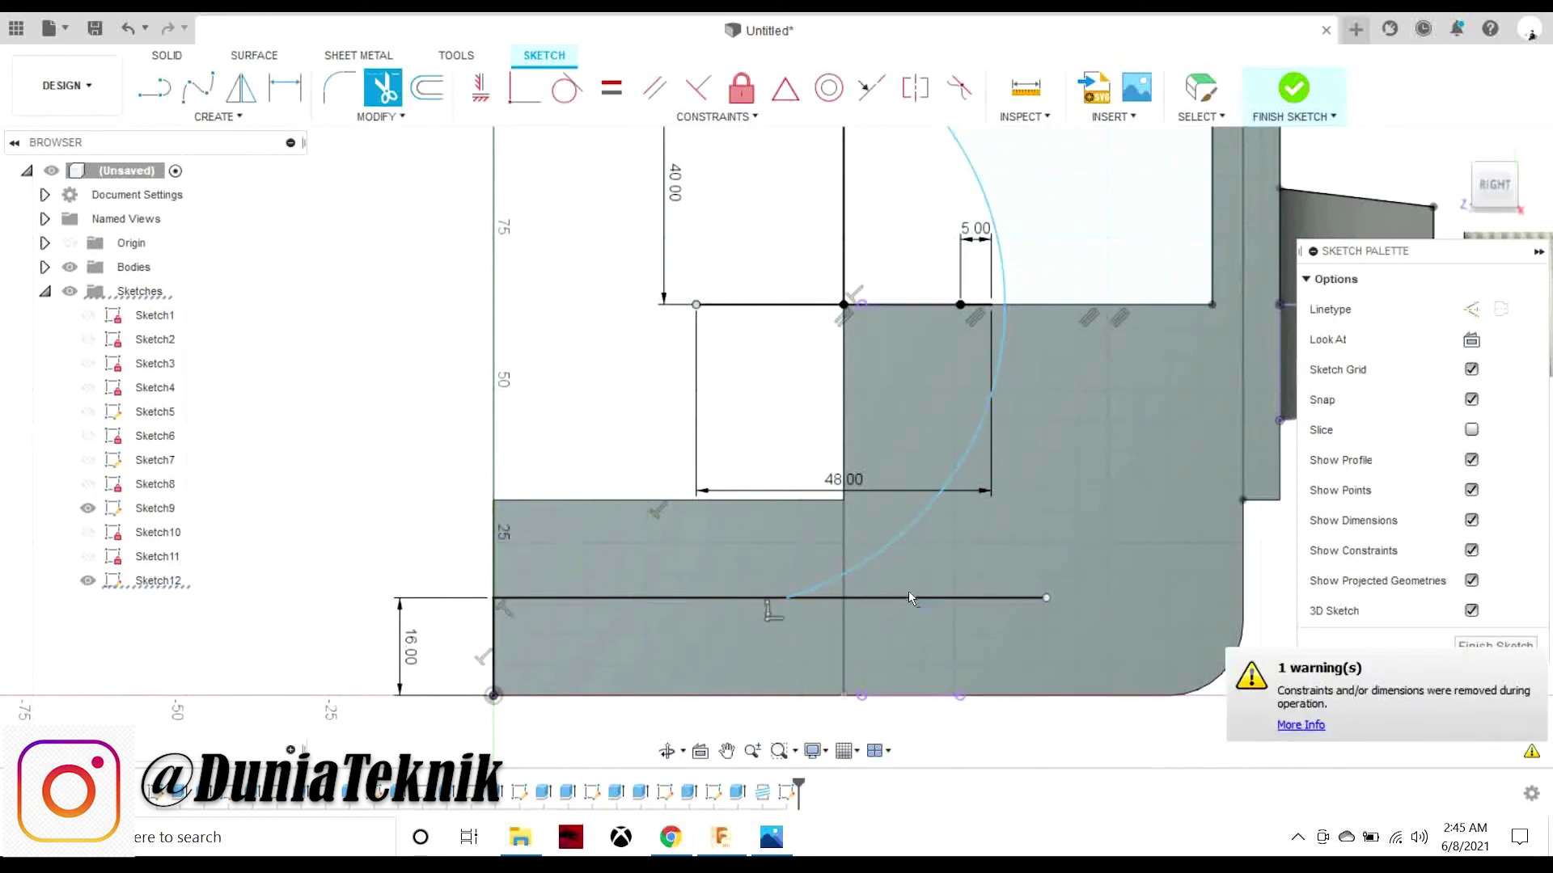
scroll(879, 566, down, 2)
- Draw a vertical line along the wall from its top corner to the base
key(l)
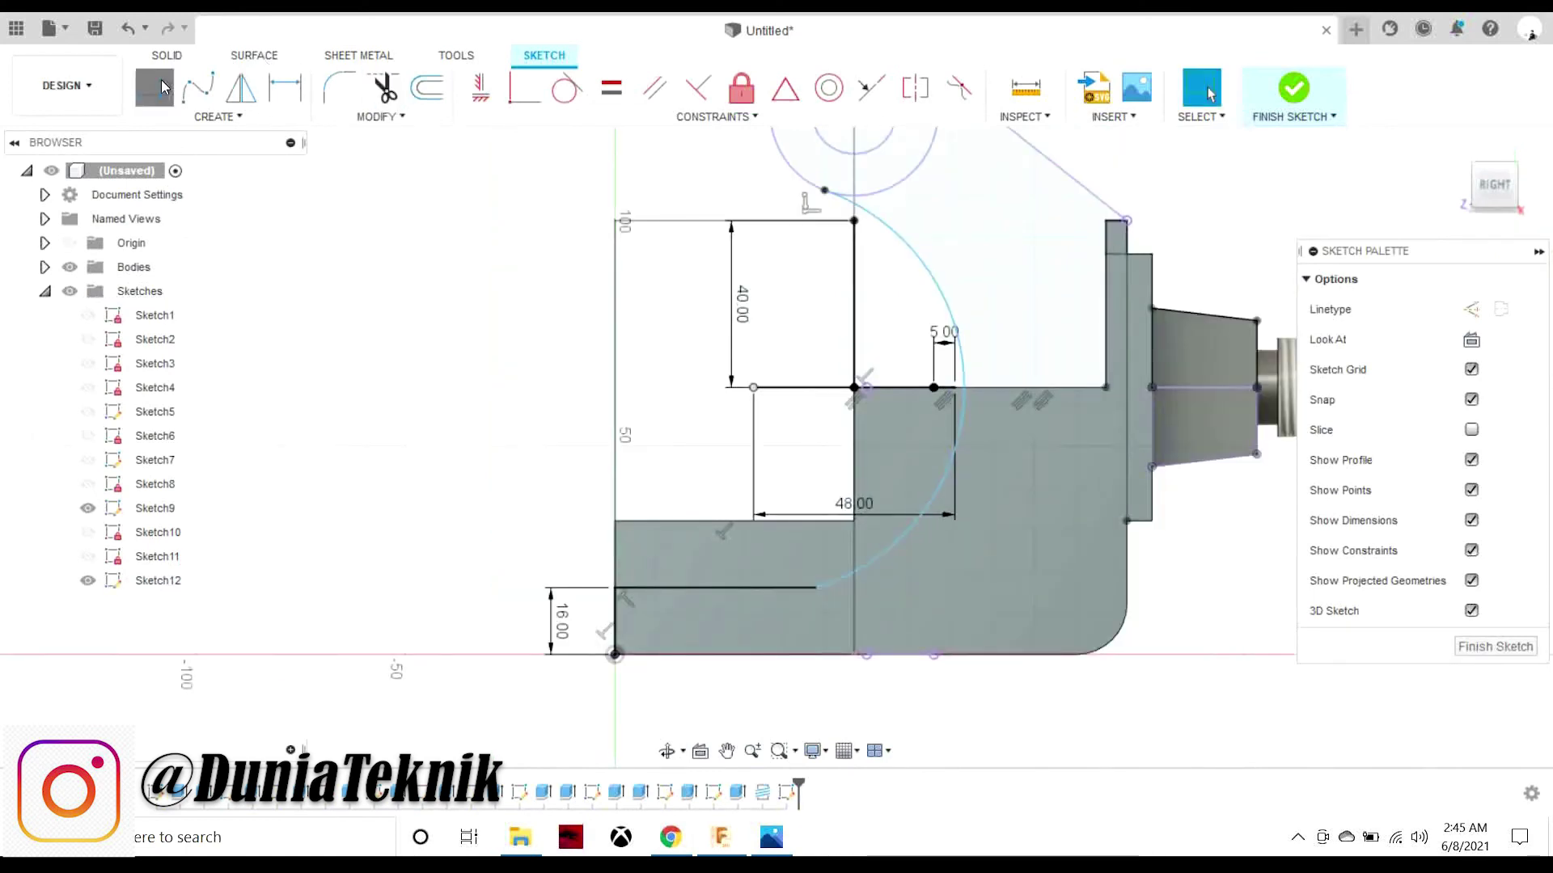
click(1127, 221)
click(1127, 604)
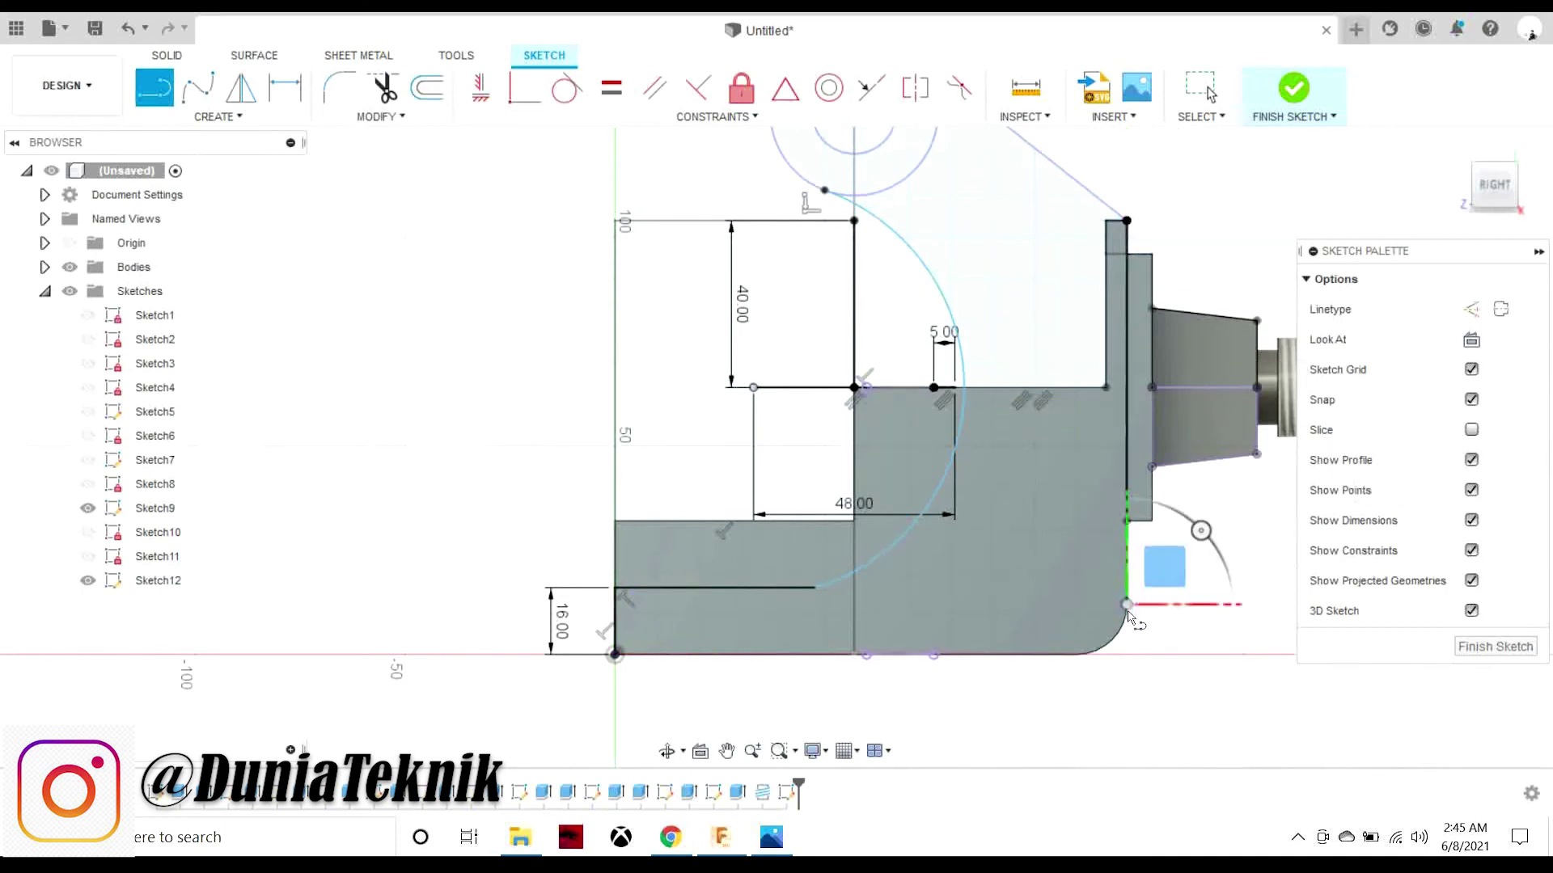
key(Escape)
- Project the existing body's outline into the sketch
click(219, 117)
click(355, 474)
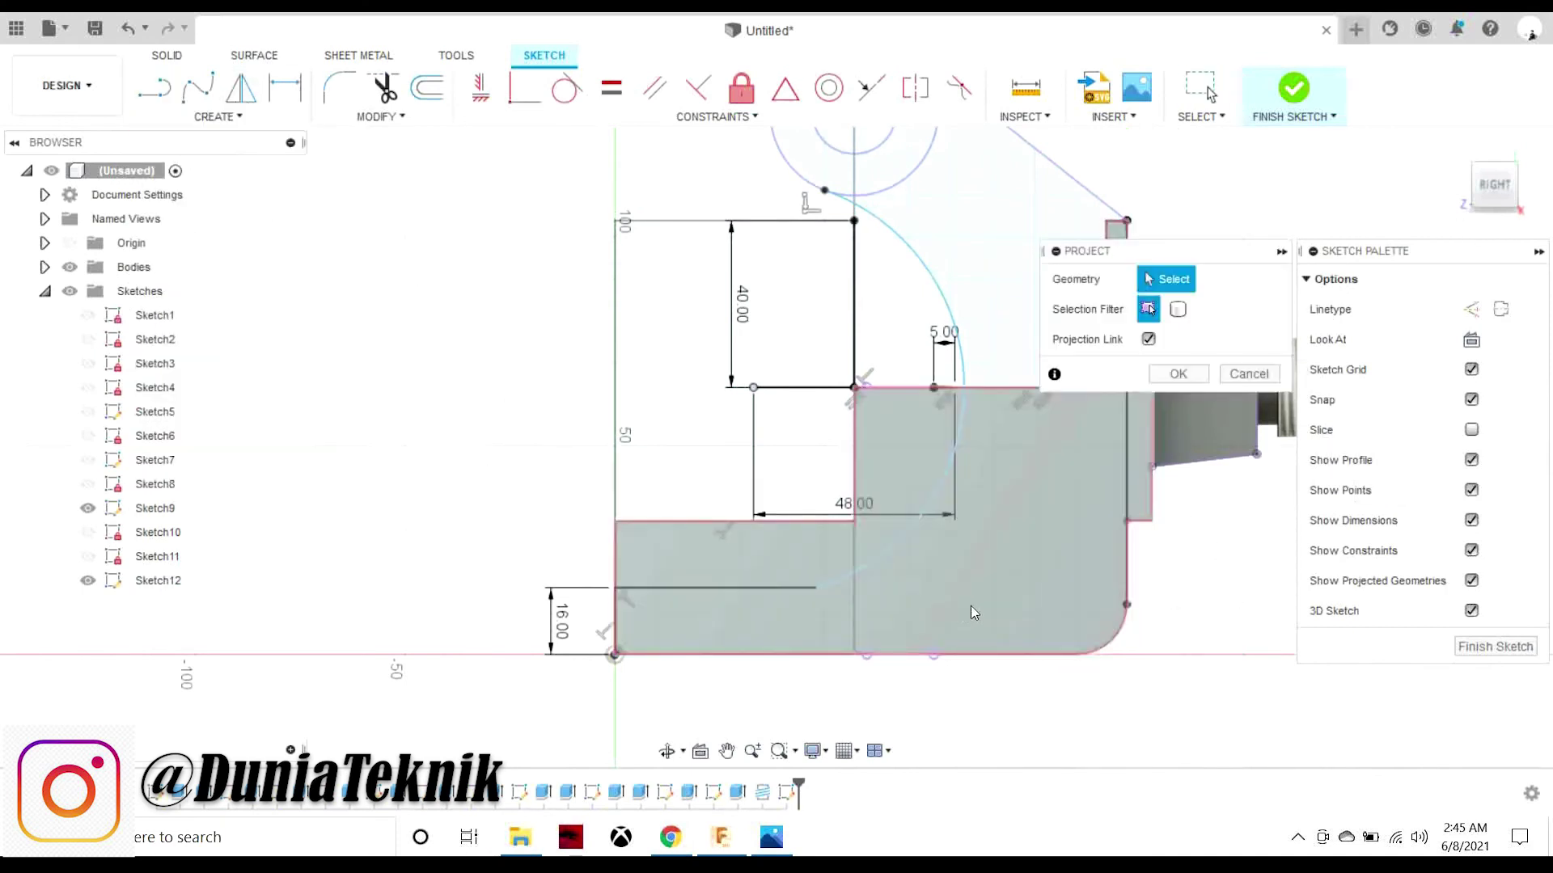
click(972, 617)
click(1179, 372)
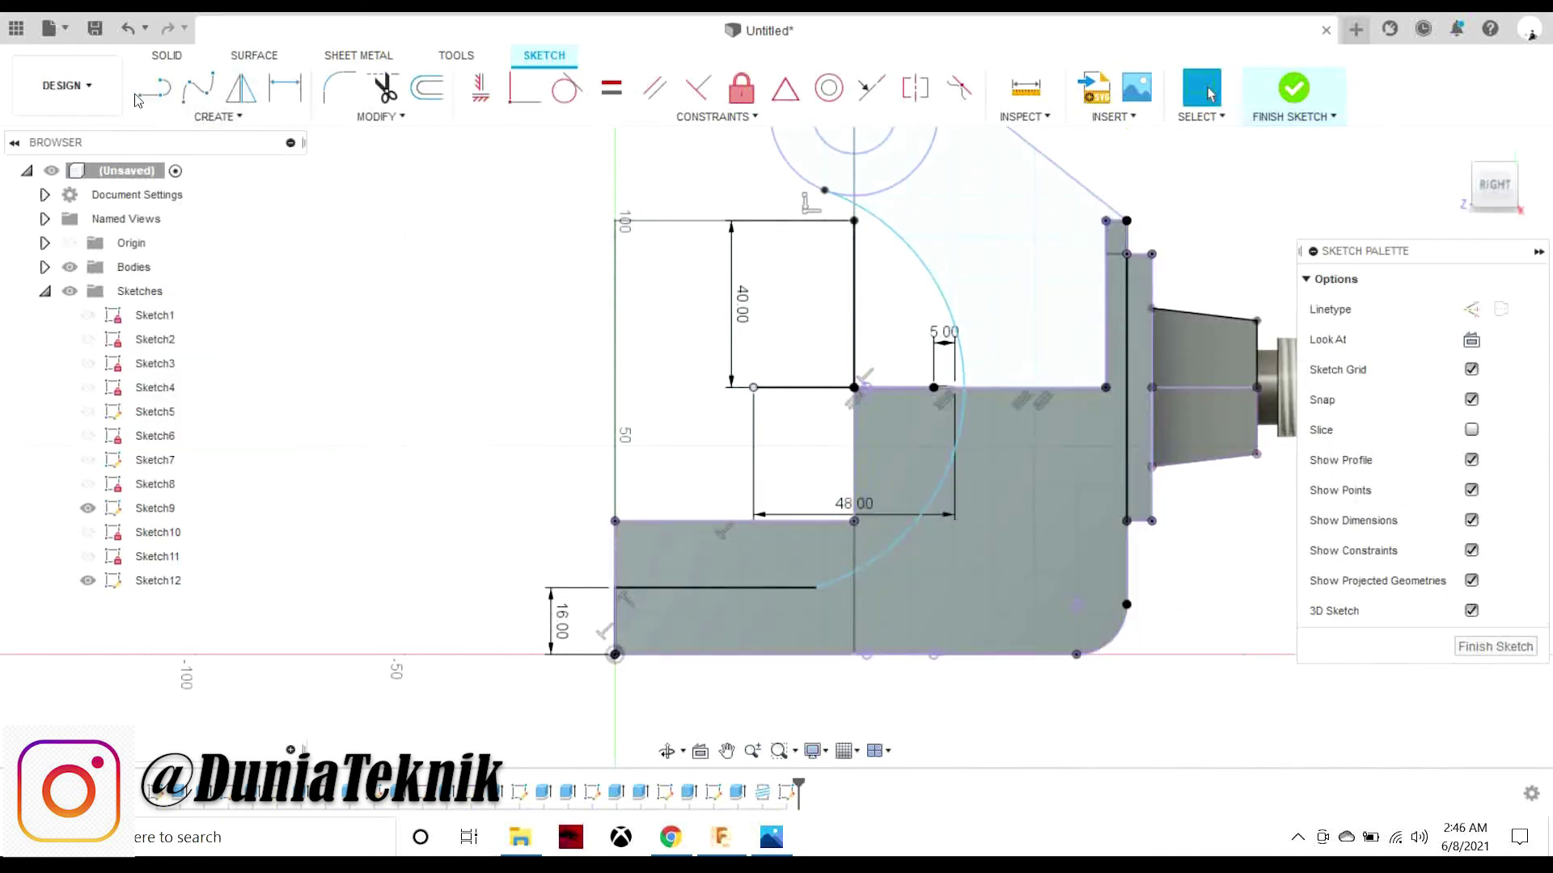
key(l)
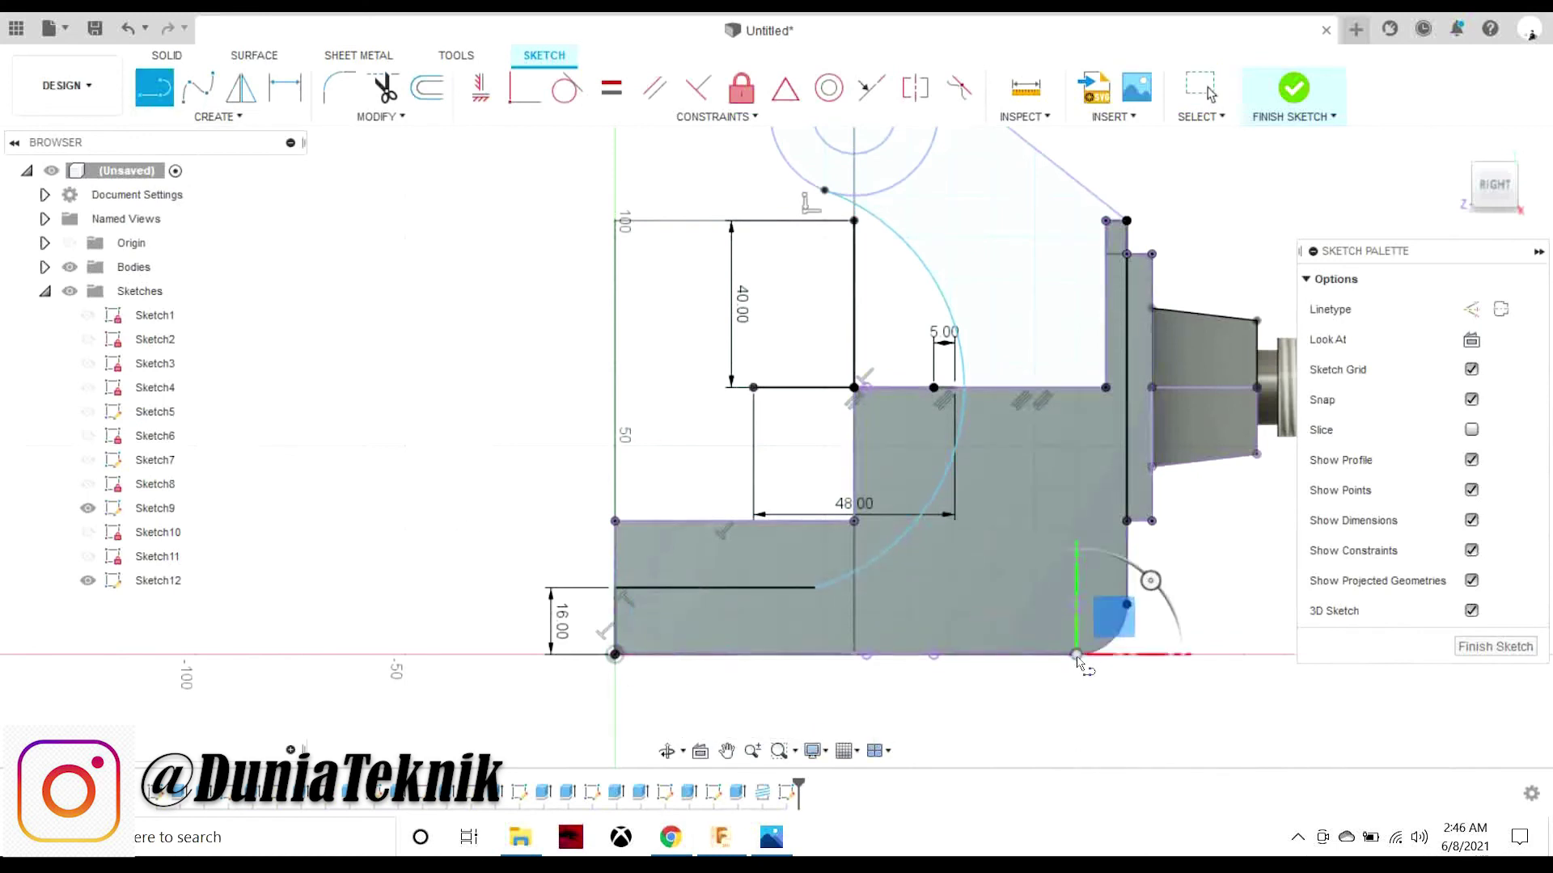
key(Escape)
- Try extruding the lower L-shaped and upper lug profiles, then cancel back to the sketch
click(1001, 609)
scroll(1001, 605, down, 2)
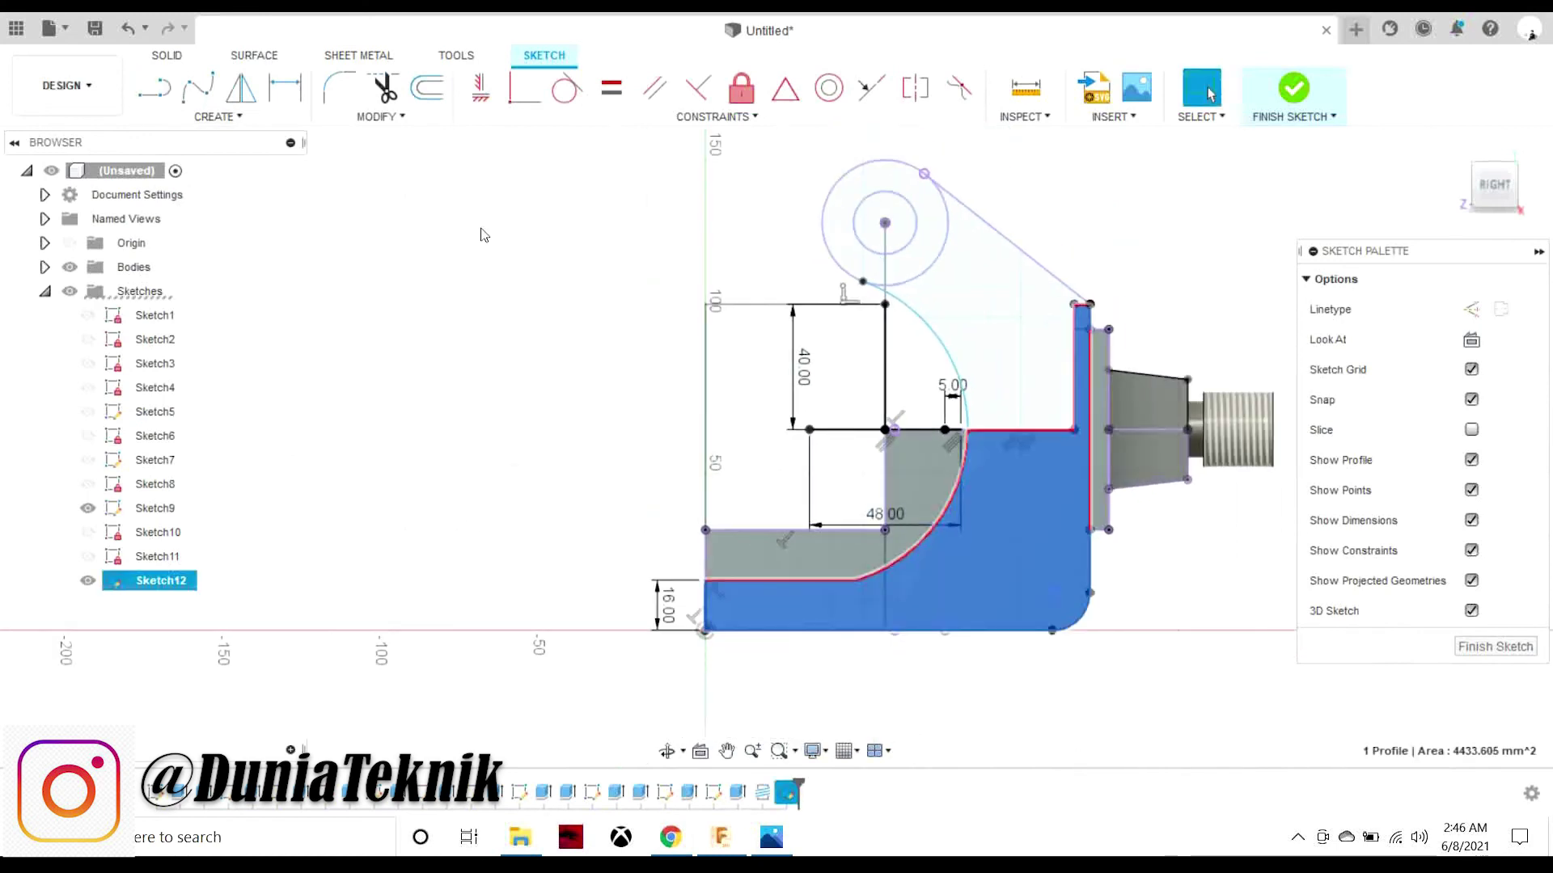
click(170, 56)
click(197, 87)
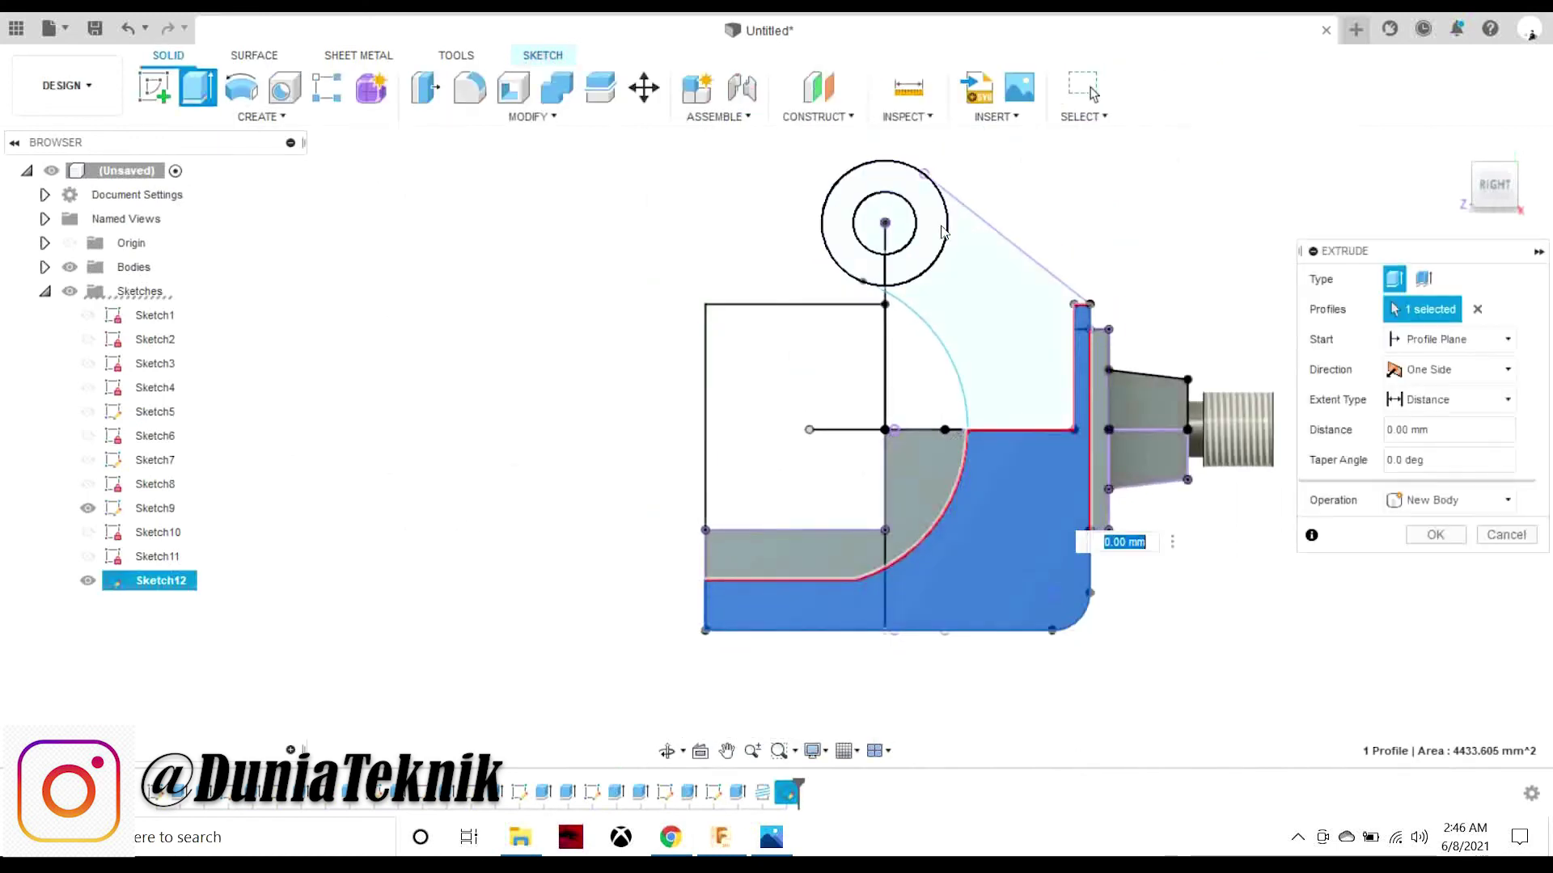
click(983, 342)
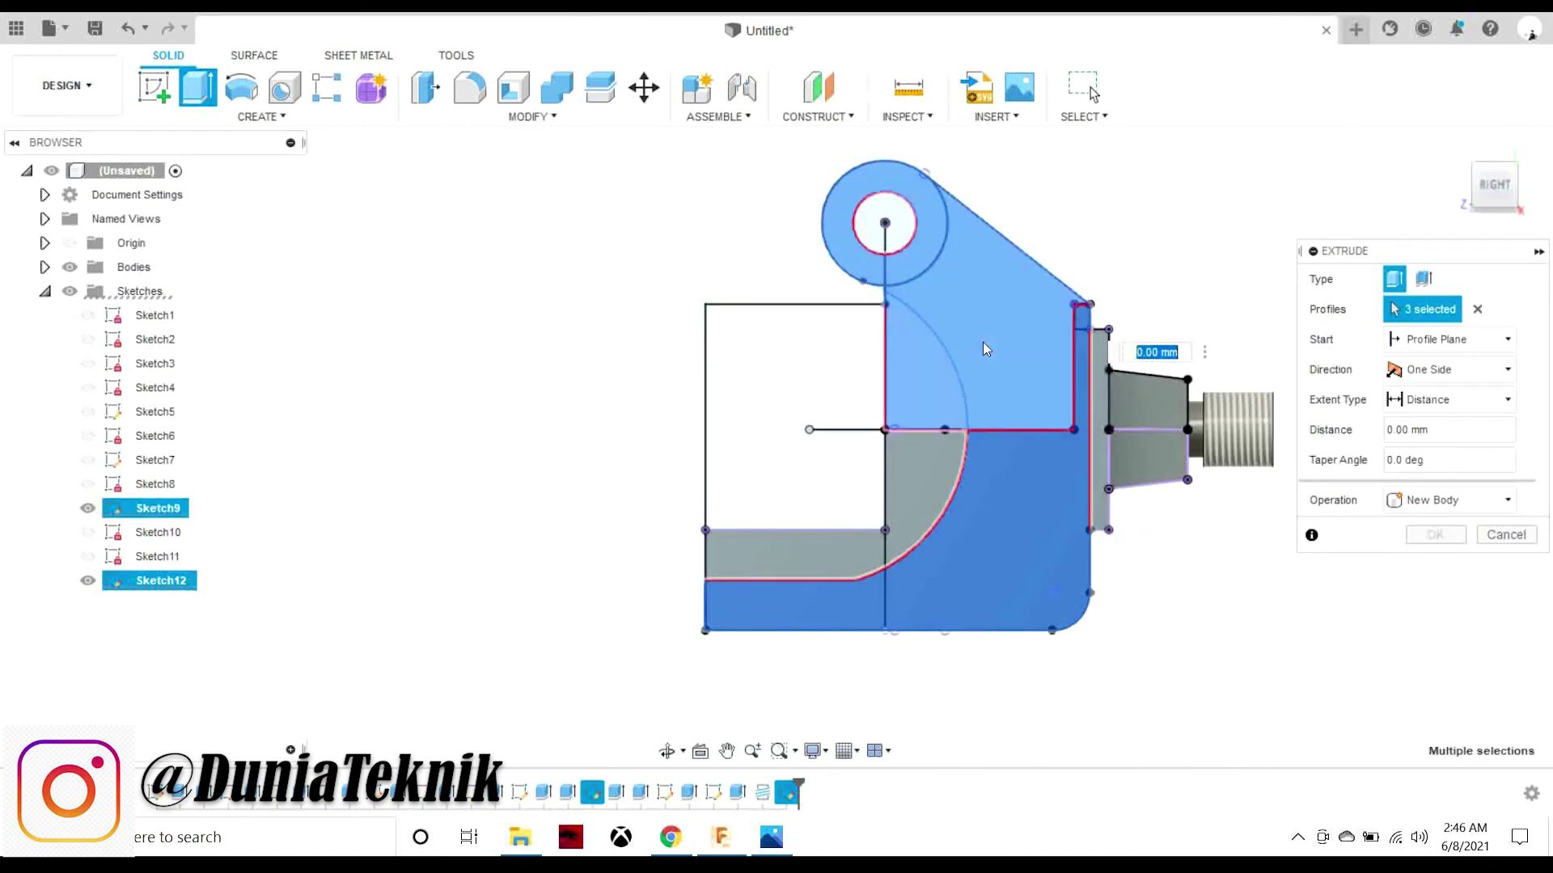
key(Escape)
scroll(857, 291, up, 4)
- Draw a three-point arc from the lug circle down to the base line
click(216, 116)
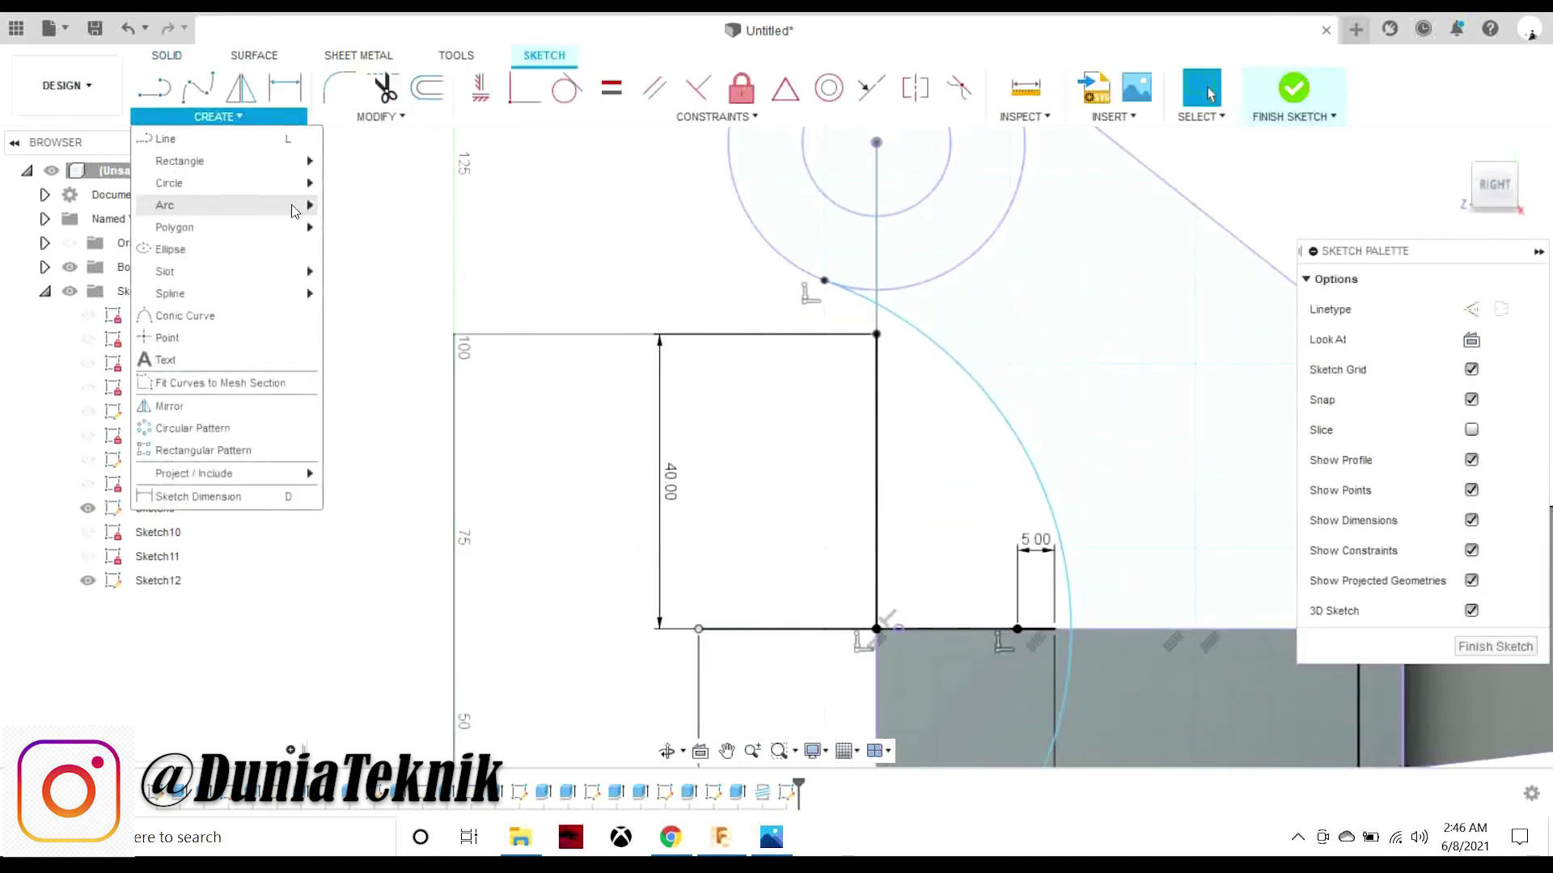
click(364, 204)
click(824, 281)
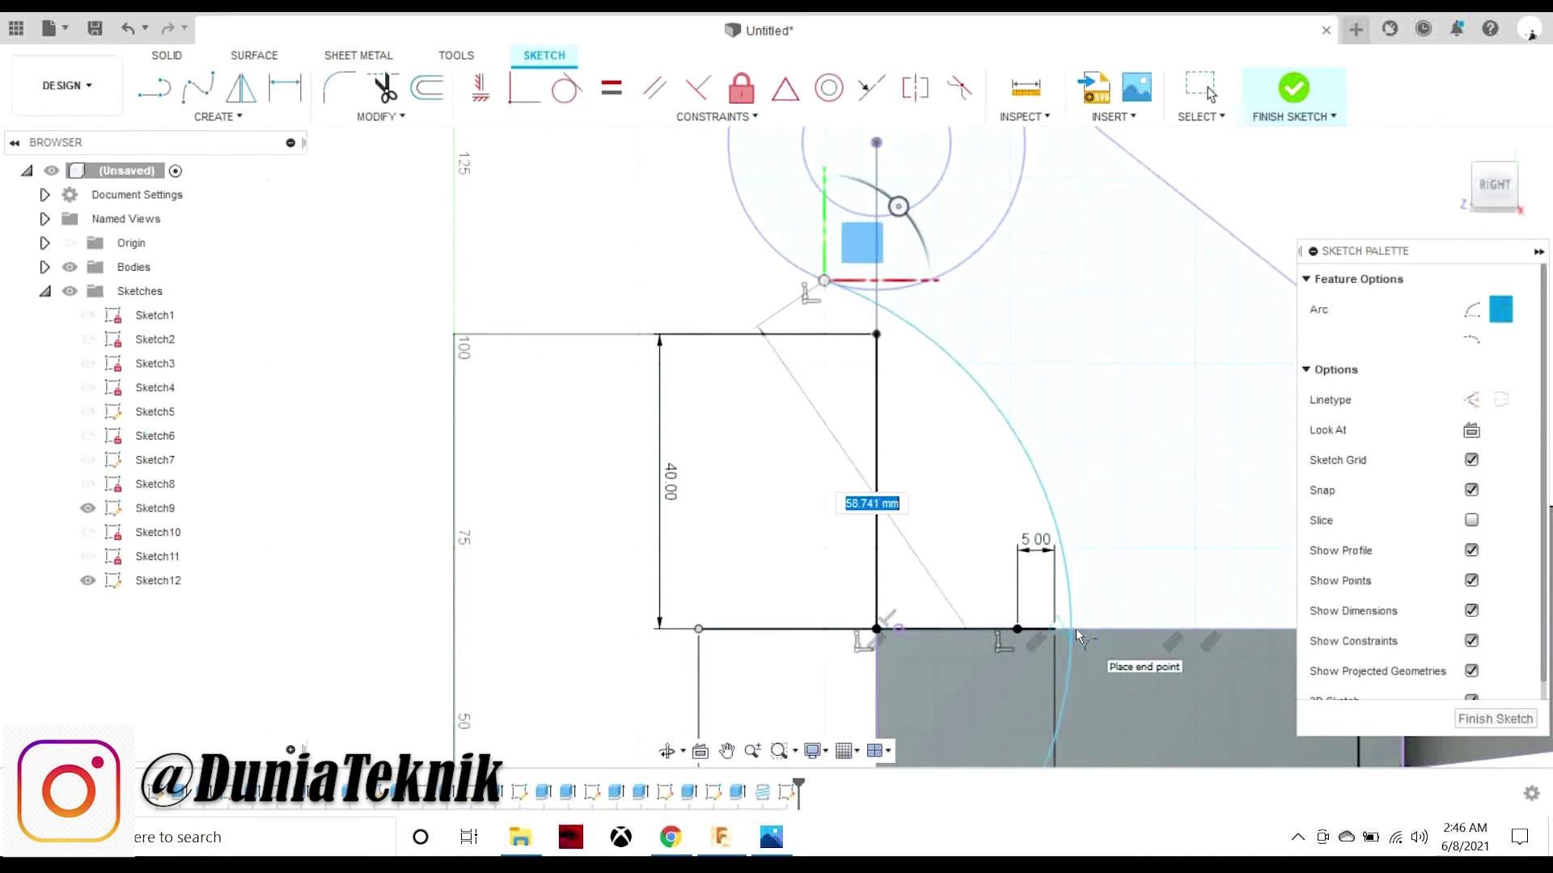
click(1069, 628)
click(1050, 511)
scroll(1060, 364, down, 3)
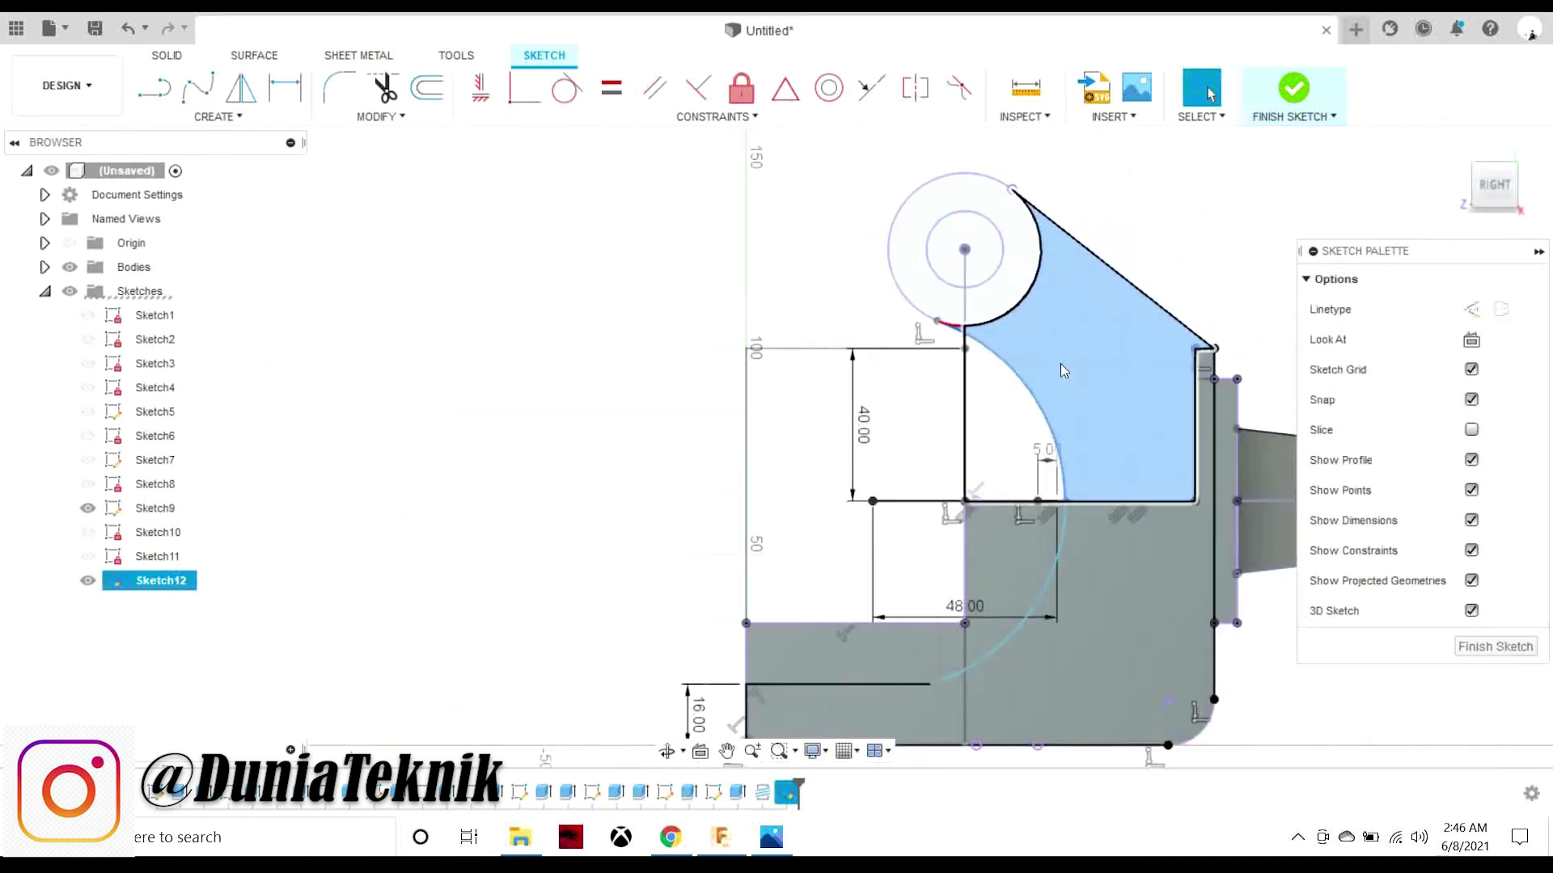
- Try extruding the lug profiles, then cancel and reopen the sketch
key(e)
click(943, 200)
click(1089, 407)
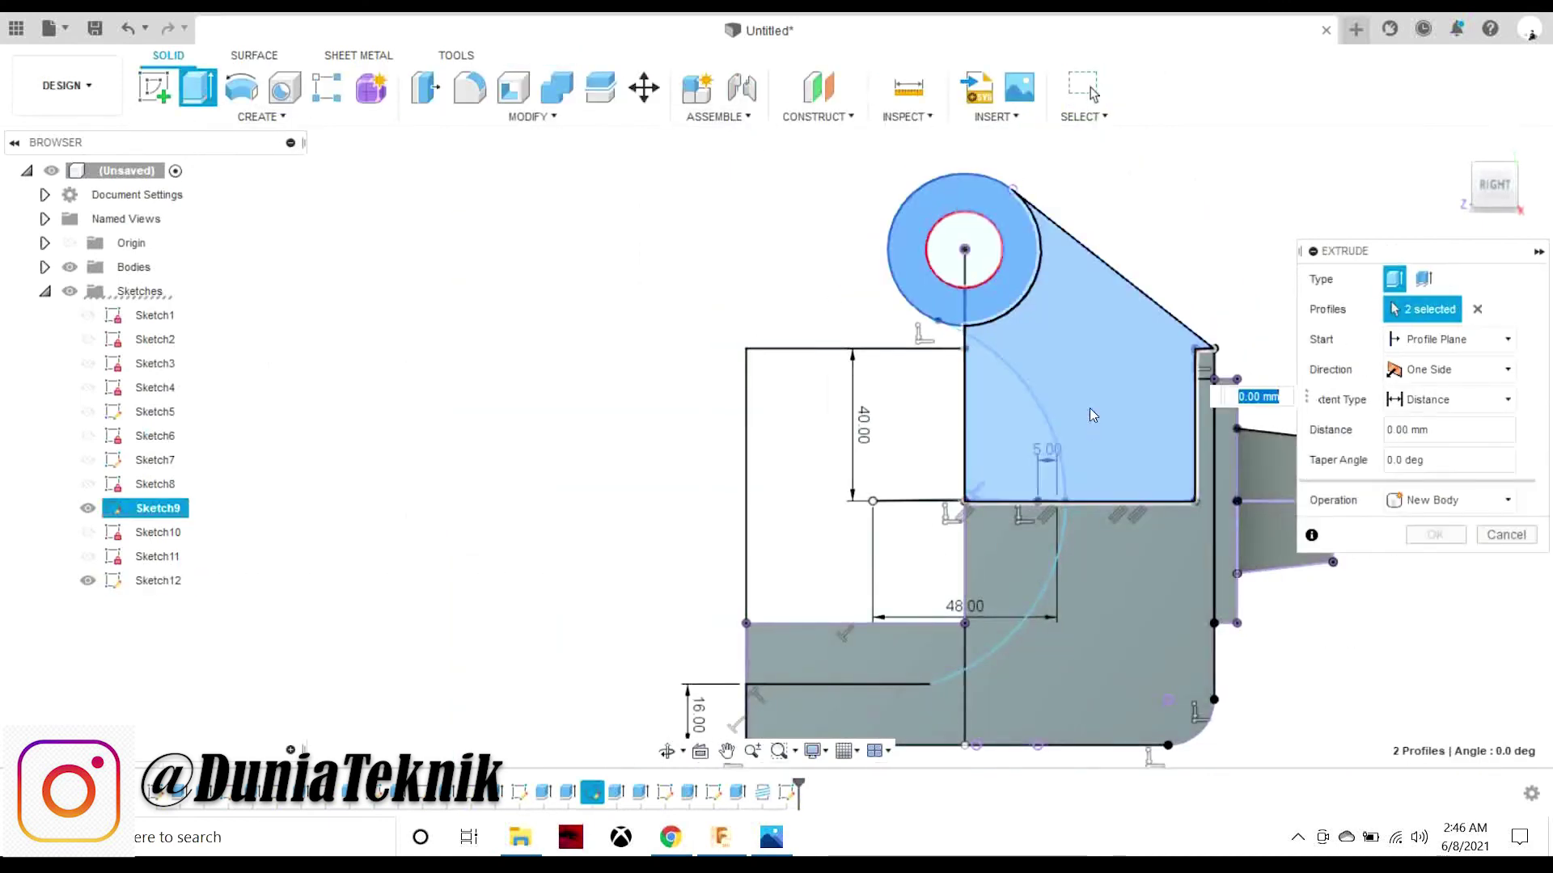
double_click(1088, 376)
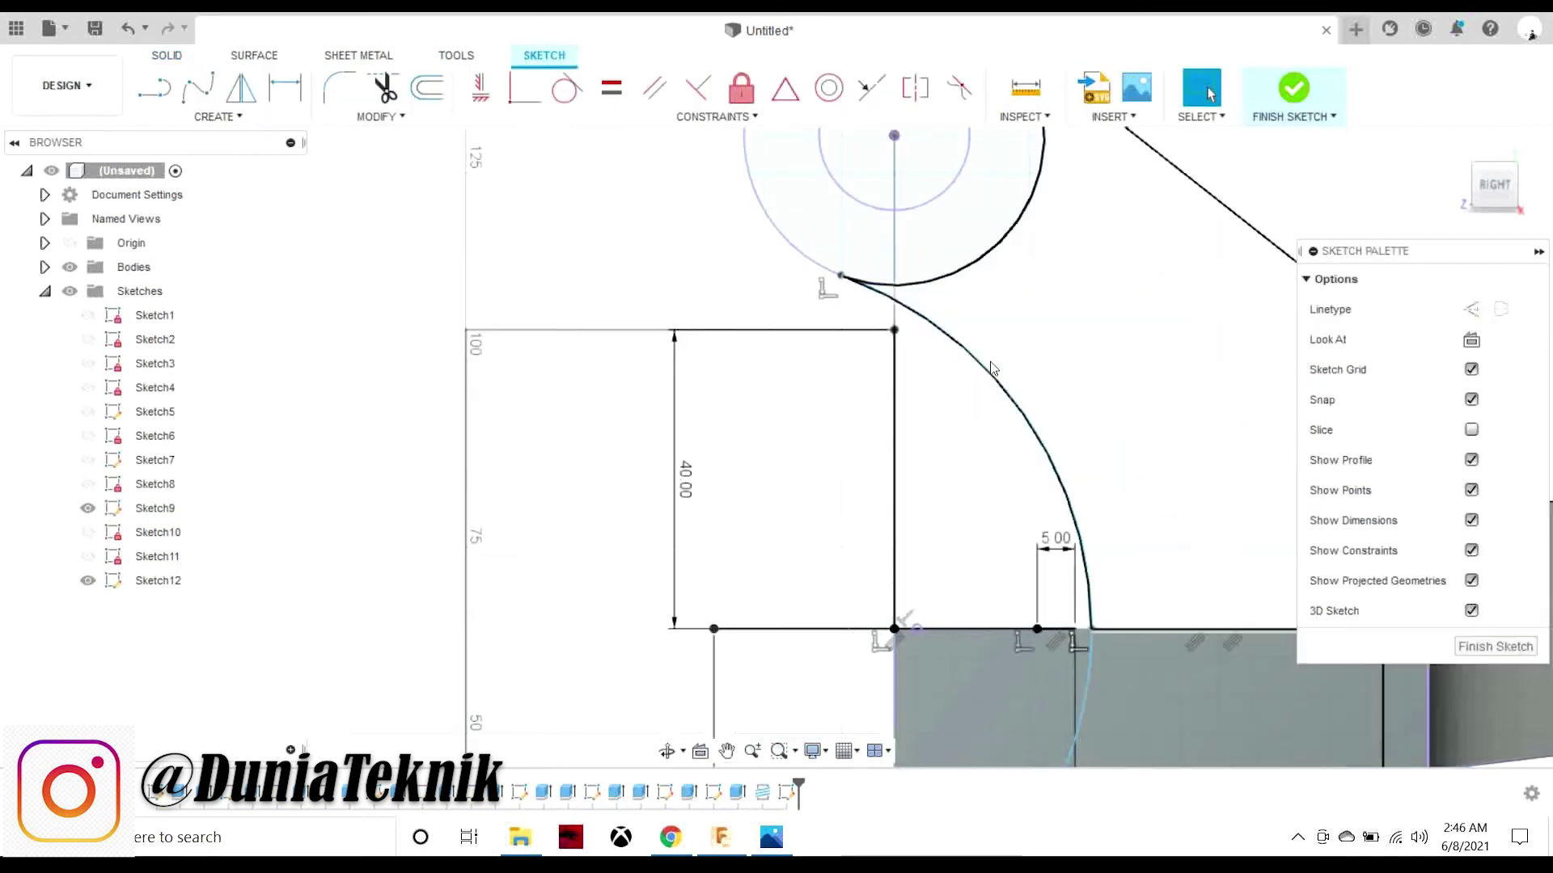
scroll(1041, 375, up, 3)
- Trim the rectangle's extra segments, the short piece by the 5.00 gap, and the leftover horizontal line
key(t)
click(887, 402)
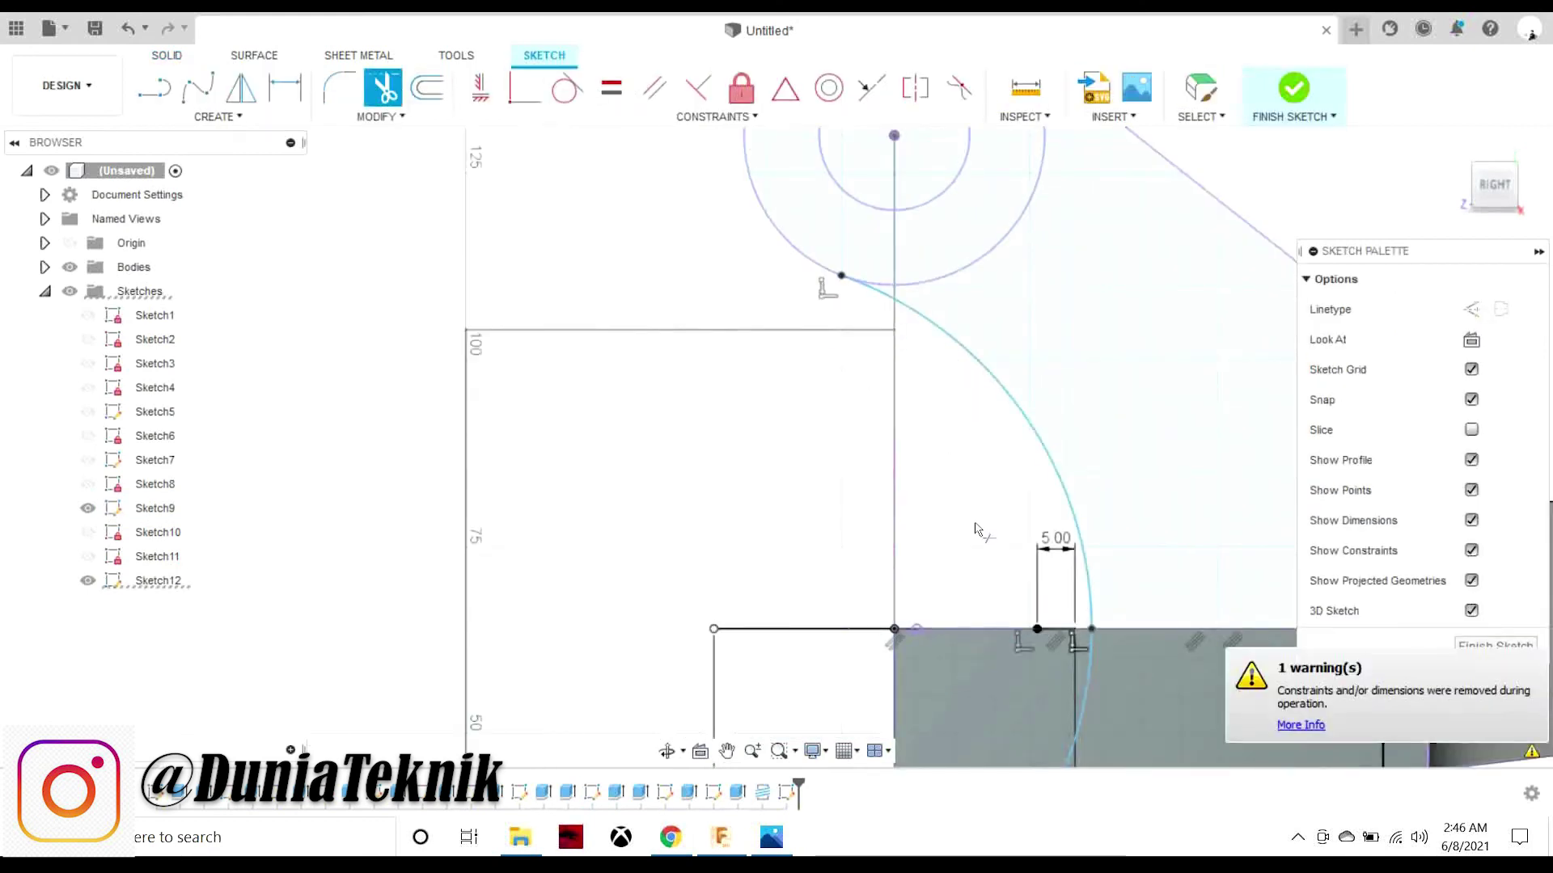
click(999, 628)
key(Escape)
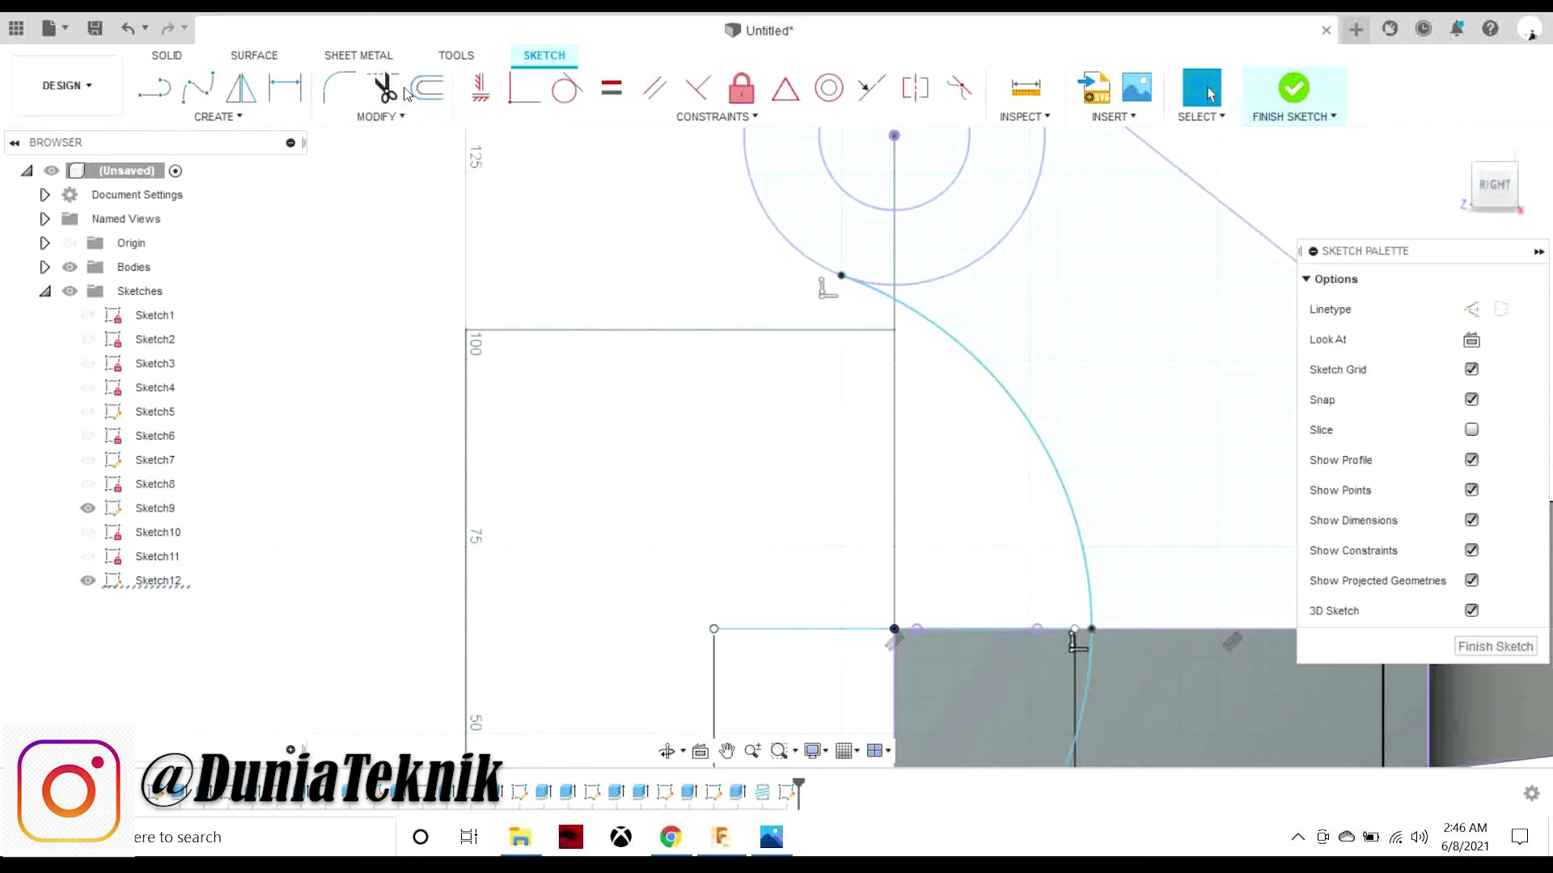
click(896, 430)
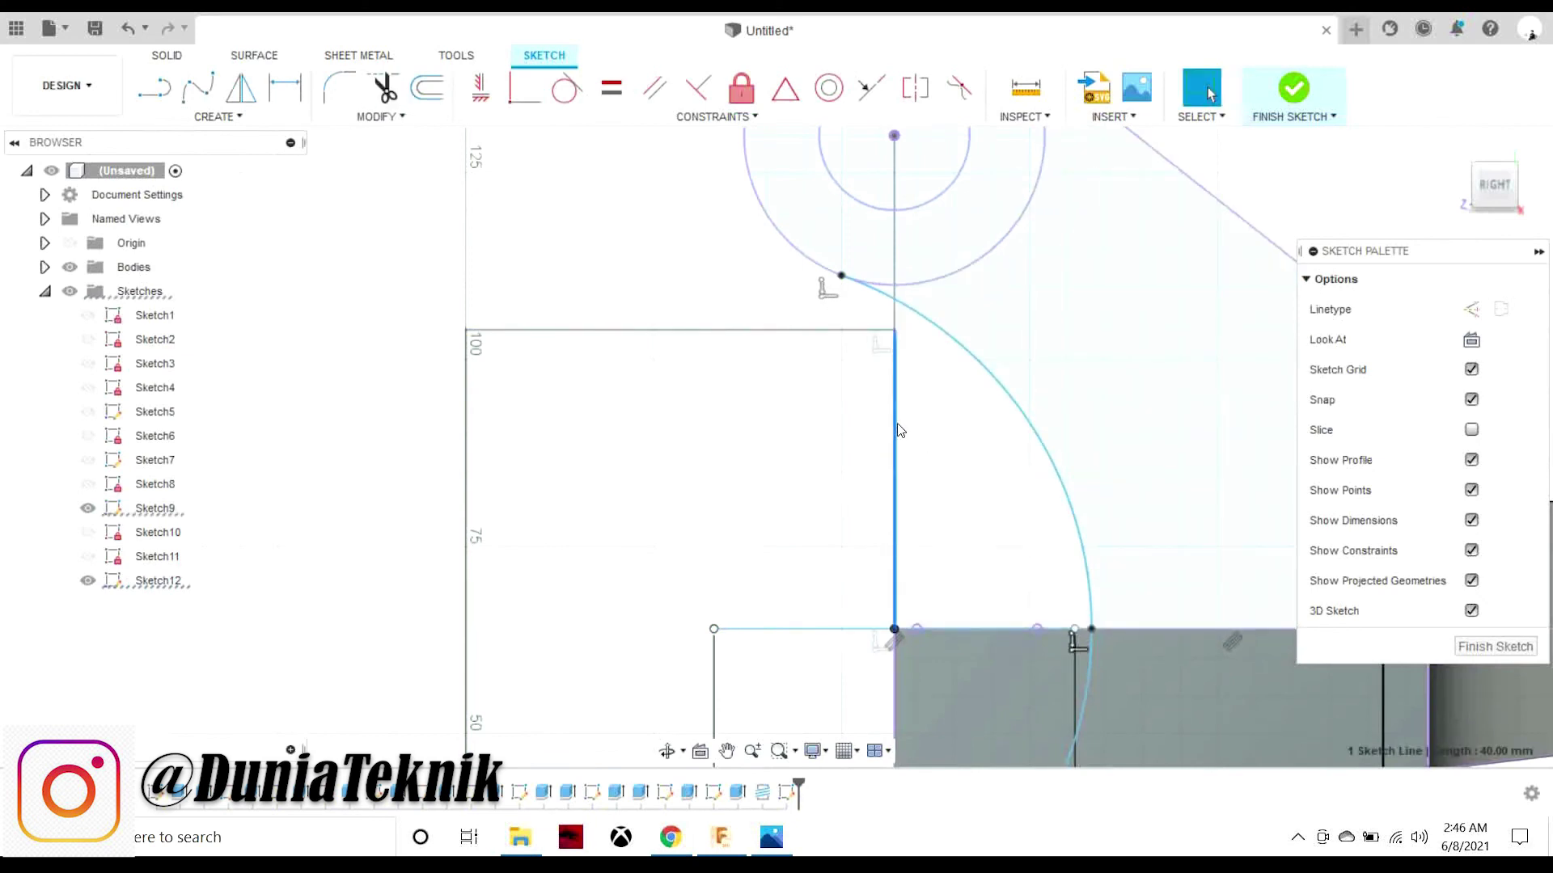
key(t)
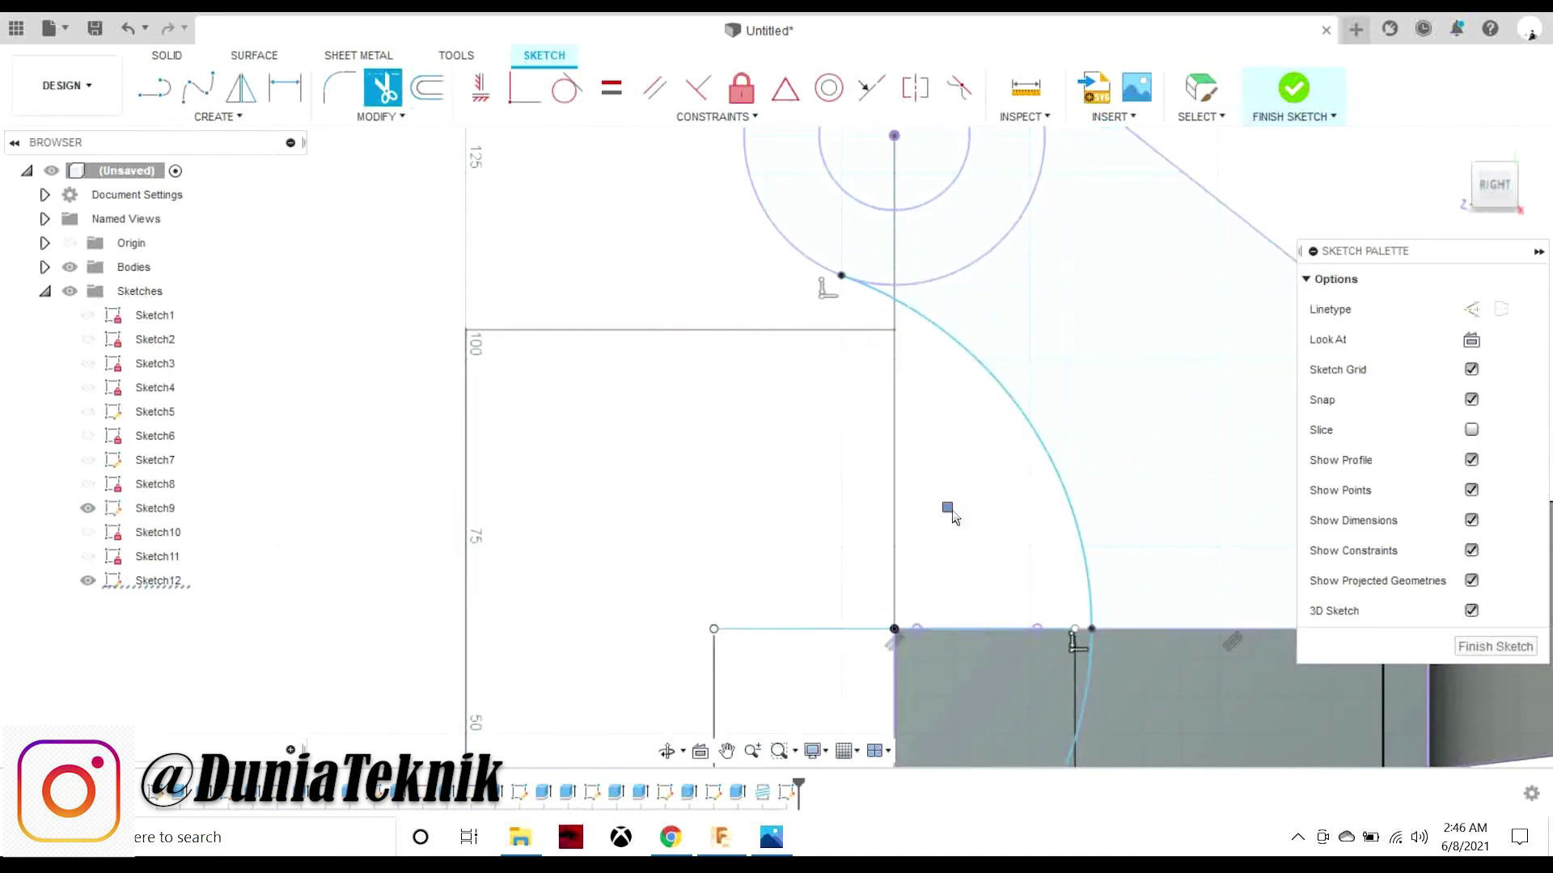
click(883, 612)
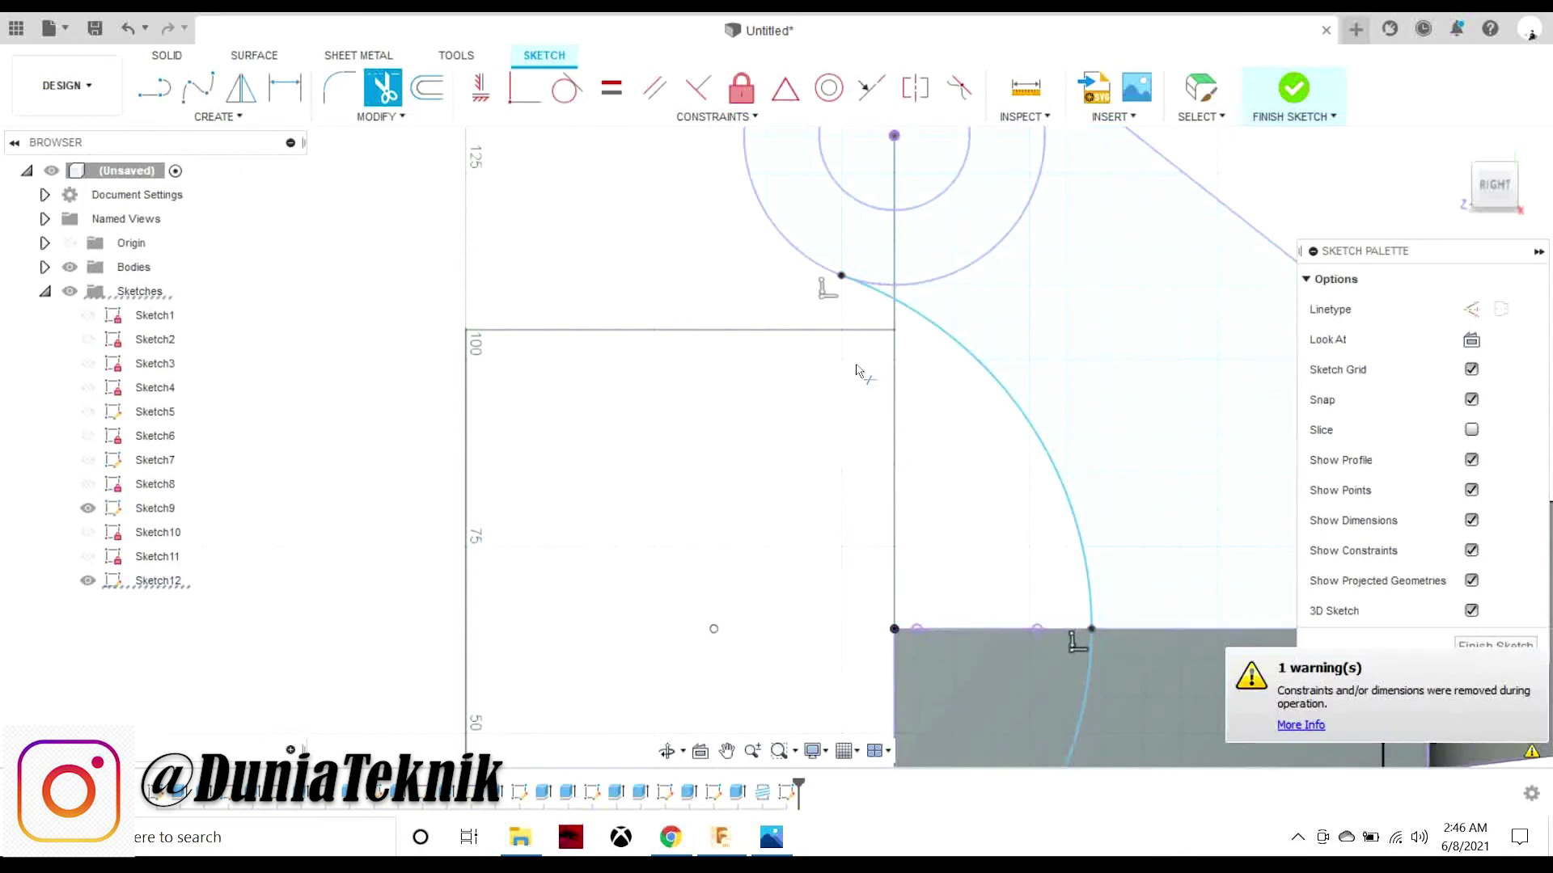
- Finish the sketch and start an extrusion, picking its profiles
click(87, 508)
key(e)
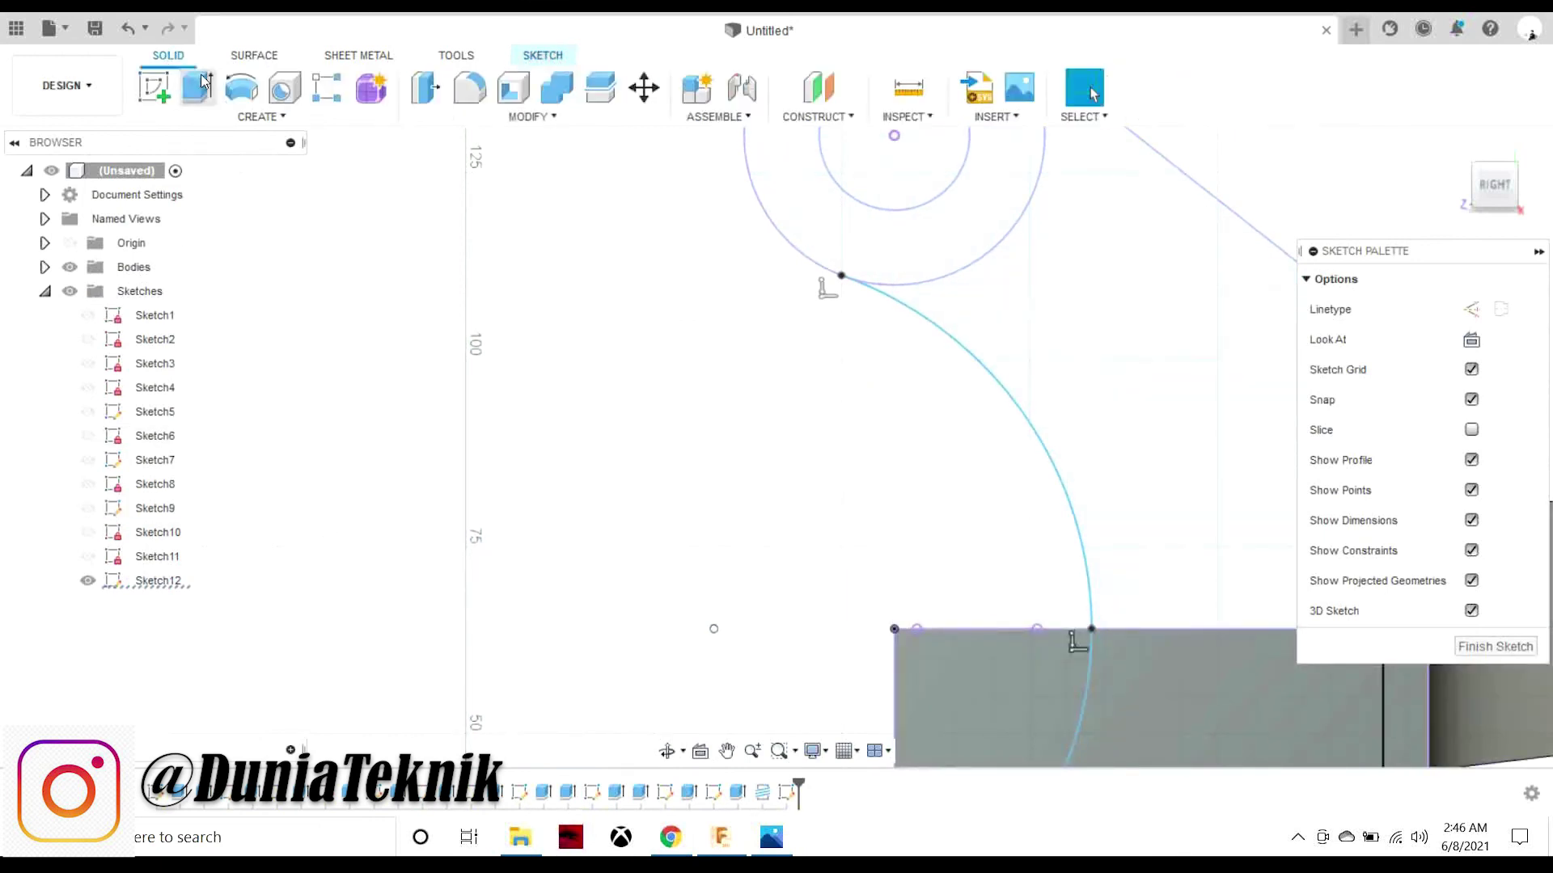
scroll(1011, 323, down, 5)
scroll(1055, 352, down, 2)
click(1116, 469)
- Extrude the three arm profiles 12 mm with the New Body operation
click(1131, 568)
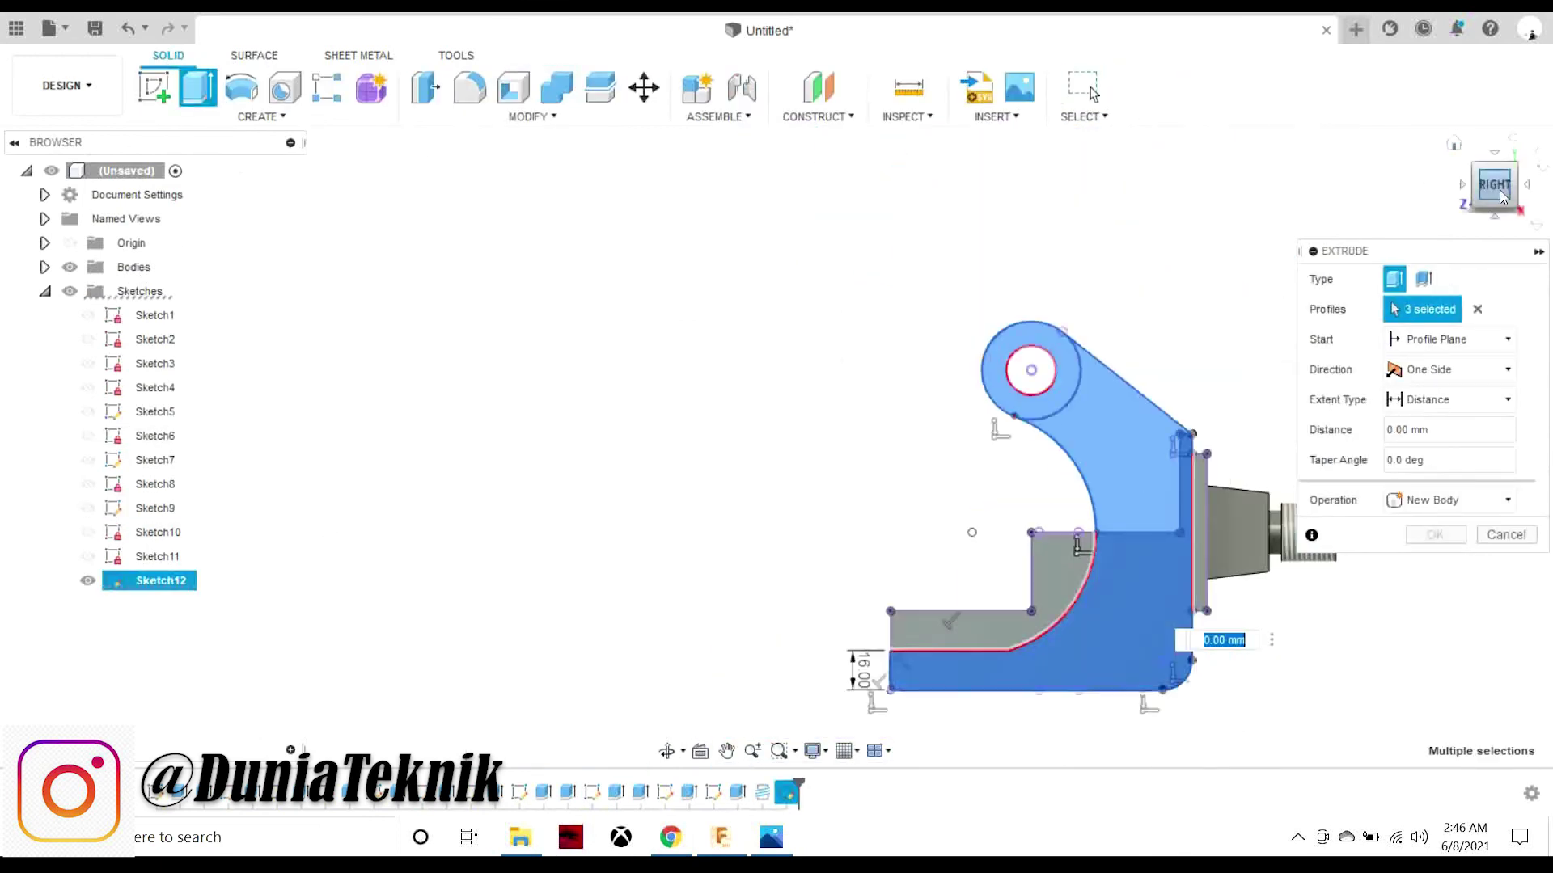
shift+middle_drag(1470, 251, 577, 523)
drag(640, 582, 619, 583)
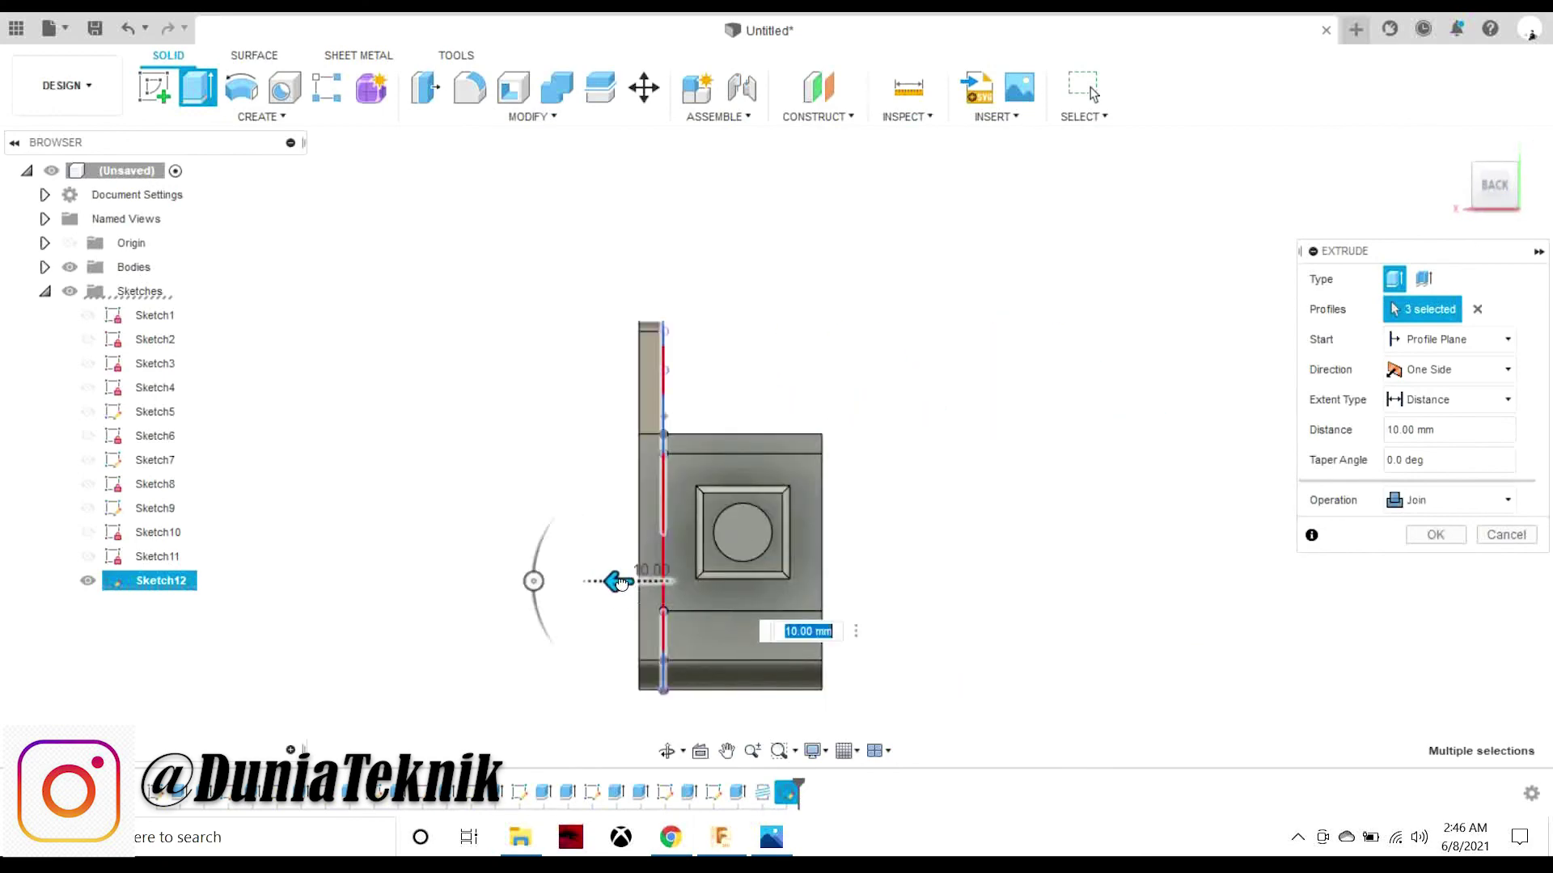
click(771, 837)
scroll(1127, 592, up, 3)
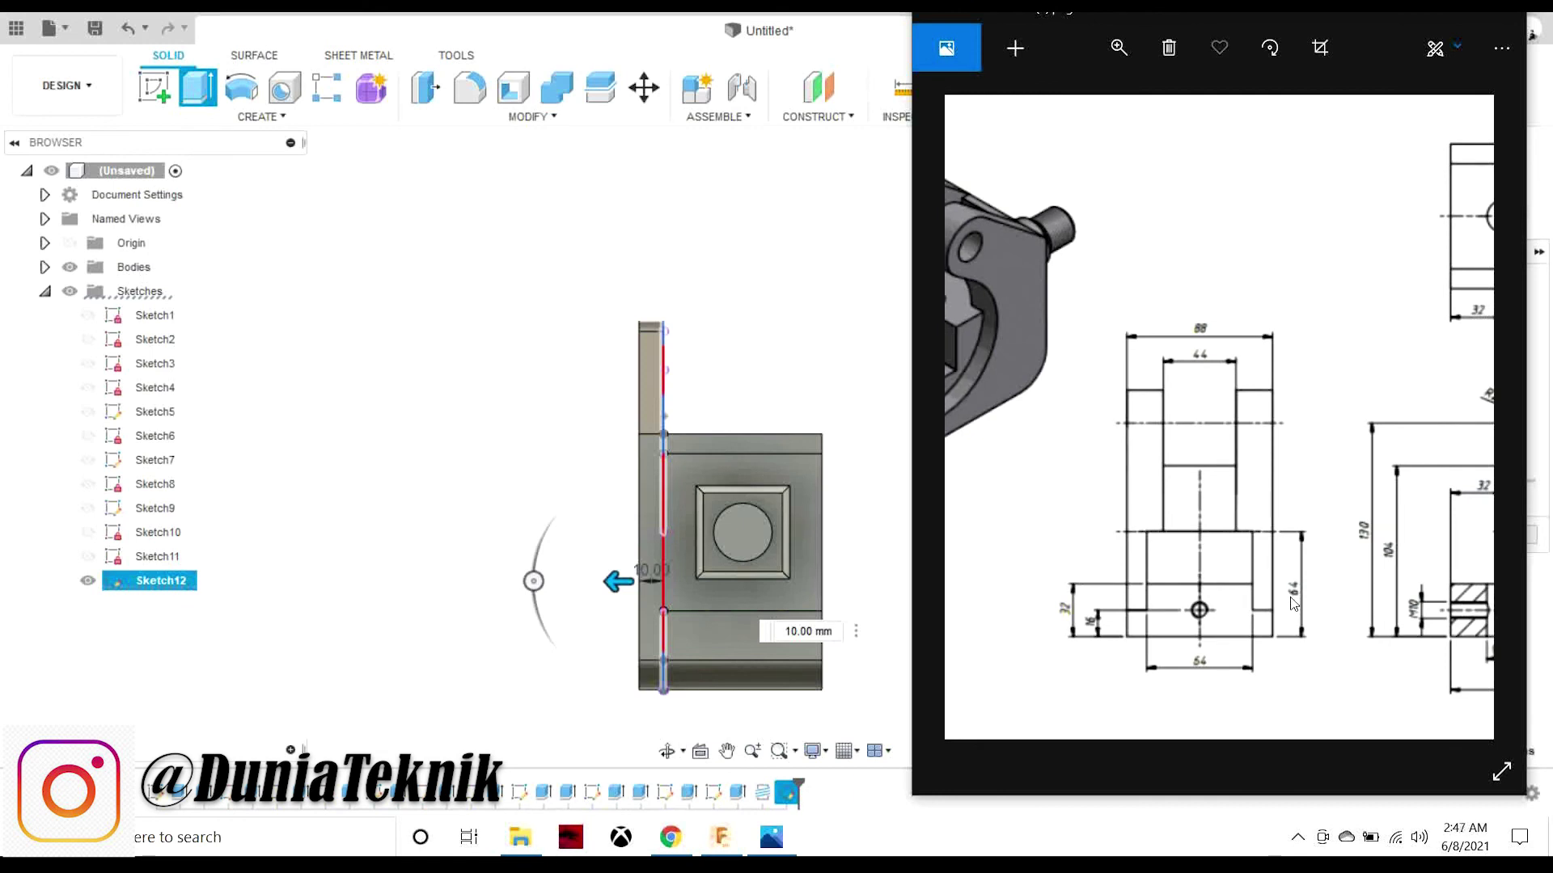
scroll(494, 472, up, 3)
click(493, 472)
text(12)
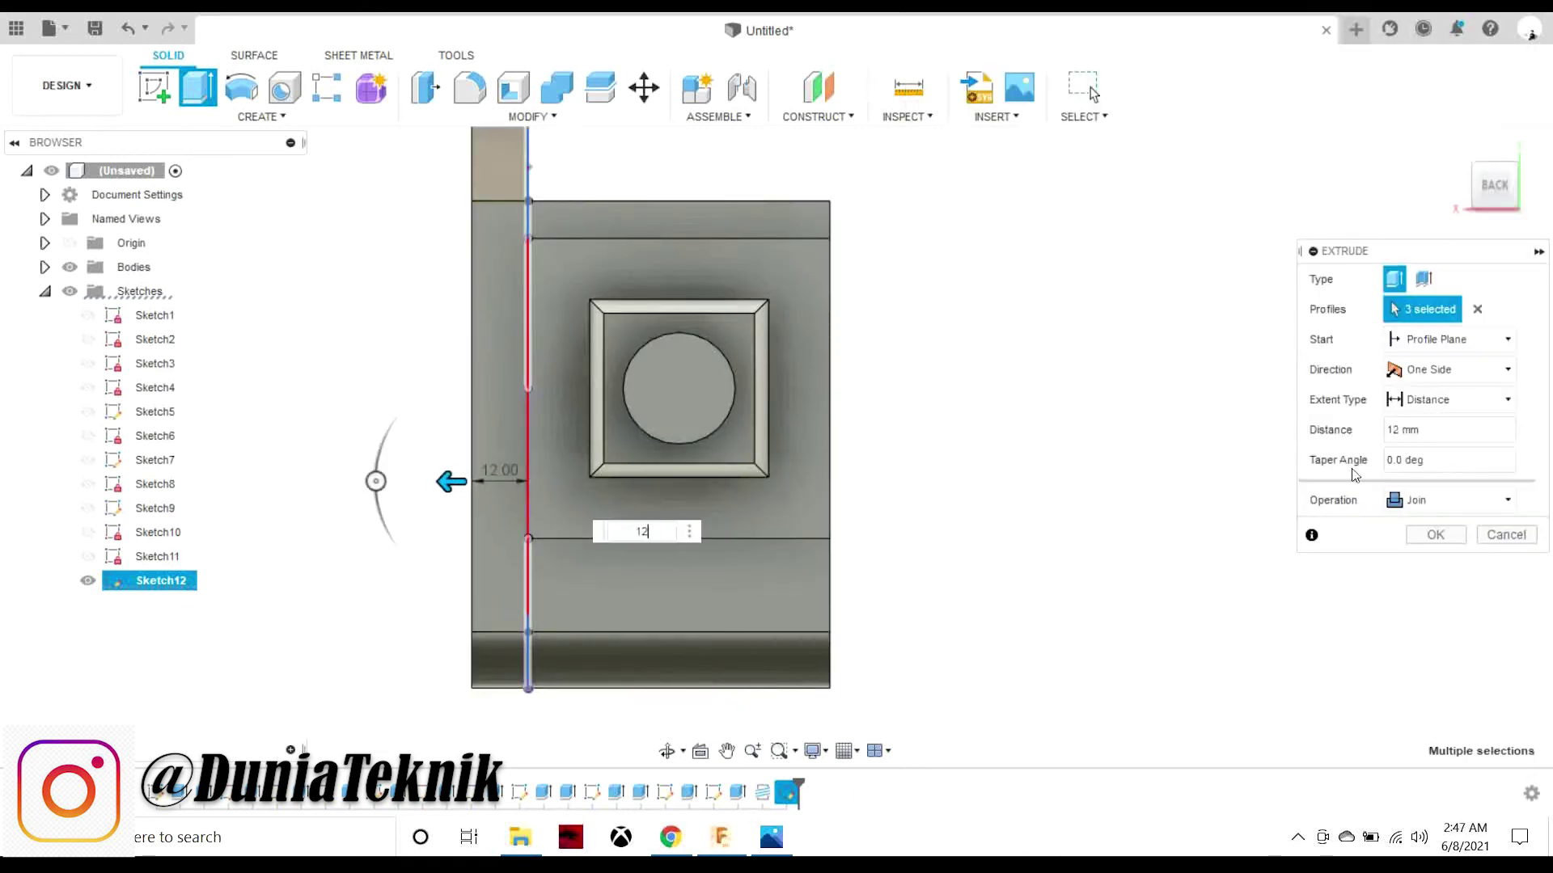
click(1447, 499)
click(1448, 592)
click(1436, 535)
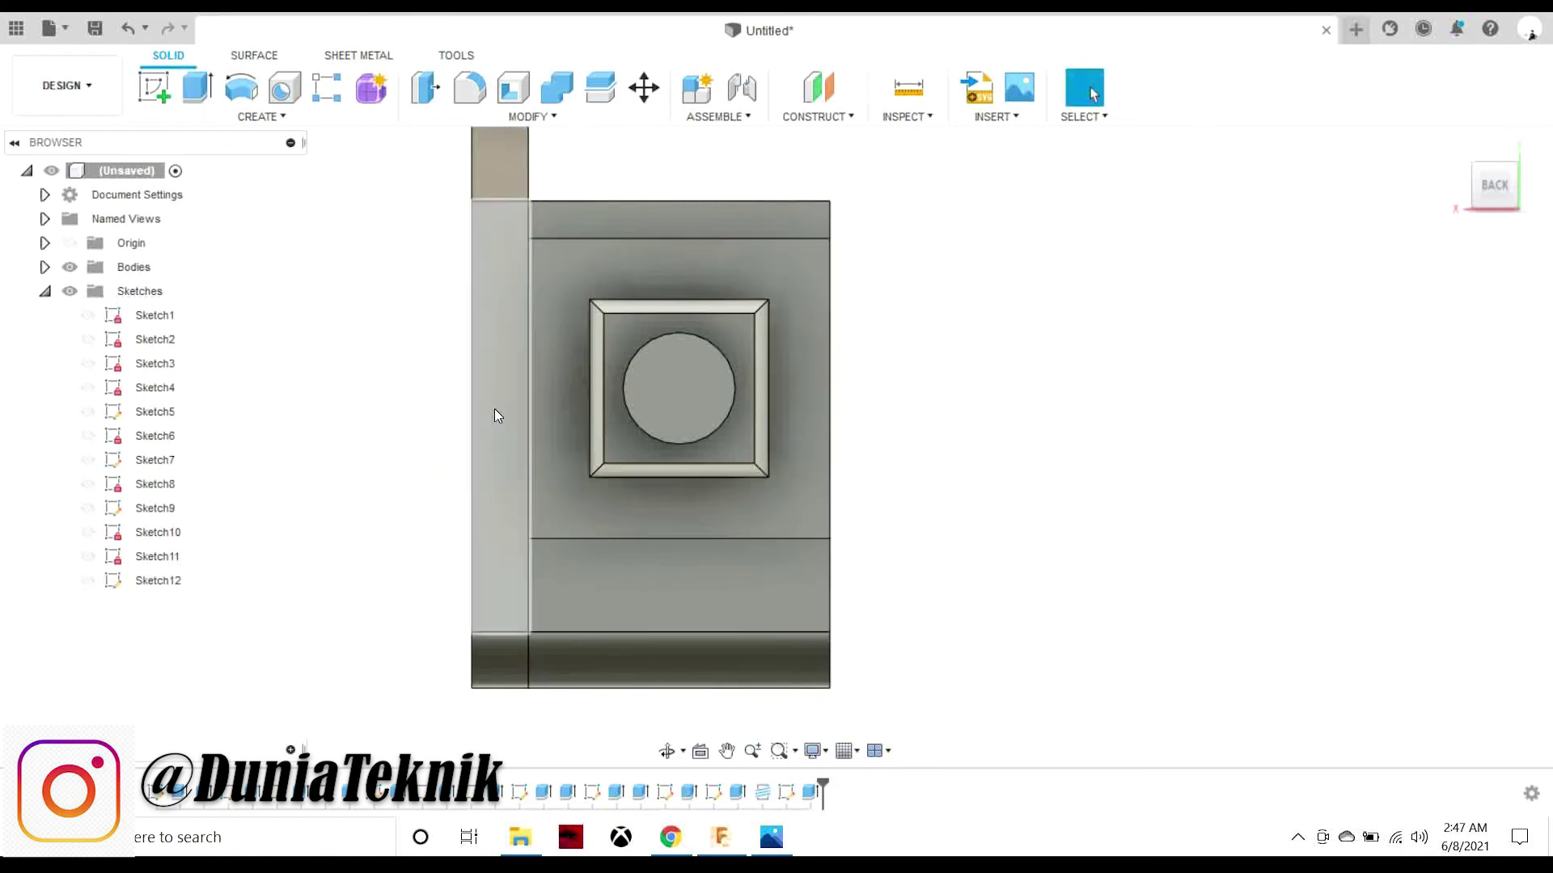
- Move a copy of the new lug body 76 mm across to the other side
key(m)
click(524, 321)
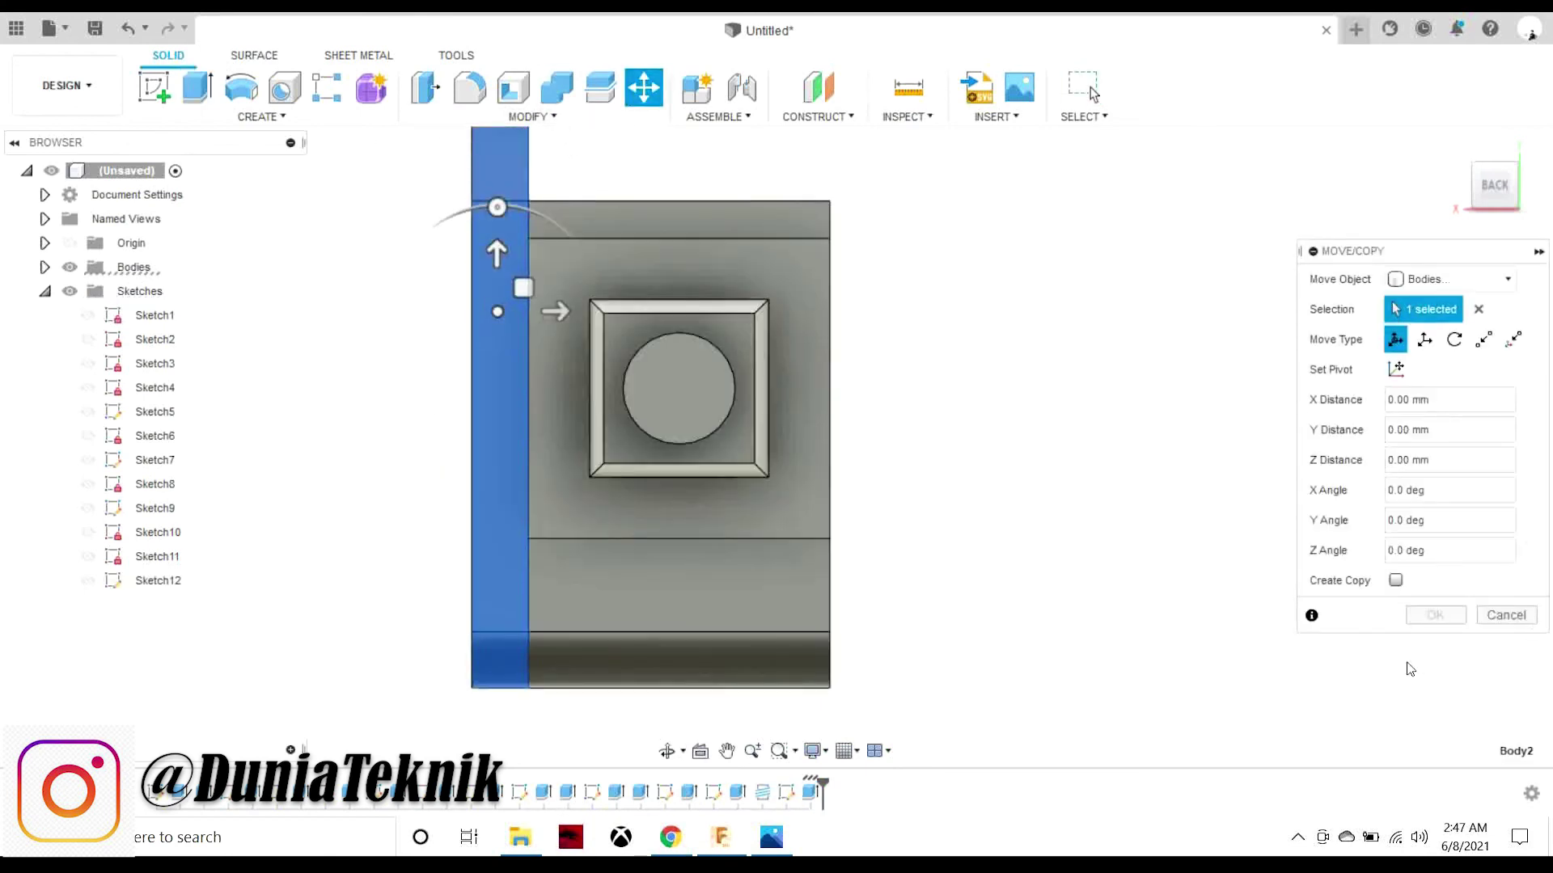
click(1395, 580)
drag(555, 312, 922, 321)
scroll(1017, 295, down, 3)
click(1506, 212)
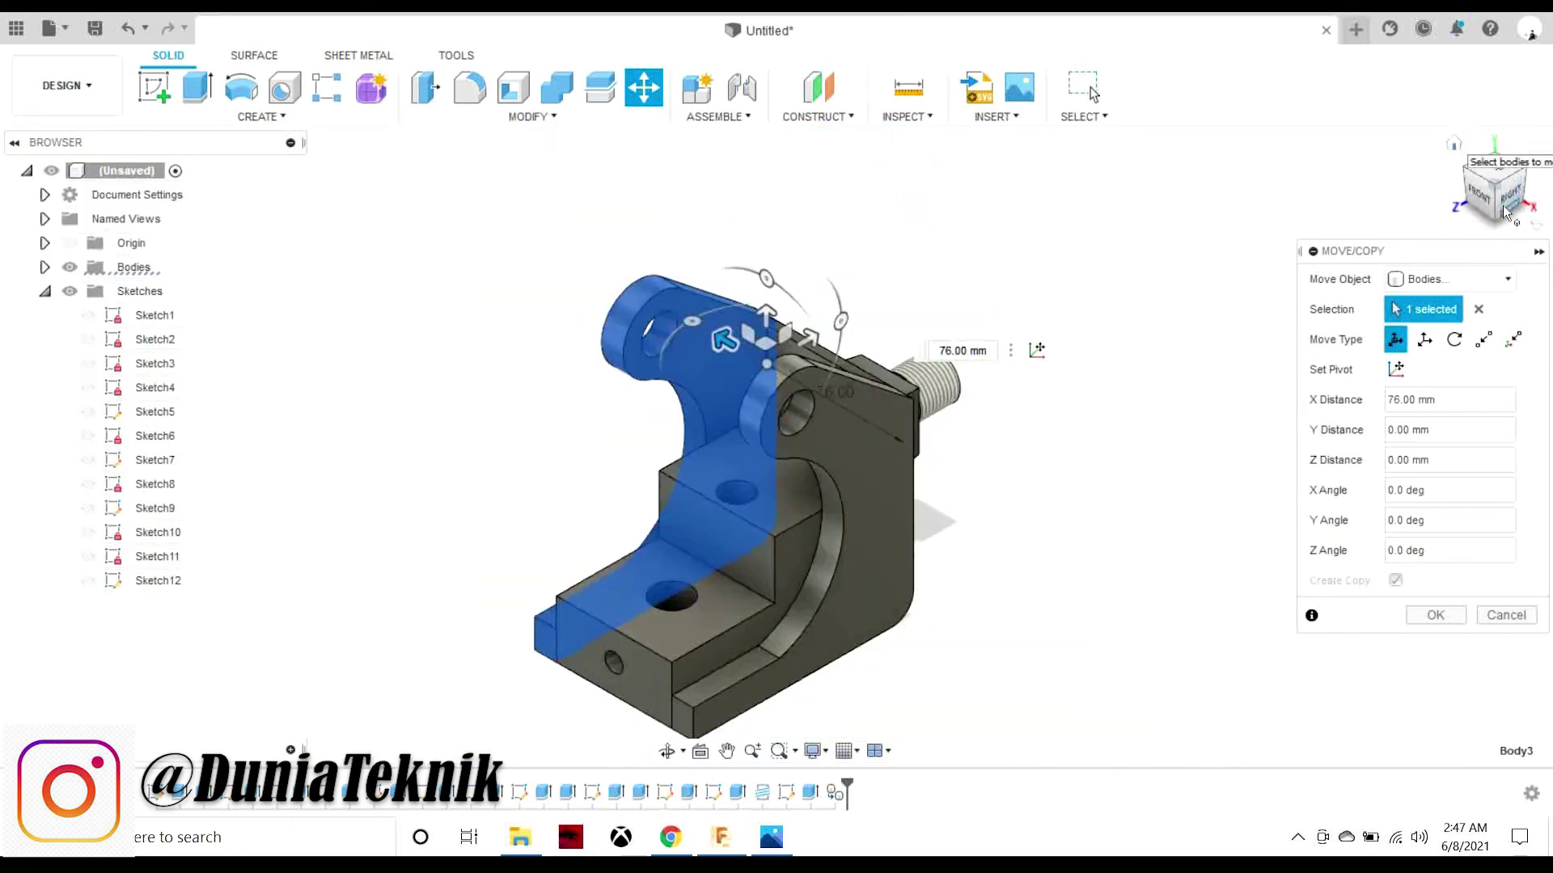
click(1435, 615)
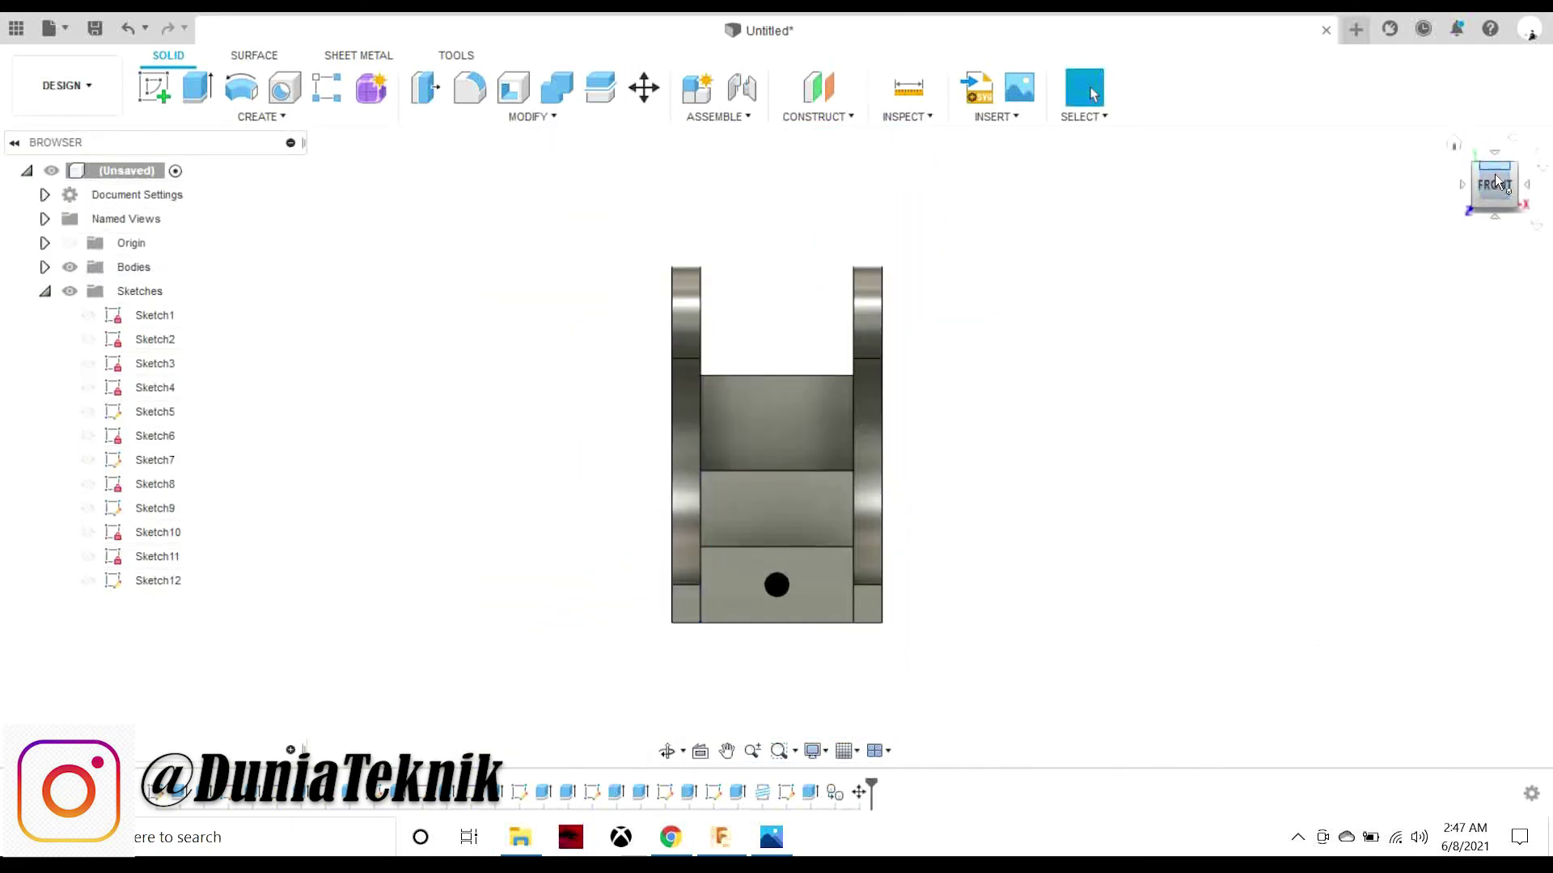
- Join the main body and the other bodies into one with Combine
drag(1496, 182, 1494, 194)
scroll(1494, 194, up, 5)
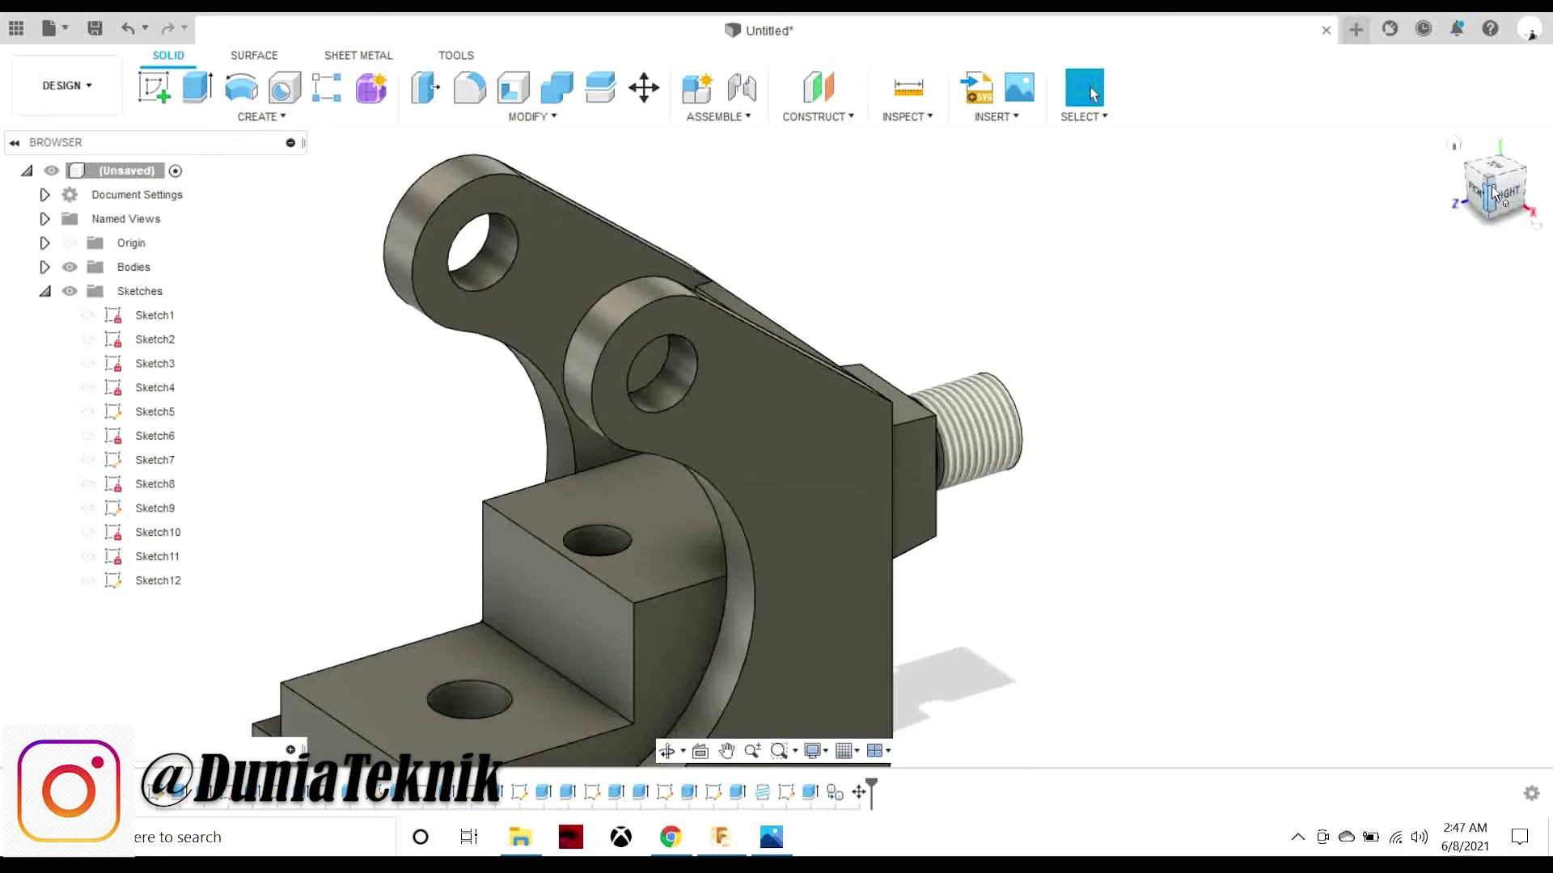
click(1494, 194)
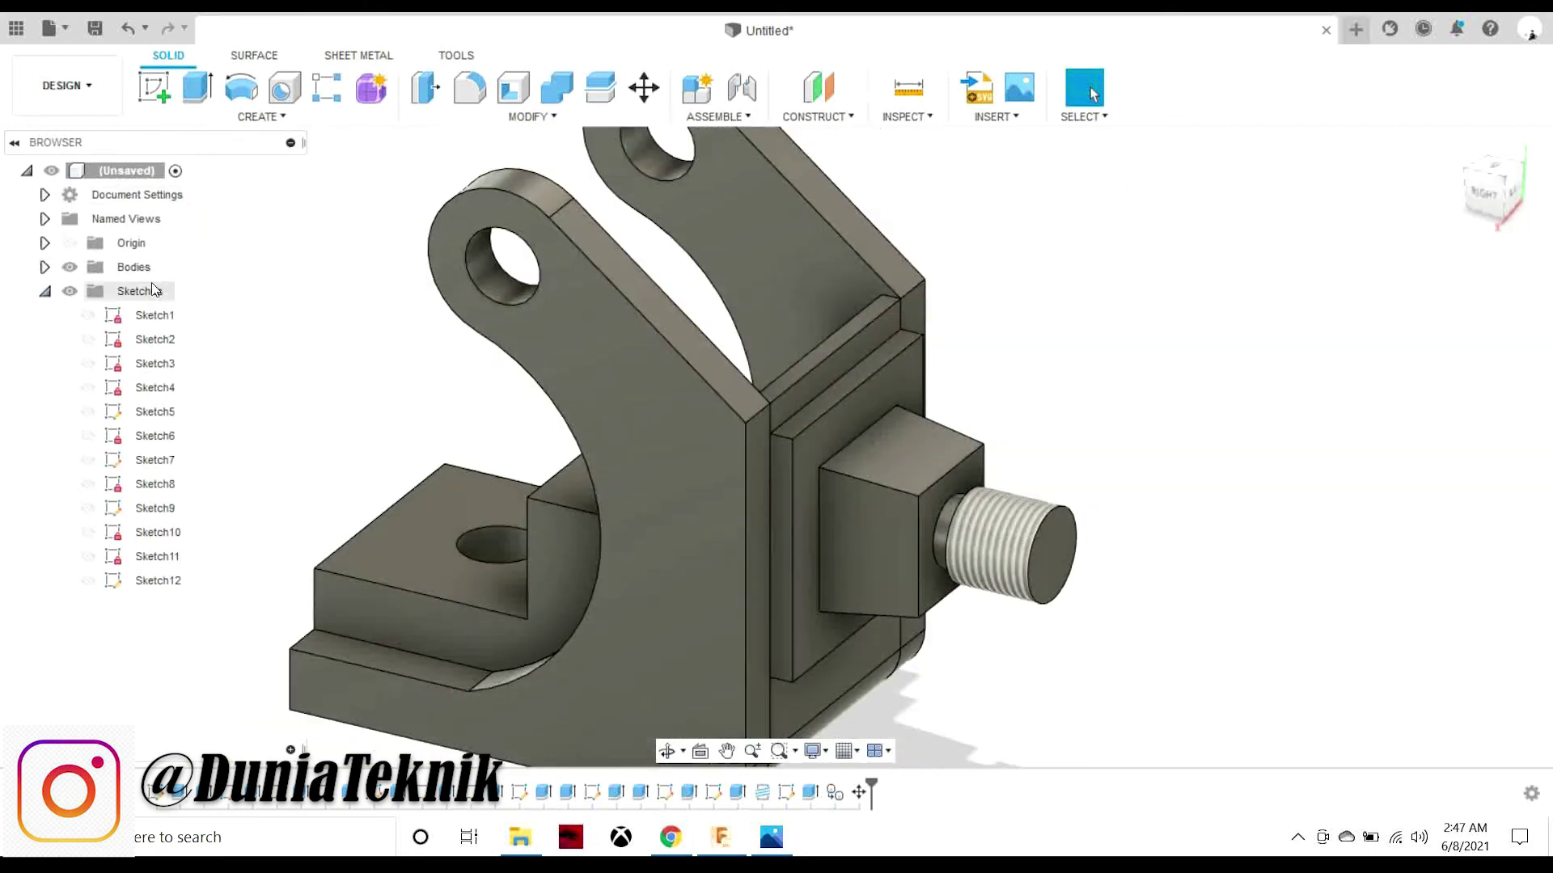
click(43, 291)
click(556, 87)
click(566, 486)
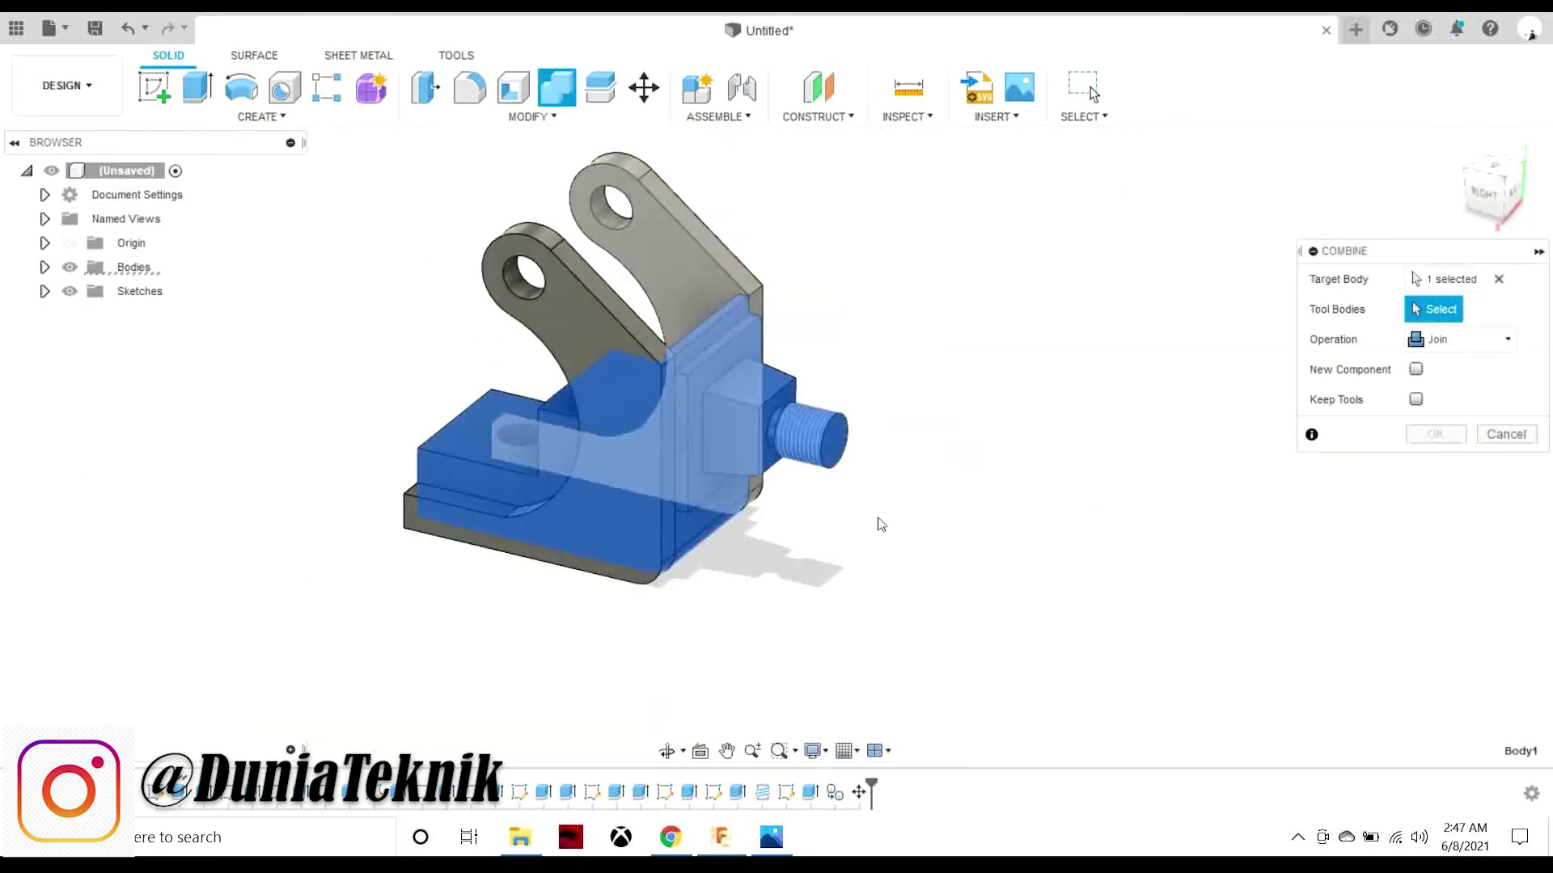
click(728, 388)
click(1435, 435)
click(1509, 187)
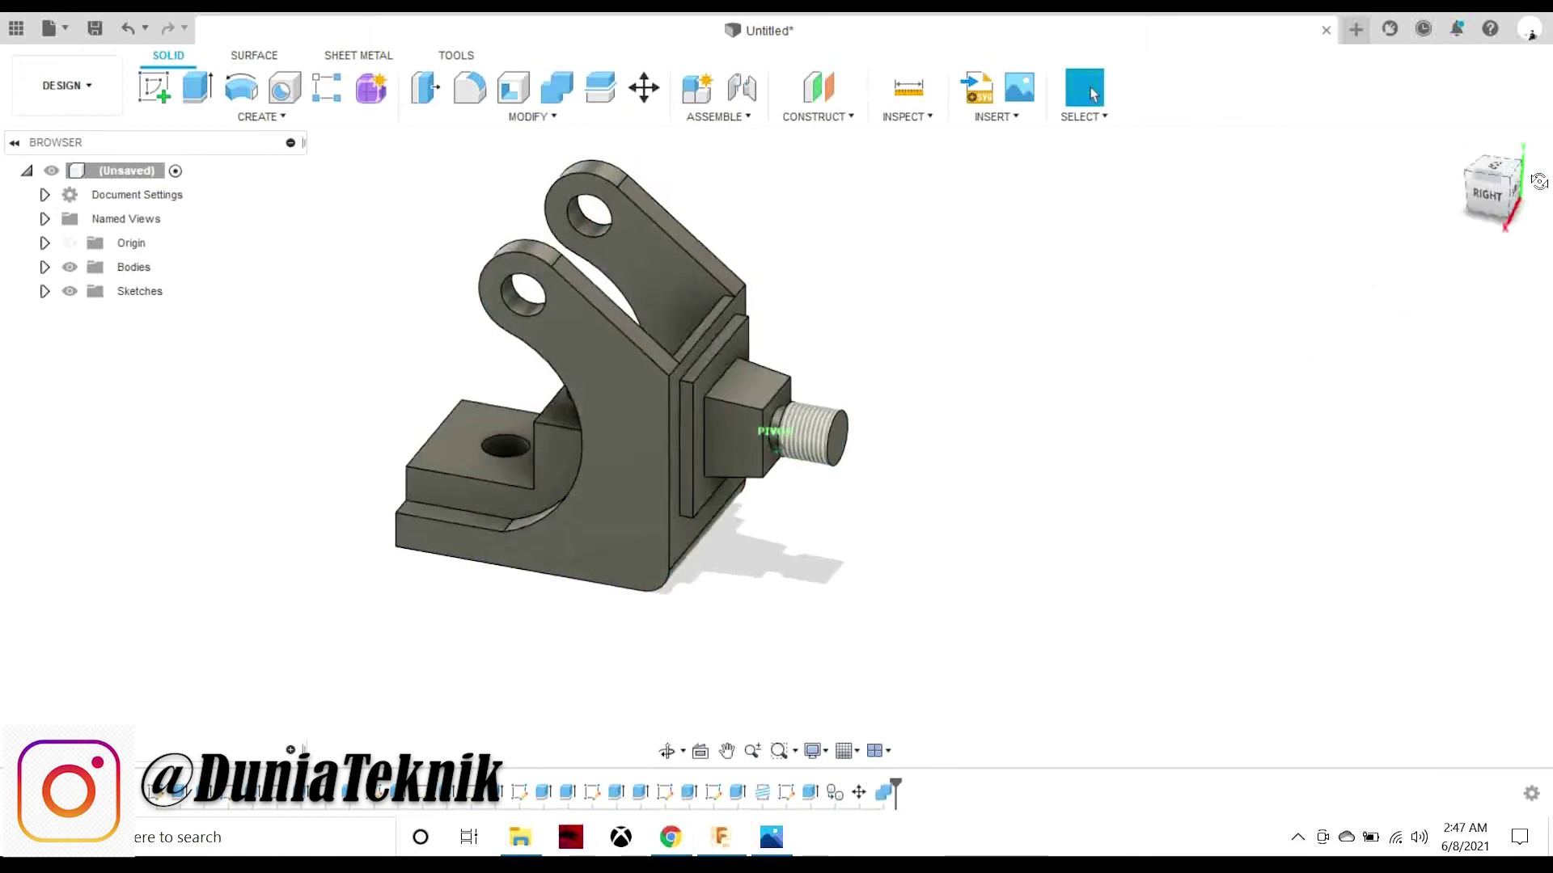
click(1470, 162)
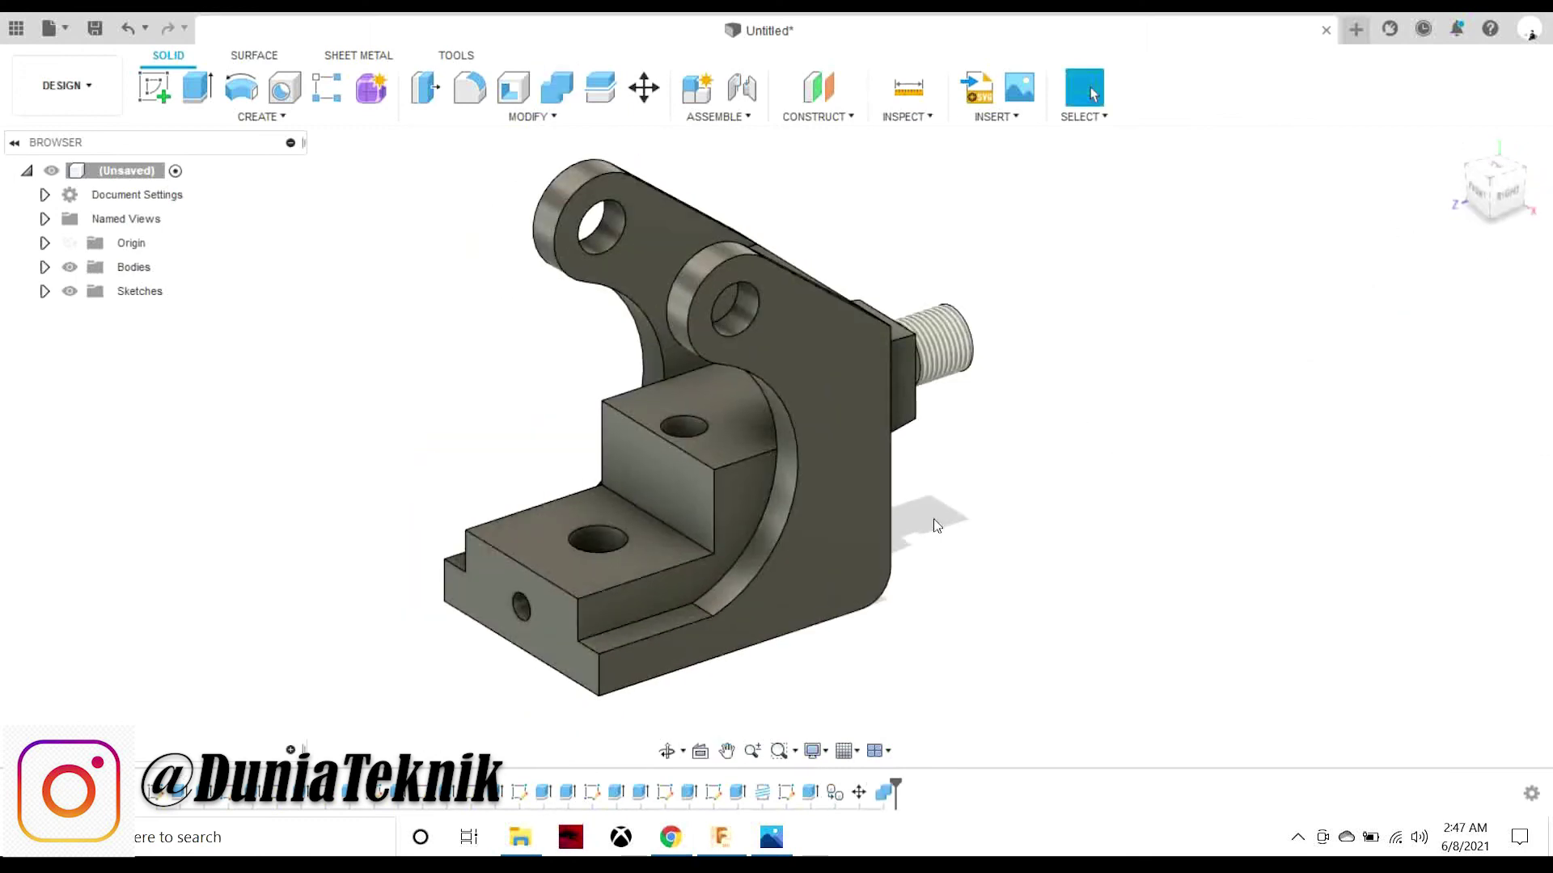
- Chamfer the threaded shaft's free end edge by 3 mm
click(772, 835)
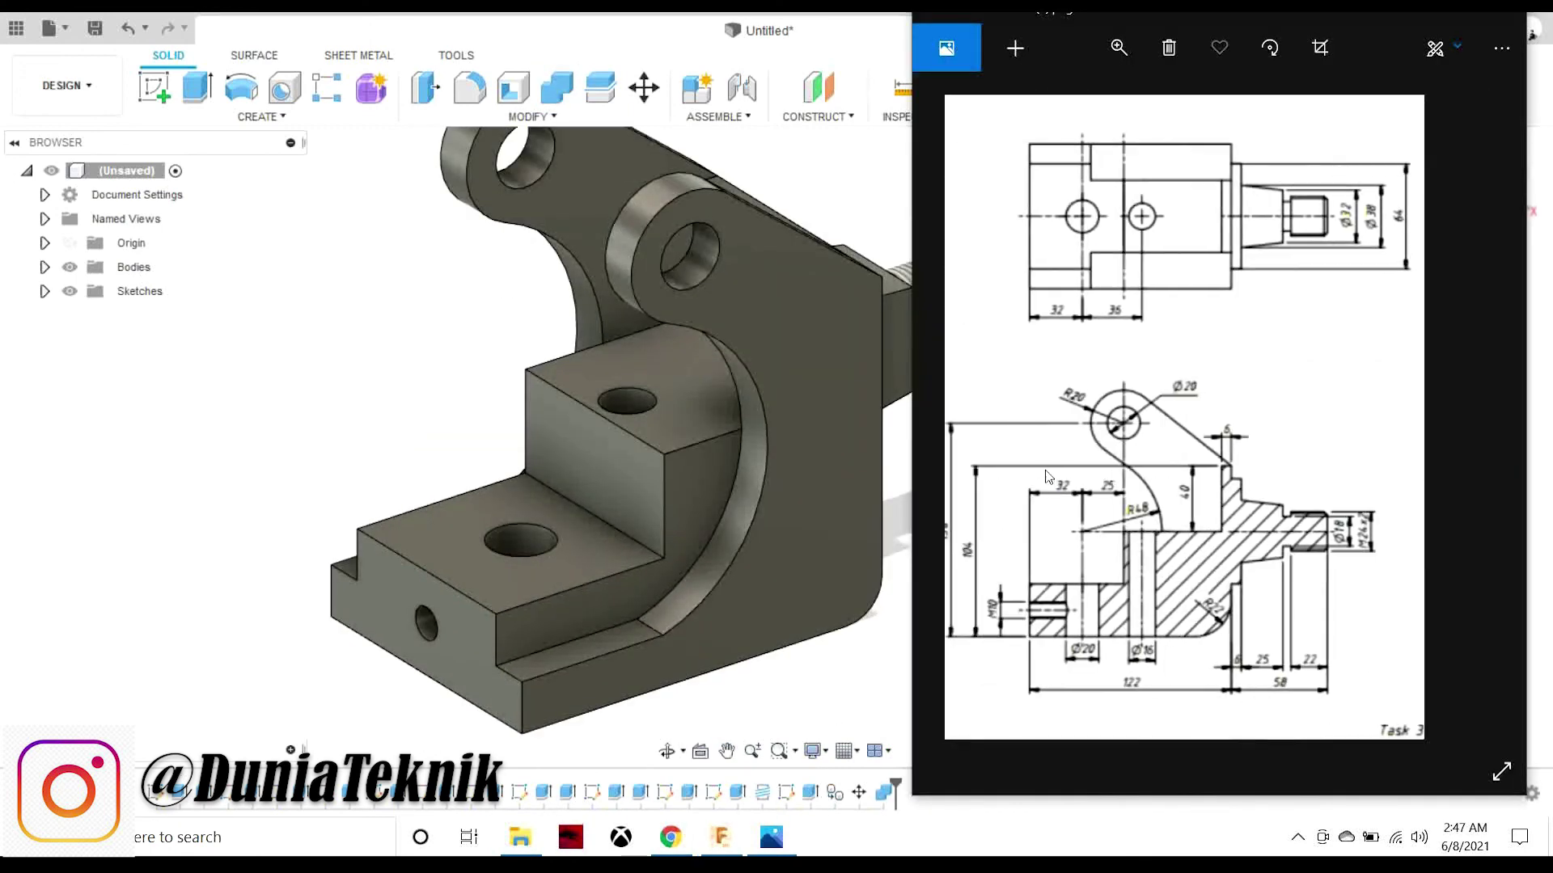
click(808, 364)
click(531, 117)
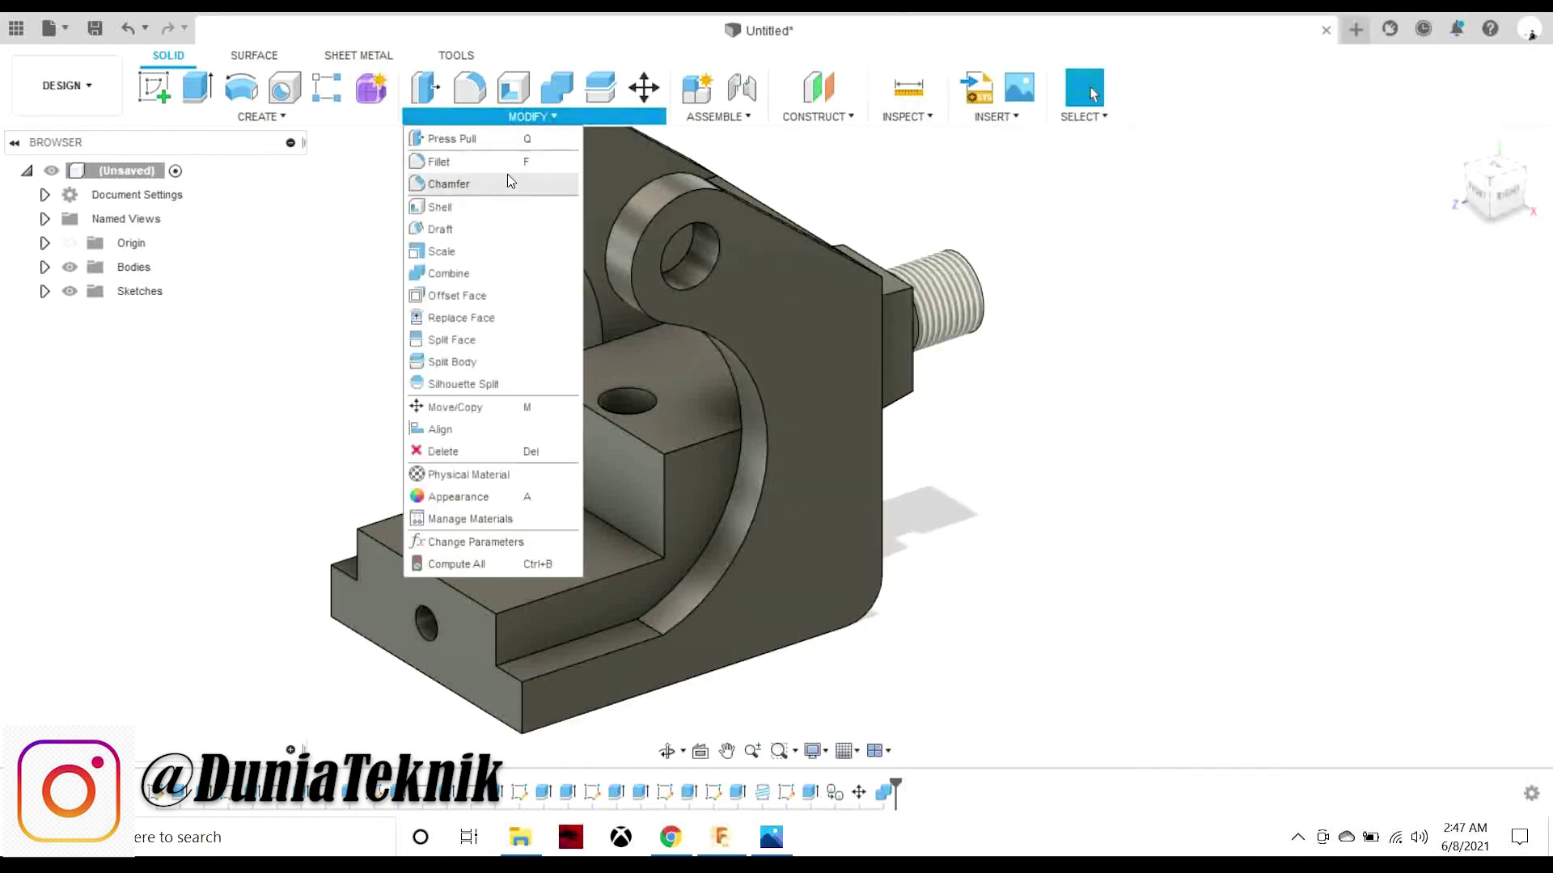
click(451, 180)
scroll(959, 265, up, 5)
click(960, 265)
scroll(976, 280, up, 3)
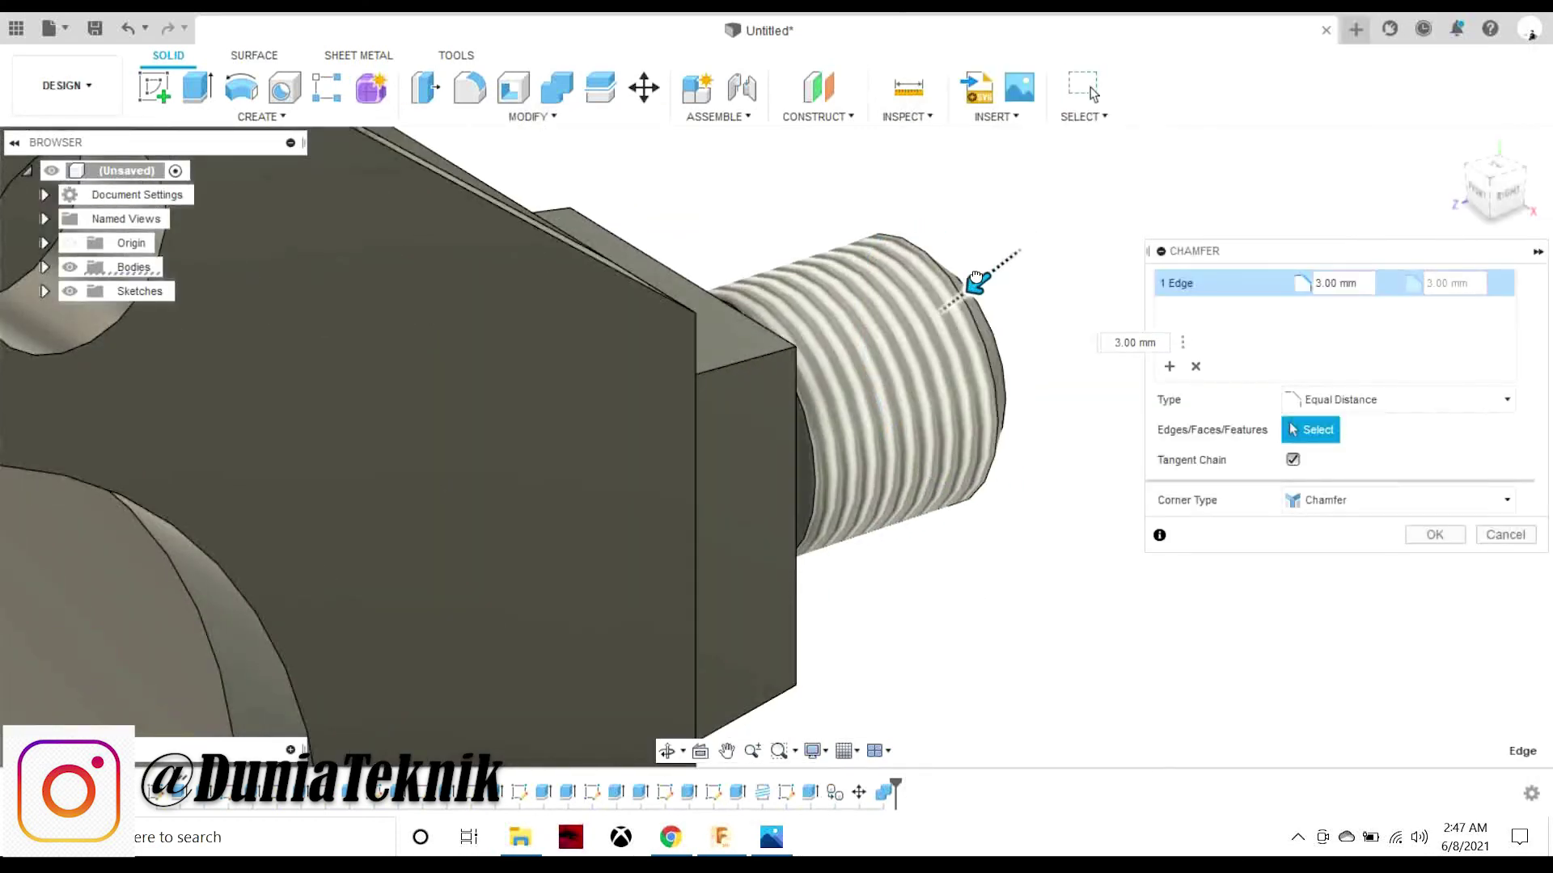
click(1431, 535)
- Chamfer the edge where the thread meets the block by 3 mm
click(531, 117)
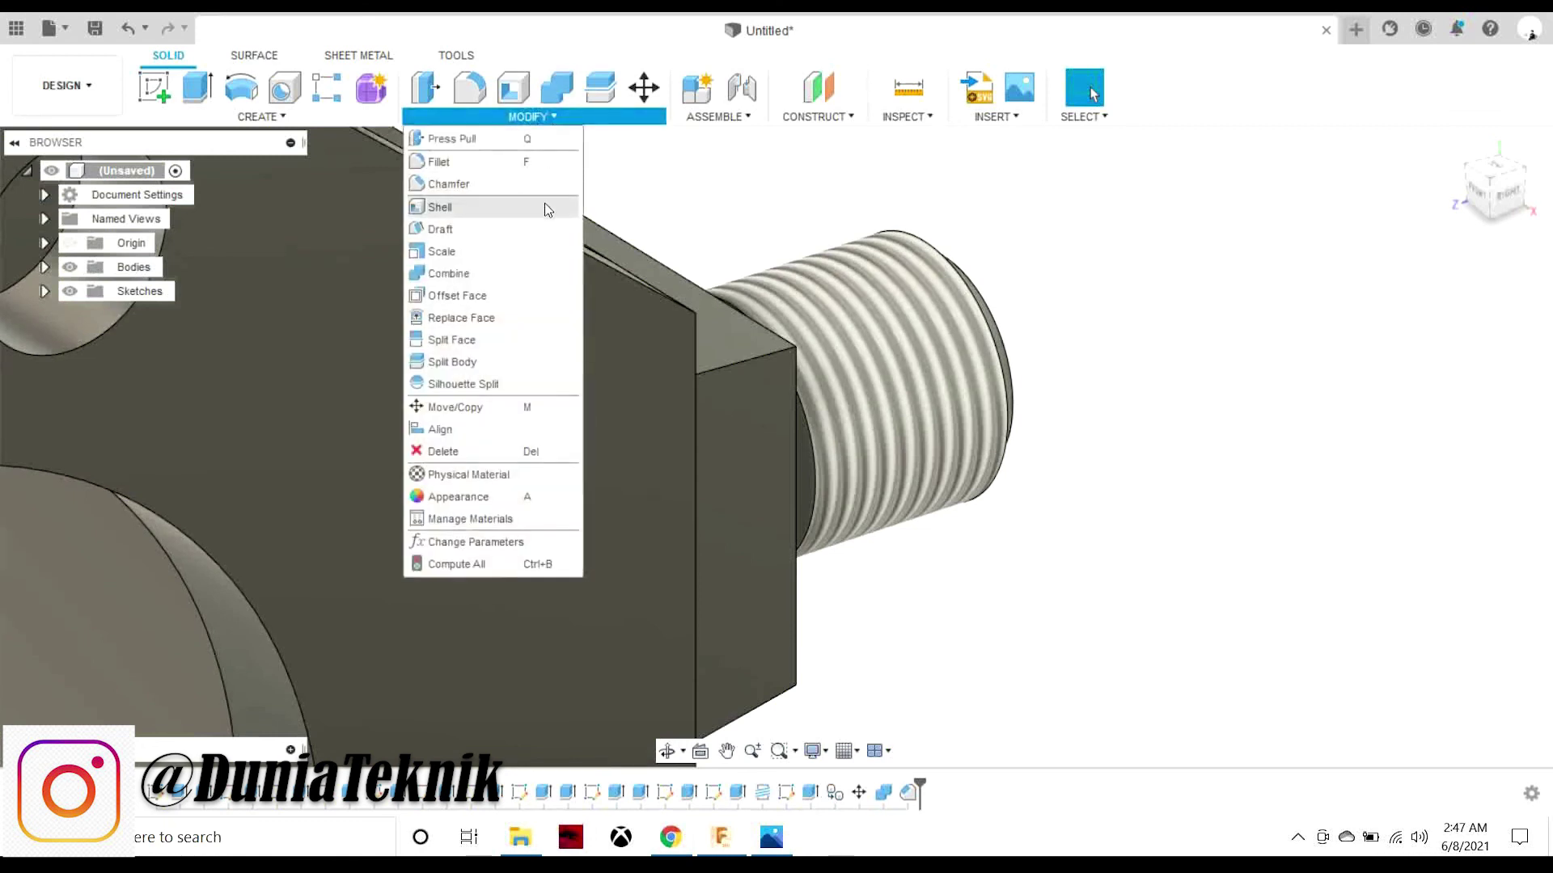
click(453, 183)
click(807, 425)
drag(811, 429, 965, 404)
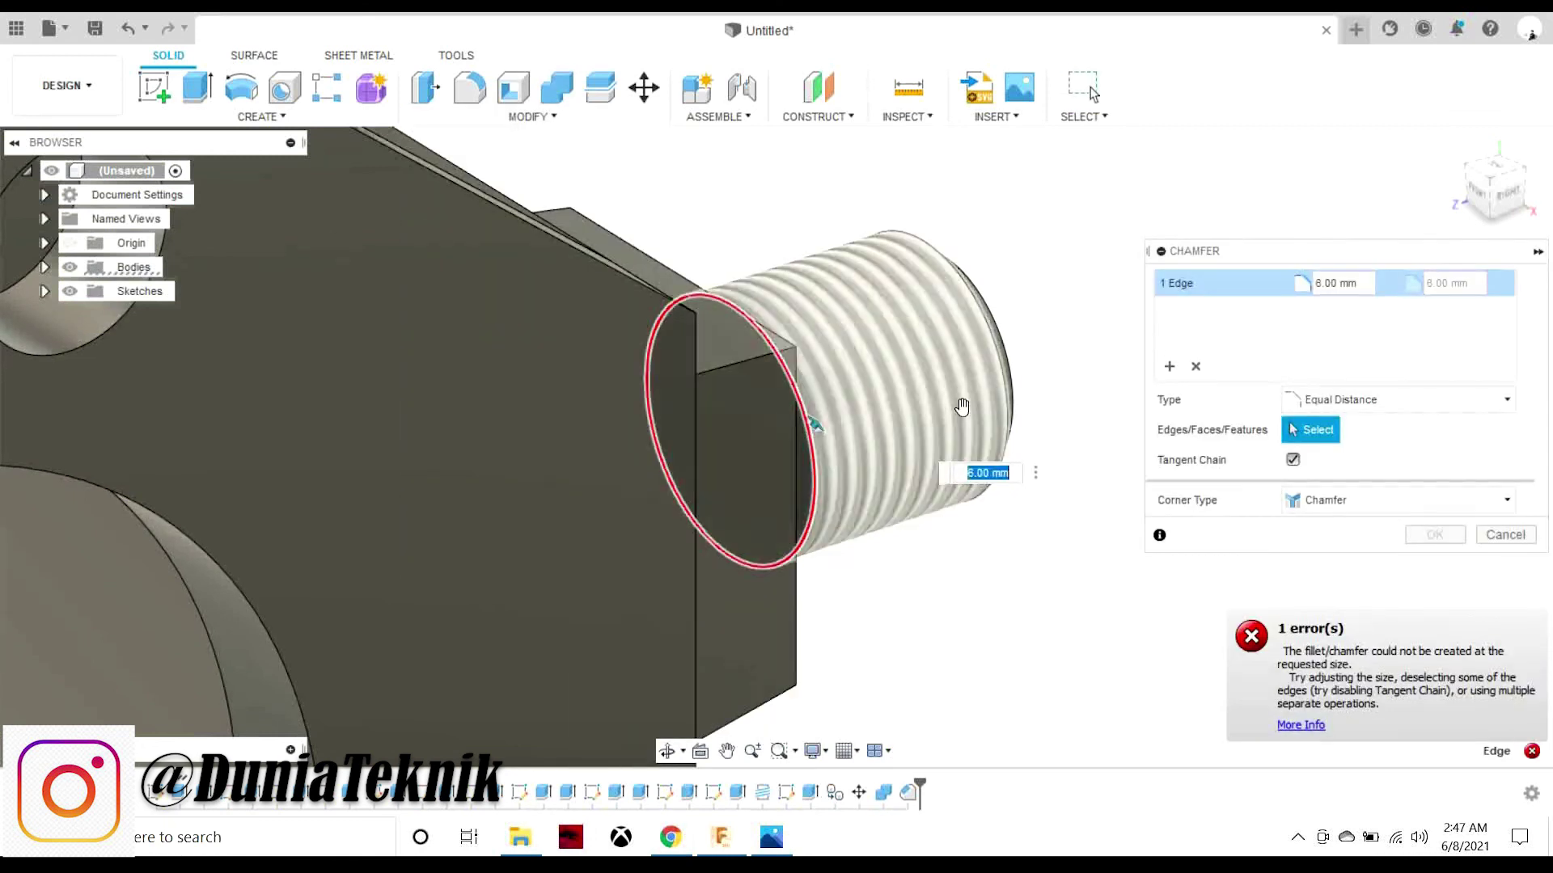
shift+middle_drag(965, 404, 735, 433)
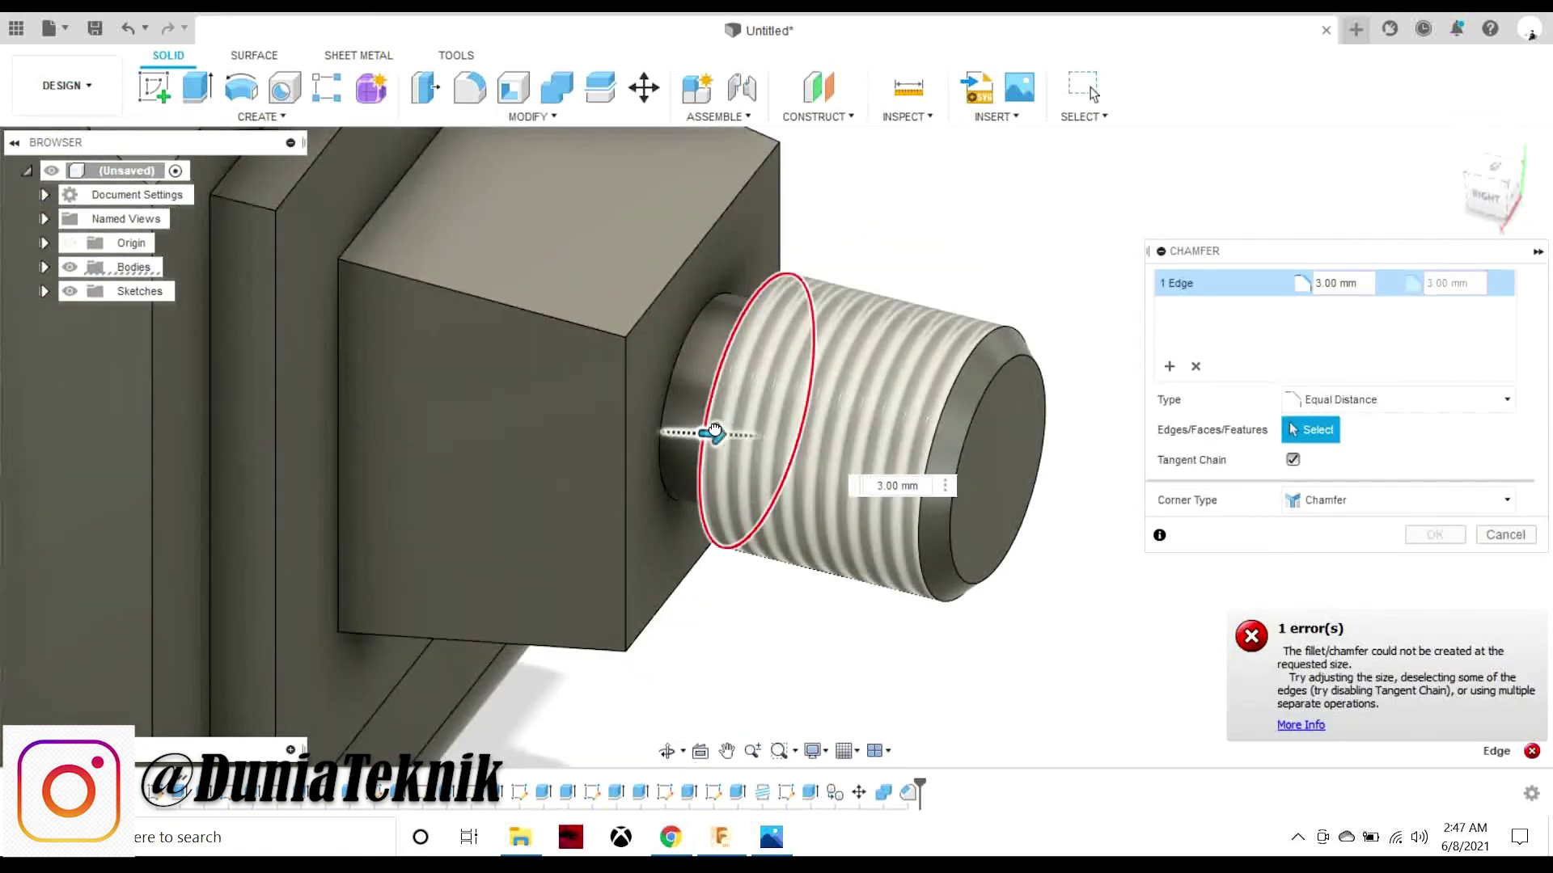
click(1435, 534)
scroll(1345, 526, down, 3)
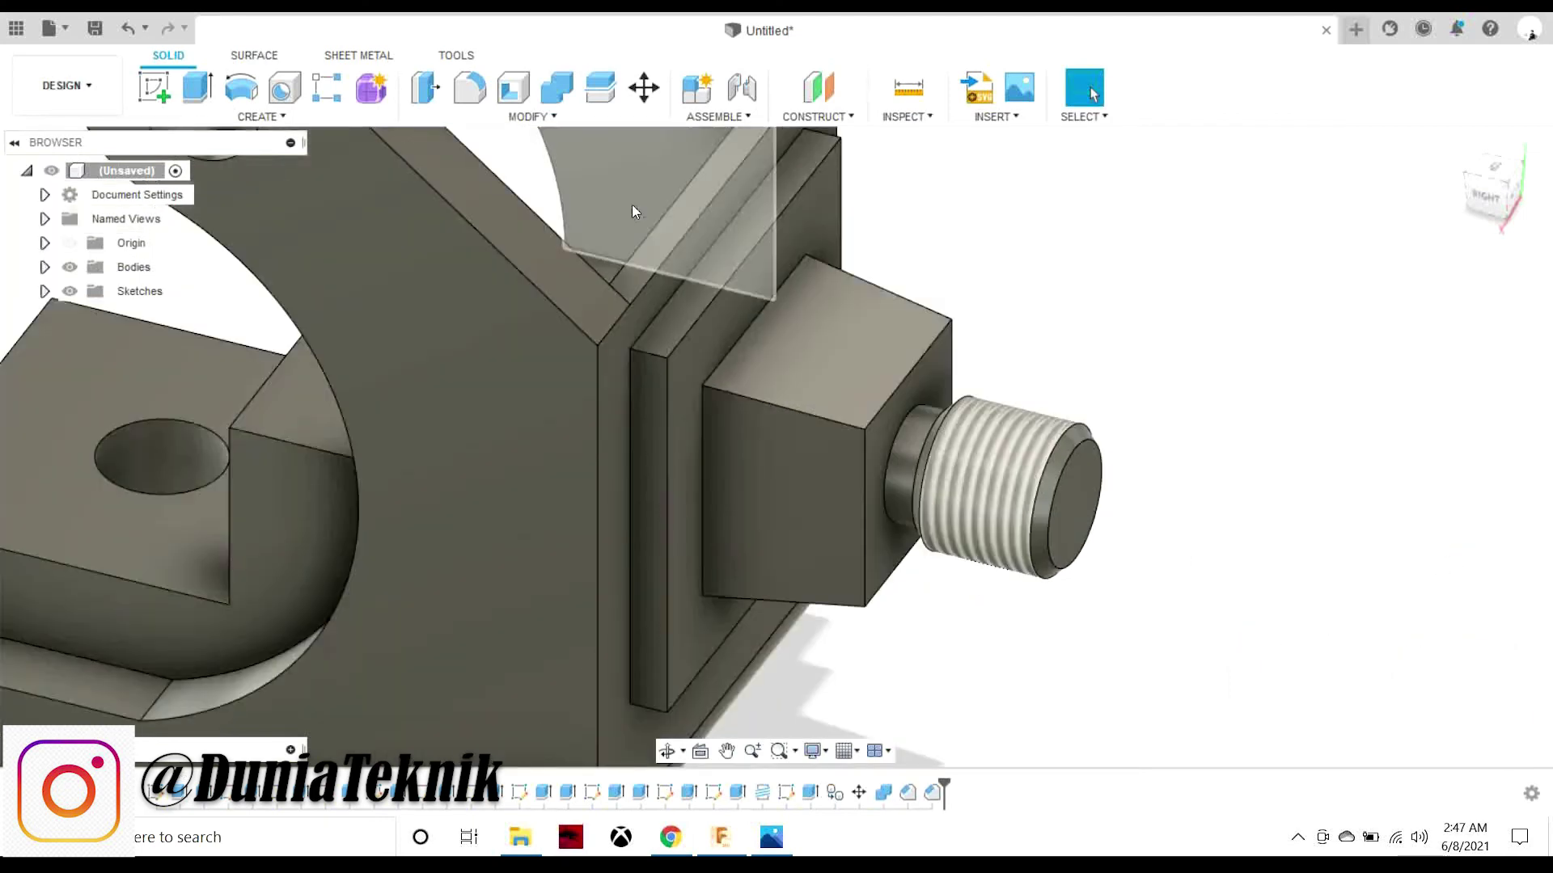
scroll(633, 212, down, 5)
shift+middle_drag(633, 211, 906, 468)
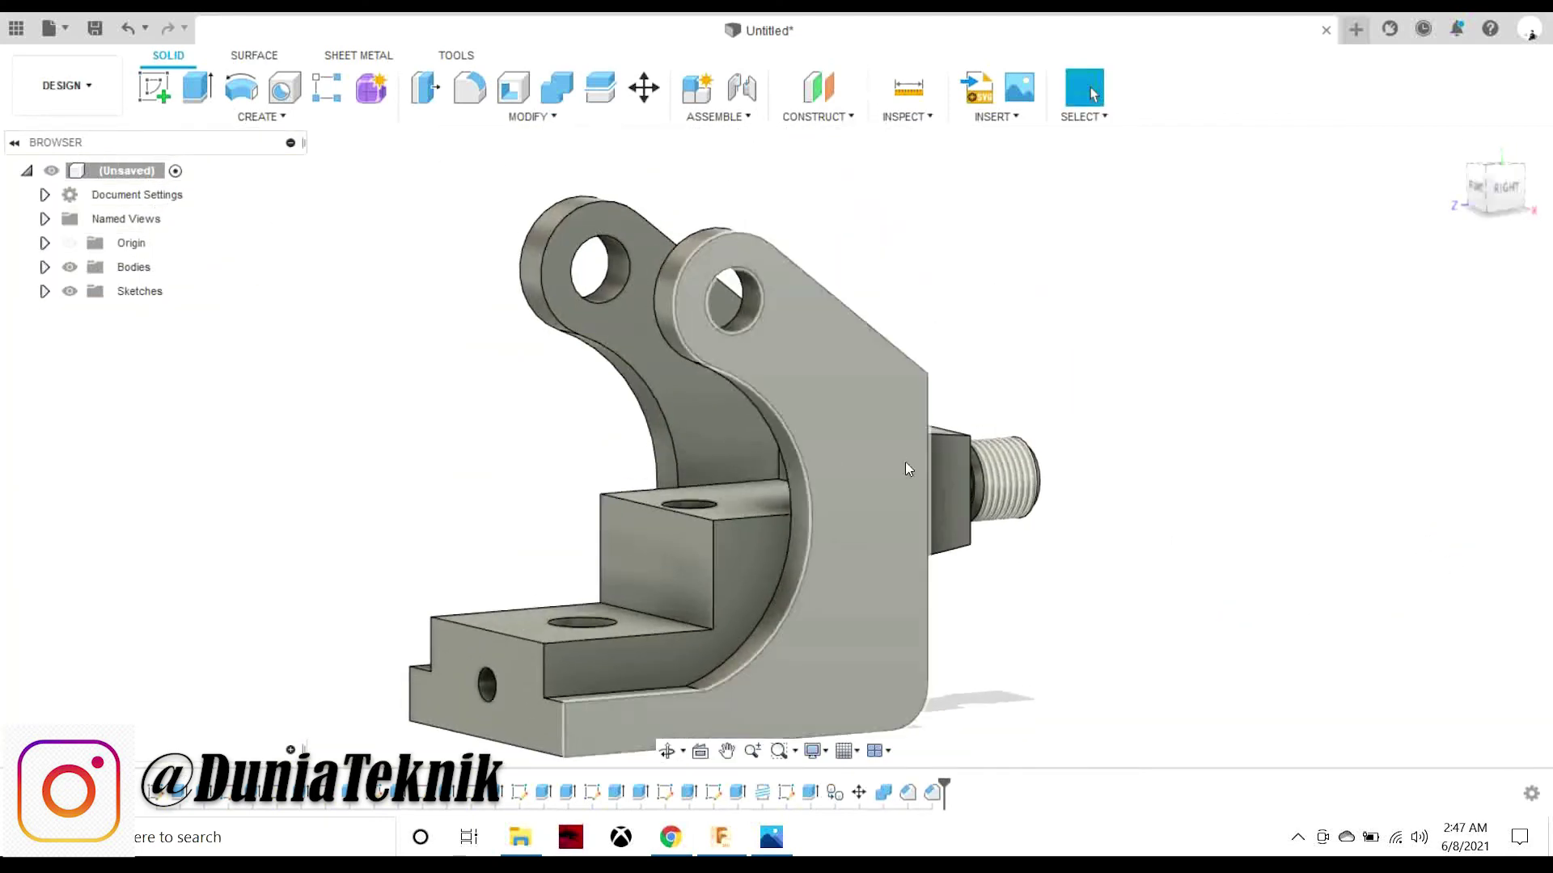
- Pan the reference drawing to check the top and section views
click(772, 833)
scroll(1304, 455, up, 1)
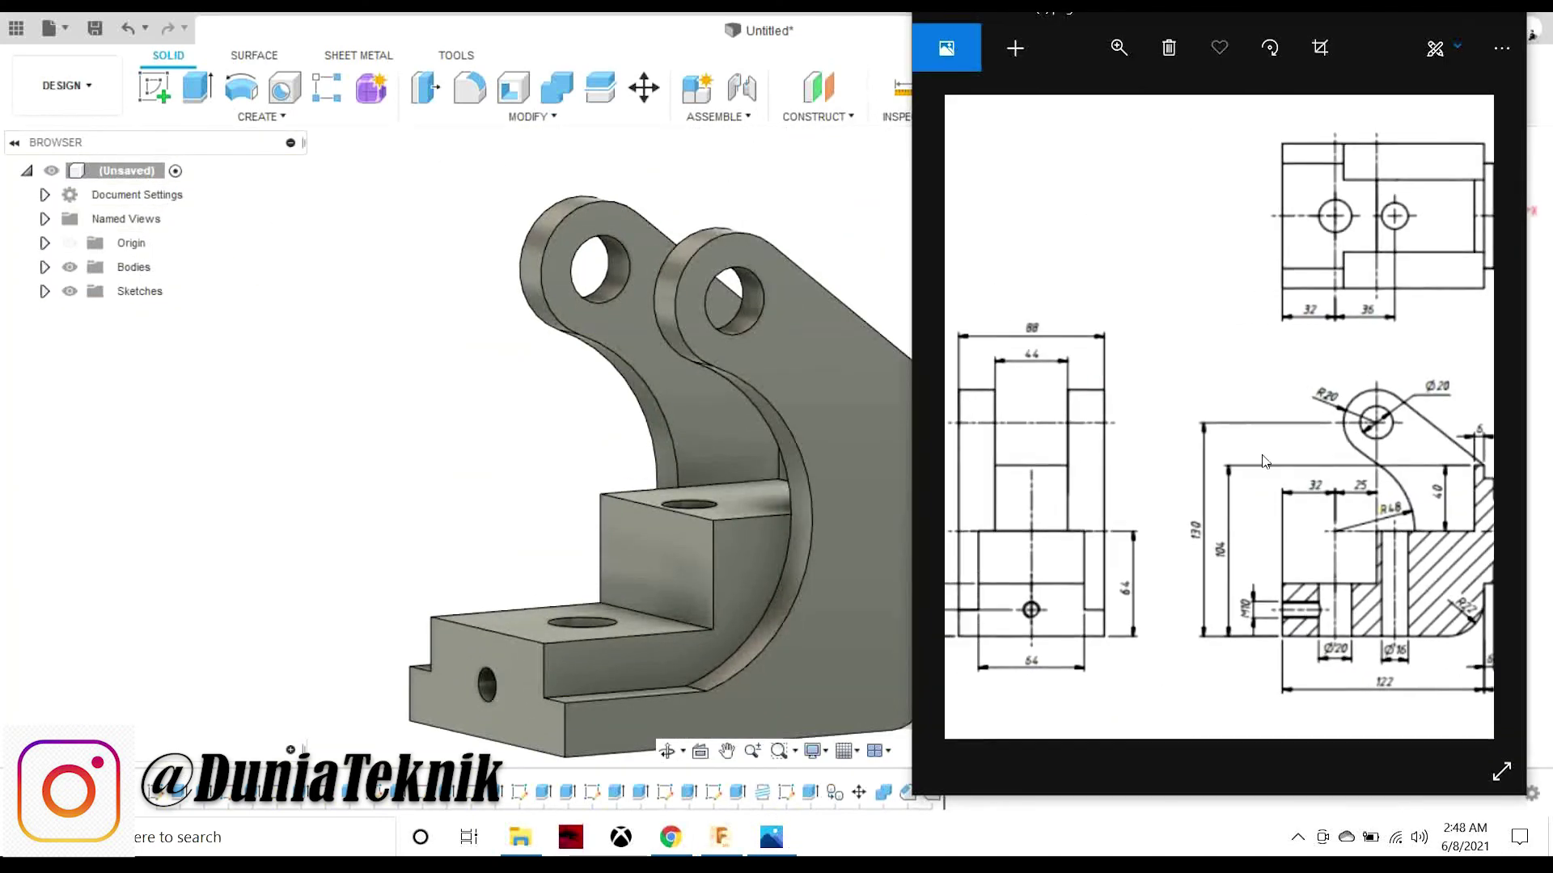
scroll(1158, 438, up, 1)
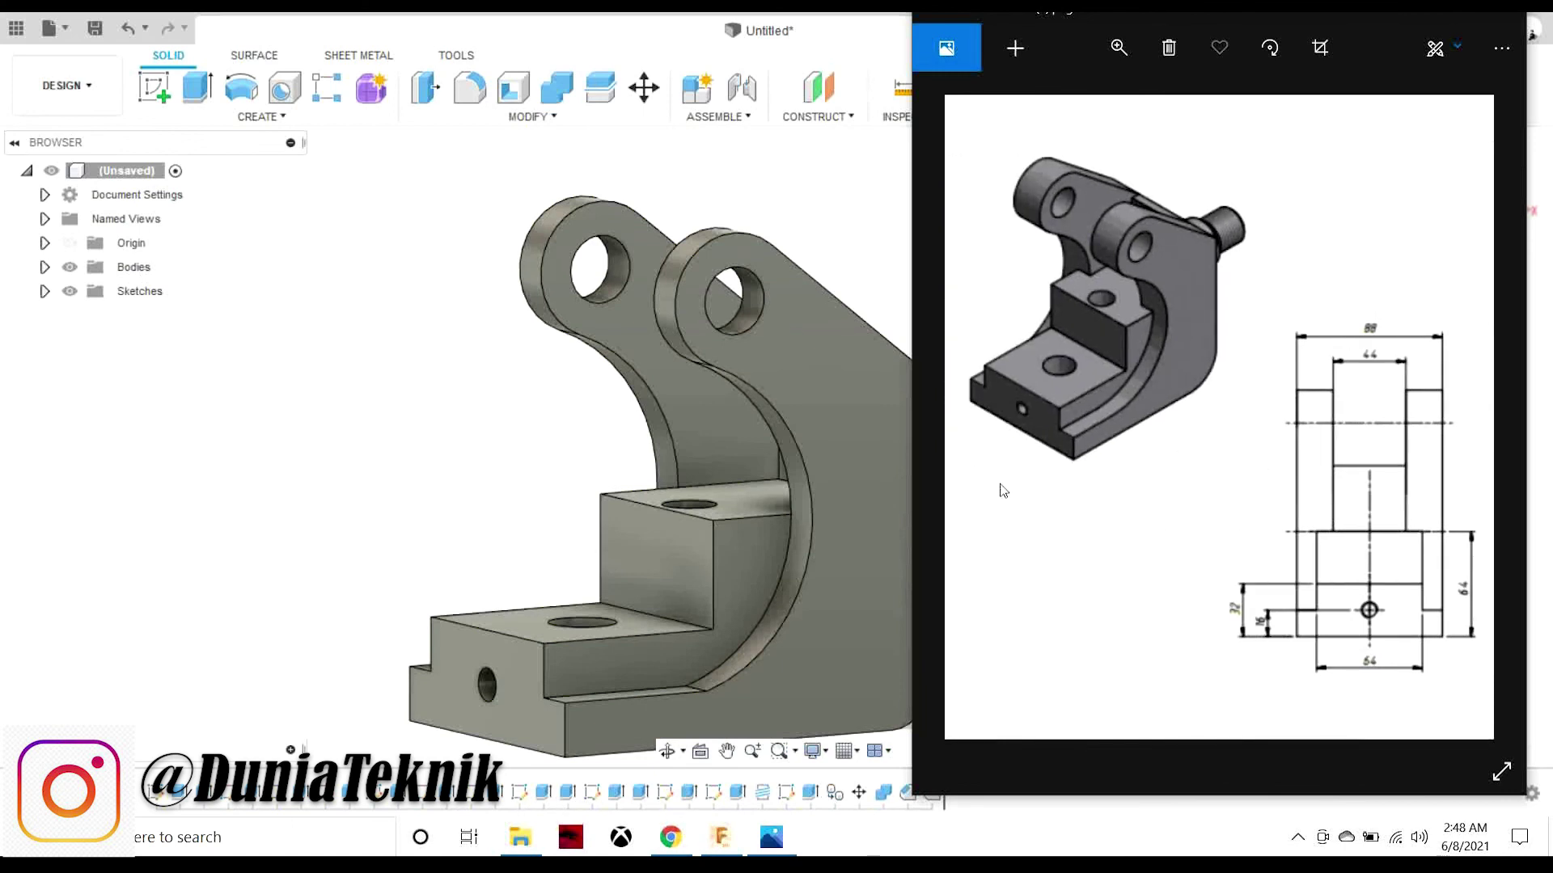
drag(1188, 466, 1102, 453)
drag(1225, 459, 1097, 462)
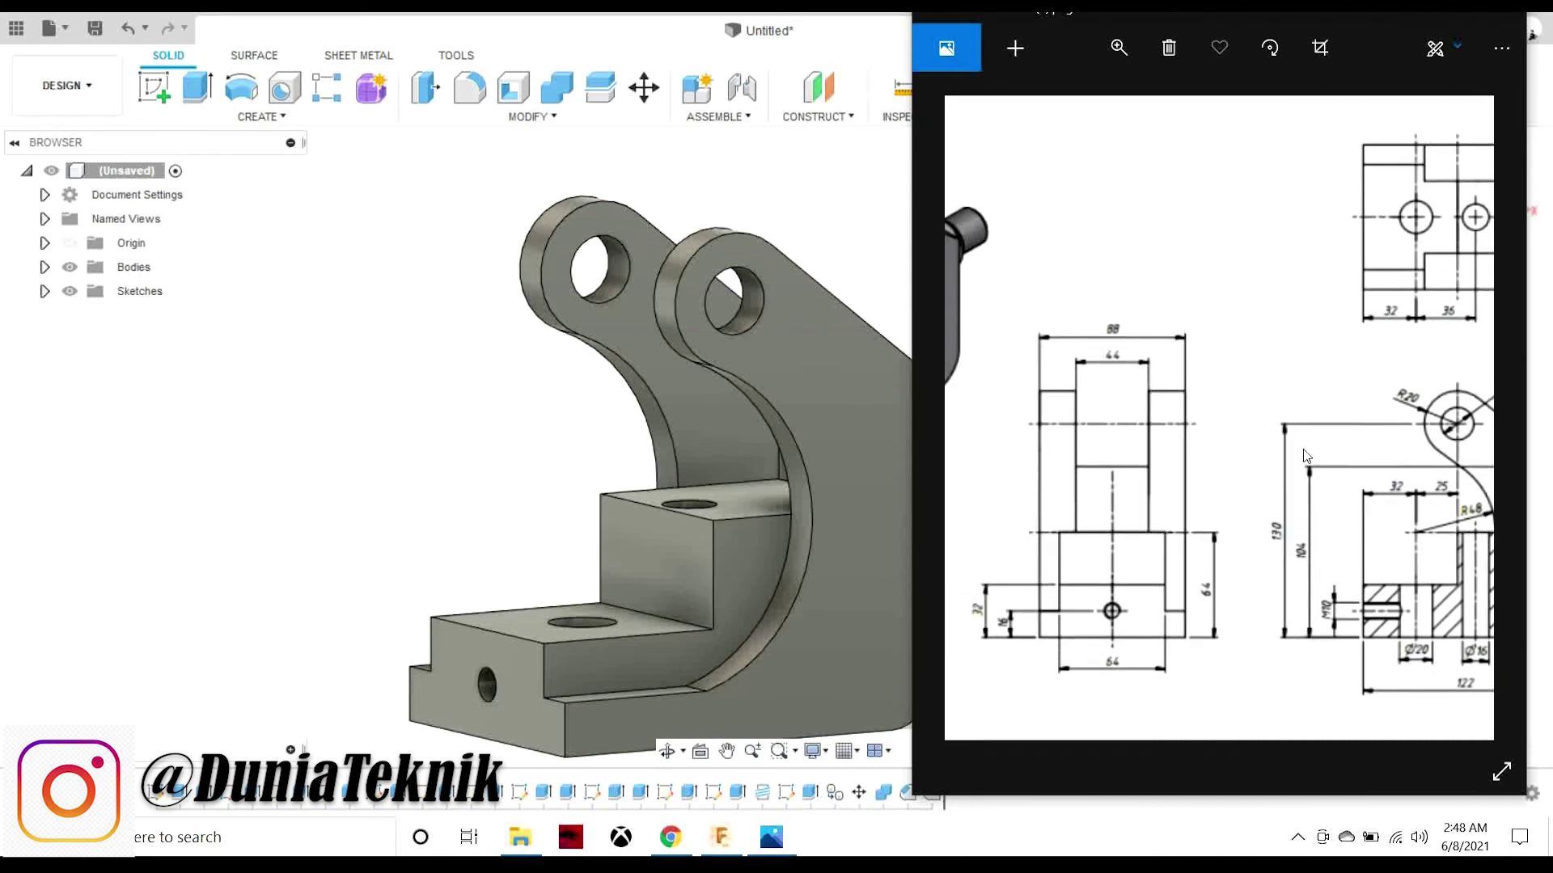
drag(1399, 591, 1259, 591)
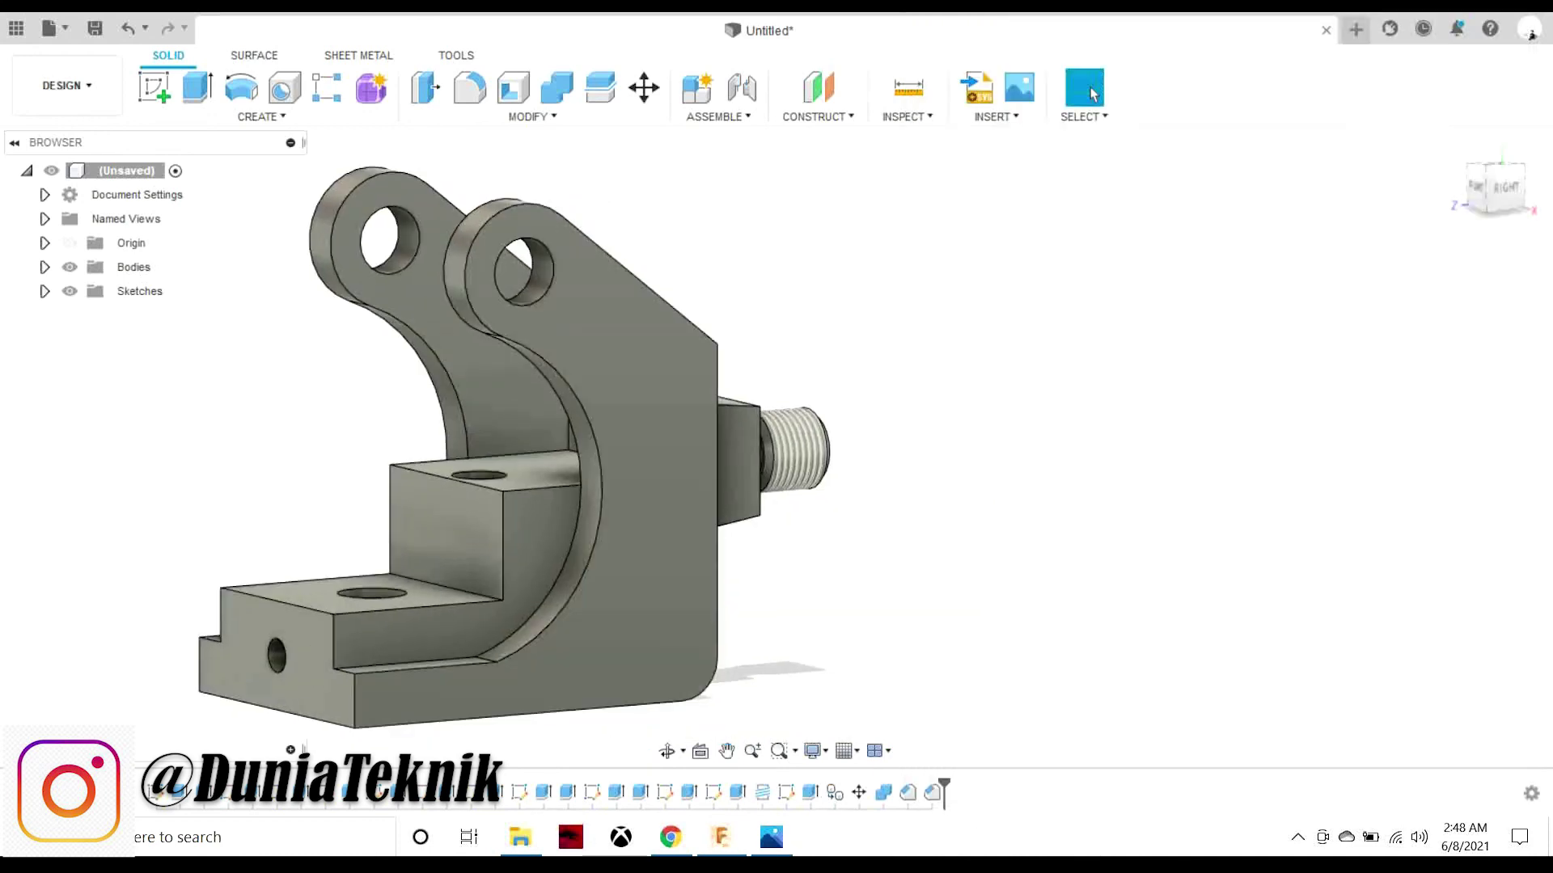
- Send the drawing behind and show the bracket from isometric and front-right views
click(769, 838)
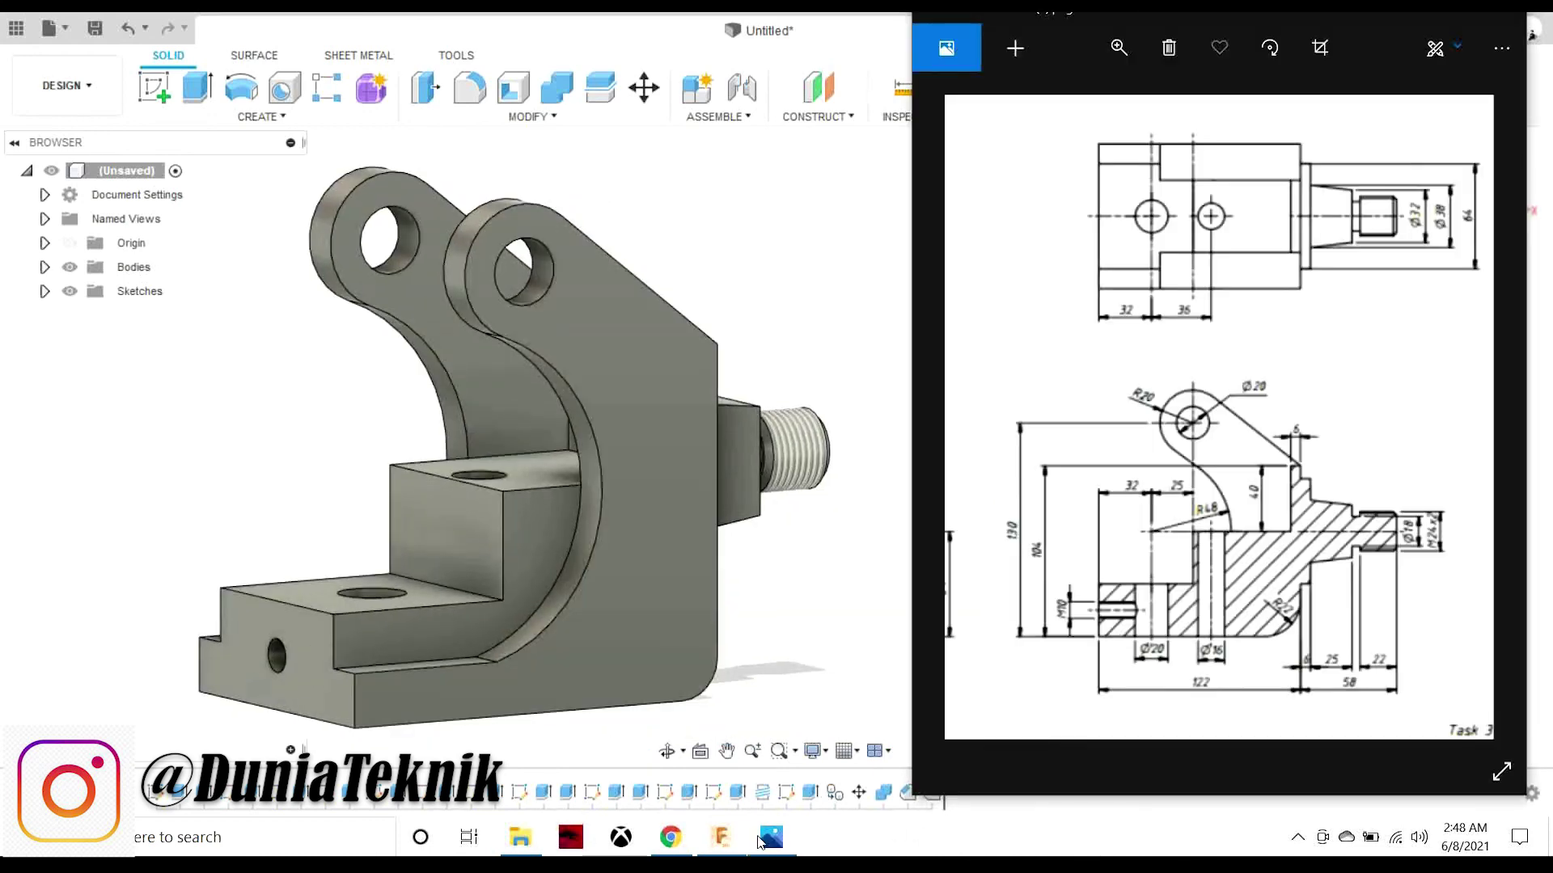
scroll(1340, 639, down, 5)
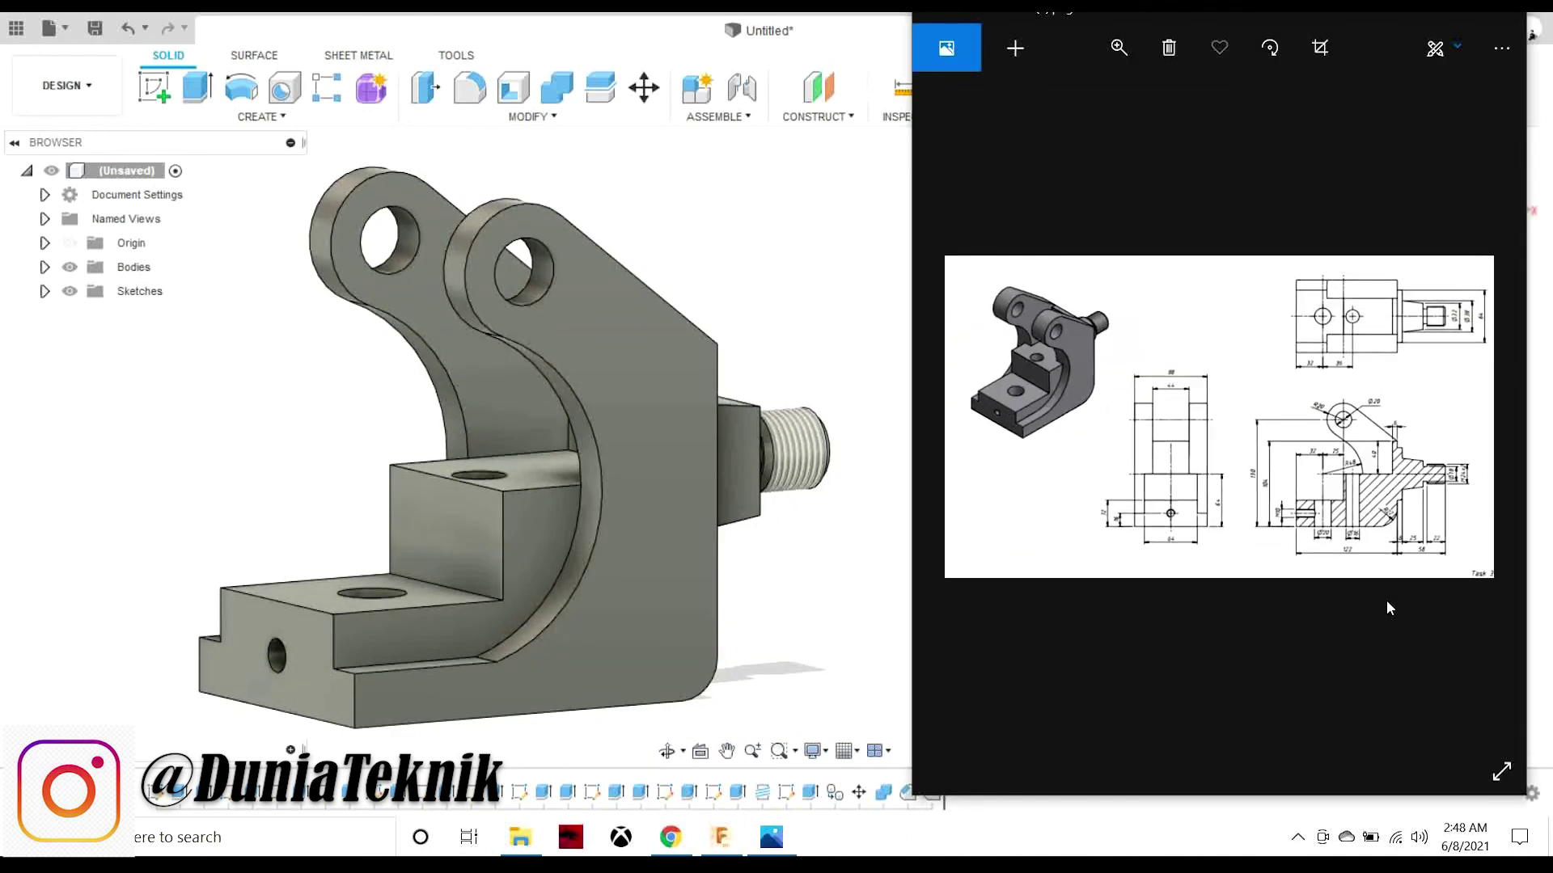
click(839, 564)
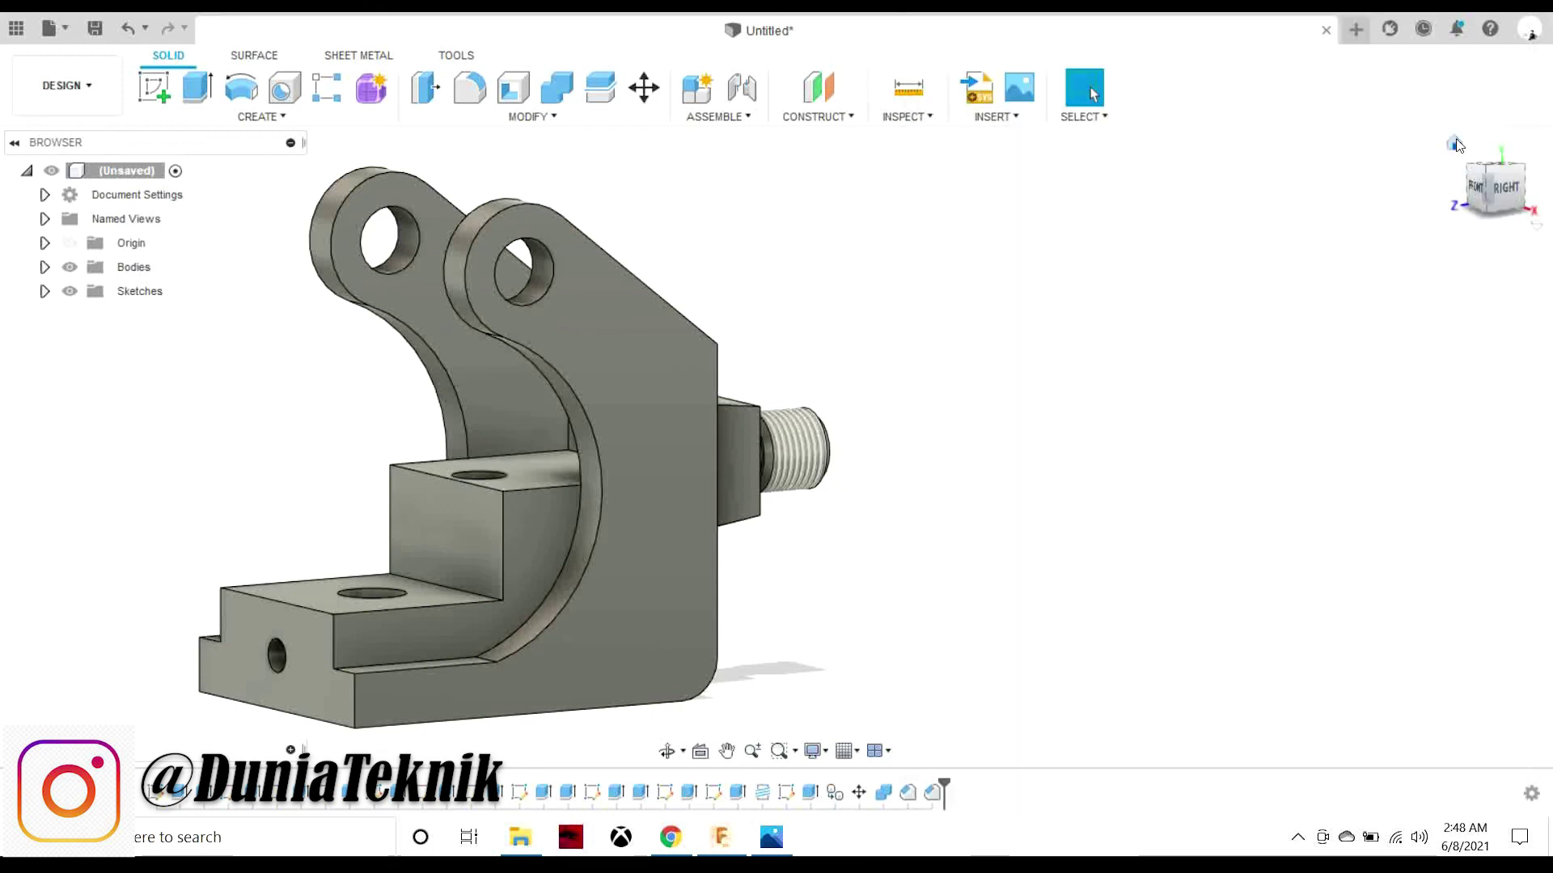
click(1484, 181)
click(1498, 208)
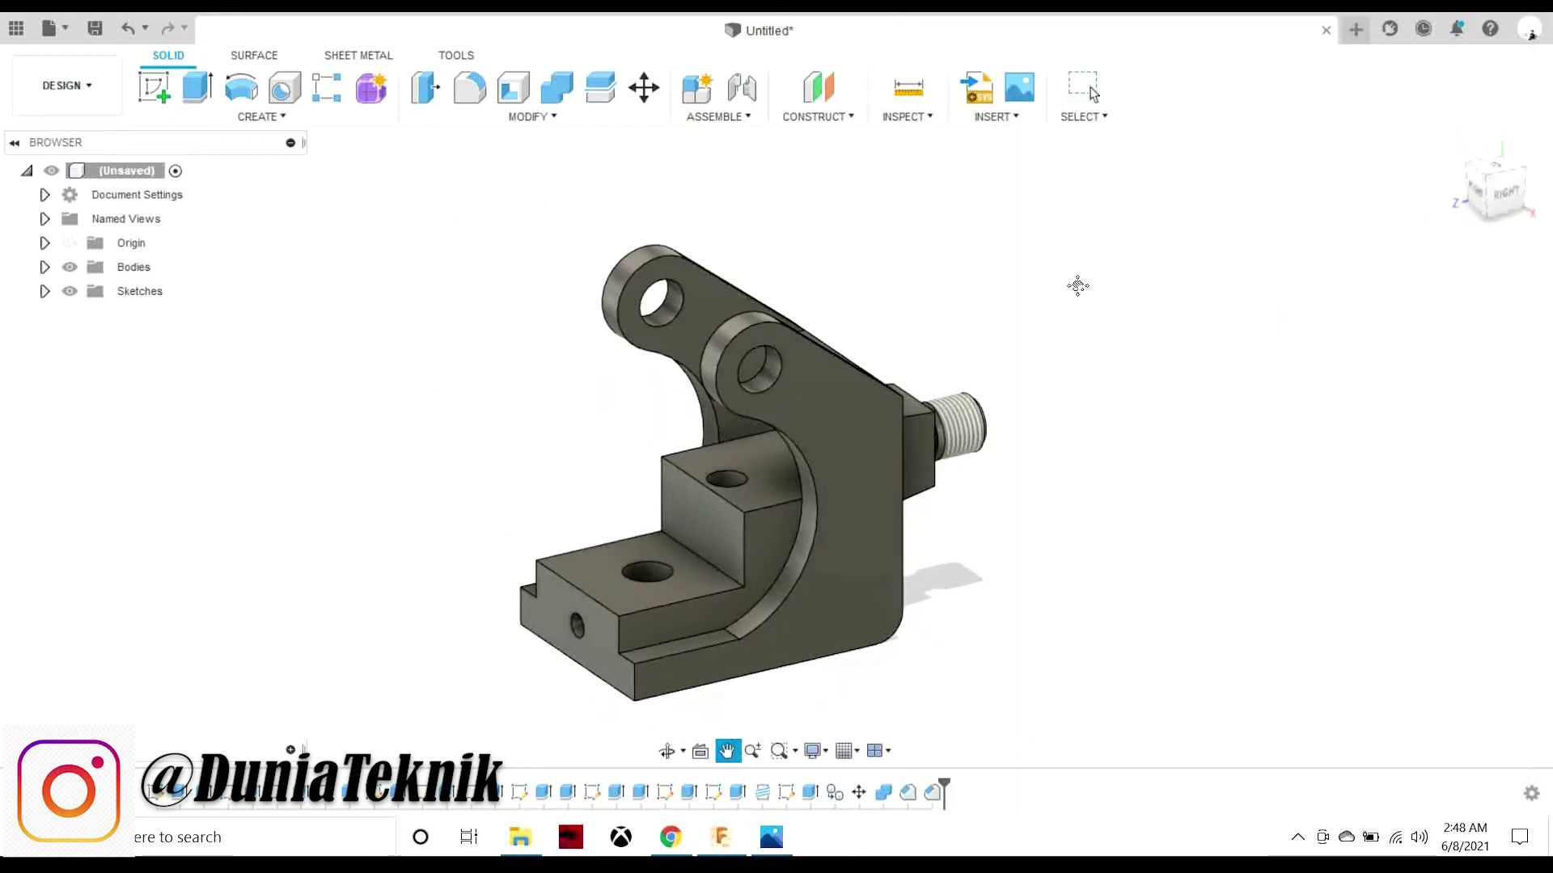